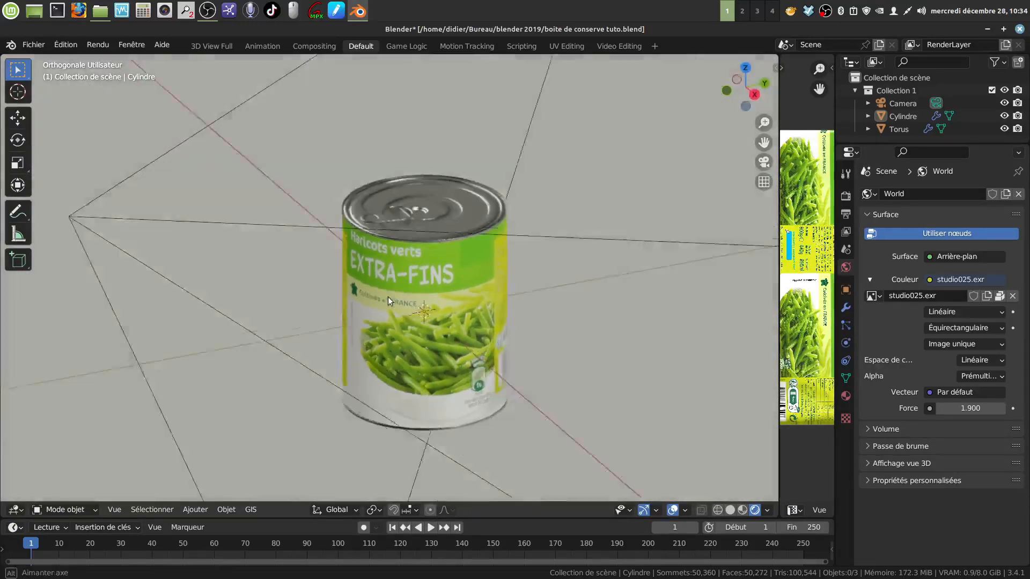
{"action": "scroll", "coordinate": [434, 310], "scroll_direction": "up", "scroll_amount": 2}
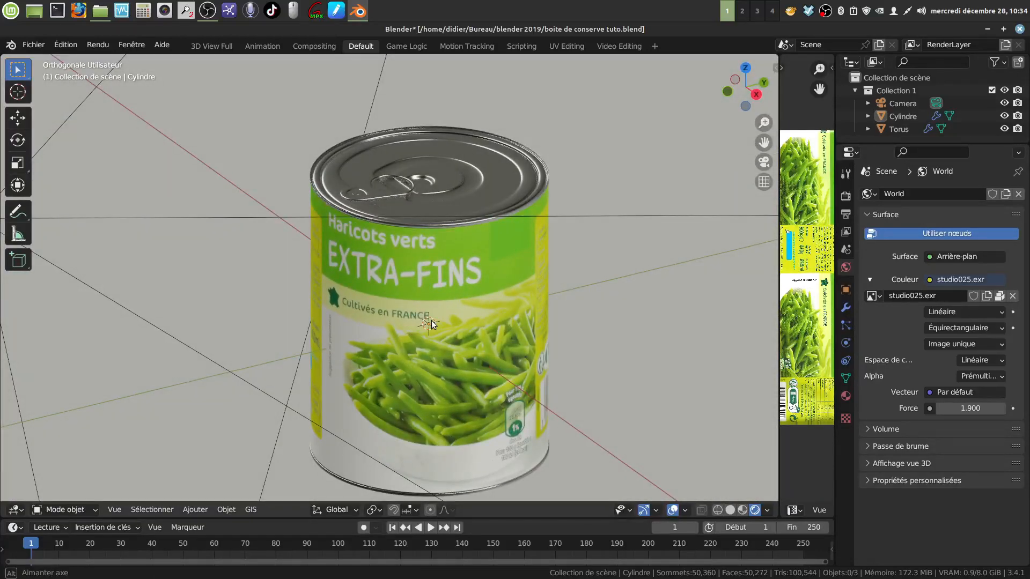
{"action": "middle_click_drag", "start_coordinate": [447, 229], "coordinate": [369, 156]}
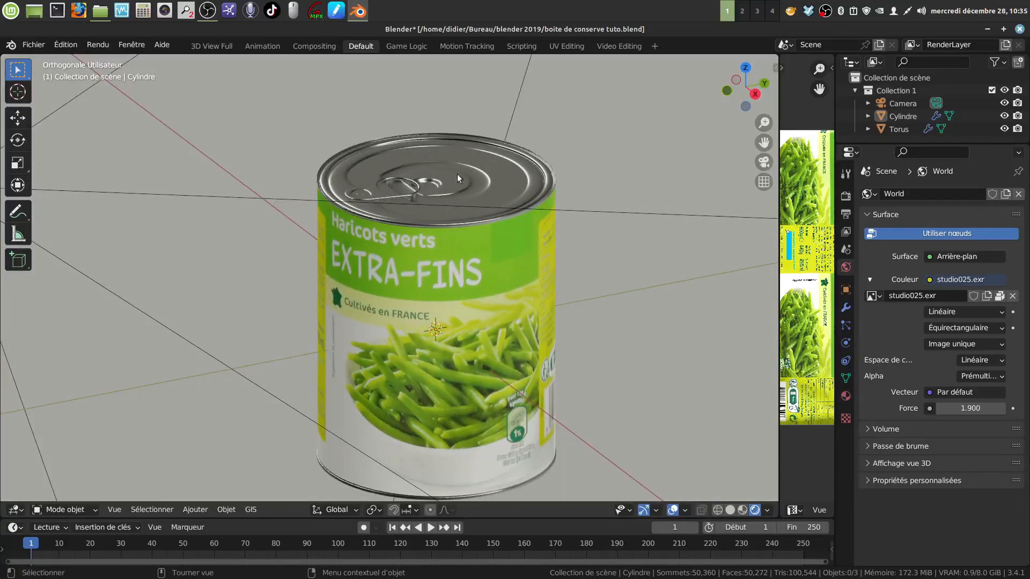
{"action": "middle_click_drag", "start_coordinate": [469, 245], "coordinate": [437, 316]}
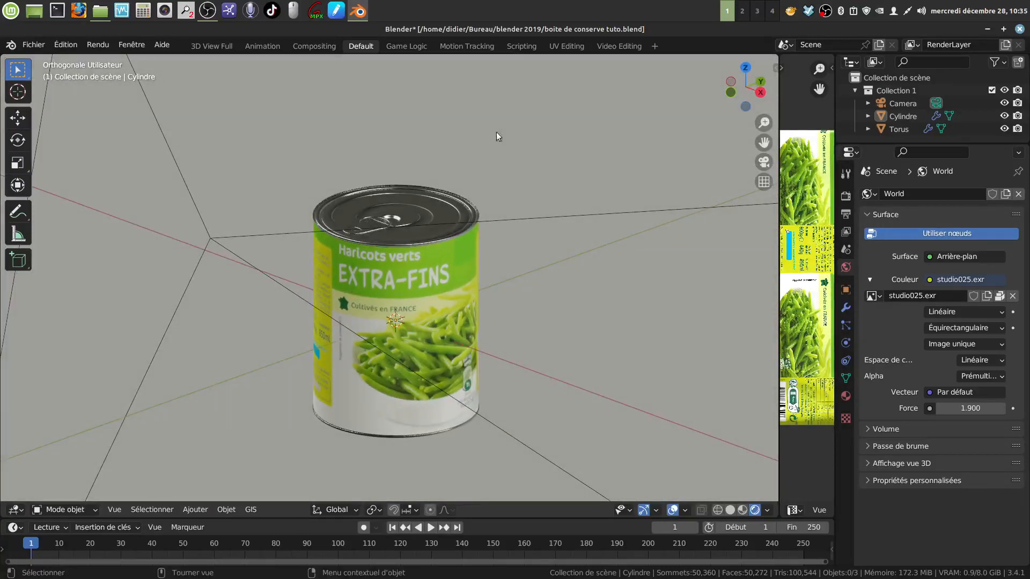
{"action": "left_click", "coordinate": [827, 13]}
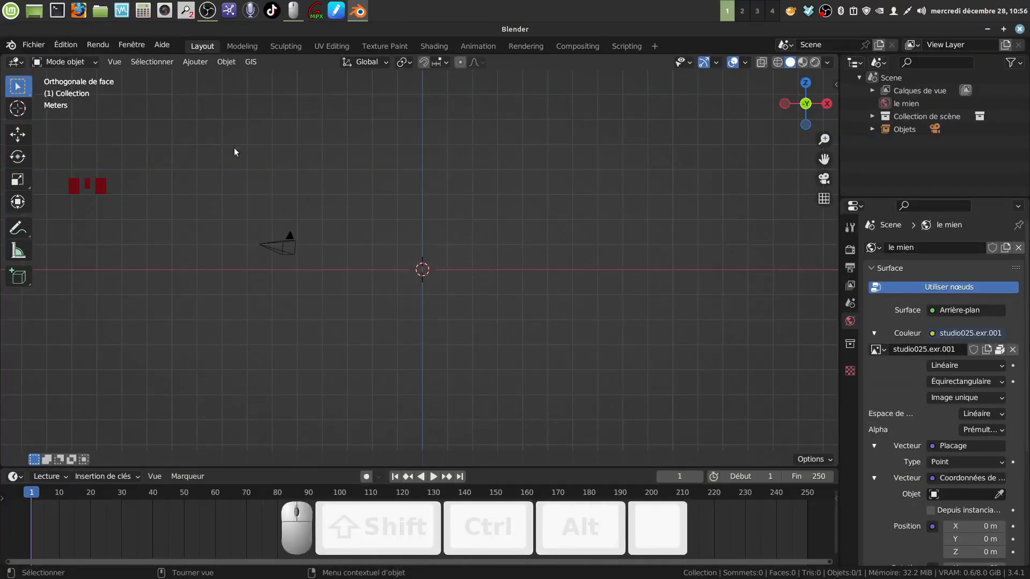
Import the "étiquette boite conserve" image from the tel folder as an image plane
{"action": "left_click", "coordinate": [197, 65]}
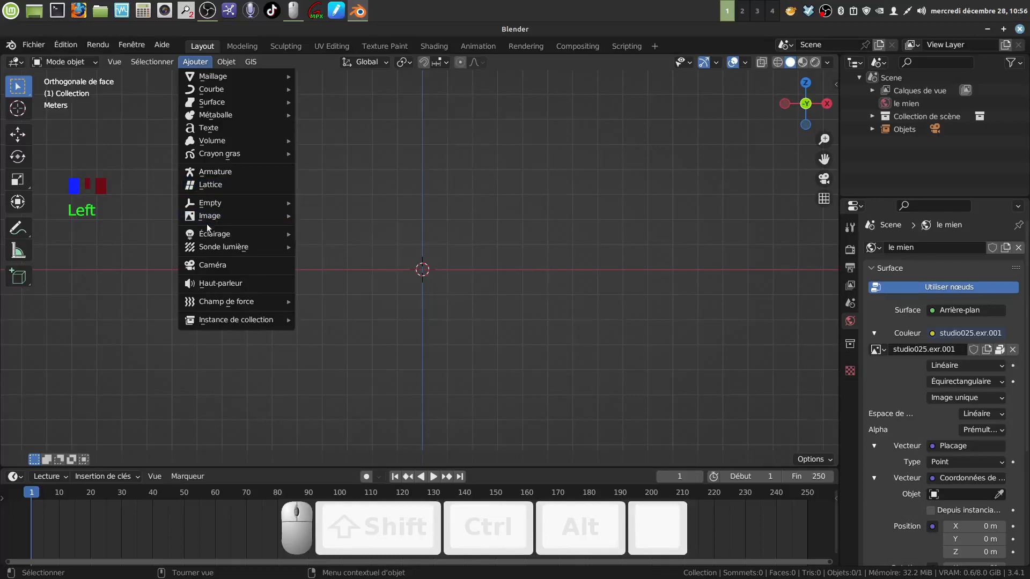
{"action": "mouse_move", "coordinate": [210, 218]}
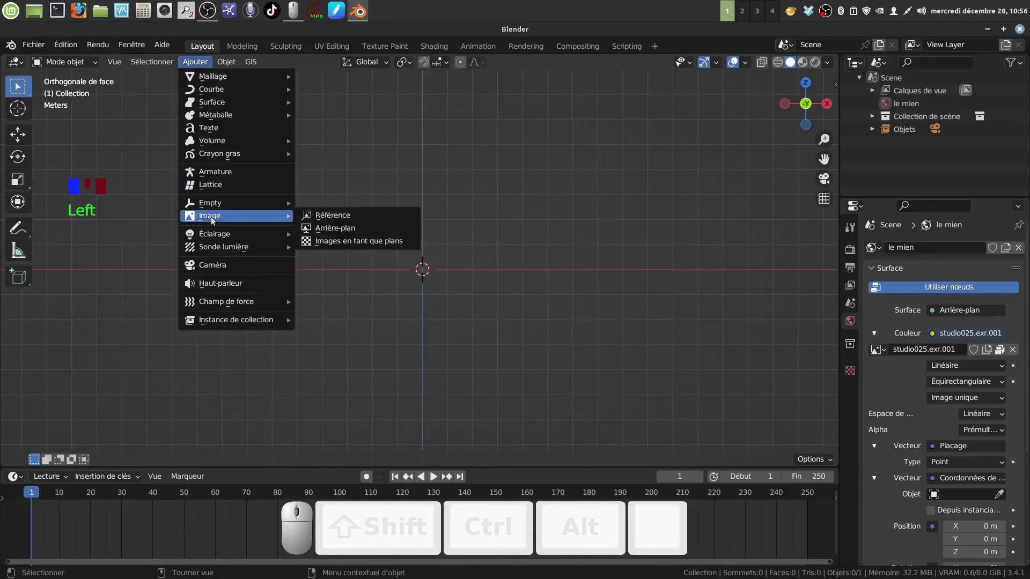
{"action": "left_click", "coordinate": [375, 242]}
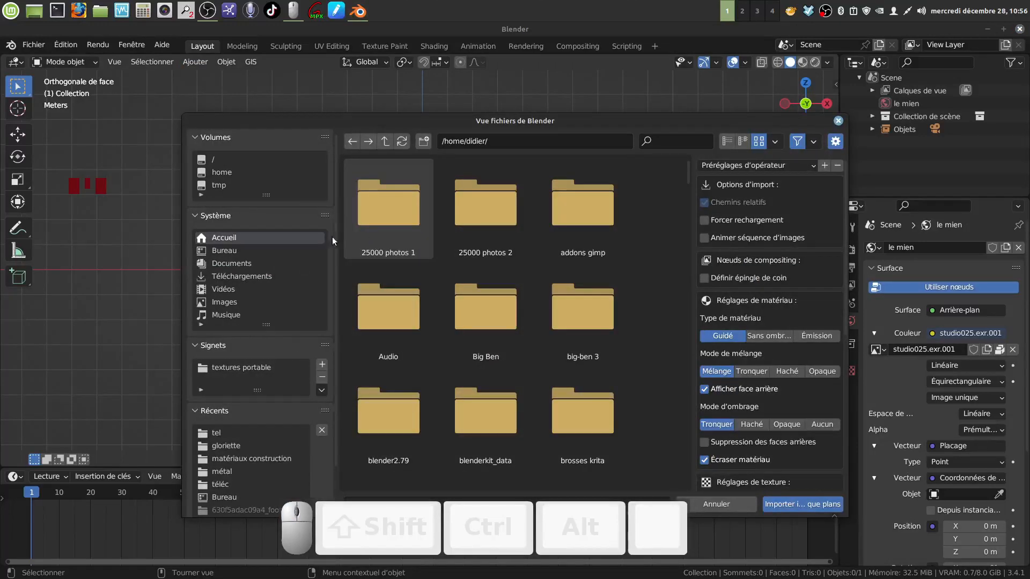
{"action": "key", "text": "Down"}
{"action": "key", "text": "Down"}
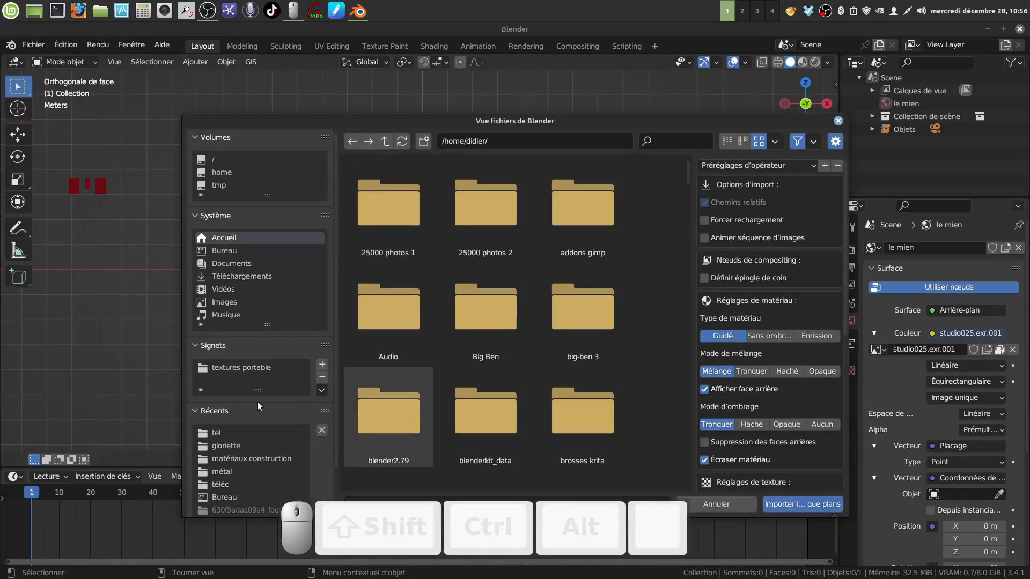
{"action": "left_click", "coordinate": [238, 434]}
{"action": "scroll", "coordinate": [486, 368], "scroll_direction": "down", "scroll_amount": 5}
{"action": "scroll", "coordinate": [487, 370], "scroll_direction": "down", "scroll_amount": 8}
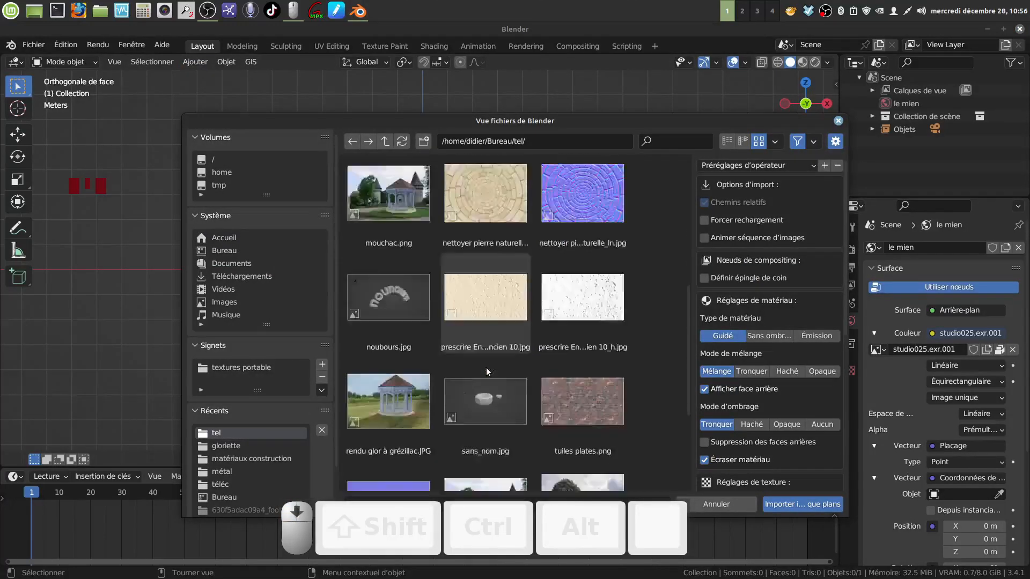
{"action": "left_click", "coordinate": [490, 426]}
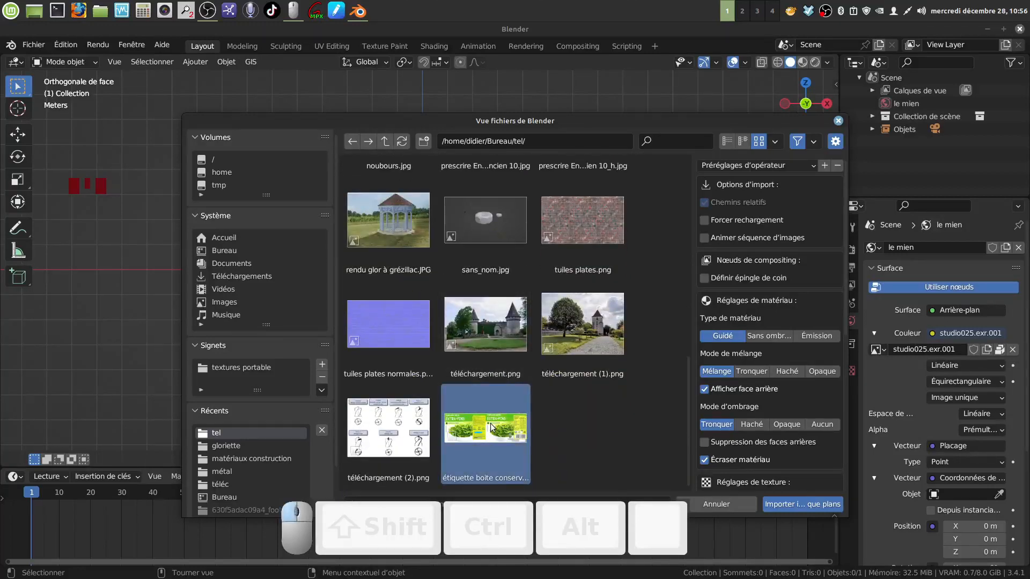
{"action": "left_click", "coordinate": [784, 510]}
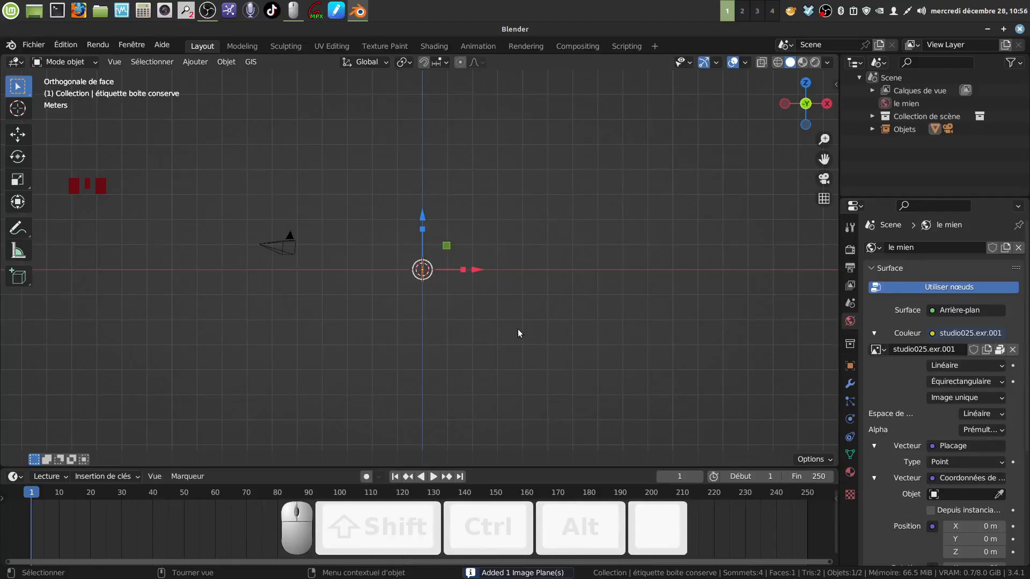
Rotate the imported label plane 90° about the global Z axis so it faces the front view
{"action": "type", "text": "r"}
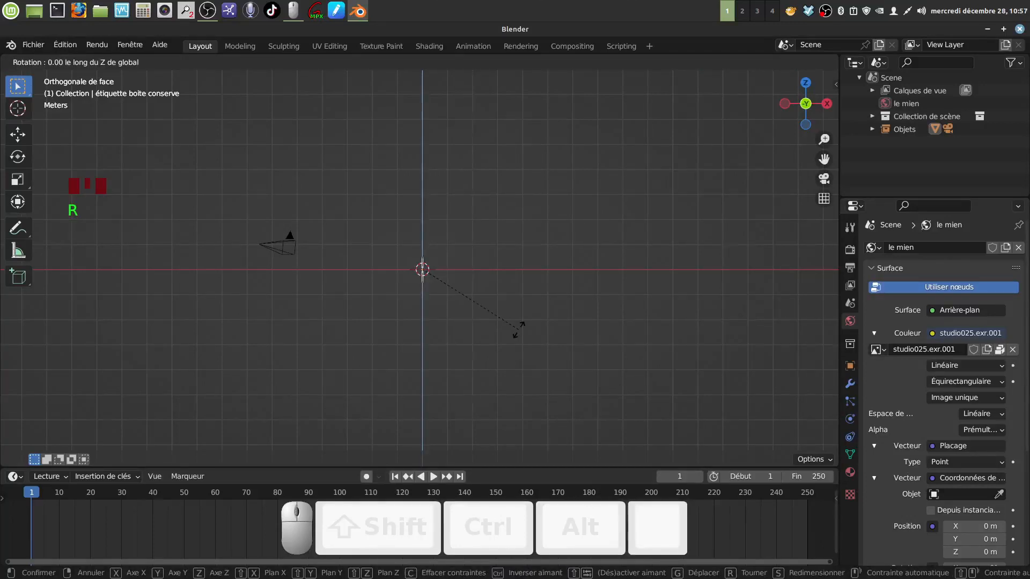
{"action": "type", "text": "90"}
{"action": "left_click", "coordinate": [518, 330]}
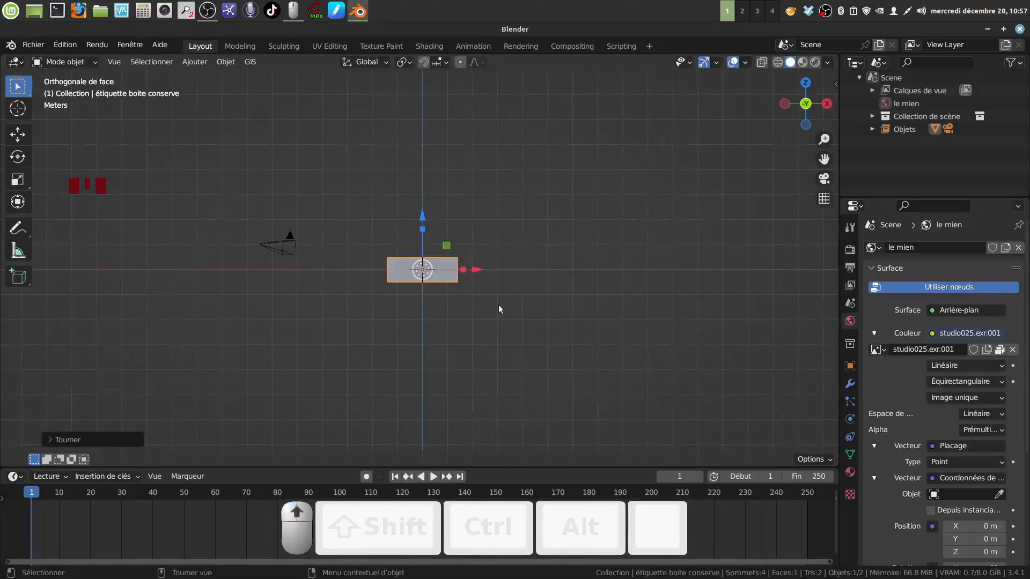
Display the label plane in Rendered shading and examine its green-bean label texture
{"action": "scroll", "coordinate": [498, 305], "scroll_direction": "up", "scroll_amount": 5}
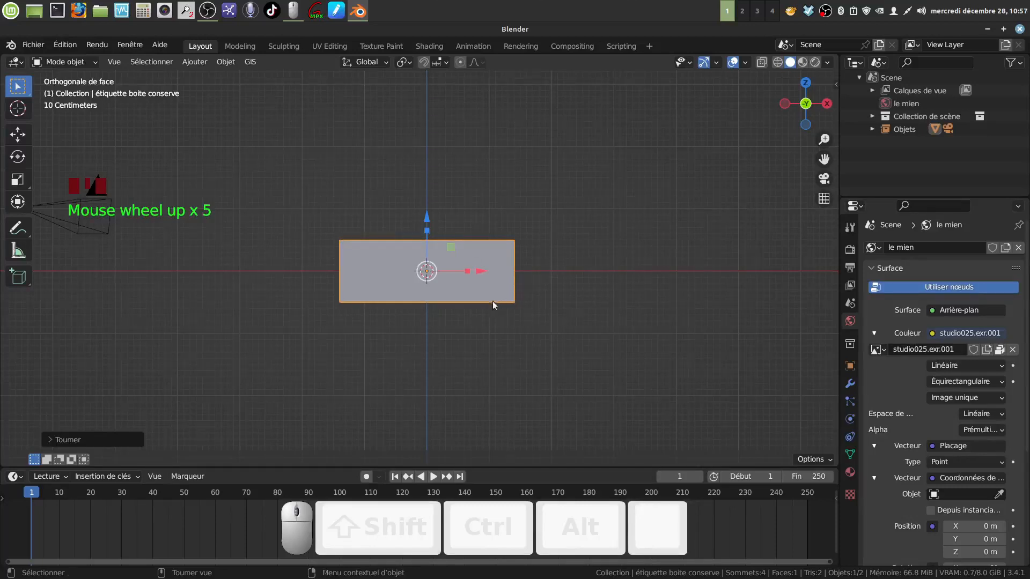
{"action": "middle_click_drag", "start_coordinate": [491, 303], "coordinate": [455, 245], "text": "shift"}
{"action": "scroll", "coordinate": [485, 341], "scroll_direction": "up", "scroll_amount": 2}
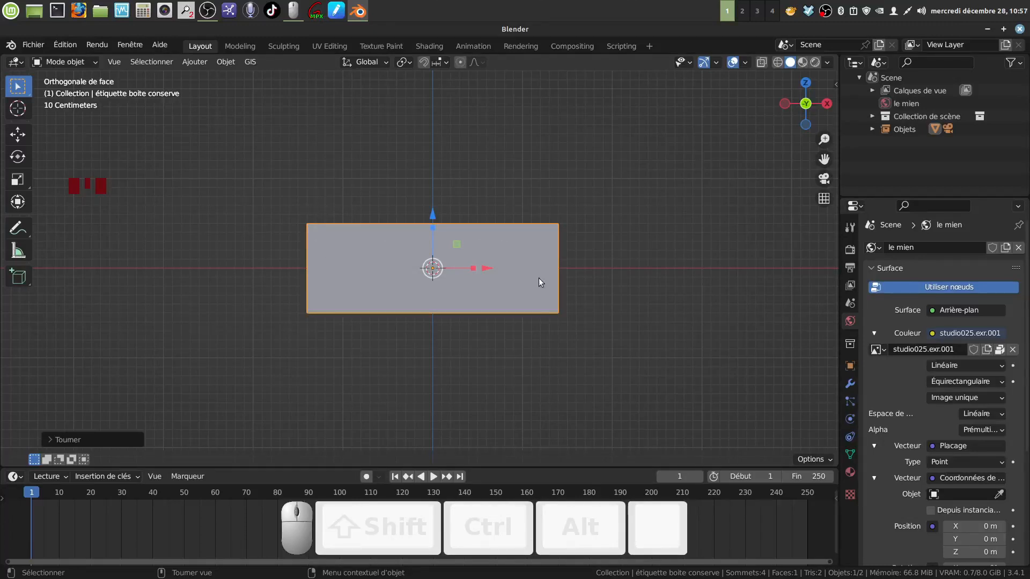
{"action": "scroll", "coordinate": [504, 297], "scroll_direction": "up", "scroll_amount": 2}
{"action": "scroll", "coordinate": [505, 297], "scroll_direction": "down", "scroll_amount": 2}
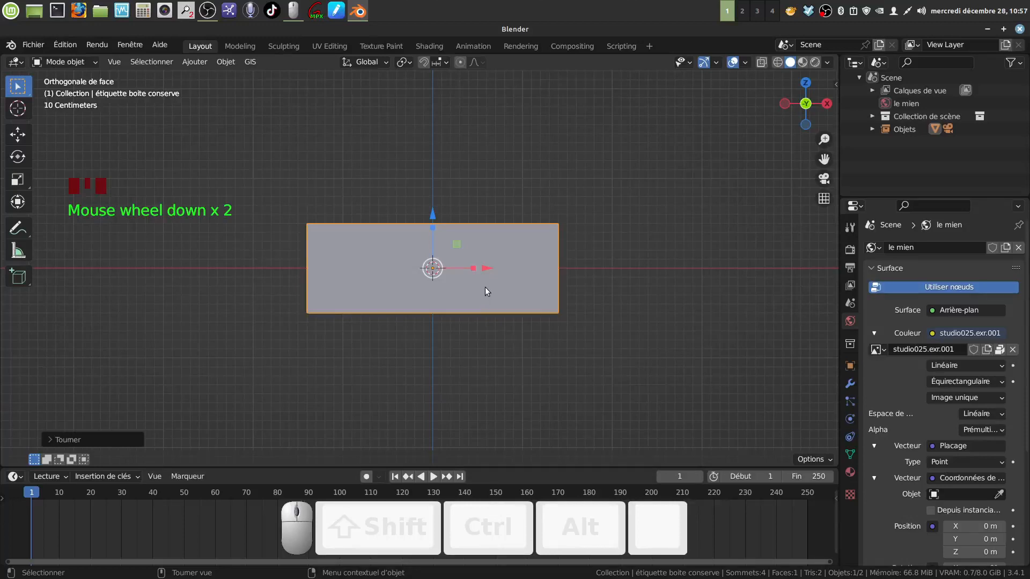
{"action": "scroll", "coordinate": [503, 322], "scroll_direction": "up", "scroll_amount": 1}
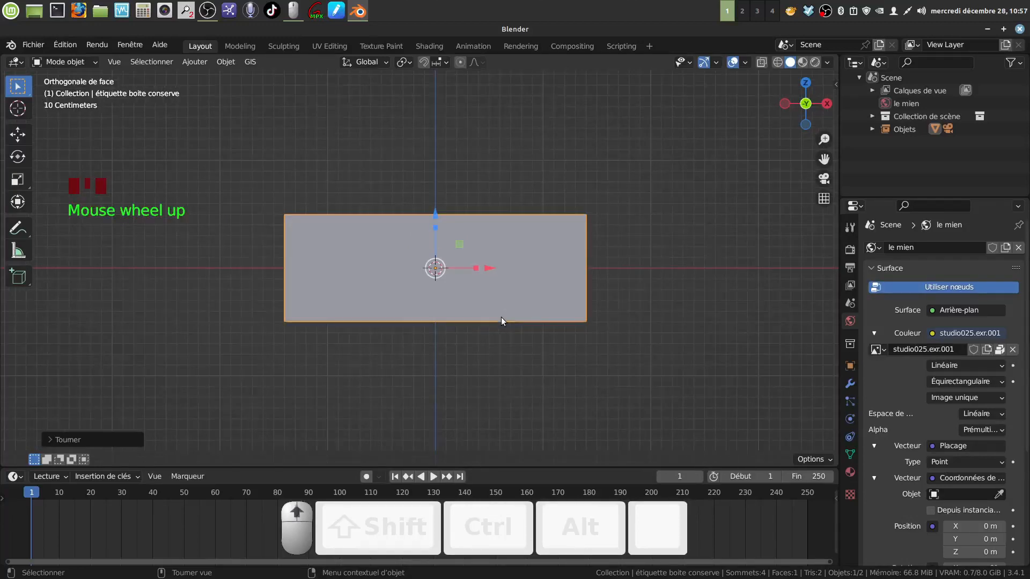
{"action": "middle_click_drag", "start_coordinate": [507, 285], "coordinate": [484, 288], "text": "shift"}
{"action": "key", "text": "Tab"}
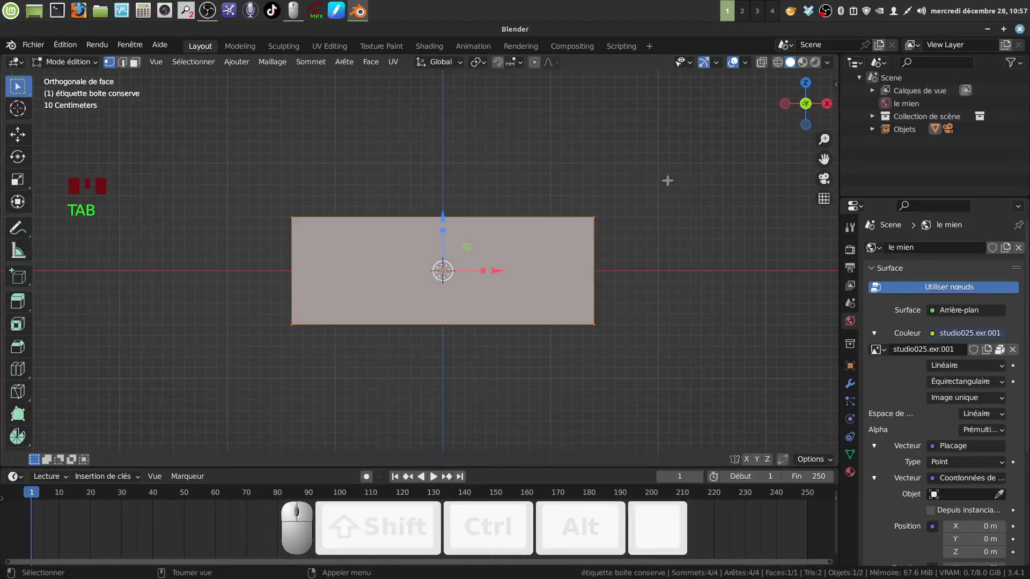
{"action": "left_click", "coordinate": [815, 63]}
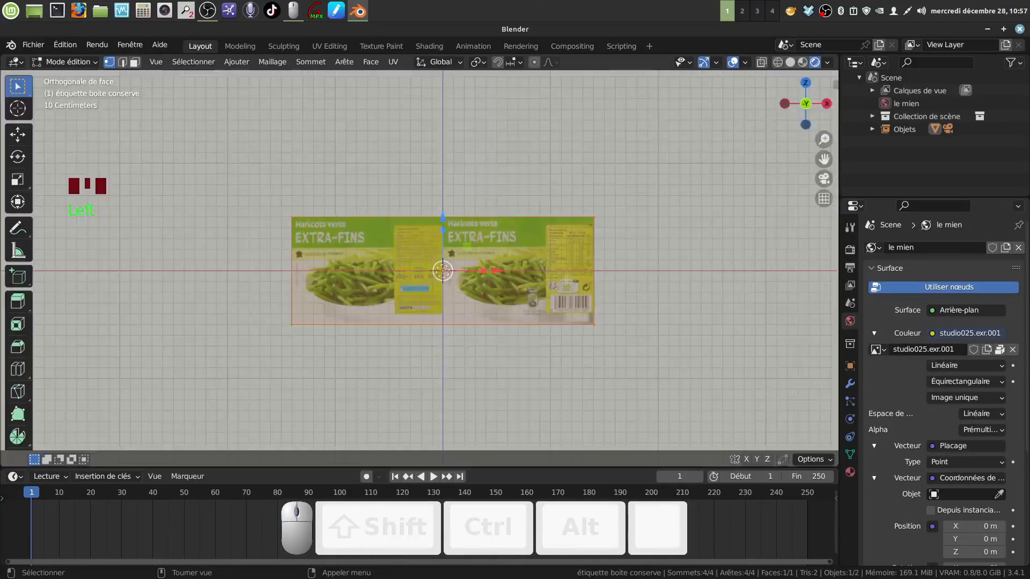
{"action": "scroll", "coordinate": [495, 347], "scroll_direction": "up", "scroll_amount": 2}
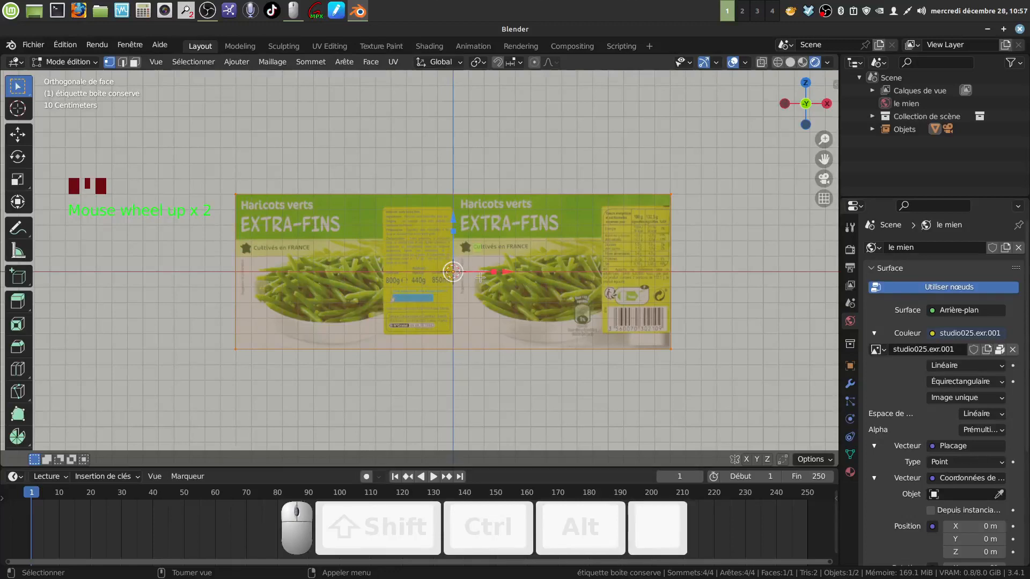
{"action": "key", "text": "Tab"}
{"action": "scroll", "coordinate": [530, 284], "scroll_direction": "down", "scroll_amount": 2}
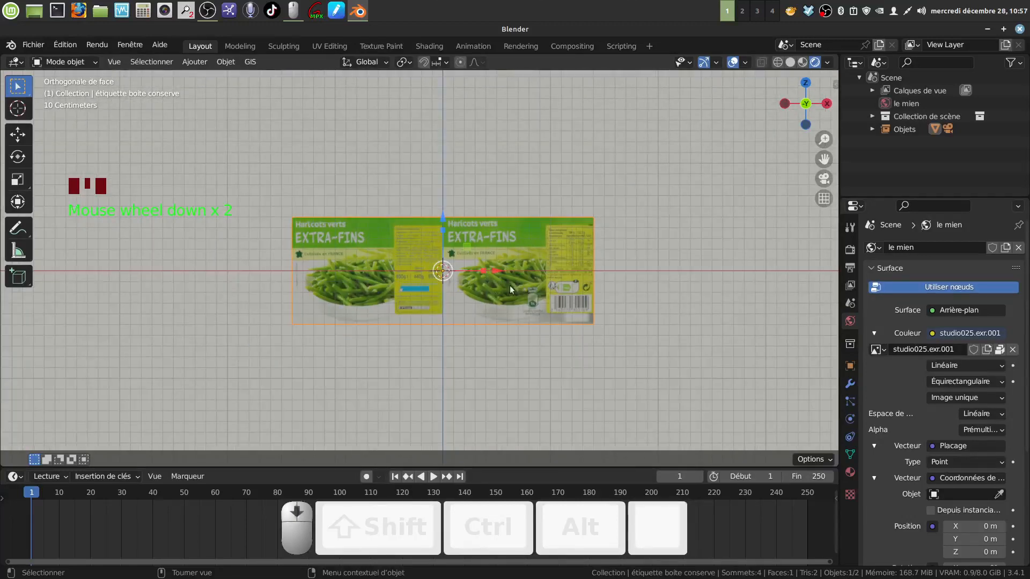
Enter Edit Mode on the label plane and check its face orientation with the overlay in Solid shading, leaving the overlay off
{"action": "key", "text": "q"}
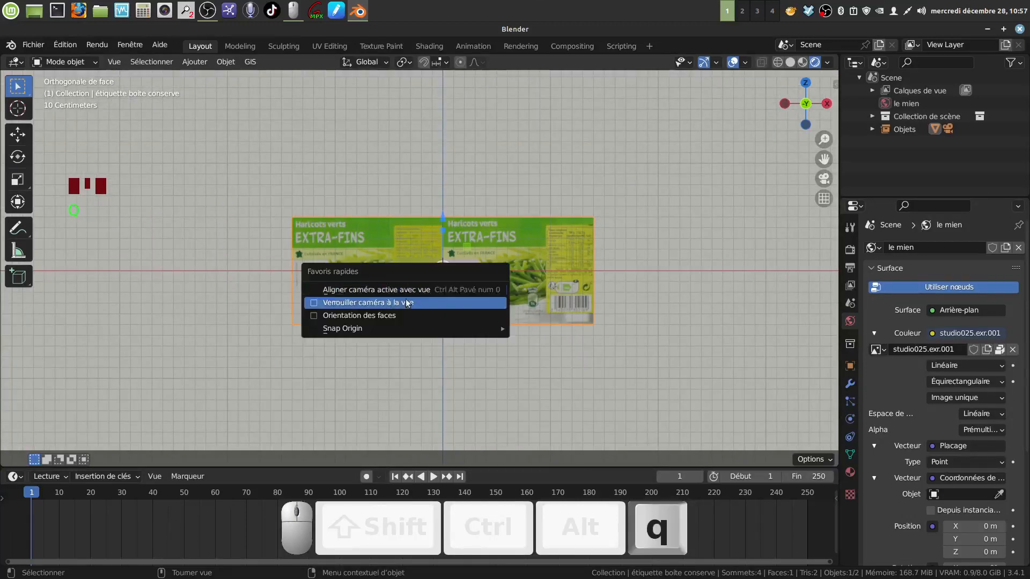
{"action": "left_click", "coordinate": [314, 319]}
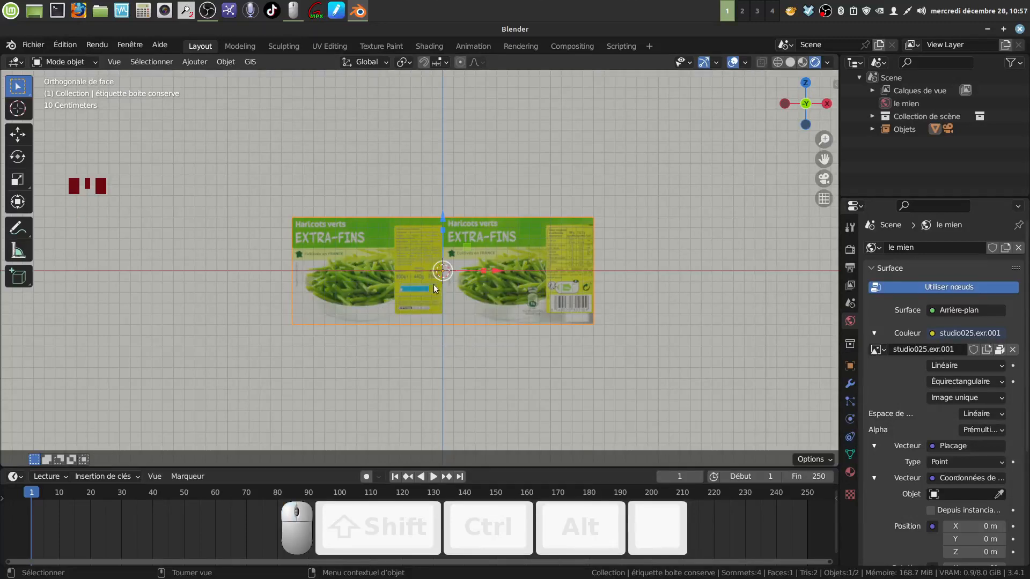
{"action": "key", "text": "Tab"}
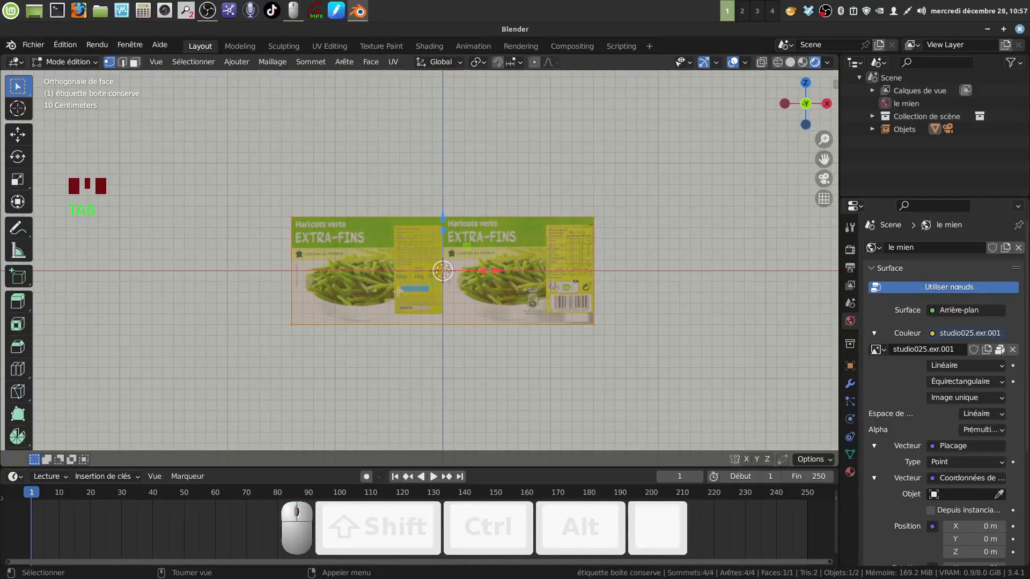
{"action": "key", "text": "q"}
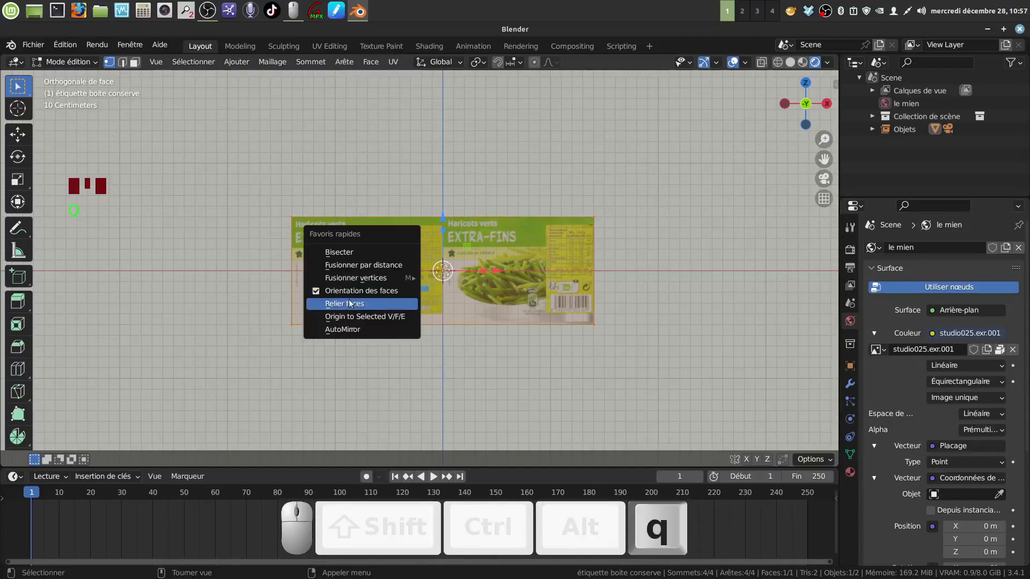
{"action": "left_click", "coordinate": [315, 290]}
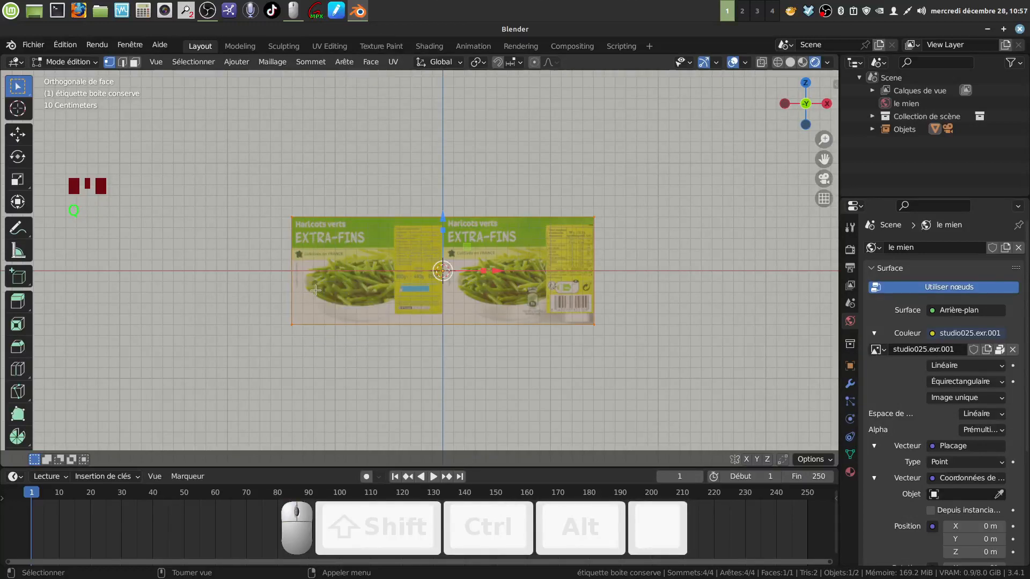
{"action": "left_click", "coordinate": [790, 63]}
{"action": "key", "text": "q"}
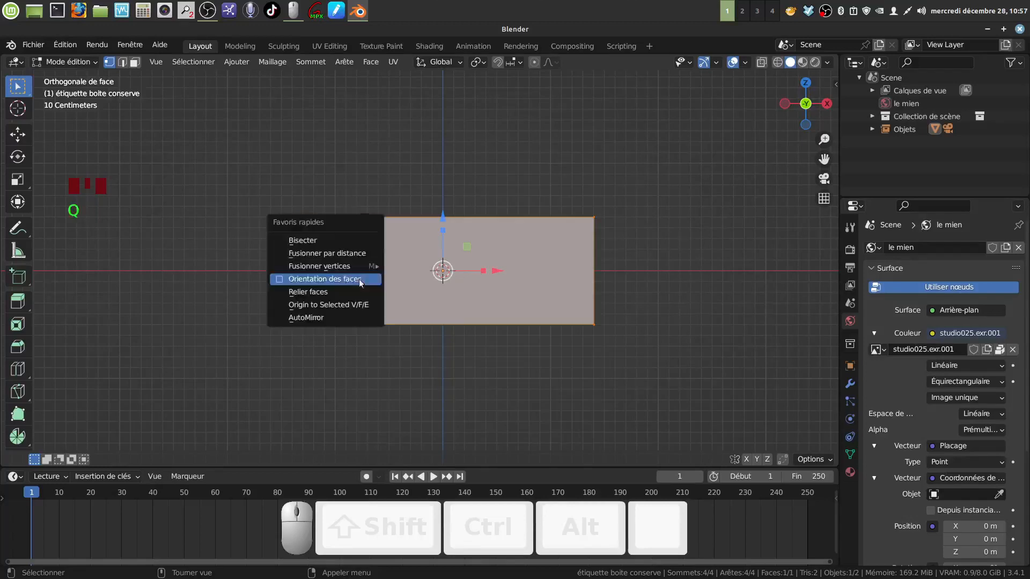
{"action": "left_click", "coordinate": [283, 280]}
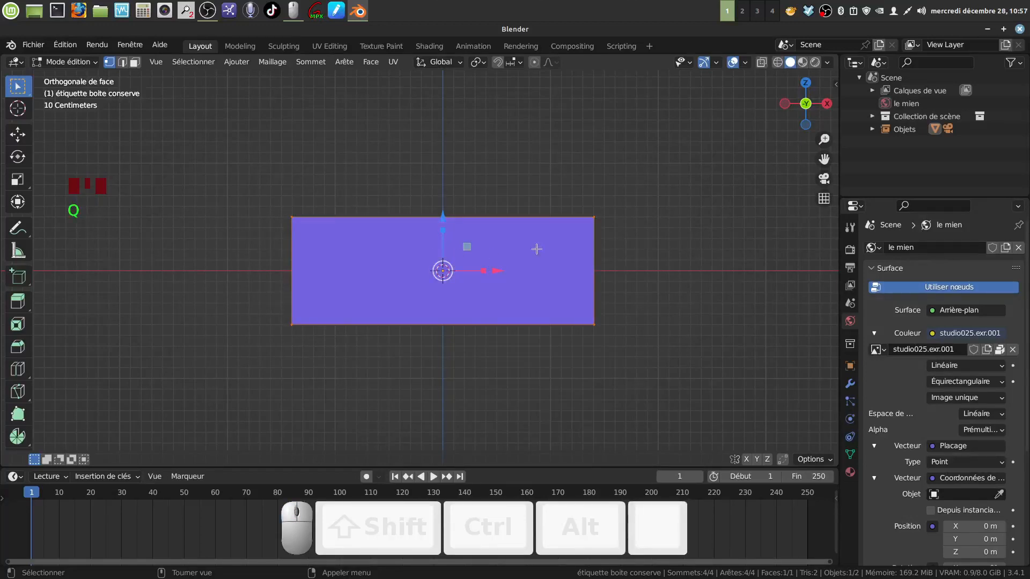
{"action": "middle_click_drag", "start_coordinate": [536, 246], "coordinate": [508, 268]}
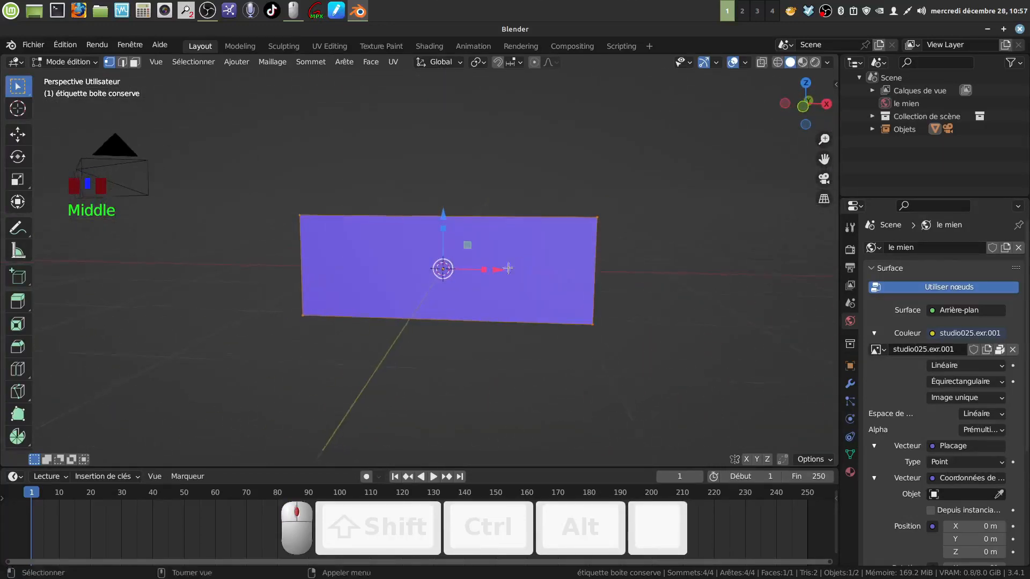
{"action": "key", "text": "q"}
{"action": "left_click", "coordinate": [289, 293]}
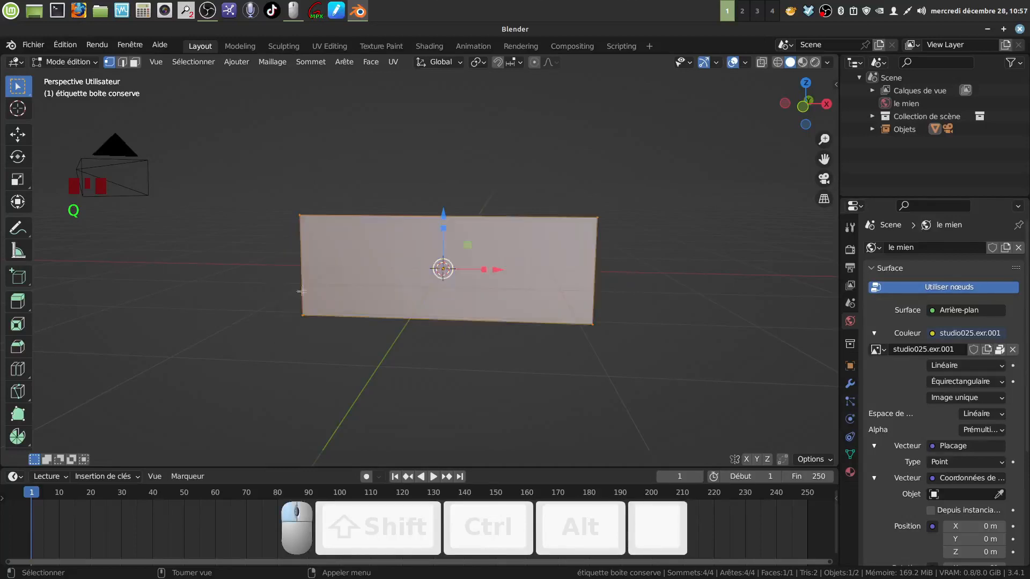
Subdivide the label plane with 18 evenly spaced vertical loop cuts, then deselect the whole mesh
{"action": "middle_click_drag", "start_coordinate": [562, 249], "coordinate": [700, 171]}
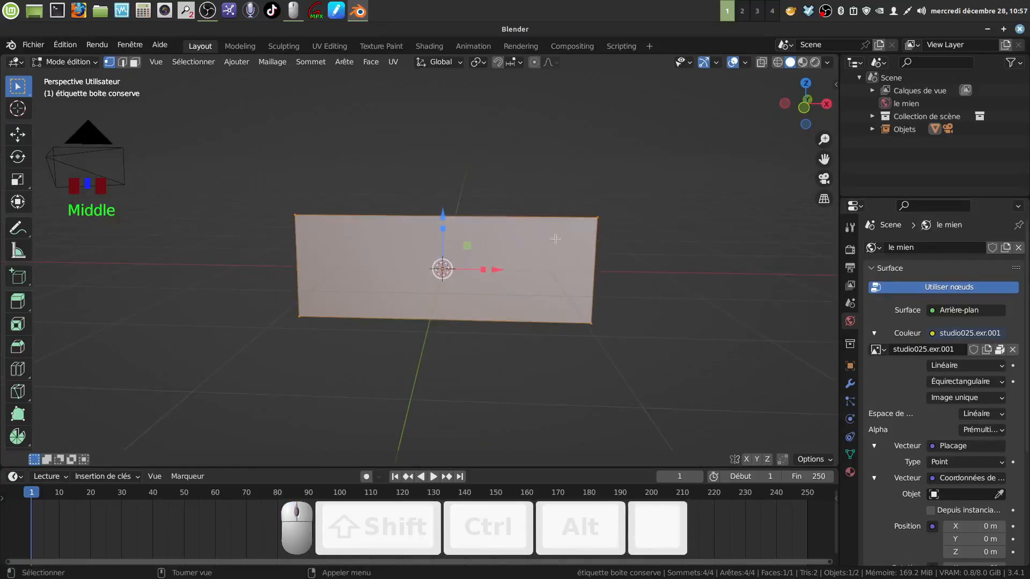
{"action": "middle_click_drag", "start_coordinate": [555, 239], "coordinate": [518, 285]}
{"action": "scroll", "coordinate": [519, 285], "scroll_direction": "up", "scroll_amount": 1}
{"action": "middle_click_drag", "start_coordinate": [285, 258], "coordinate": [281, 252]}
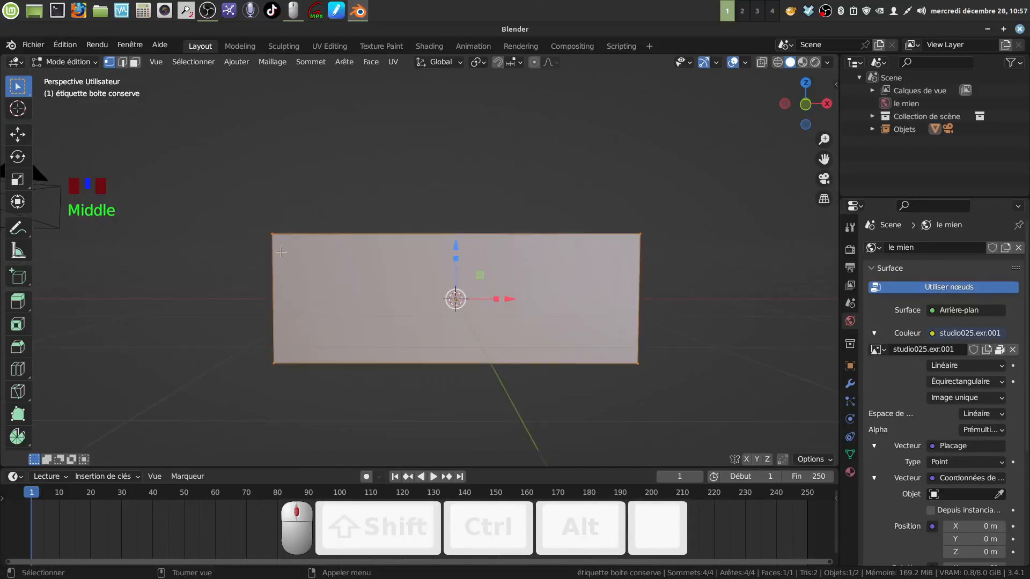
{"action": "middle_click_drag", "start_coordinate": [568, 345], "coordinate": [573, 341], "text": "shift"}
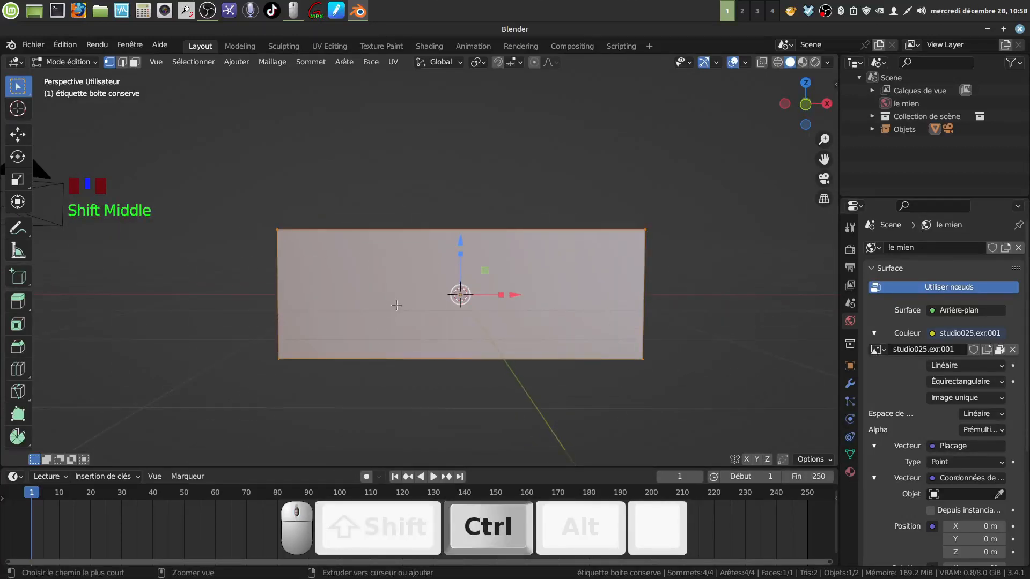
{"action": "key", "text": "ctrl+r"}
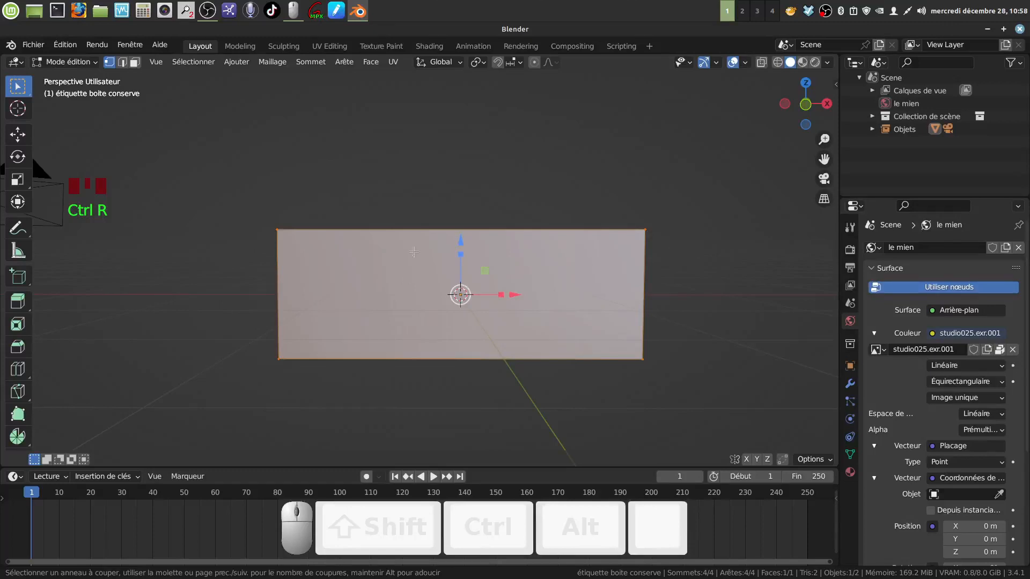
{"action": "scroll", "coordinate": [418, 240], "scroll_direction": "up", "scroll_amount": 9}
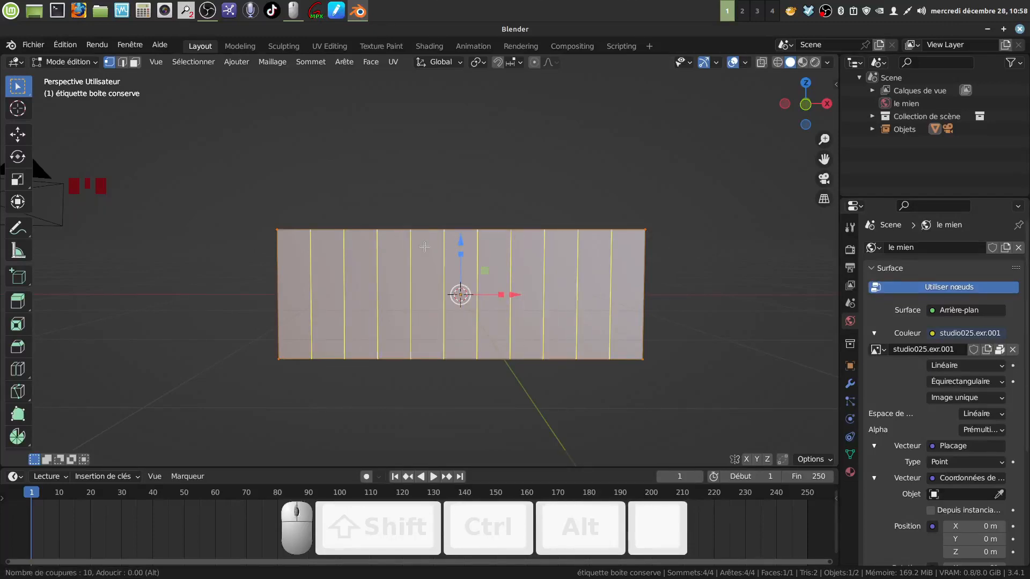
{"action": "scroll", "coordinate": [424, 247], "scroll_direction": "up", "scroll_amount": 8}
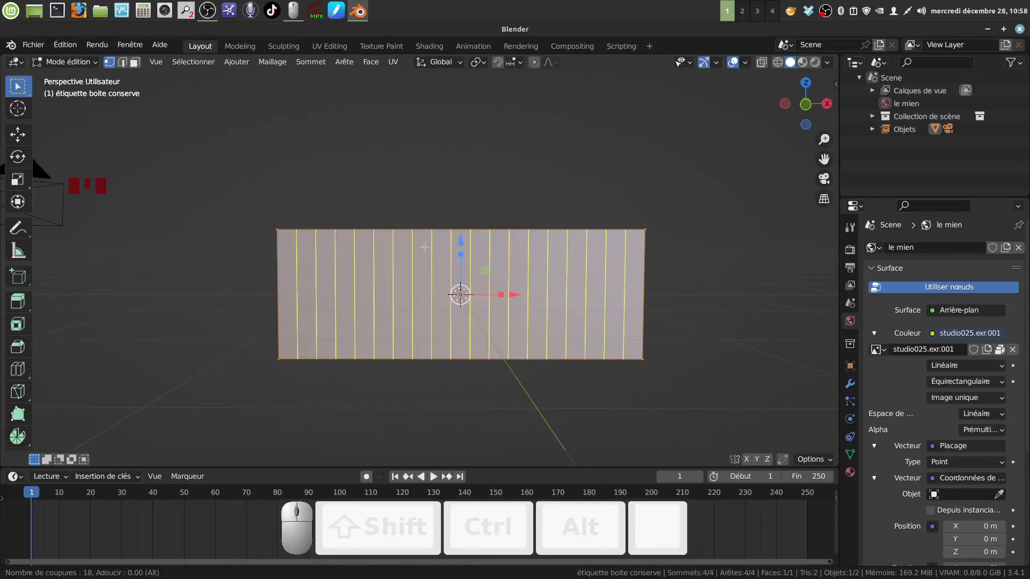
{"action": "left_click", "coordinate": [425, 247]}
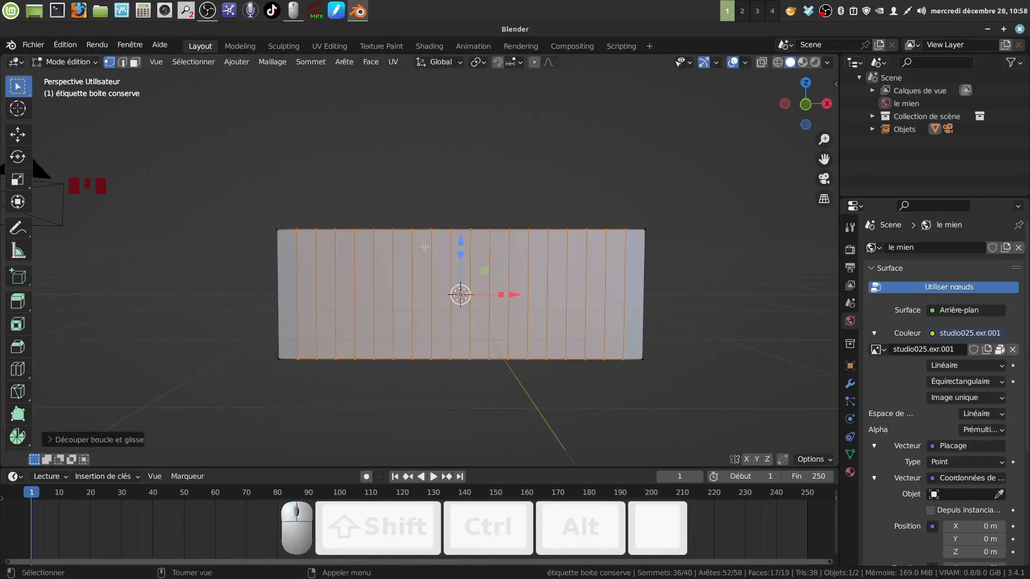
{"action": "mouse_move", "coordinate": [443, 264]}
{"action": "middle_mouse_down", "text": "shift"}
{"action": "mouse_move", "coordinate": [436, 248]}
{"action": "mouse_move", "coordinate": [471, 260]}
{"action": "mouse_move", "coordinate": [452, 284]}
{"action": "mouse_move", "coordinate": [487, 242]}
{"action": "mouse_move", "coordinate": [436, 274]}
{"action": "mouse_move", "coordinate": [476, 247]}
{"action": "mouse_move", "coordinate": [472, 233]}
{"action": "mouse_move", "coordinate": [471, 252]}
{"action": "mouse_move", "coordinate": [448, 265]}
{"action": "mouse_move", "coordinate": [439, 256]}
{"action": "mouse_move", "coordinate": [456, 252]}
{"action": "middle_mouse_up", "text": "shift"}
{"action": "key", "text": "alt+a"}
Set the label plane's origin to the 3D cursor in Object Mode, working from the front view
{"action": "scroll", "coordinate": [448, 264], "scroll_direction": "down", "scroll_amount": 2}
{"action": "key", "text": "KP_1"}
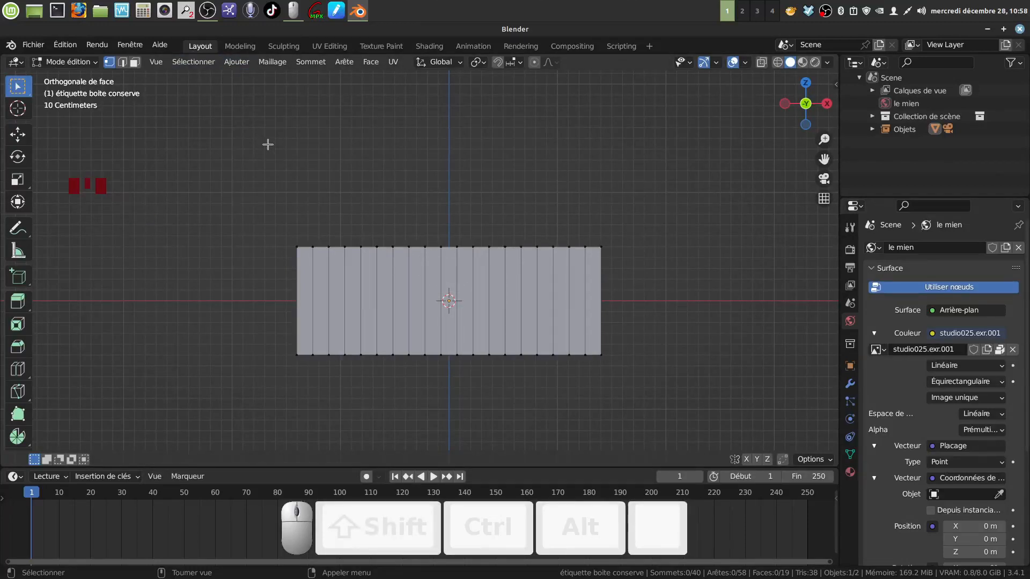
{"action": "key", "text": "Tab"}
{"action": "left_click", "coordinate": [226, 62]}
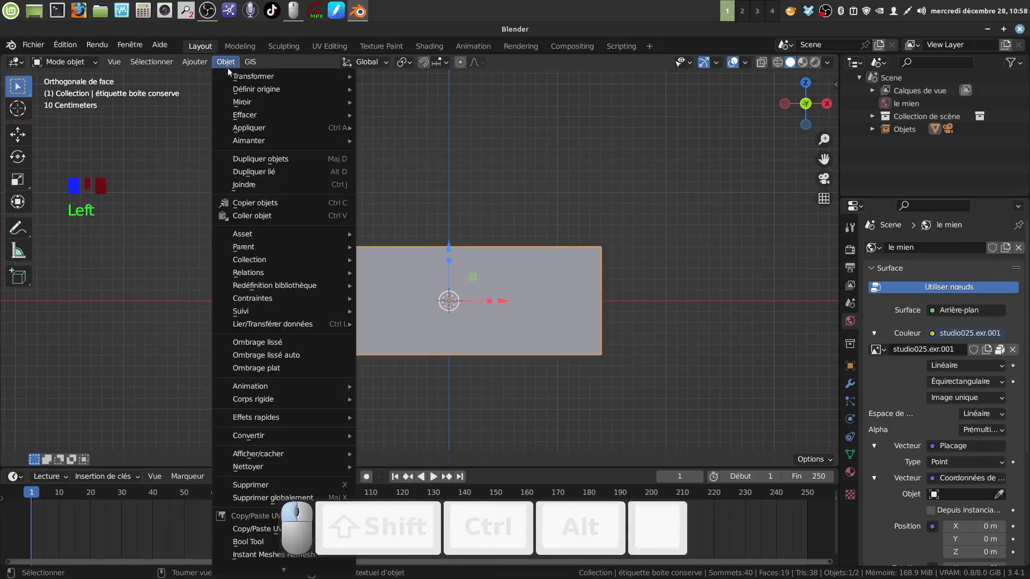
{"action": "mouse_move", "coordinate": [254, 92]}
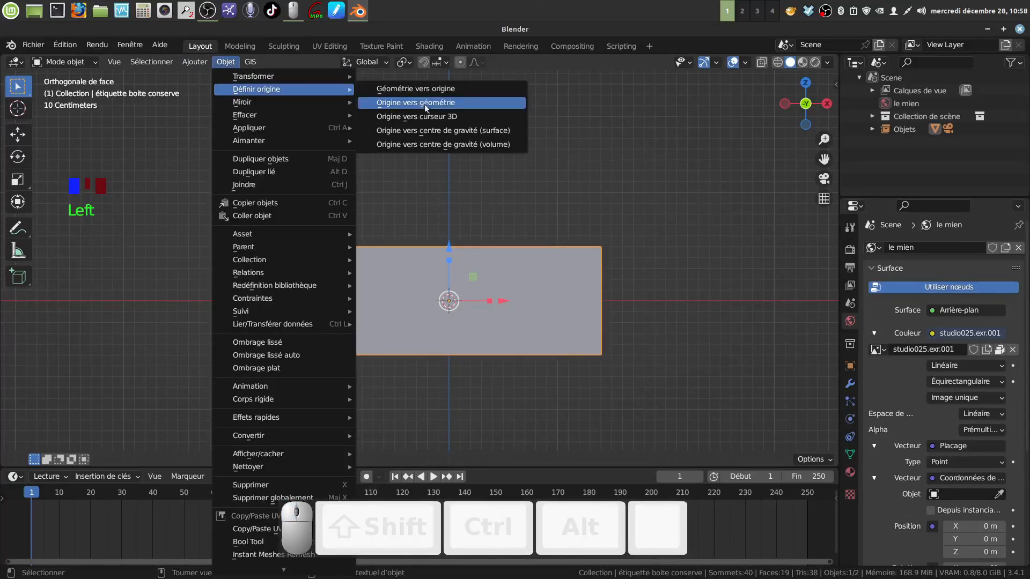
{"action": "left_click", "coordinate": [440, 117]}
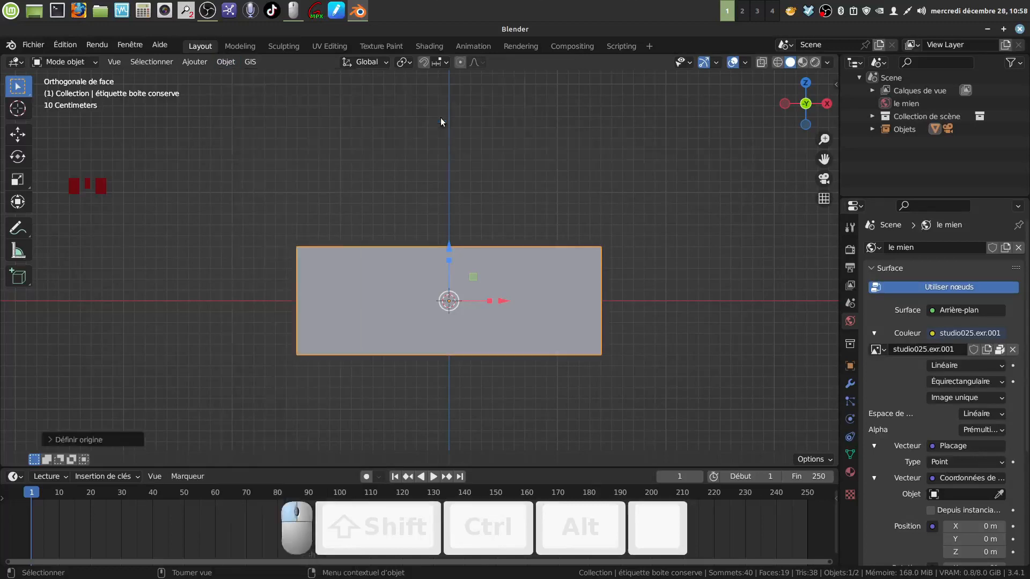
{"action": "key", "text": "Tab"}
{"action": "key", "text": "Tab"}
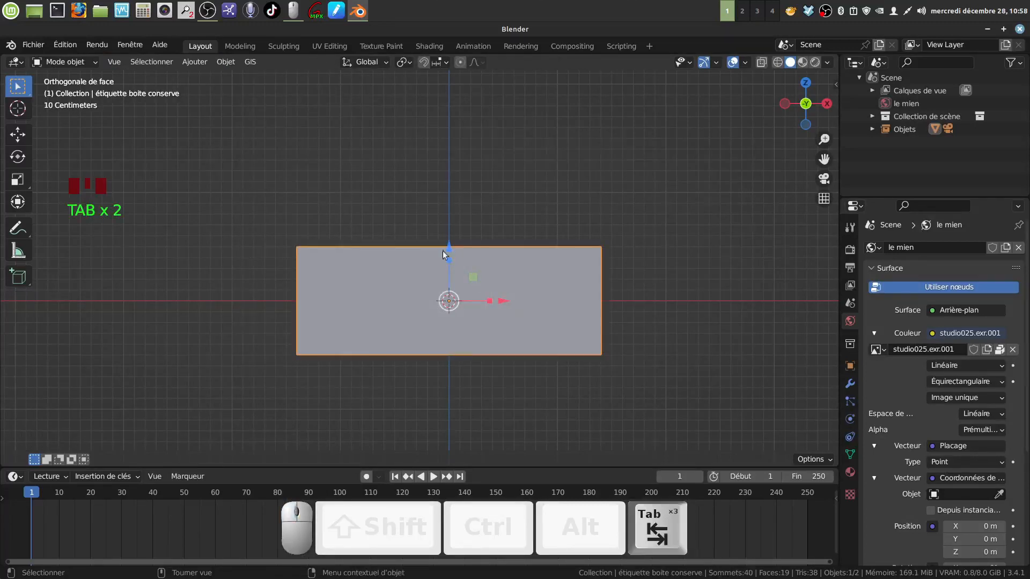
Add a Bézier circle and move it up along Z, above the label plane
{"action": "left_click", "coordinate": [195, 62]}
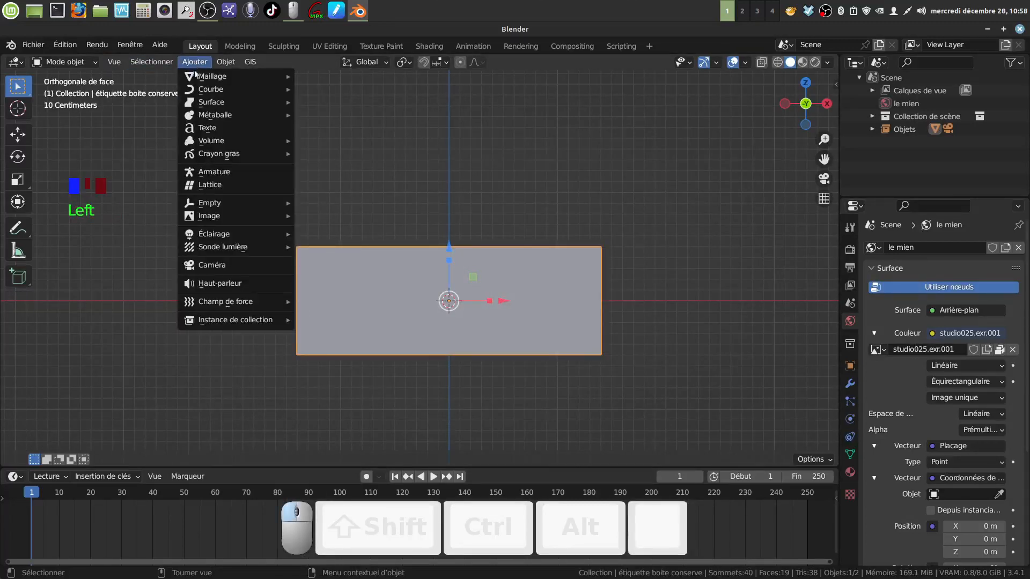
{"action": "mouse_move", "coordinate": [209, 89]}
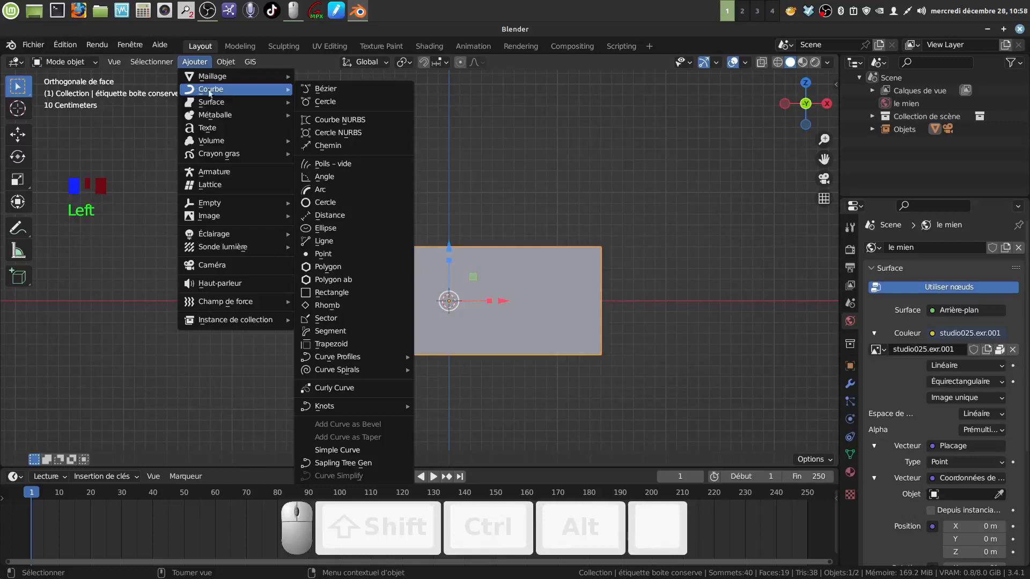
{"action": "left_click", "coordinate": [335, 101]}
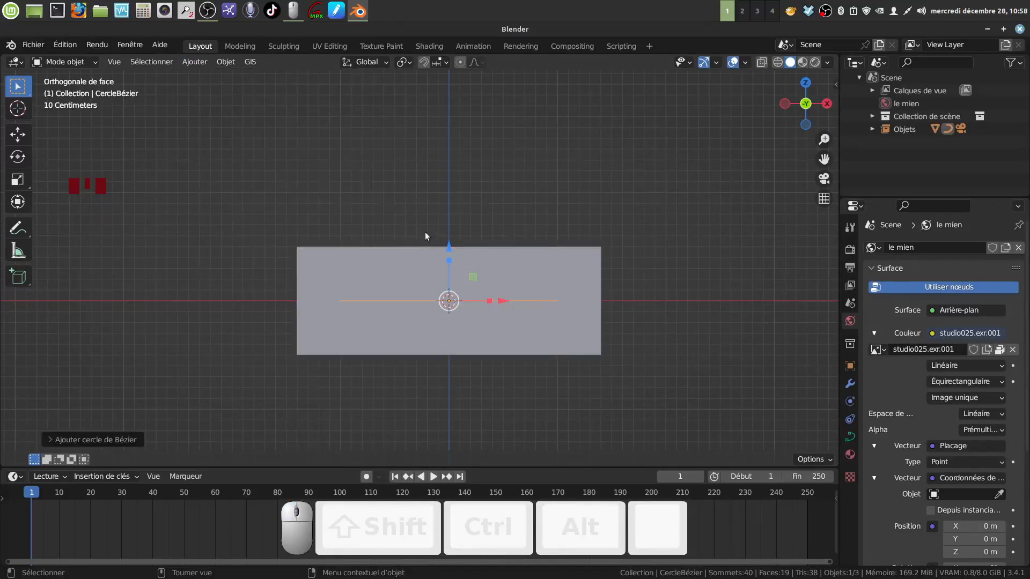
{"action": "left_click_drag", "start_coordinate": [449, 246], "coordinate": [449, 142]}
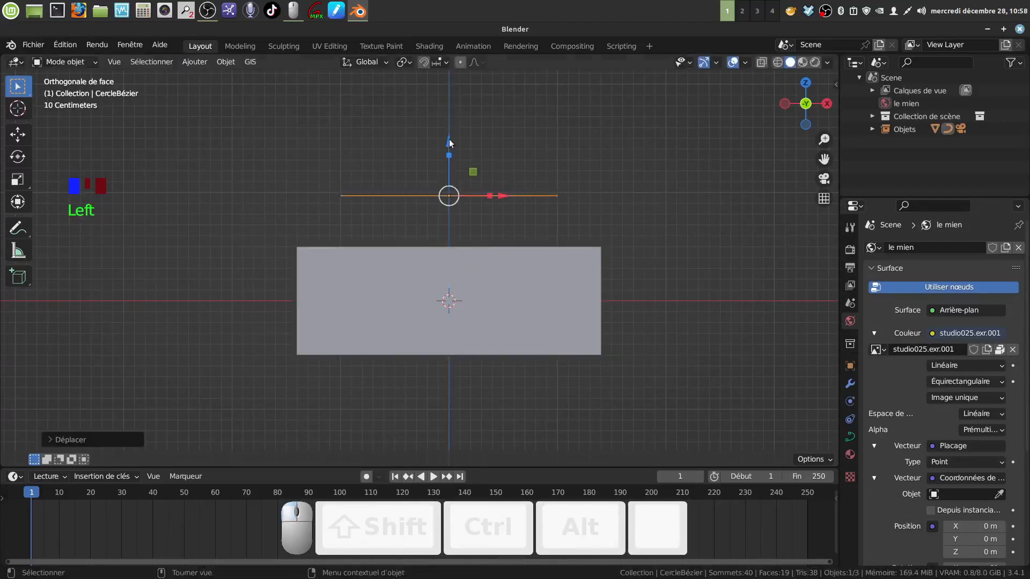
Scale down all the Bézier circle's points in Edit Mode to about half the label's width, ending in Object Mode
{"action": "key", "text": "Tab"}
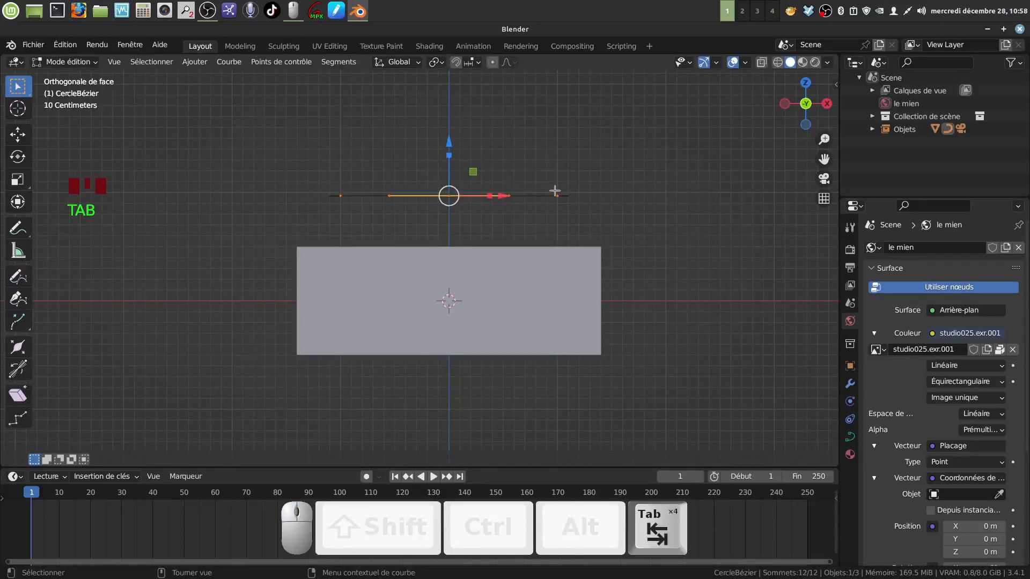
{"action": "middle_click_drag", "start_coordinate": [565, 188], "coordinate": [560, 222]}
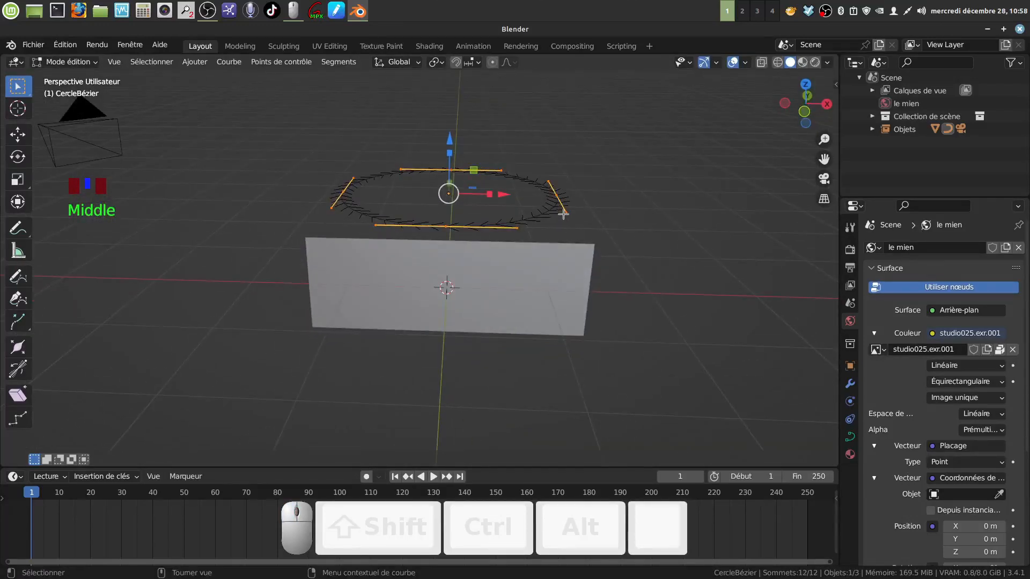
{"action": "key", "text": "a"}
{"action": "key", "text": "a"}
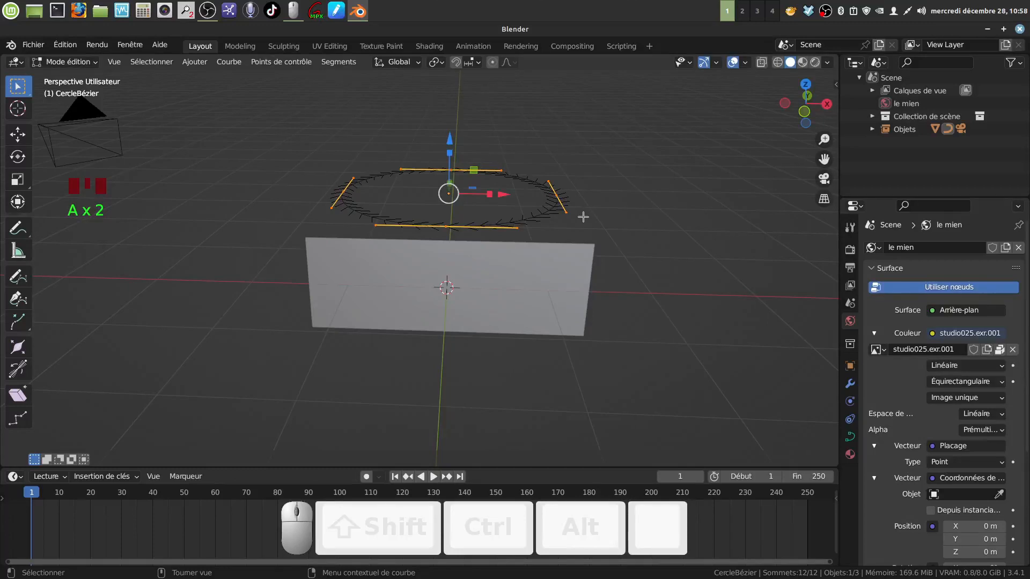
{"action": "key", "text": "s"}
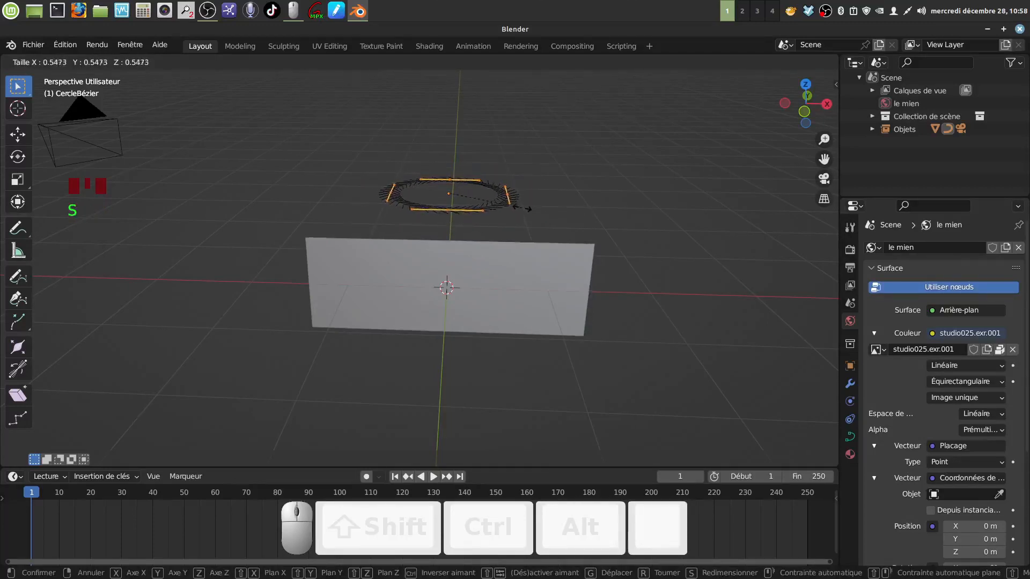
{"action": "left_click", "coordinate": [518, 207]}
{"action": "key", "text": "Tab"}
{"action": "middle_click_drag", "start_coordinate": [479, 221], "coordinate": [482, 198]}
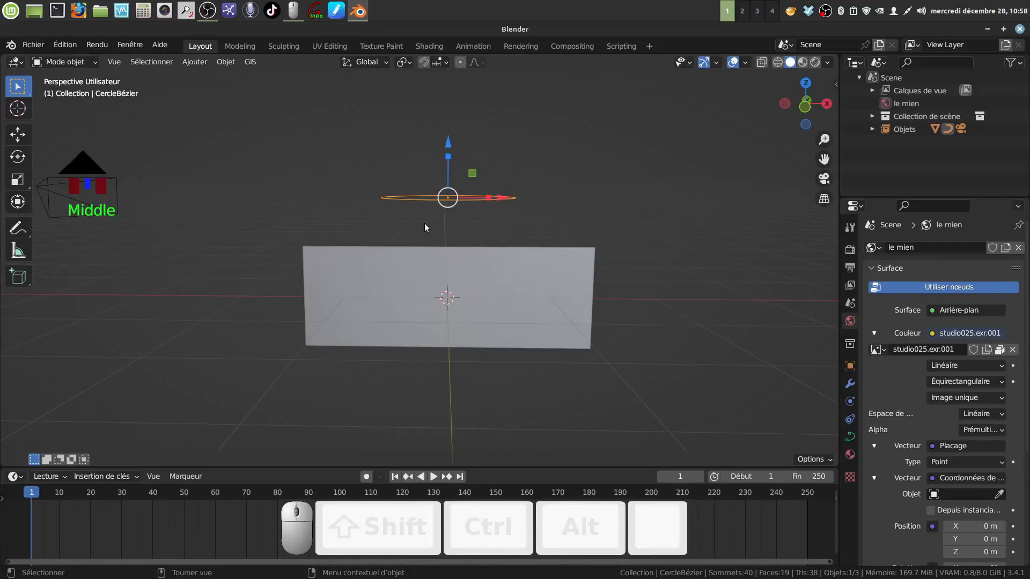
Set the Bézier circle's origin to the 3D cursor
{"action": "left_click", "coordinate": [227, 63]}
{"action": "mouse_move", "coordinate": [257, 89]}
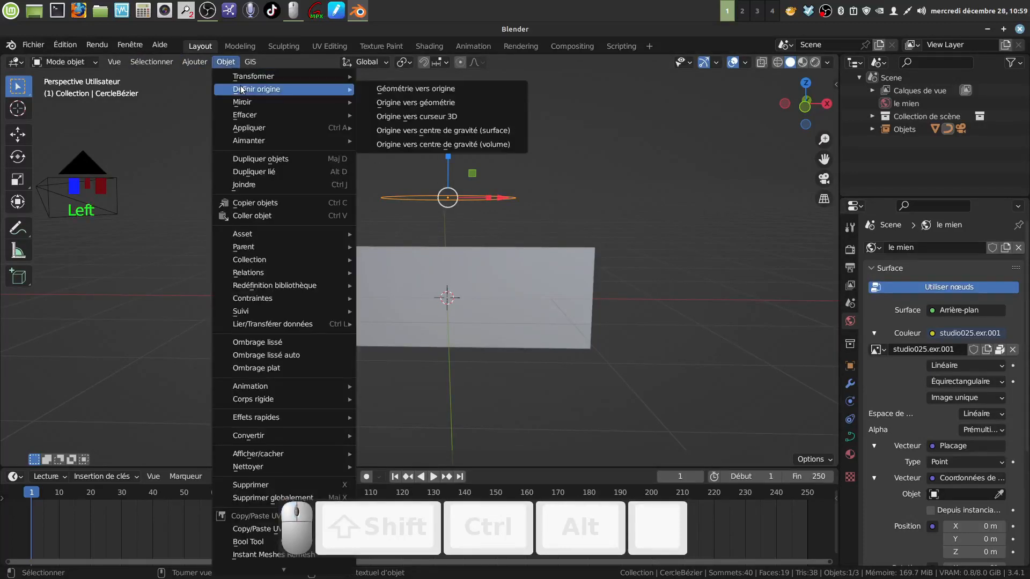
{"action": "left_click", "coordinate": [420, 118]}
{"action": "middle_click_drag", "start_coordinate": [421, 131], "coordinate": [519, 231]}
{"action": "key", "text": "Delete"}
Add a Curve modifier to the label plane with CercleBézier as its curve object
{"action": "left_click", "coordinate": [563, 292]}
{"action": "mouse_move", "coordinate": [563, 291]}
{"action": "middle_mouse_down"}
{"action": "mouse_move", "coordinate": [594, 317]}
{"action": "mouse_move", "coordinate": [558, 283]}
{"action": "middle_mouse_up"}
{"action": "middle_click_drag", "start_coordinate": [458, 292], "coordinate": [518, 284]}
{"action": "left_click", "coordinate": [851, 383]}
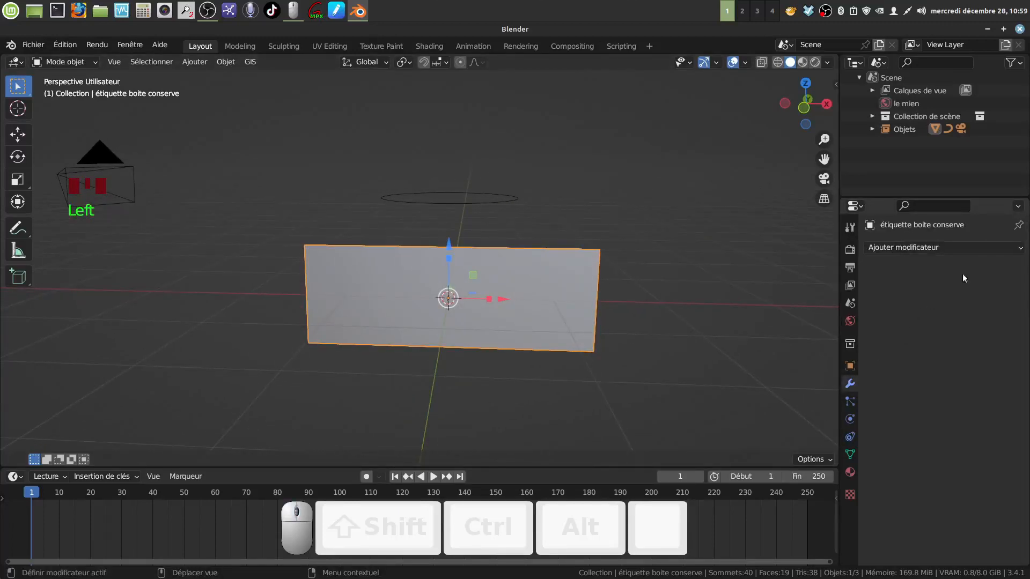
{"action": "left_click", "coordinate": [1017, 247]}
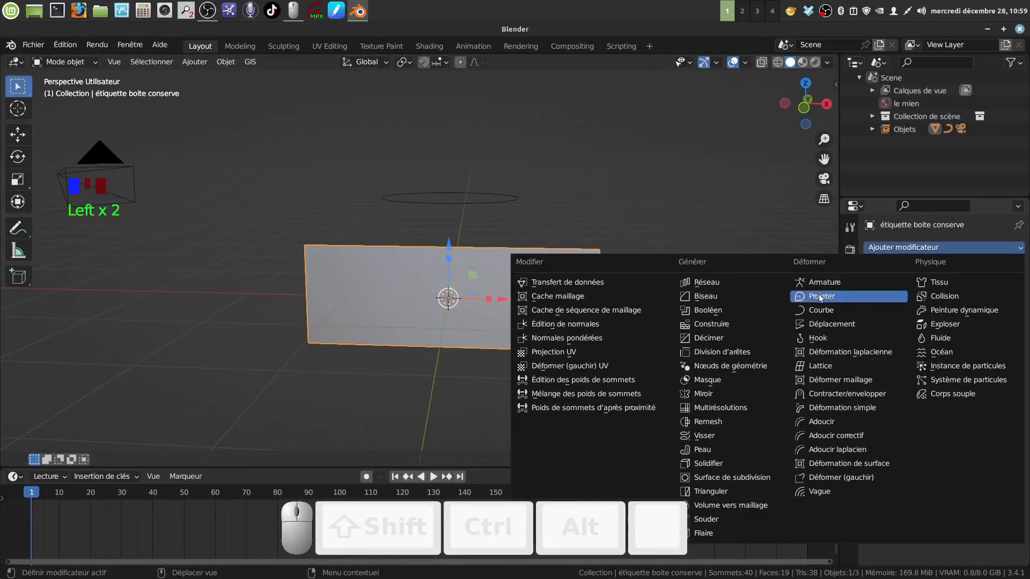
{"action": "left_click", "coordinate": [826, 311]}
{"action": "left_click", "coordinate": [936, 287]}
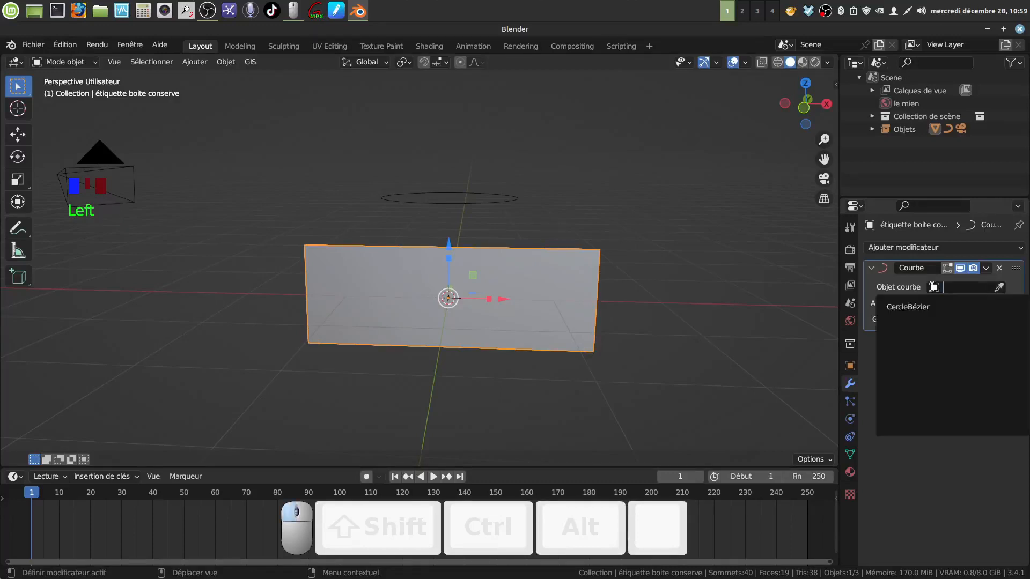
Scale the Bézier circle's points to about 0.71 in Edit Mode so the wrapped label's ends nearly meet
{"action": "middle_click_drag", "start_coordinate": [458, 222], "coordinate": [512, 222]}
{"action": "left_click", "coordinate": [435, 201]}
{"action": "key", "text": "Tab"}
{"action": "scroll", "coordinate": [515, 270], "scroll_direction": "up", "scroll_amount": 3}
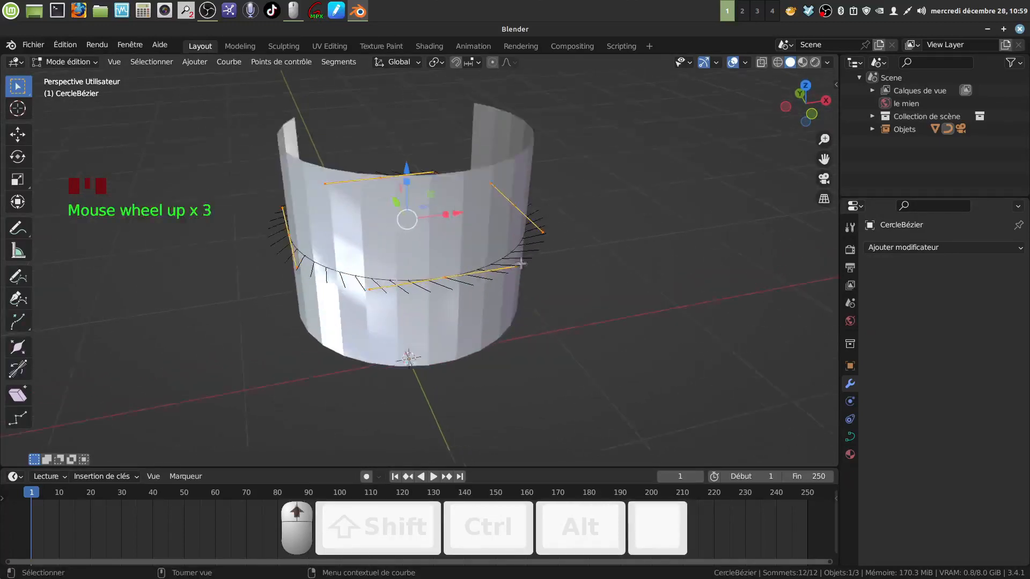
{"action": "middle_click_drag", "start_coordinate": [515, 269], "coordinate": [494, 327]}
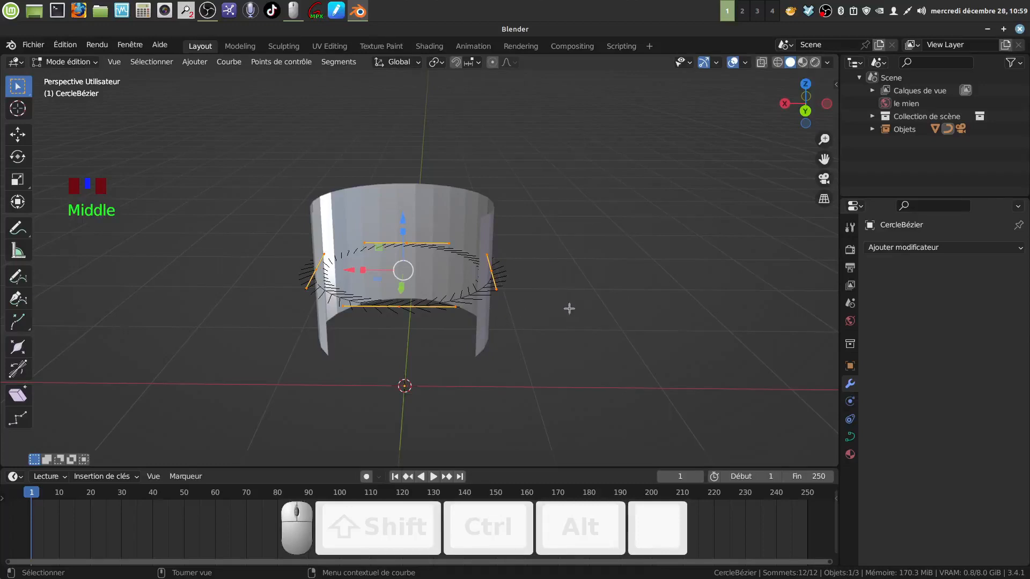
{"action": "key", "text": "s"}
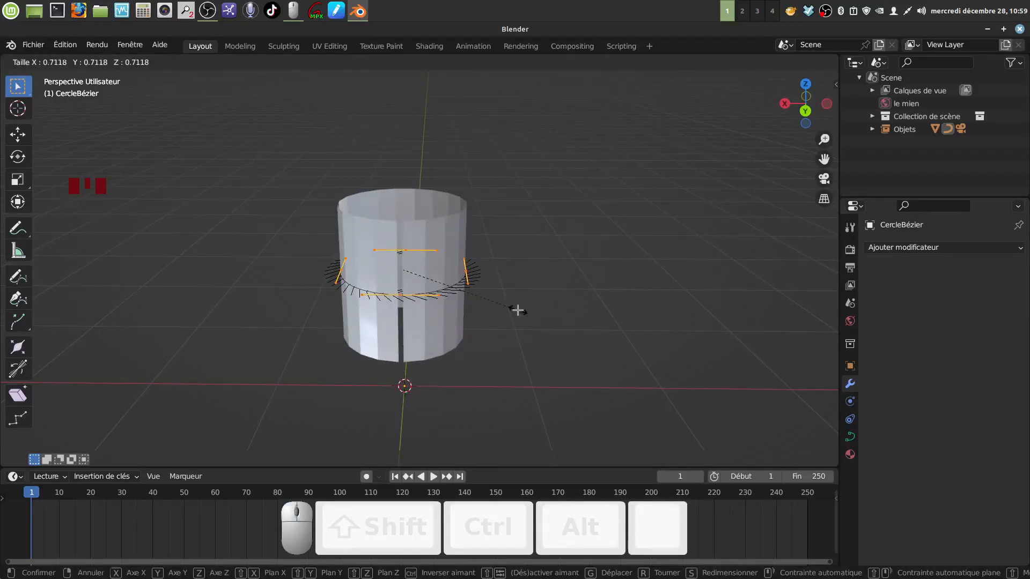
{"action": "left_click", "coordinate": [518, 310]}
Close the remaining seam gap in the label by finely scaling the circle's points to about 0.989
{"action": "scroll", "coordinate": [519, 314], "scroll_direction": "up", "scroll_amount": 4}
{"action": "middle_click_drag", "start_coordinate": [519, 314], "coordinate": [531, 285], "text": "shift"}
{"action": "scroll", "coordinate": [492, 335], "scroll_direction": "up", "scroll_amount": 3}
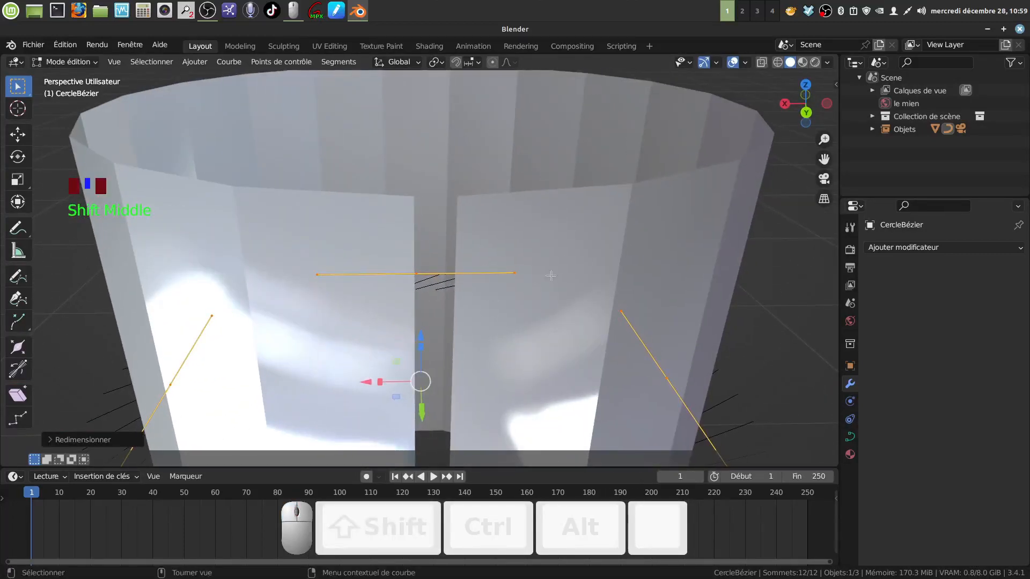
{"action": "key", "text": "s"}
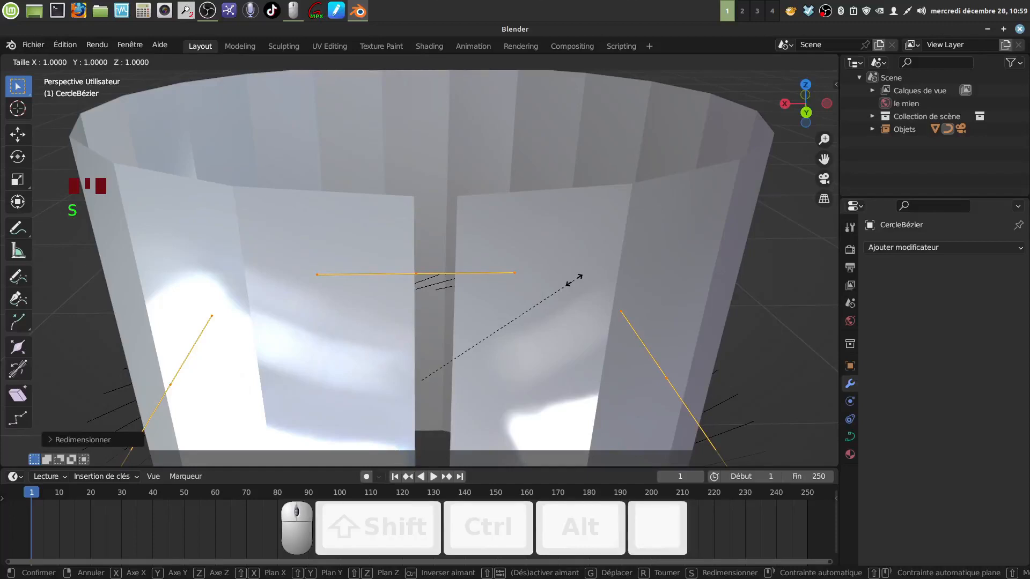
{"action": "key", "text": "shift"}
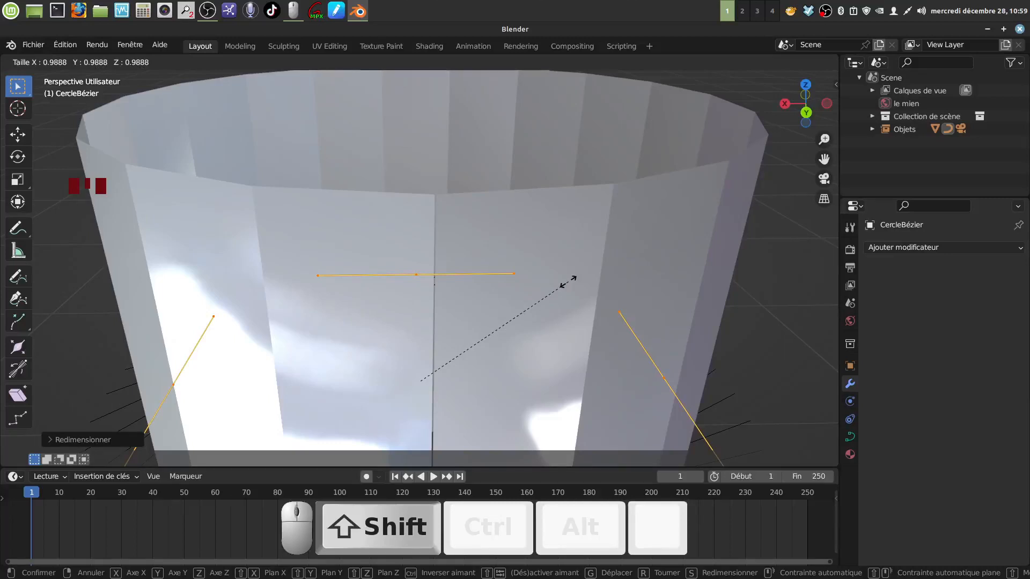
{"action": "left_click", "coordinate": [568, 279]}
{"action": "scroll", "coordinate": [560, 280], "scroll_direction": "down", "scroll_amount": 8}
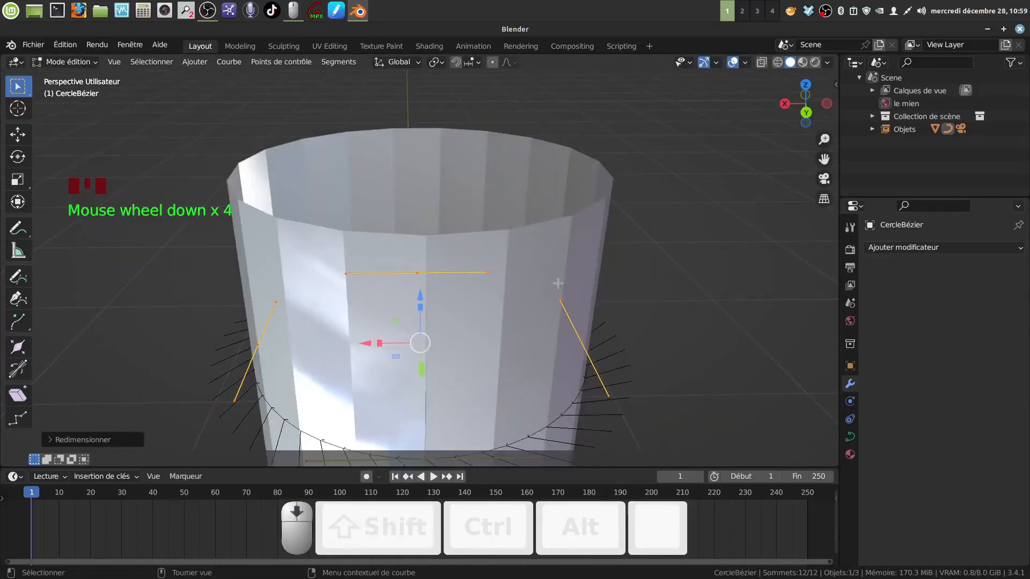
{"action": "middle_click_drag", "start_coordinate": [489, 333], "coordinate": [478, 304], "text": "shift"}
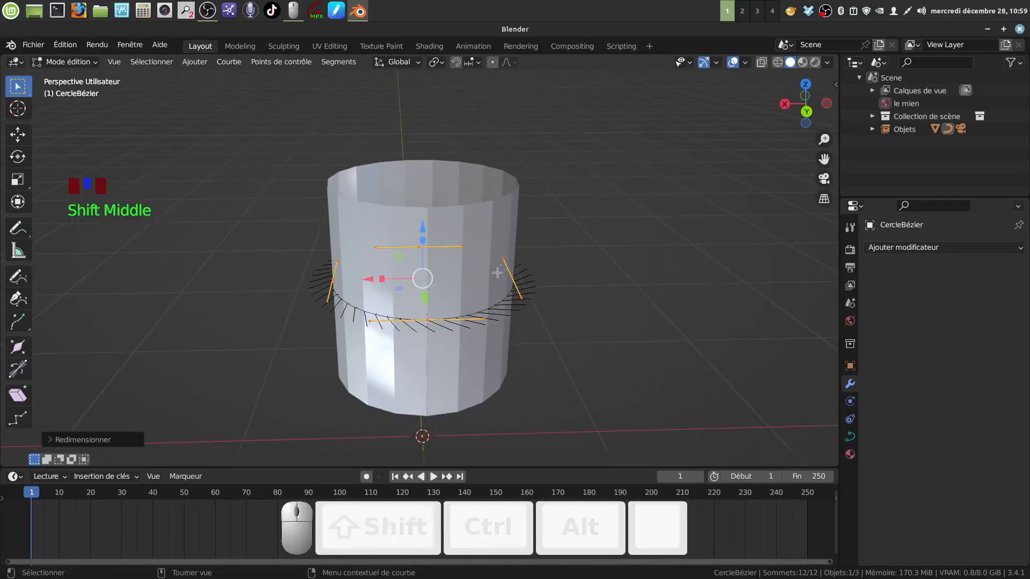
Leave Edit Mode on the circle and apply the Curve modifier to the label mesh
{"action": "key", "text": "Tab"}
{"action": "left_click", "coordinate": [480, 247]}
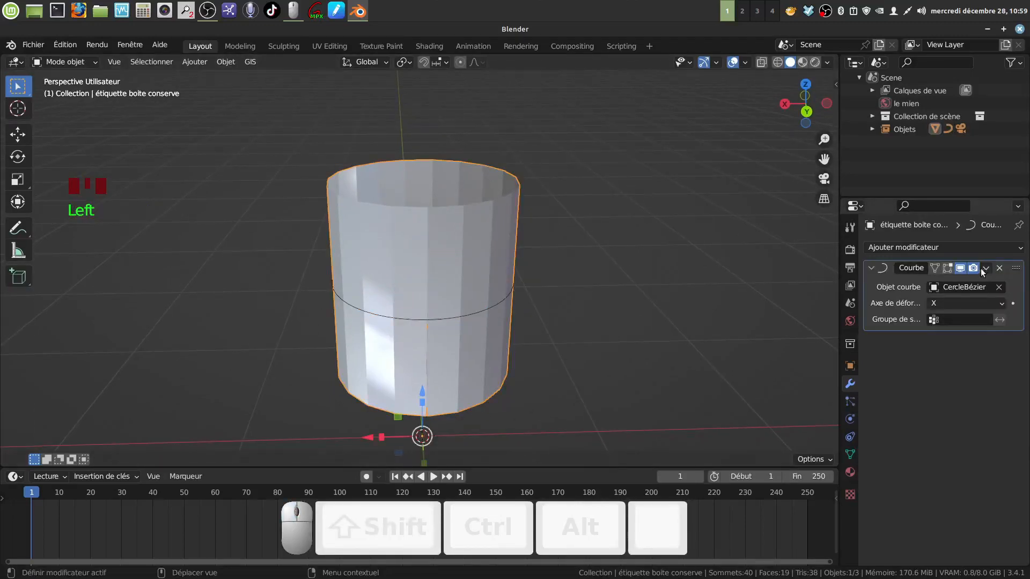
{"action": "left_click", "coordinate": [985, 268]}
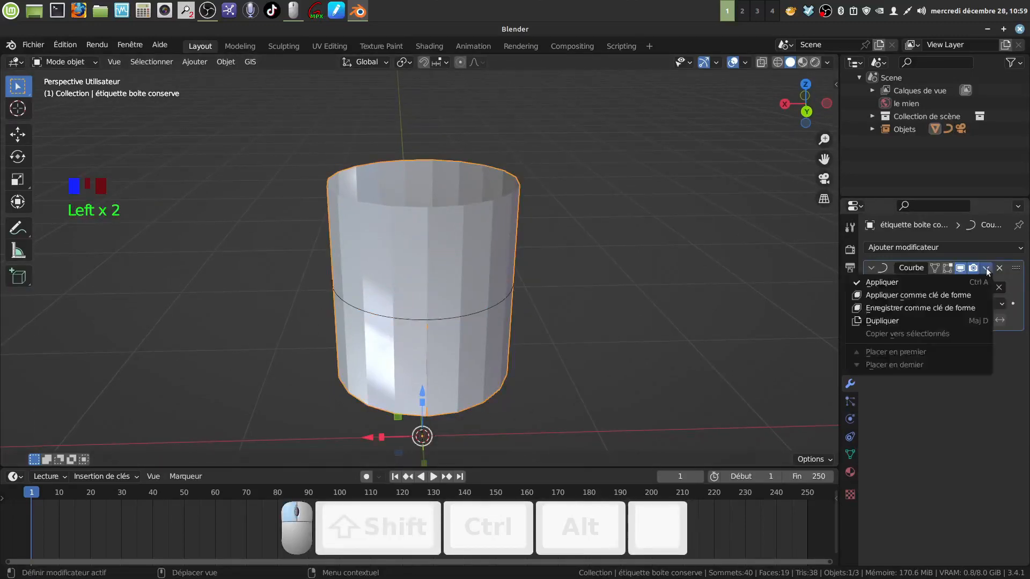
{"action": "left_click", "coordinate": [903, 281]}
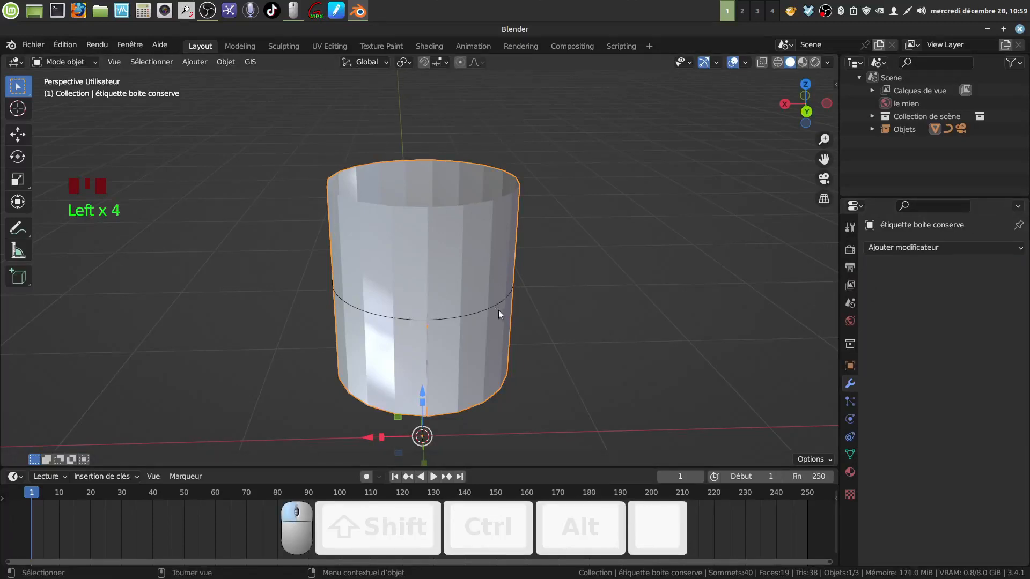
Delete the Bézier circle that guided the label's bend
{"action": "left_click", "coordinate": [496, 309]}
{"action": "key", "text": "x"}
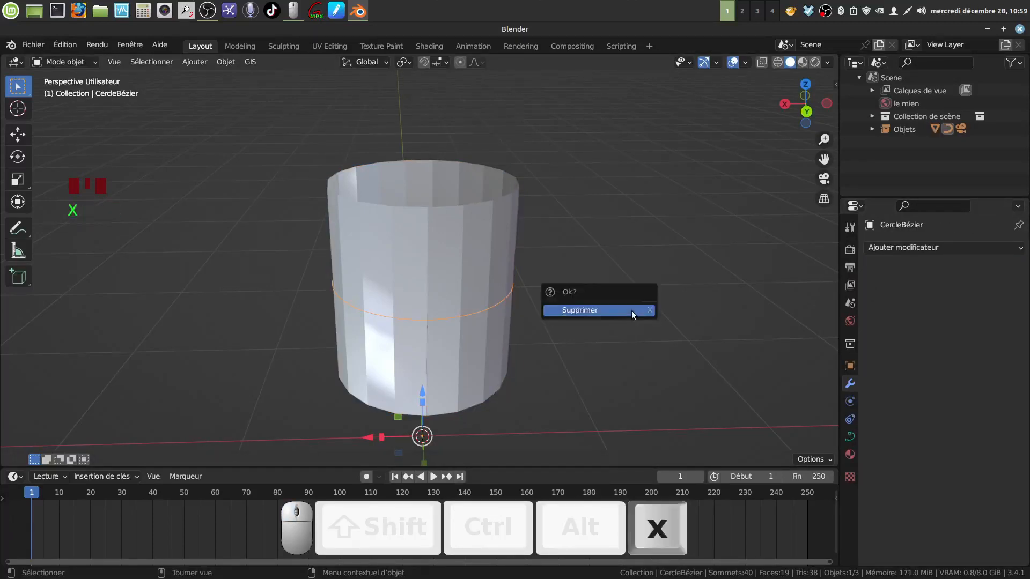
{"action": "left_click", "coordinate": [631, 311]}
Open the label mesh in Edit Mode and display it in wireframe at its upper rim
{"action": "middle_click_drag", "start_coordinate": [465, 278], "coordinate": [416, 220]}
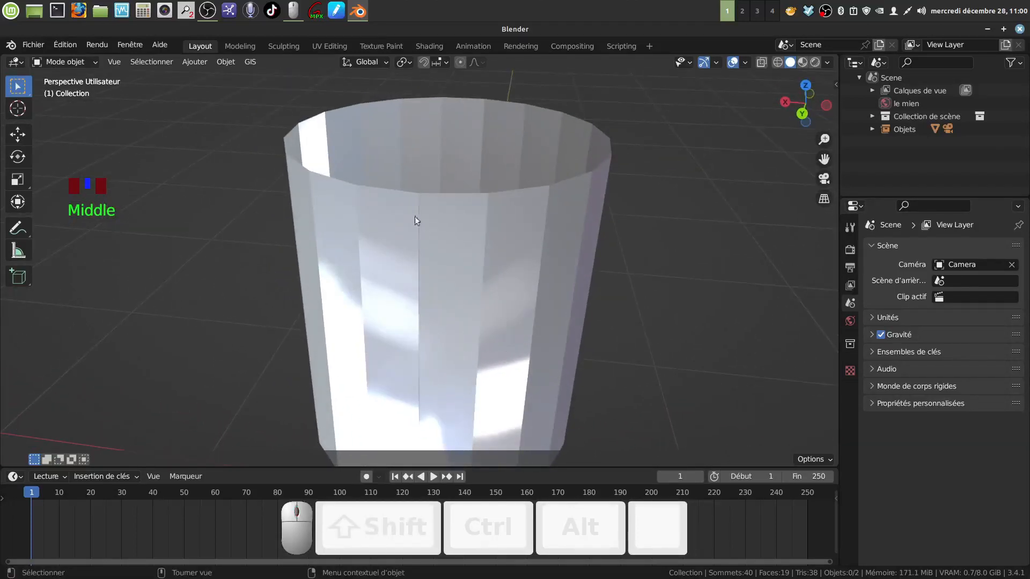
{"action": "left_click", "coordinate": [378, 232]}
{"action": "key", "text": "Tab"}
{"action": "middle_click_drag", "start_coordinate": [378, 213], "coordinate": [454, 181]}
{"action": "scroll", "coordinate": [456, 161], "scroll_direction": "up", "scroll_amount": 2}
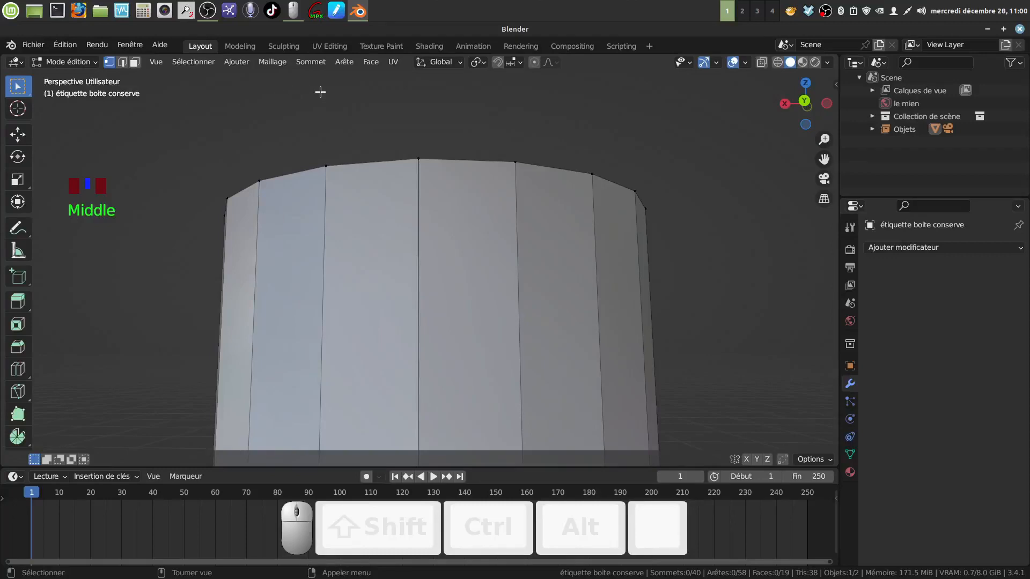
{"action": "key", "text": "z"}
{"action": "mouse_move", "coordinate": [413, 155]}
{"action": "middle_mouse_down"}
{"action": "mouse_move", "coordinate": [420, 143]}
{"action": "mouse_move", "coordinate": [427, 184]}
{"action": "mouse_move", "coordinate": [457, 216]}
{"action": "mouse_move", "coordinate": [467, 200]}
{"action": "mouse_move", "coordinate": [458, 227]}
{"action": "middle_mouse_up"}
{"action": "scroll", "coordinate": [441, 179], "scroll_direction": "down", "scroll_amount": 2}
{"action": "scroll", "coordinate": [461, 233], "scroll_direction": "up", "scroll_amount": 1}
{"action": "key", "text": "z"}
{"action": "key", "text": "z"}
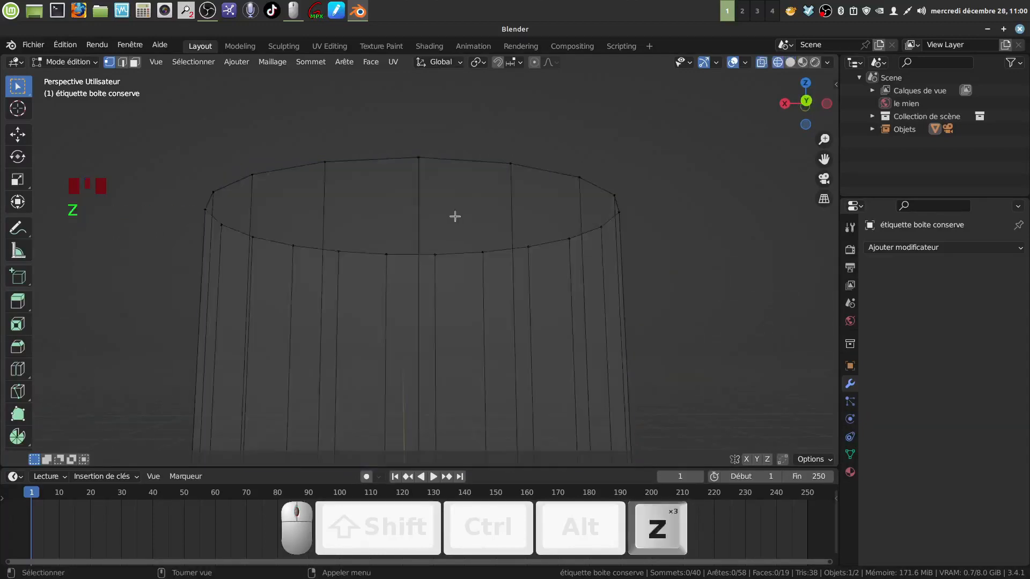
Circle-select the two overlapping seam vertices on the label's upper rim and merge them
{"action": "key", "text": "c"}
{"action": "left_click", "coordinate": [418, 157]}
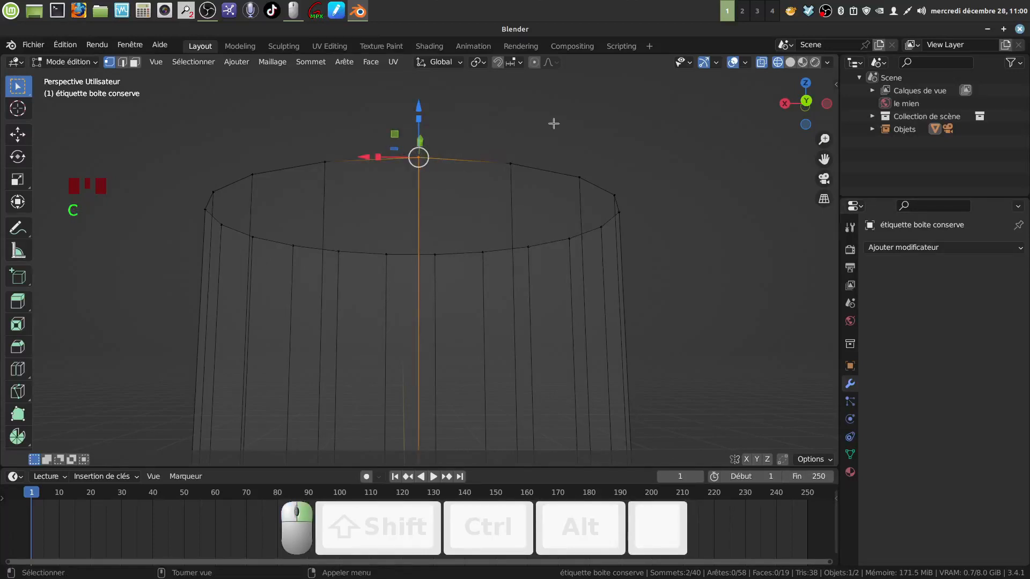
{"action": "key", "text": "q"}
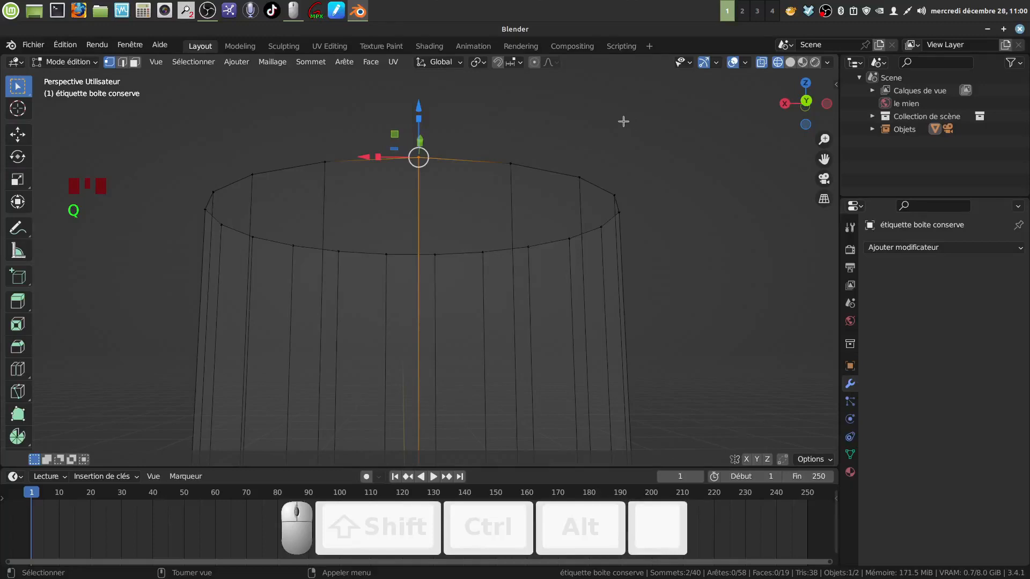
{"action": "key", "text": "m"}
{"action": "left_click", "coordinate": [606, 124]}
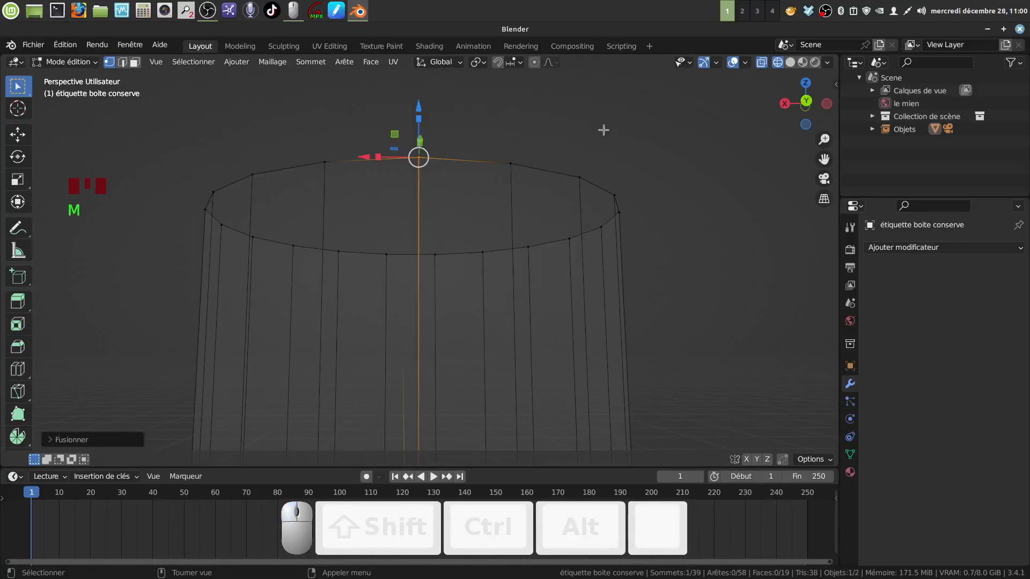
Circle-select the two overlapping seam vertices on the label's lower rim and merge them
{"action": "scroll", "coordinate": [523, 260], "scroll_direction": "down", "scroll_amount": 2}
{"action": "mouse_move", "coordinate": [525, 263]}
{"action": "middle_mouse_down"}
{"action": "mouse_move", "coordinate": [514, 379]}
{"action": "mouse_move", "coordinate": [511, 271]}
{"action": "middle_mouse_up"}
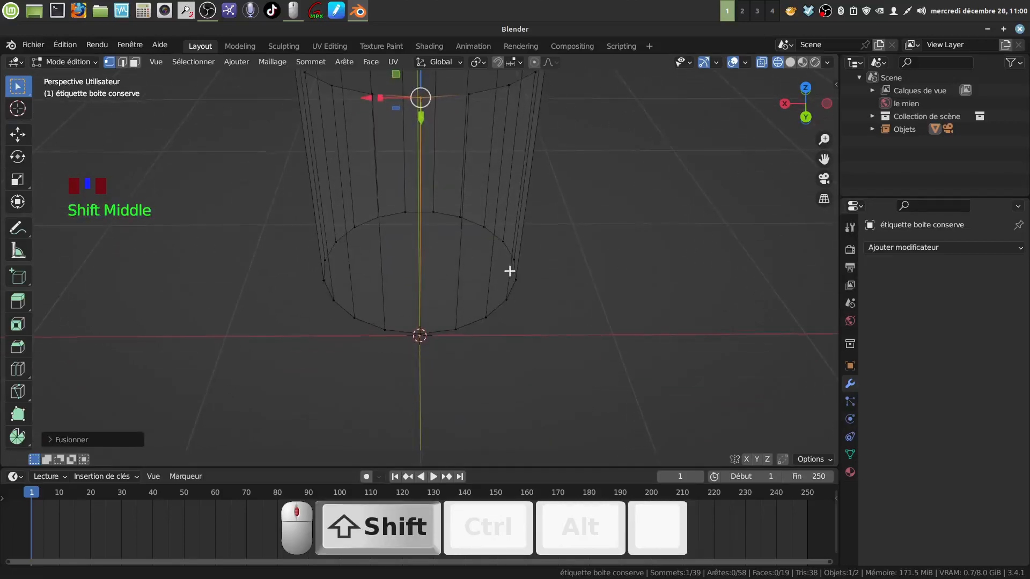
{"action": "scroll", "coordinate": [492, 363], "scroll_direction": "up", "scroll_amount": 3}
{"action": "key", "text": "a"}
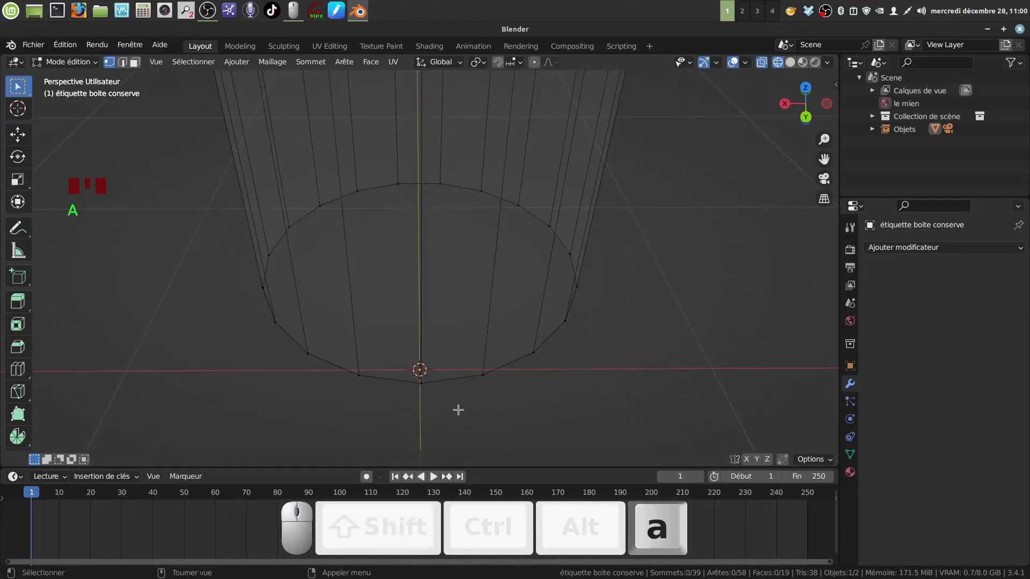
{"action": "key", "text": "c"}
{"action": "left_click", "coordinate": [421, 385]}
{"action": "right_click", "coordinate": [630, 368]}
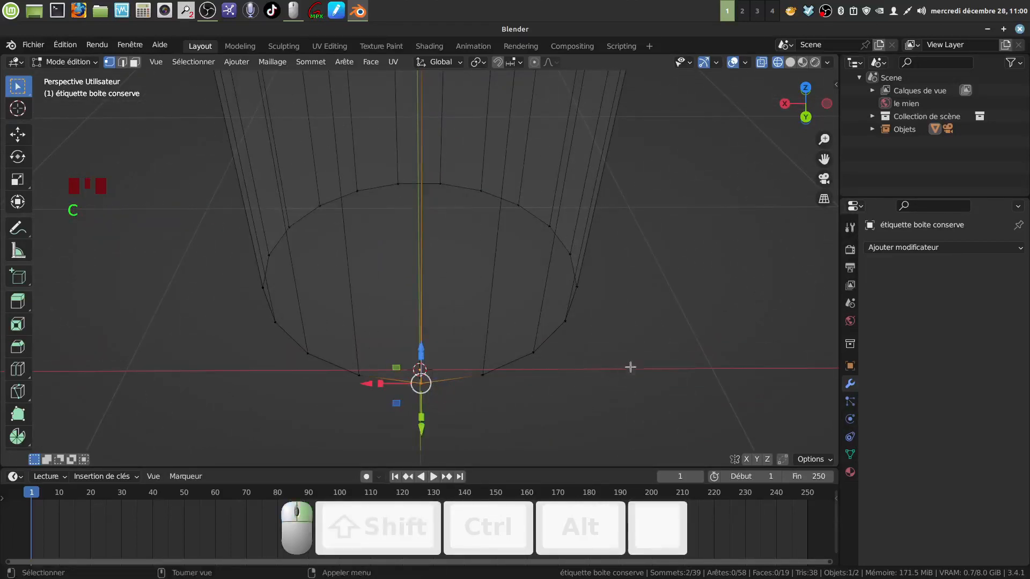
{"action": "key", "text": "m"}
{"action": "left_click", "coordinate": [672, 324]}
{"action": "scroll", "coordinate": [510, 322], "scroll_direction": "down", "scroll_amount": 4}
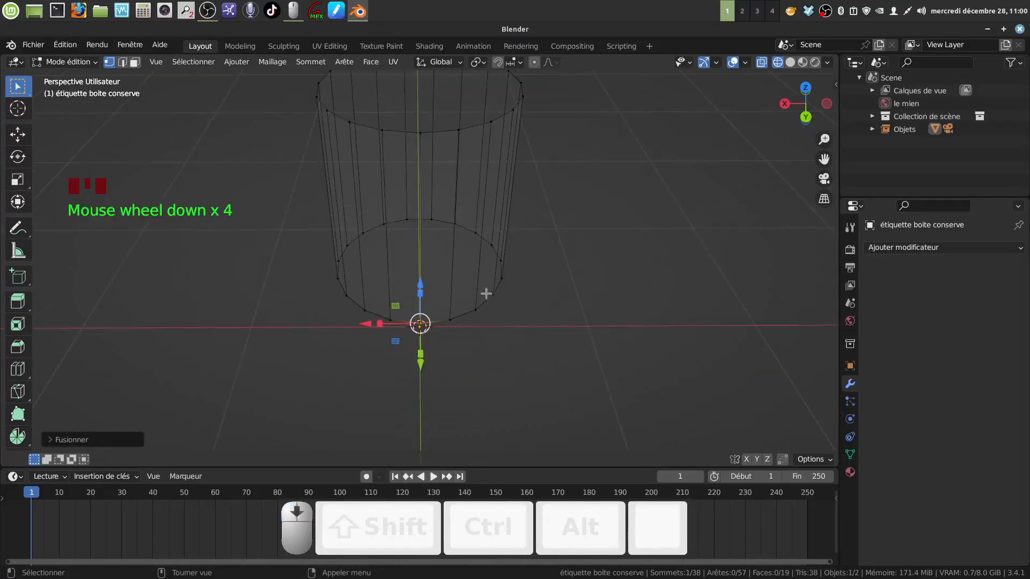
Restore solid shading and return the label to Object Mode
{"action": "middle_click_drag", "start_coordinate": [486, 293], "coordinate": [485, 271]}
{"action": "key", "text": "z"}
{"action": "key", "text": "Tab"}
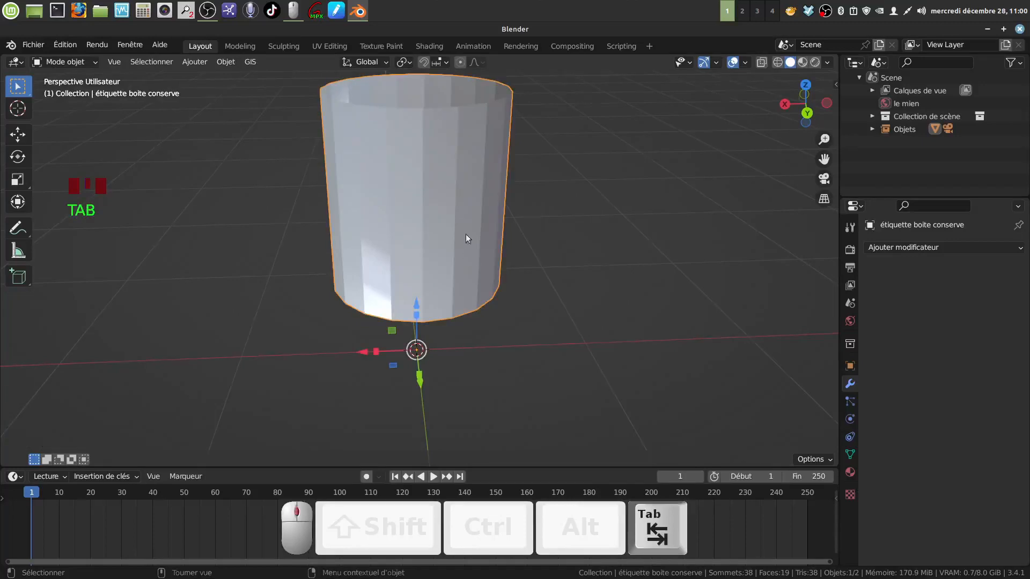
{"action": "middle_click_drag", "start_coordinate": [466, 234], "coordinate": [422, 259]}
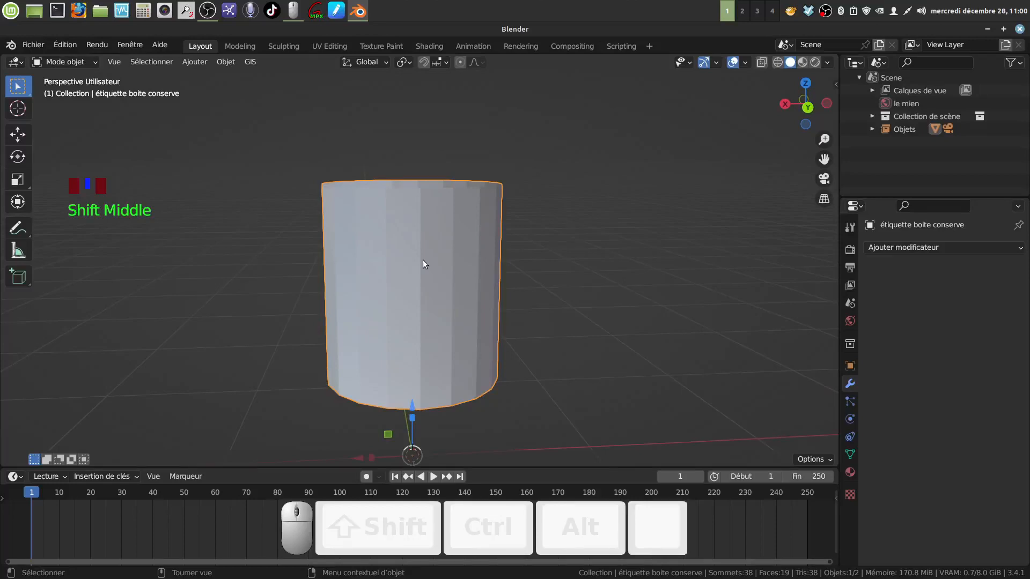
Add a horizontal loop cut to the label in Edit Mode, slid by about -0.985 to sit just below the upper rim
{"action": "key", "text": "Tab"}
{"action": "key", "text": "ctrl+r"}
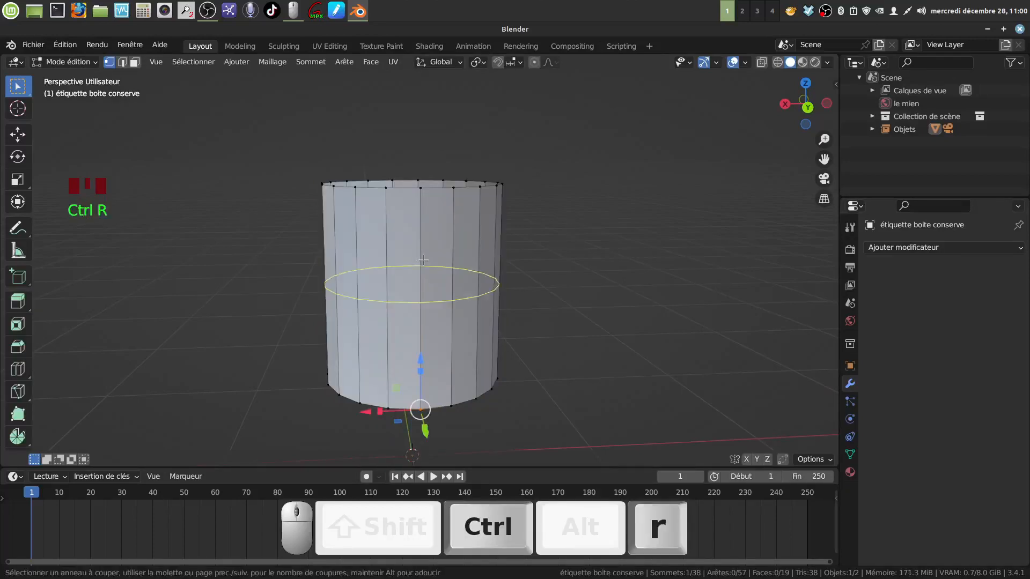
{"action": "left_click_drag", "start_coordinate": [424, 259], "coordinate": [424, 218]}
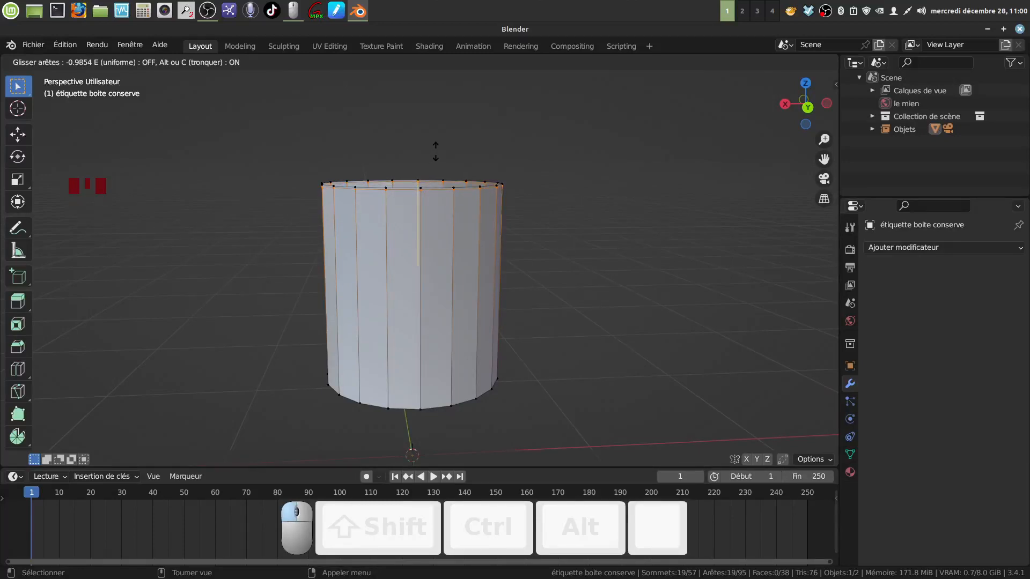
{"action": "left_click_drag", "start_coordinate": [436, 152], "coordinate": [436, 153]}
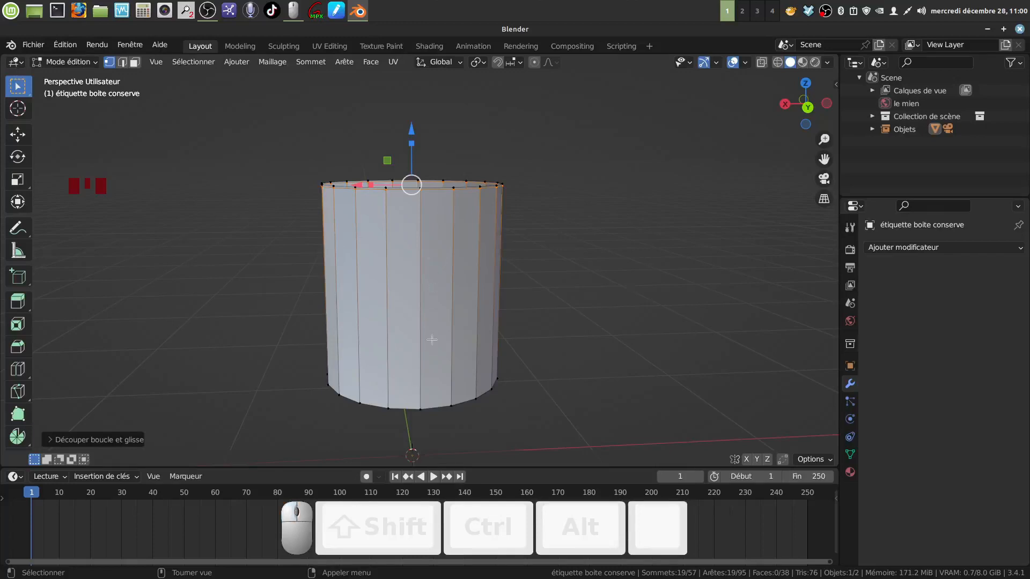
Add a second horizontal loop cut, slid by about 0.986 to sit just above the label's lower rim
{"action": "key", "text": "ctrl"}
{"action": "key", "text": "ctrl+r"}
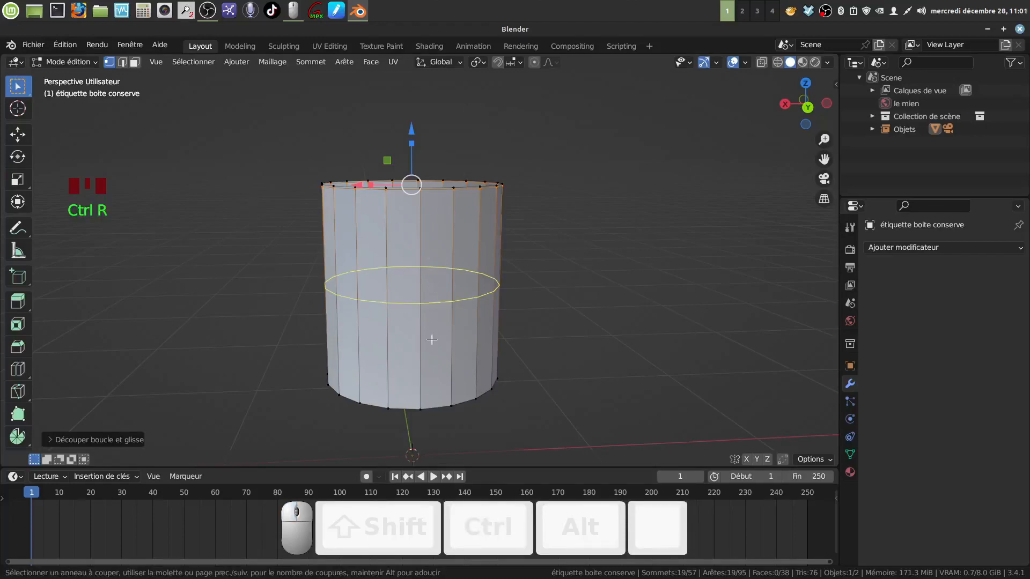
{"action": "left_click_drag", "start_coordinate": [433, 341], "coordinate": [435, 346]}
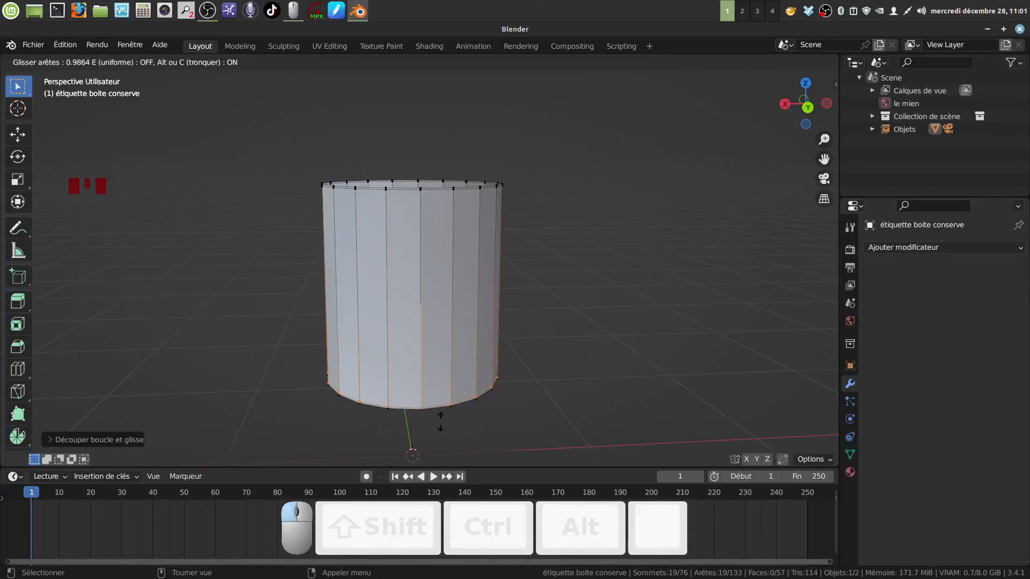
{"action": "left_click", "coordinate": [442, 421]}
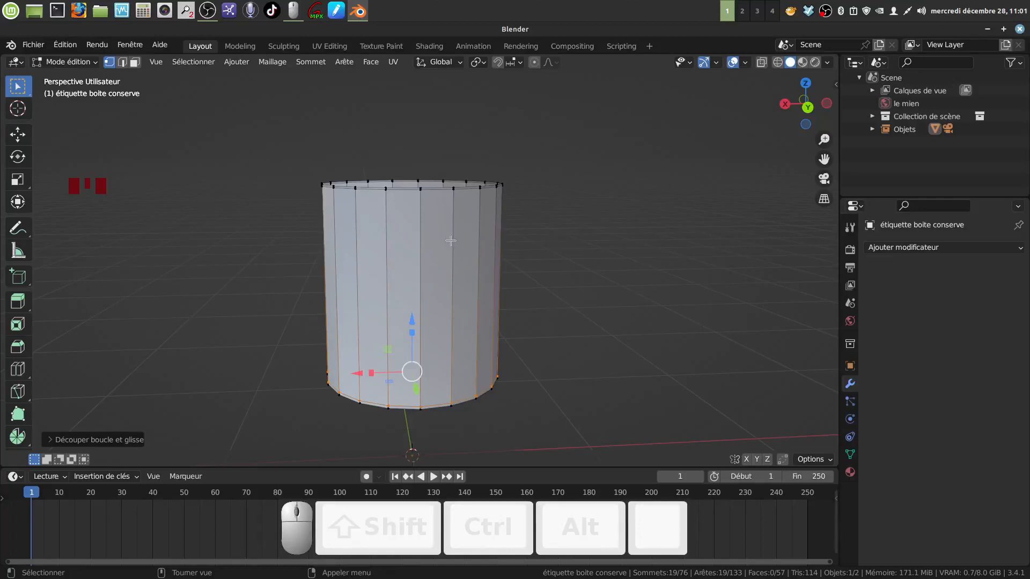
Select the whole label mesh, leave Edit Mode and apply smooth shading to the object
{"action": "key", "text": "a"}
{"action": "key", "text": "a"}
{"action": "middle_click_drag", "start_coordinate": [465, 248], "coordinate": [503, 258]}
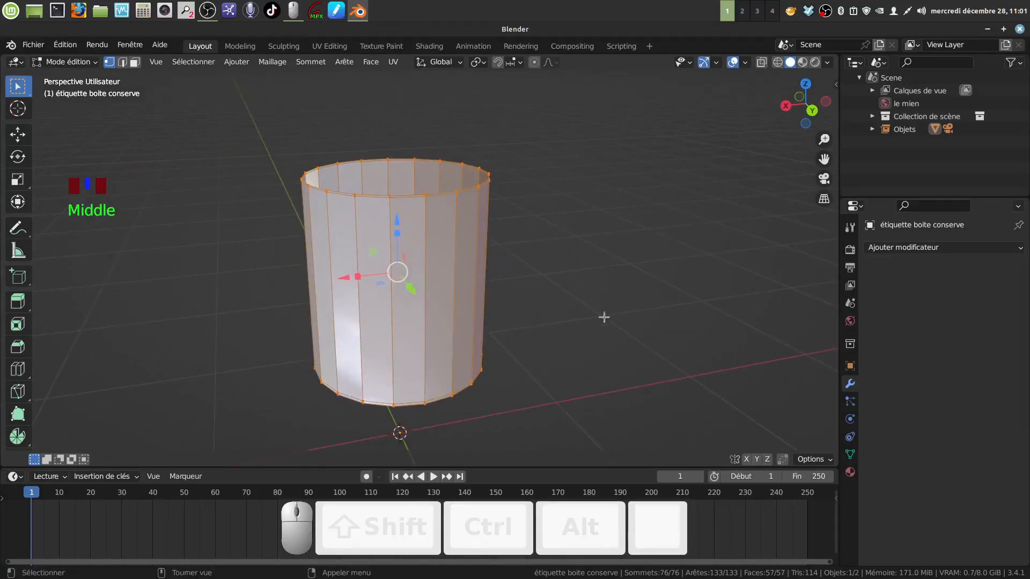
{"action": "key", "text": "Tab"}
{"action": "right_click", "coordinate": [452, 280]}
{"action": "left_click", "coordinate": [447, 281]}
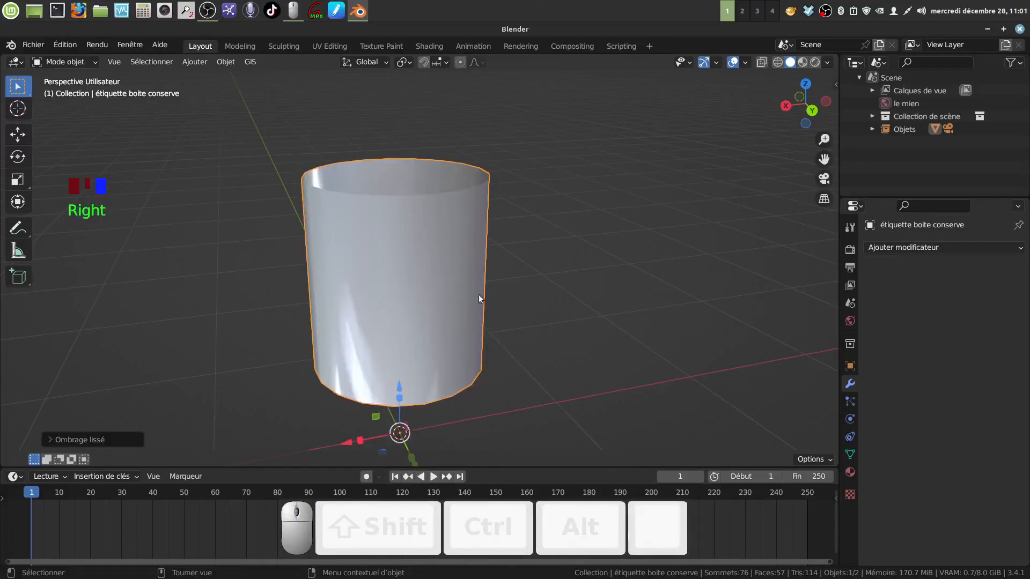
Add a Catmull-Clark Subdivision Surface modifier to the label
{"action": "middle_click_drag", "start_coordinate": [478, 295], "coordinate": [507, 289]}
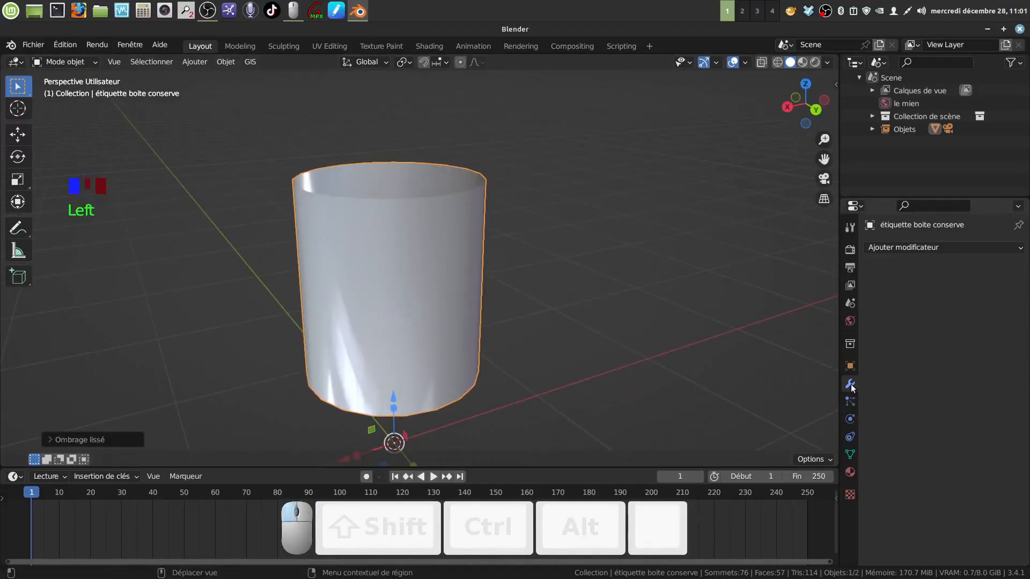
{"action": "left_click", "coordinate": [989, 248]}
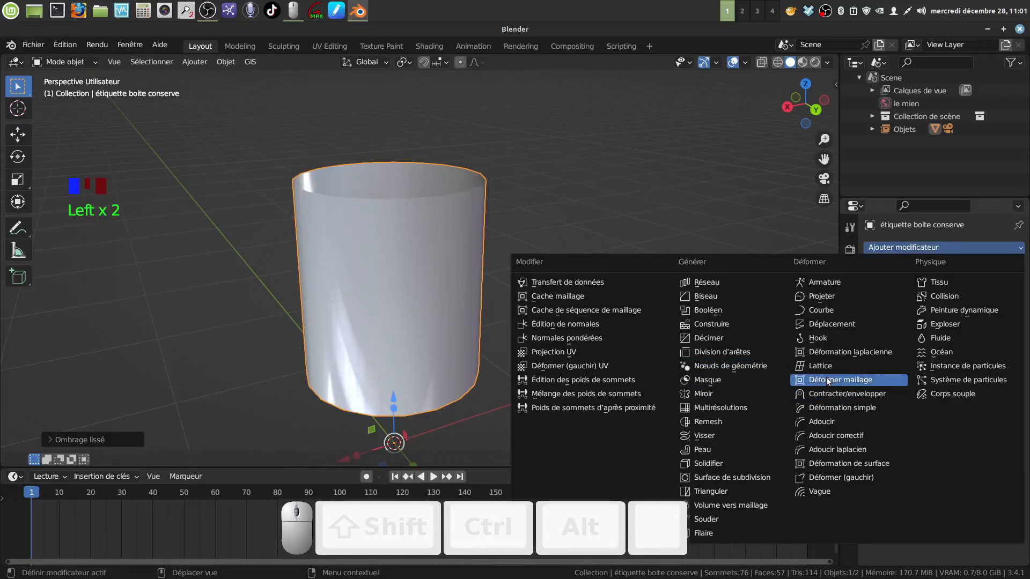
{"action": "left_click", "coordinate": [756, 478]}
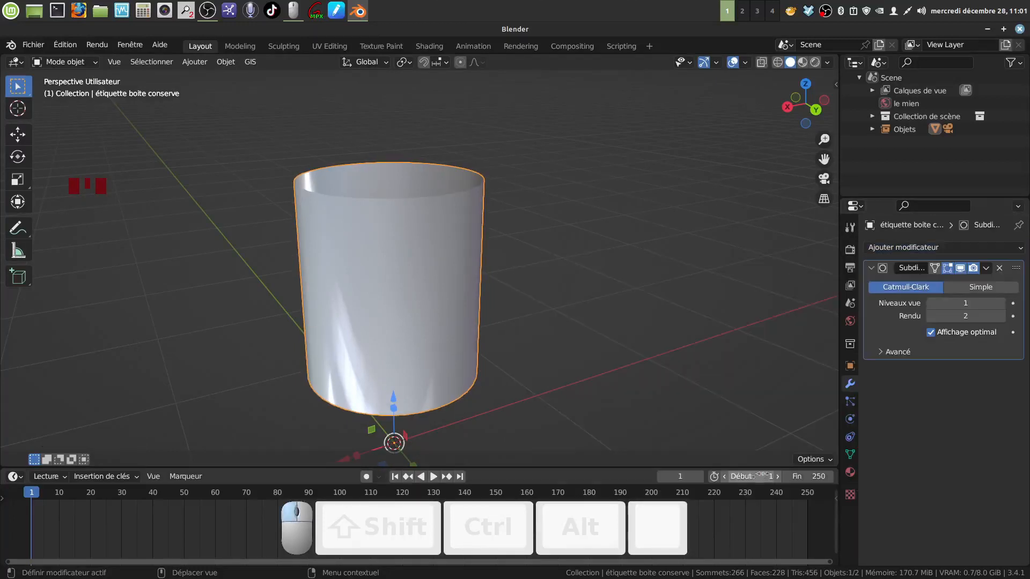
{"action": "left_click", "coordinate": [997, 304]}
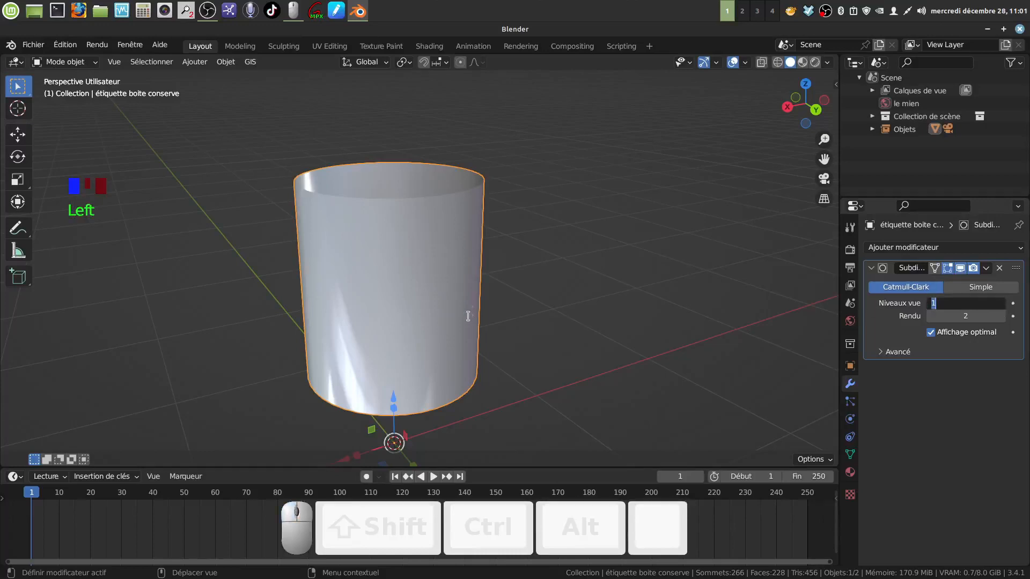
{"action": "key", "text": "Tab"}
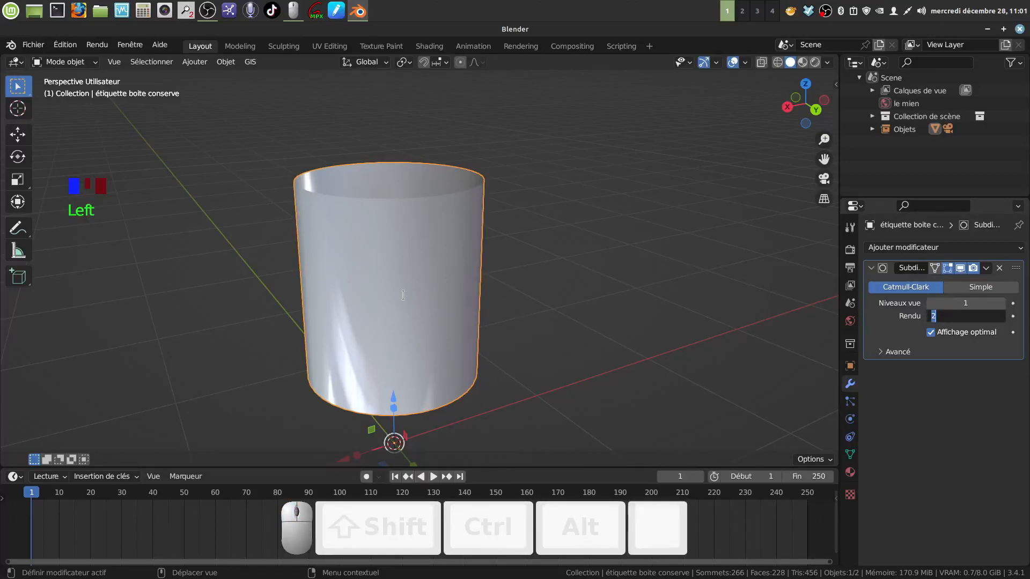
{"action": "left_click", "coordinate": [428, 287]}
Switch the viewport to Rendered shading and inspect the label texture around the can
{"action": "left_click", "coordinate": [816, 62]}
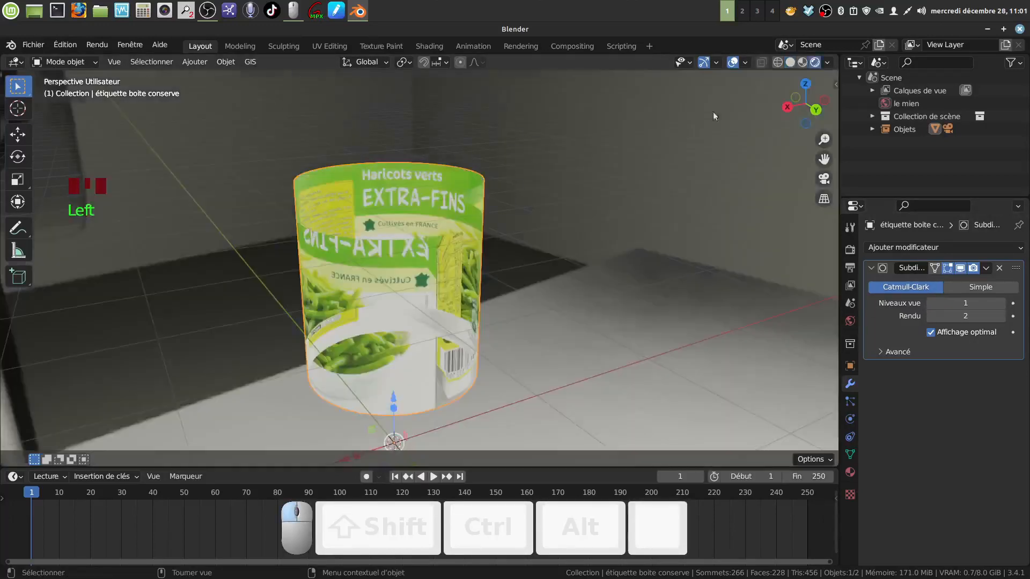
{"action": "mouse_move", "coordinate": [472, 290]}
{"action": "middle_mouse_down"}
{"action": "mouse_move", "coordinate": [440, 281]}
{"action": "mouse_move", "coordinate": [503, 305]}
{"action": "mouse_move", "coordinate": [416, 272]}
{"action": "mouse_move", "coordinate": [460, 248]}
{"action": "mouse_move", "coordinate": [501, 276]}
{"action": "mouse_move", "coordinate": [461, 318]}
{"action": "mouse_move", "coordinate": [524, 245]}
{"action": "mouse_move", "coordinate": [453, 314]}
{"action": "mouse_move", "coordinate": [462, 311]}
{"action": "middle_mouse_up"}
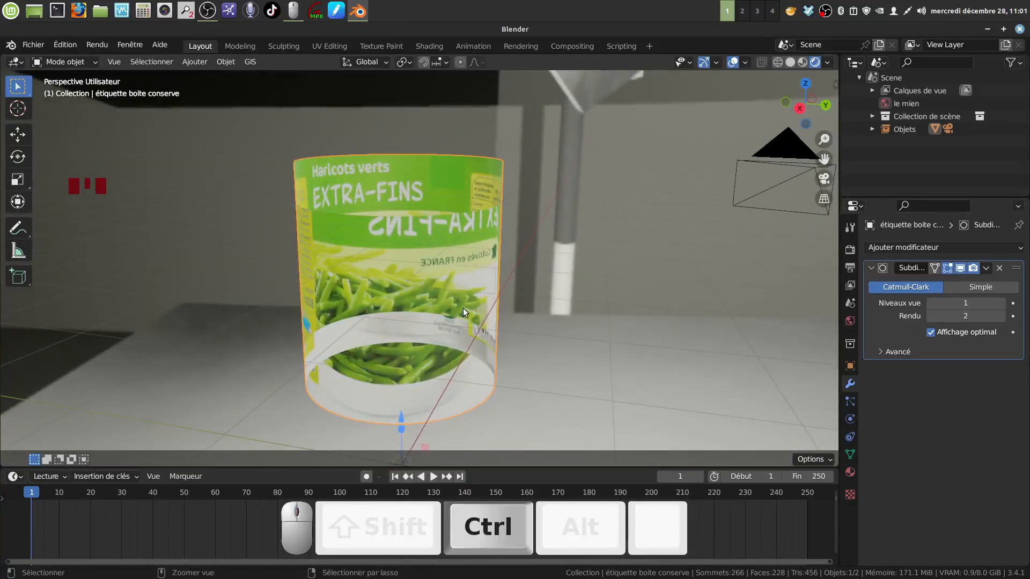
Undo the subdivision modifier, smooth shading, both loop cuts and both seam vertex merges on the label
{"action": "key", "text": "ctrl+z"}
{"action": "key", "text": "ctrl+z"}
{"action": "key", "text": "ctrl+z"}
{"action": "key", "text": "ctrl+z"}
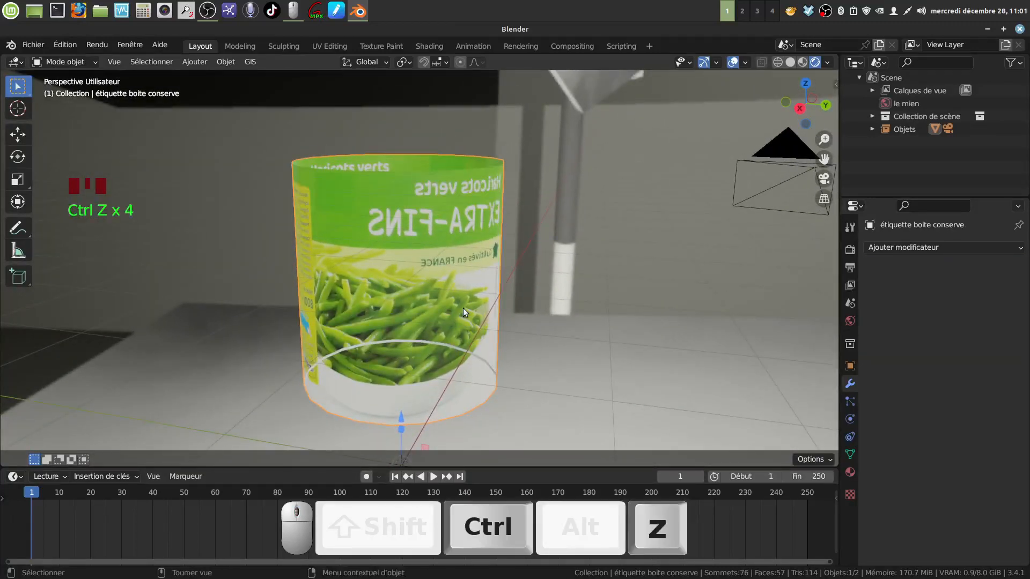
{"action": "key", "text": "ctrl+z"}
{"action": "key", "text": "ctrl+z"}
{"action": "key", "text": "ctrl+z"}
{"action": "key", "text": "ctrl+z"}
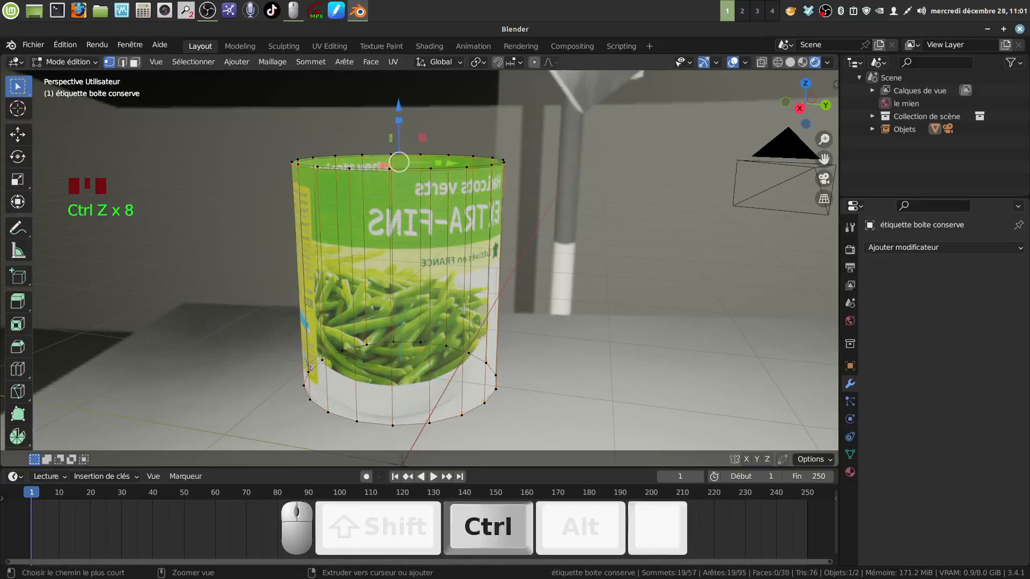
{"action": "key", "text": "ctrl+z"}
{"action": "key", "text": "ctrl+z"}
{"action": "key", "text": "ctrl+z"}
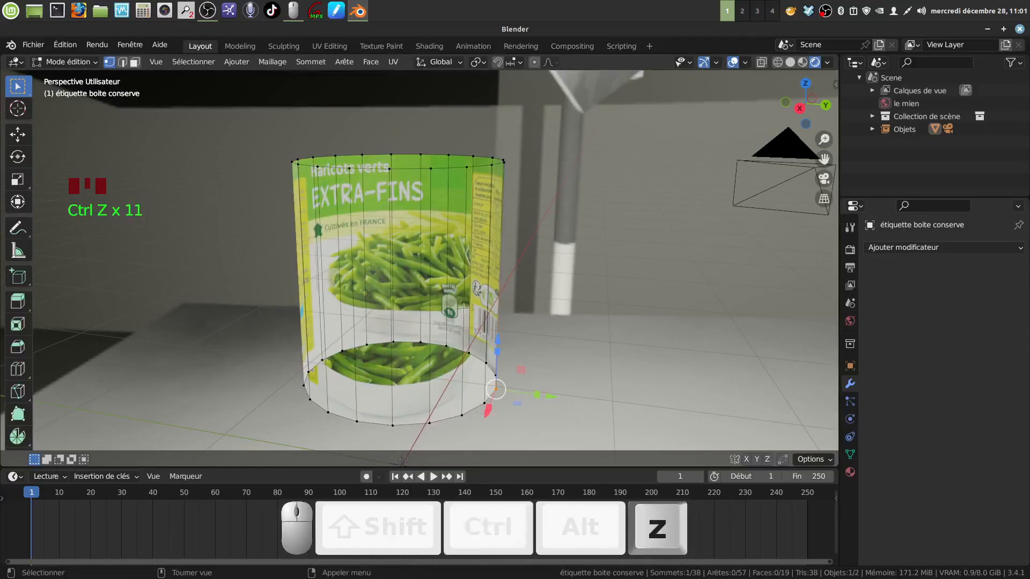
{"action": "key", "text": "ctrl+z"}
{"action": "key", "text": "ctrl+z"}
{"action": "key", "text": "ctrl+z"}
{"action": "key", "text": "ctrl+z"}
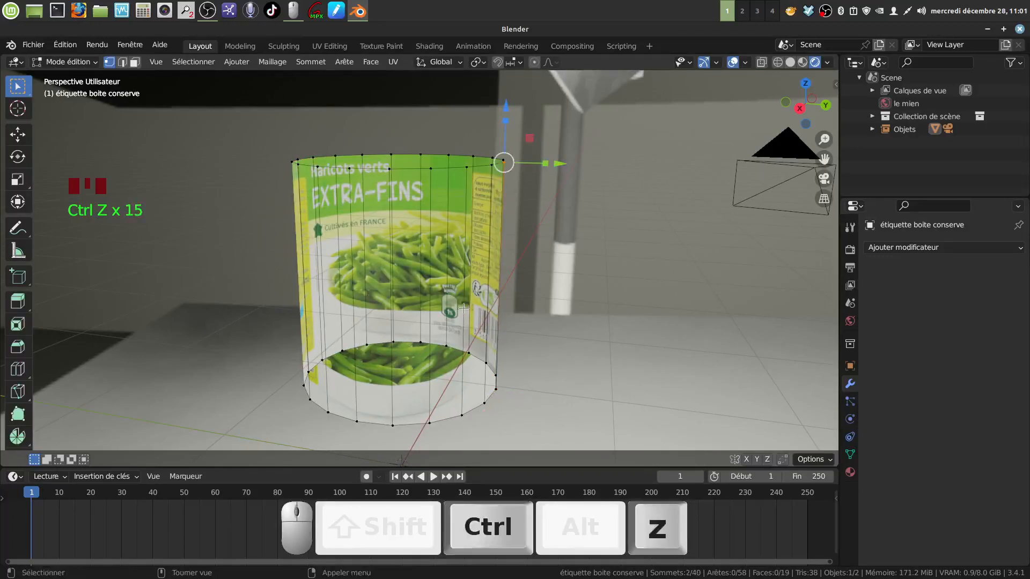
Undo the deletion of the Bézier circle and the application of the label's Curve modifier
{"action": "key", "text": "ctrl+z"}
{"action": "key", "text": "ctrl+z"}
{"action": "key", "text": "ctrl+z"}
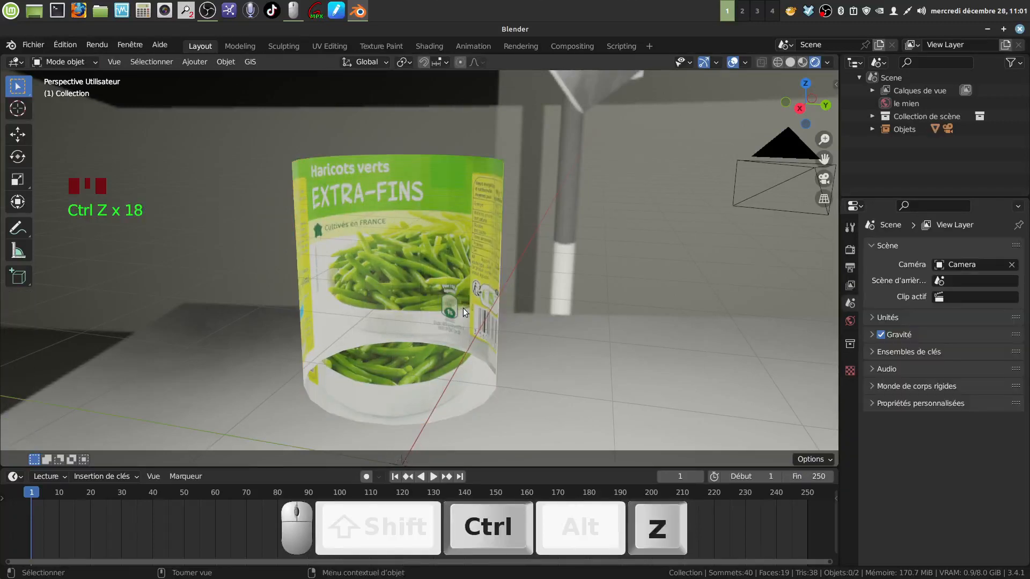
{"action": "key", "text": "ctrl+z"}
{"action": "key", "text": "ctrl+z"}
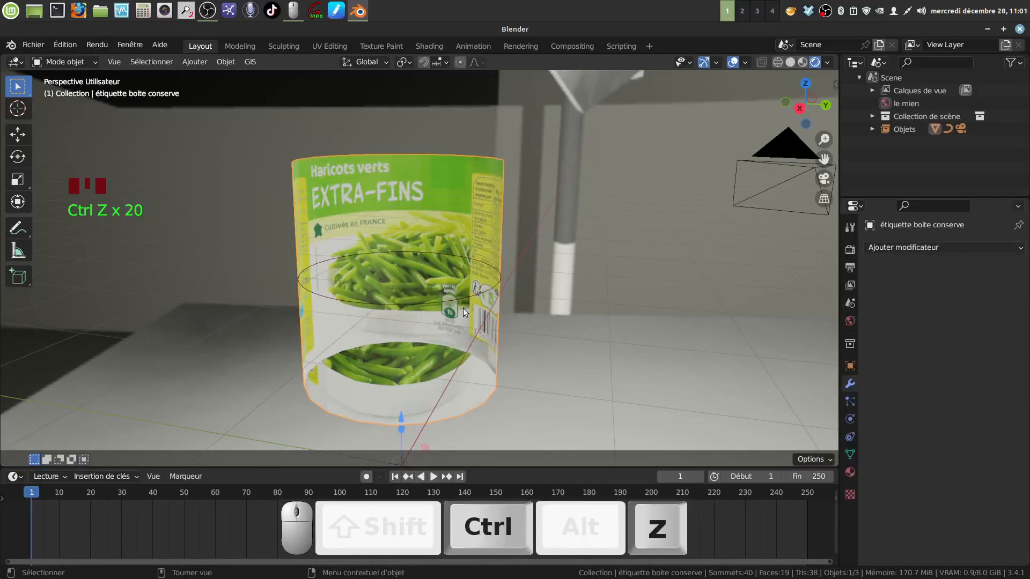
{"action": "key", "text": "ctrl+z"}
{"action": "key", "text": "ctrl+z"}
{"action": "key", "text": "ctrl+z"}
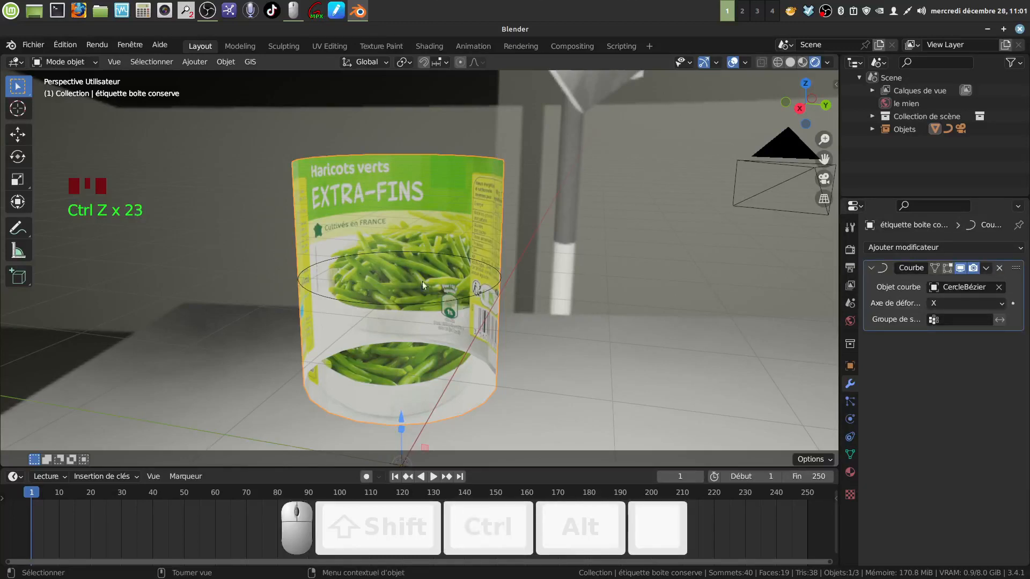
Reverse the direction of the Bézier circle's segments in Edit Mode and check the label's orientation around the can
{"action": "scroll", "coordinate": [423, 281], "scroll_direction": "up", "scroll_amount": 3}
{"action": "middle_click_drag", "start_coordinate": [456, 227], "coordinate": [439, 263]}
{"action": "left_click", "coordinate": [405, 320]}
{"action": "scroll", "coordinate": [439, 263], "scroll_direction": "down", "scroll_amount": 2}
{"action": "key", "text": "Tab"}
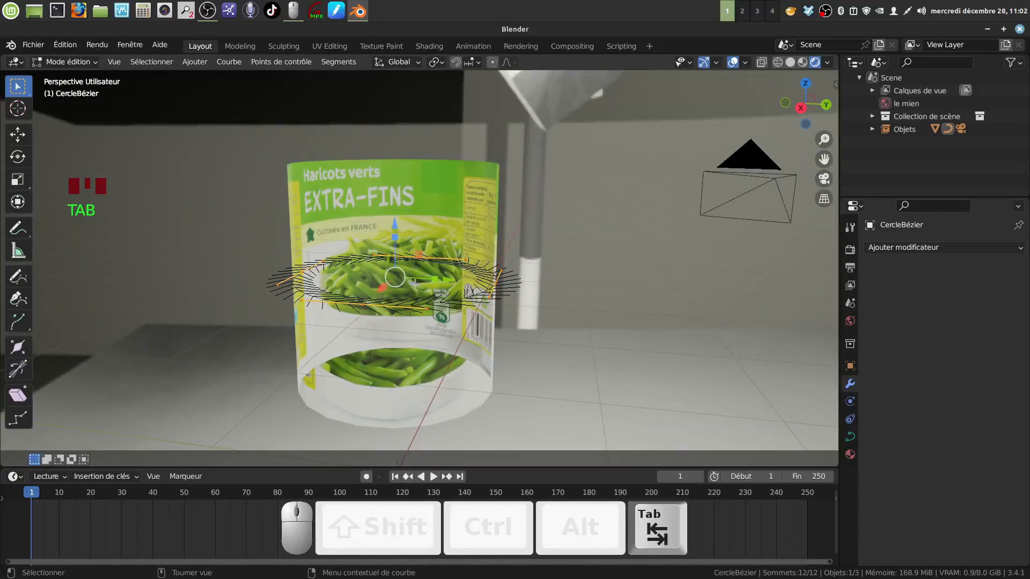
{"action": "left_click", "coordinate": [338, 63]}
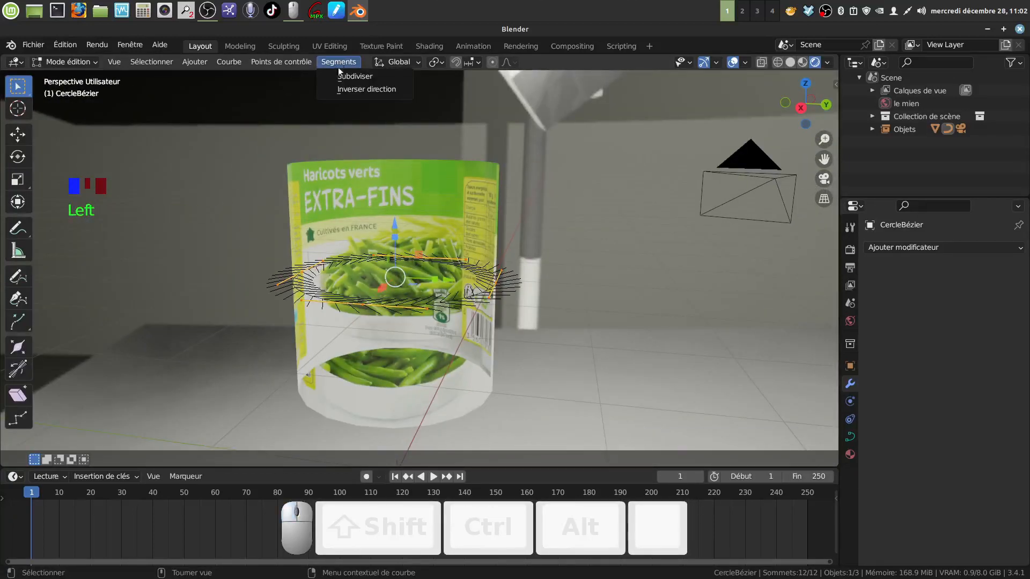
{"action": "left_click", "coordinate": [359, 90]}
{"action": "key", "text": "Tab"}
{"action": "middle_click_drag", "start_coordinate": [425, 231], "coordinate": [548, 128]}
{"action": "scroll", "coordinate": [455, 259], "scroll_direction": "down", "scroll_amount": 3}
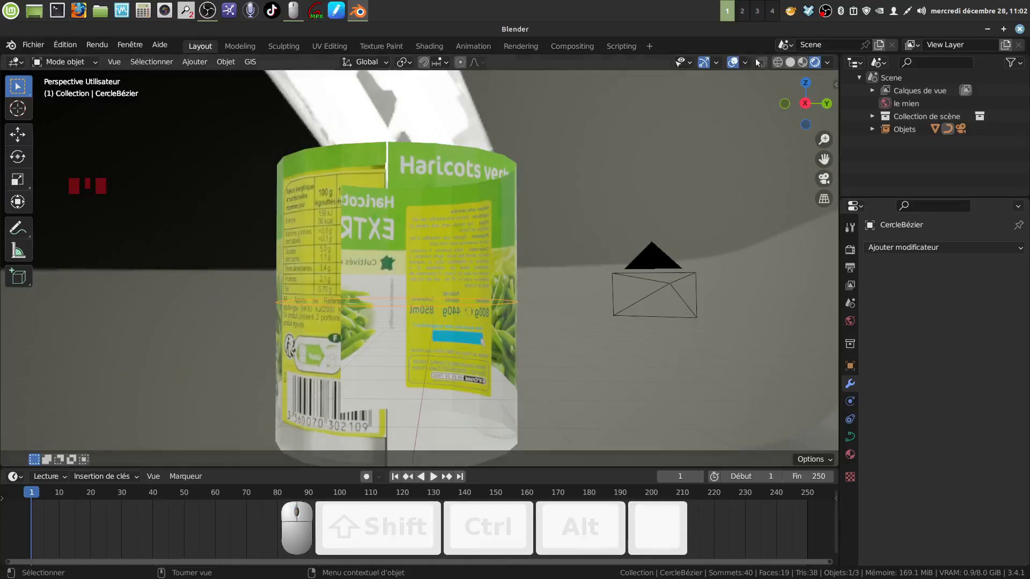
Switch the viewport to Solid shading and apply the Curve modifier on the label
{"action": "left_click", "coordinate": [790, 62]}
{"action": "mouse_move", "coordinate": [426, 219]}
{"action": "middle_mouse_down"}
{"action": "mouse_move", "coordinate": [422, 271]}
{"action": "mouse_move", "coordinate": [400, 276]}
{"action": "mouse_move", "coordinate": [388, 260]}
{"action": "mouse_move", "coordinate": [397, 264]}
{"action": "mouse_move", "coordinate": [394, 223]}
{"action": "mouse_move", "coordinate": [405, 215]}
{"action": "middle_mouse_up"}
{"action": "scroll", "coordinate": [399, 270], "scroll_direction": "up", "scroll_amount": 2}
{"action": "key", "text": "Tab"}
{"action": "key", "text": "Tab"}
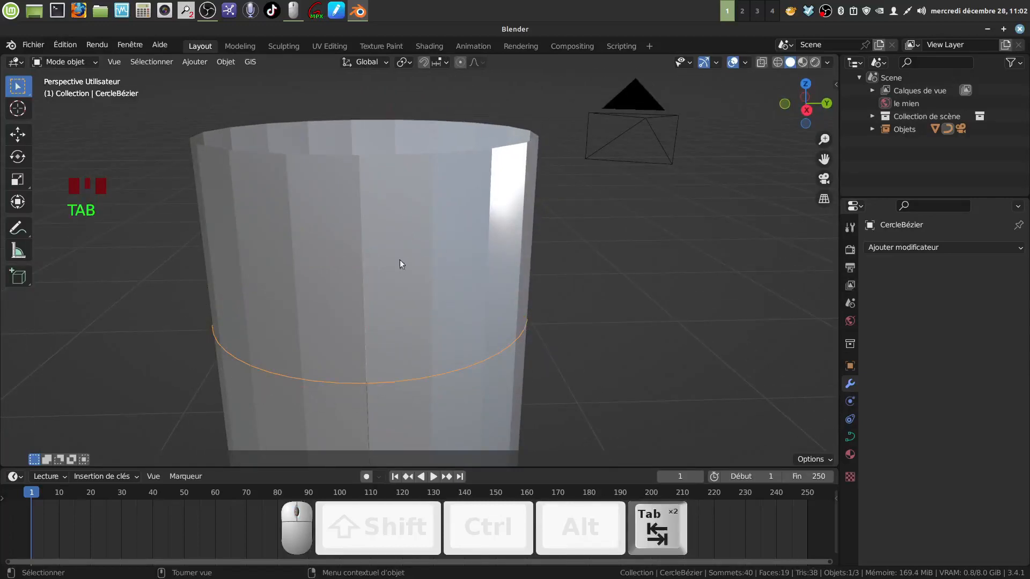
{"action": "left_click", "coordinate": [496, 298]}
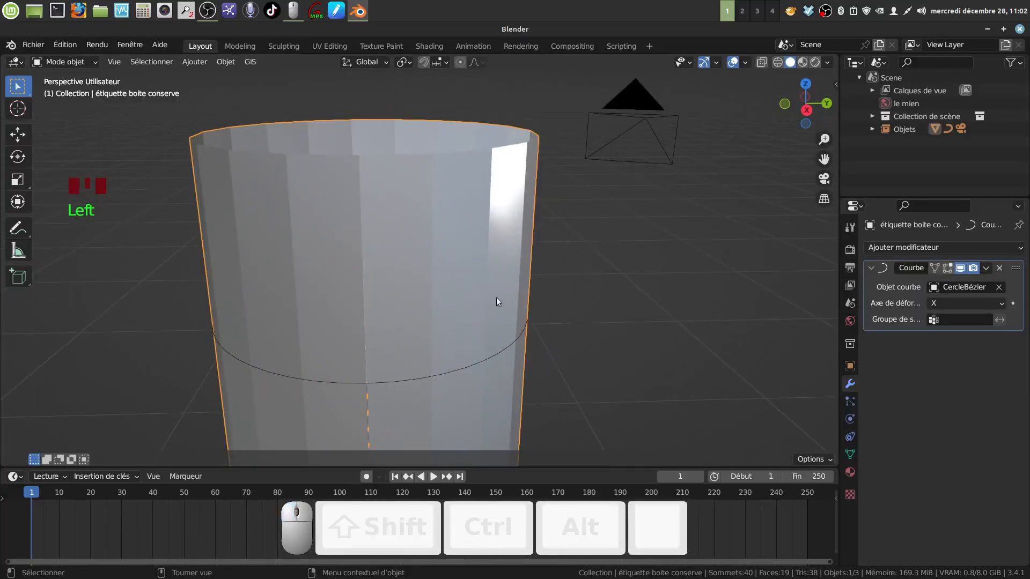
{"action": "left_click", "coordinate": [985, 268]}
{"action": "left_click", "coordinate": [926, 285]}
Inspect the label mesh in Edit Mode, return to Object Mode and delete the Bézier circle
{"action": "key", "text": "Tab"}
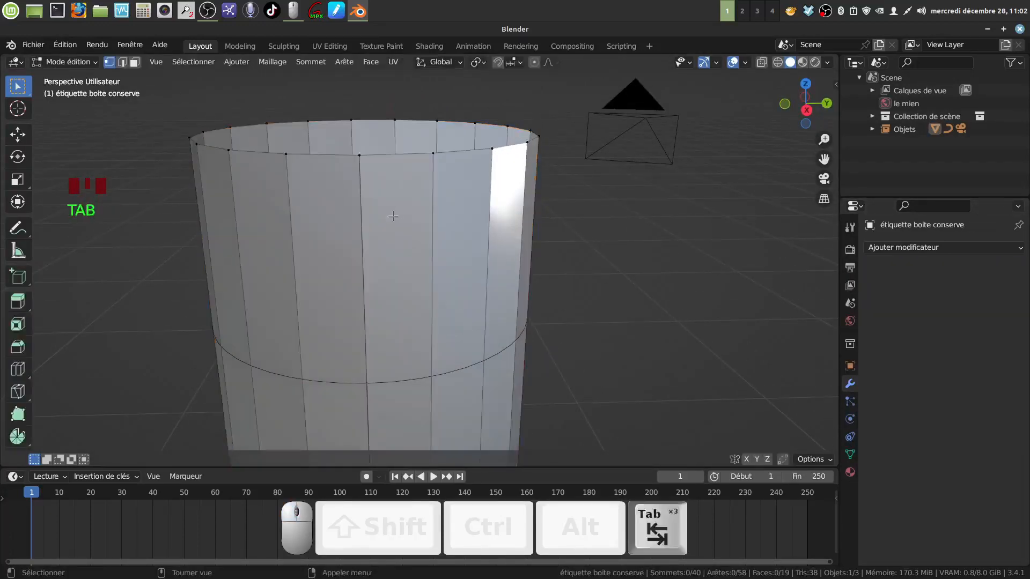
{"action": "middle_click_drag", "start_coordinate": [393, 216], "coordinate": [383, 126]}
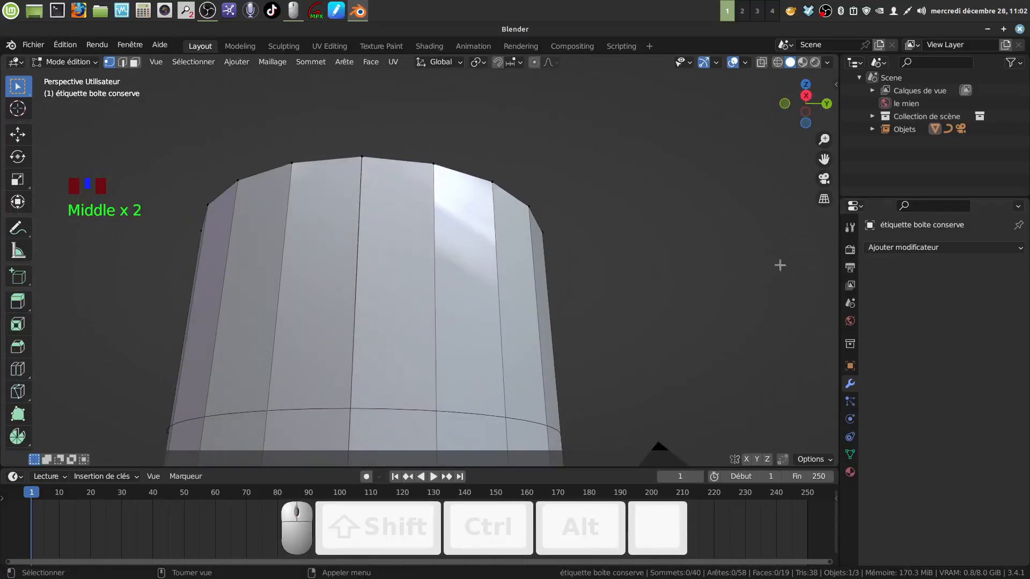
{"action": "left_click", "coordinate": [871, 130]}
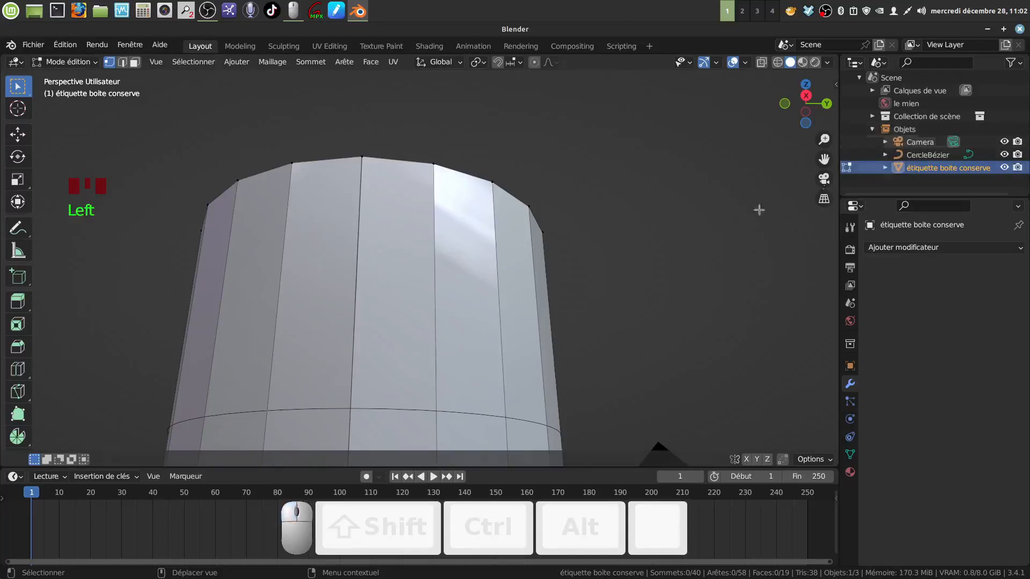
{"action": "key", "text": "Tab"}
{"action": "left_click", "coordinate": [479, 418]}
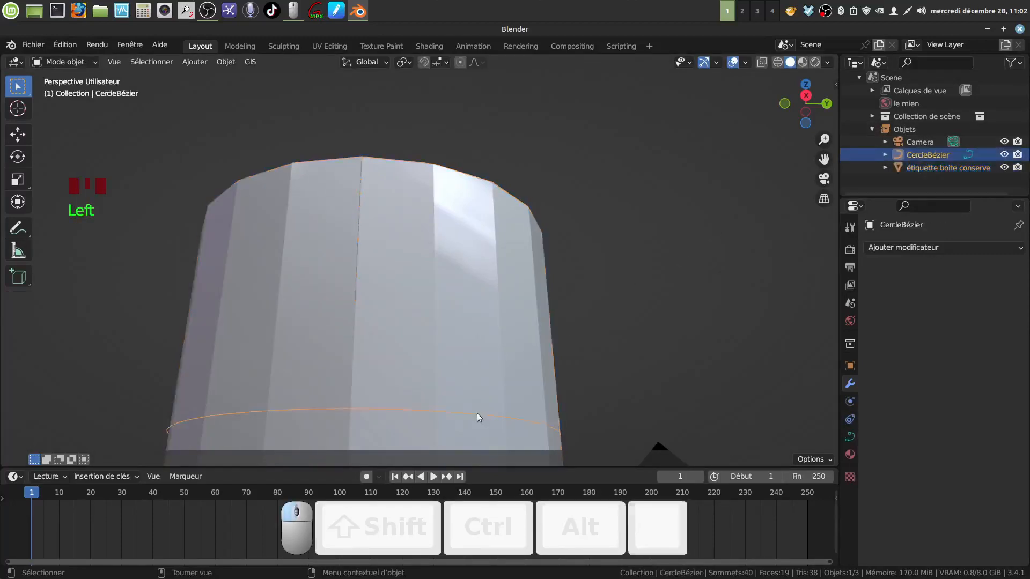
{"action": "key", "text": "x"}
{"action": "left_click", "coordinate": [638, 327]}
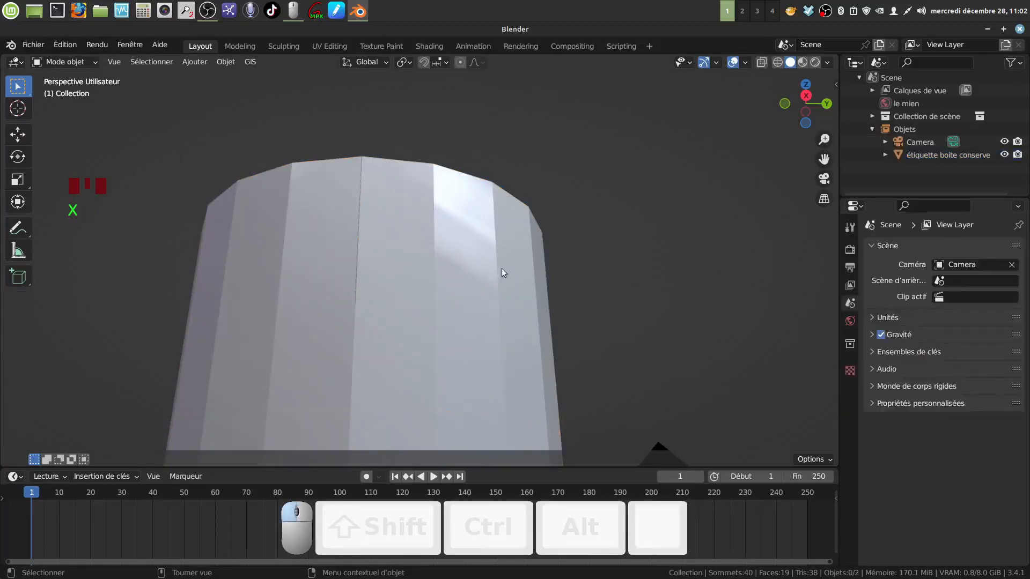
Edit the label mesh in see-through wireframe and merge the two top seam vertices at their center
{"action": "key", "text": "Tab"}
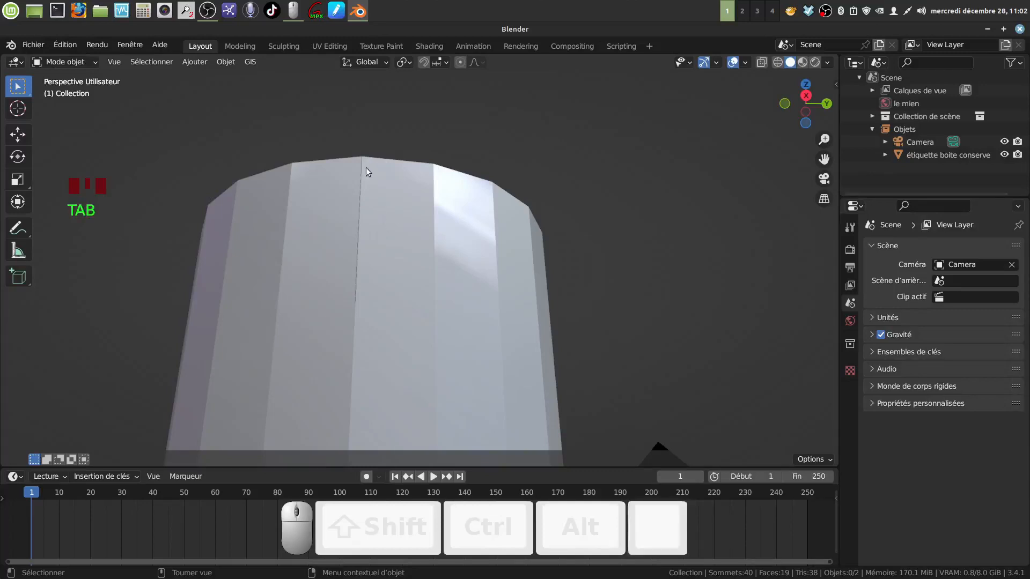
{"action": "left_click", "coordinate": [376, 200]}
{"action": "key", "text": "Tab"}
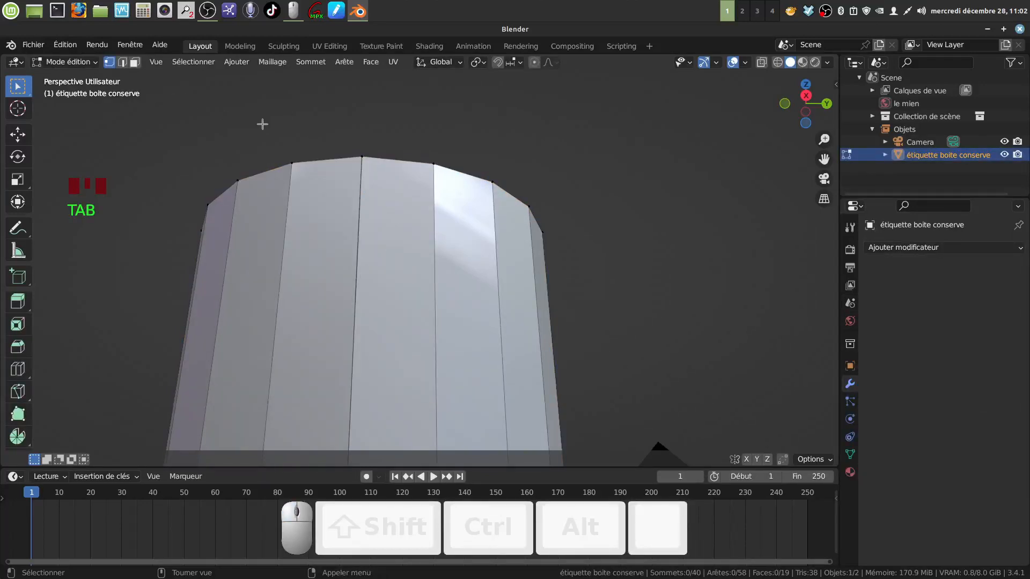
{"action": "key", "text": "alt+z"}
{"action": "key", "text": "c"}
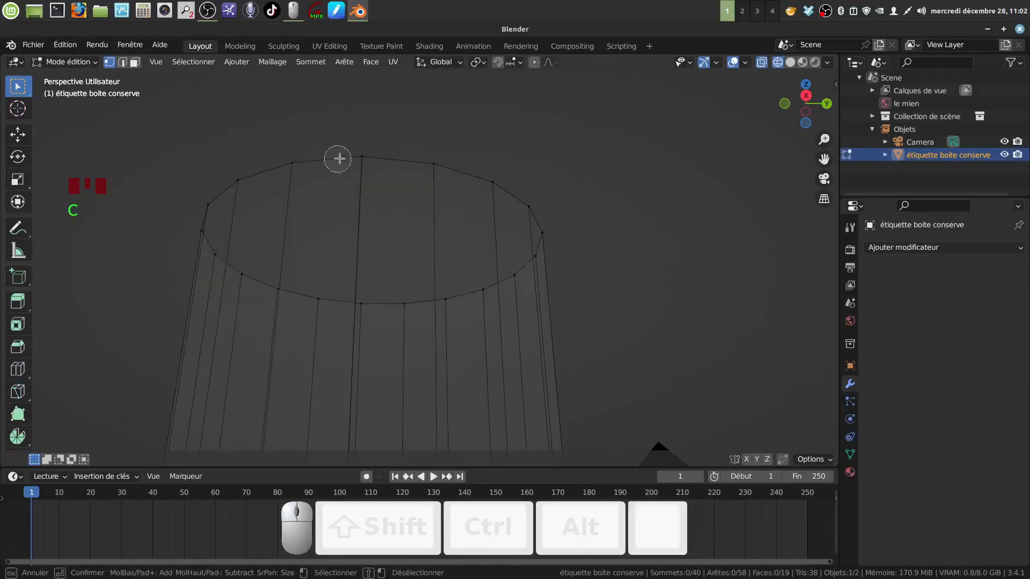
{"action": "left_click", "coordinate": [360, 155]}
{"action": "right_click", "coordinate": [547, 156]}
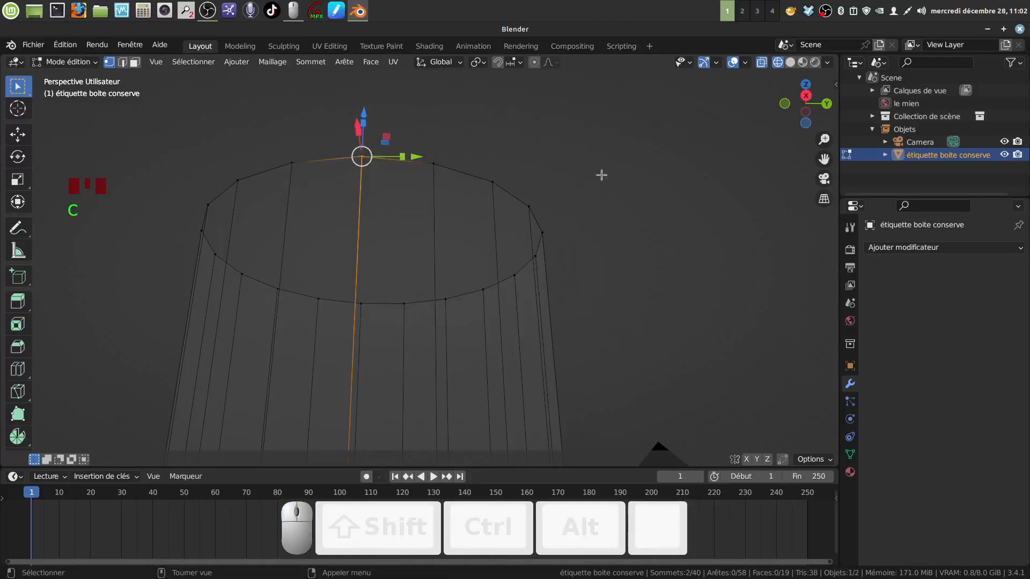
{"action": "key", "text": "m"}
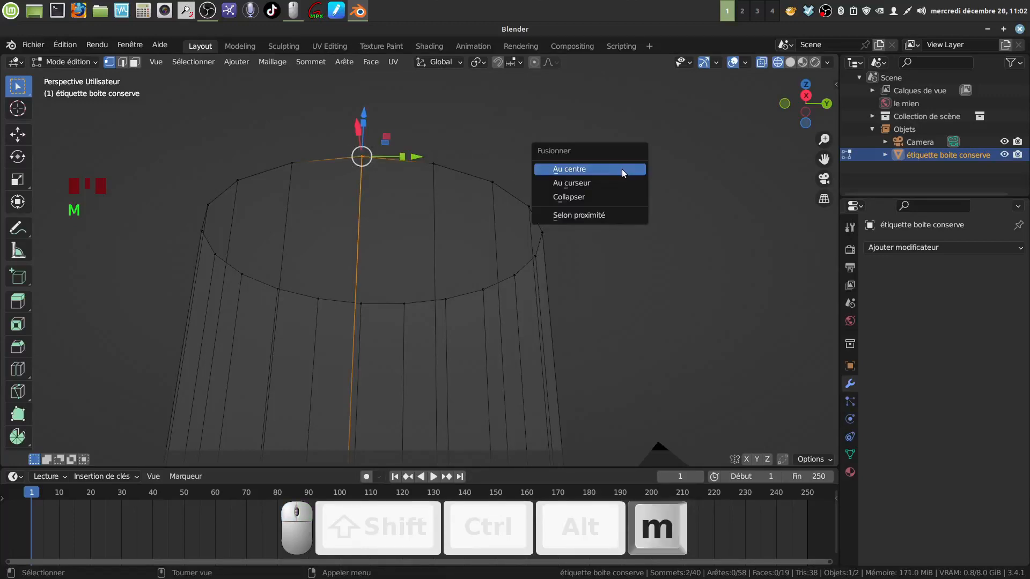
{"action": "left_click", "coordinate": [615, 173]}
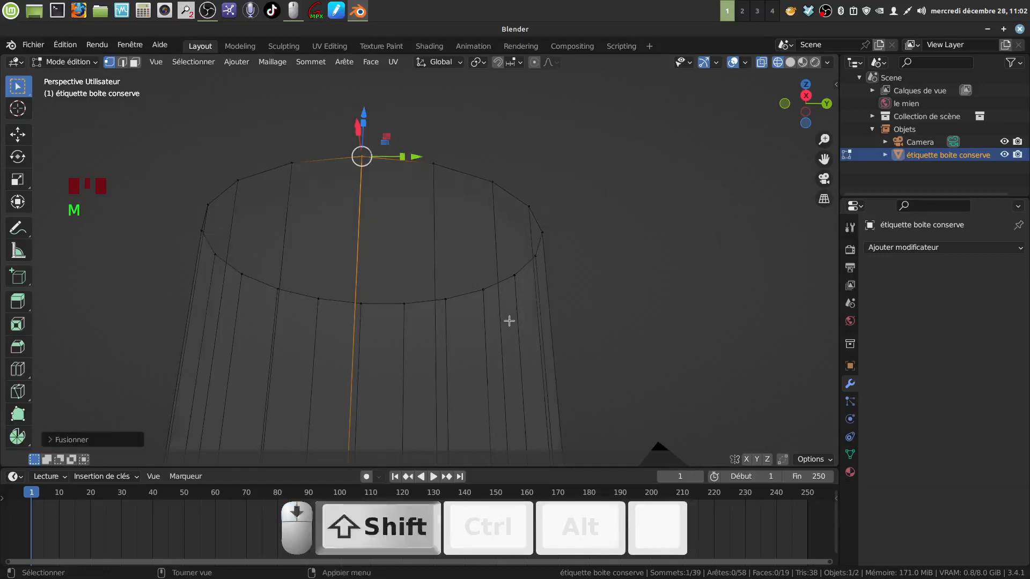
Merge the two bottom seam vertices of the label at their center
{"action": "middle_click_drag", "start_coordinate": [508, 320], "coordinate": [471, 285]}
{"action": "scroll", "coordinate": [471, 361], "scroll_direction": "up", "scroll_amount": 3}
{"action": "middle_click_drag", "start_coordinate": [471, 361], "coordinate": [468, 376]}
{"action": "key", "text": "a"}
{"action": "key", "text": "c"}
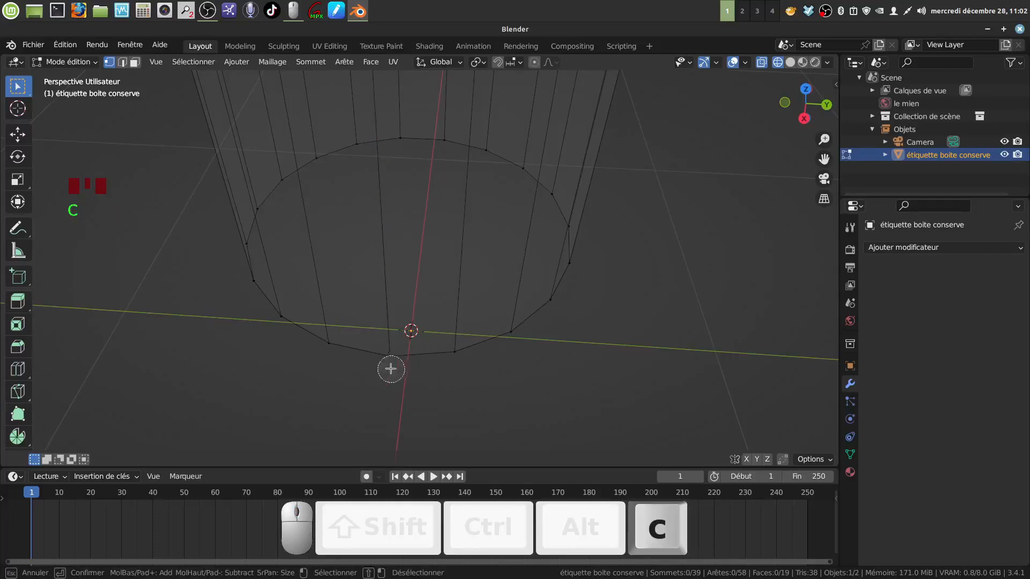
{"action": "left_click", "coordinate": [391, 357]}
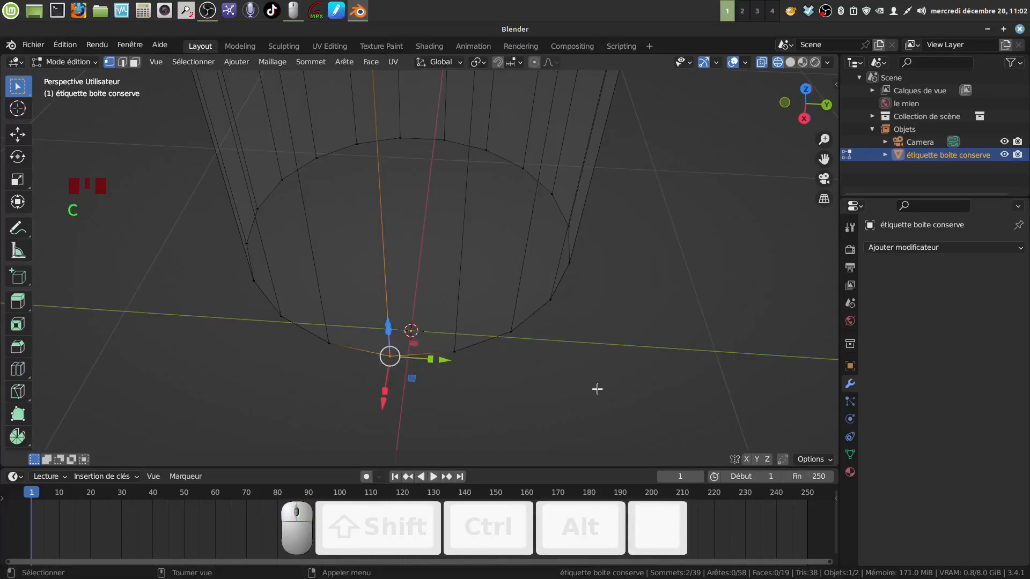
{"action": "key", "text": "m"}
{"action": "left_click", "coordinate": [559, 385]}
Return to Solid shading and add two loop cuts around the label, one close to each of its top and bottom rims
{"action": "scroll", "coordinate": [488, 346], "scroll_direction": "down", "scroll_amount": 4}
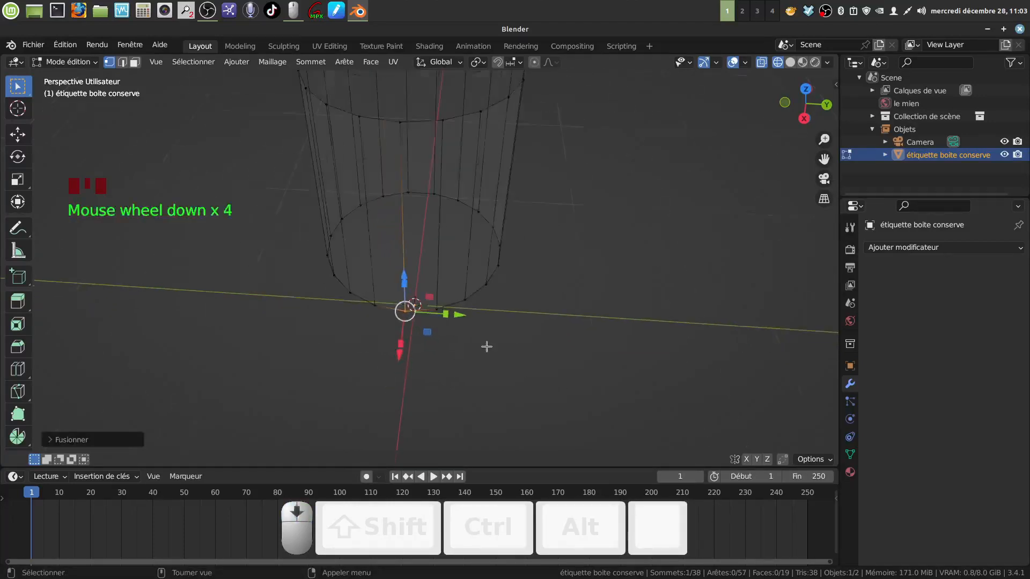
{"action": "middle_click_drag", "start_coordinate": [488, 346], "coordinate": [469, 290]}
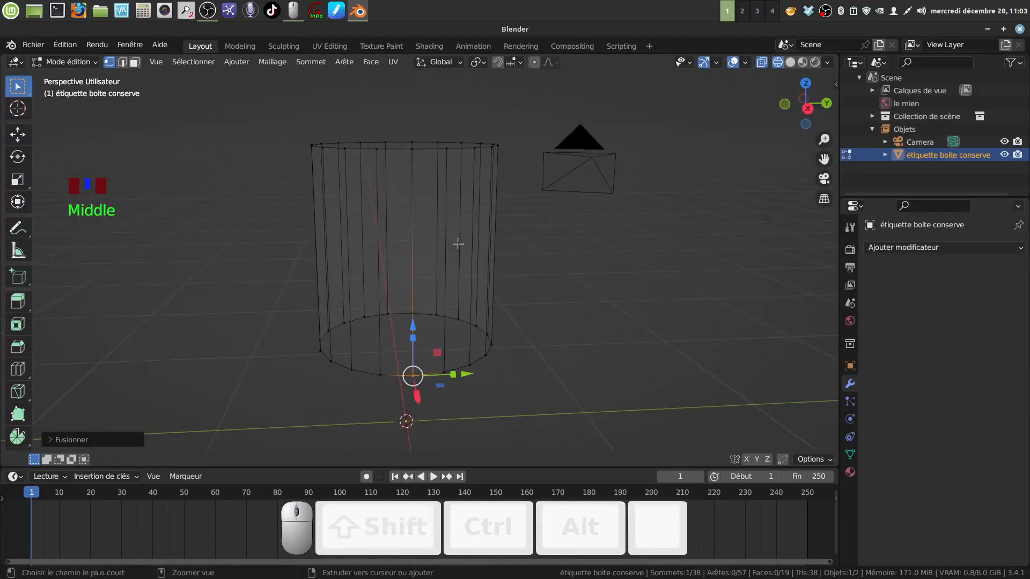
{"action": "key", "text": "ctrl+z"}
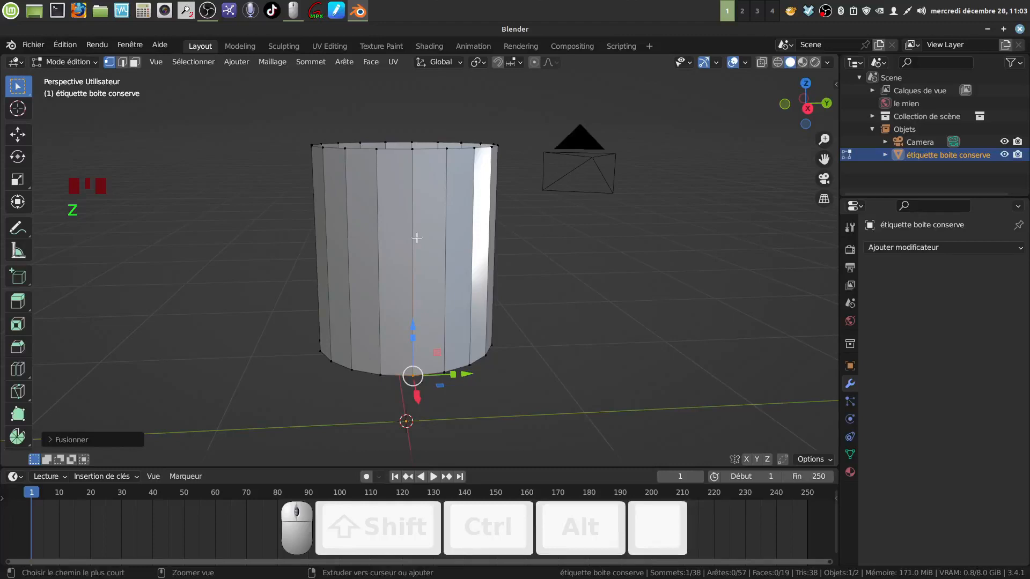
{"action": "key", "text": "ctrl+r"}
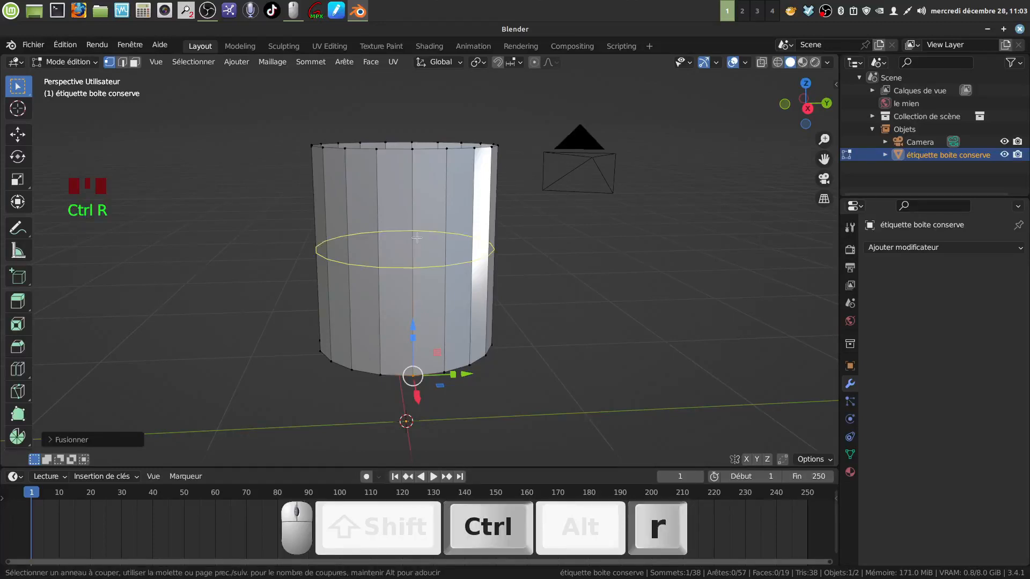
{"action": "left_click_drag", "start_coordinate": [417, 237], "coordinate": [429, 185]}
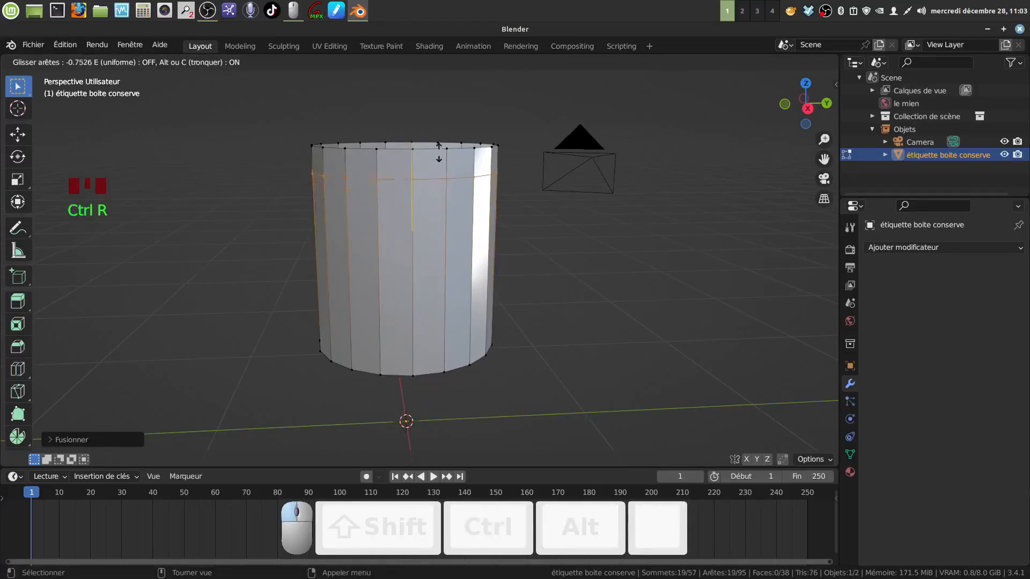
{"action": "left_click", "coordinate": [468, 128]}
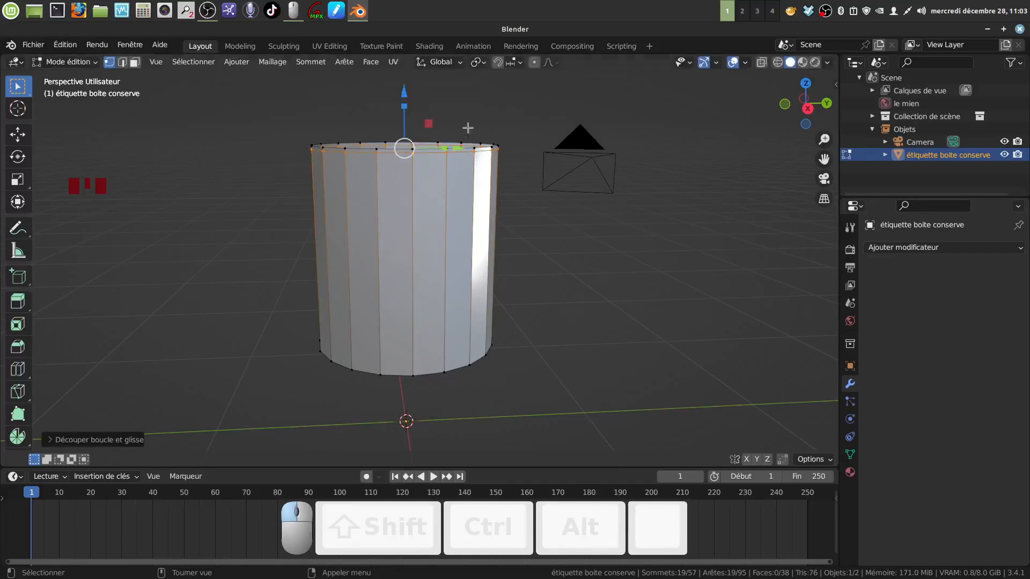
{"action": "key", "text": "ctrl+r"}
{"action": "left_click", "coordinate": [395, 358]}
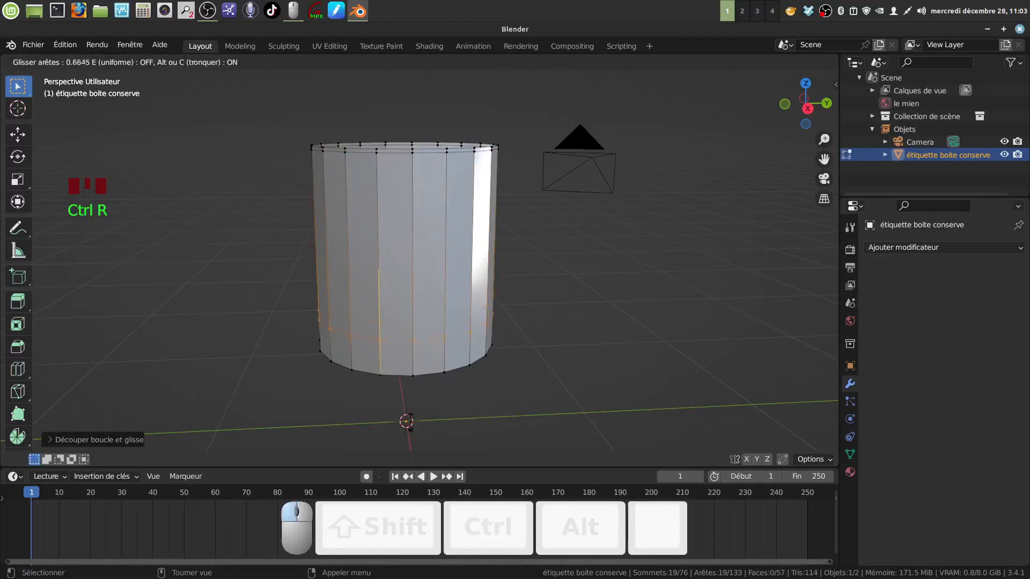
{"action": "left_click", "coordinate": [408, 450]}
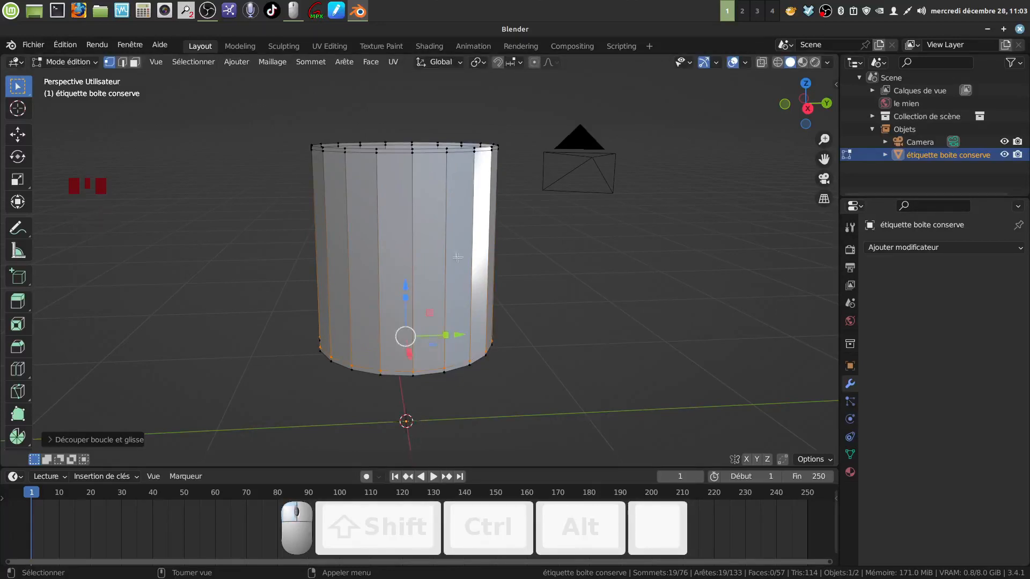
Apply smooth shading to the label and add a Catmull-Clark Subdivision Surface modifier with 2 viewport levels
{"action": "key", "text": "Tab"}
{"action": "right_click", "coordinate": [441, 286]}
{"action": "left_click", "coordinate": [441, 284]}
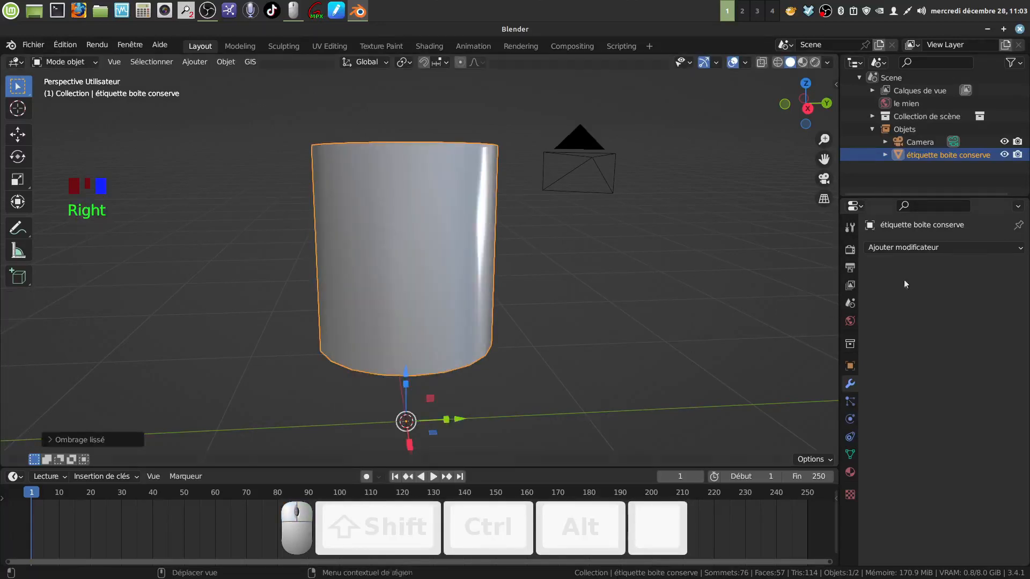
{"action": "left_click", "coordinate": [1017, 250]}
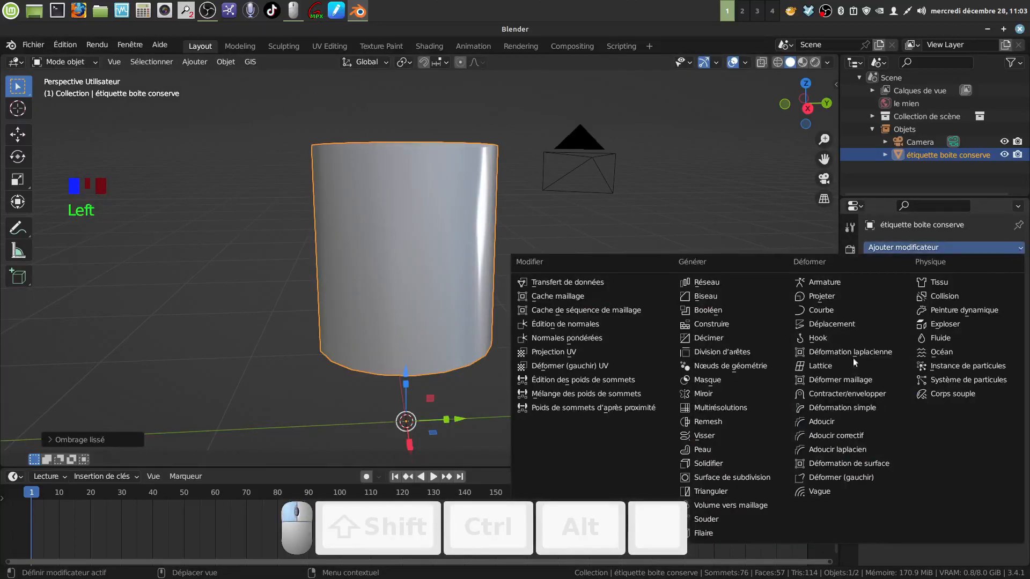
{"action": "left_click", "coordinate": [751, 477]}
{"action": "left_click", "coordinate": [1002, 304]}
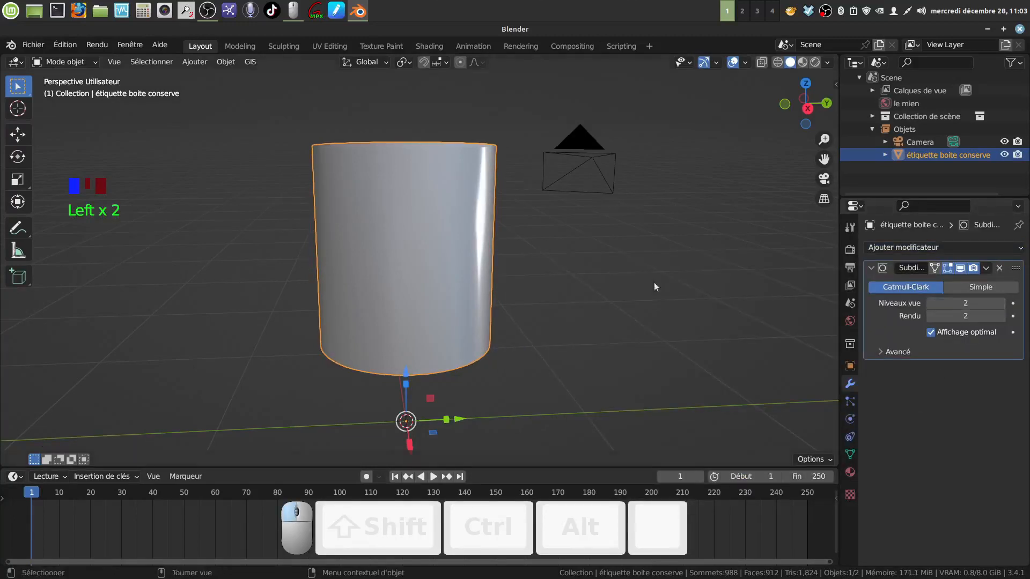
Examine the smoothed can, then inspect its label texture from several sides in Rendered shading
{"action": "middle_click_drag", "start_coordinate": [499, 294], "coordinate": [435, 255]}
{"action": "key", "text": "Tab"}
{"action": "key", "text": "Tab"}
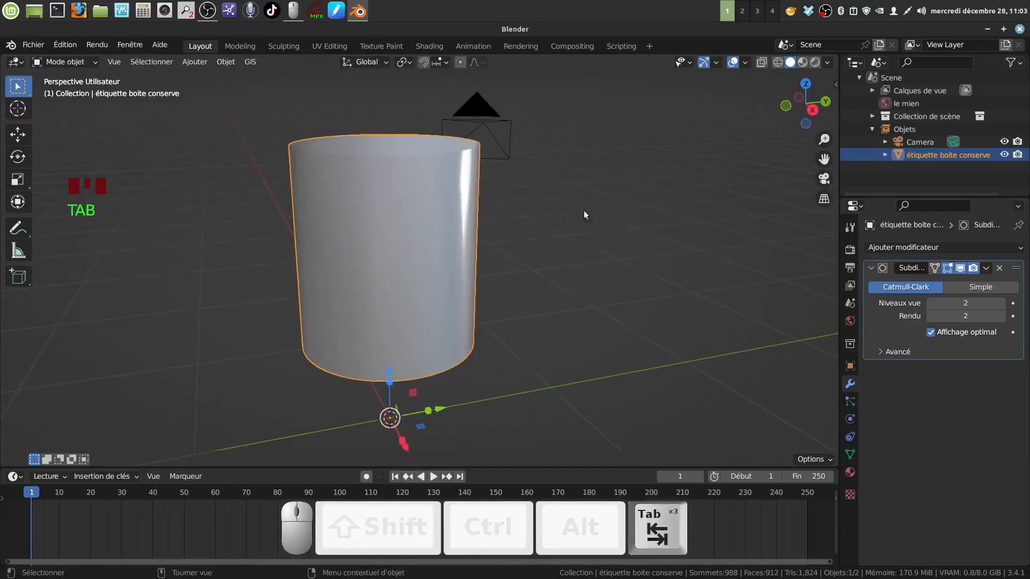
{"action": "left_click", "coordinate": [815, 62]}
{"action": "mouse_move", "coordinate": [591, 170]}
{"action": "middle_mouse_down"}
{"action": "mouse_move", "coordinate": [441, 227]}
{"action": "mouse_move", "coordinate": [489, 217]}
{"action": "mouse_move", "coordinate": [502, 250]}
{"action": "mouse_move", "coordinate": [413, 290]}
{"action": "mouse_move", "coordinate": [401, 259]}
{"action": "mouse_move", "coordinate": [430, 268]}
{"action": "mouse_move", "coordinate": [404, 249]}
{"action": "mouse_move", "coordinate": [458, 253]}
{"action": "mouse_move", "coordinate": [515, 288]}
{"action": "mouse_move", "coordinate": [504, 252]}
{"action": "middle_mouse_up"}
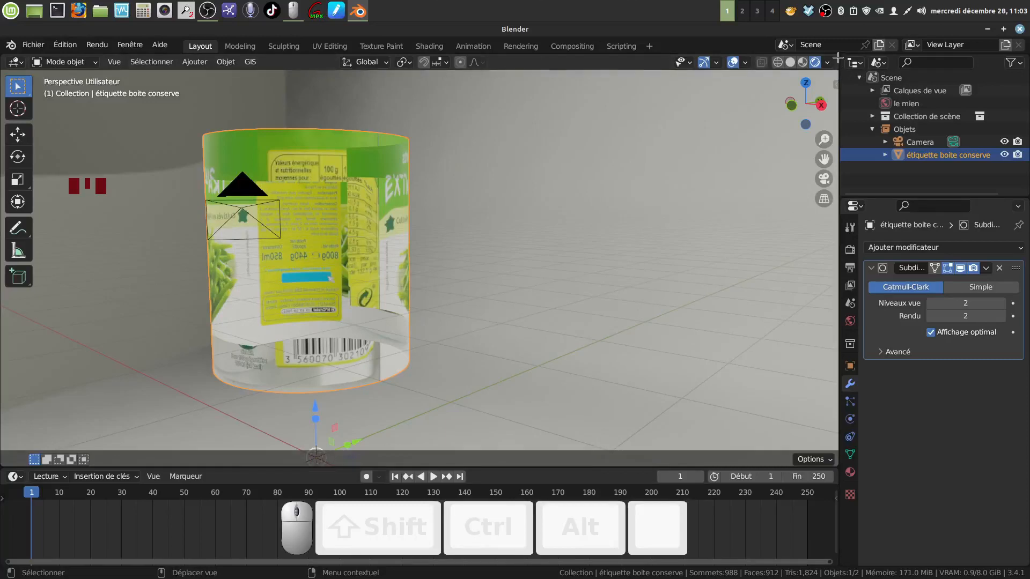
Split the 3D viewport in two and show the label's material in a Shader Editor beside it
{"action": "left_click_drag", "start_coordinate": [837, 55], "coordinate": [423, 104]}
{"action": "left_click", "coordinate": [441, 63]}
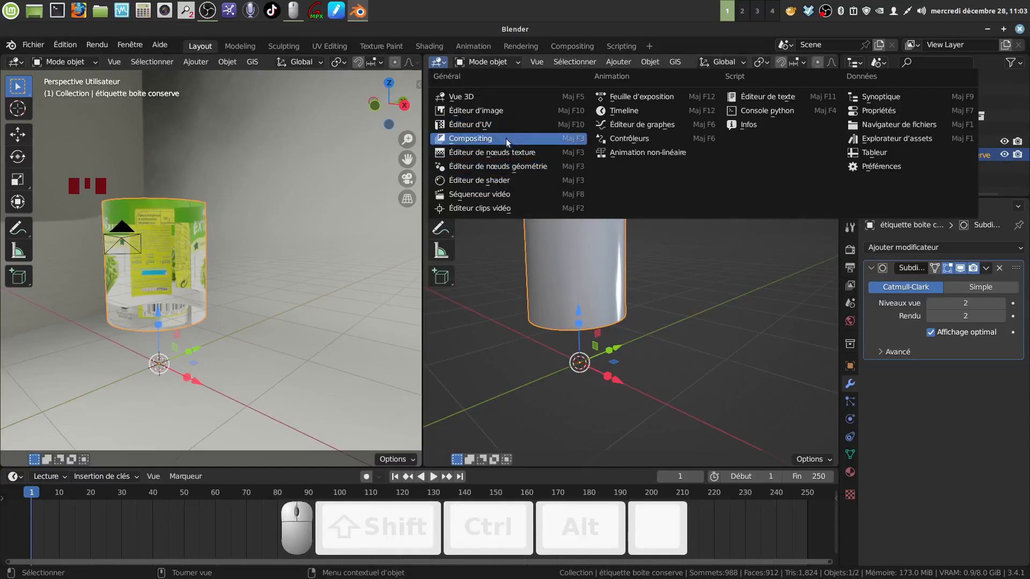
{"action": "left_click", "coordinate": [514, 179]}
{"action": "middle_click_drag", "start_coordinate": [591, 297], "coordinate": [666, 268]}
{"action": "scroll", "coordinate": [495, 352], "scroll_direction": "up", "scroll_amount": 3}
{"action": "middle_click_drag", "start_coordinate": [496, 339], "coordinate": [495, 305]}
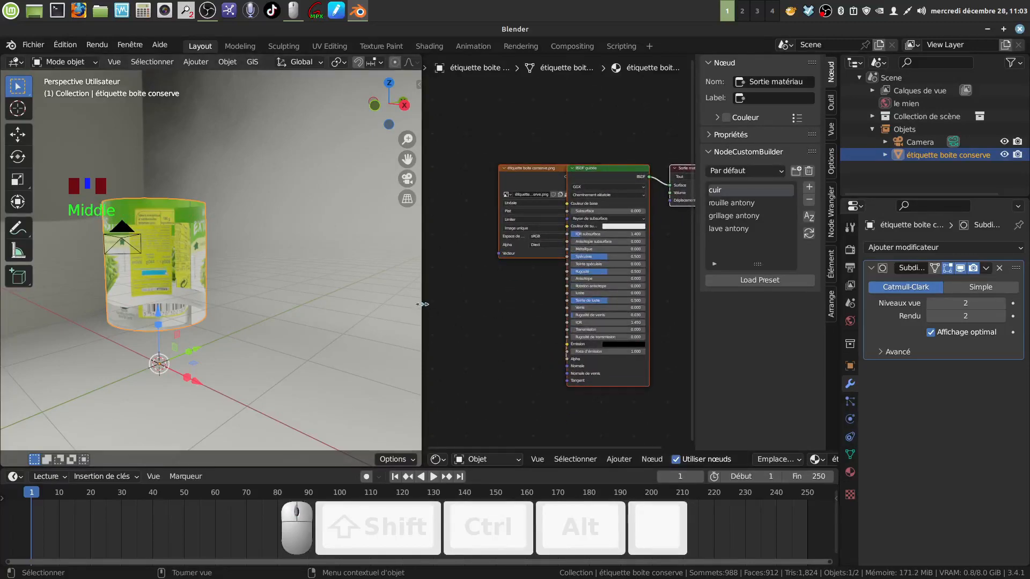
Widen the Shader Editor area and move the image texture node clear of the Principled BSDF node
{"action": "left_click_drag", "start_coordinate": [421, 307], "coordinate": [317, 305]}
{"action": "left_click_drag", "start_coordinate": [466, 185], "coordinate": [354, 207]}
{"action": "left_click_drag", "start_coordinate": [511, 358], "coordinate": [493, 338]}
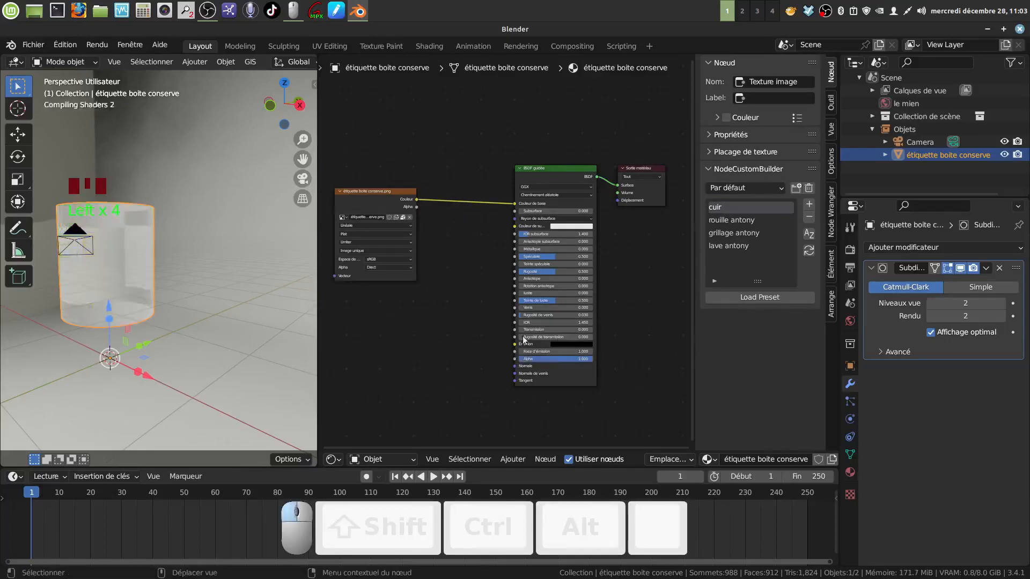
Set both the blend mode and the shadow mode of the label material to Opaque
{"action": "left_click", "coordinate": [851, 471]}
{"action": "scroll", "coordinate": [912, 424], "scroll_direction": "down", "scroll_amount": 11}
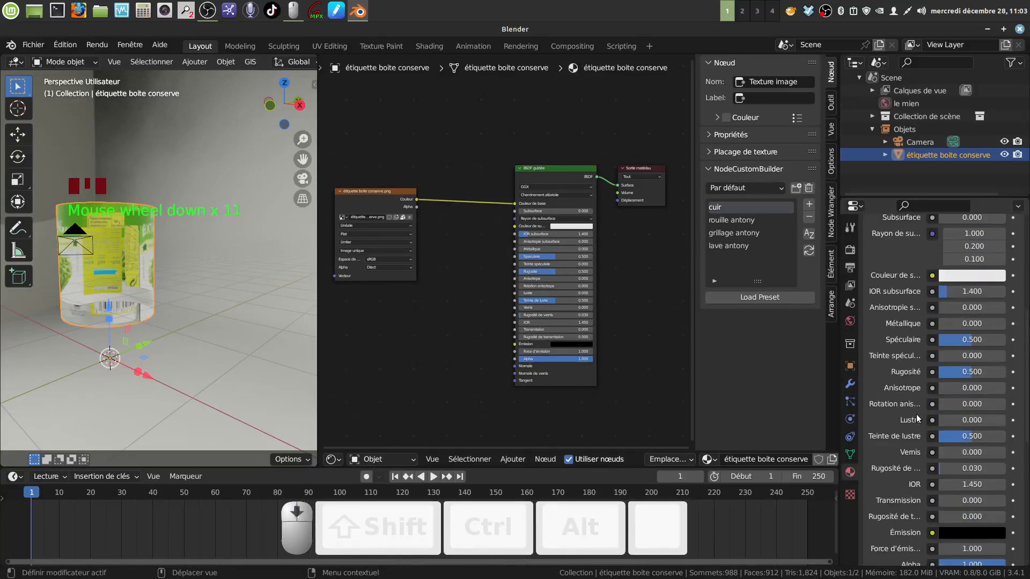
{"action": "scroll", "coordinate": [918, 419], "scroll_direction": "down", "scroll_amount": 13}
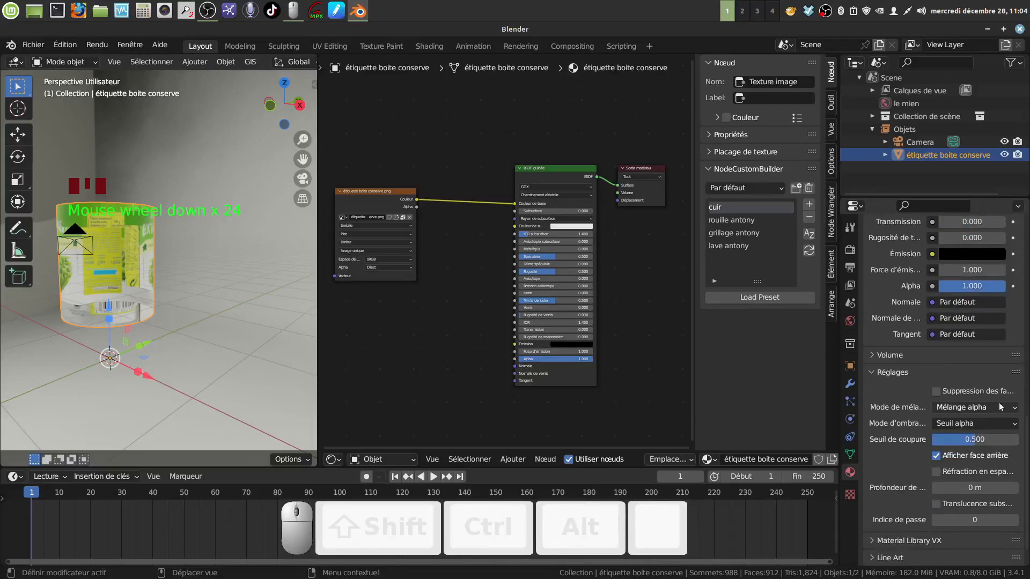
{"action": "left_click", "coordinate": [1001, 407]}
{"action": "left_click", "coordinate": [962, 424]}
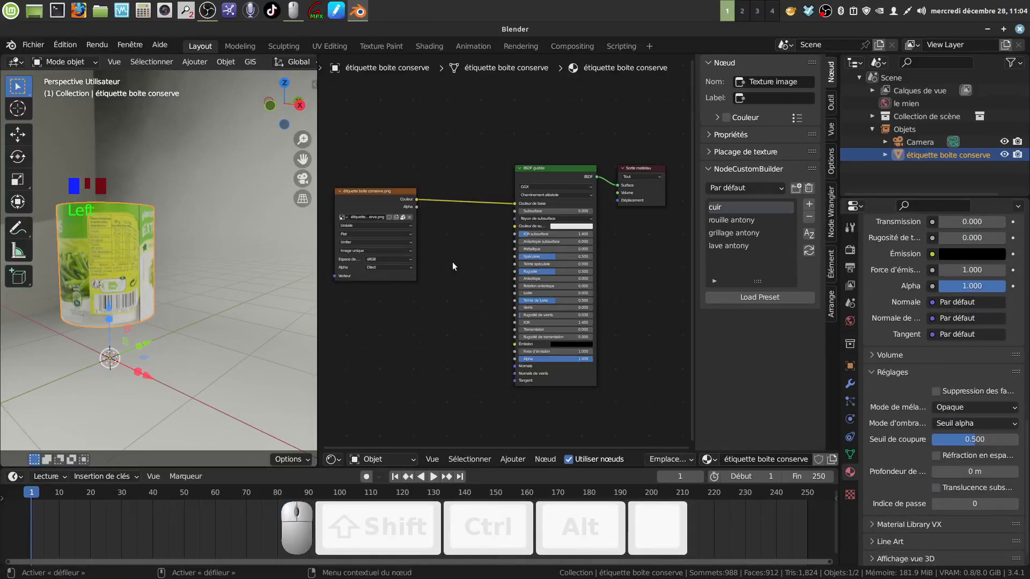
{"action": "left_click", "coordinate": [1014, 424]}
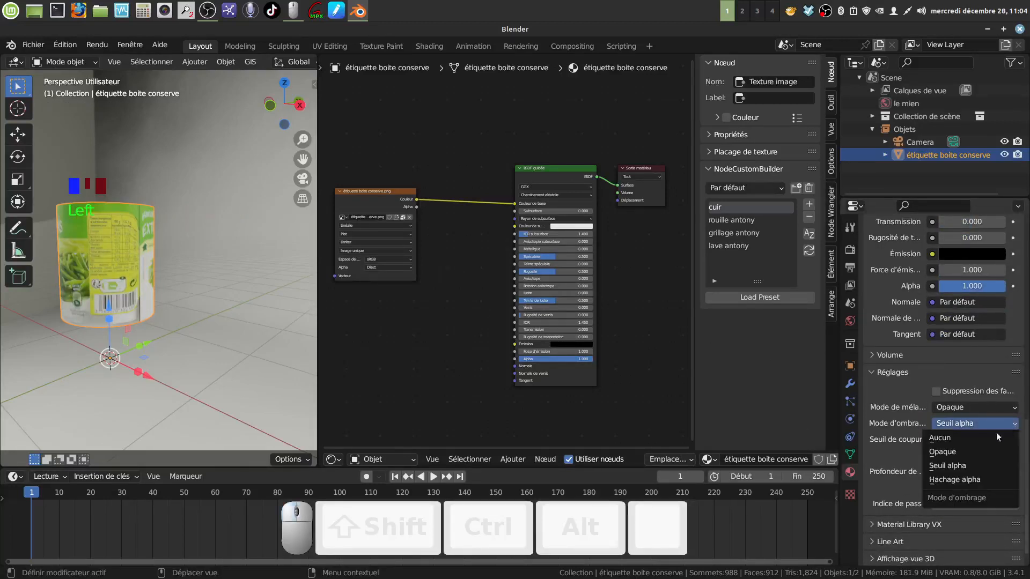
{"action": "left_click", "coordinate": [971, 453]}
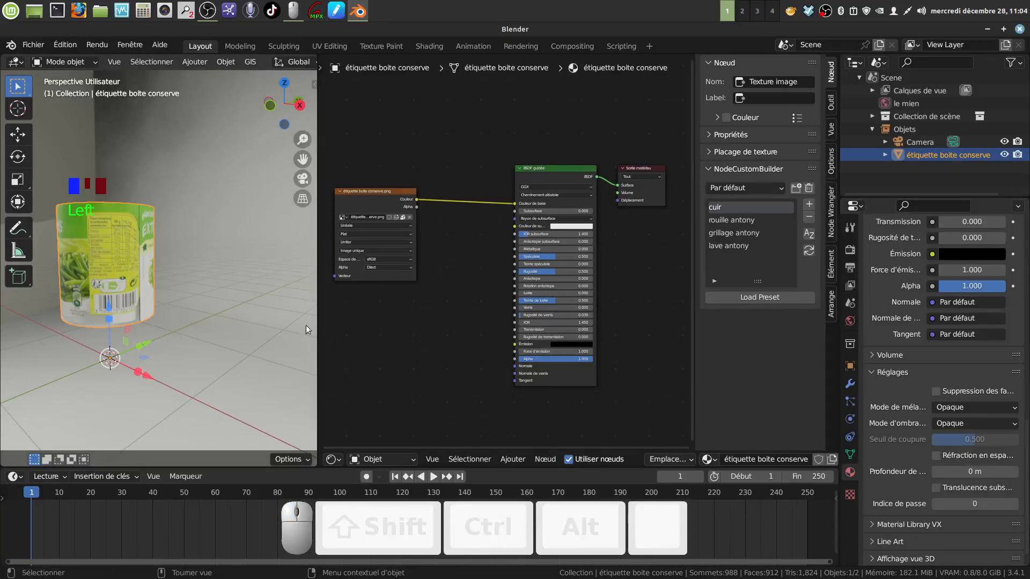
Enlarge the 3D viewport over the Shader Editor and inspect the label texture around the seam up close
{"action": "left_click_drag", "start_coordinate": [322, 328], "coordinate": [665, 322]}
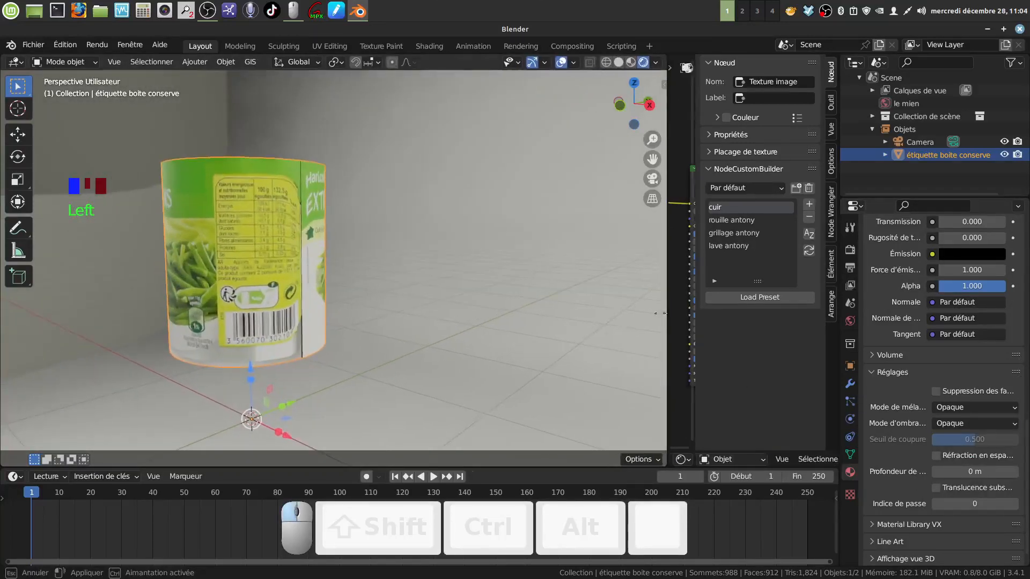
{"action": "middle_click_drag", "start_coordinate": [429, 289], "coordinate": [362, 280]}
{"action": "scroll", "coordinate": [371, 290], "scroll_direction": "up", "scroll_amount": 2}
{"action": "middle_click_drag", "start_coordinate": [358, 252], "coordinate": [423, 279], "text": "shift"}
{"action": "scroll", "coordinate": [353, 272], "scroll_direction": "down", "scroll_amount": 3}
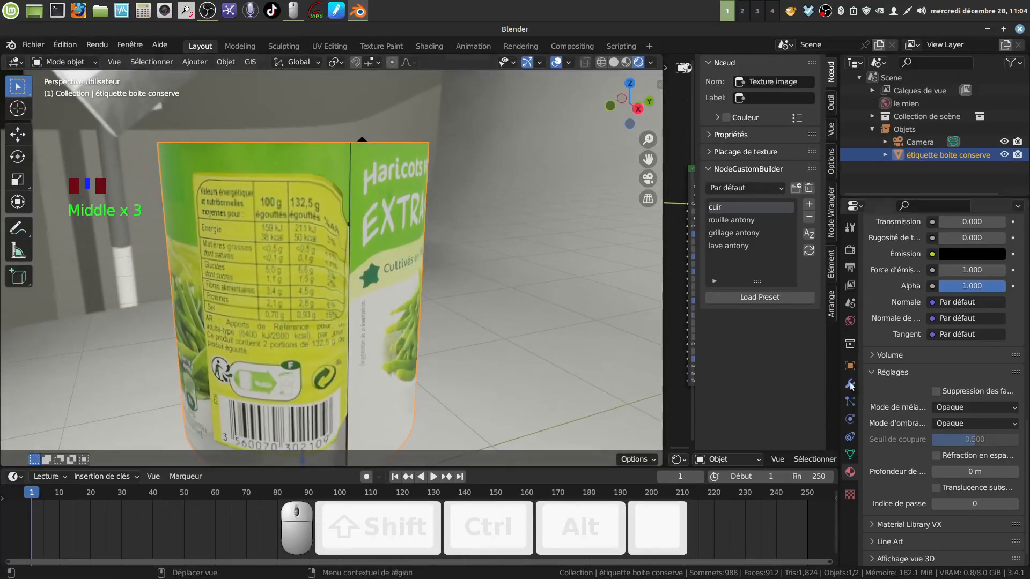
Set the Subdivision modifier's UV smoothing to keep corners, junctions and concave, check the label from the front and deselect it
{"action": "left_click", "coordinate": [850, 384]}
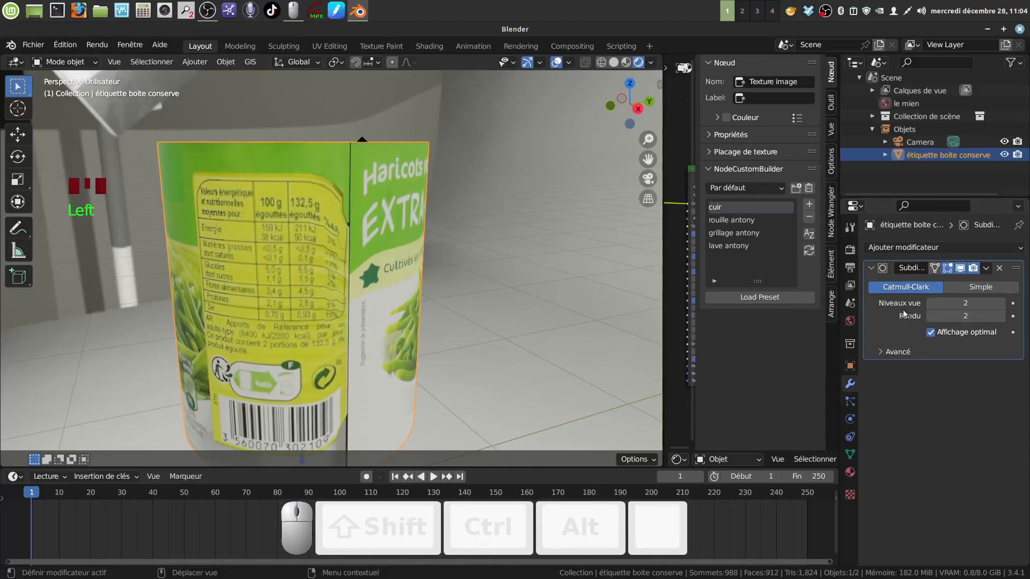
{"action": "left_click", "coordinate": [882, 352]}
{"action": "scroll", "coordinate": [893, 386], "scroll_direction": "down", "scroll_amount": 2}
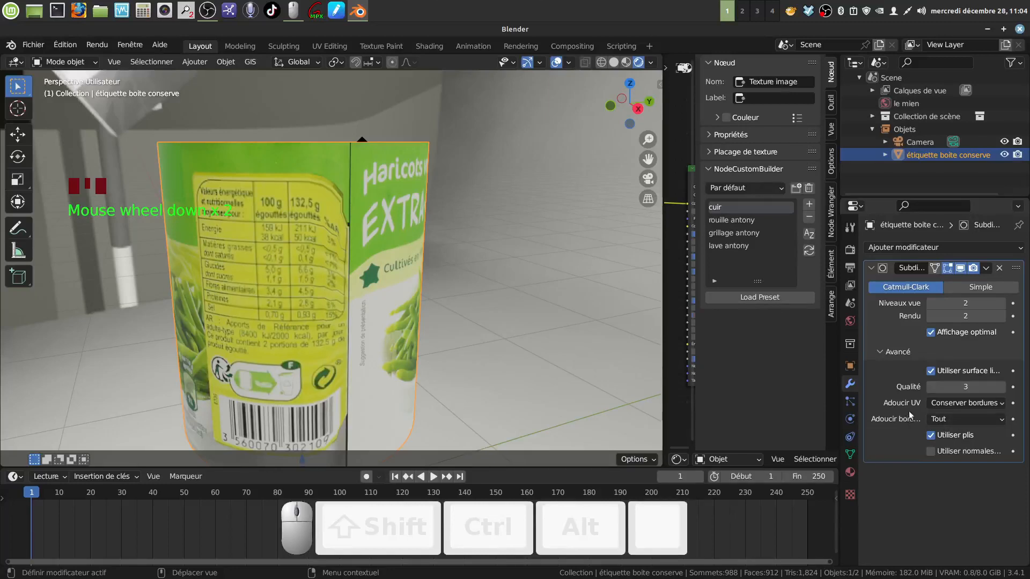
{"action": "left_click", "coordinate": [1002, 403]}
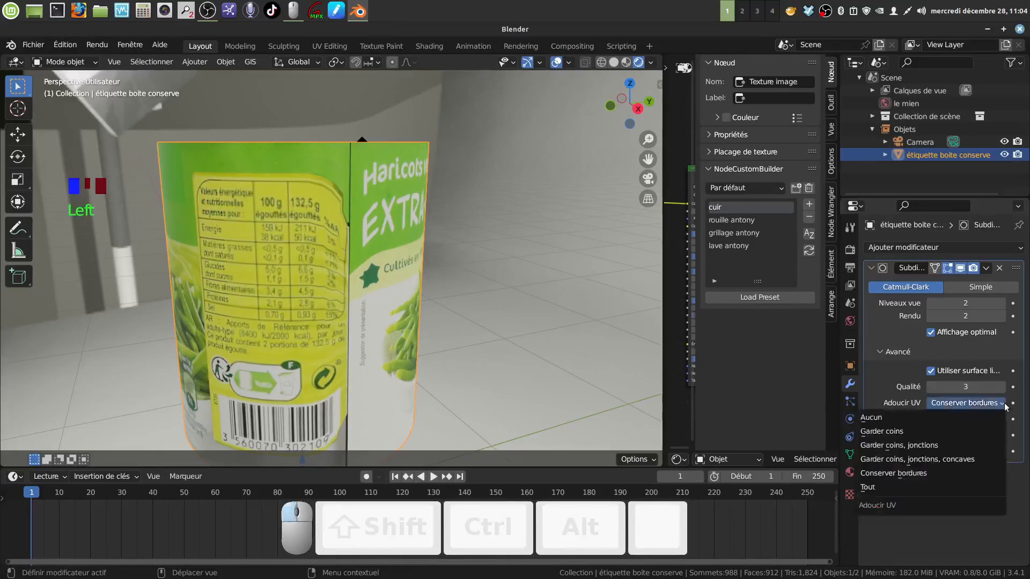
{"action": "left_click", "coordinate": [971, 460]}
{"action": "middle_click_drag", "start_coordinate": [462, 283], "coordinate": [388, 265]}
{"action": "left_click", "coordinate": [500, 285]}
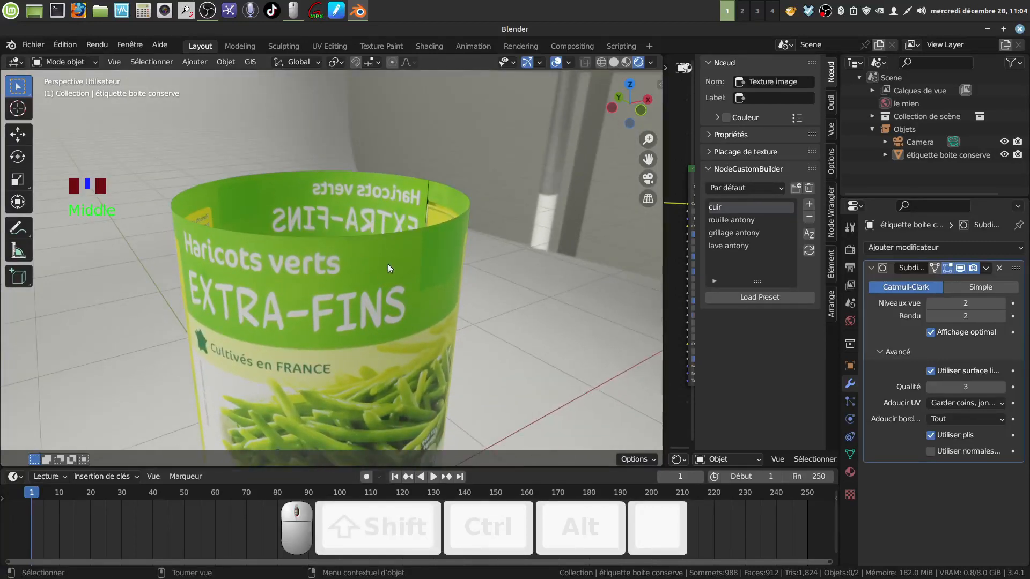
Enter Edit Mode on the label, turn off the Subdivision modifier's viewport display and switch to Solid shading
{"action": "key", "text": "Tab"}
{"action": "scroll", "coordinate": [403, 243], "scroll_direction": "up", "scroll_amount": 2}
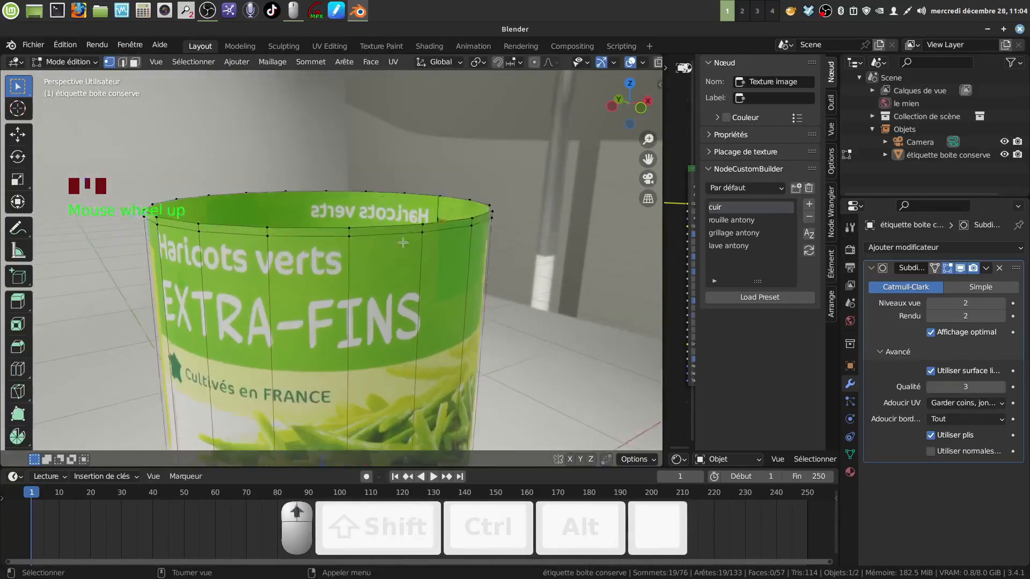
{"action": "scroll", "coordinate": [402, 243], "scroll_direction": "up", "scroll_amount": 1}
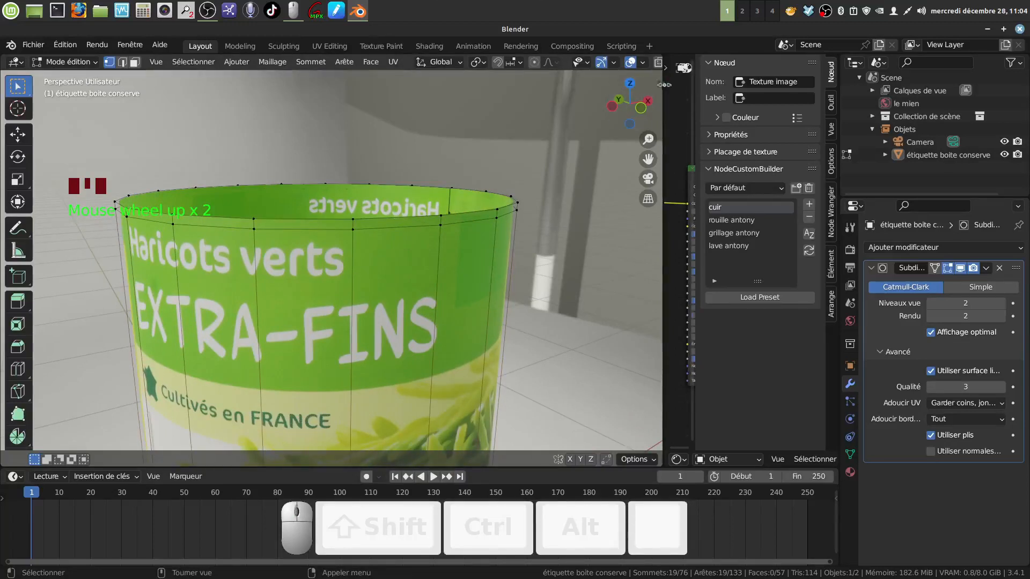
{"action": "scroll", "coordinate": [650, 78], "scroll_direction": "down", "scroll_amount": 3}
{"action": "scroll", "coordinate": [656, 86], "scroll_direction": "up", "scroll_amount": 3}
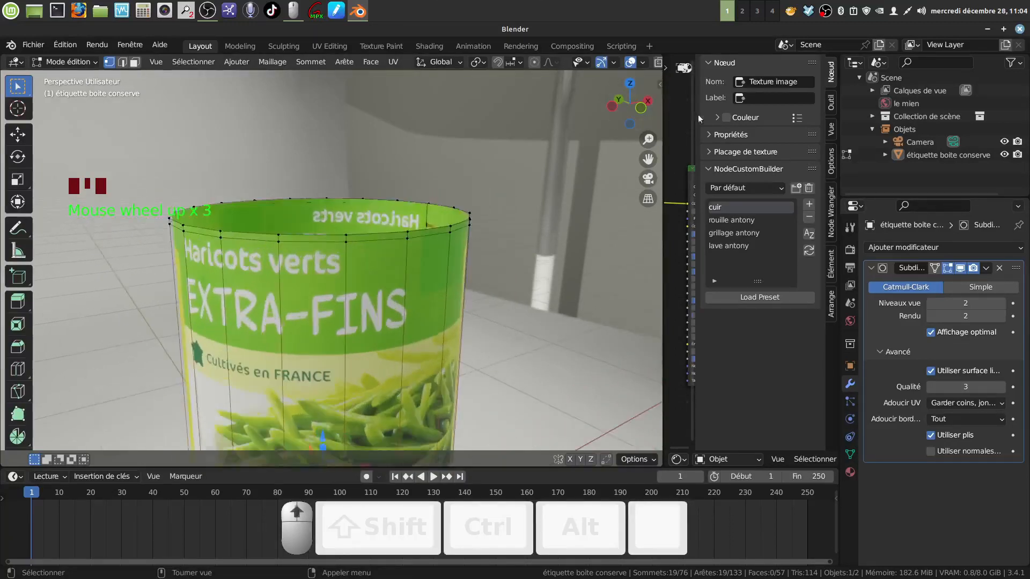
{"action": "left_click", "coordinate": [961, 269]}
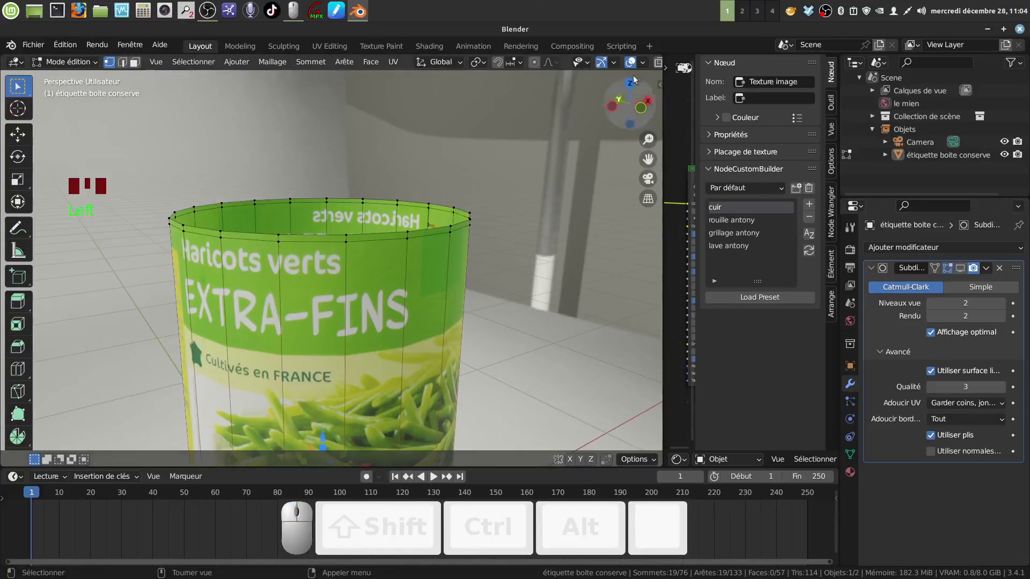
{"action": "scroll", "coordinate": [647, 69], "scroll_direction": "down", "scroll_amount": 3}
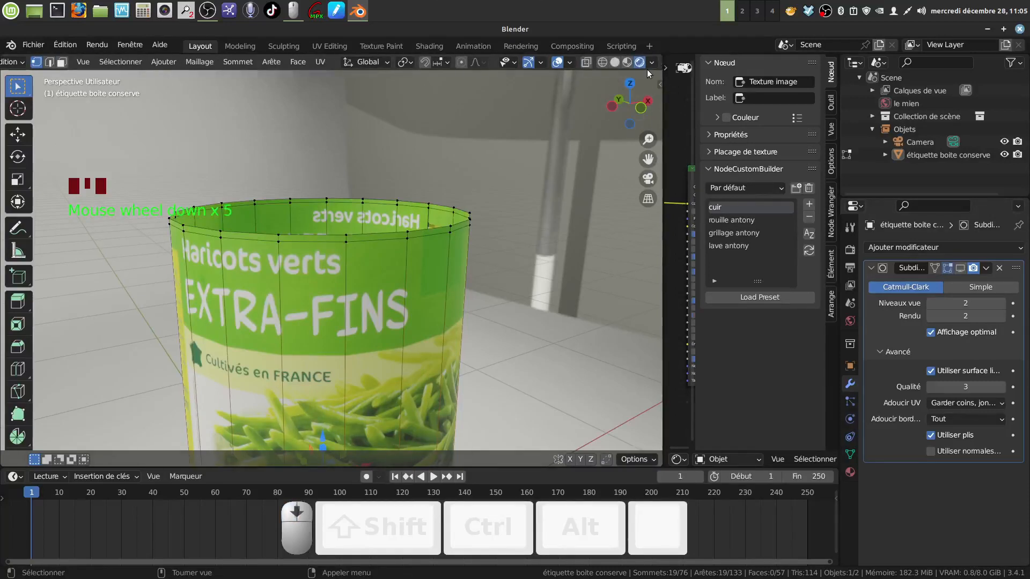
{"action": "left_click", "coordinate": [616, 62]}
Select the can's top edge loop, extrude it and scale the new loop outward by about 1.008
{"action": "middle_click_drag", "start_coordinate": [419, 300], "coordinate": [433, 261]}
{"action": "middle_click_drag", "start_coordinate": [426, 198], "coordinate": [424, 217]}
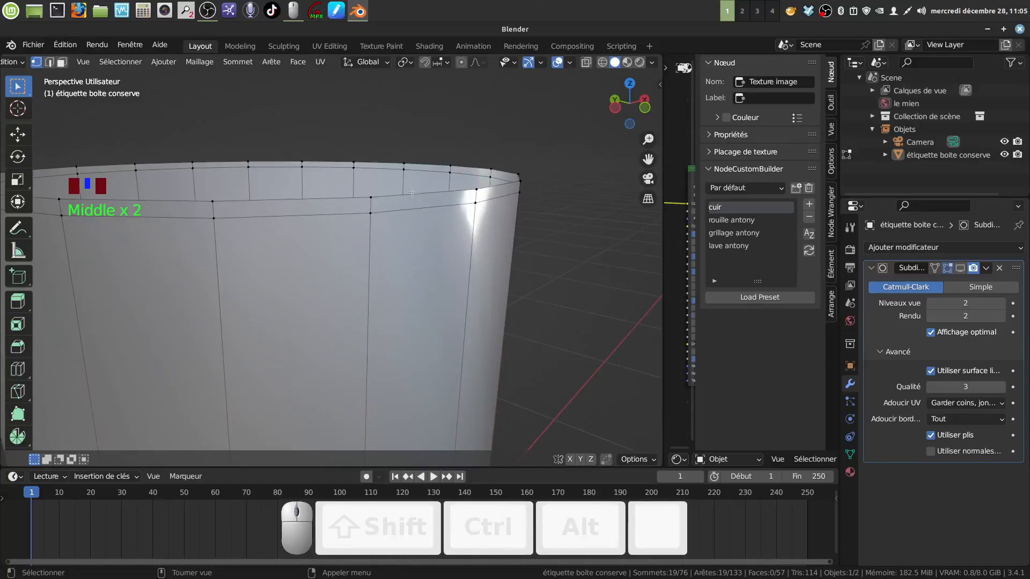
{"action": "left_click", "coordinate": [412, 193], "text": "alt"}
{"action": "middle_click_drag", "start_coordinate": [412, 193], "coordinate": [438, 197]}
{"action": "key", "text": "e"}
{"action": "key", "text": "s"}
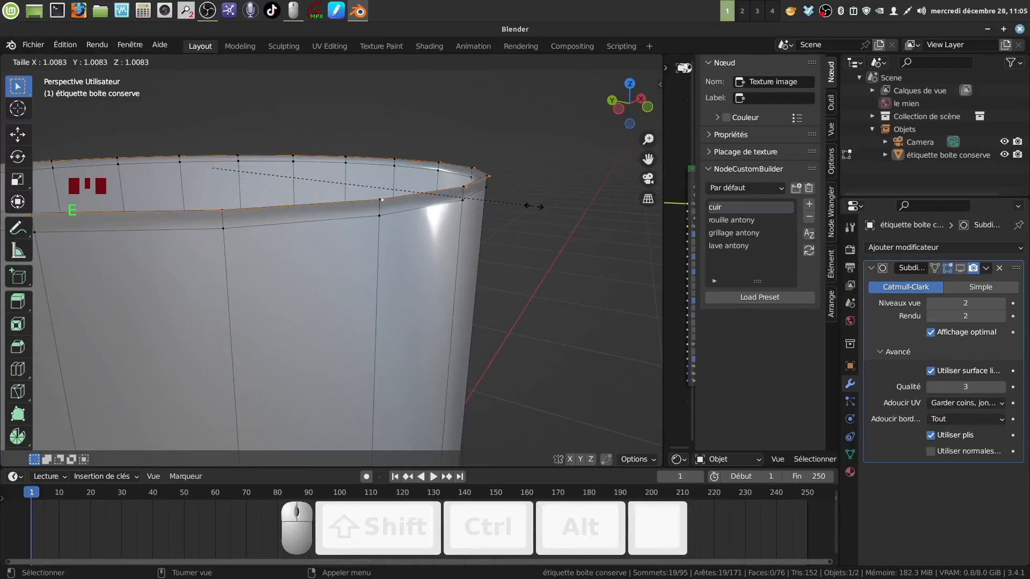
{"action": "left_click", "coordinate": [533, 206]}
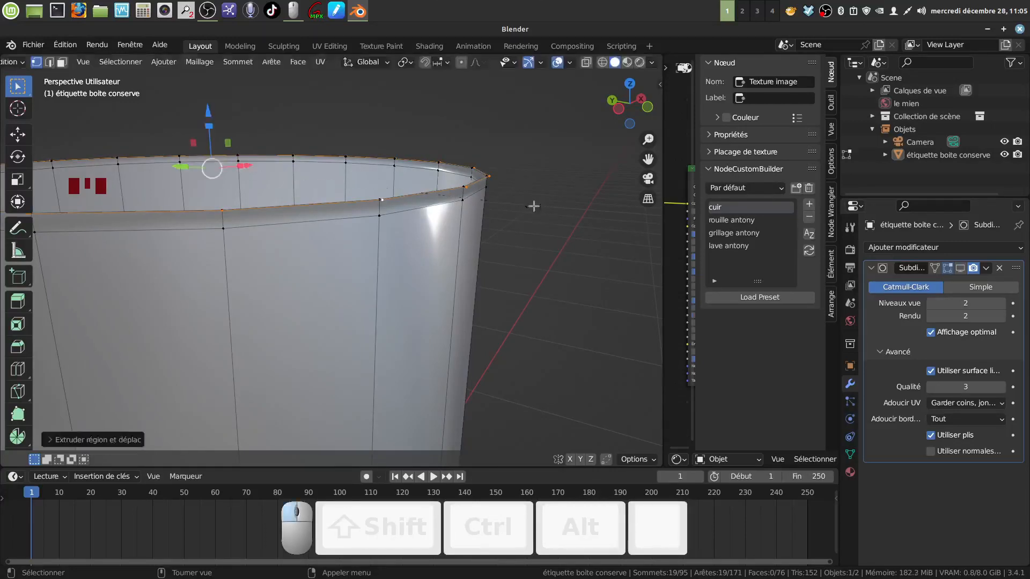
Extrude the top edge loop again and raise the new loop slightly along Z
{"action": "mouse_move", "coordinate": [534, 206]}
{"action": "middle_mouse_down"}
{"action": "mouse_move", "coordinate": [531, 232]}
{"action": "mouse_move", "coordinate": [519, 194]}
{"action": "middle_mouse_up"}
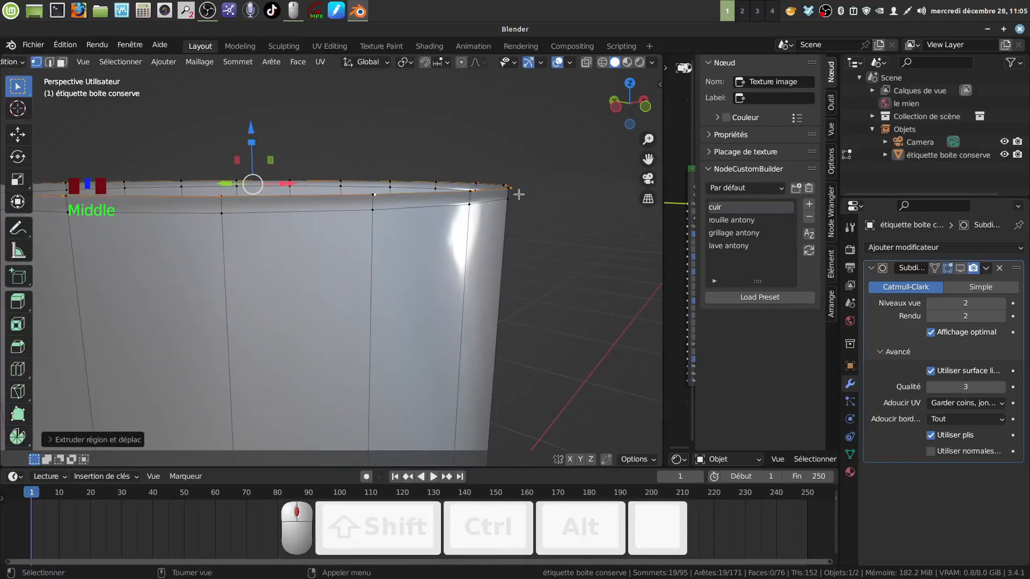
{"action": "key", "text": "e"}
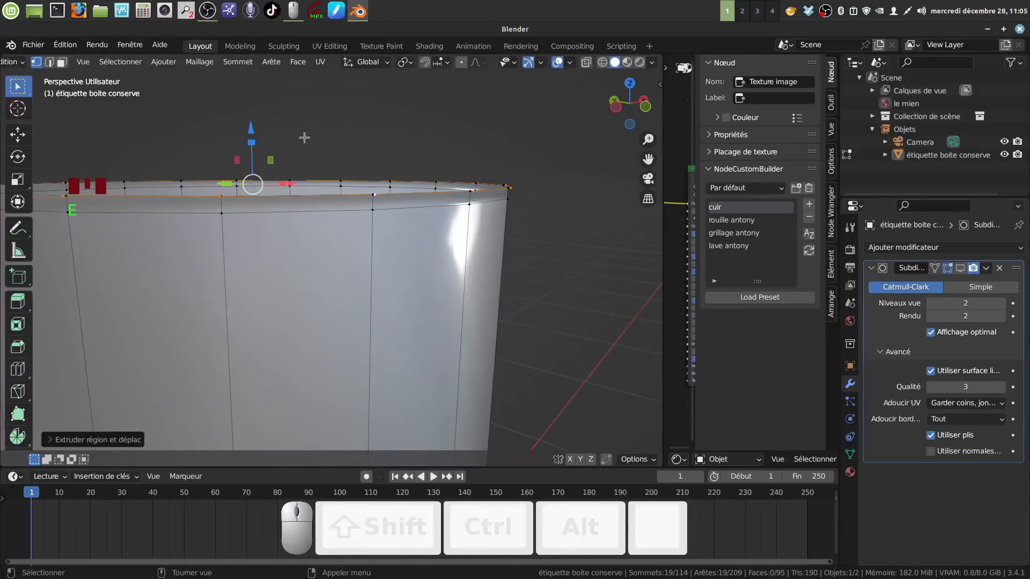
{"action": "left_click_drag", "start_coordinate": [254, 127], "coordinate": [254, 121]}
Extrude the raised rim loop and scale it inward to about 0.99
{"action": "middle_click_drag", "start_coordinate": [322, 120], "coordinate": [396, 189]}
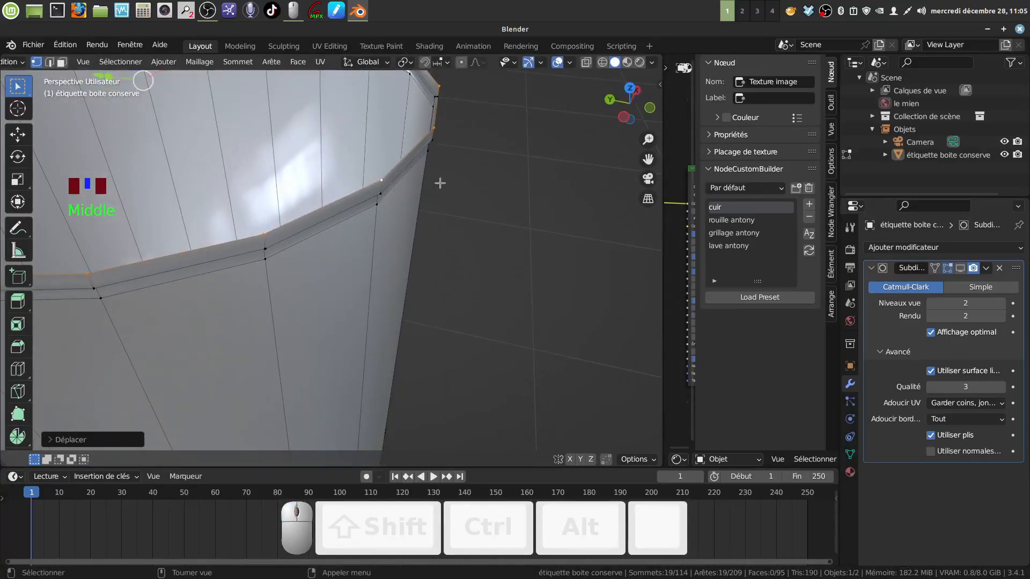
{"action": "key", "text": "e"}
{"action": "key", "text": "s"}
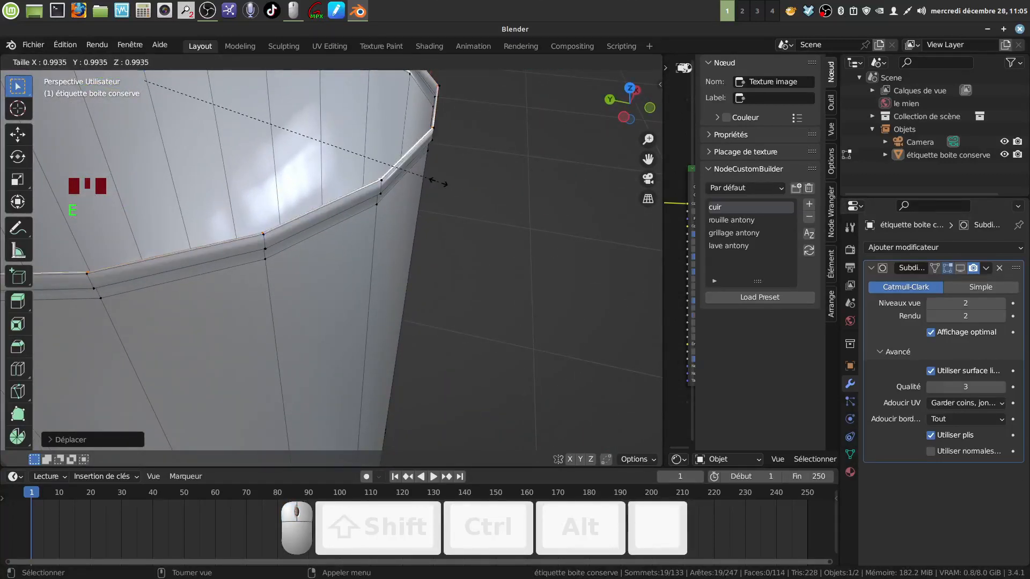
{"action": "right_click", "coordinate": [437, 182]}
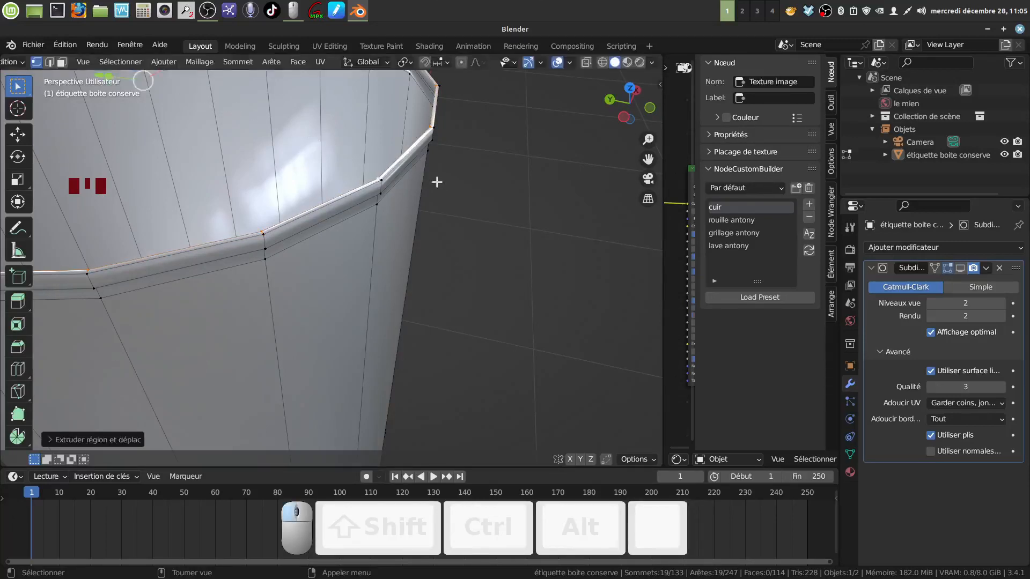
Extrude the inner rim loop in place and lower the new loop slightly along Z
{"action": "middle_click_drag", "start_coordinate": [439, 182], "coordinate": [407, 142]}
{"action": "key", "text": "e"}
{"action": "left_click", "coordinate": [408, 143]}
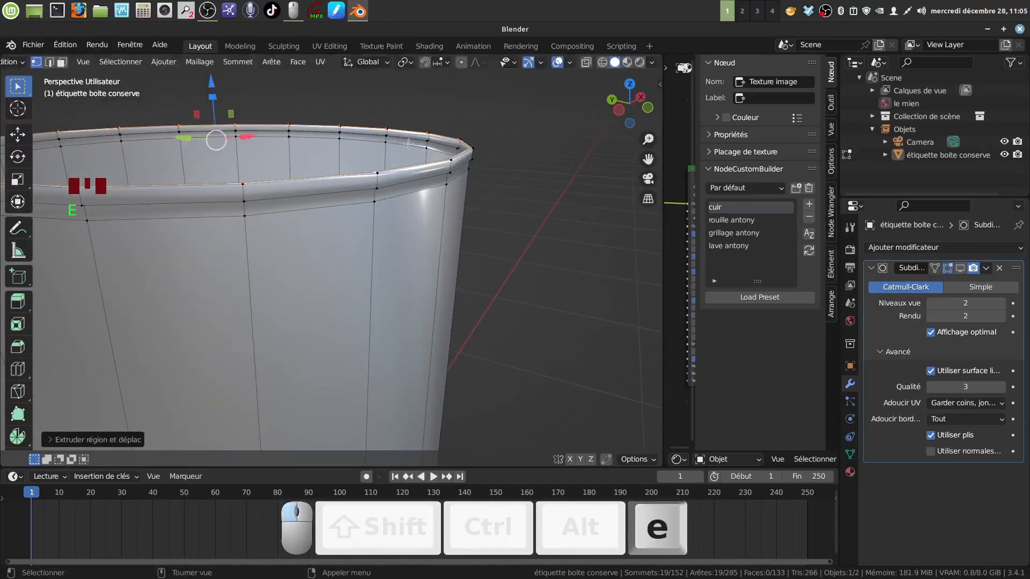
{"action": "left_click_drag", "start_coordinate": [212, 82], "coordinate": [213, 82]}
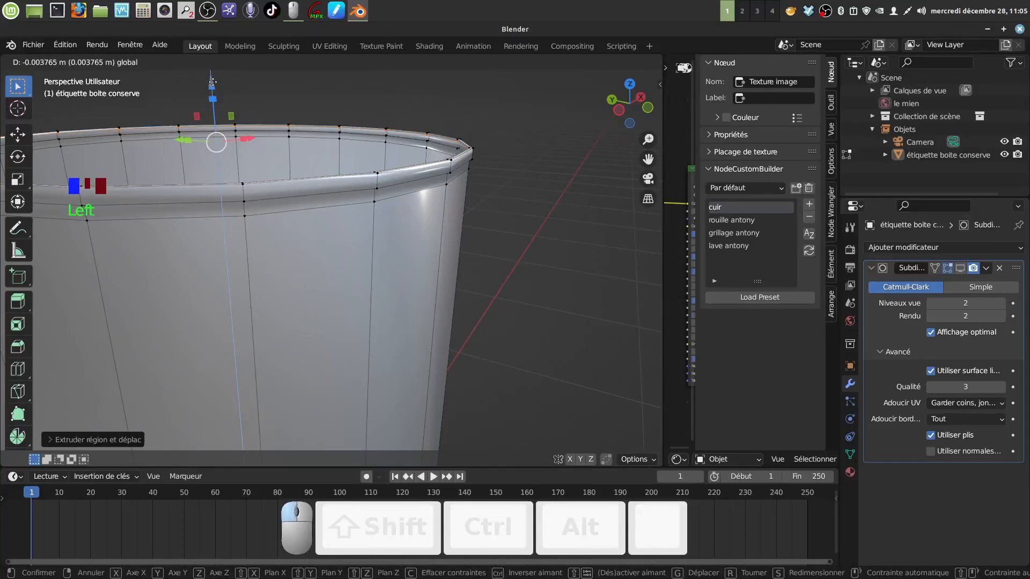
{"action": "left_click_drag", "start_coordinate": [213, 82], "coordinate": [212, 84]}
Extrude the lowered rim loop and scale it inward to about 0.86 to start the can's lid
{"action": "key", "text": "e"}
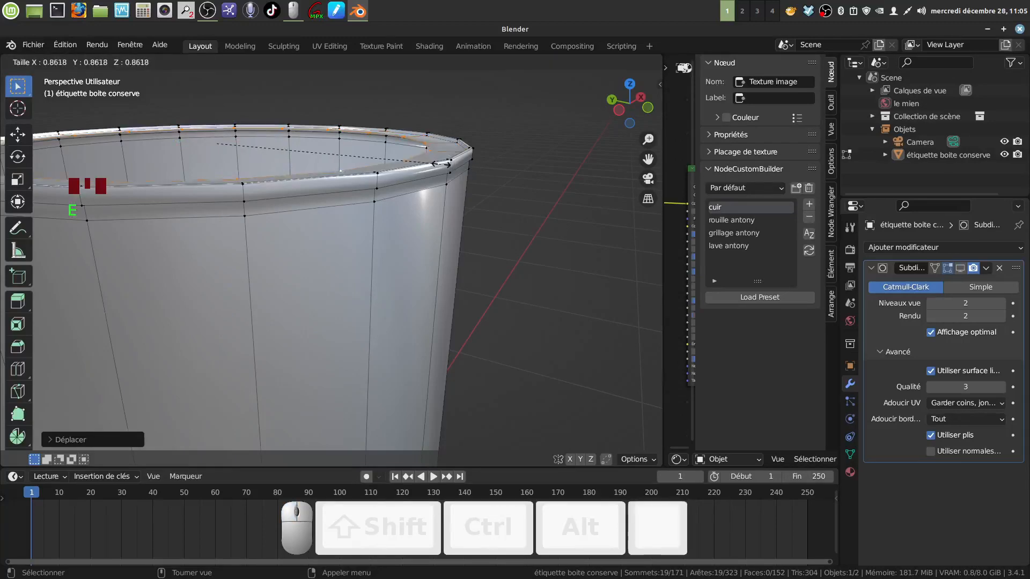
{"action": "left_click", "coordinate": [477, 168]}
{"action": "middle_click_drag", "start_coordinate": [477, 168], "coordinate": [448, 203]}
{"action": "scroll", "coordinate": [448, 204], "scroll_direction": "down", "scroll_amount": 2}
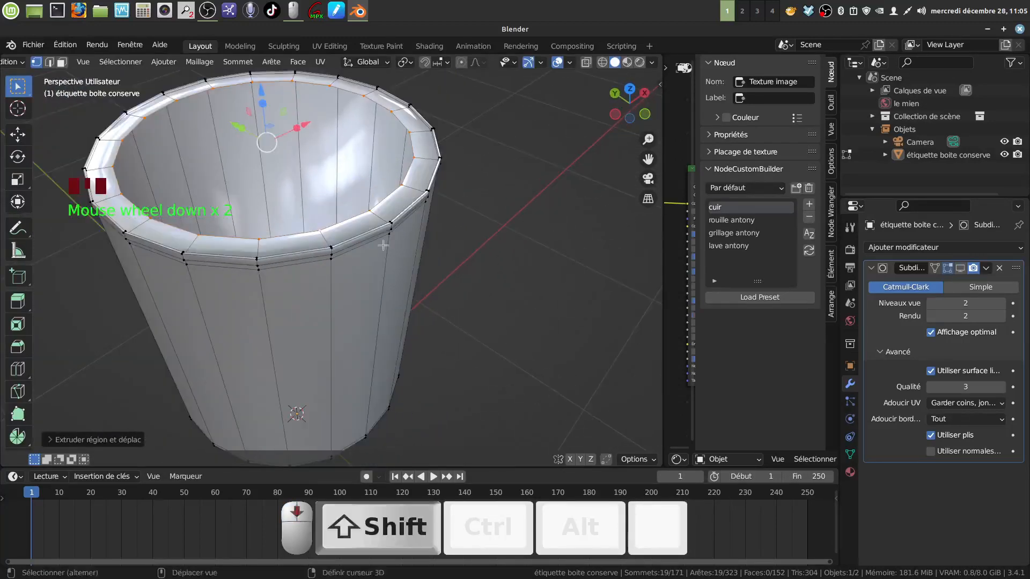
Switch to edge selection and select the edge loops outlining the can's upper metal rim
{"action": "middle_click_drag", "start_coordinate": [419, 276], "coordinate": [443, 219], "text": "shift"}
{"action": "scroll", "coordinate": [423, 322], "scroll_direction": "up", "scroll_amount": 3}
{"action": "middle_click_drag", "start_coordinate": [443, 219], "coordinate": [403, 234], "text": "shift"}
{"action": "middle_click_drag", "start_coordinate": [402, 232], "coordinate": [413, 206]}
{"action": "mouse_move", "coordinate": [413, 226]}
{"action": "middle_mouse_down", "text": "shift"}
{"action": "mouse_move", "coordinate": [412, 213]}
{"action": "mouse_move", "coordinate": [396, 234]}
{"action": "middle_mouse_up", "text": "shift"}
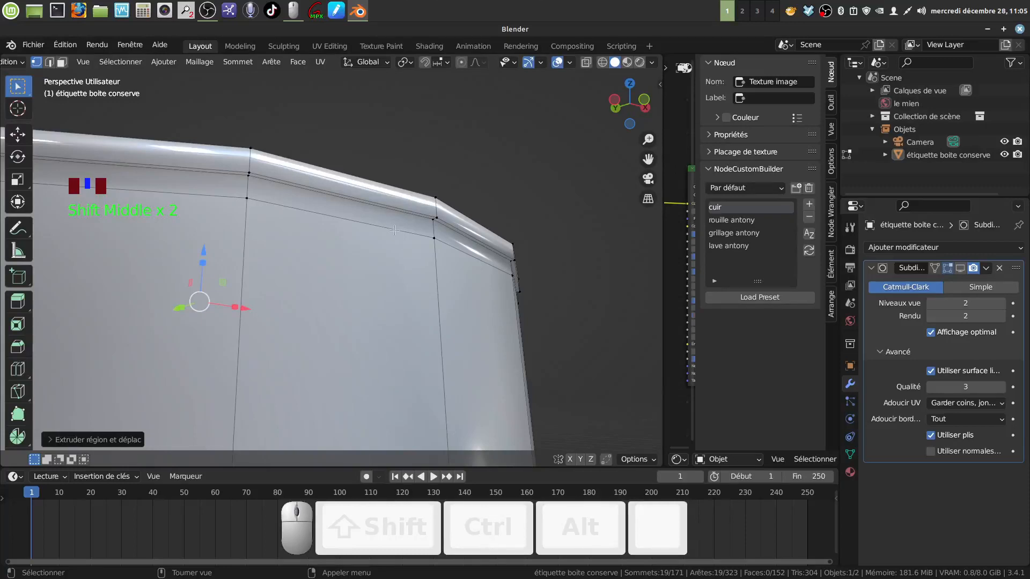
{"action": "middle_click_drag", "start_coordinate": [414, 225], "coordinate": [398, 256], "text": "shift"}
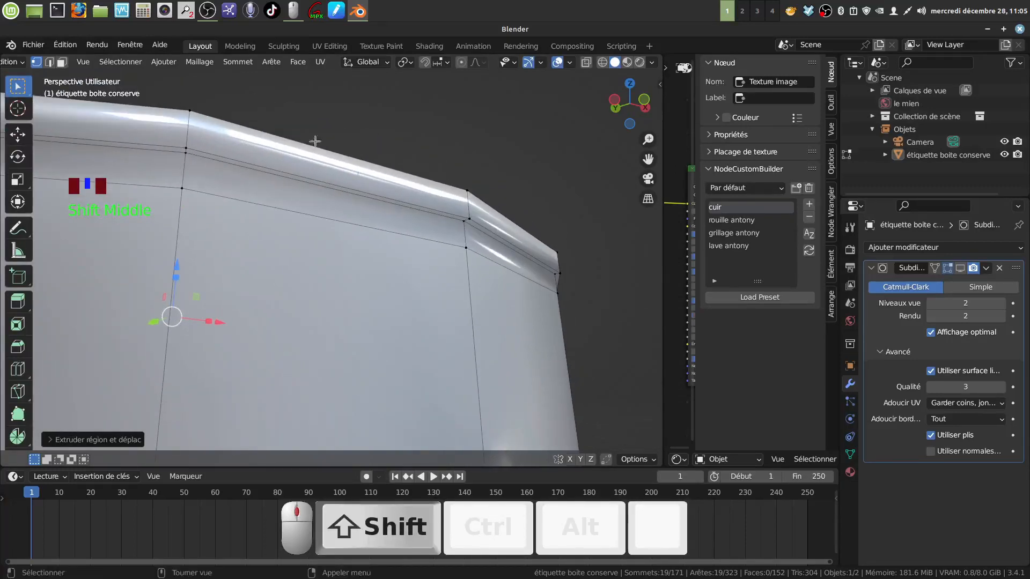
{"action": "left_click", "coordinate": [50, 63]}
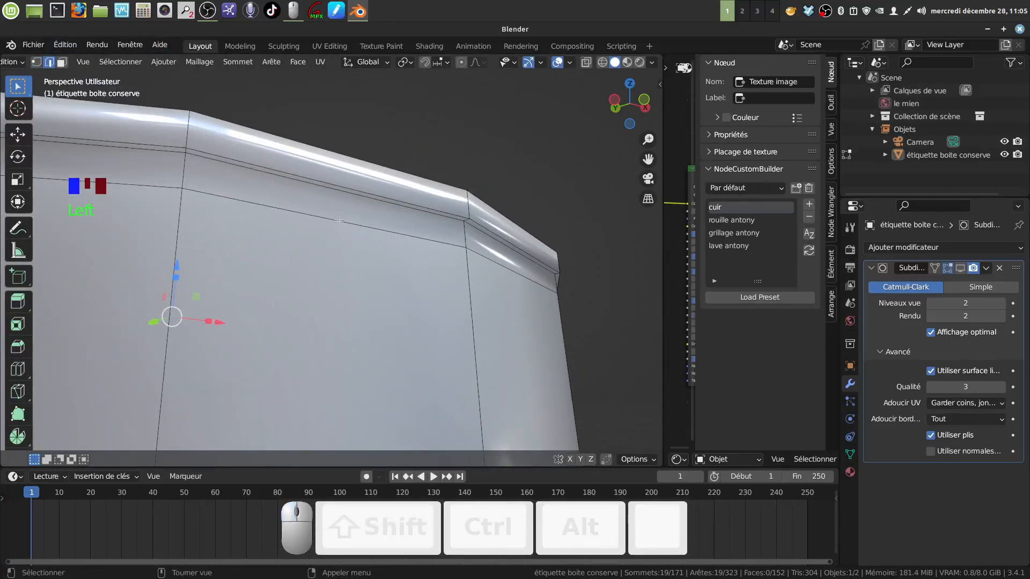
{"action": "middle_click_drag", "start_coordinate": [377, 207], "coordinate": [337, 293], "text": "shift"}
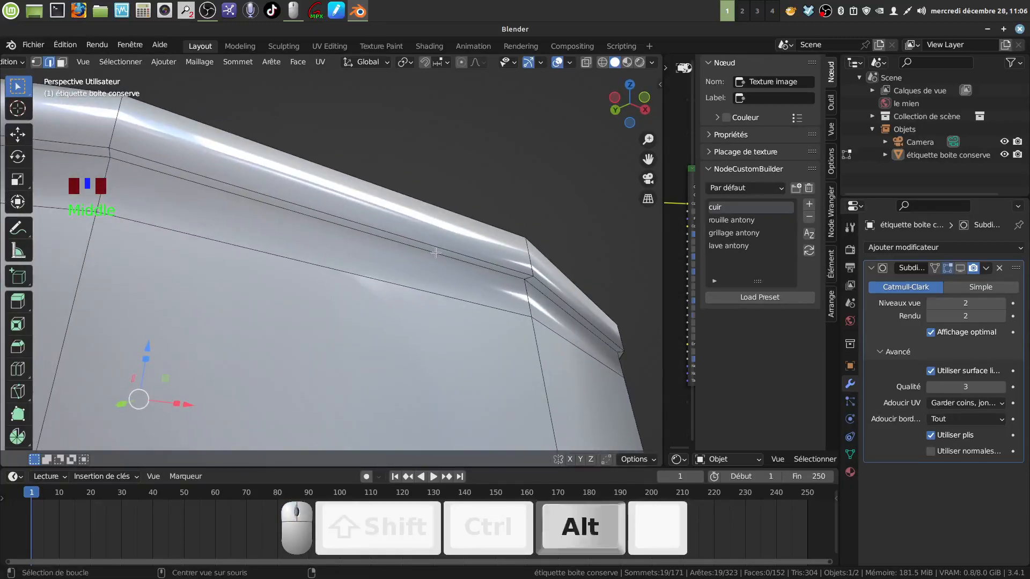
{"action": "left_click", "coordinate": [436, 249], "text": "alt"}
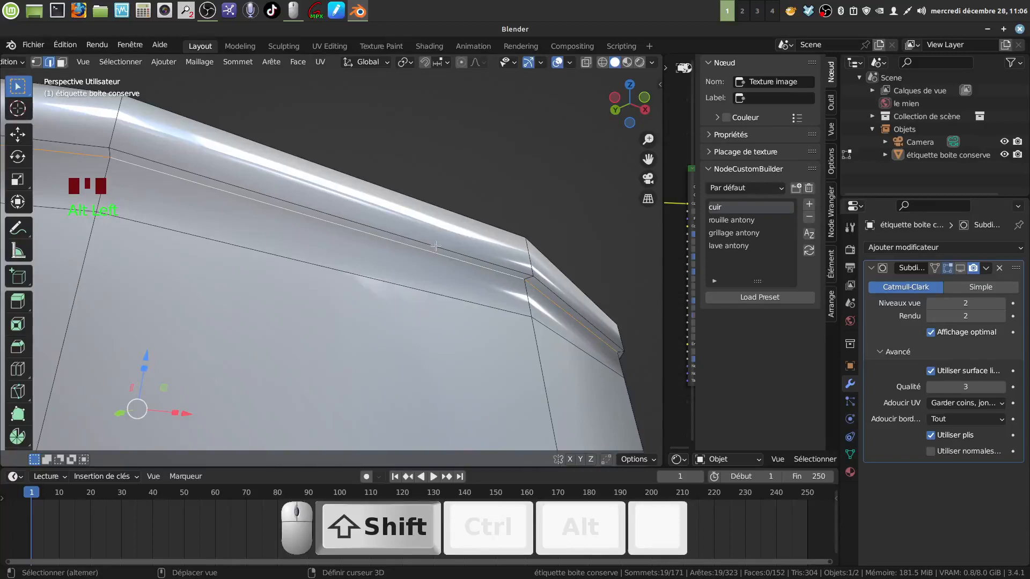
{"action": "left_click", "coordinate": [436, 246], "text": "alt+shift"}
{"action": "middle_click_drag", "start_coordinate": [436, 245], "coordinate": [432, 288]}
{"action": "left_click", "coordinate": [398, 218], "text": "alt+shift"}
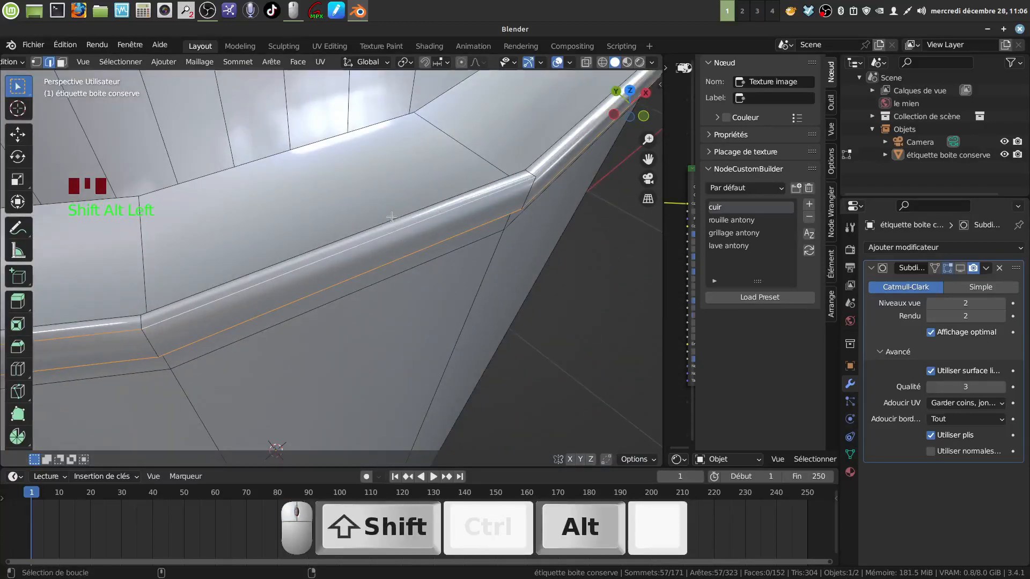
{"action": "left_click", "coordinate": [398, 219], "text": "alt+shift"}
{"action": "middle_click_drag", "start_coordinate": [398, 219], "coordinate": [579, 305]}
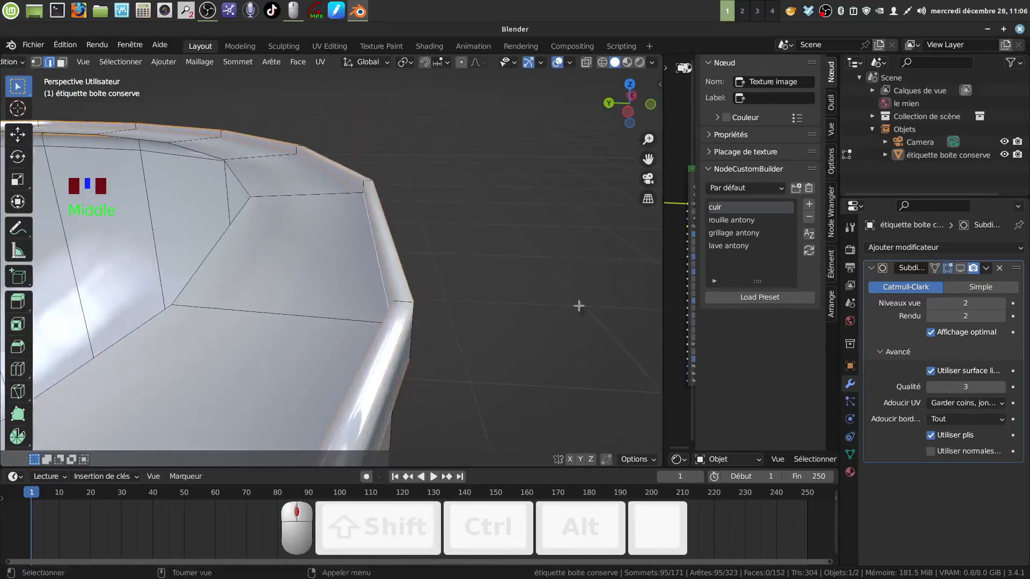
Bevel the selected rim edge loops with two segments and a width of about 0.00113 m
{"action": "middle_click_drag", "start_coordinate": [493, 324], "coordinate": [499, 238]}
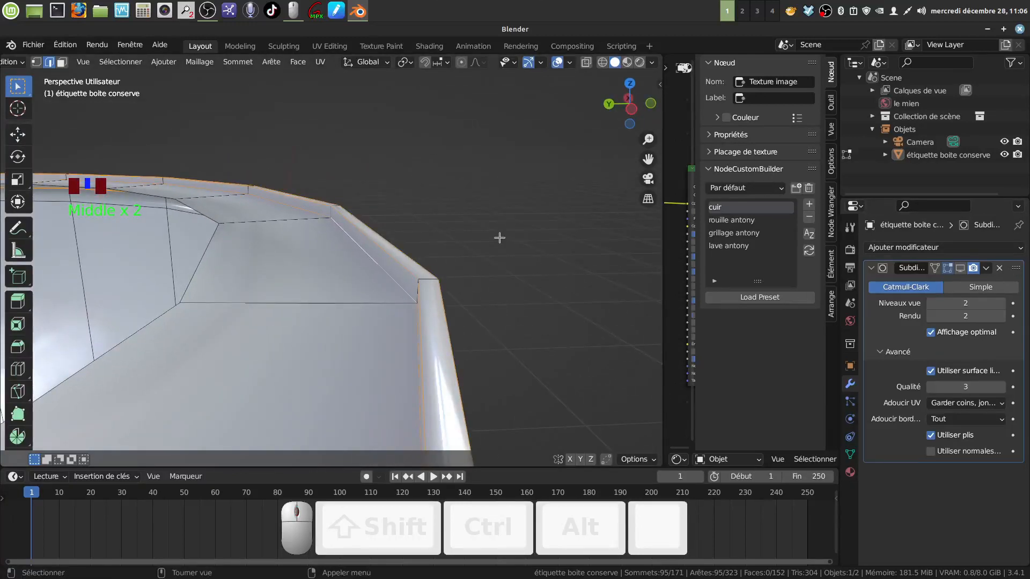
{"action": "key", "text": "ctrl+b"}
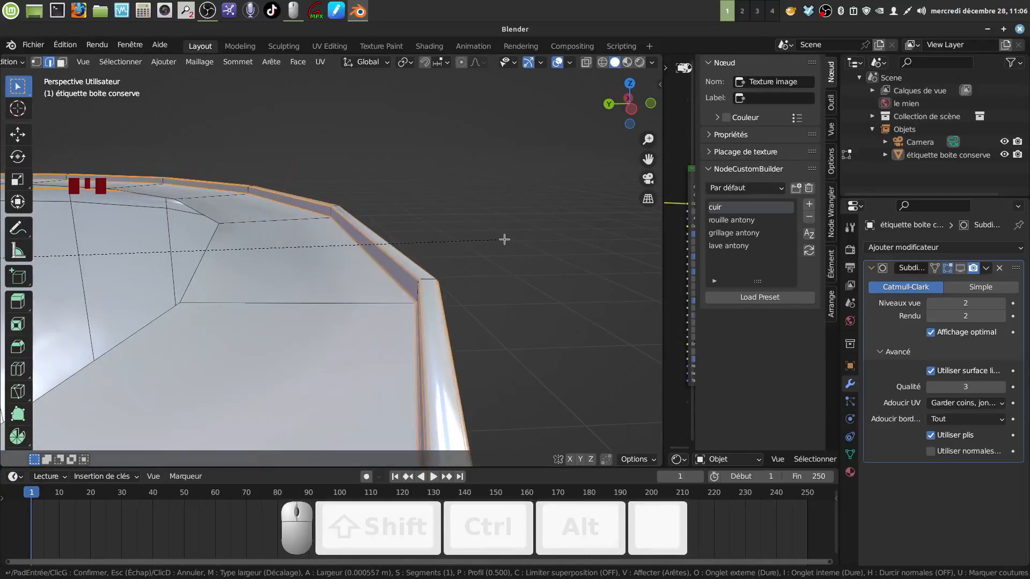
{"action": "scroll", "coordinate": [506, 238], "scroll_direction": "up", "scroll_amount": 1}
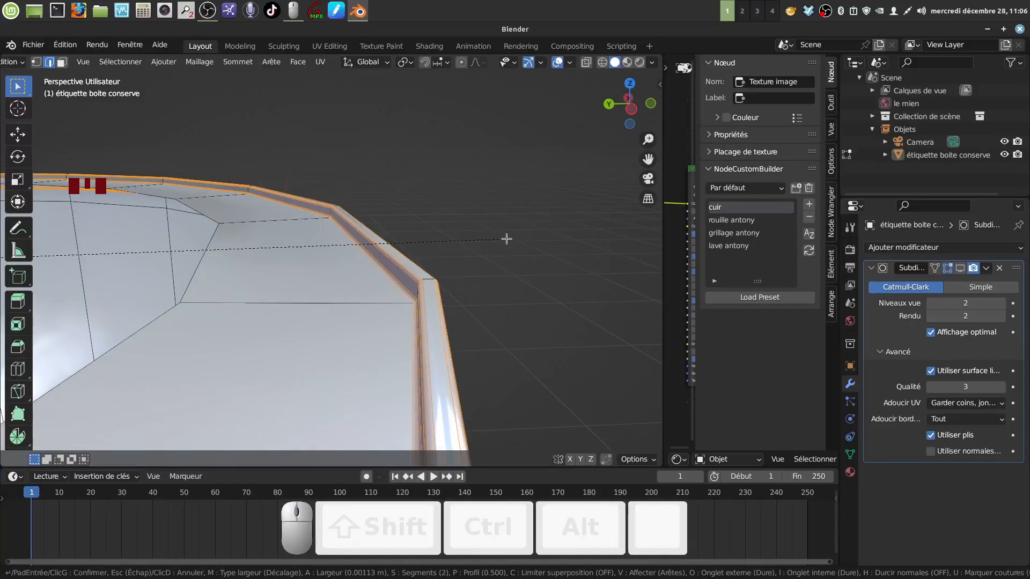
{"action": "left_click", "coordinate": [506, 239]}
Try a larger rim bevel width of 0.0111 m and restore the width to 0.00113 m
{"action": "middle_click_drag", "start_coordinate": [502, 246], "coordinate": [413, 373]}
{"action": "scroll", "coordinate": [436, 298], "scroll_direction": "up", "scroll_amount": 2}
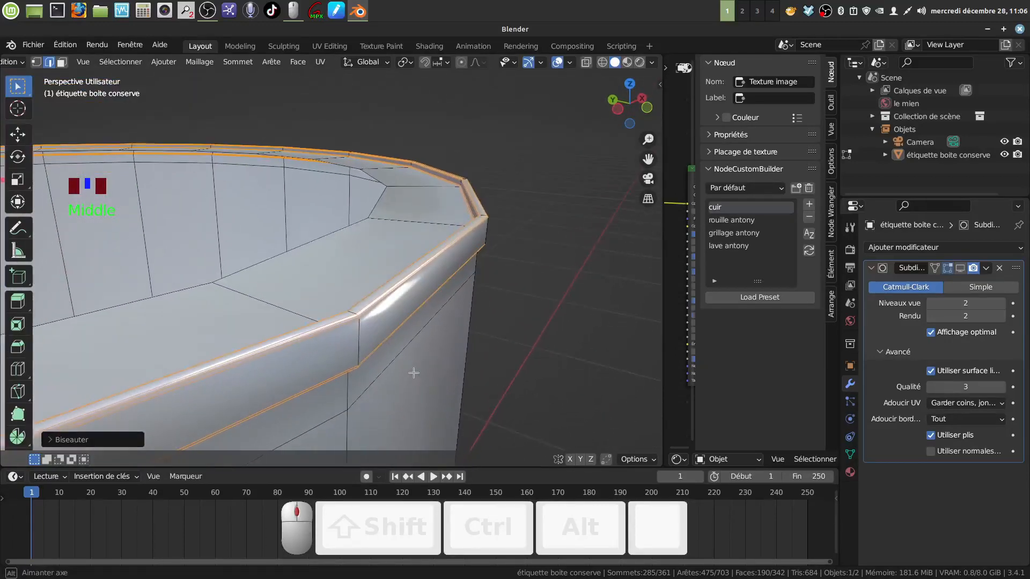
{"action": "left_click", "coordinate": [49, 441]}
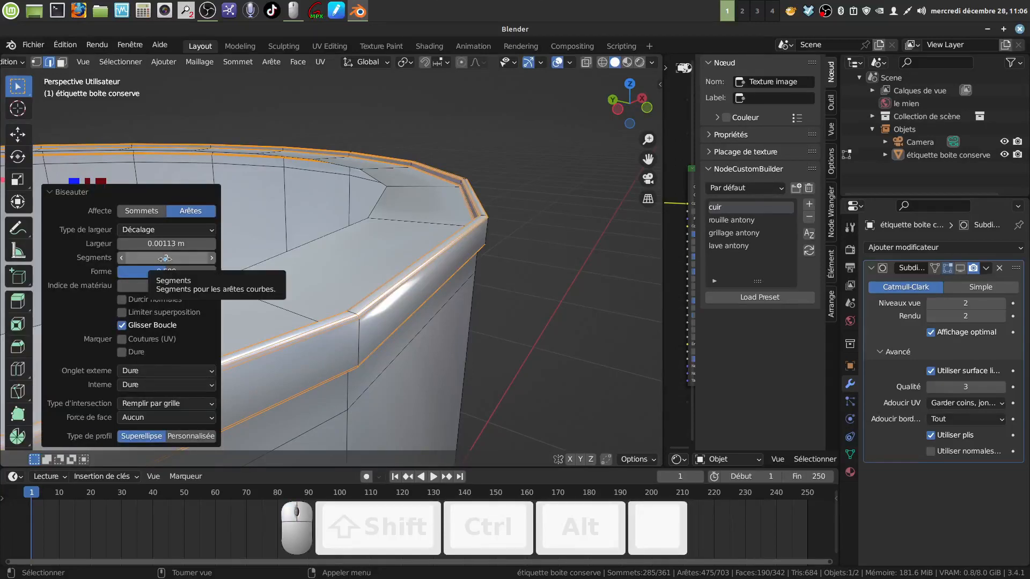
{"action": "scroll", "coordinate": [411, 312], "scroll_direction": "up", "scroll_amount": 5}
{"action": "middle_click_drag", "start_coordinate": [401, 219], "coordinate": [409, 215]}
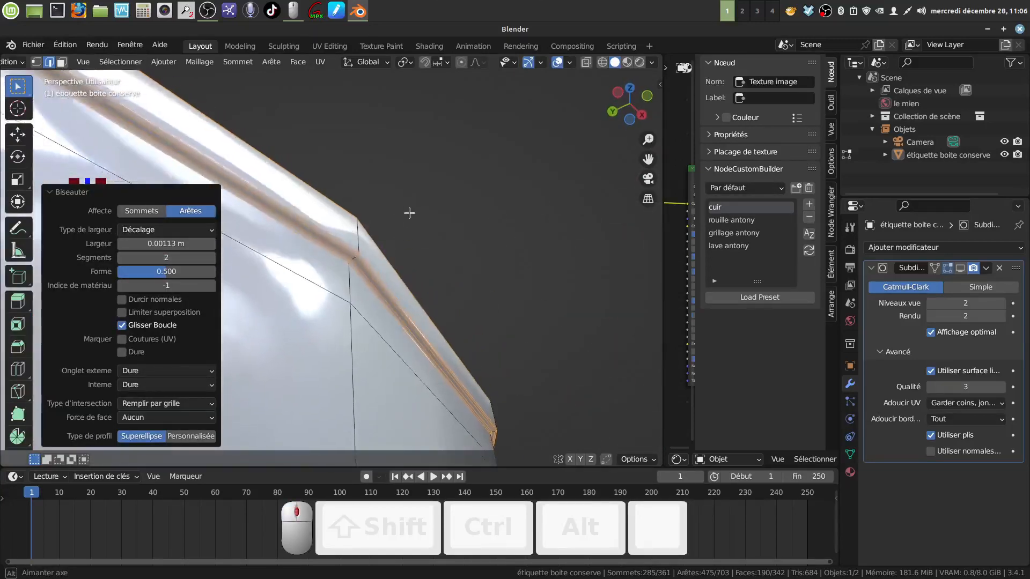
{"action": "scroll", "coordinate": [392, 295], "scroll_direction": "up", "scroll_amount": 4}
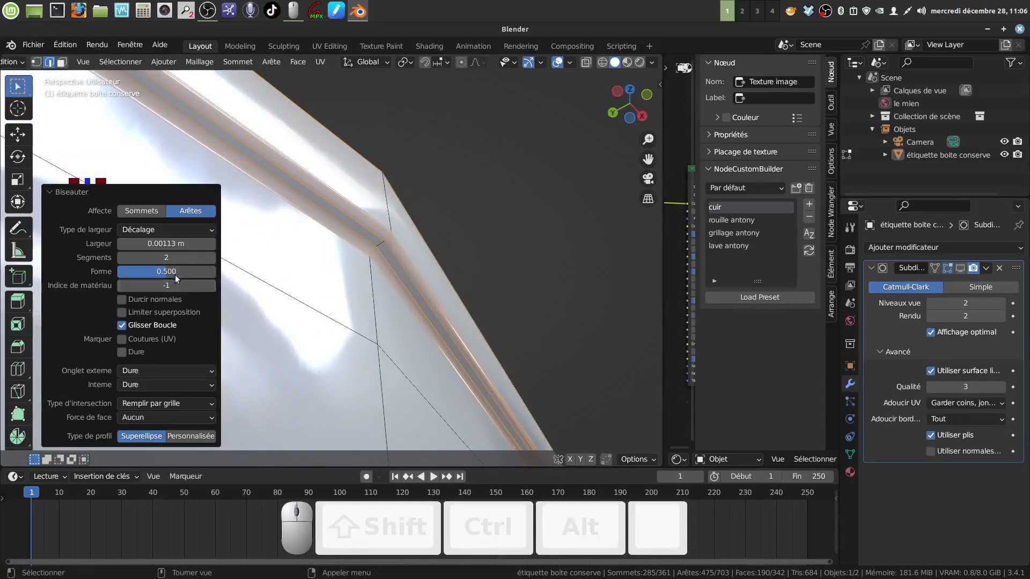
{"action": "left_click", "coordinate": [211, 244]}
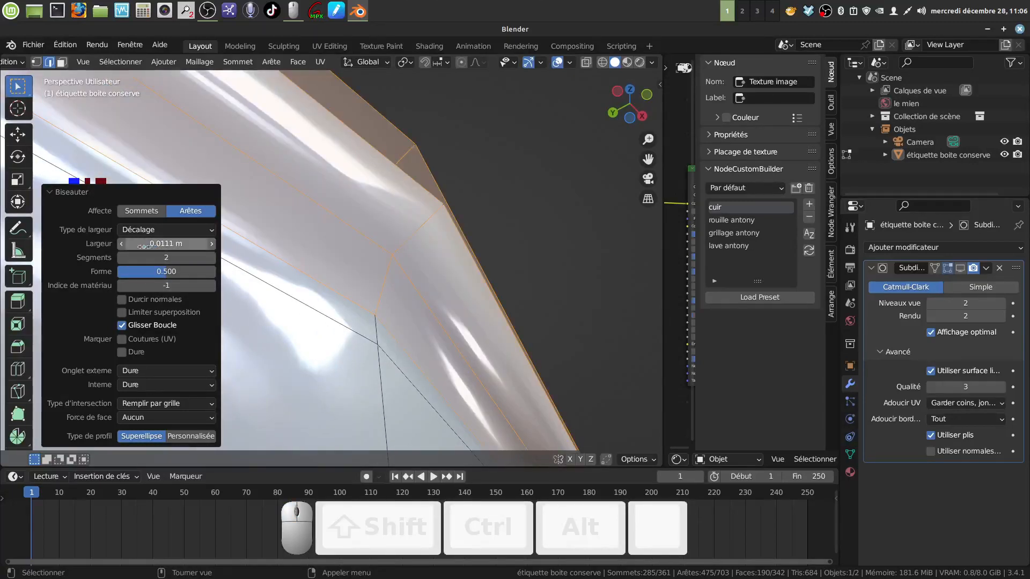
{"action": "left_click", "coordinate": [124, 246]}
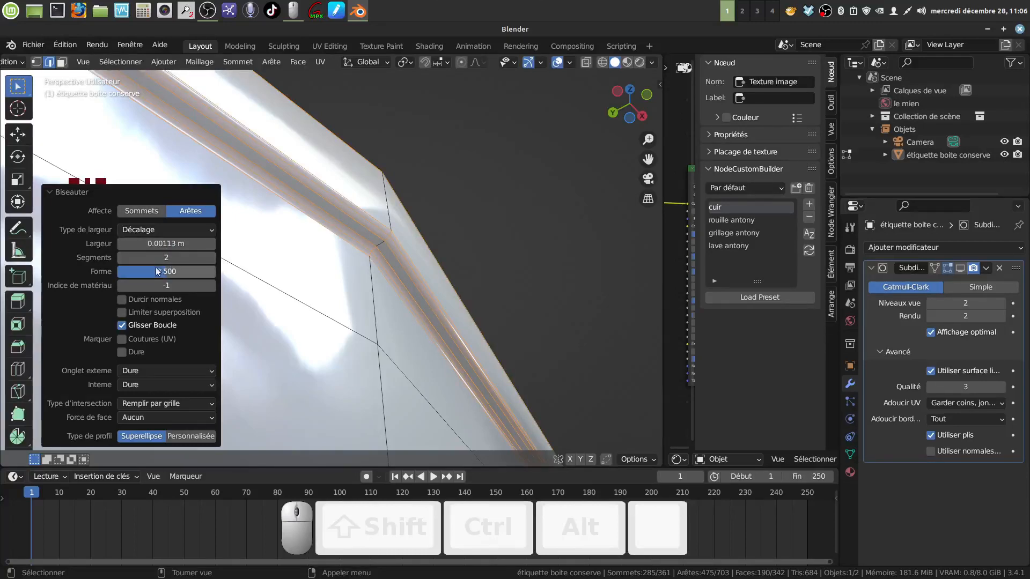
Enable the subdivision modifier's viewport display and compare the smoothed rim in Object and Edit Mode
{"action": "scroll", "coordinate": [458, 246], "scroll_direction": "down", "scroll_amount": 3}
{"action": "middle_click_drag", "start_coordinate": [434, 246], "coordinate": [421, 308]}
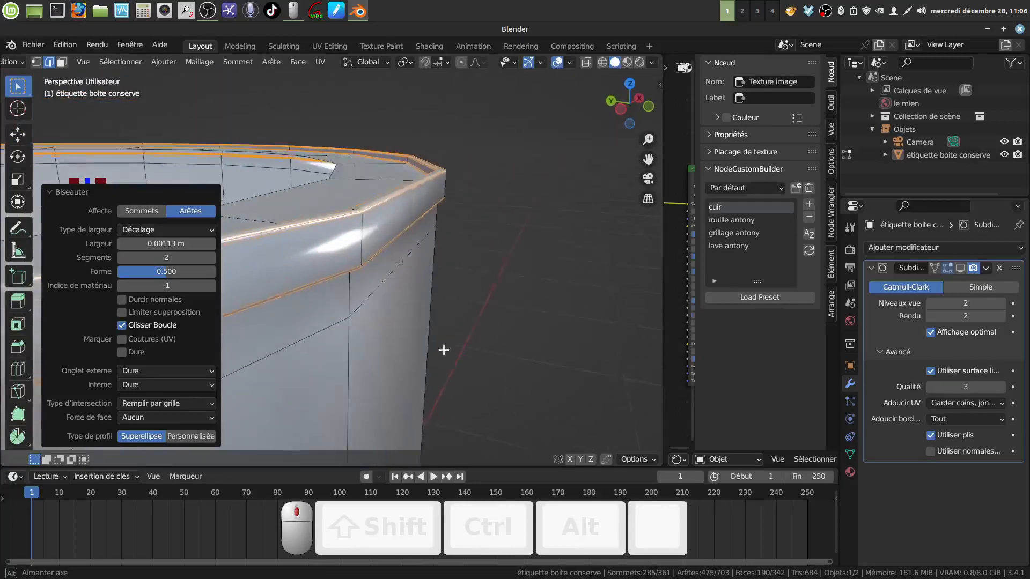
{"action": "key", "text": "Tab"}
{"action": "scroll", "coordinate": [333, 294], "scroll_direction": "down", "scroll_amount": 4}
{"action": "middle_click_drag", "start_coordinate": [332, 294], "coordinate": [455, 236], "text": "shift"}
{"action": "left_click", "coordinate": [961, 269]}
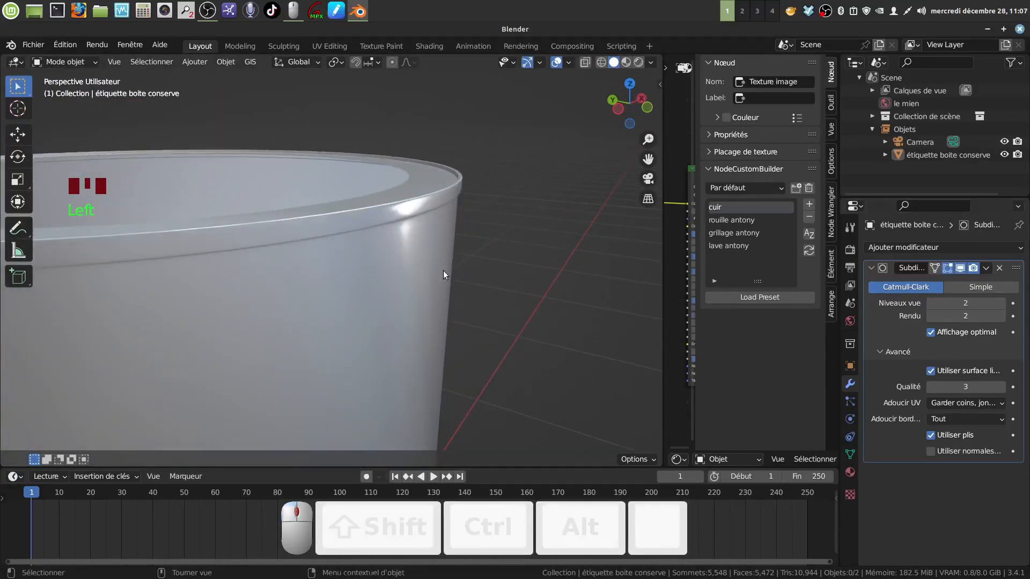
{"action": "middle_click_drag", "start_coordinate": [443, 270], "coordinate": [458, 236]}
{"action": "key", "text": "Tab"}
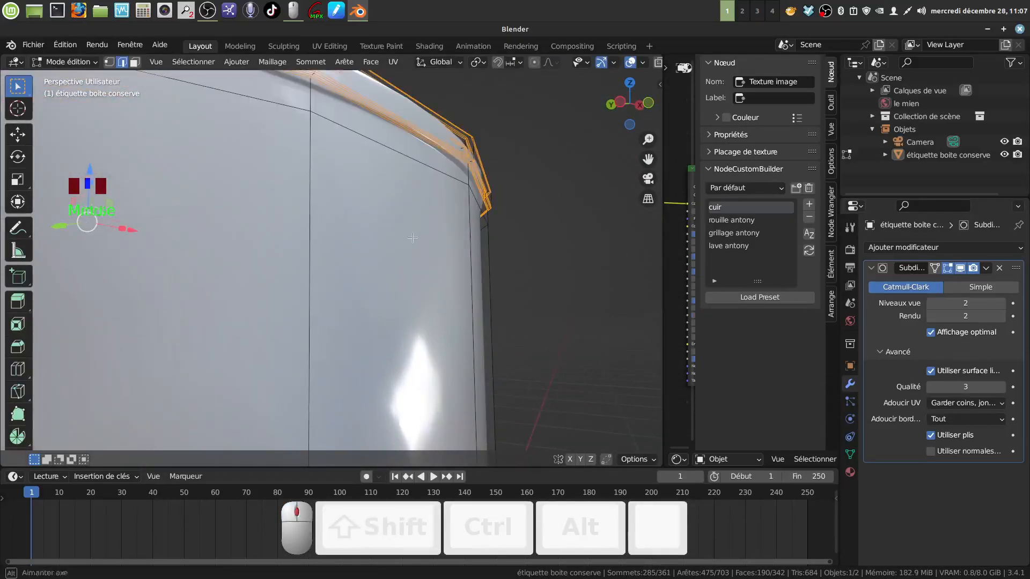
{"action": "key", "text": "Tab"}
{"action": "key", "text": "Tab"}
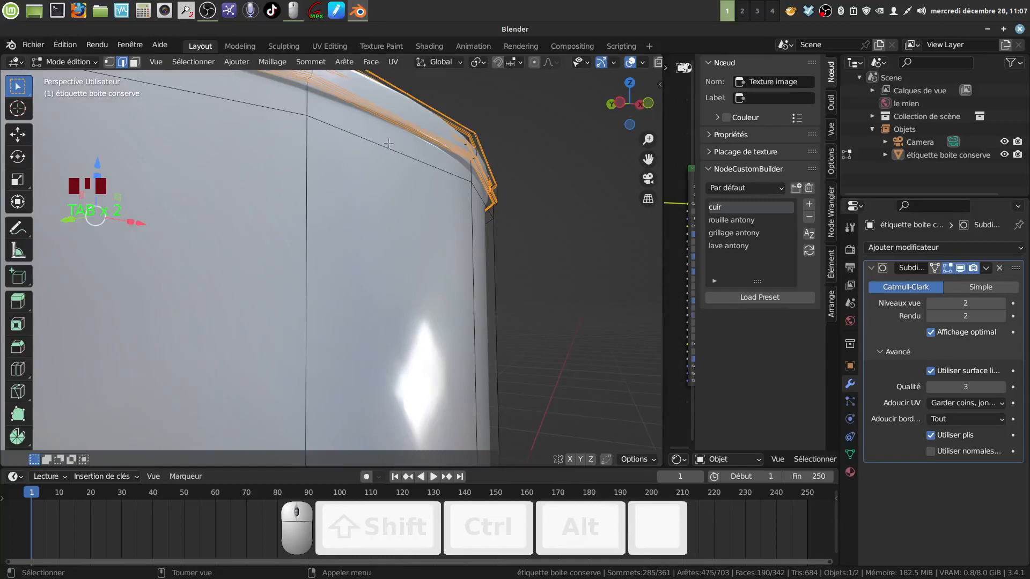
Dissolve the edge loop on the can body just below the rim and check the smoothed result in Object Mode
{"action": "left_click", "coordinate": [388, 144], "text": "alt"}
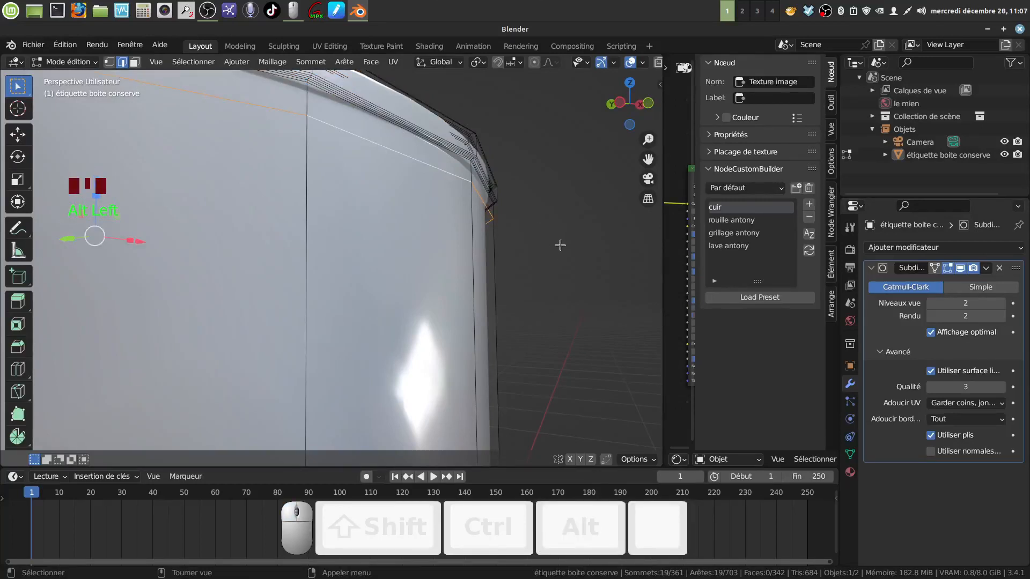
{"action": "key", "text": "x"}
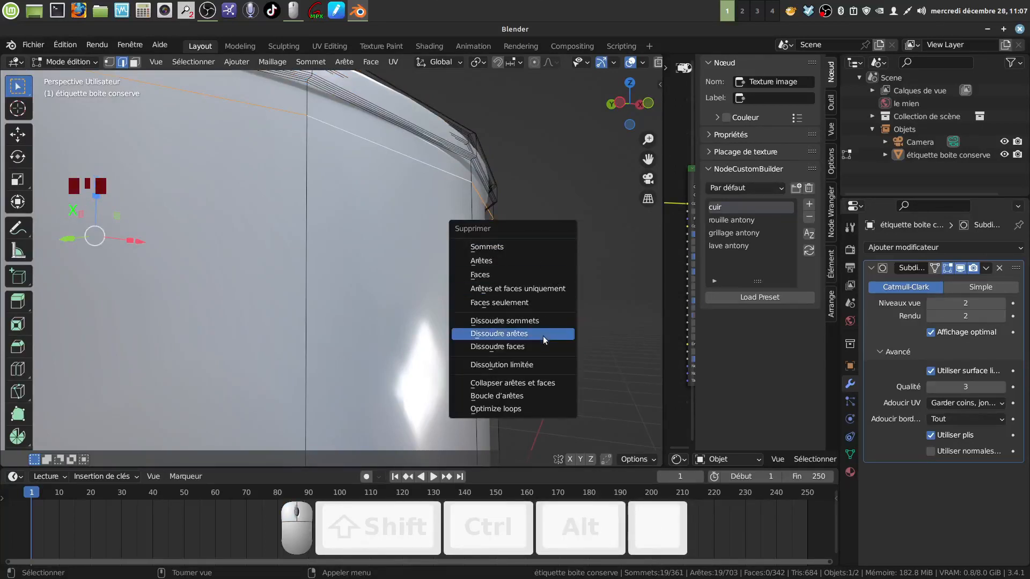
{"action": "left_click", "coordinate": [539, 334]}
{"action": "scroll", "coordinate": [421, 168], "scroll_direction": "down", "scroll_amount": 2}
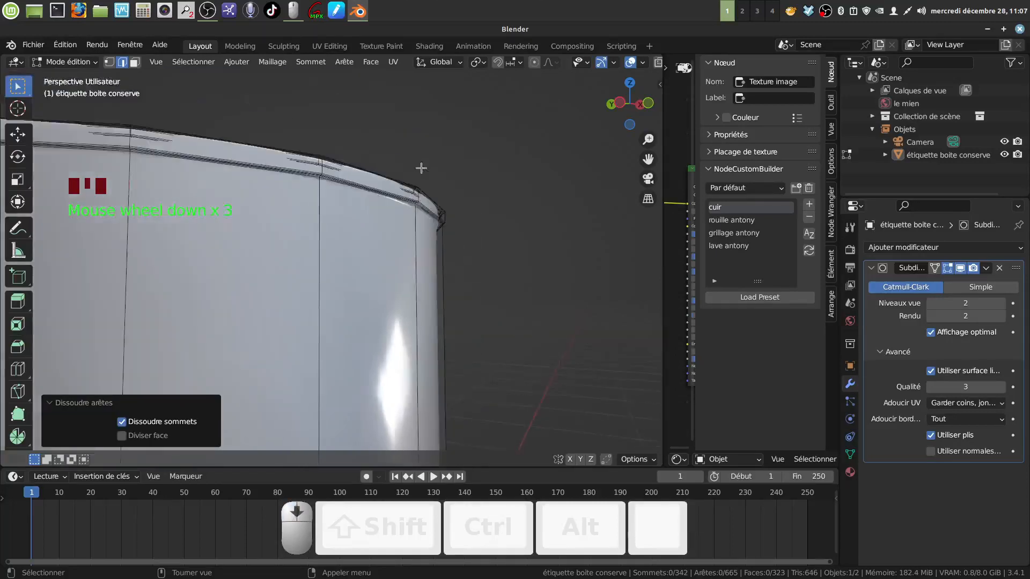
{"action": "key", "text": "Tab"}
{"action": "middle_click_drag", "start_coordinate": [404, 204], "coordinate": [401, 250]}
{"action": "scroll", "coordinate": [310, 373], "scroll_direction": "down", "scroll_amount": 5}
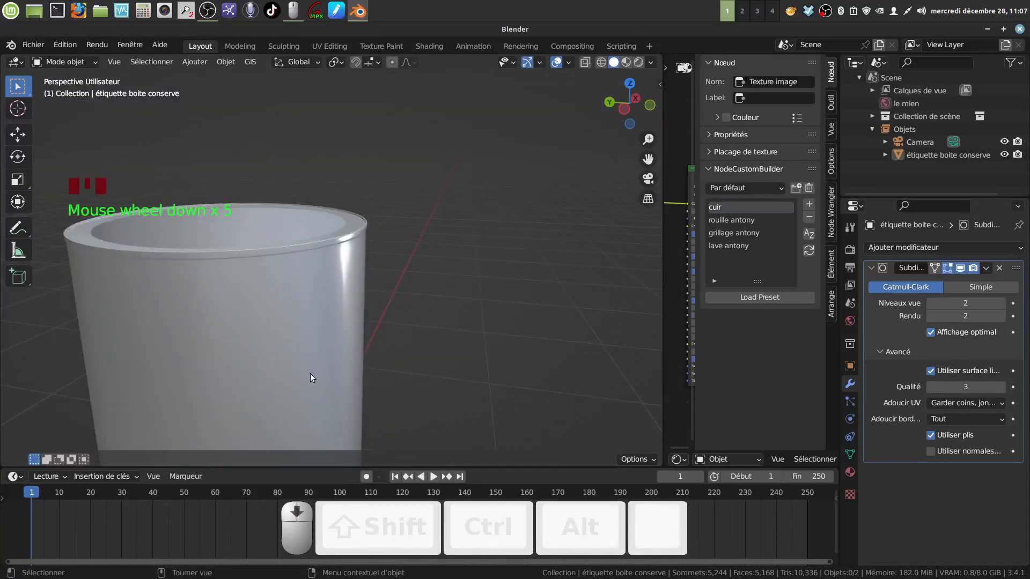
Disable the subdivision modifier's viewport display and enter Edit Mode at the can's bottom edge
{"action": "middle_click_drag", "start_coordinate": [345, 398], "coordinate": [346, 129], "text": "shift"}
{"action": "scroll", "coordinate": [382, 313], "scroll_direction": "up", "scroll_amount": 1}
{"action": "middle_click_drag", "start_coordinate": [382, 313], "coordinate": [399, 217], "text": "shift"}
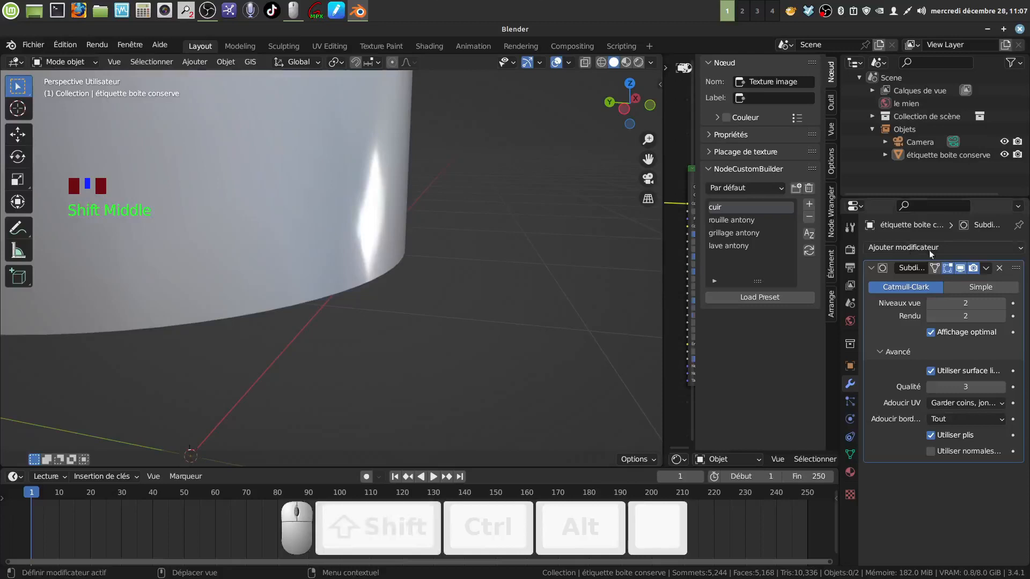
{"action": "left_click", "coordinate": [961, 270]}
{"action": "scroll", "coordinate": [456, 346], "scroll_direction": "up", "scroll_amount": 2}
{"action": "middle_click_drag", "start_coordinate": [388, 290], "coordinate": [409, 258], "text": "shift"}
{"action": "key", "text": "Tab"}
{"action": "scroll", "coordinate": [403, 304], "scroll_direction": "up", "scroll_amount": 1}
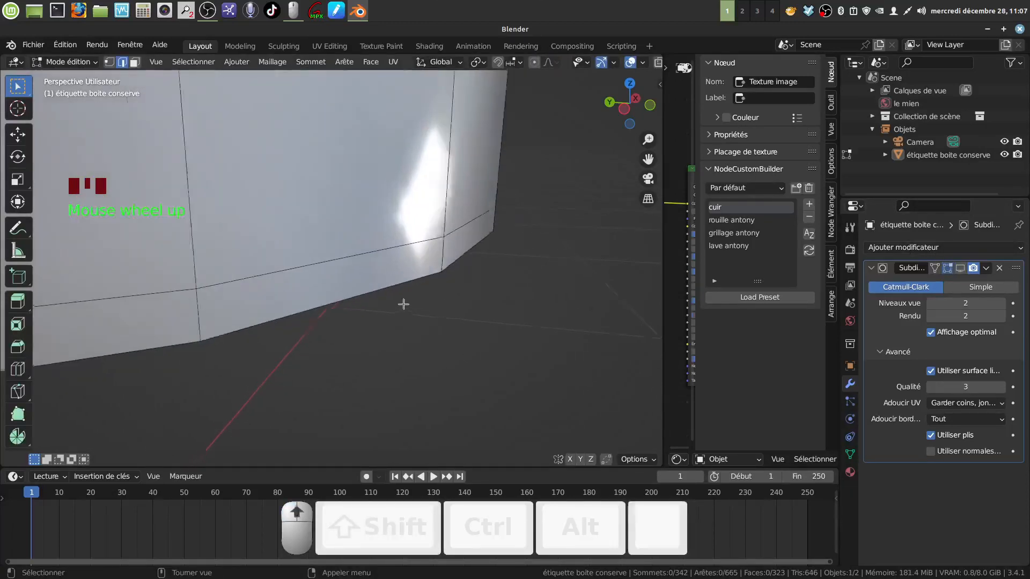
Extrude the can's bottom edge loop and scale it outward to 1.004
{"action": "middle_click_drag", "start_coordinate": [403, 305], "coordinate": [402, 304]}
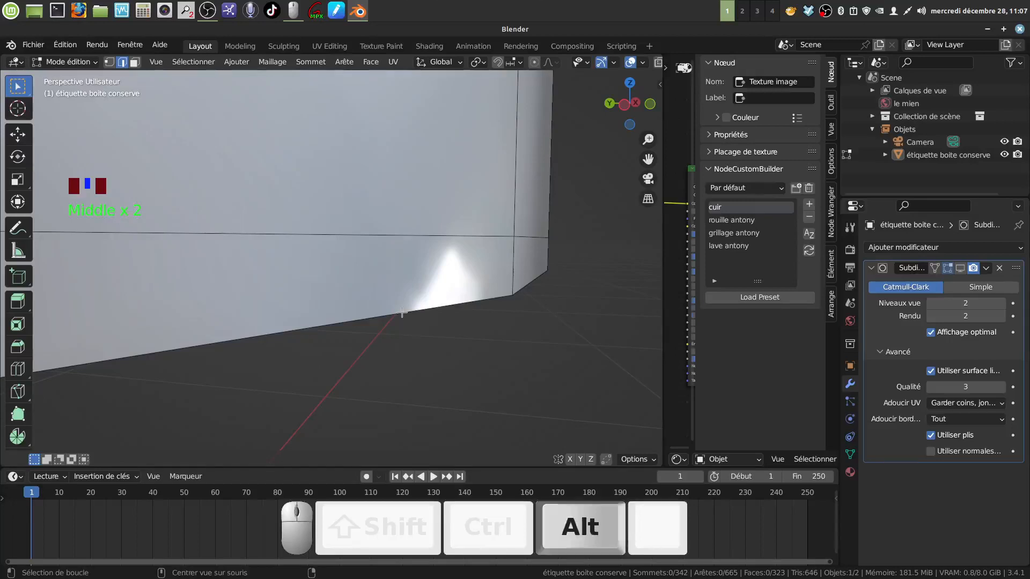
{"action": "left_click", "coordinate": [403, 312], "text": "alt"}
{"action": "middle_click_drag", "start_coordinate": [403, 312], "coordinate": [440, 310]}
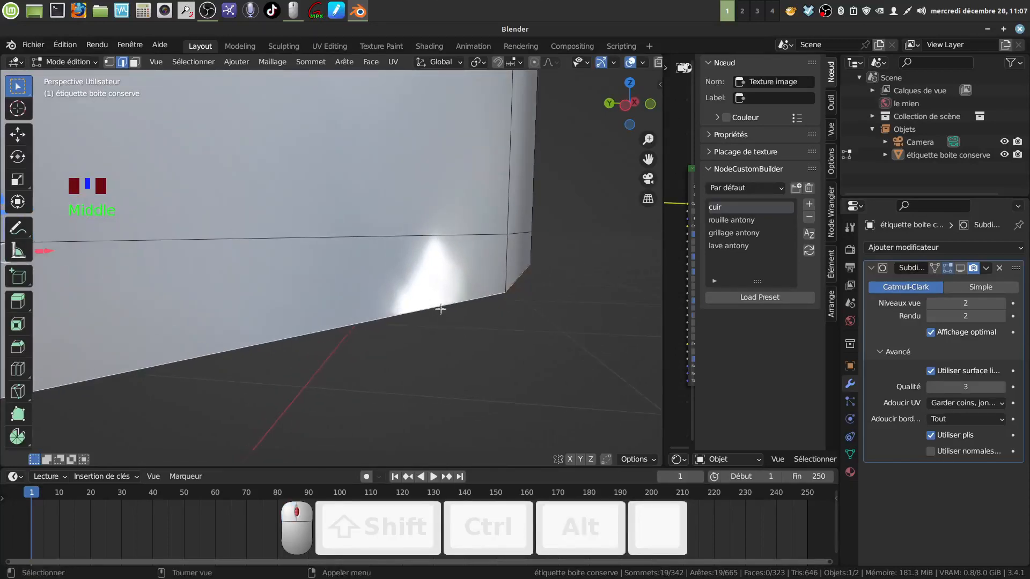
{"action": "key", "text": "s"}
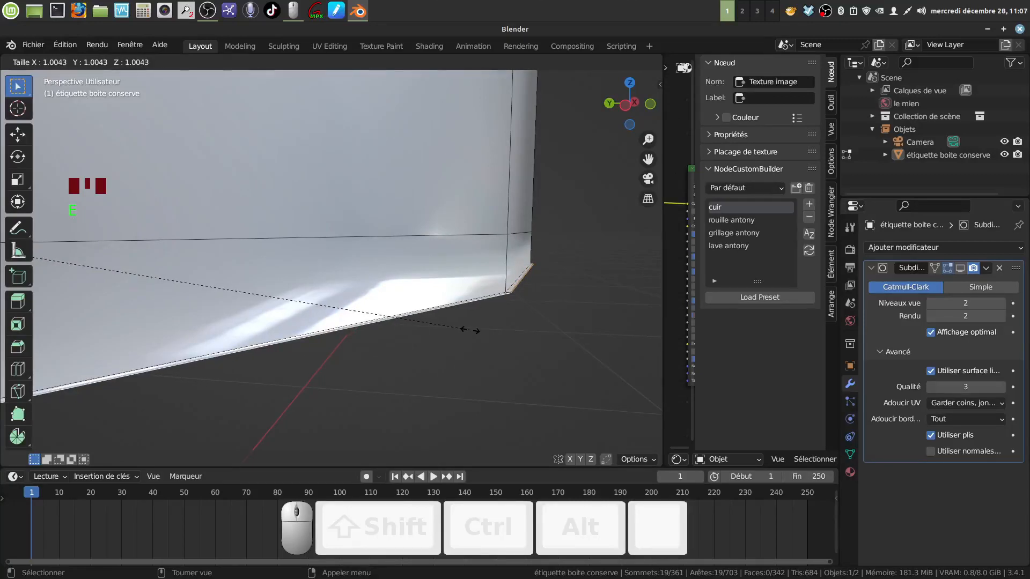
{"action": "left_click", "coordinate": [472, 329]}
Extrude the widened bottom loop in place and lower the new loop about 0.0094 m along Z
{"action": "scroll", "coordinate": [474, 329], "scroll_direction": "down", "scroll_amount": 2}
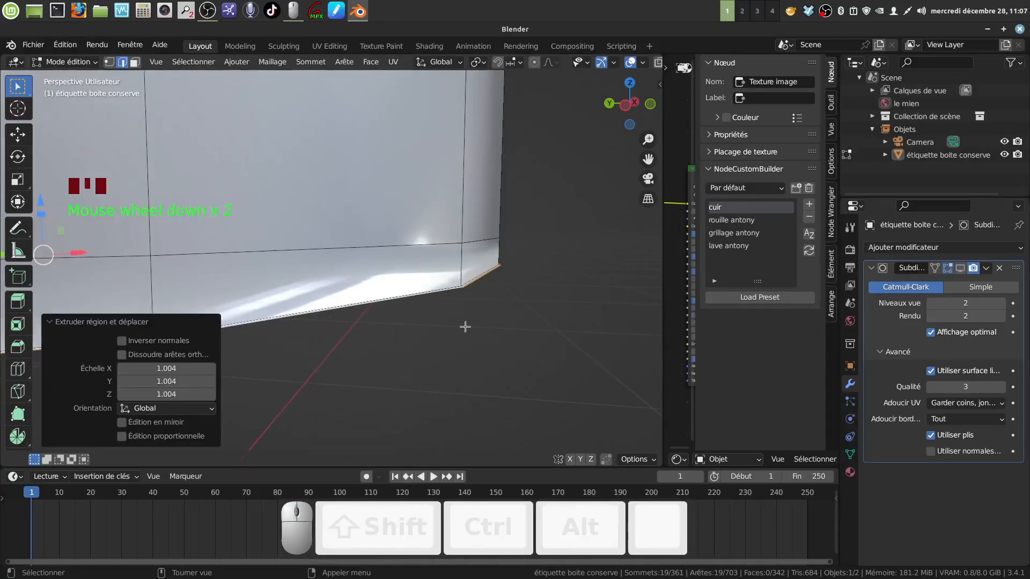
{"action": "middle_click_drag", "start_coordinate": [405, 340], "coordinate": [383, 340], "text": "shift"}
{"action": "key", "text": "e"}
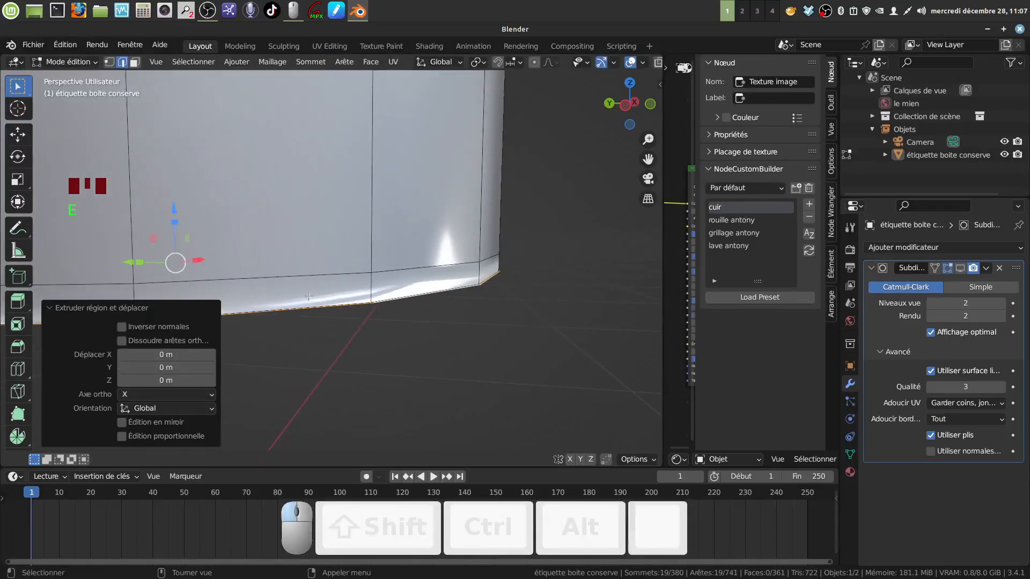
{"action": "left_click_drag", "start_coordinate": [179, 215], "coordinate": [176, 217]}
Extrude the lowered bottom loop and scale it inward to 0.991
{"action": "scroll", "coordinate": [441, 344], "scroll_direction": "up", "scroll_amount": 5}
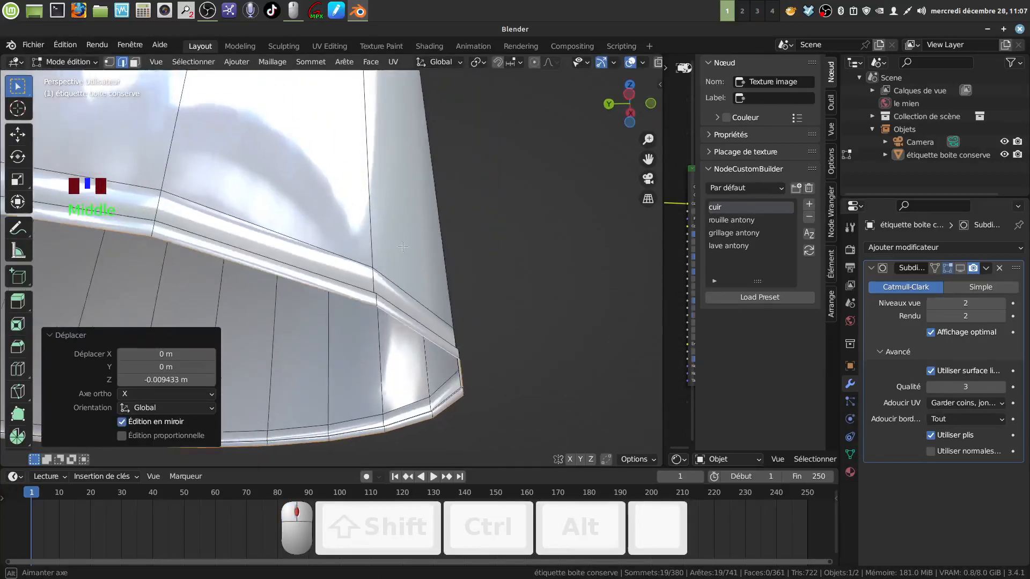
{"action": "middle_click_drag", "start_coordinate": [441, 344], "coordinate": [441, 343]}
{"action": "key", "text": "e"}
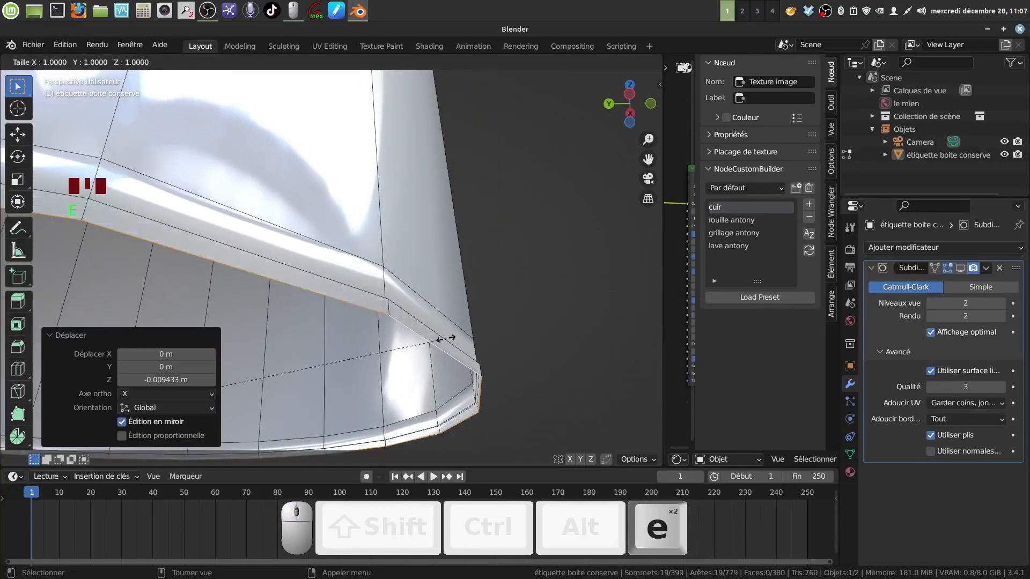
{"action": "left_click", "coordinate": [441, 339]}
{"action": "middle_click_drag", "start_coordinate": [441, 339], "coordinate": [477, 357]}
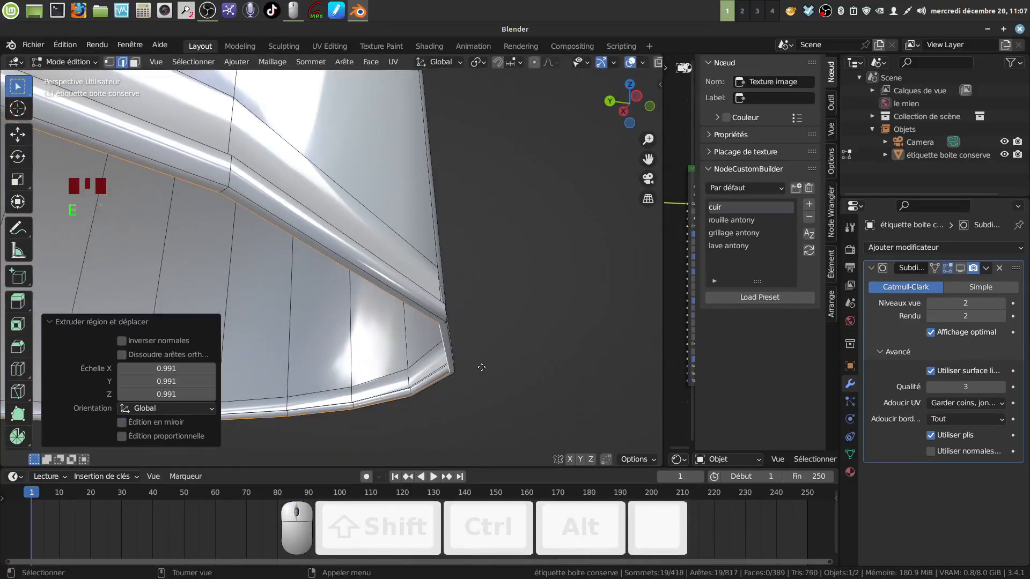
Extrude the bottom rim's inner edge loop in place and raise the new loop about 0.0112 m along Z
{"action": "key", "text": "Escape"}
{"action": "scroll", "coordinate": [482, 367], "scroll_direction": "down", "scroll_amount": 4}
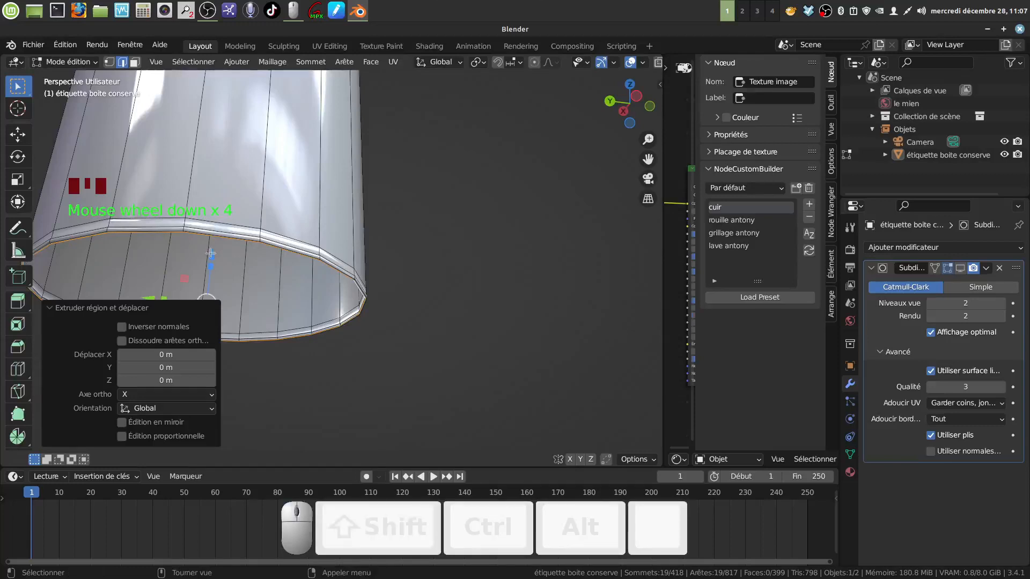
{"action": "left_click_drag", "start_coordinate": [211, 254], "coordinate": [210, 254]}
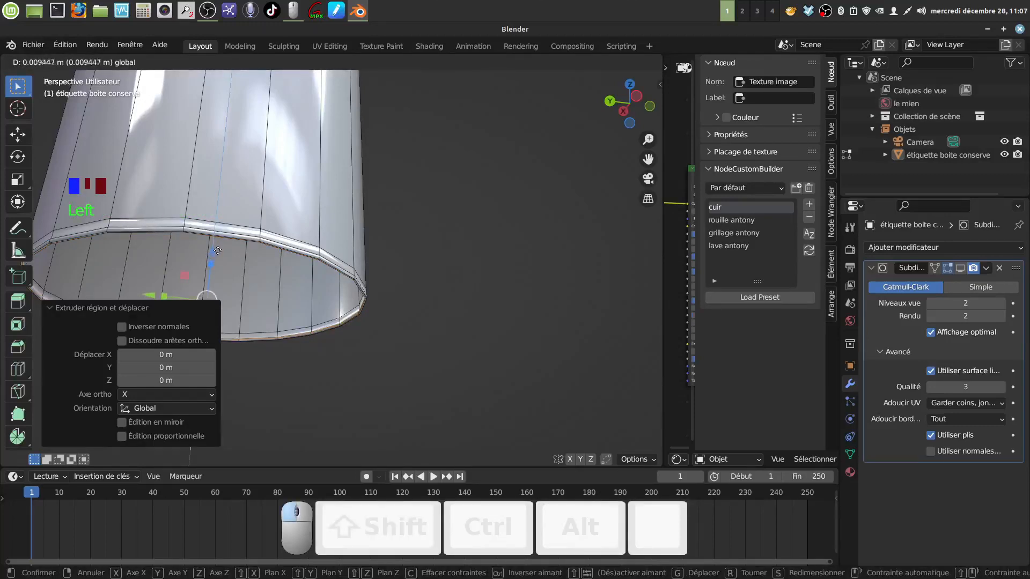
{"action": "left_click_drag", "start_coordinate": [217, 250], "coordinate": [217, 251]}
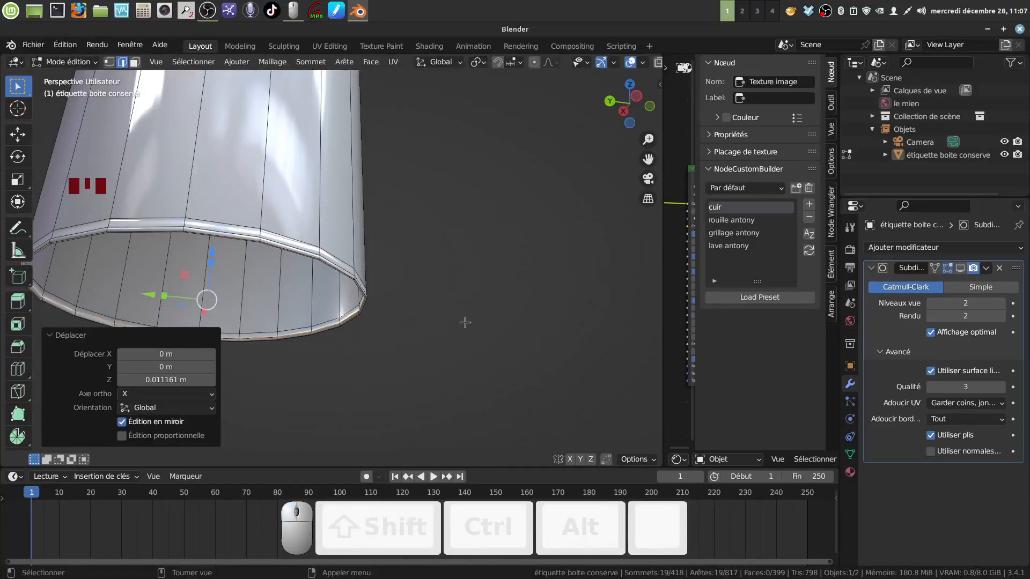
Extrude the raised bottom loop inward twice, scaling the first new ring to 0.707 and the second to 0.146
{"action": "key", "text": "e"}
{"action": "key", "text": "s"}
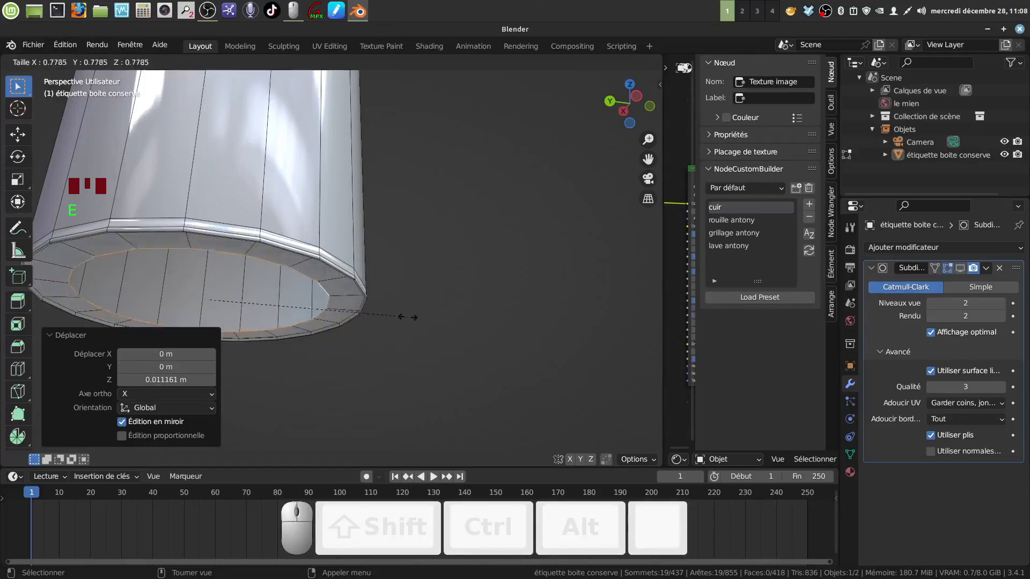
{"action": "left_click", "coordinate": [389, 319]}
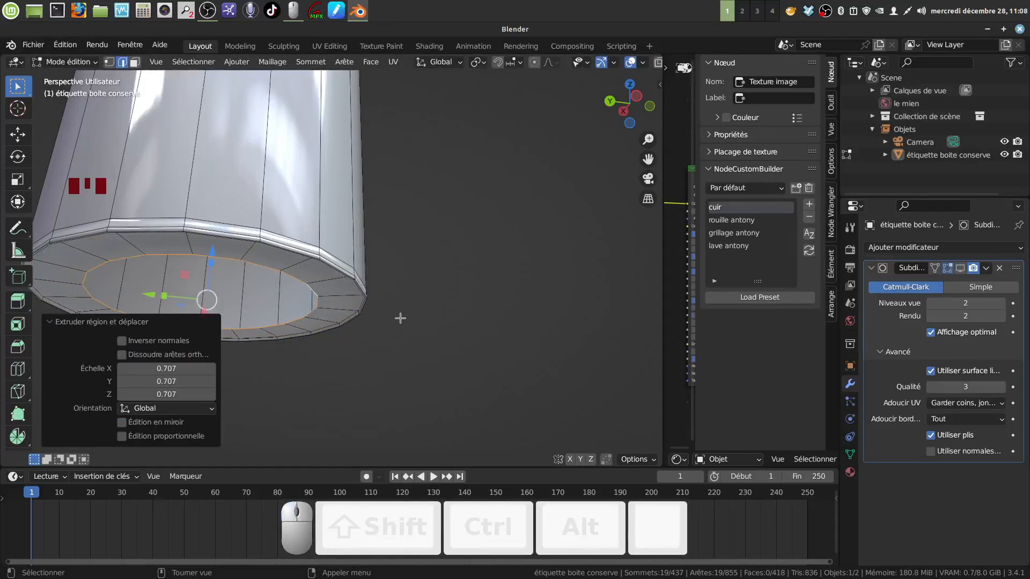
{"action": "key", "text": "e"}
{"action": "key", "text": "s"}
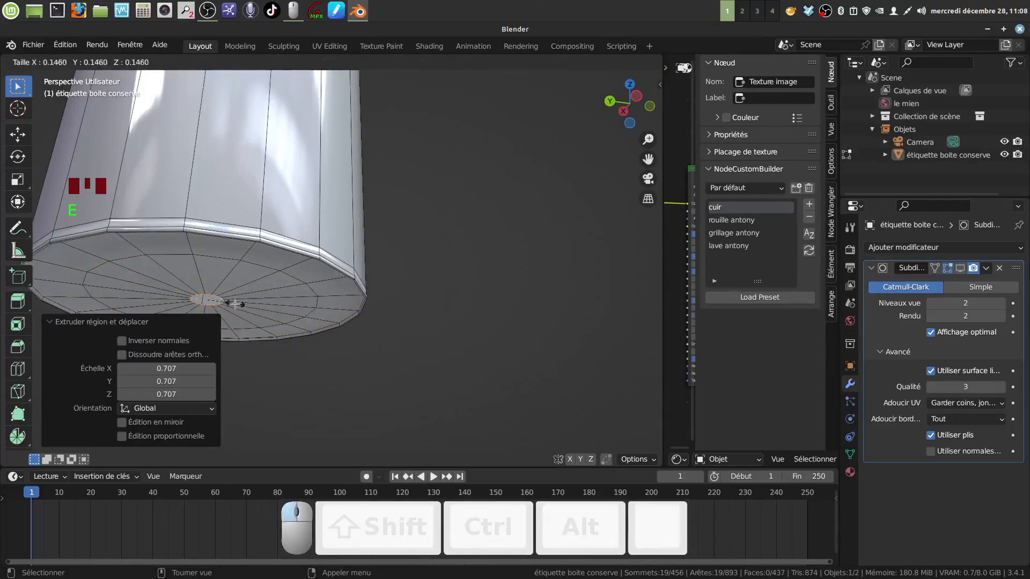
{"action": "left_click", "coordinate": [235, 304]}
Extrude the small central ring of the can's bottom and scale it to 0 to close the base
{"action": "key", "text": "e"}
{"action": "key", "text": "s"}
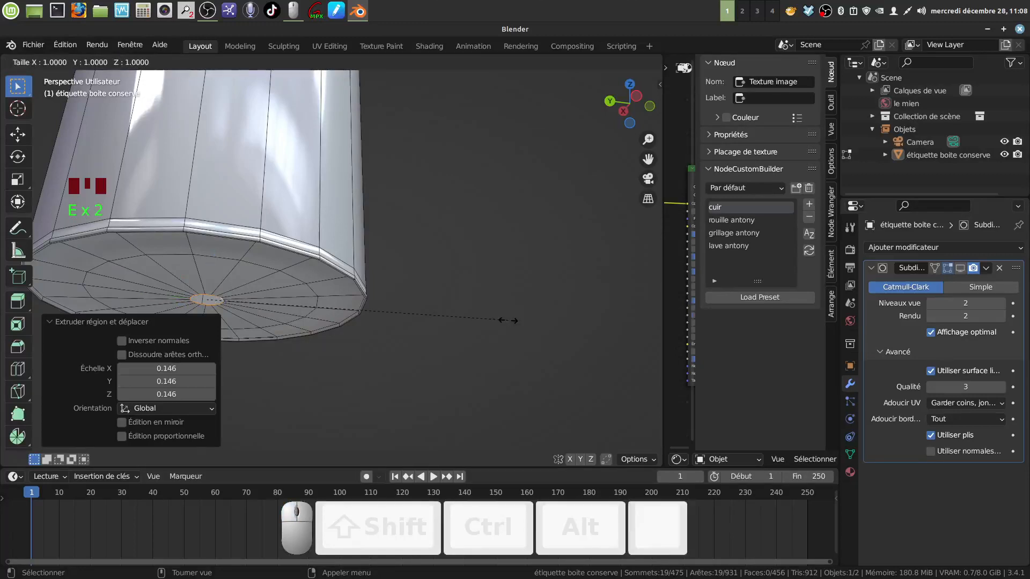
{"action": "key", "text": "0"}
{"action": "left_click", "coordinate": [508, 321]}
Select the can's entire mesh and merge its overlapping vertices by distance
{"action": "middle_click_drag", "start_coordinate": [427, 318], "coordinate": [398, 338]}
{"action": "scroll", "coordinate": [384, 368], "scroll_direction": "up", "scroll_amount": 2}
{"action": "middle_click_drag", "start_coordinate": [386, 374], "coordinate": [445, 282], "text": "shift"}
{"action": "scroll", "coordinate": [445, 282], "scroll_direction": "down", "scroll_amount": 2}
{"action": "key", "text": "a"}
{"action": "key", "text": "a"}
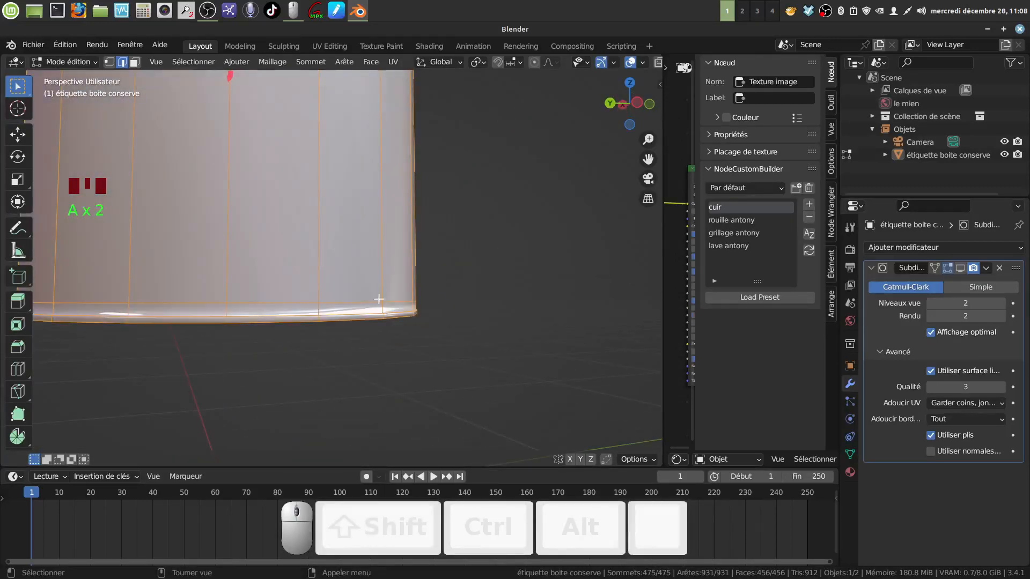
{"action": "left_click", "coordinate": [275, 62]}
{"action": "mouse_move", "coordinate": [303, 355]}
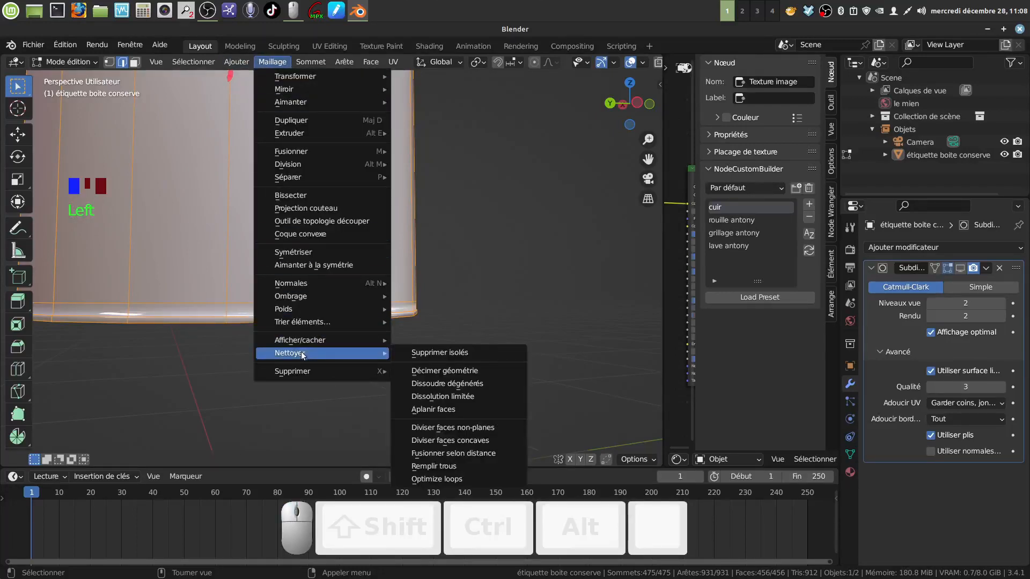
{"action": "left_click", "coordinate": [485, 453]}
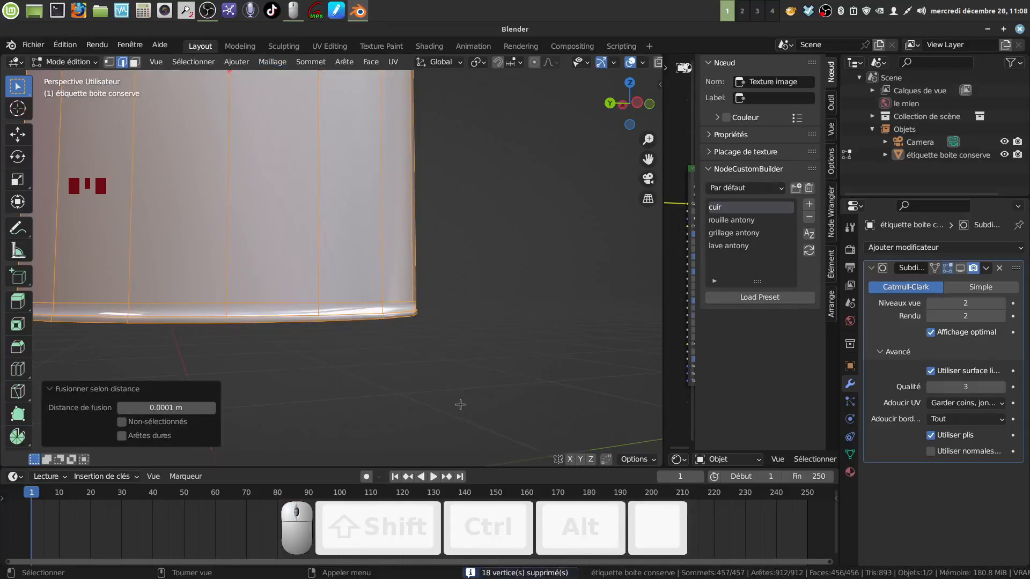
Select the five edge loops of the can's bottom rim and bevel them with two segments and a width of about 0.0008 m
{"action": "scroll", "coordinate": [444, 384], "scroll_direction": "up", "scroll_amount": 2}
{"action": "middle_click_drag", "start_coordinate": [443, 384], "coordinate": [364, 278]}
{"action": "scroll", "coordinate": [417, 313], "scroll_direction": "up", "scroll_amount": 4}
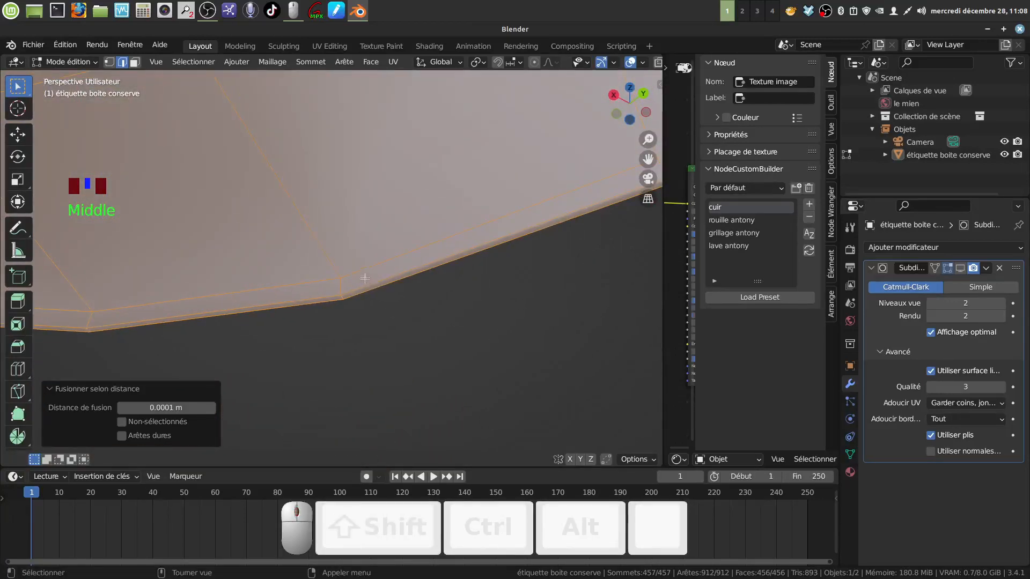
{"action": "left_click", "coordinate": [360, 268], "text": "alt"}
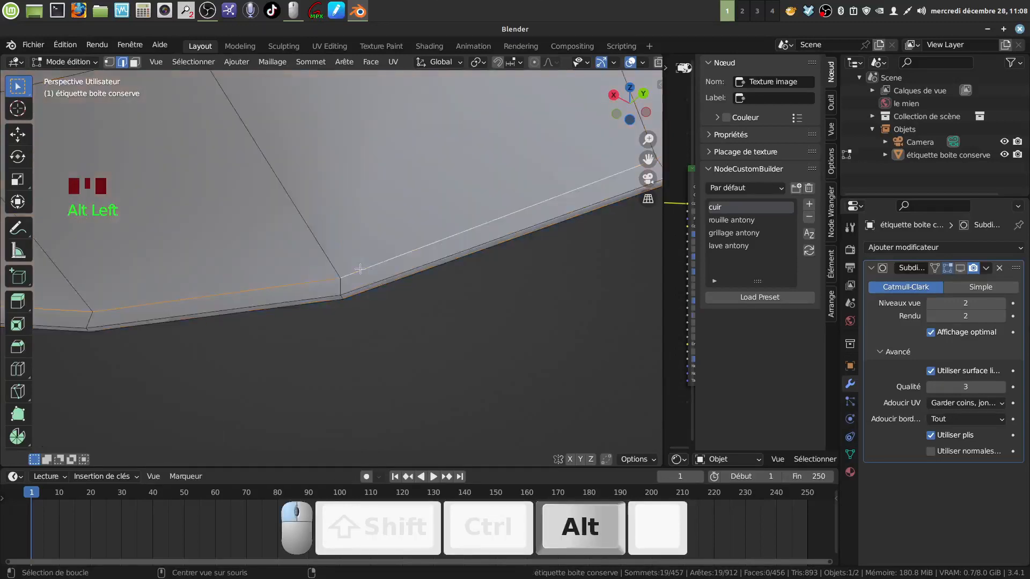
{"action": "key", "text": "Delete"}
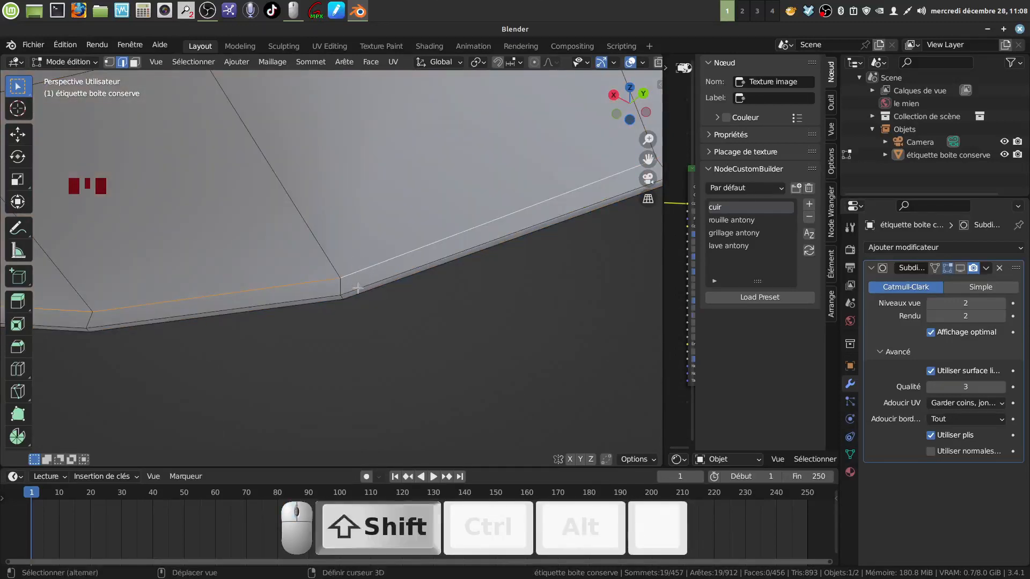
{"action": "left_click", "coordinate": [360, 291], "text": "alt+shift"}
{"action": "left_click", "coordinate": [366, 294], "text": "alt+shift"}
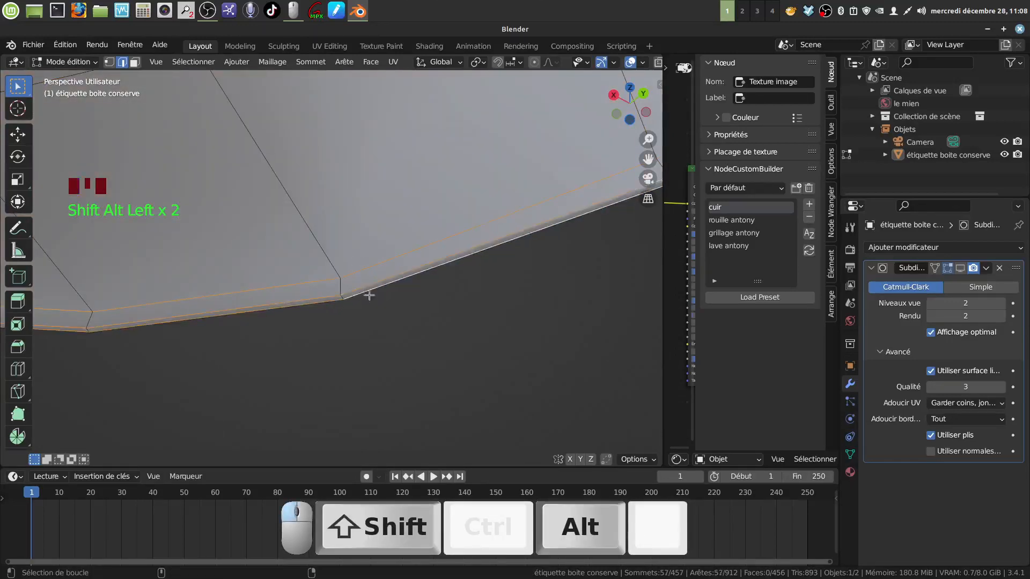
{"action": "middle_click_drag", "start_coordinate": [368, 295], "coordinate": [277, 325]}
{"action": "left_click", "coordinate": [222, 297], "text": "alt+shift"}
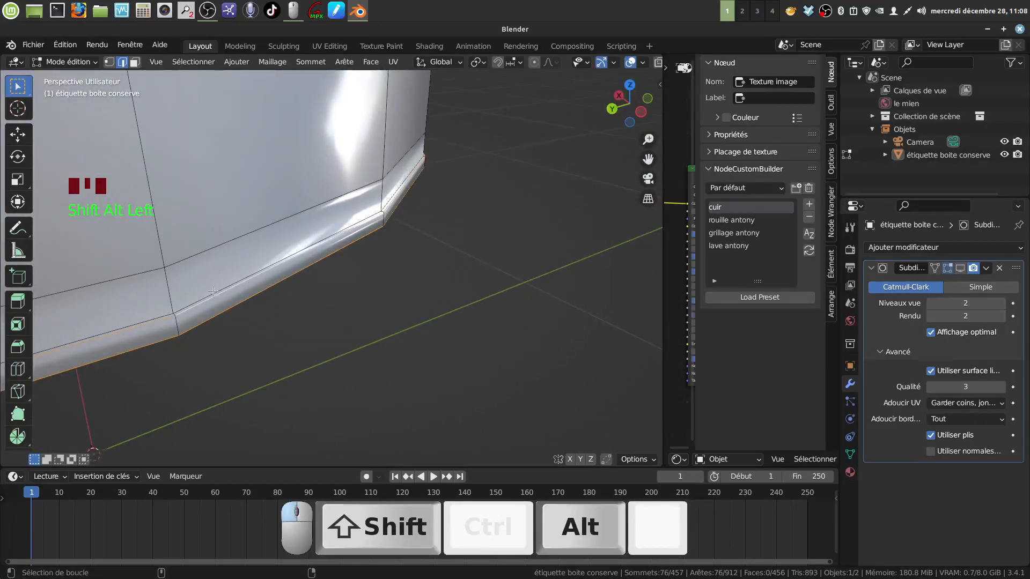
{"action": "left_click", "coordinate": [211, 292], "text": "alt+shift"}
{"action": "middle_click_drag", "start_coordinate": [211, 292], "coordinate": [321, 289], "text": "shift"}
{"action": "scroll", "coordinate": [327, 287], "scroll_direction": "up", "scroll_amount": 1}
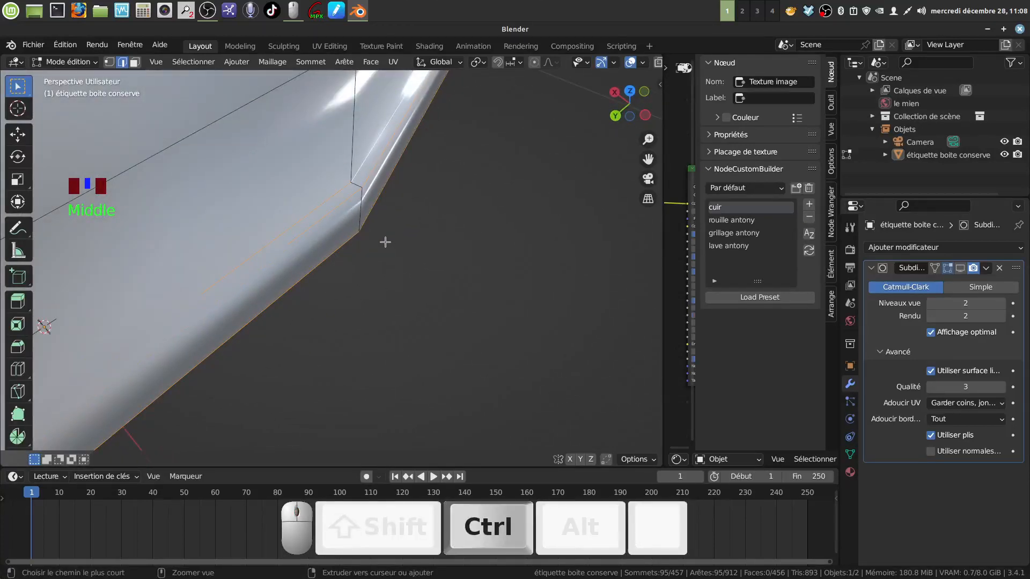
{"action": "key", "text": "ctrl+b"}
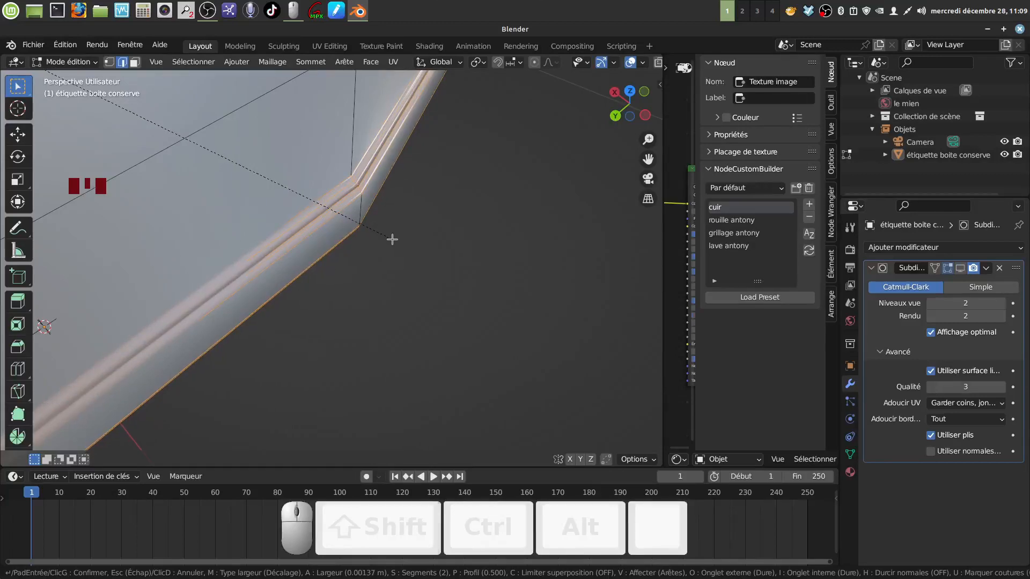
{"action": "key", "text": "shift"}
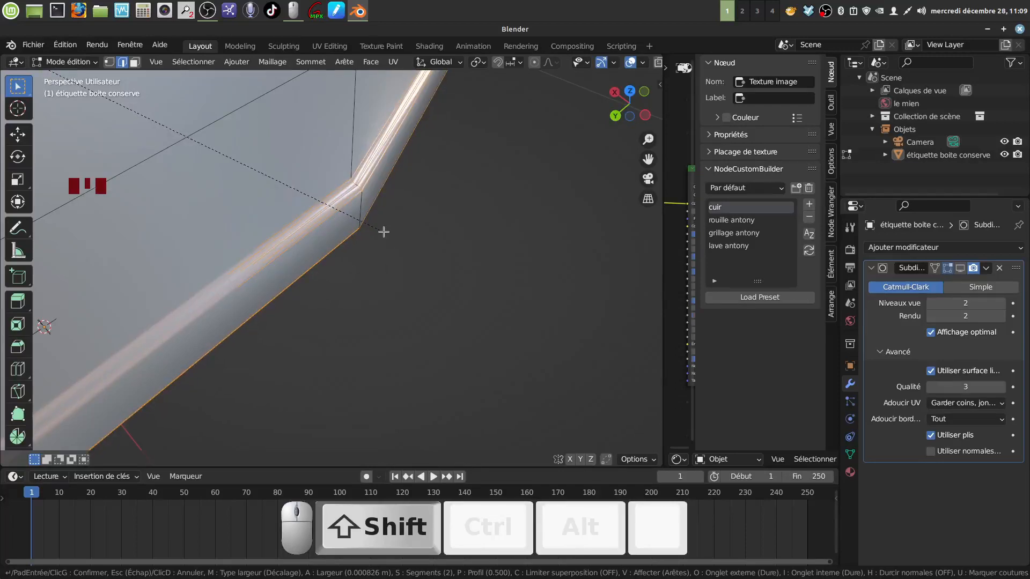
{"action": "left_click", "coordinate": [384, 232]}
Dissolve the edge loop just above the bevelled bottom rim
{"action": "middle_click_drag", "start_coordinate": [392, 234], "coordinate": [366, 273]}
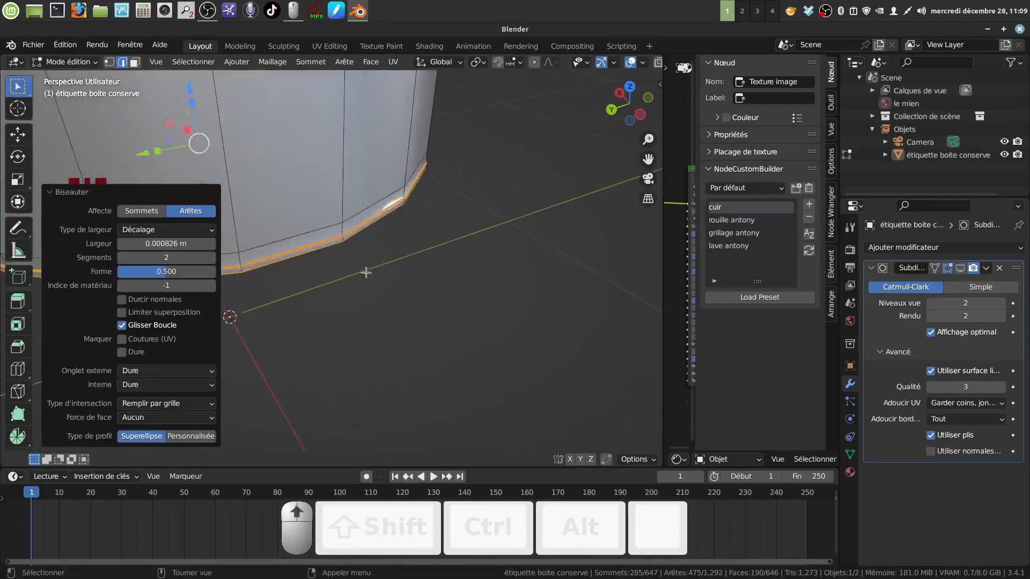
{"action": "left_click", "coordinate": [365, 214], "text": "alt"}
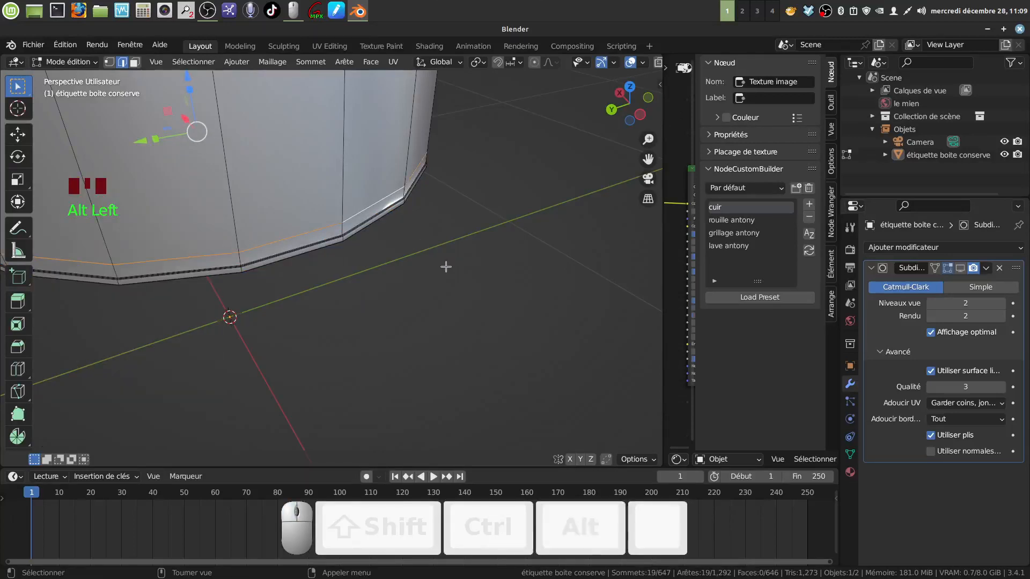
{"action": "key", "text": "x"}
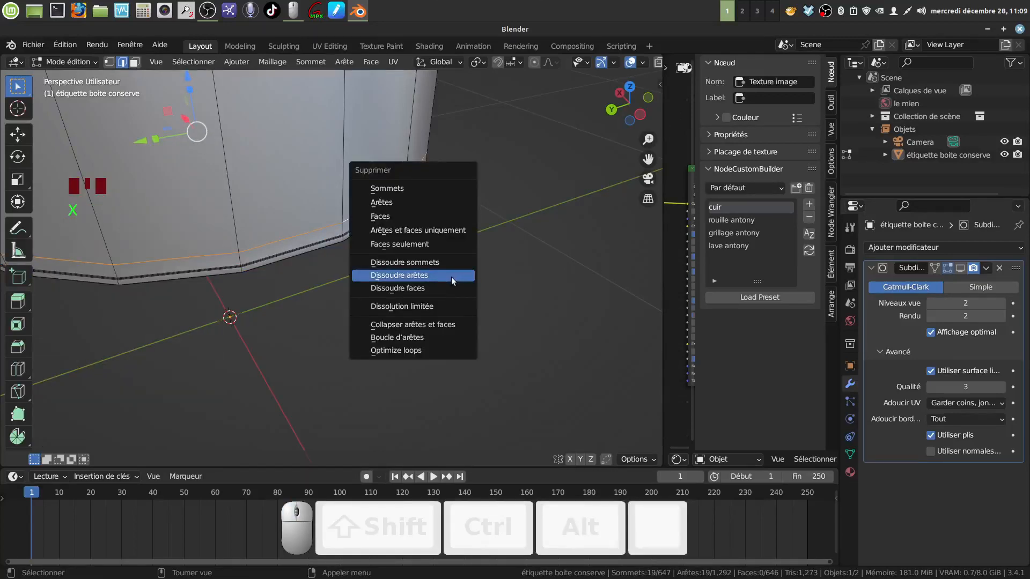
{"action": "left_click", "coordinate": [452, 277]}
Return to Object Mode and turn on the subdivision modifier's viewport display to inspect the smoothed can
{"action": "scroll", "coordinate": [372, 309], "scroll_direction": "down", "scroll_amount": 4}
{"action": "scroll", "coordinate": [371, 305], "scroll_direction": "down", "scroll_amount": 5}
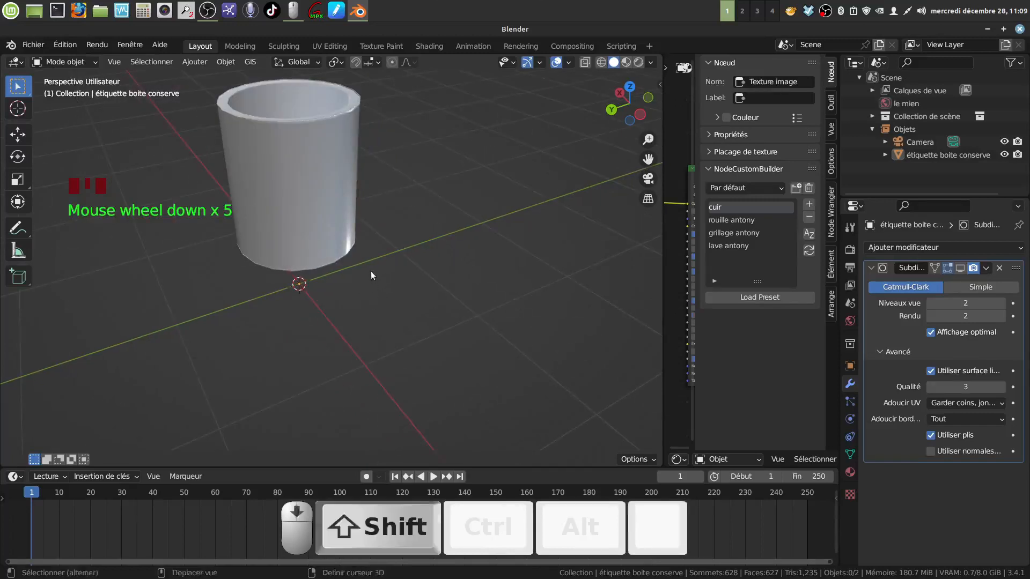
{"action": "middle_click_drag", "start_coordinate": [371, 272], "coordinate": [417, 283], "text": "shift"}
{"action": "left_click", "coordinate": [959, 268]}
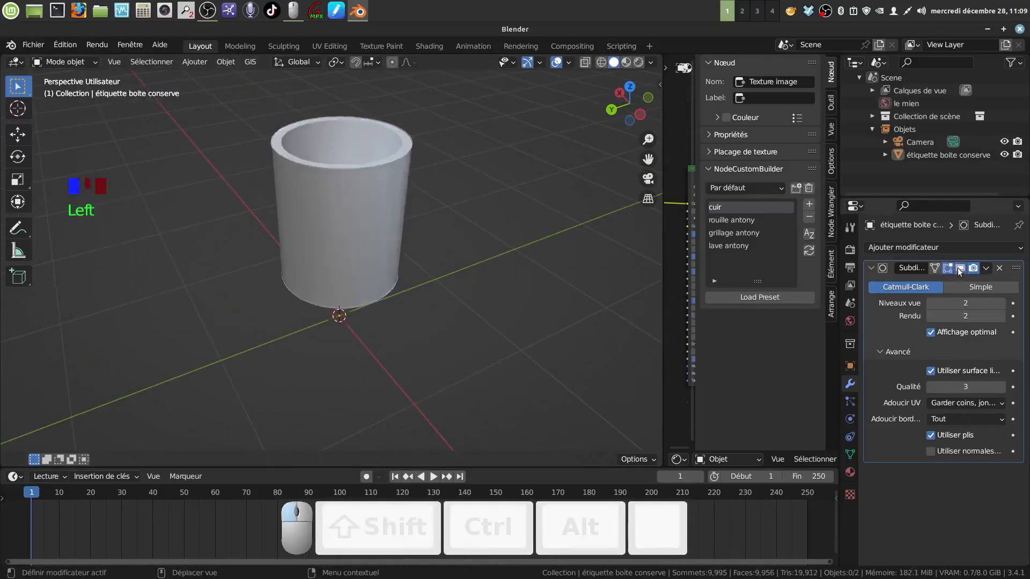
{"action": "middle_click_drag", "start_coordinate": [424, 343], "coordinate": [414, 197]}
{"action": "scroll", "coordinate": [377, 367], "scroll_direction": "up", "scroll_amount": 4}
Enter Edit Mode with face selection at the can's top rim and turn off the subdivision modifier's viewport display
{"action": "key", "text": "Tab"}
{"action": "scroll", "coordinate": [371, 334], "scroll_direction": "up", "scroll_amount": 2}
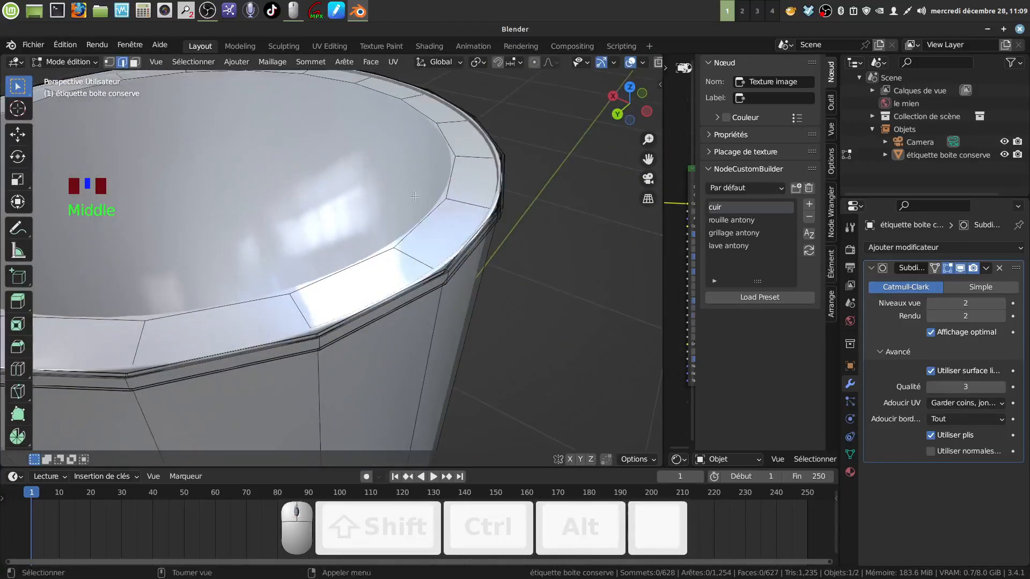
{"action": "left_click", "coordinate": [134, 62]}
{"action": "middle_click_drag", "start_coordinate": [301, 214], "coordinate": [411, 255]}
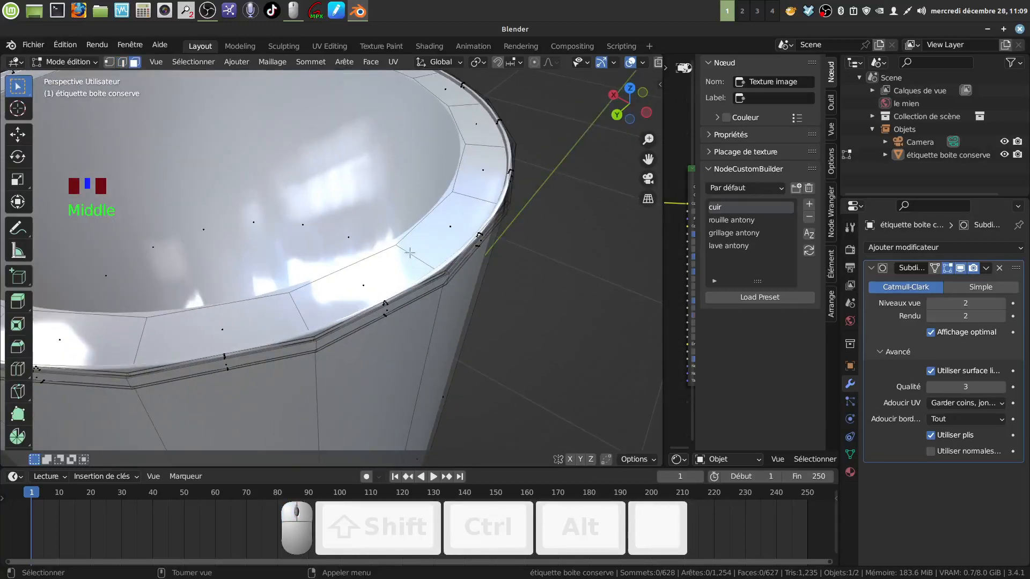
{"action": "left_click", "coordinate": [423, 268]}
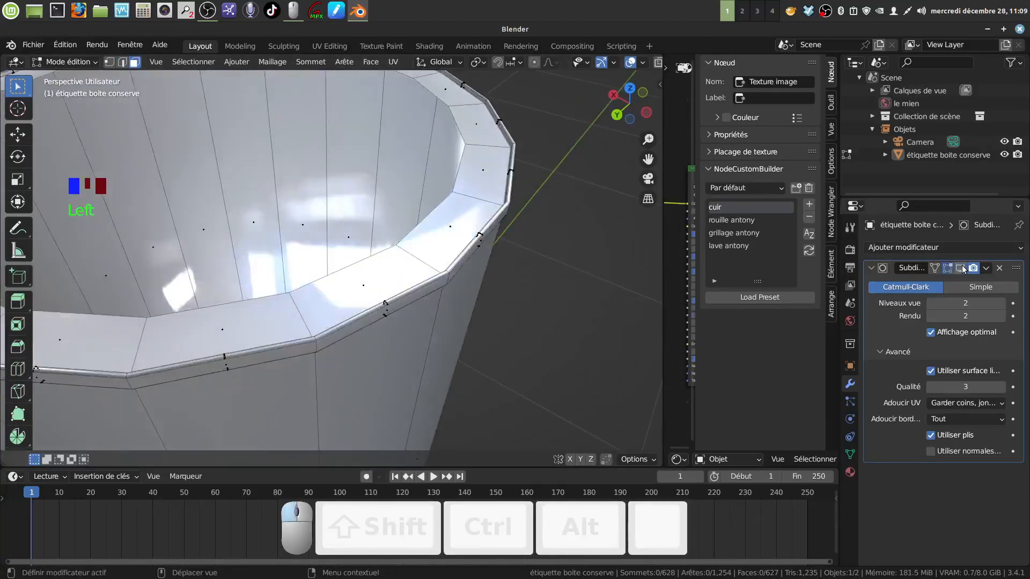
Select the flat ring of faces on top of the can and grow the selection outward over the metal rim down to the side wall
{"action": "left_click", "coordinate": [422, 257], "text": "alt"}
{"action": "mouse_move", "coordinate": [422, 257]}
{"action": "middle_mouse_down"}
{"action": "mouse_move", "coordinate": [495, 232]}
{"action": "mouse_move", "coordinate": [474, 276]}
{"action": "mouse_move", "coordinate": [416, 219]}
{"action": "mouse_move", "coordinate": [429, 231]}
{"action": "mouse_move", "coordinate": [446, 226]}
{"action": "mouse_move", "coordinate": [438, 247]}
{"action": "middle_mouse_up"}
{"action": "scroll", "coordinate": [459, 273], "scroll_direction": "up", "scroll_amount": 2}
{"action": "middle_click_drag", "start_coordinate": [464, 283], "coordinate": [469, 271]}
{"action": "key", "text": "ctrl+KP_Add"}
{"action": "key", "text": "ctrl+KP_Add"}
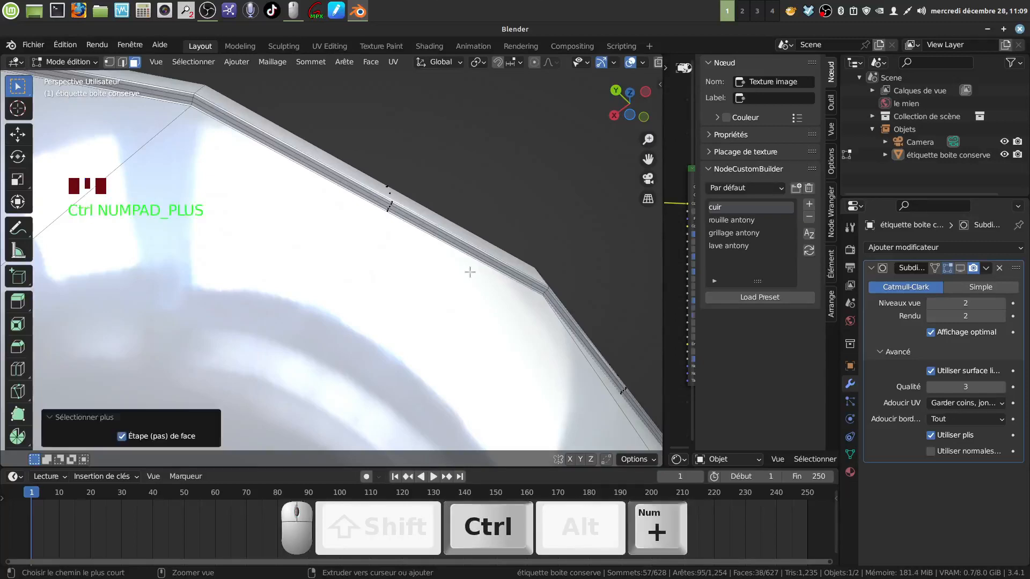
{"action": "key", "text": "ctrl+KP_Add"}
{"action": "key", "text": "ctrl+KP_Add"}
{"action": "key", "text": "ctrl+KP_Add"}
{"action": "key", "text": "ctrl+KP_Add"}
{"action": "key", "text": "ctrl+KP_Add"}
{"action": "key", "text": "ctrl+KP_Add"}
{"action": "key", "text": "ctrl+KP_Add"}
{"action": "key", "text": "ctrl+KP_Add"}
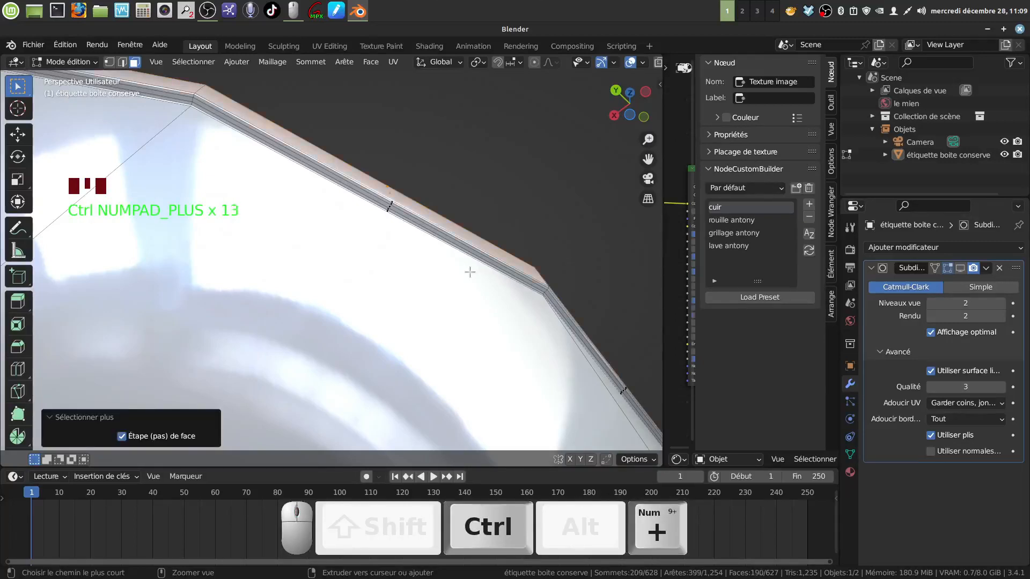
{"action": "key", "text": "ctrl+KP_Add"}
{"action": "key", "text": "ctrl+KP_Add"}
{"action": "key", "text": "ctrl+KP_Add"}
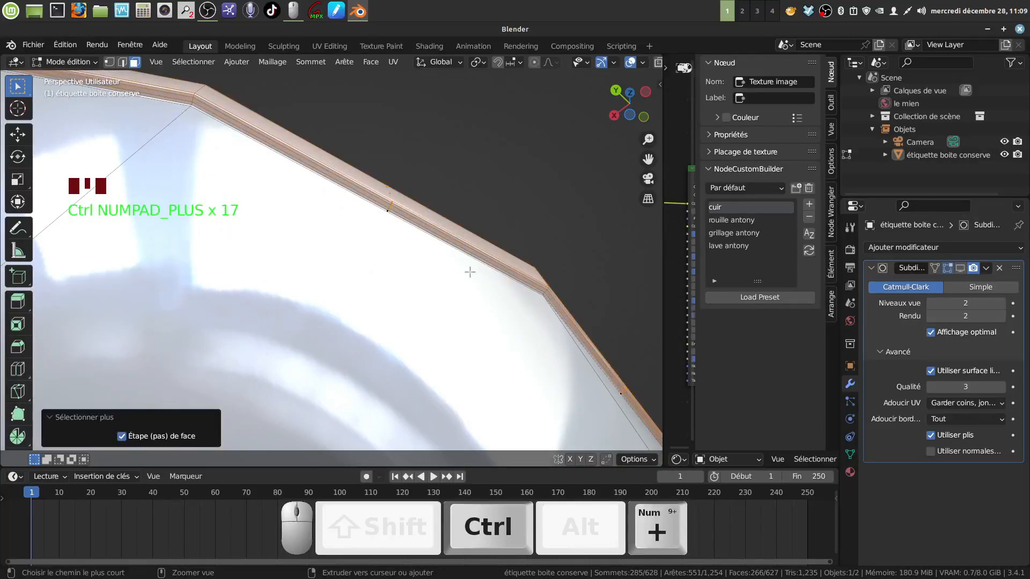
{"action": "scroll", "coordinate": [474, 282], "scroll_direction": "up", "scroll_amount": 2}
{"action": "scroll", "coordinate": [478, 285], "scroll_direction": "down", "scroll_amount": 3}
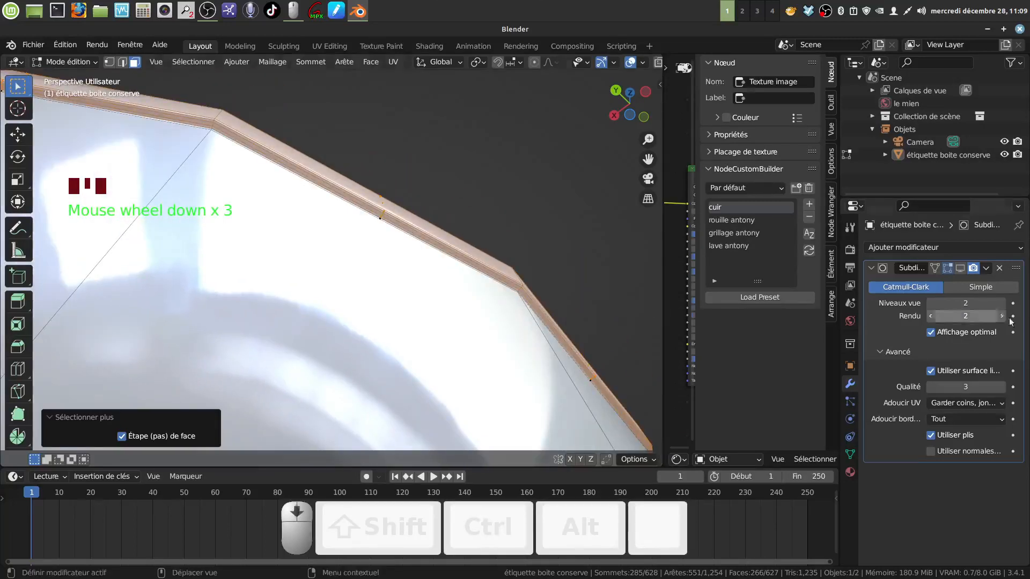
Add a second material slot to the can and create a new material in it
{"action": "left_click", "coordinate": [850, 472]}
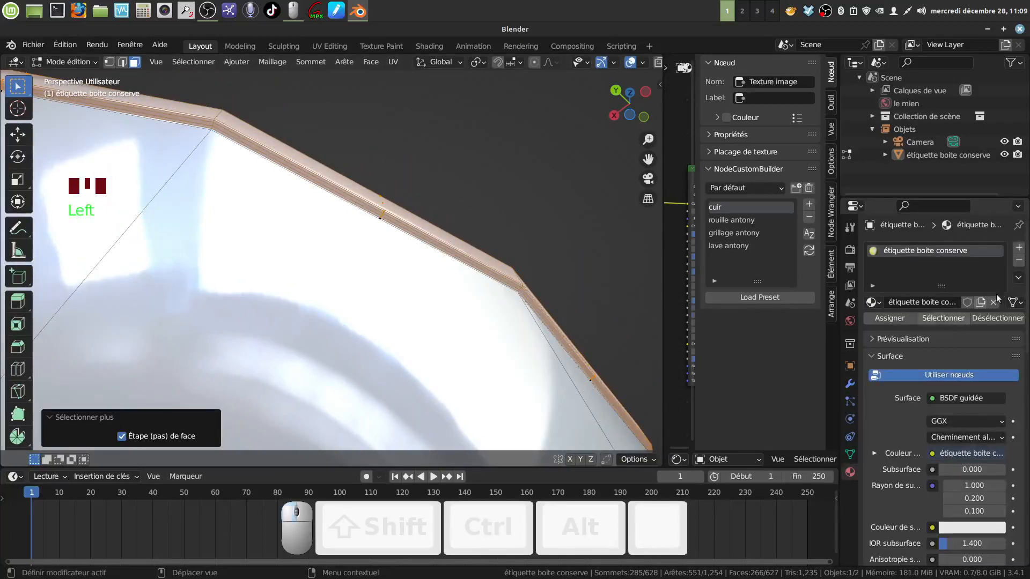
{"action": "left_click", "coordinate": [1019, 249]}
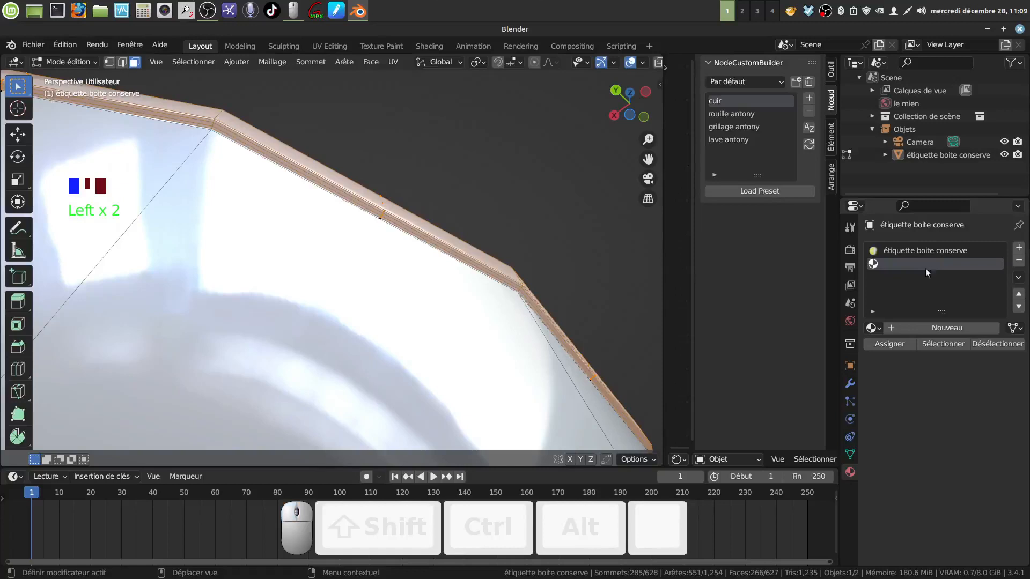
{"action": "left_click", "coordinate": [928, 327]}
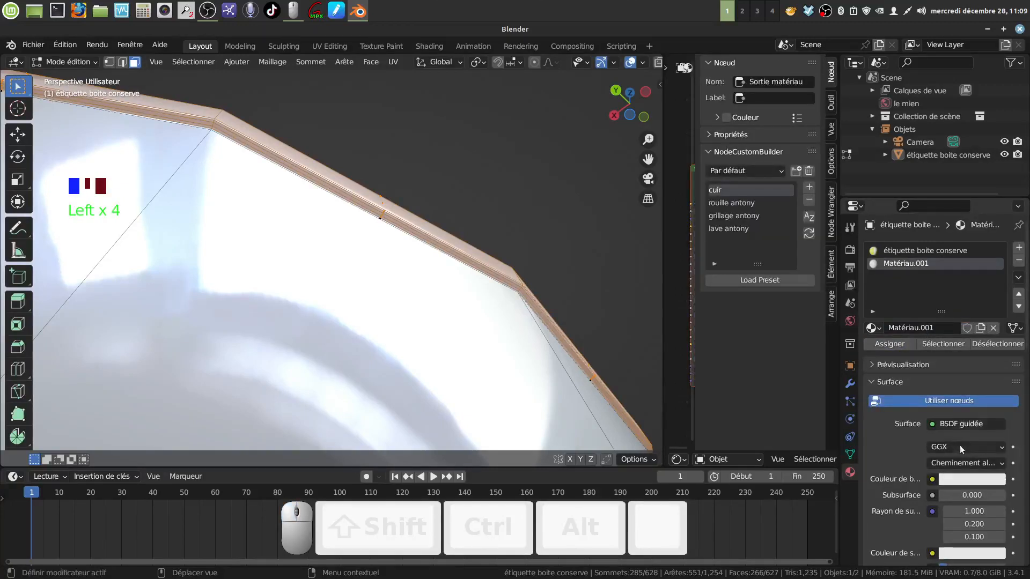
Set the new material's metallic to 1.000, its specular to about 0.032 and its roughness to about 0.119
{"action": "scroll", "coordinate": [932, 451], "scroll_direction": "down", "scroll_amount": 7}
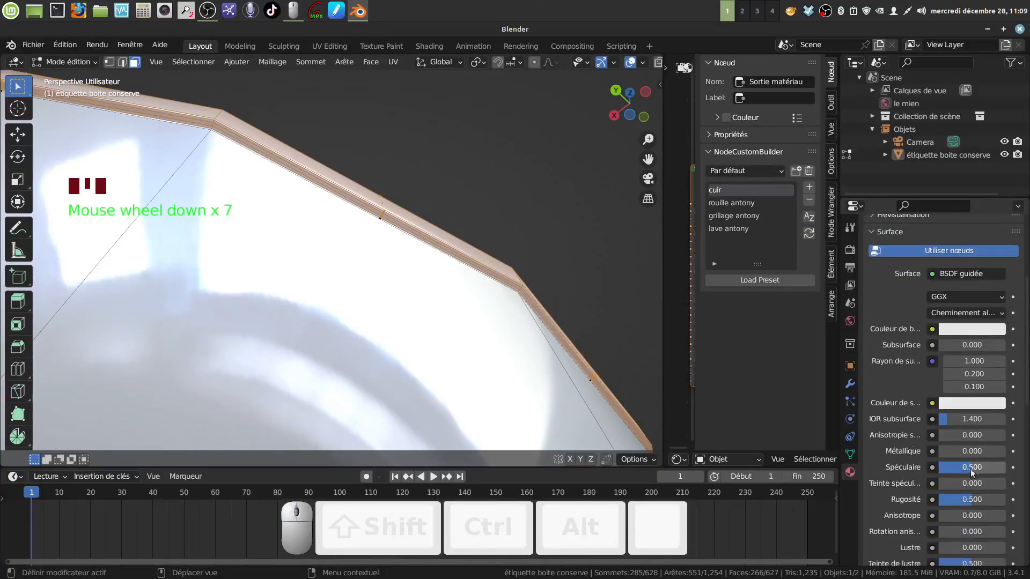
{"action": "left_click_drag", "start_coordinate": [970, 469], "coordinate": [1003, 452]}
{"action": "left_click_drag", "start_coordinate": [965, 500], "coordinate": [966, 500]}
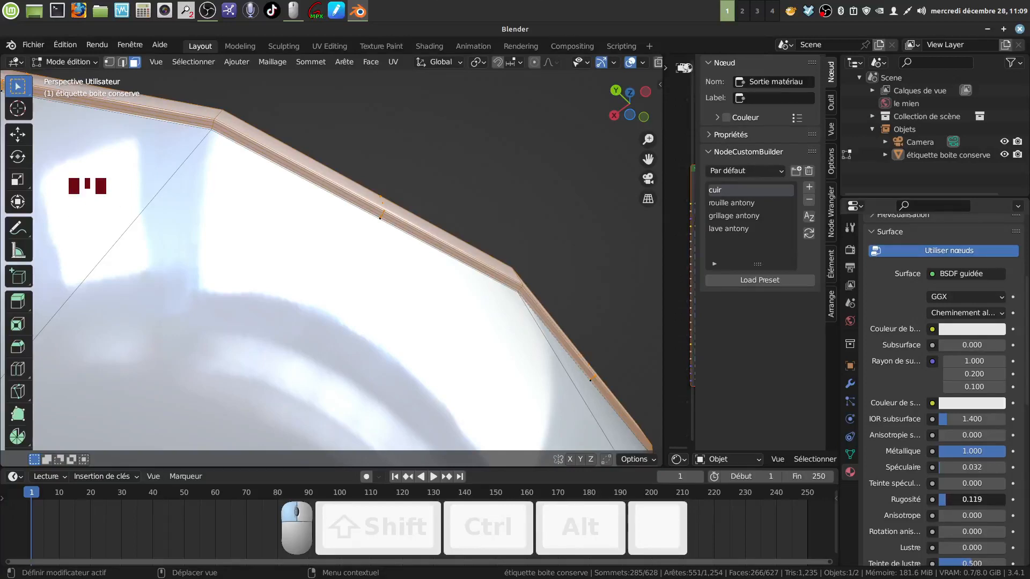
Set the new rim material's roughness to about 0.127
{"action": "left_click_drag", "start_coordinate": [972, 499], "coordinate": [973, 502]}
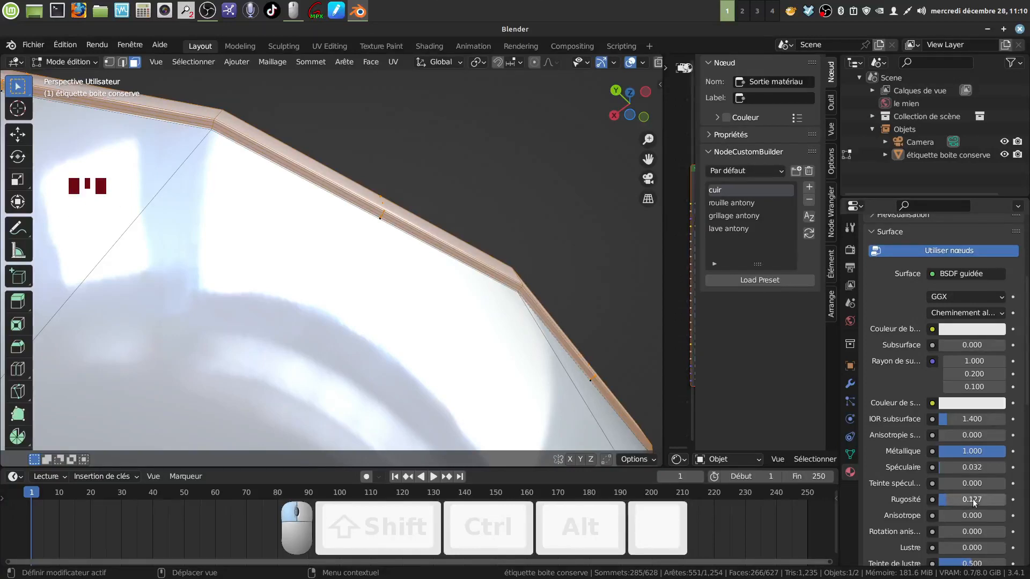
{"action": "scroll", "coordinate": [518, 357], "scroll_direction": "down", "scroll_amount": 4}
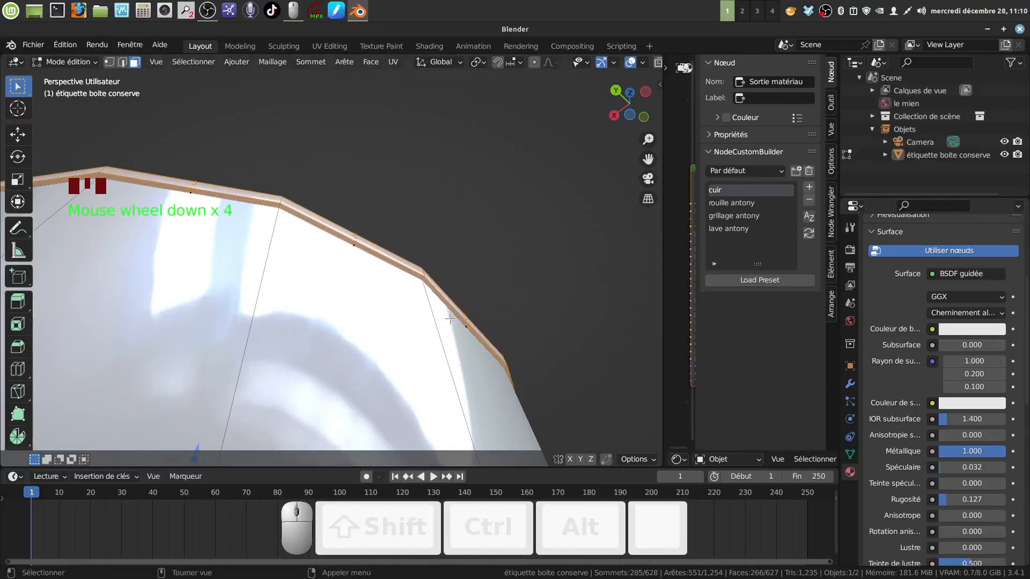
Clear the current selection and circle-select the small central disc of faces on the can's underside
{"action": "middle_click_drag", "start_coordinate": [517, 356], "coordinate": [460, 116]}
{"action": "scroll", "coordinate": [459, 117], "scroll_direction": "down", "scroll_amount": 2}
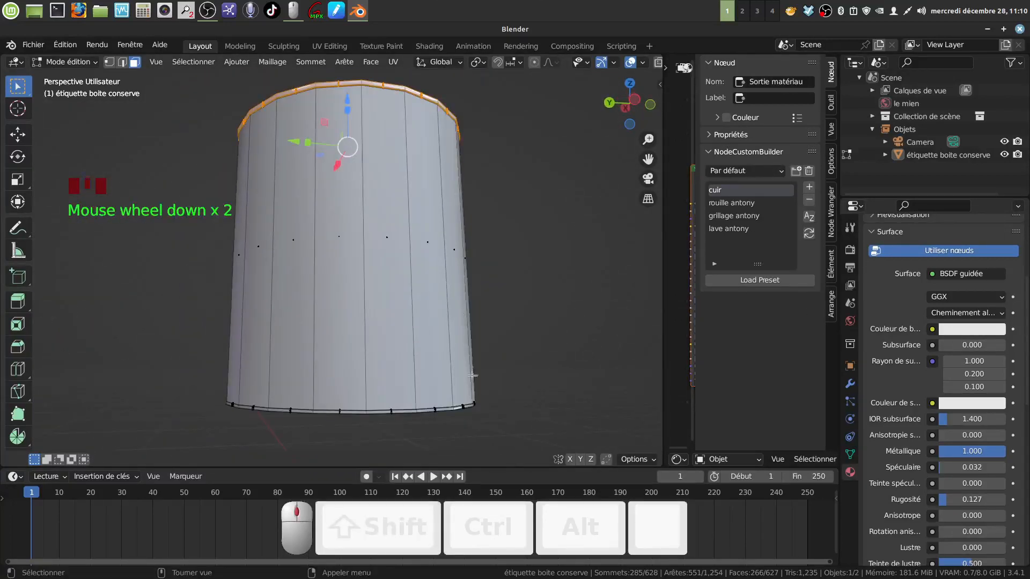
{"action": "middle_click_drag", "start_coordinate": [435, 424], "coordinate": [404, 376]}
{"action": "middle_click_drag", "start_coordinate": [403, 391], "coordinate": [404, 339], "text": "shift"}
{"action": "scroll", "coordinate": [419, 413], "scroll_direction": "up", "scroll_amount": 4}
{"action": "middle_click_drag", "start_coordinate": [419, 414], "coordinate": [395, 305]}
{"action": "middle_click_drag", "start_coordinate": [395, 306], "coordinate": [410, 381], "text": "shift"}
{"action": "key", "text": "a"}
{"action": "key", "text": "a"}
{"action": "key", "text": "c"}
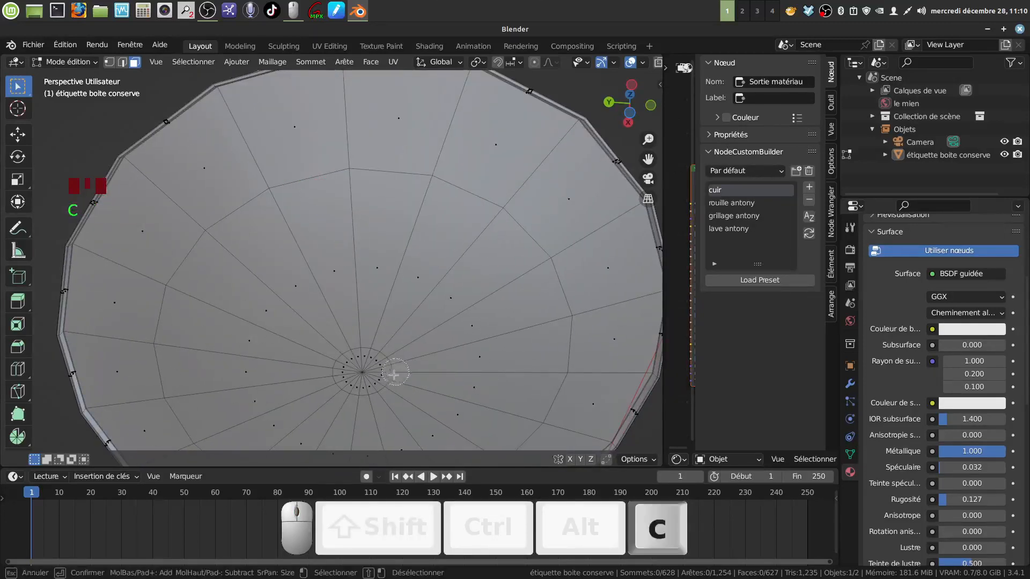
{"action": "left_click_drag", "start_coordinate": [394, 374], "coordinate": [374, 372]}
{"action": "right_click", "coordinate": [361, 372]}
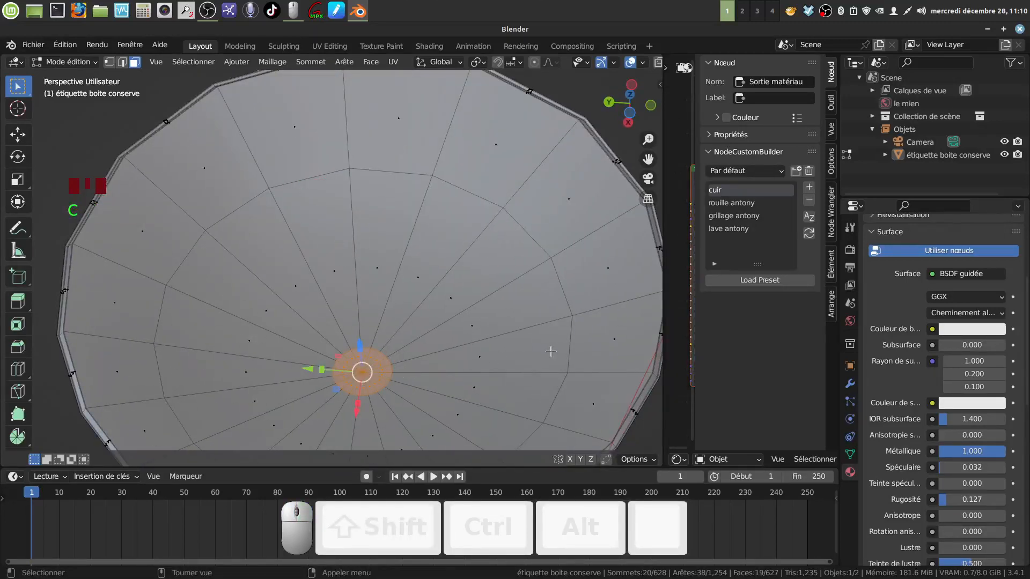
Grow the selection outward from the underside's centre over the whole bottom and its rim up to the side wall
{"action": "key", "text": "ctrl"}
{"action": "key", "text": "ctrl+KP_Add"}
{"action": "key", "text": "ctrl+KP_Add"}
{"action": "key", "text": "ctrl+KP_Add"}
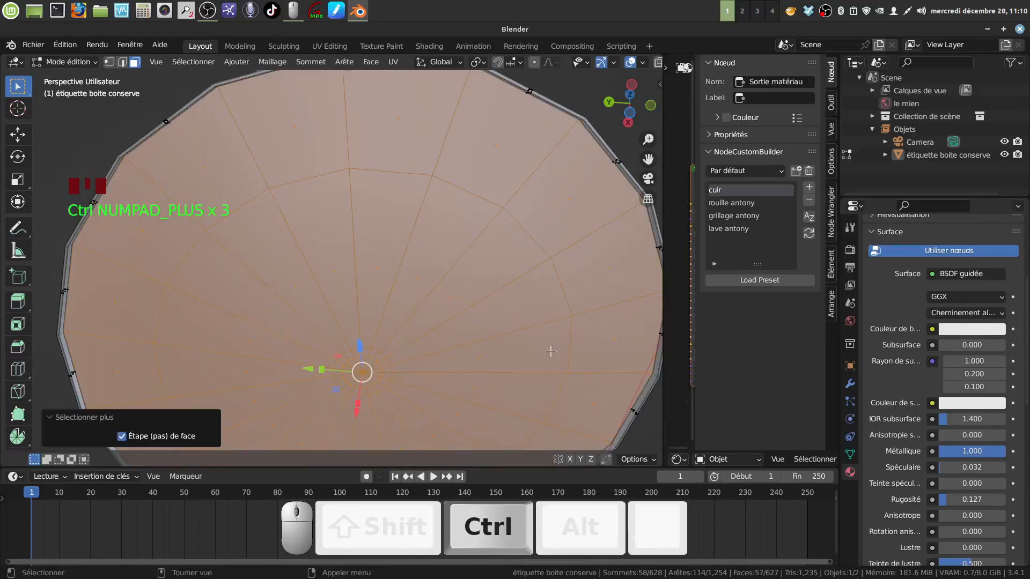
{"action": "middle_click_drag", "start_coordinate": [547, 350], "coordinate": [527, 315]}
{"action": "scroll", "coordinate": [581, 322], "scroll_direction": "up", "scroll_amount": 3}
{"action": "key", "text": "ctrl"}
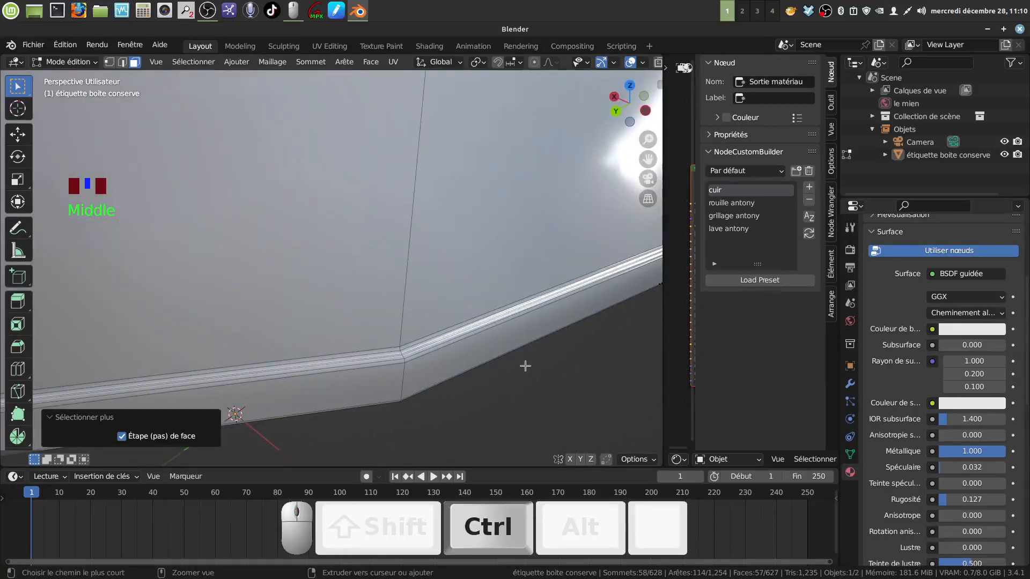
{"action": "key", "text": "ctrl+KP_Add"}
{"action": "key", "text": "ctrl+KP_Add"}
{"action": "key", "text": "ctrl+KP_Add"}
{"action": "key", "text": "ctrl+KP_Add"}
{"action": "key", "text": "ctrl+KP_Add"}
{"action": "key", "text": "ctrl+KP_Add"}
{"action": "key", "text": "ctrl+KP_Add"}
{"action": "key", "text": "ctrl+KP_Add"}
{"action": "key", "text": "ctrl+KP_Add"}
{"action": "key", "text": "ctrl+KP_Add"}
{"action": "key", "text": "ctrl+KP_Add"}
{"action": "key", "text": "ctrl+KP_Add"}
{"action": "key", "text": "ctrl+KP_Add"}
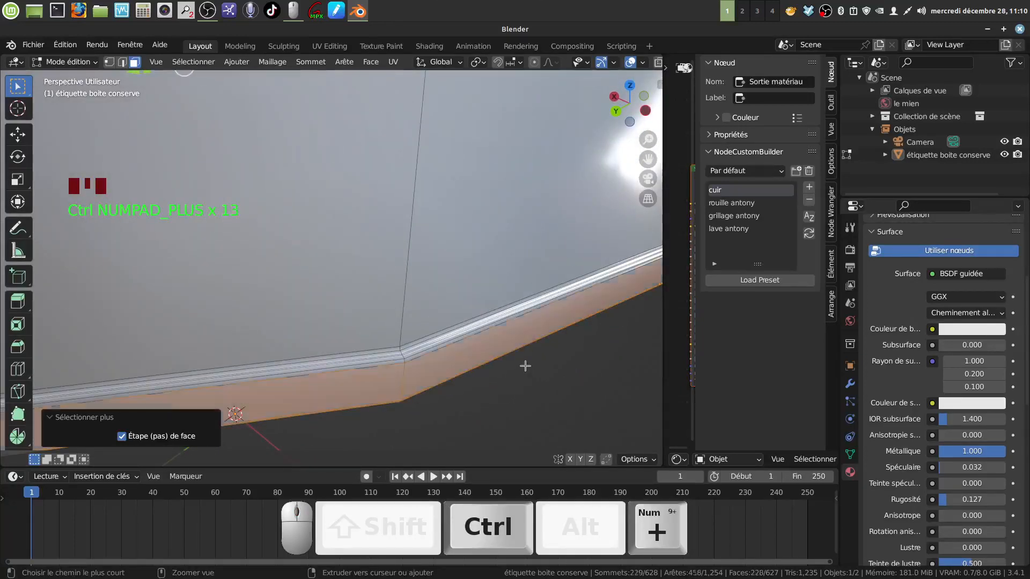
{"action": "key", "text": "ctrl+KP_Add"}
{"action": "key", "text": "ctrl+KP_Add"}
{"action": "key", "text": "ctrl+KP_Add"}
{"action": "key", "text": "ctrl+KP_Add"}
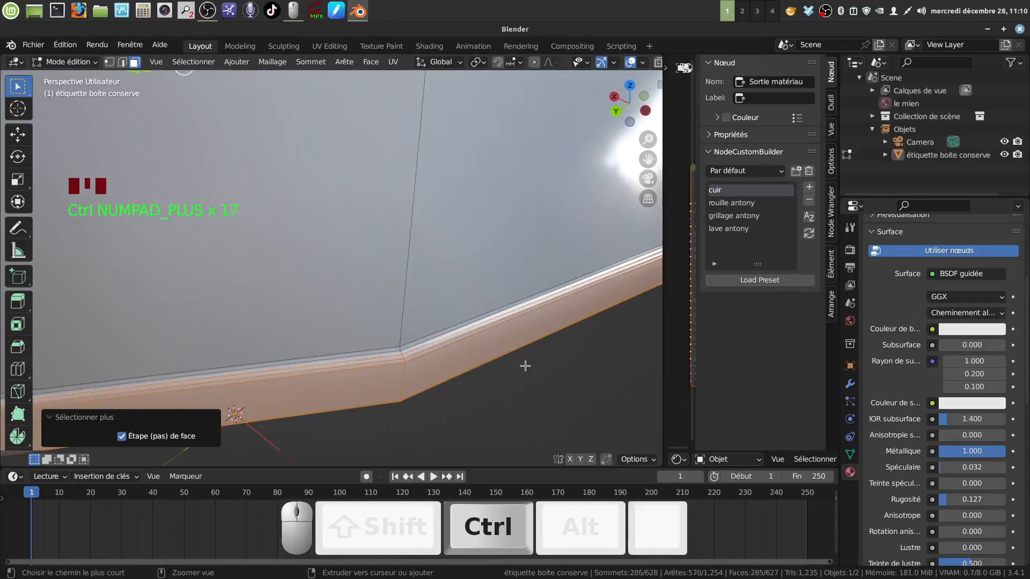
{"action": "key", "text": "ctrl+KP_Add"}
Add the faces already using Matériau.001 to the selection and assign Matériau.001 to all the selected rim faces
{"action": "mouse_move", "coordinate": [525, 365]}
{"action": "middle_mouse_down"}
{"action": "mouse_move", "coordinate": [533, 352]}
{"action": "mouse_move", "coordinate": [526, 365]}
{"action": "middle_mouse_up"}
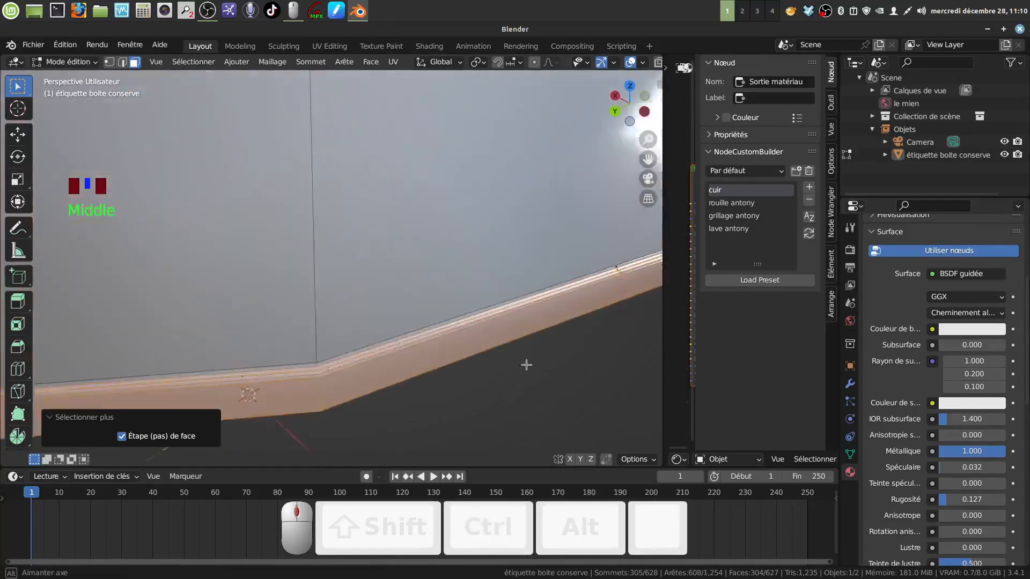
{"action": "scroll", "coordinate": [527, 365], "scroll_direction": "down", "scroll_amount": 14}
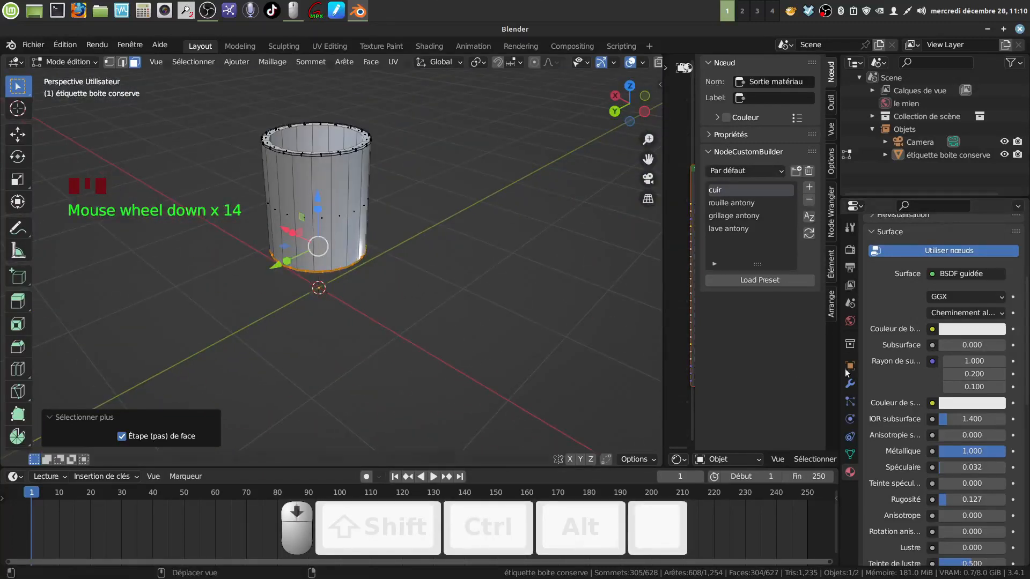
{"action": "left_click", "coordinate": [850, 474]}
{"action": "scroll", "coordinate": [917, 285], "scroll_direction": "up", "scroll_amount": 8}
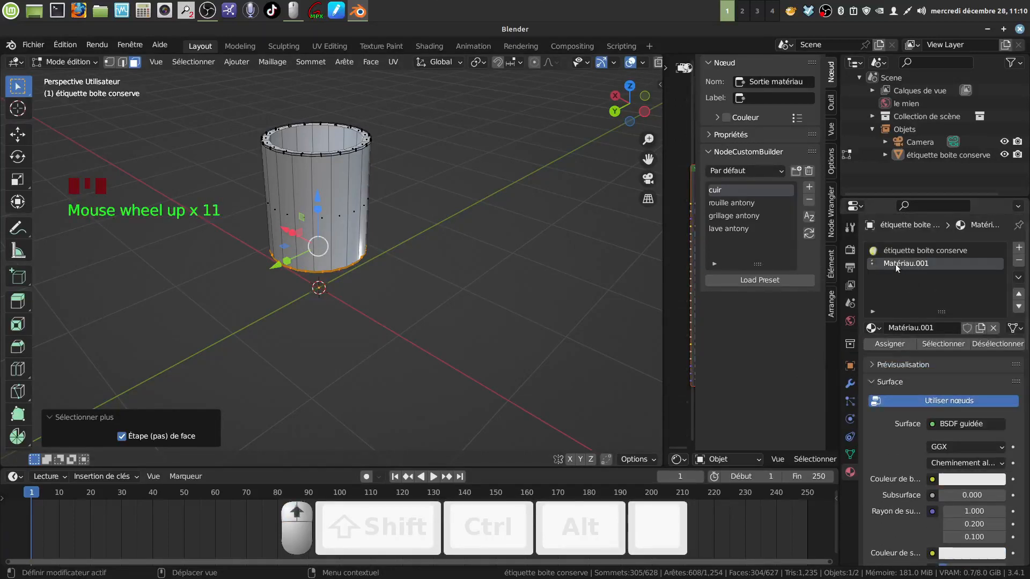
{"action": "left_click", "coordinate": [938, 345]}
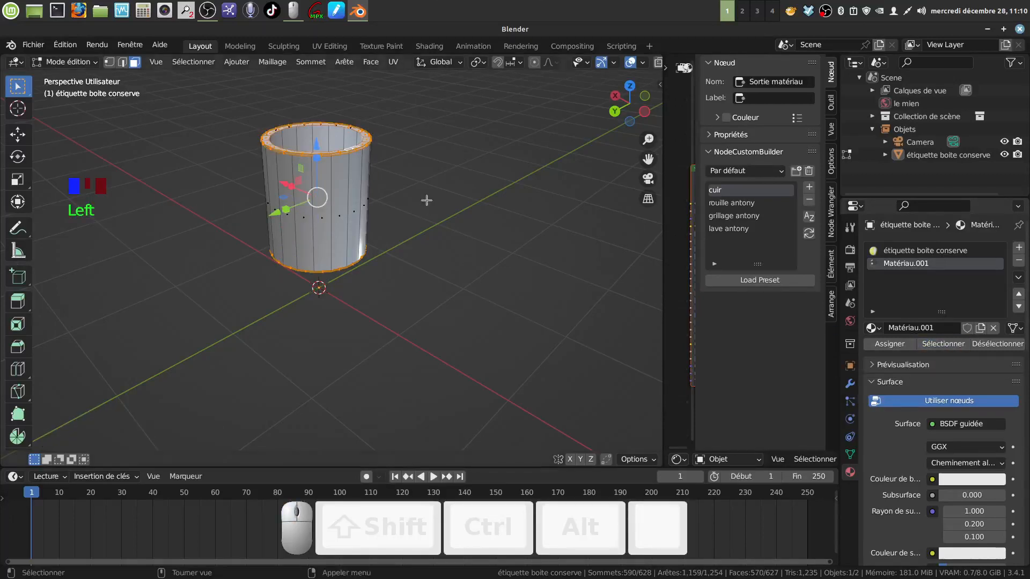
{"action": "middle_click_drag", "start_coordinate": [375, 301], "coordinate": [858, 349]}
{"action": "left_click", "coordinate": [893, 347]}
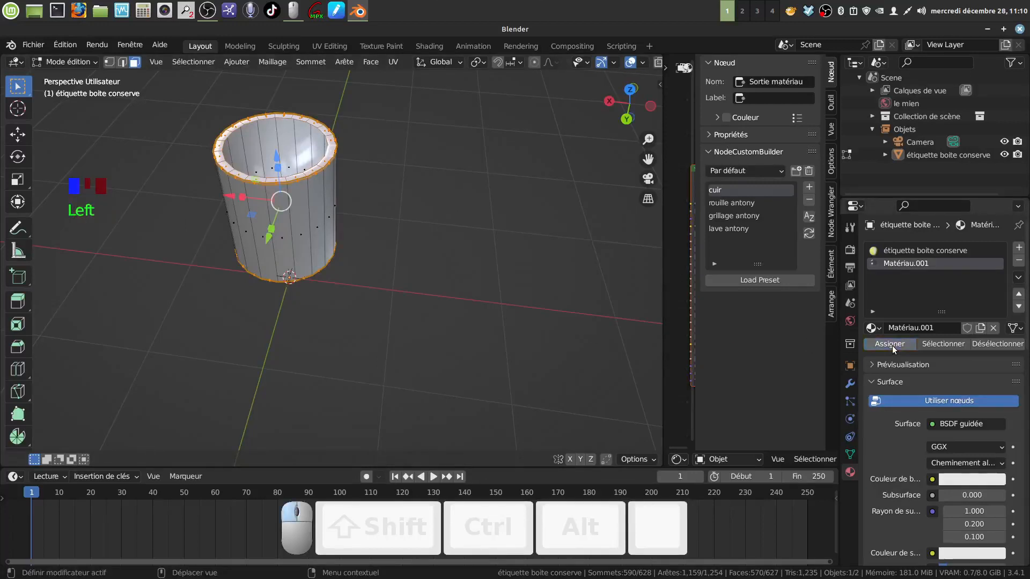
{"action": "middle_click_drag", "start_coordinate": [467, 321], "coordinate": [433, 310]}
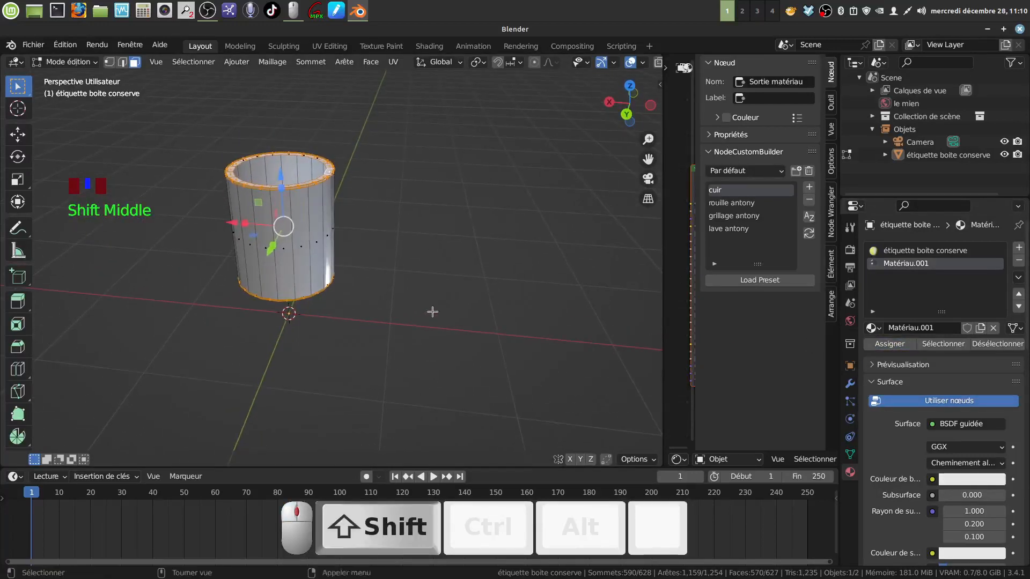
Return to Object Mode and turn the subdivision modifier's viewport display back on
{"action": "key", "text": "Tab"}
{"action": "key", "text": "Tab"}
{"action": "key", "text": "Tab"}
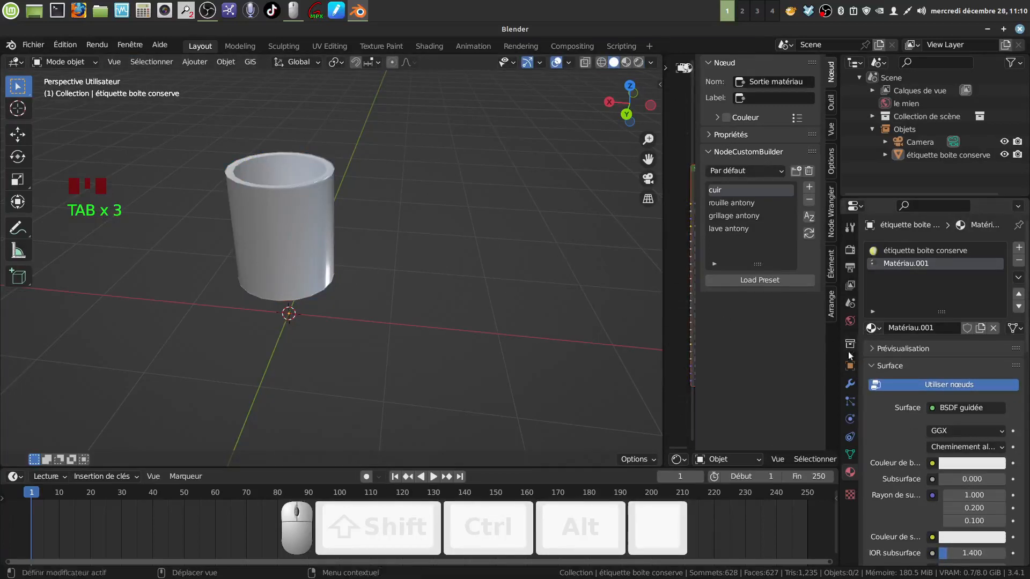
{"action": "left_click", "coordinate": [851, 385]}
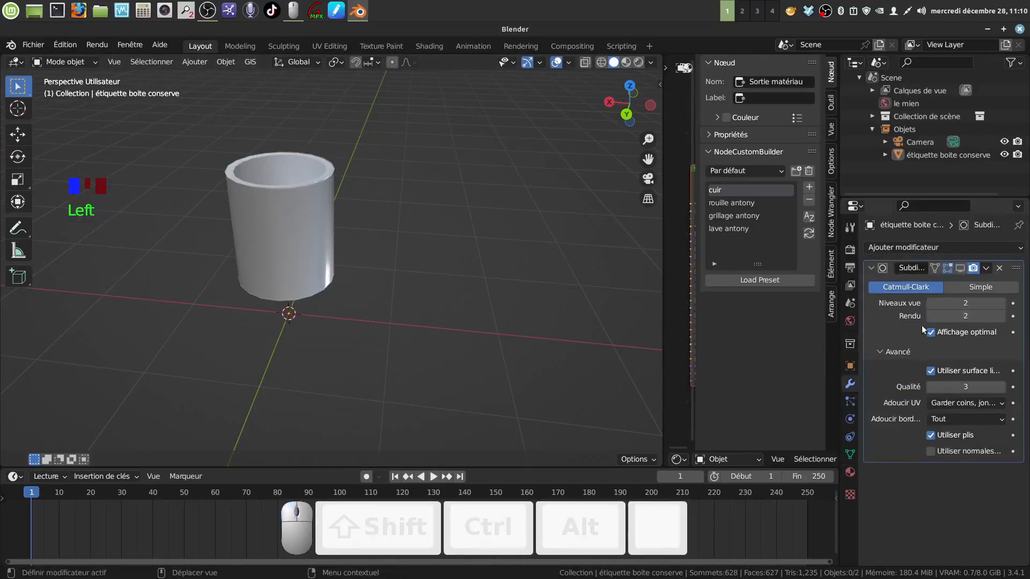
{"action": "left_click", "coordinate": [961, 268]}
Switch the viewport to rendered shading and examine the can's label and metal top rim from several angles
{"action": "mouse_move", "coordinate": [416, 282]}
{"action": "middle_mouse_down"}
{"action": "mouse_move", "coordinate": [397, 272]}
{"action": "mouse_move", "coordinate": [394, 303]}
{"action": "mouse_move", "coordinate": [411, 289]}
{"action": "mouse_move", "coordinate": [386, 317]}
{"action": "mouse_move", "coordinate": [459, 260]}
{"action": "mouse_move", "coordinate": [499, 172]}
{"action": "mouse_move", "coordinate": [533, 169]}
{"action": "mouse_move", "coordinate": [565, 206]}
{"action": "mouse_move", "coordinate": [555, 260]}
{"action": "mouse_move", "coordinate": [524, 288]}
{"action": "mouse_move", "coordinate": [484, 300]}
{"action": "mouse_move", "coordinate": [477, 262]}
{"action": "mouse_move", "coordinate": [530, 321]}
{"action": "middle_mouse_up"}
{"action": "left_click", "coordinate": [638, 62]}
{"action": "scroll", "coordinate": [414, 320], "scroll_direction": "up", "scroll_amount": 3}
{"action": "key", "text": "KP_Delete"}
{"action": "scroll", "coordinate": [472, 279], "scroll_direction": "down", "scroll_amount": 3}
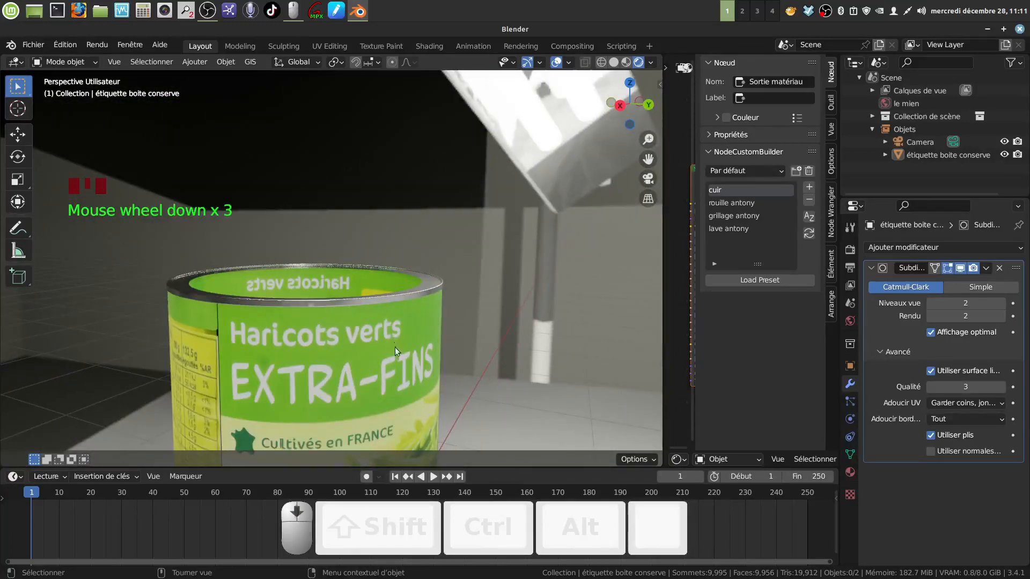
{"action": "middle_click_drag", "start_coordinate": [395, 347], "coordinate": [460, 262]}
{"action": "middle_click_drag", "start_coordinate": [368, 227], "coordinate": [126, 130]}
{"action": "scroll", "coordinate": [417, 253], "scroll_direction": "down", "scroll_amount": 3}
{"action": "scroll", "coordinate": [388, 306], "scroll_direction": "up", "scroll_amount": 3}
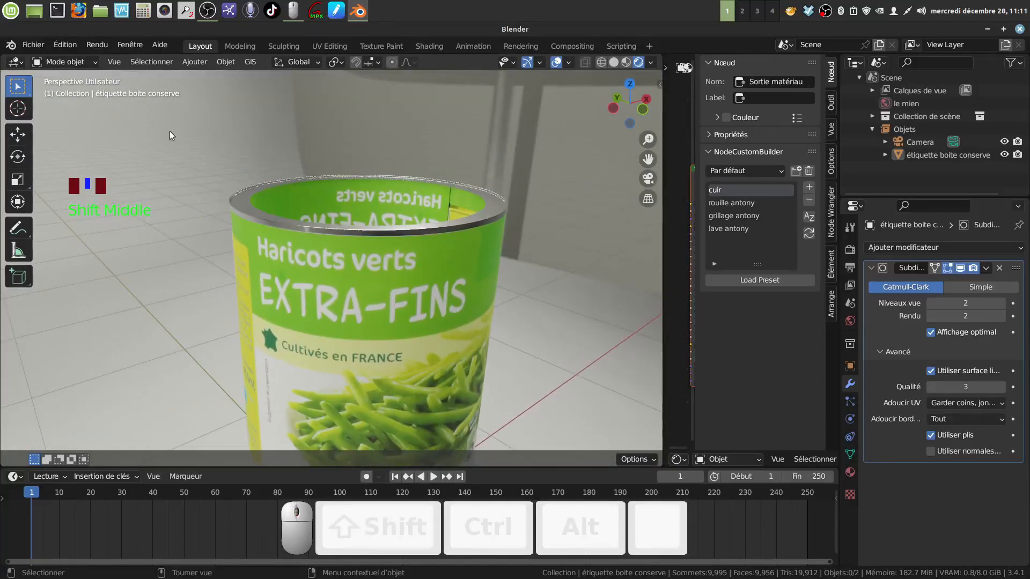
Save the project as "boite haricots verts tuto.blend" in the tel folder on the desktop
{"action": "left_click", "coordinate": [34, 45]}
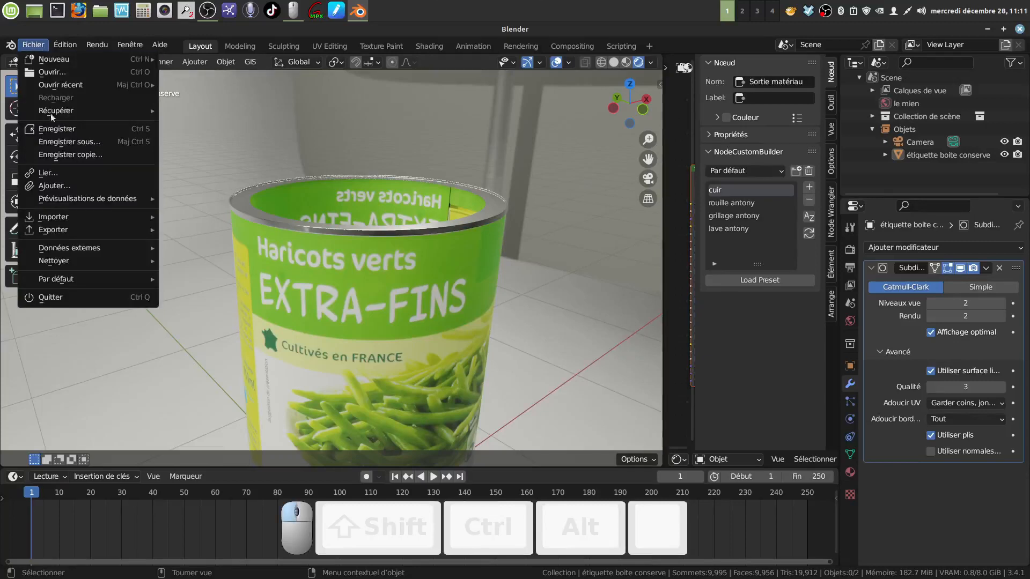
{"action": "left_click", "coordinate": [76, 145]}
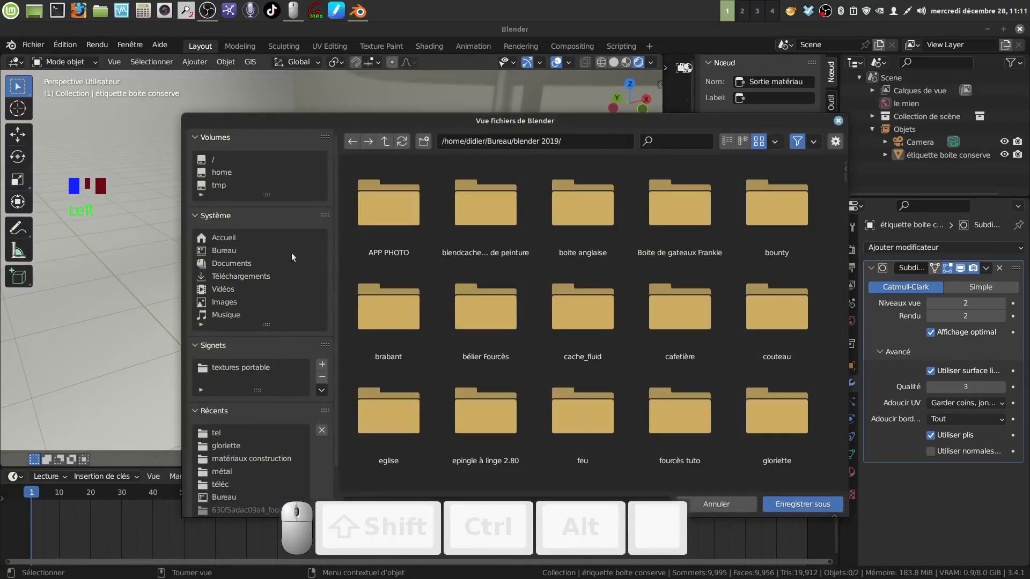
{"action": "left_click", "coordinate": [235, 432]}
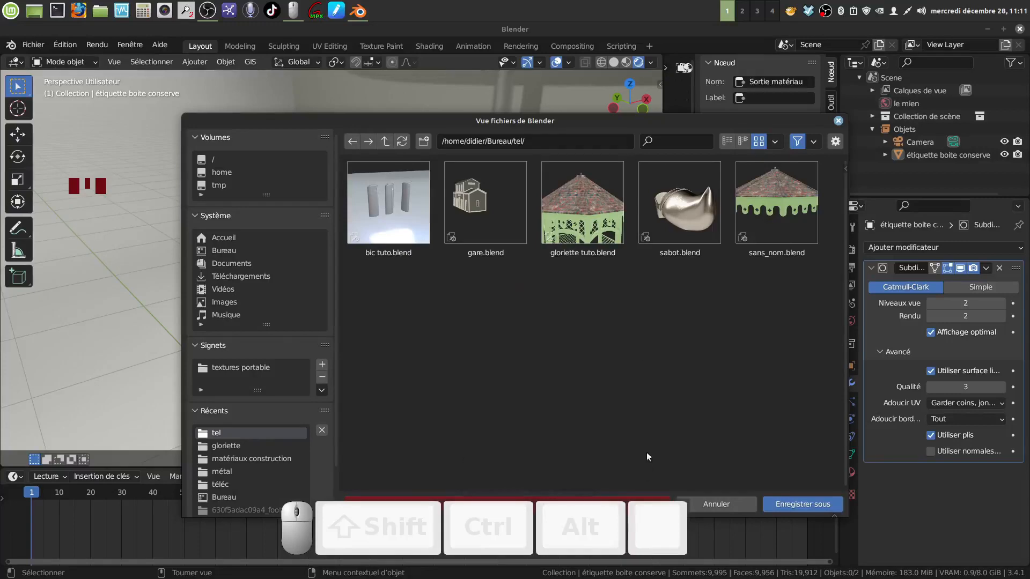
{"action": "left_click_drag", "start_coordinate": [558, 121], "coordinate": [535, 51]}
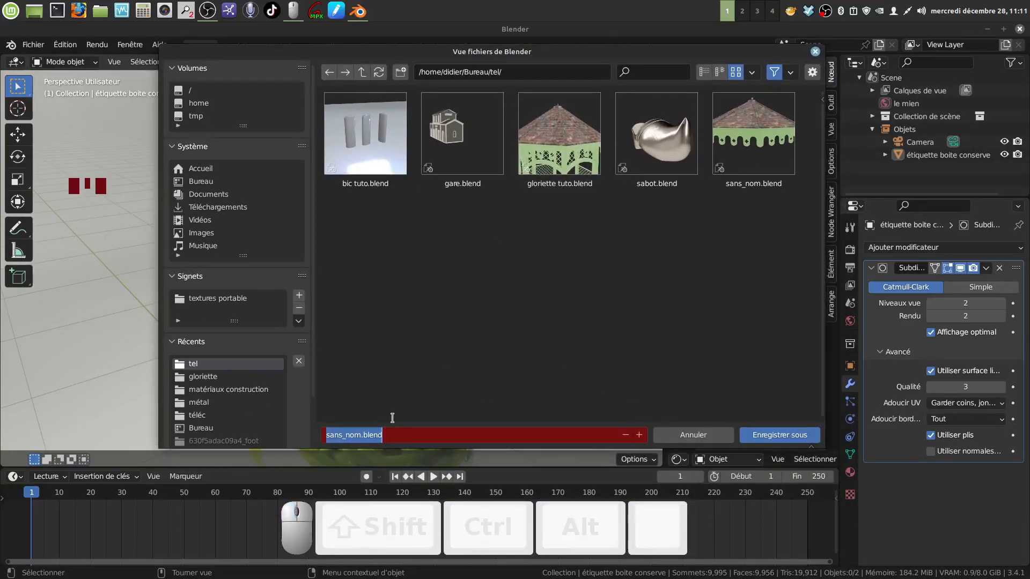
{"action": "key", "text": "BackSpace"}
{"action": "type", "text": "b"}
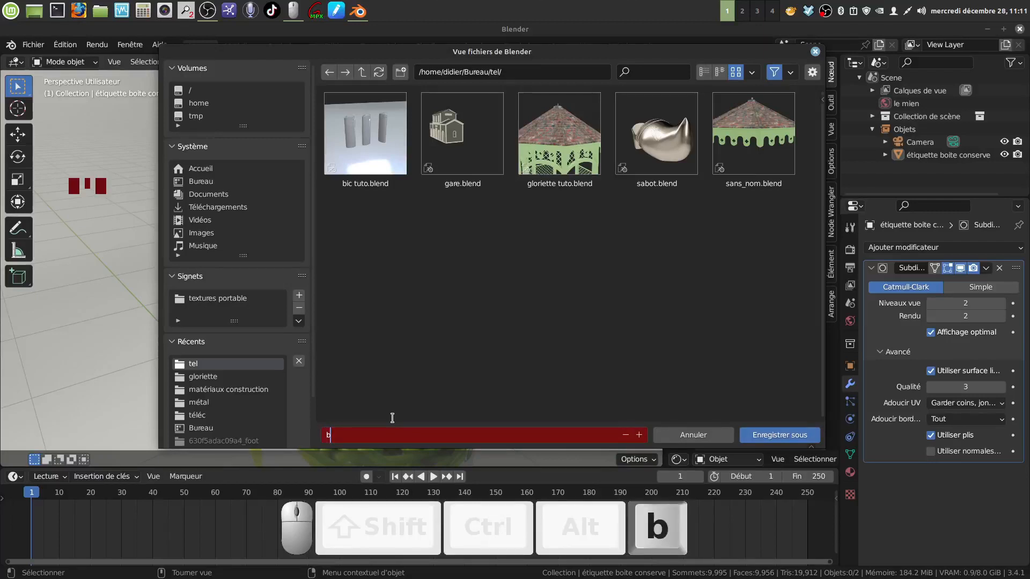
{"action": "type", "text": "oite "}
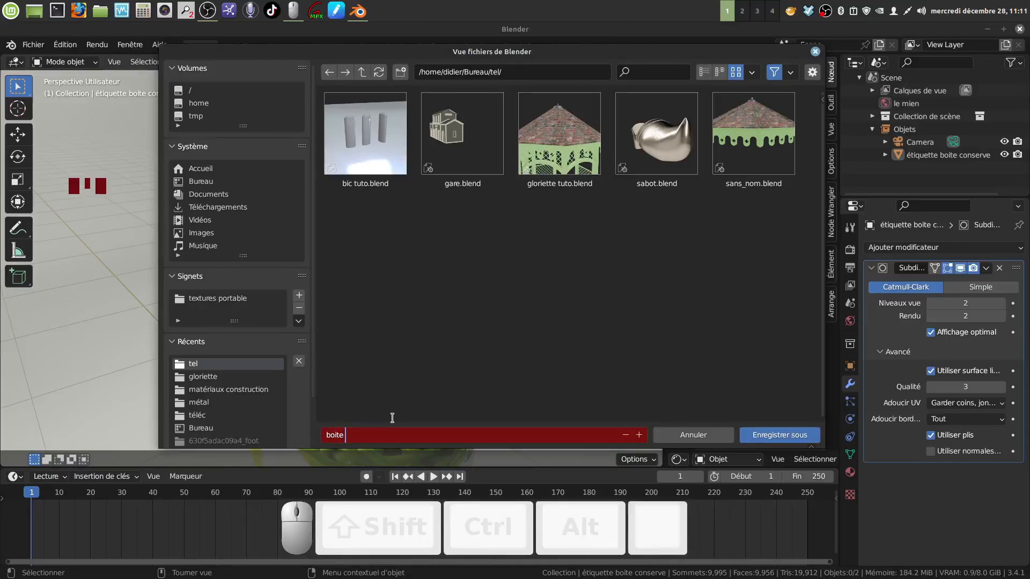
{"action": "type", "text": "har"}
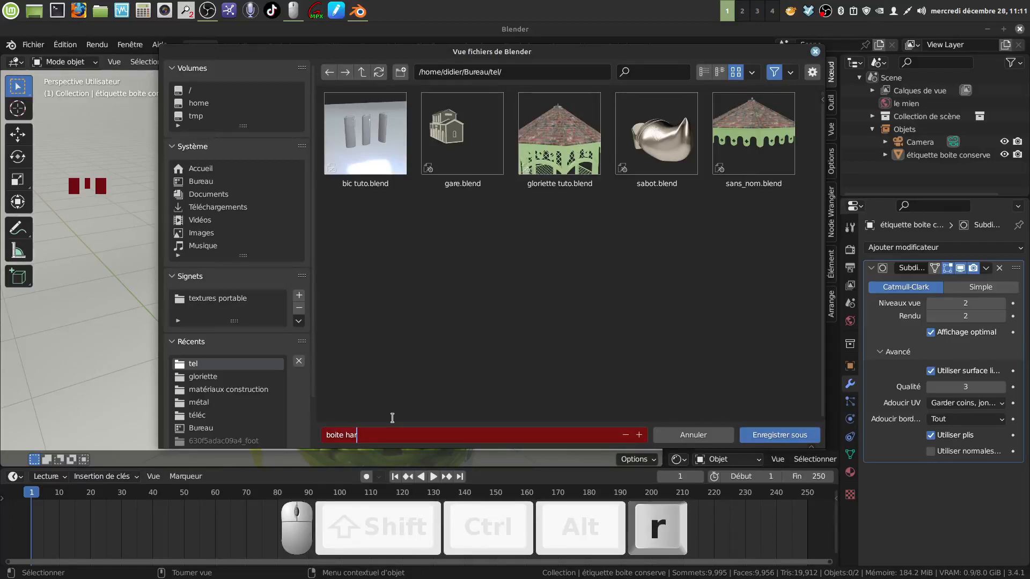
{"action": "type", "text": "ico"}
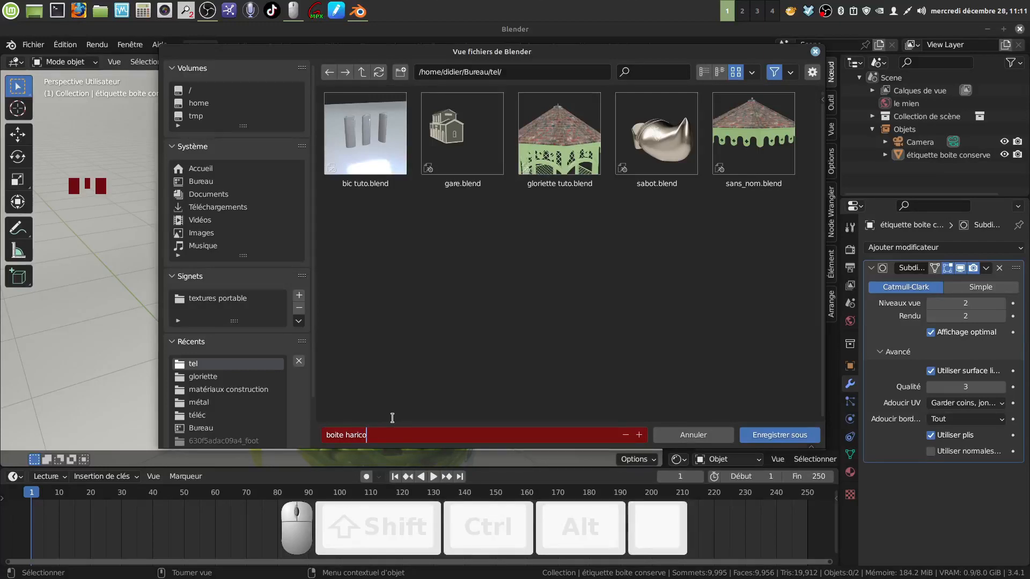
{"action": "type", "text": "ts vert"}
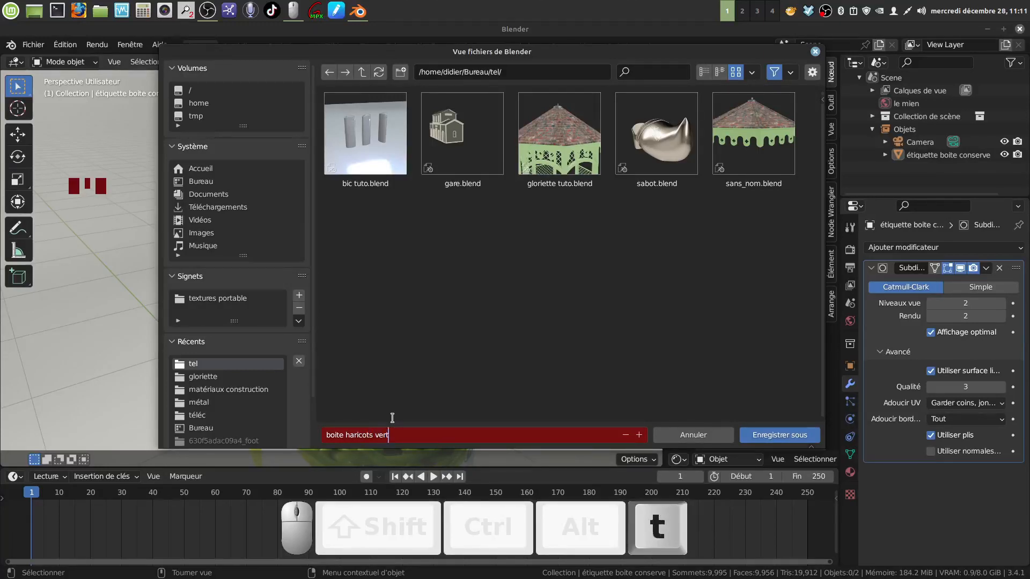
{"action": "type", "text": "s tut"}
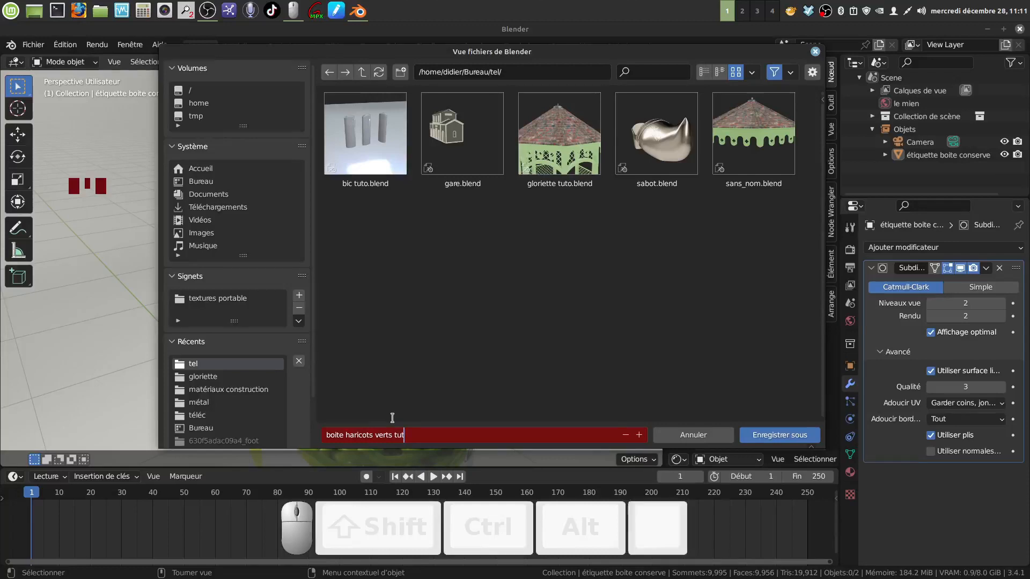
{"action": "type", "text": "o.blend"}
{"action": "left_click", "coordinate": [772, 433]}
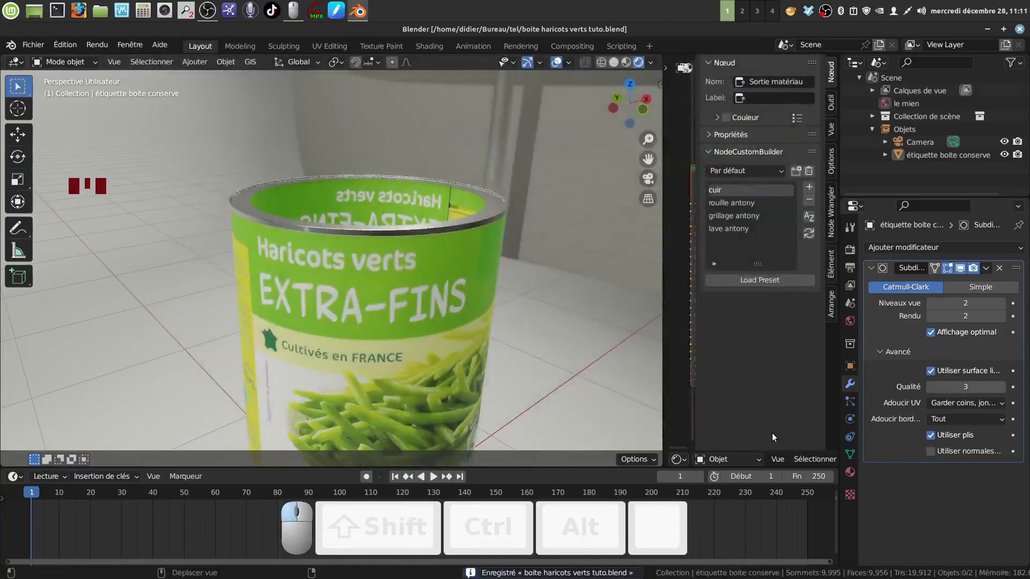
{"action": "left_click", "coordinate": [826, 11]}
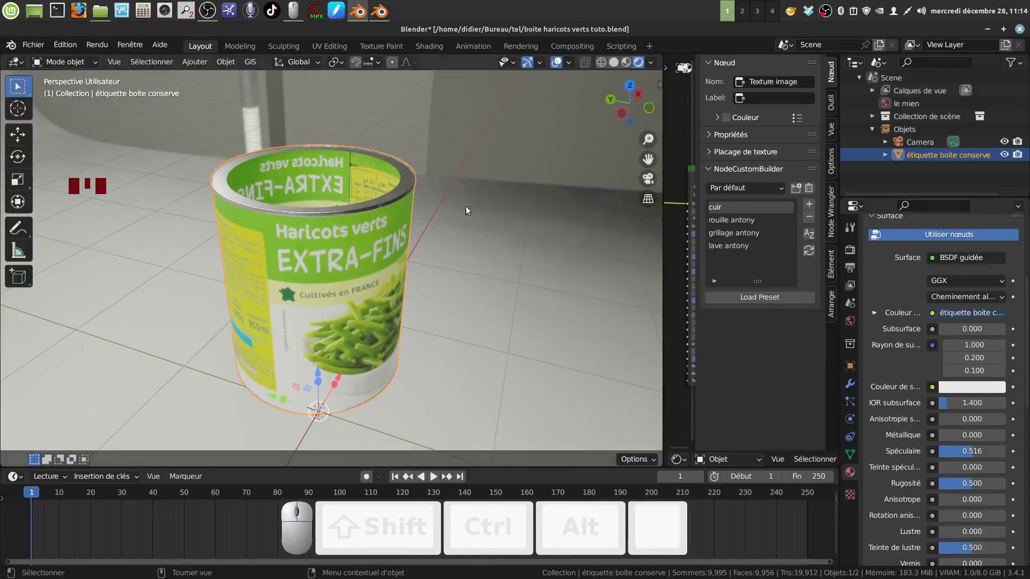
Set the label material's specular to 0.032 and check the can's reflections in the rendered view
{"action": "middle_click_drag", "start_coordinate": [401, 201], "coordinate": [420, 262]}
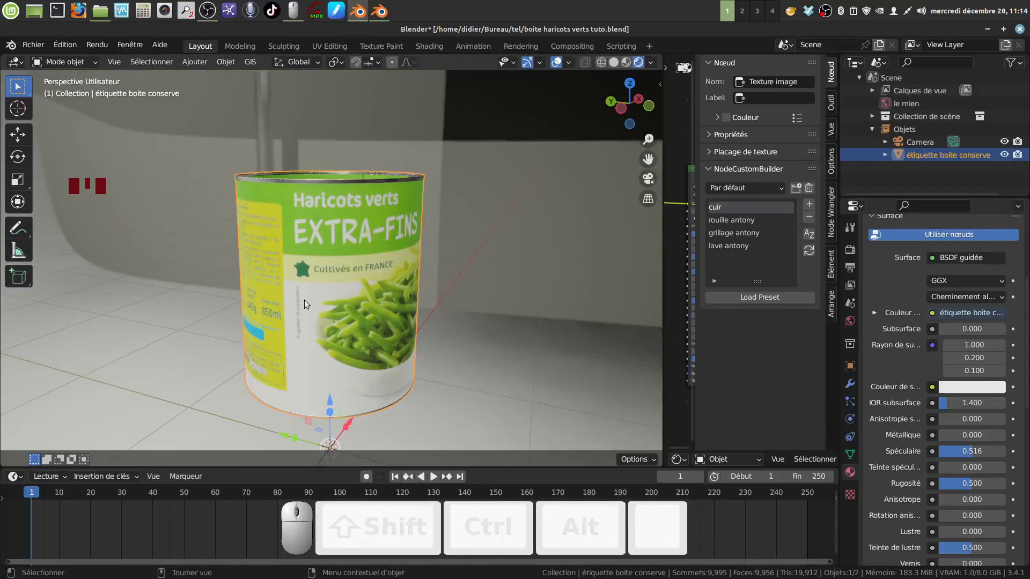
{"action": "scroll", "coordinate": [907, 456], "scroll_direction": "down", "scroll_amount": 2}
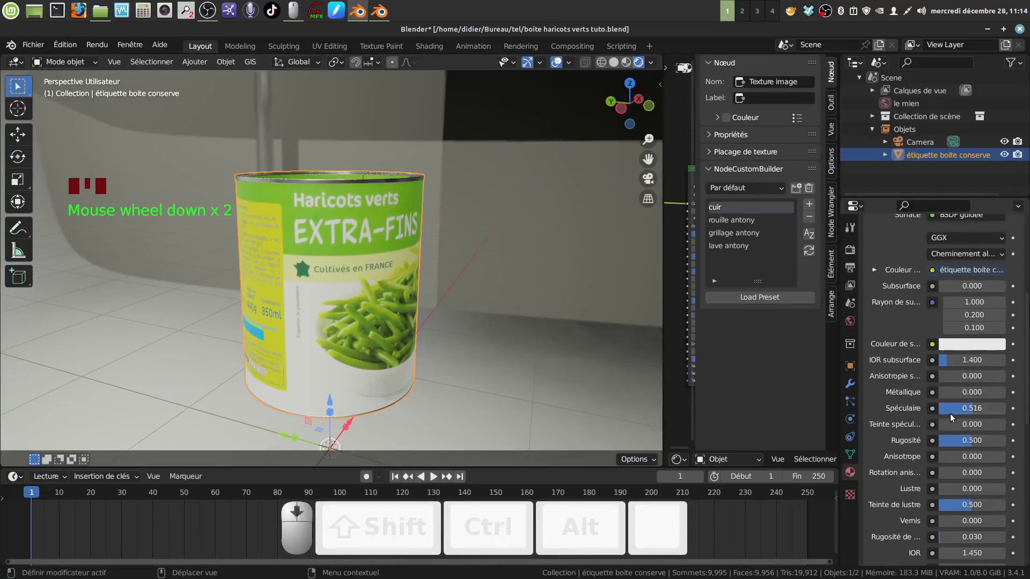
{"action": "left_click", "coordinate": [951, 413]}
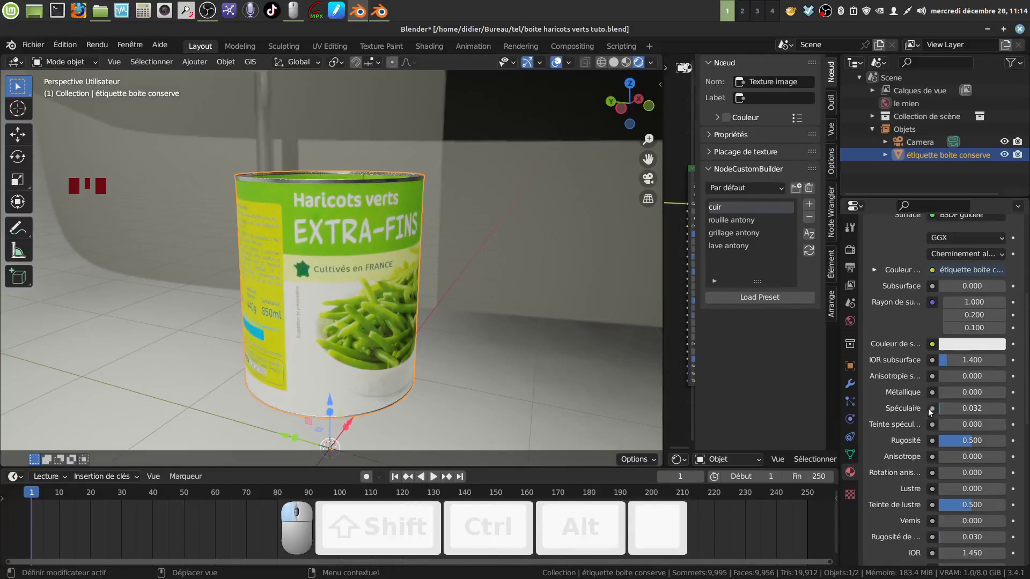
{"action": "middle_click_drag", "start_coordinate": [368, 268], "coordinate": [415, 295]}
{"action": "scroll", "coordinate": [378, 281], "scroll_direction": "down", "scroll_amount": 3}
{"action": "scroll", "coordinate": [362, 283], "scroll_direction": "up", "scroll_amount": 2}
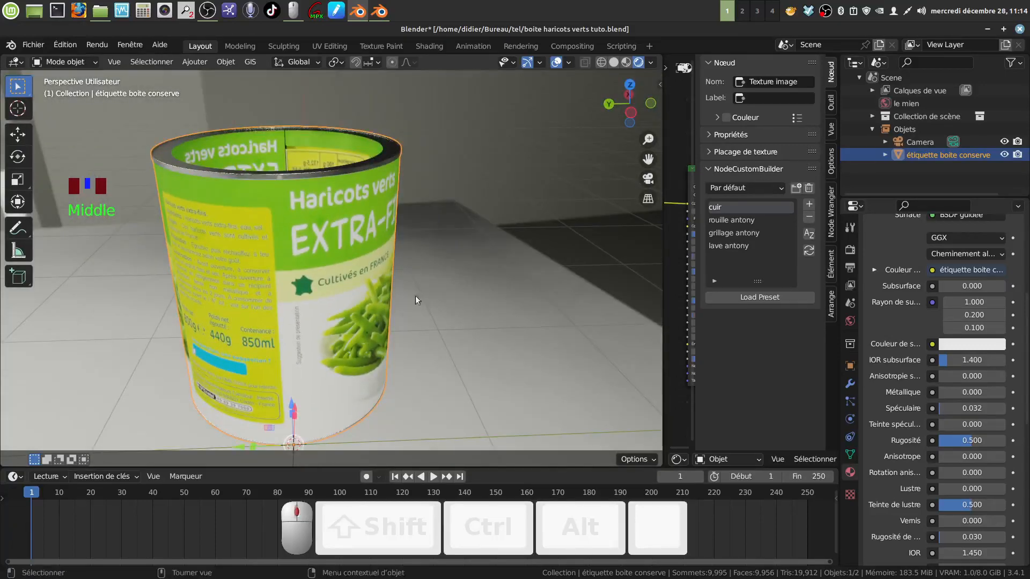
Switch the viewport to solid shading and enter Edit Mode on the can
{"action": "middle_click_drag", "start_coordinate": [371, 252], "coordinate": [369, 243], "text": "shift"}
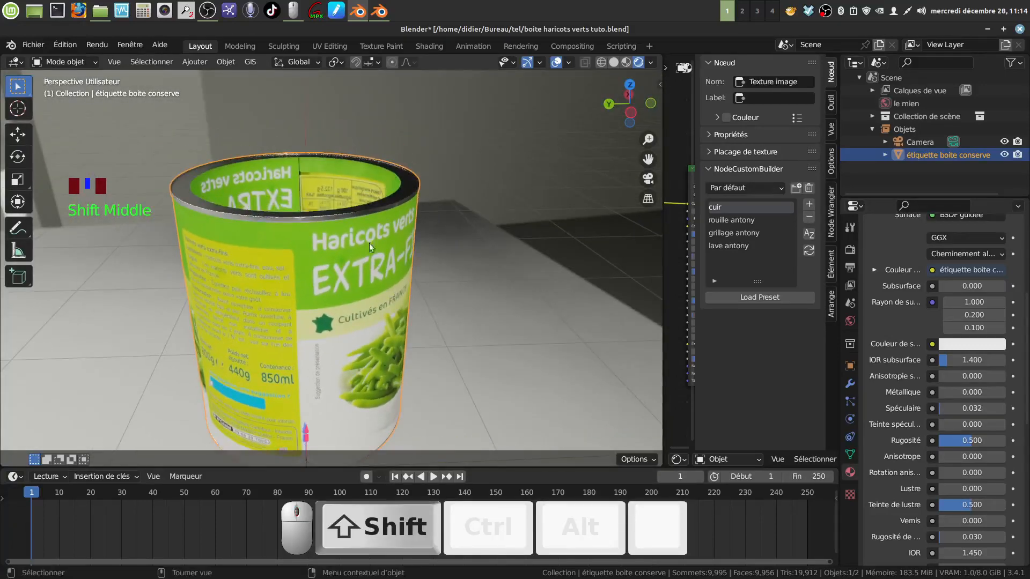
{"action": "left_click", "coordinate": [613, 61]}
{"action": "middle_click_drag", "start_coordinate": [308, 215], "coordinate": [392, 277], "text": "shift"}
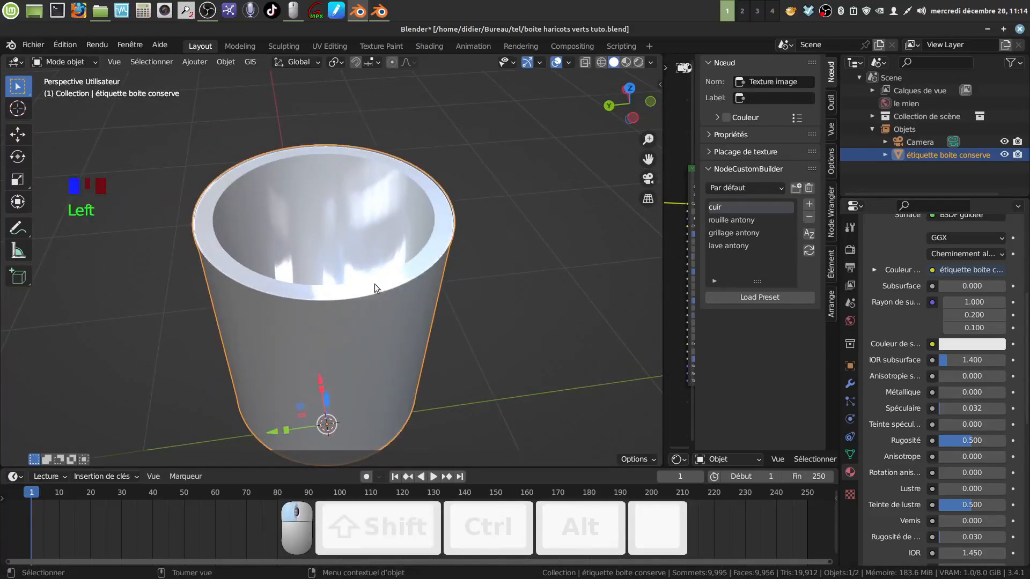
{"action": "key", "text": "Tab"}
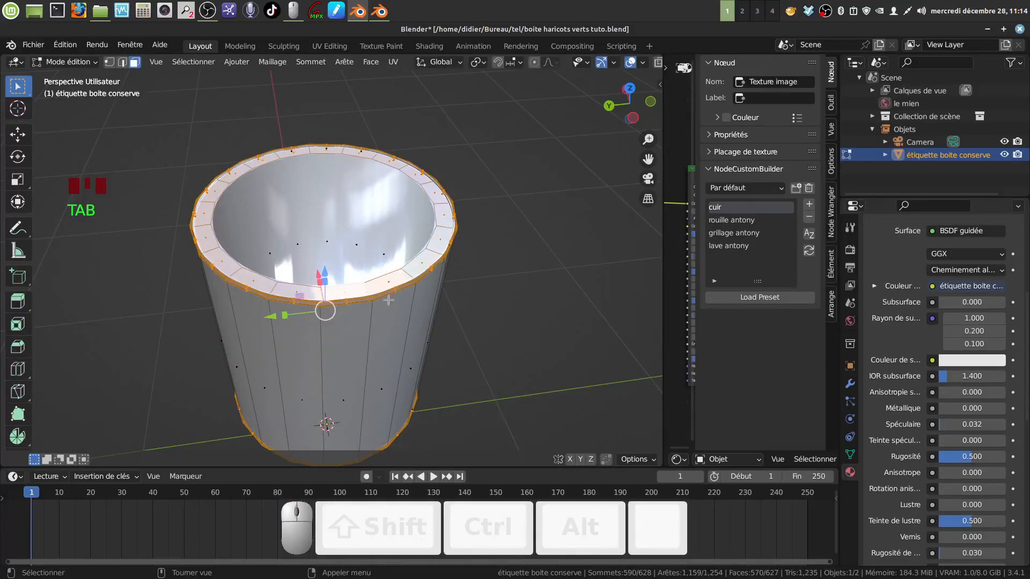
In vertex mode, select only the inner edge loop of the top rim and scale it to 0.080 to nearly close the lid
{"action": "scroll", "coordinate": [379, 276], "scroll_direction": "up", "scroll_amount": 2}
{"action": "middle_click_drag", "start_coordinate": [379, 277], "coordinate": [378, 258]}
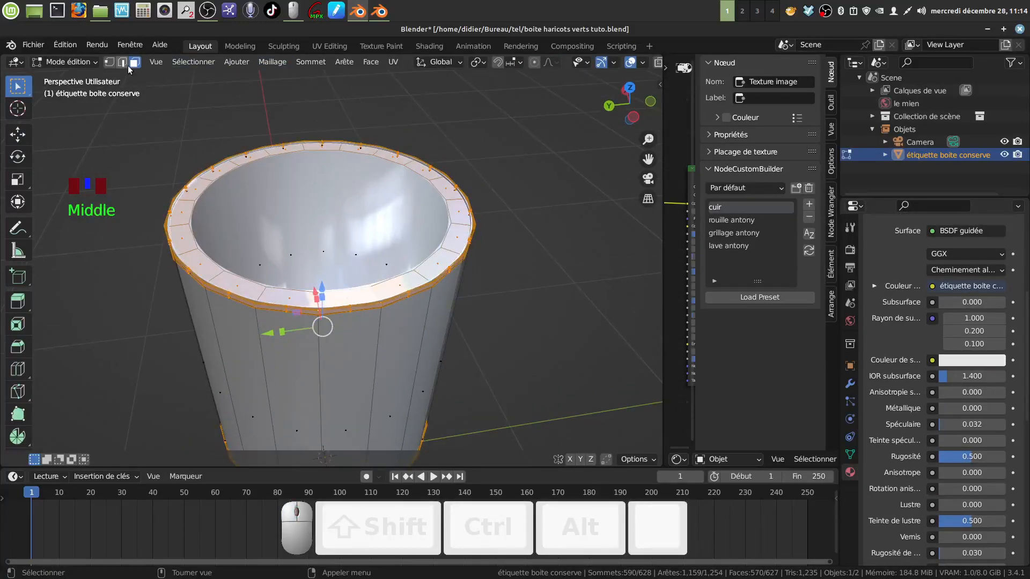
{"action": "left_click", "coordinate": [107, 63]}
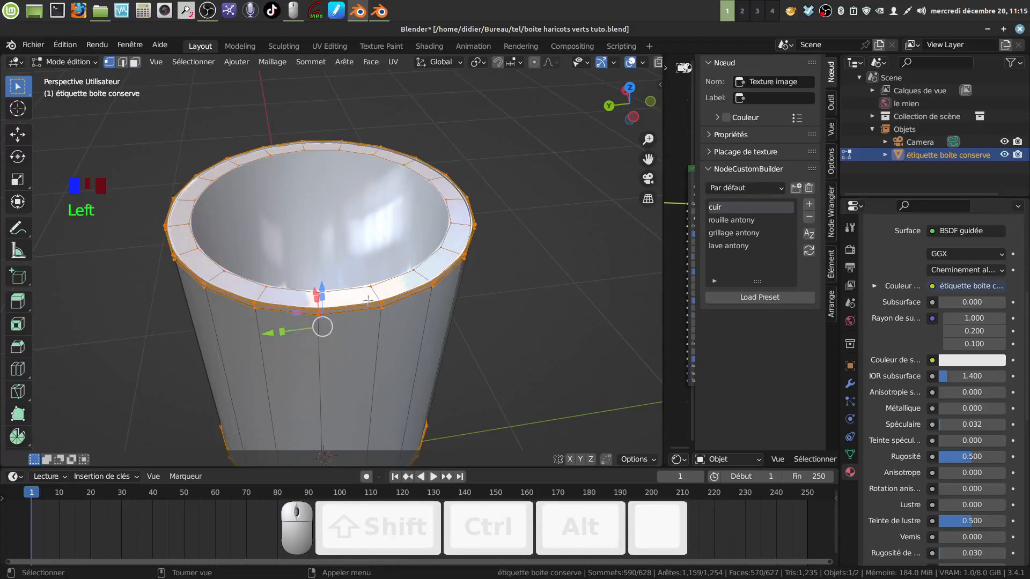
{"action": "key", "text": "a"}
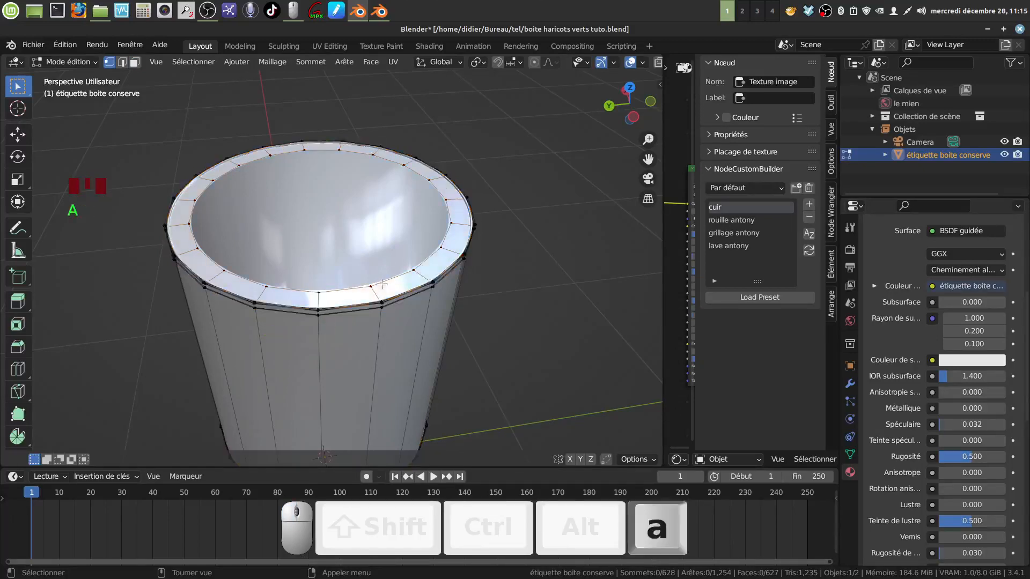
{"action": "left_click", "coordinate": [382, 284], "text": "alt"}
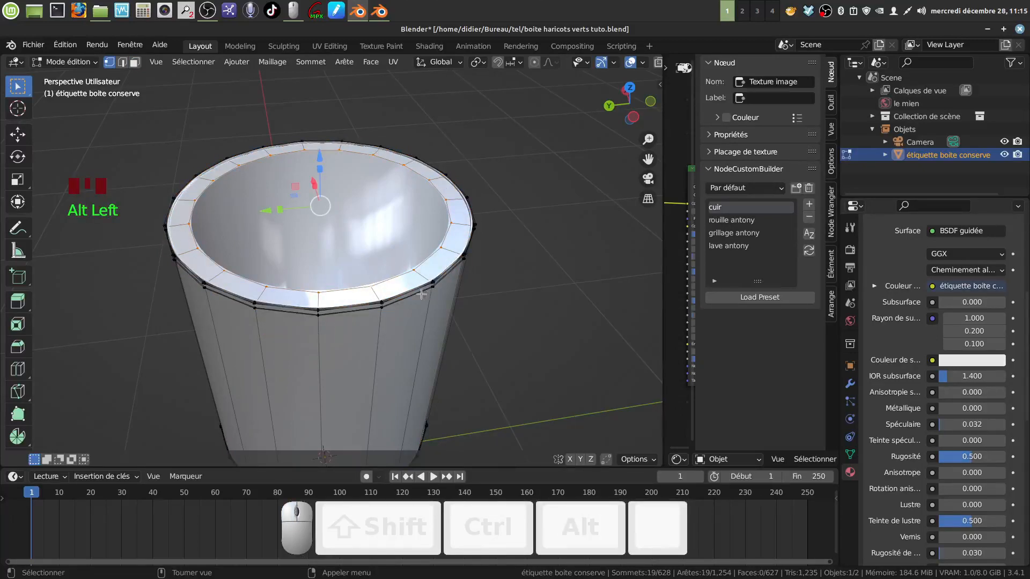
{"action": "key", "text": "s"}
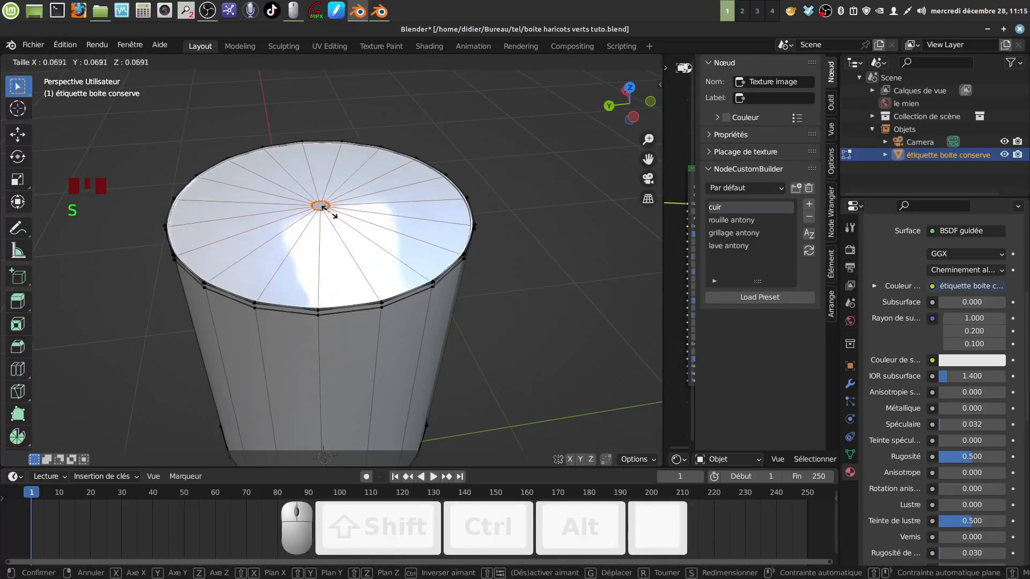
{"action": "left_click", "coordinate": [324, 208]}
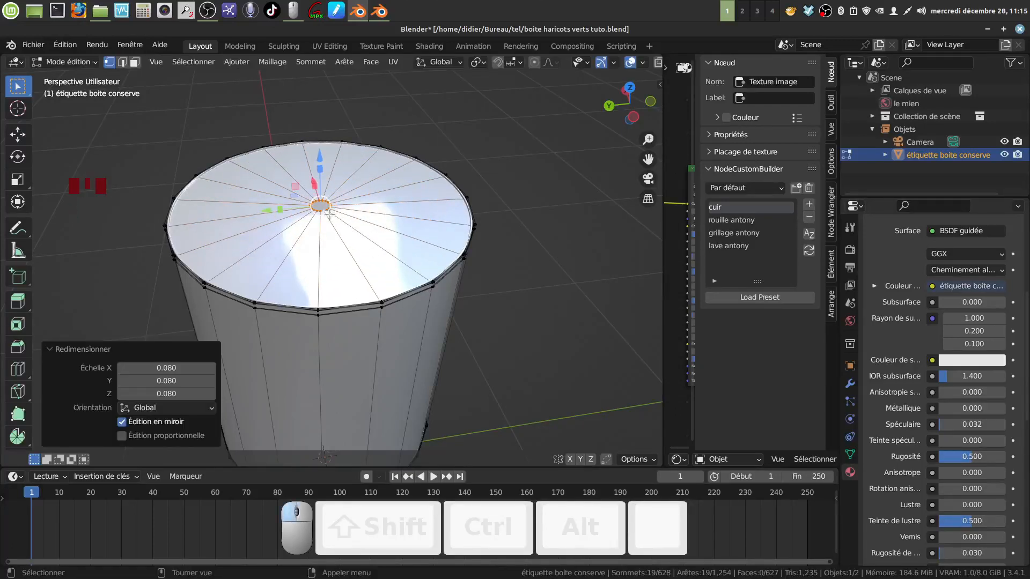
Add one loop cut around the lid close to its outer edge, with a slide factor of about 0.915
{"action": "middle_click_drag", "start_coordinate": [343, 214], "coordinate": [449, 261], "text": "shift"}
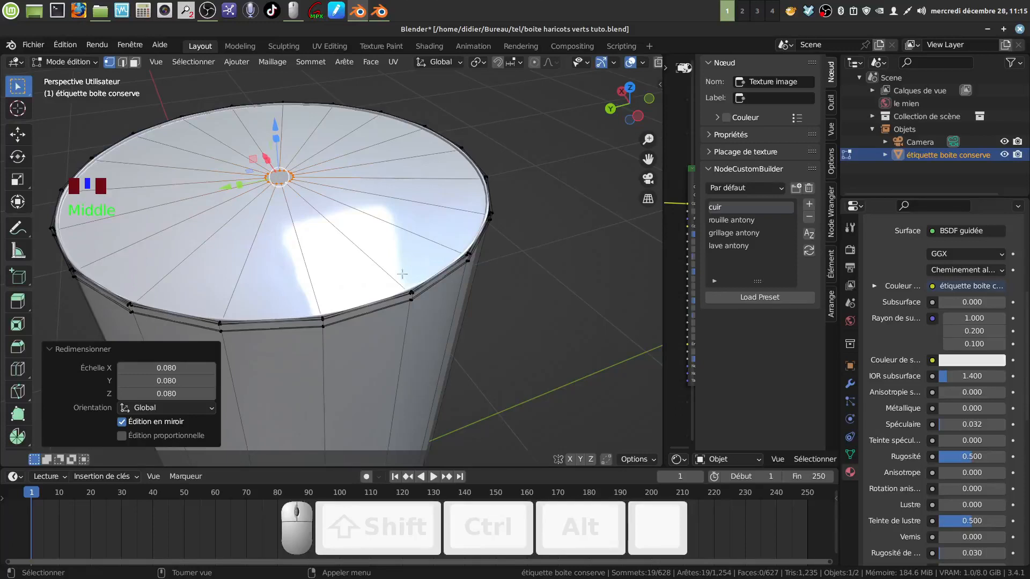
{"action": "key", "text": "ctrl"}
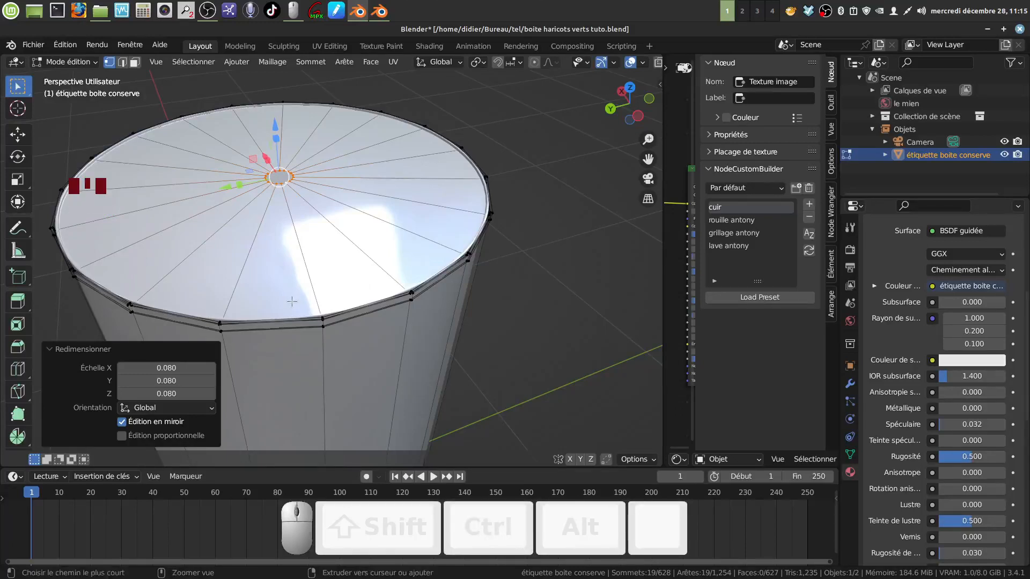
{"action": "key", "text": "ctrl"}
{"action": "key", "text": "ctrl+r"}
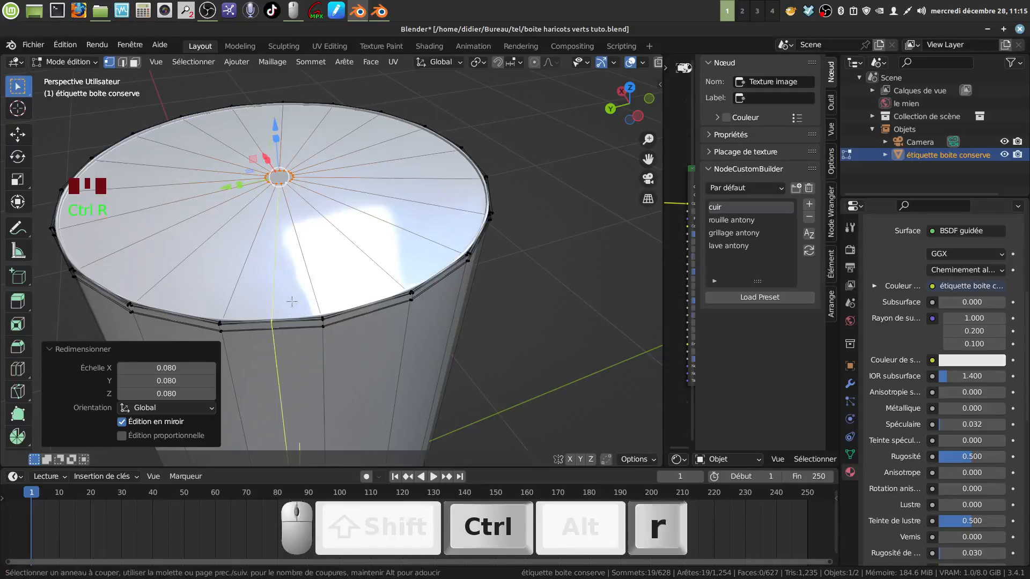
{"action": "left_click_drag", "start_coordinate": [319, 280], "coordinate": [423, 316]}
Turn off the subdivision modifier's viewport display to show the lid's edge without smoothing
{"action": "left_click", "coordinate": [851, 384]}
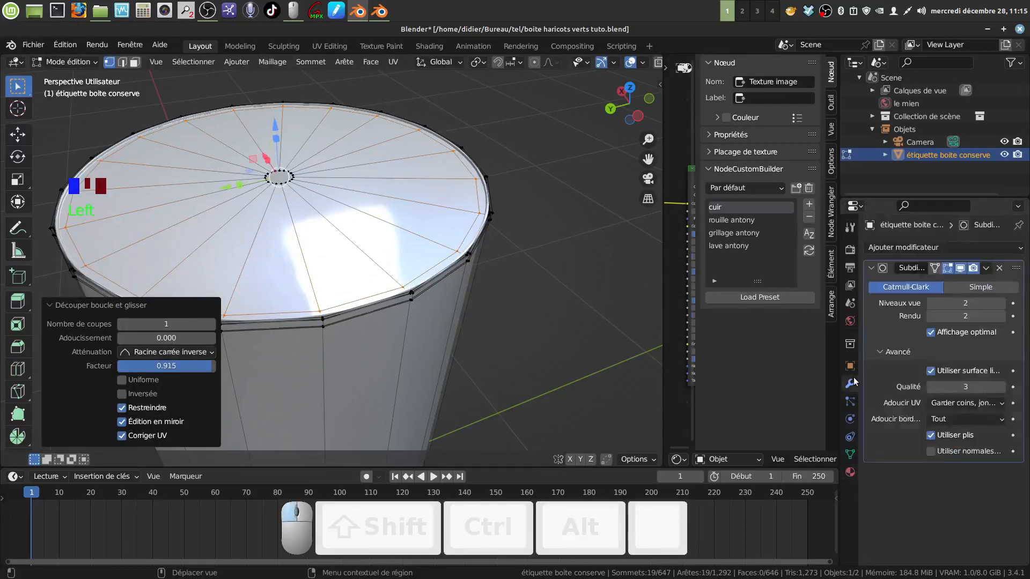
{"action": "middle_click_drag", "start_coordinate": [483, 332], "coordinate": [561, 314]}
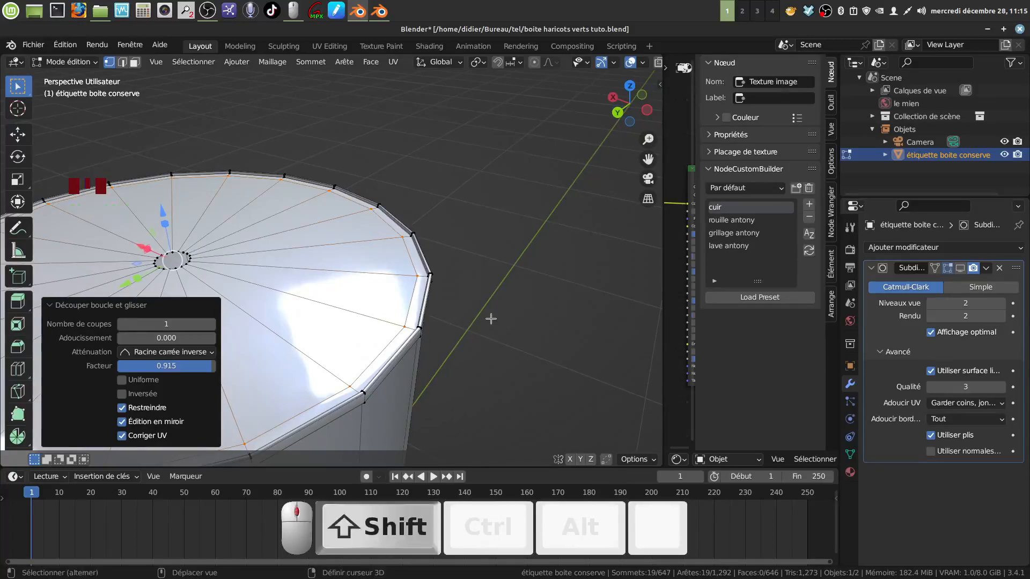
{"action": "middle_click_drag", "start_coordinate": [490, 317], "coordinate": [440, 289], "text": "shift"}
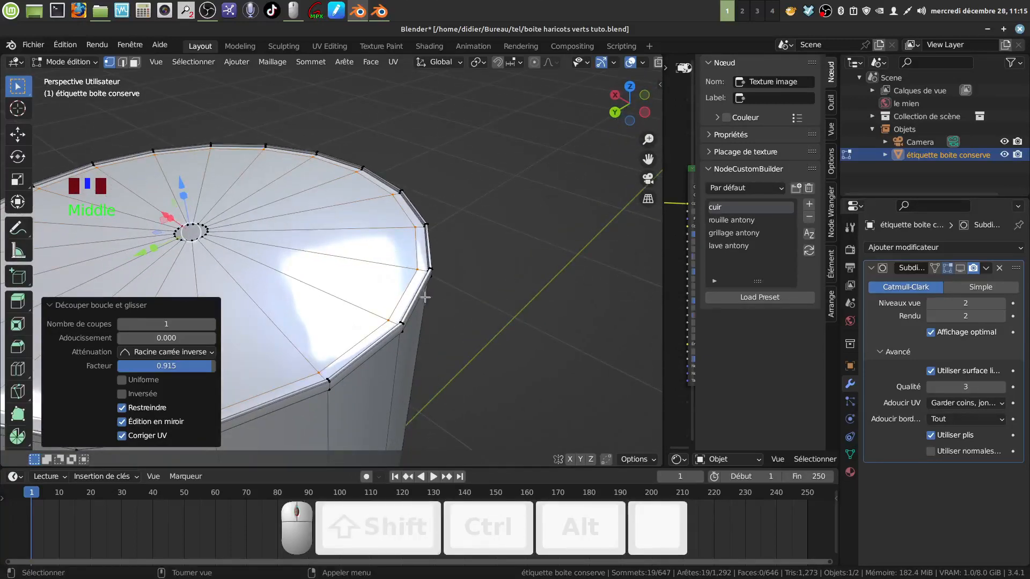
{"action": "middle_click_drag", "start_coordinate": [204, 182], "coordinate": [188, 171], "text": "shift"}
{"action": "middle_click", "coordinate": [187, 172]}
Select the narrow ring of faces along the lid's outer edge and inset it by about 0.0013 m
{"action": "left_click", "coordinate": [134, 62]}
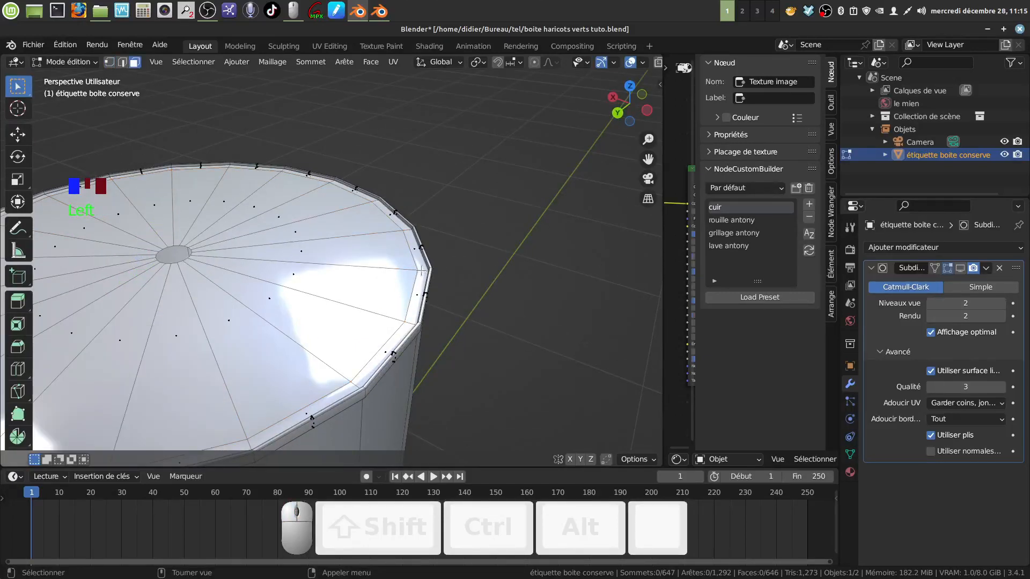
{"action": "left_click", "coordinate": [422, 272], "text": "alt"}
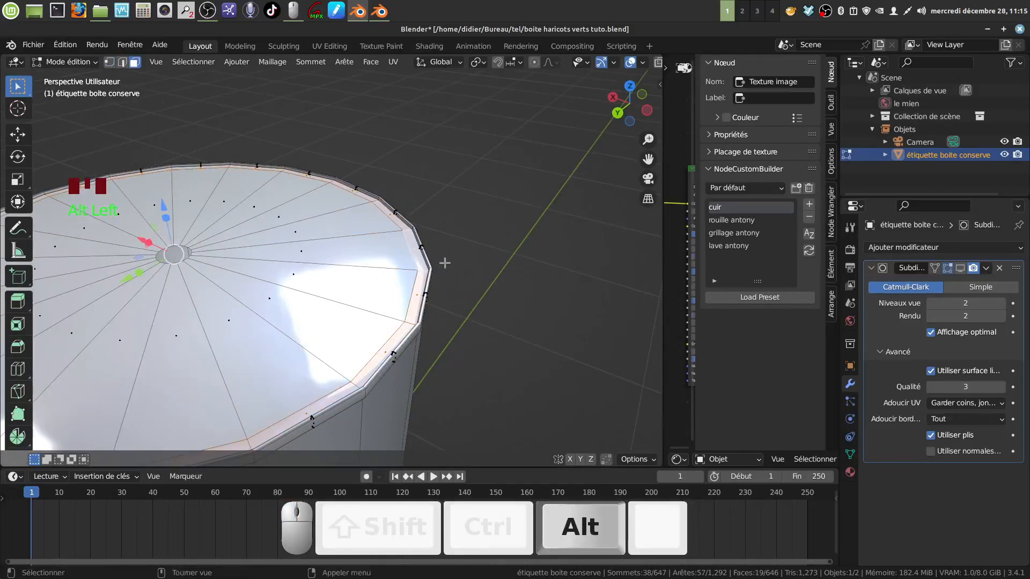
{"action": "middle_click_drag", "start_coordinate": [442, 260], "coordinate": [485, 264]}
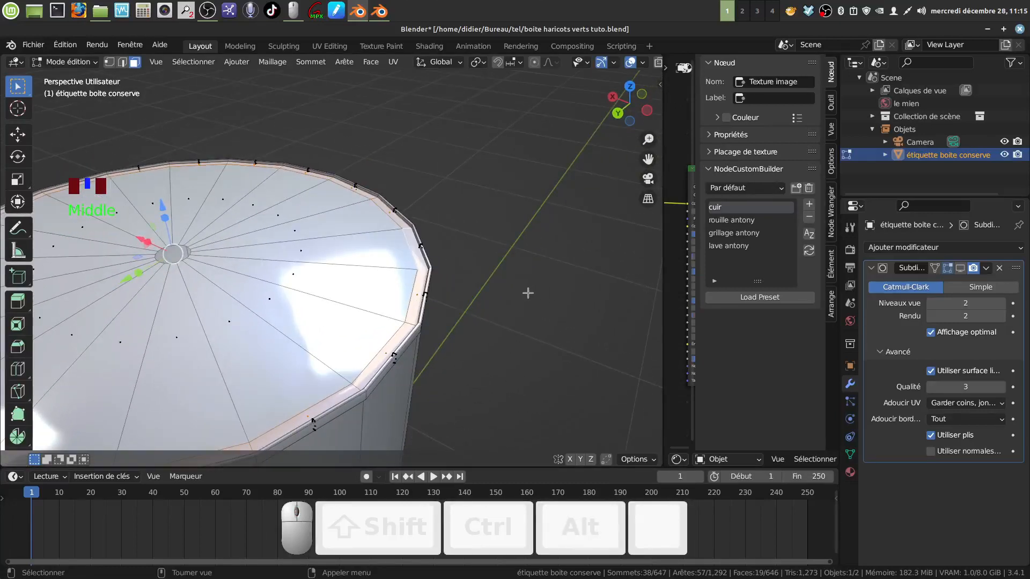
{"action": "scroll", "coordinate": [525, 297], "scroll_direction": "up", "scroll_amount": 2}
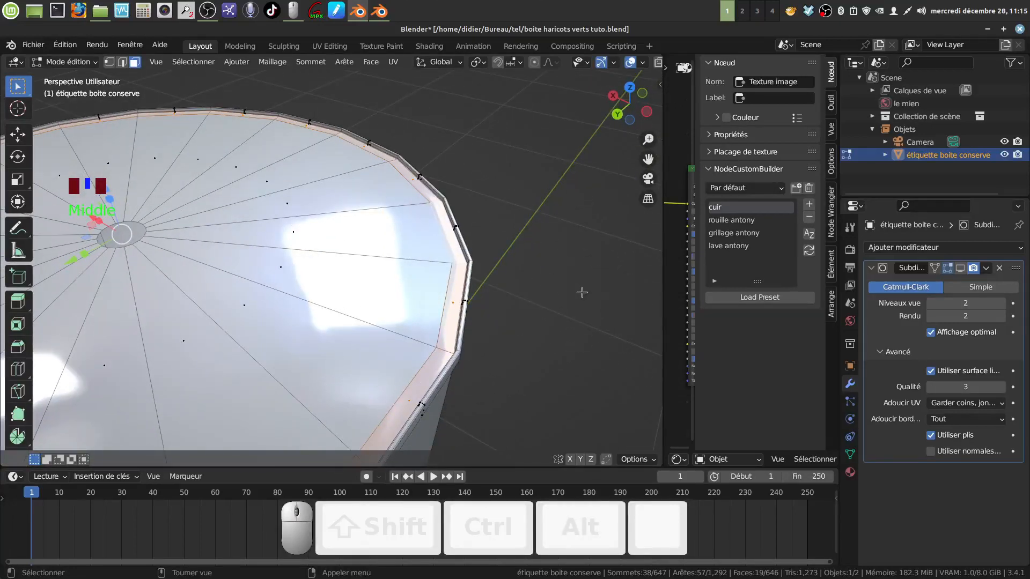
{"action": "key", "text": "i"}
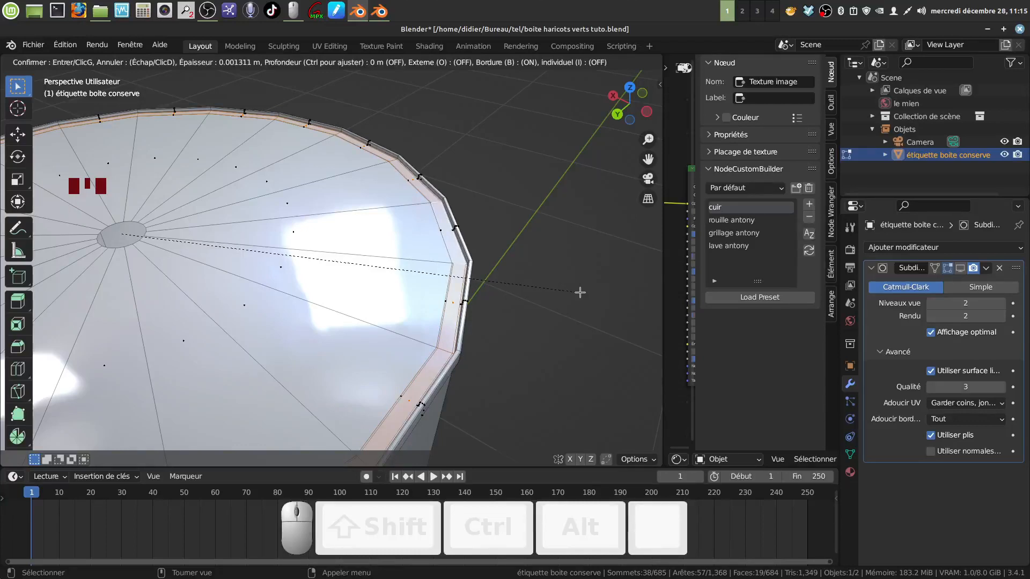
{"action": "left_click", "coordinate": [580, 292]}
Extrude the inset face ring in place and shift it slightly along Z to form a groove around the lid
{"action": "middle_click_drag", "start_coordinate": [580, 292], "coordinate": [507, 248]}
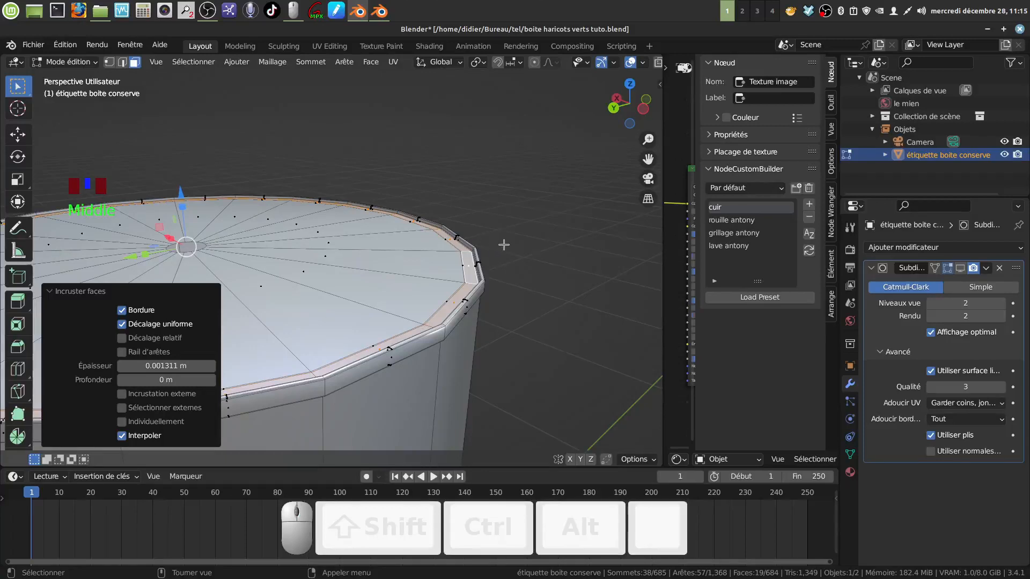
{"action": "key", "text": "e"}
{"action": "left_click", "coordinate": [142, 208]}
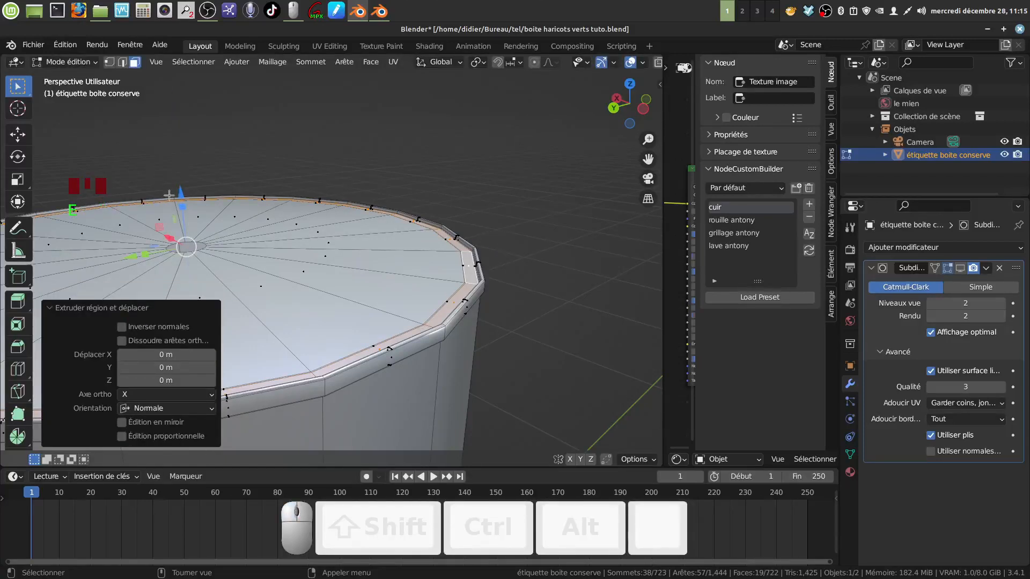
{"action": "left_click_drag", "start_coordinate": [180, 191], "coordinate": [184, 192]}
Return to Object Mode, turn the subdivision modifier's viewport display back on and check the lid's rim
{"action": "middle_click_drag", "start_coordinate": [184, 193], "coordinate": [428, 336]}
{"action": "key", "text": "Tab"}
{"action": "left_click", "coordinate": [961, 268]}
{"action": "scroll", "coordinate": [457, 336], "scroll_direction": "up", "scroll_amount": 4}
{"action": "scroll", "coordinate": [428, 336], "scroll_direction": "down", "scroll_amount": 3}
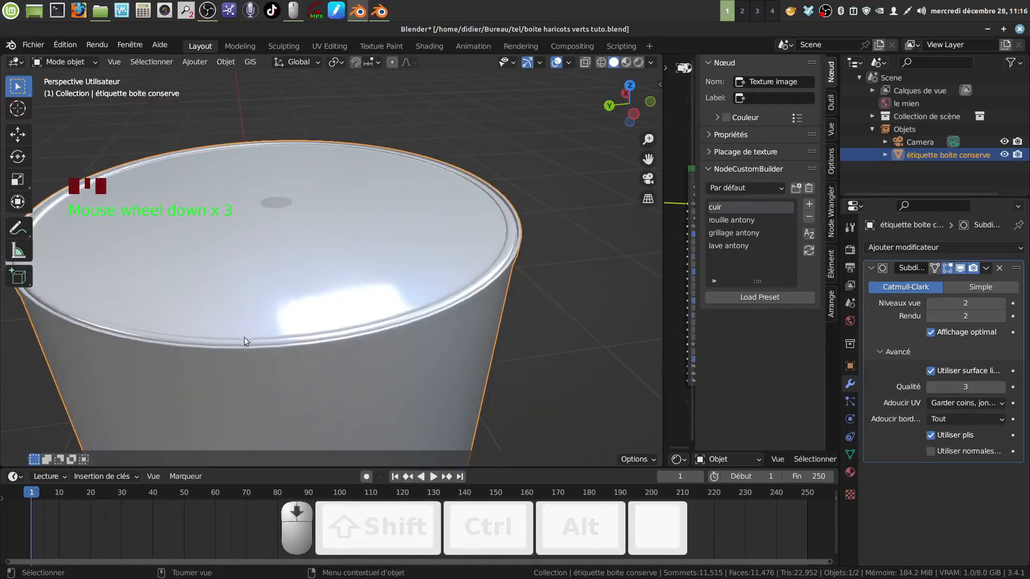
In Edit Mode, clear the selection and add one loop cut around the lid's flat face with a slide factor of about 0.716
{"action": "key", "text": "Tab"}
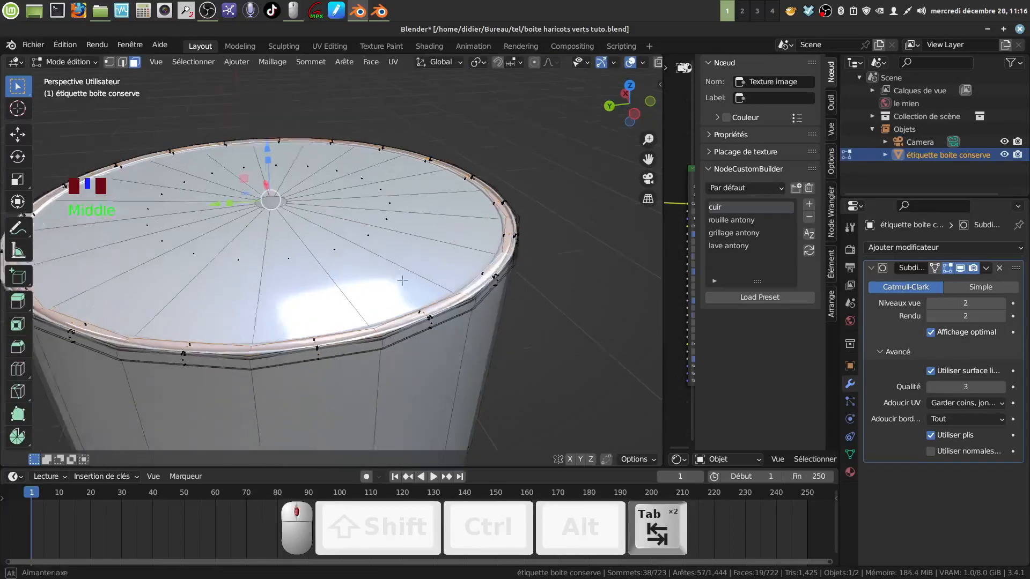
{"action": "middle_click_drag", "start_coordinate": [397, 271], "coordinate": [392, 265]}
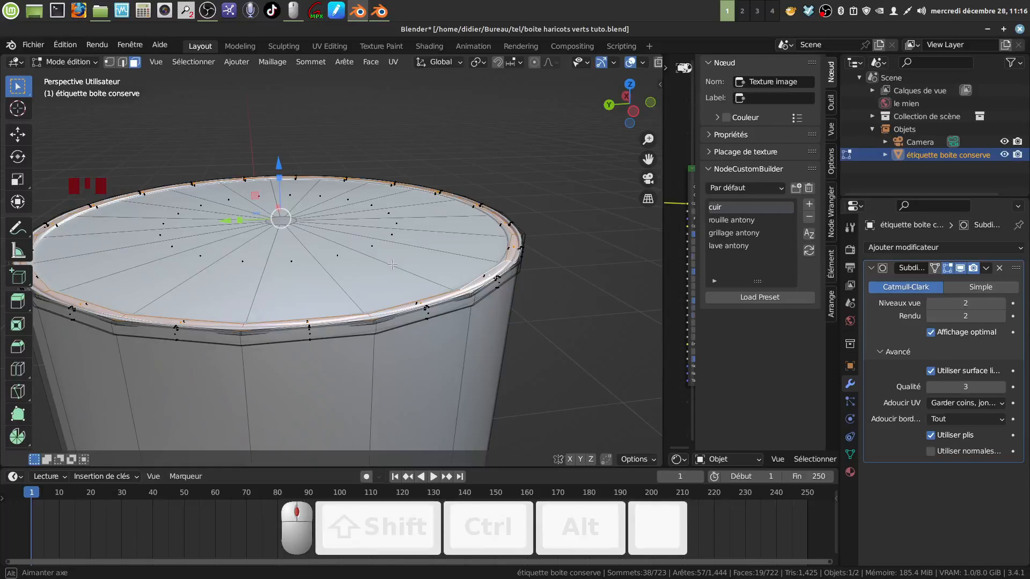
{"action": "middle_click_drag", "start_coordinate": [409, 271], "coordinate": [387, 285]}
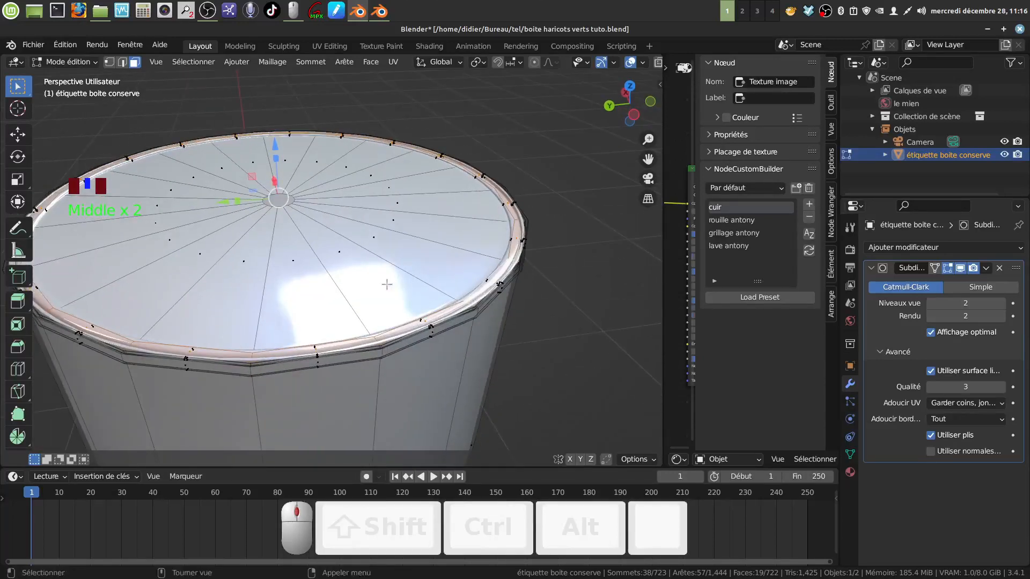
{"action": "key", "text": "a"}
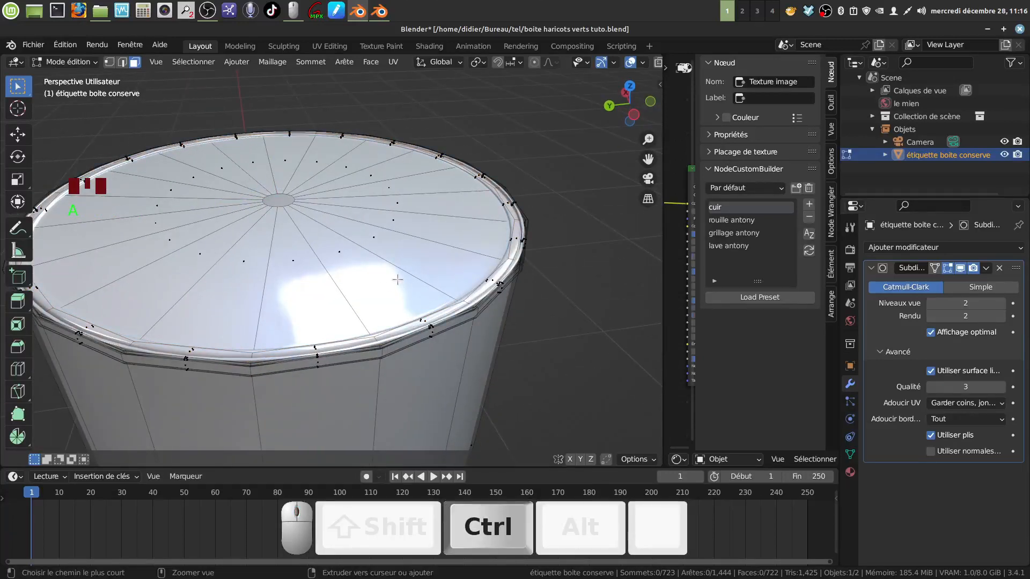
{"action": "key", "text": "ctrl+r"}
{"action": "left_click_drag", "start_coordinate": [397, 280], "coordinate": [449, 286]}
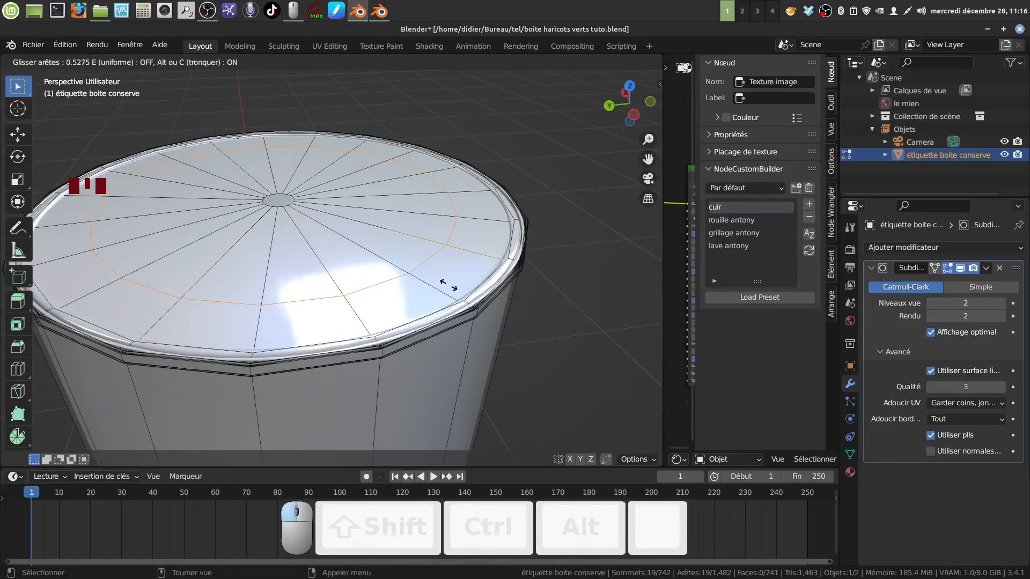
{"action": "left_click_drag", "start_coordinate": [449, 285], "coordinate": [471, 283]}
Examine the lid and its new edge loop from the orthographic top view
{"action": "middle_click_drag", "start_coordinate": [471, 284], "coordinate": [427, 333]}
{"action": "scroll", "coordinate": [472, 327], "scroll_direction": "down", "scroll_amount": 4}
{"action": "key", "text": "KP_7"}
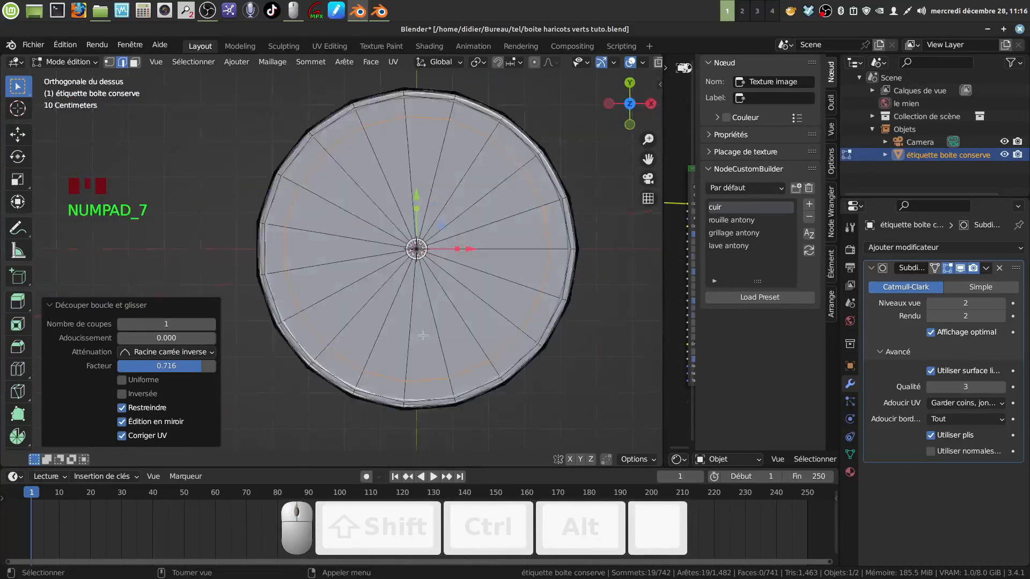
{"action": "middle_click_drag", "start_coordinate": [450, 359], "coordinate": [421, 321], "text": "shift"}
{"action": "scroll", "coordinate": [400, 304], "scroll_direction": "up", "scroll_amount": 2}
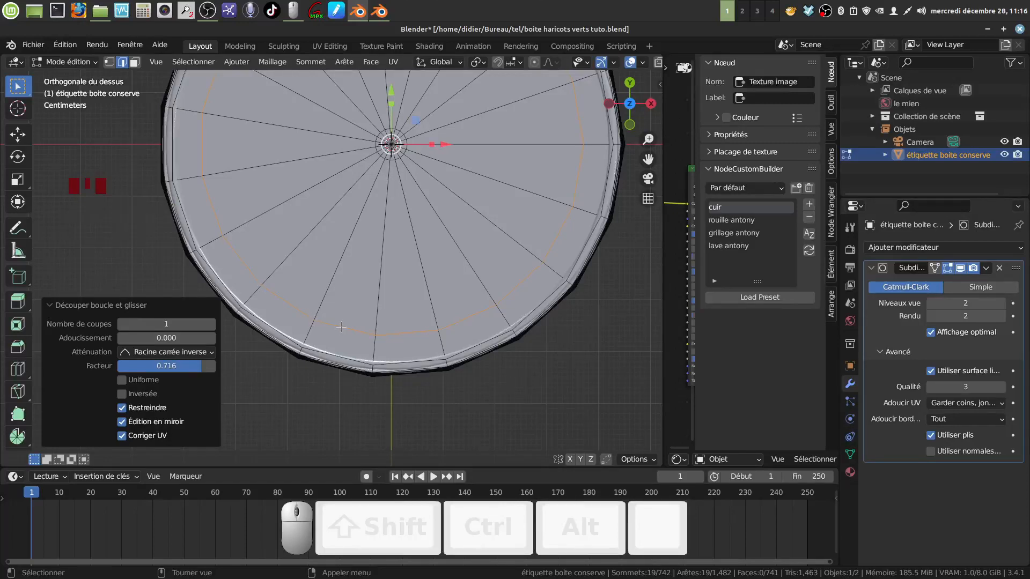
{"action": "middle_click_drag", "start_coordinate": [374, 329], "coordinate": [366, 333], "text": "shift"}
{"action": "scroll", "coordinate": [374, 335], "scroll_direction": "down", "scroll_amount": 2}
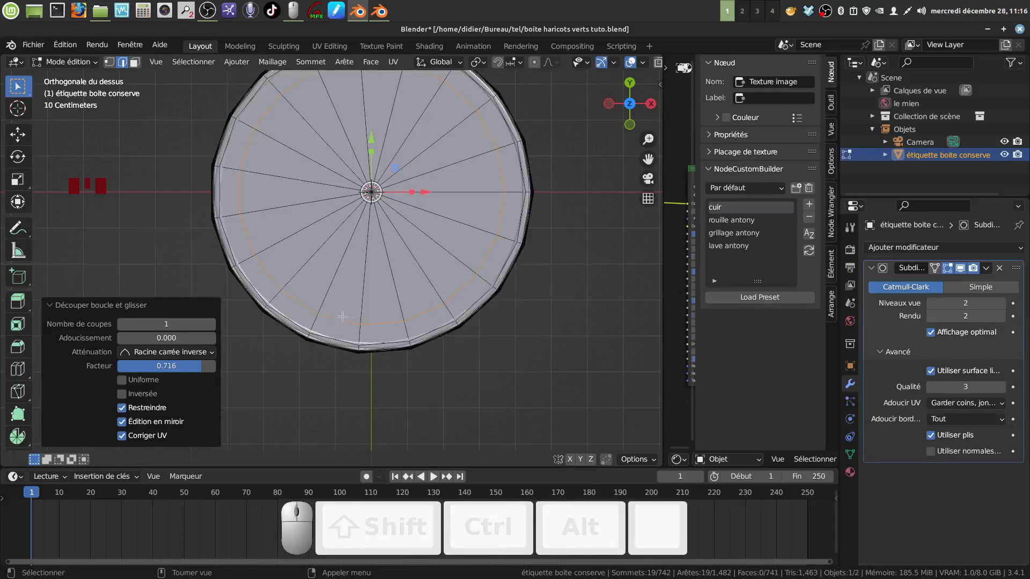
{"action": "middle_click_drag", "start_coordinate": [406, 317], "coordinate": [402, 316], "text": "shift"}
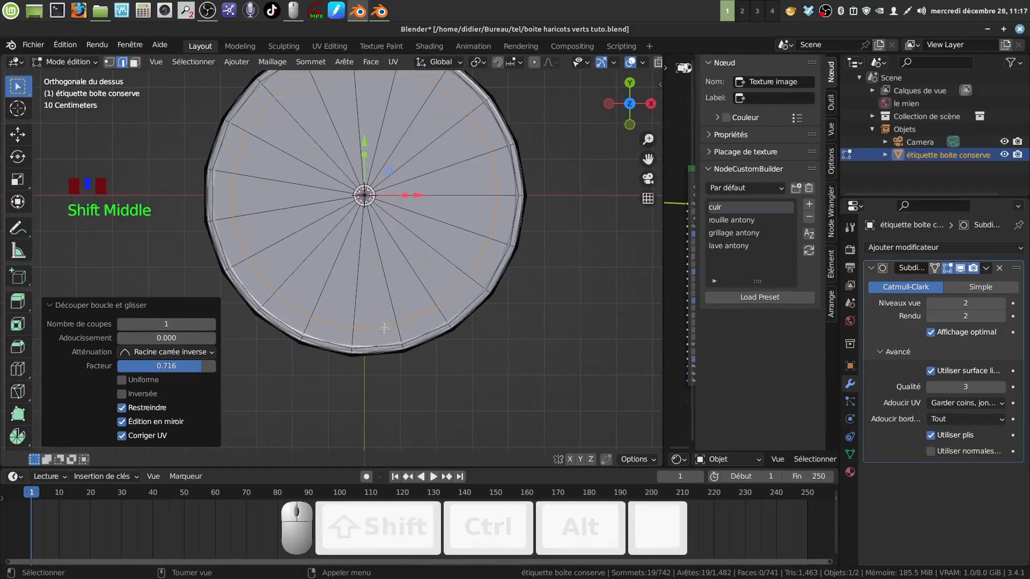
{"action": "key", "text": "Tab"}
{"action": "key", "text": "Tab"}
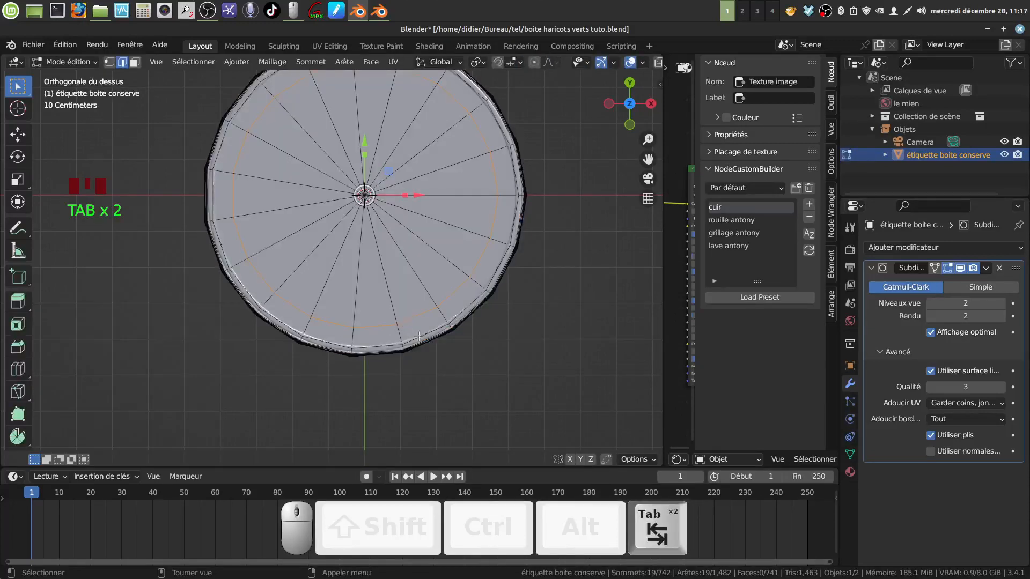
Rotate the can's entire mesh about -6.1° around the global Z axis
{"action": "key", "text": "a"}
{"action": "key", "text": "a"}
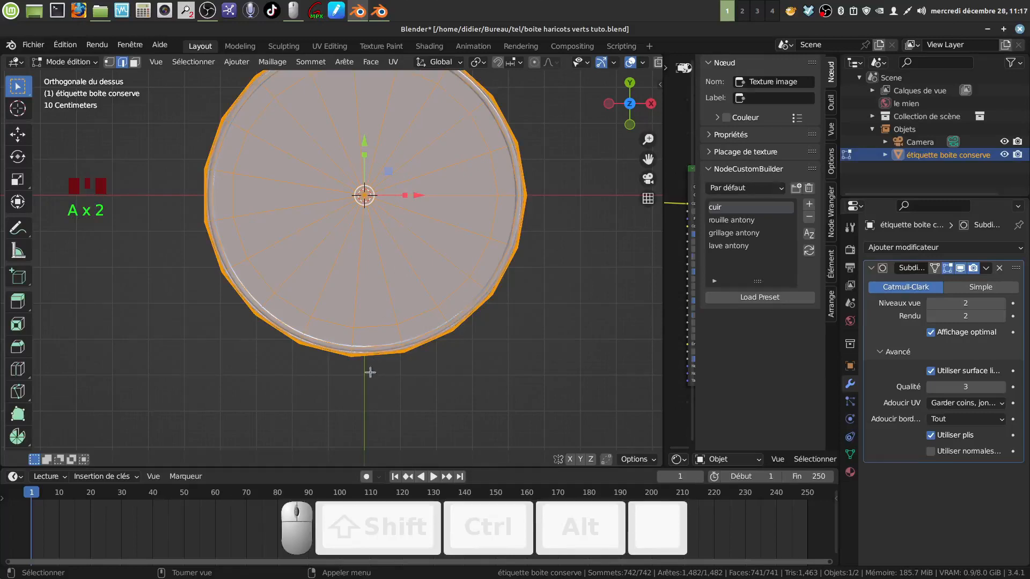
{"action": "key", "text": "r"}
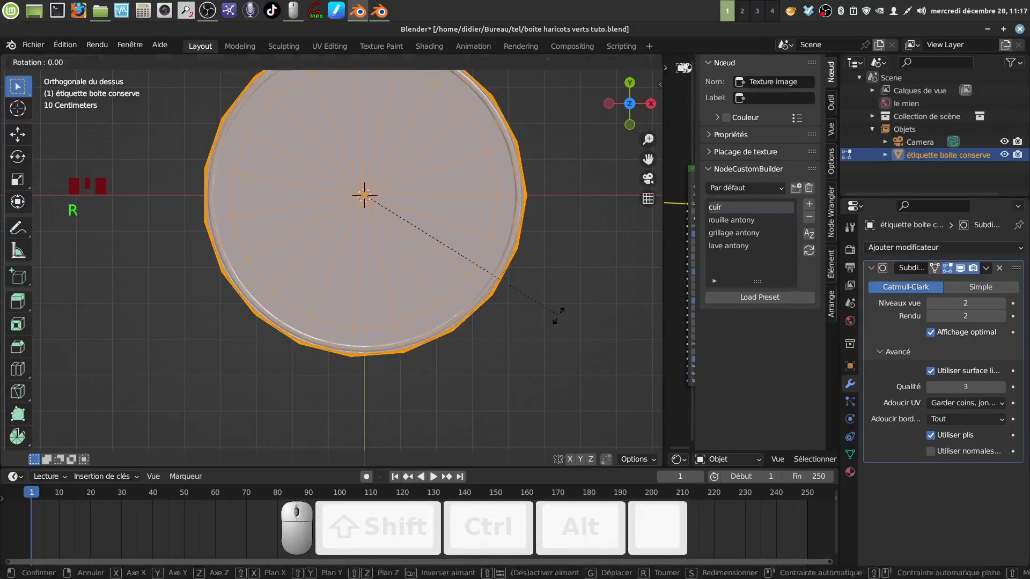
{"action": "key", "text": "z"}
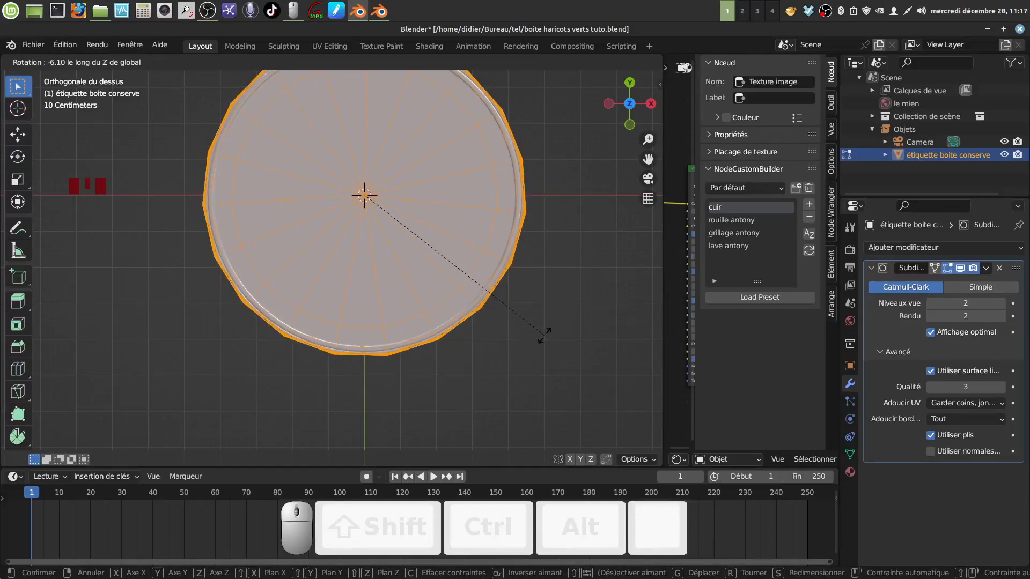
{"action": "left_click", "coordinate": [545, 336]}
{"action": "right_click", "coordinate": [545, 336]}
{"action": "left_click", "coordinate": [544, 334]}
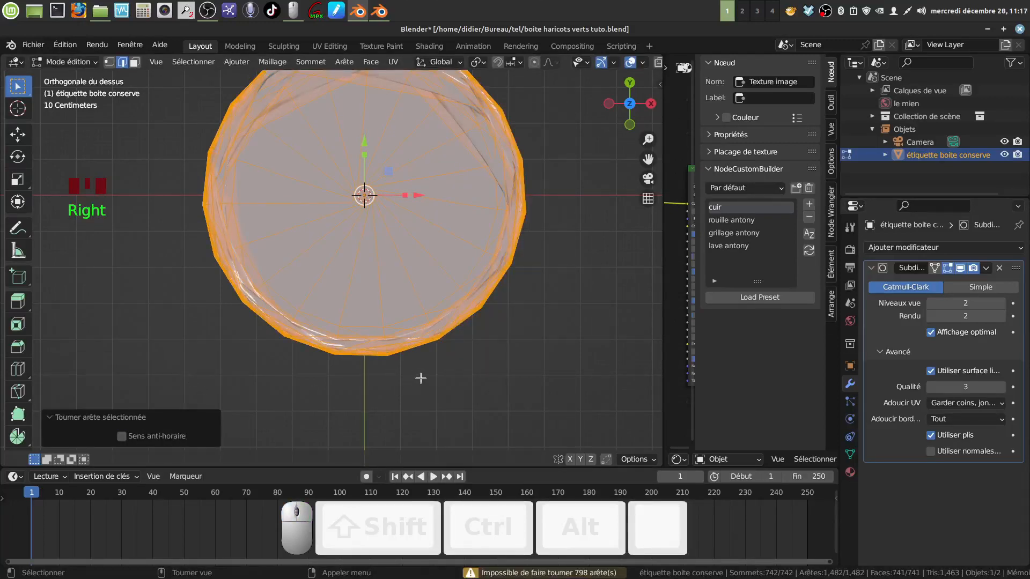
{"action": "key", "text": "ctrl+z"}
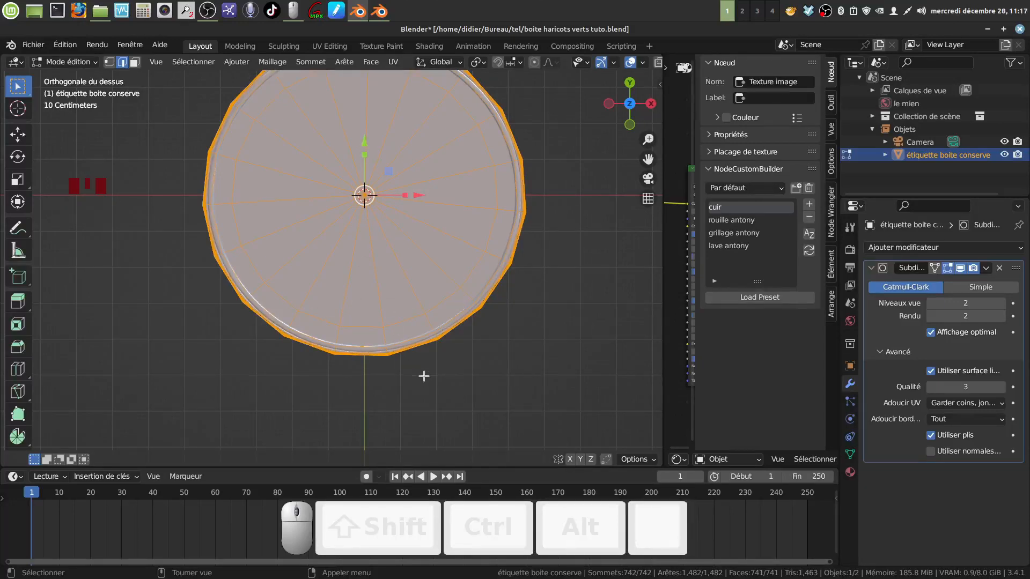
With only single vertices selectable, slide the left of the two frontmost inner-ring lid vertices along its spoke towards the centre
{"action": "key", "text": "a"}
{"action": "scroll", "coordinate": [449, 409], "scroll_direction": "up", "scroll_amount": 2}
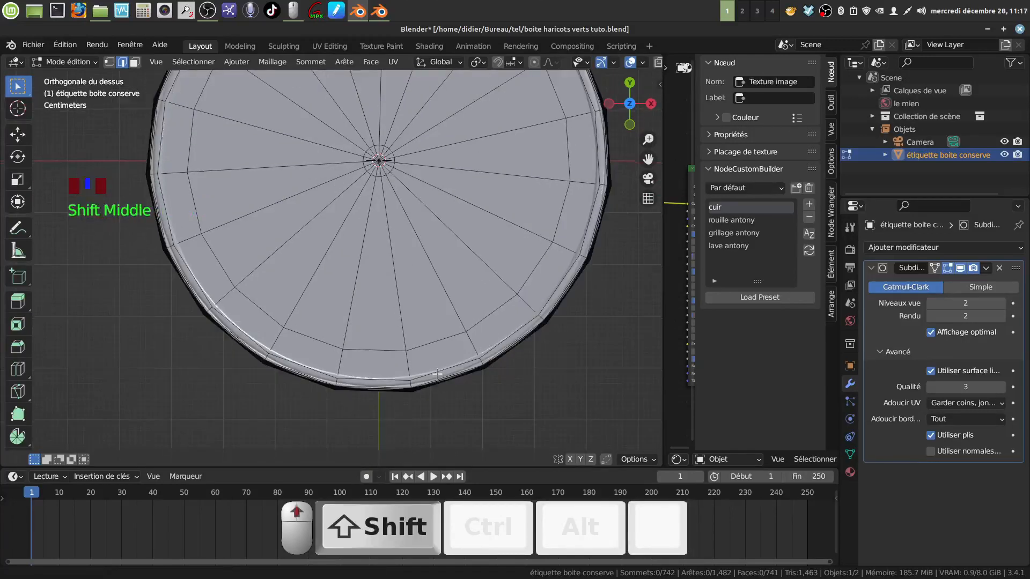
{"action": "middle_click_drag", "start_coordinate": [436, 375], "coordinate": [439, 360], "text": "shift"}
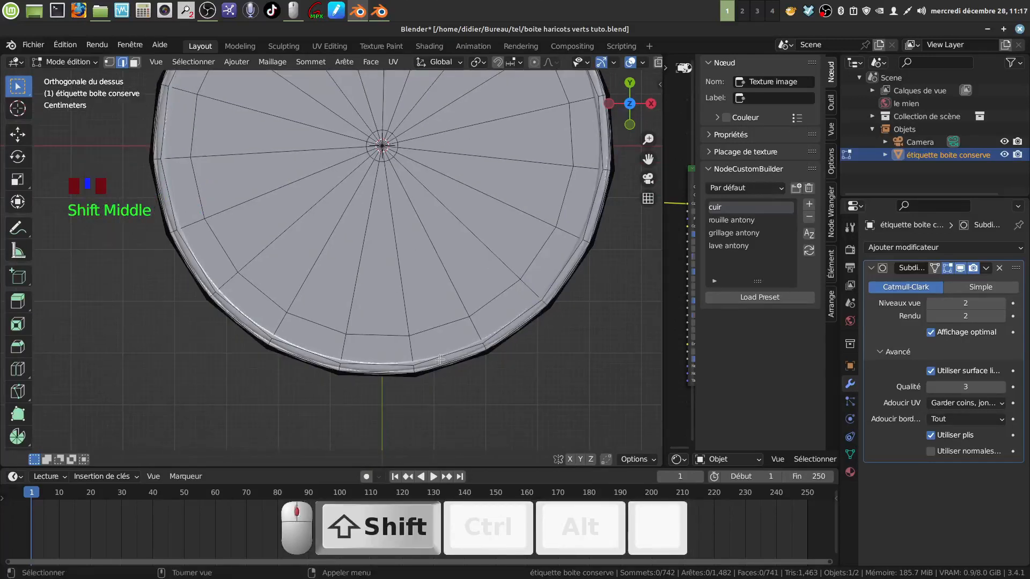
{"action": "left_click", "coordinate": [106, 62]}
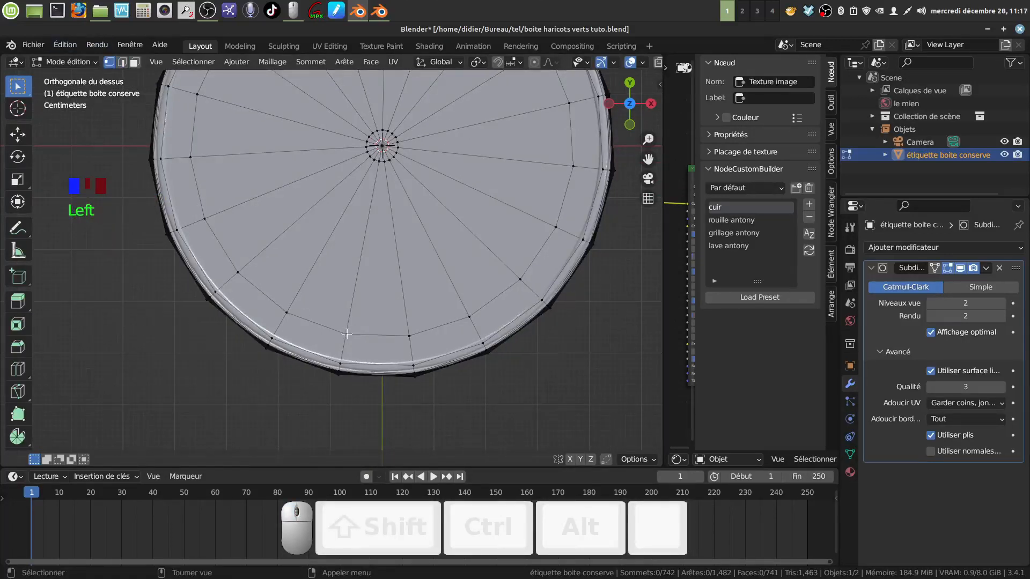
{"action": "left_click", "coordinate": [347, 334]}
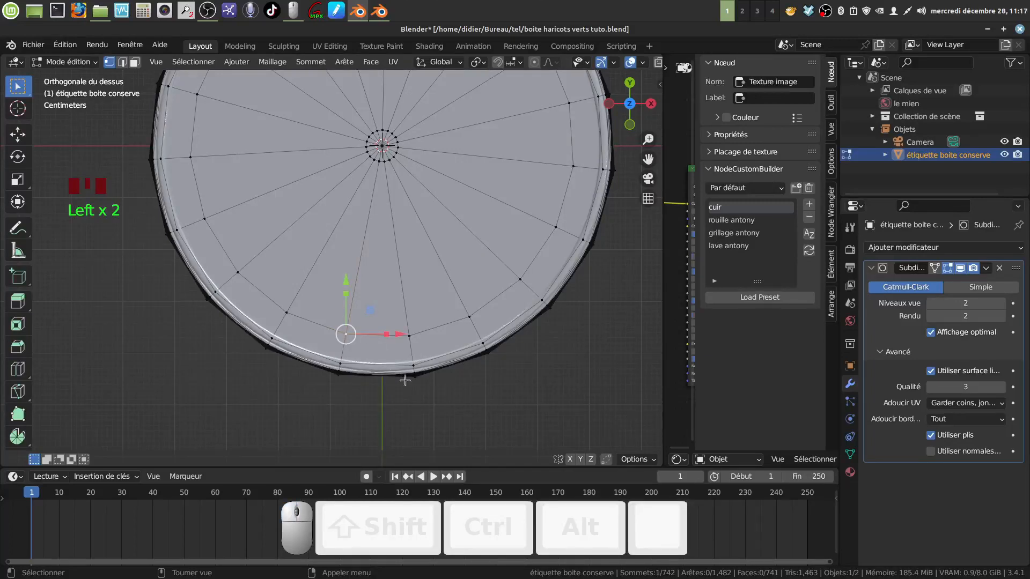
{"action": "key", "text": "g"}
{"action": "key", "text": "g"}
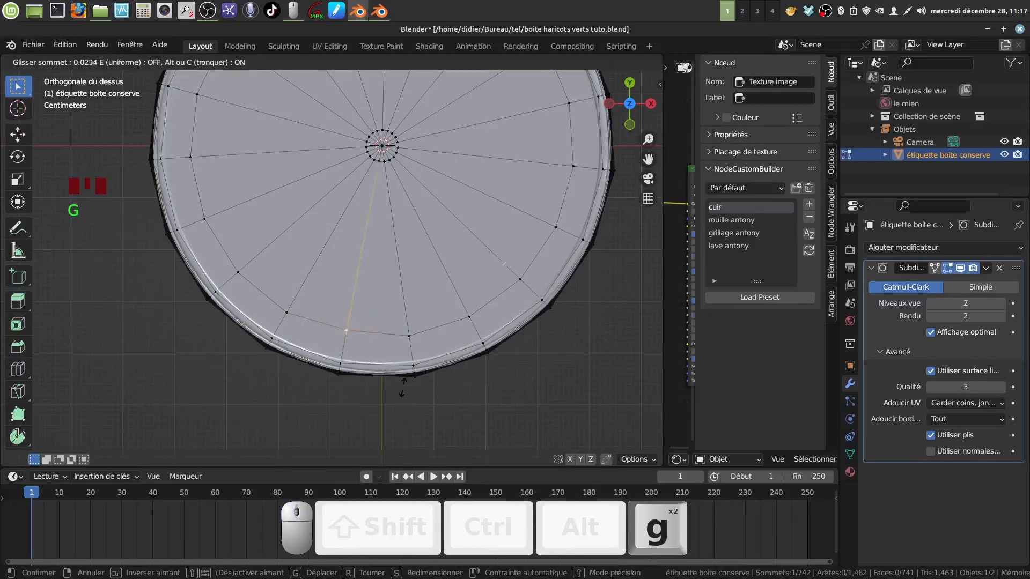
{"action": "left_click", "coordinate": [402, 387]}
Slide the right frontmost inner-ring vertex along its spoke towards the centre by a factor of about 0.084
{"action": "left_click", "coordinate": [409, 336]}
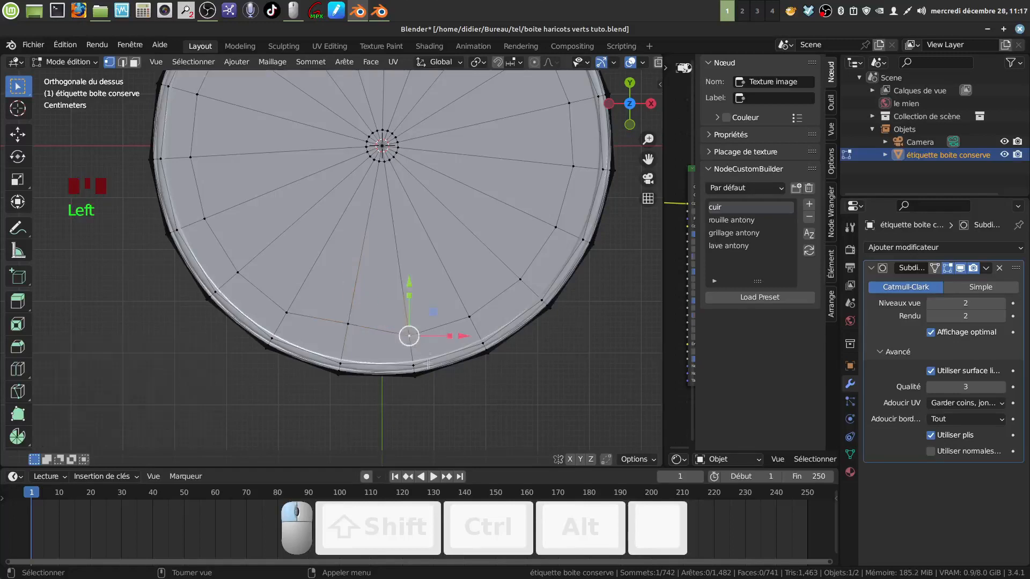
{"action": "key", "text": "g"}
{"action": "key", "text": "g"}
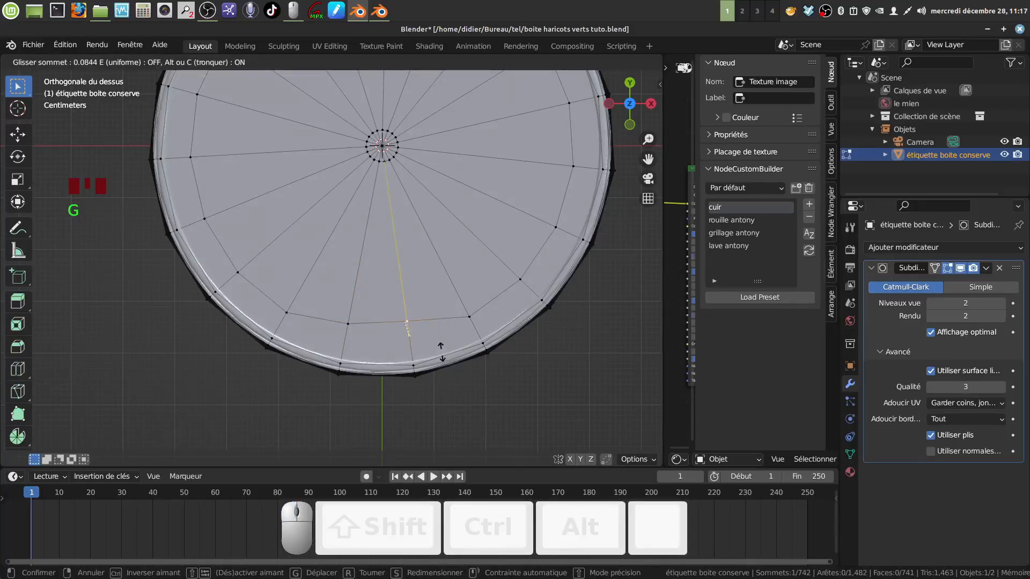
{"action": "left_click", "coordinate": [441, 352]}
Slide the left frontmost inner-ring vertex further inward by a factor of about 0.024, and nudge it slightly inward once more
{"action": "left_click", "coordinate": [348, 326]}
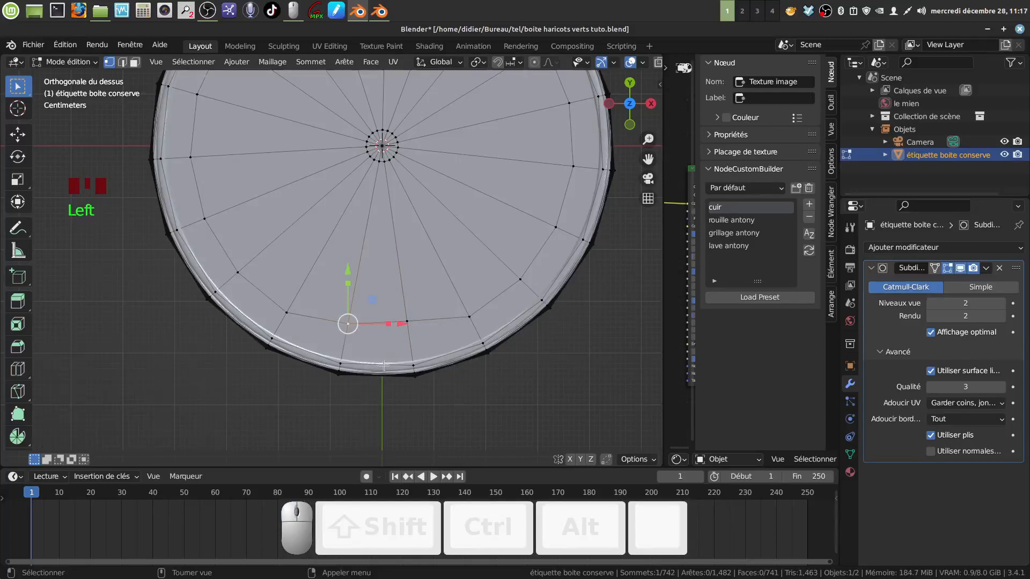
{"action": "key", "text": "g"}
{"action": "key", "text": "g"}
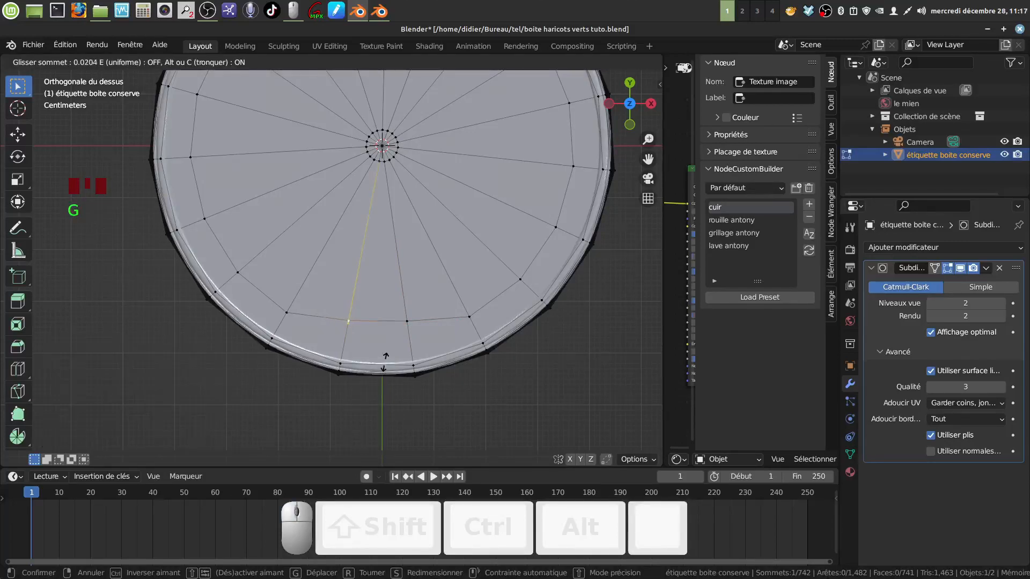
{"action": "left_click", "coordinate": [383, 362]}
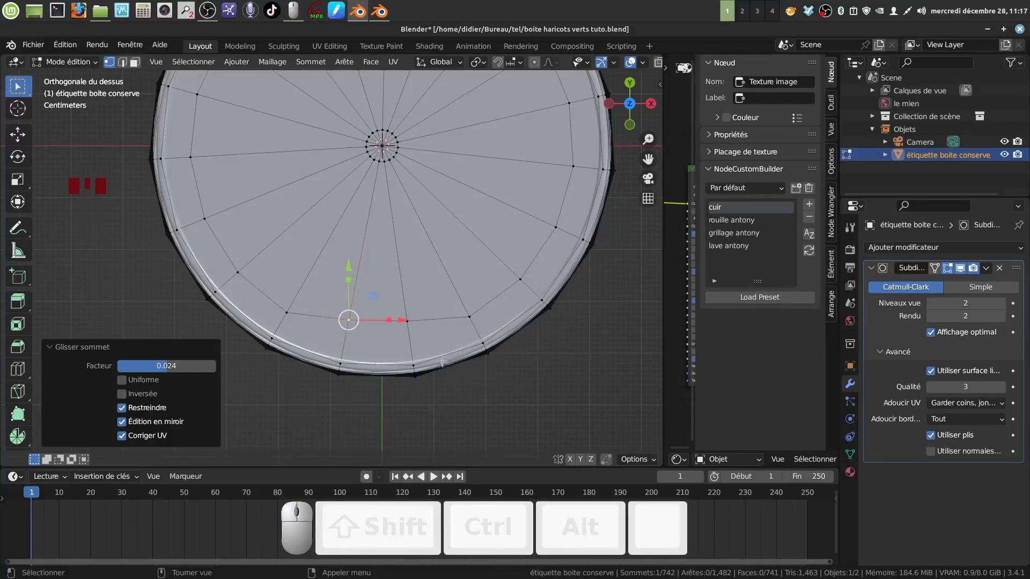
{"action": "key", "text": "g"}
{"action": "key", "text": "g"}
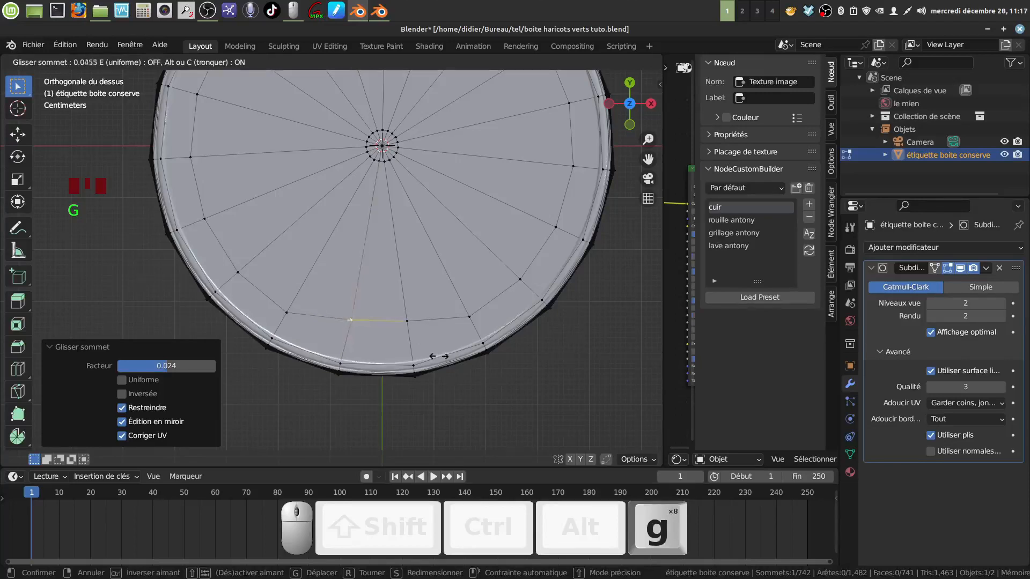
{"action": "left_click", "coordinate": [437, 356]}
Slide the right frontmost inner-ring vertex inward by a factor of about 0.022 to level it with its left neighbour
{"action": "left_click", "coordinate": [410, 335]}
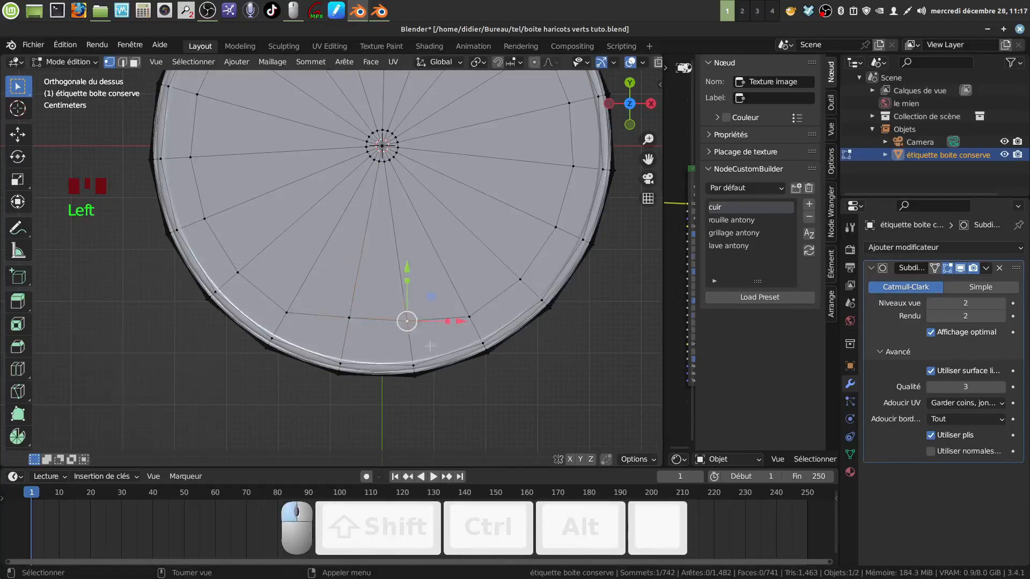
{"action": "key", "text": "g"}
{"action": "key", "text": "g"}
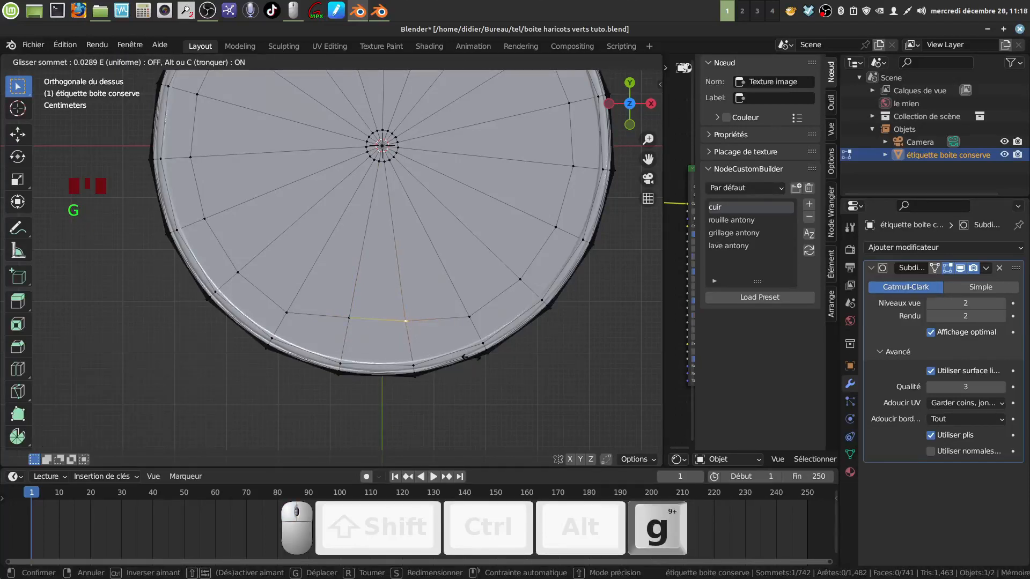
{"action": "left_click", "coordinate": [470, 356]}
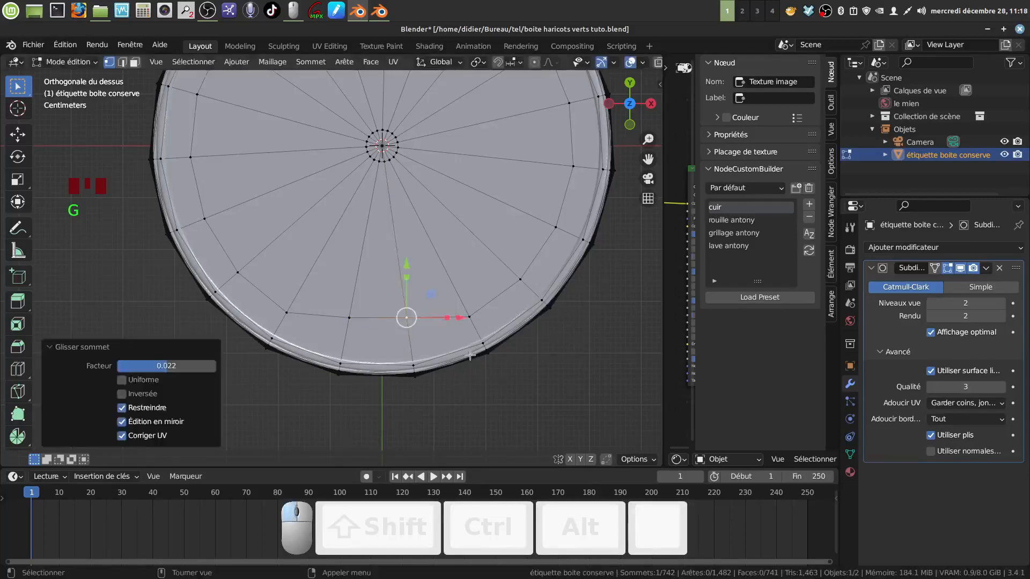
Straighten the four front inner-ring vertices of the lid with the LoopTools Gstretch operation
{"action": "left_click_drag", "start_coordinate": [269, 305], "coordinate": [472, 328]}
{"action": "right_click", "coordinate": [575, 373]}
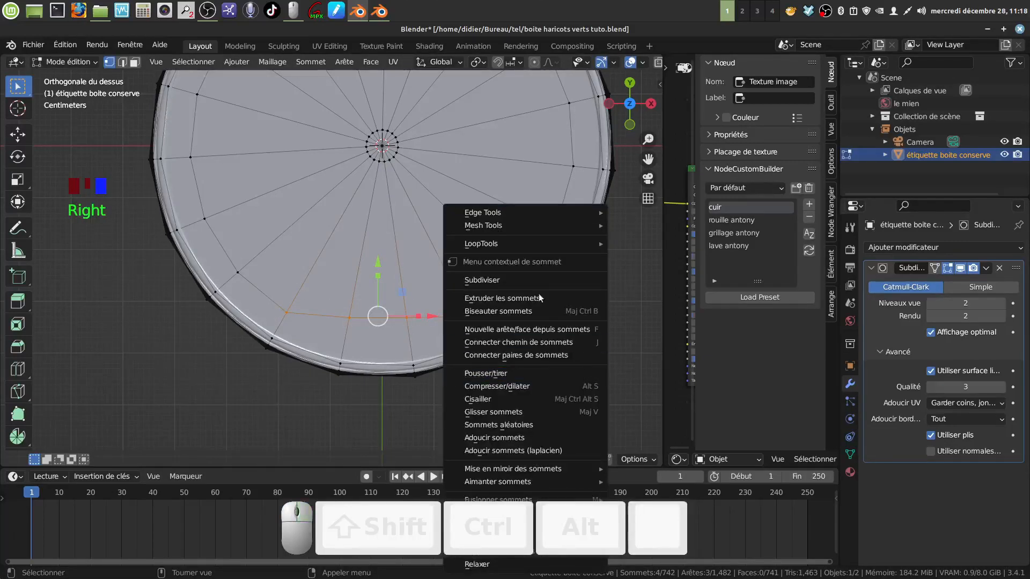
{"action": "mouse_move", "coordinate": [508, 243]}
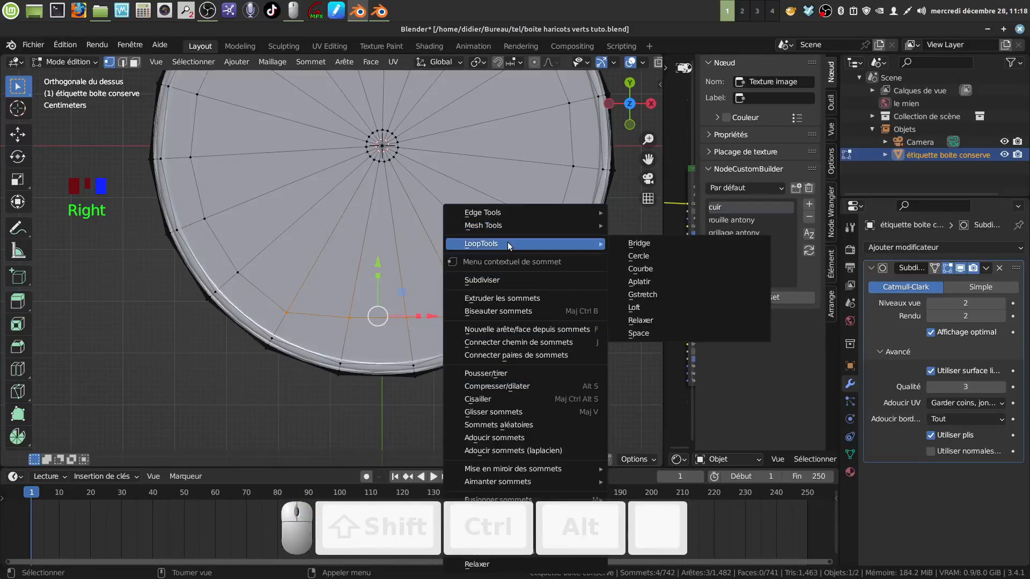
{"action": "left_click", "coordinate": [655, 297]}
{"action": "middle_click_drag", "start_coordinate": [399, 343], "coordinate": [473, 277]}
{"action": "key", "text": "Tab"}
{"action": "key", "text": "Tab"}
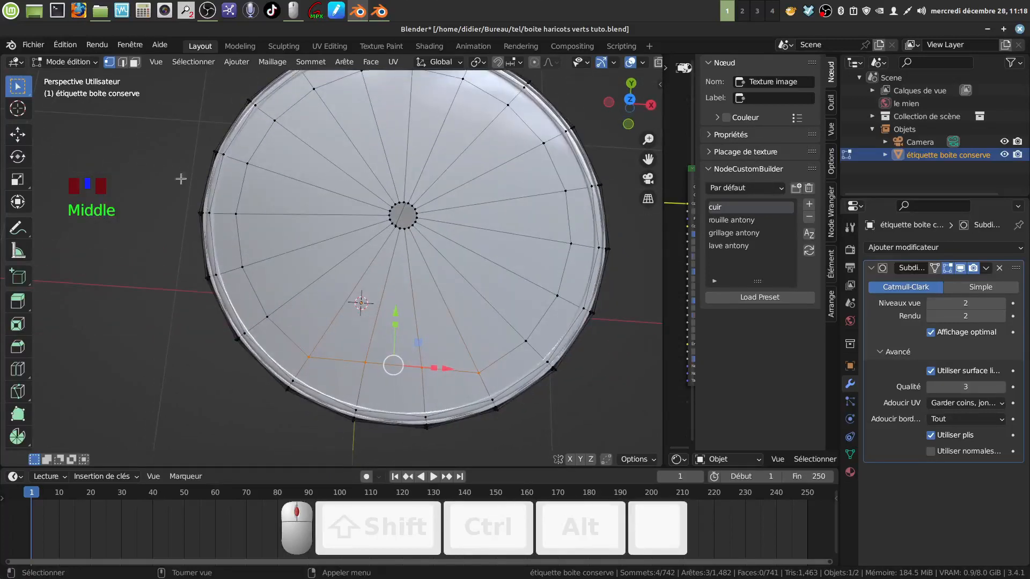
Extrude the wedge-shaped lid faces inside the inner ring and lower them about 0.0068 m along Z
{"action": "left_click", "coordinate": [134, 62]}
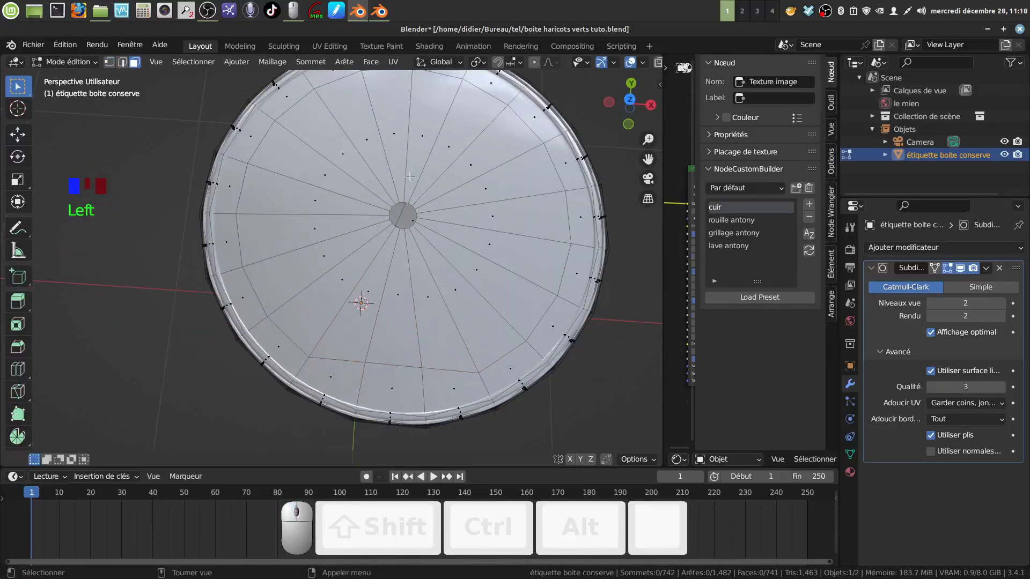
{"action": "key", "text": "c"}
{"action": "mouse_move", "coordinate": [341, 217]}
{"action": "left_mouse_down"}
{"action": "mouse_move", "coordinate": [279, 300]}
{"action": "mouse_move", "coordinate": [376, 370]}
{"action": "mouse_move", "coordinate": [510, 279]}
{"action": "mouse_move", "coordinate": [425, 263]}
{"action": "left_mouse_up"}
{"action": "right_click", "coordinate": [425, 262]}
{"action": "middle_click_drag", "start_coordinate": [425, 263], "coordinate": [411, 221]}
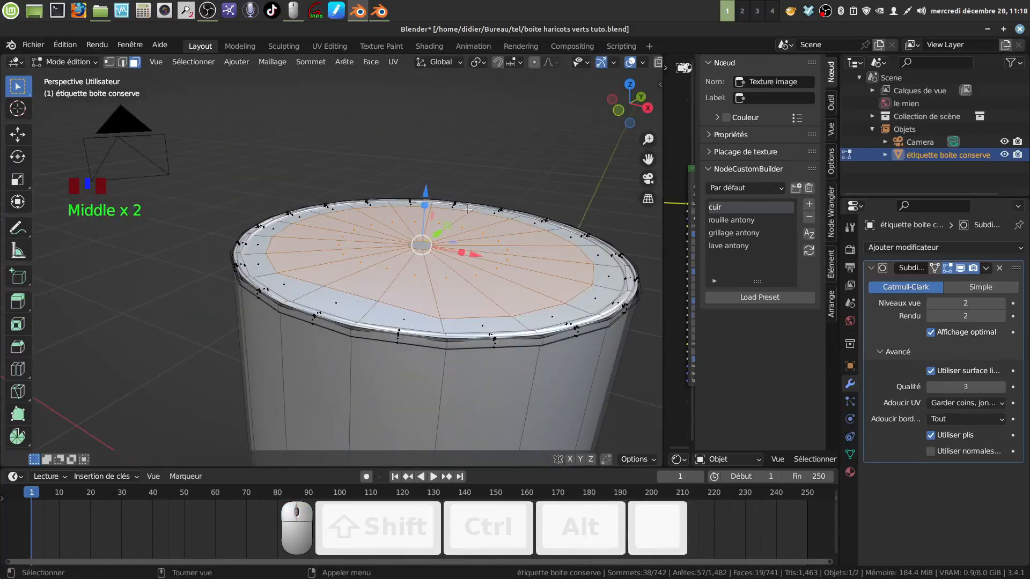
{"action": "key", "text": "e"}
{"action": "left_click_drag", "start_coordinate": [425, 193], "coordinate": [427, 199]}
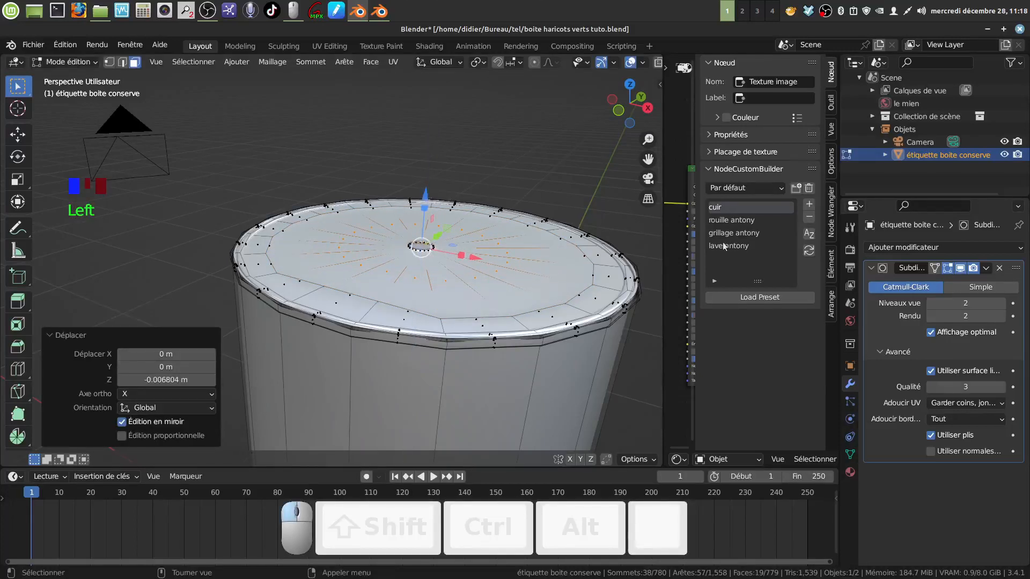
Turn off the Subdivision modifier's viewport display and lower the extruded lid faces about 0.0017 m further along Z
{"action": "left_click", "coordinate": [961, 268]}
{"action": "middle_click_drag", "start_coordinate": [387, 234], "coordinate": [379, 227]}
{"action": "left_click_drag", "start_coordinate": [418, 236], "coordinate": [417, 239]}
{"action": "middle_click_drag", "start_coordinate": [417, 240], "coordinate": [417, 259]}
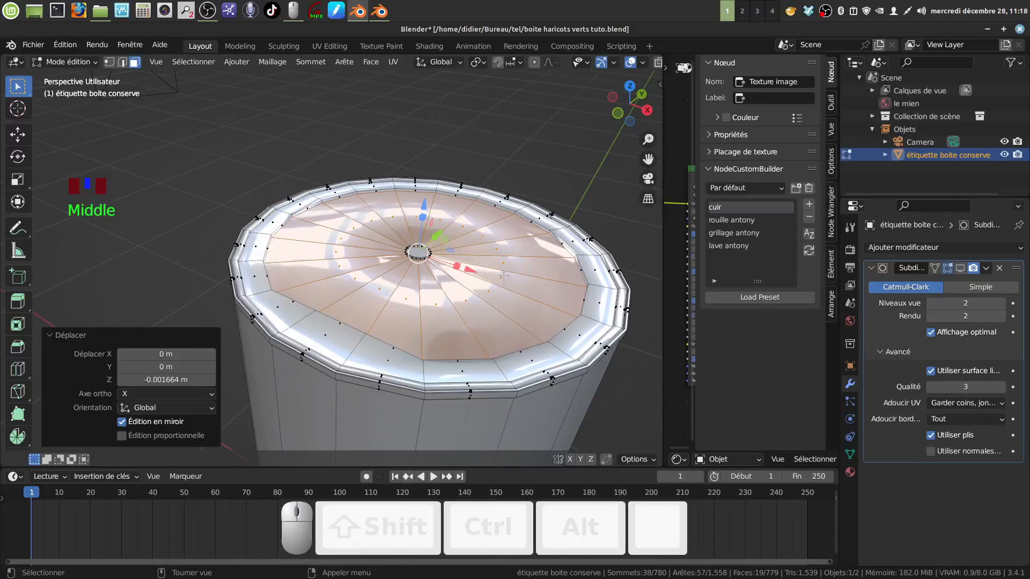
Inset the recessed lid faces with a thickness of about 0.005 m
{"action": "key", "text": "i"}
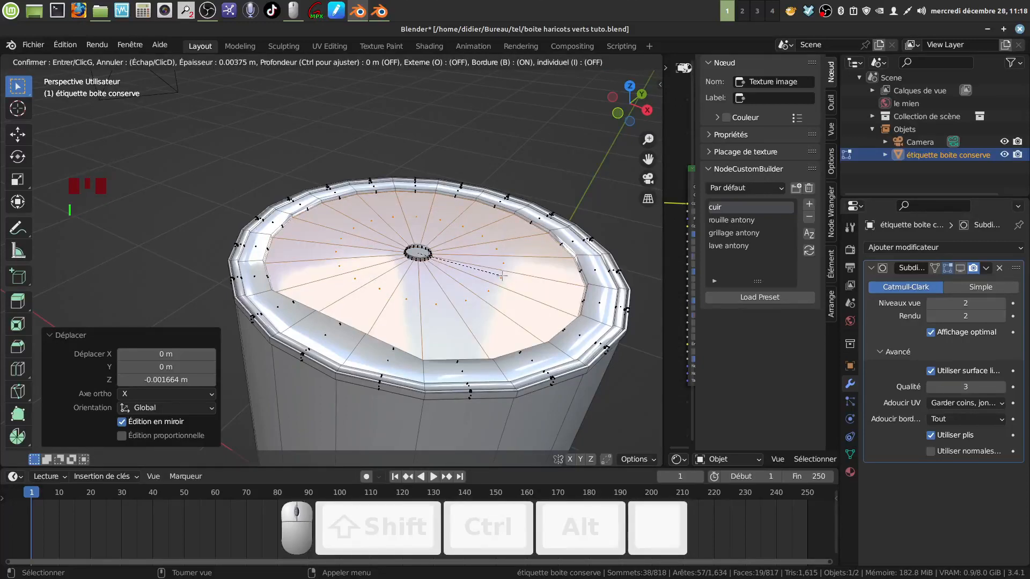
{"action": "left_click", "coordinate": [501, 275]}
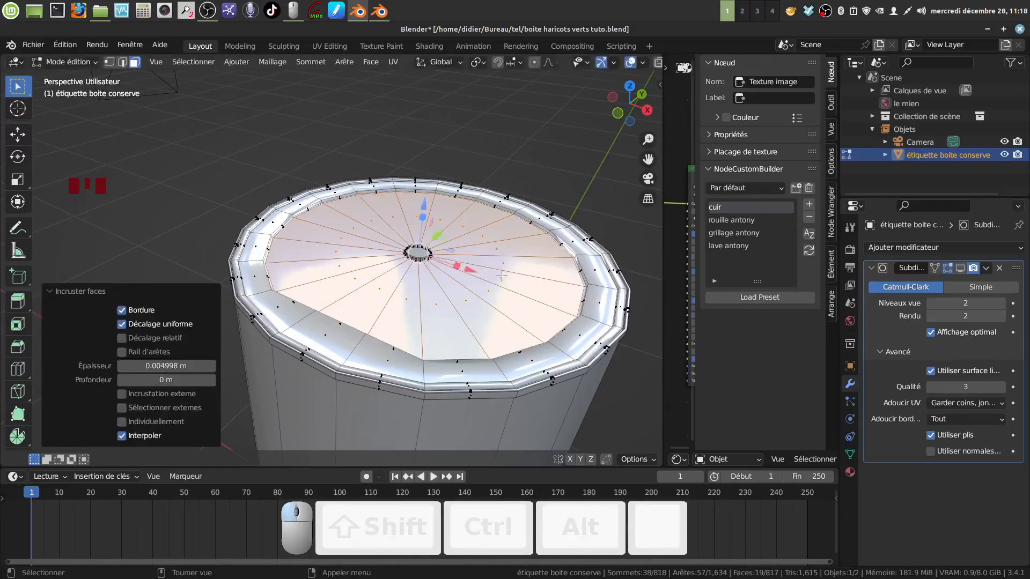
Bevel the upper edge loop around the lid's recess with two segments and a width of about 0.0042 m
{"action": "middle_click_drag", "start_coordinate": [303, 293], "coordinate": [348, 310]}
{"action": "scroll", "coordinate": [259, 303], "scroll_direction": "up", "scroll_amount": 4}
{"action": "scroll", "coordinate": [301, 309], "scroll_direction": "up", "scroll_amount": 2}
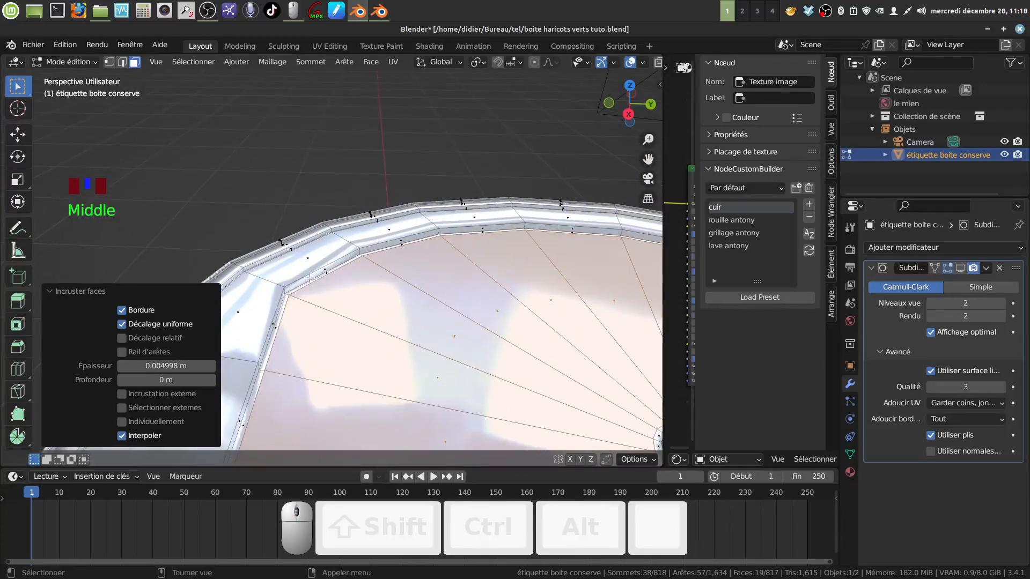
{"action": "left_click", "coordinate": [123, 63]}
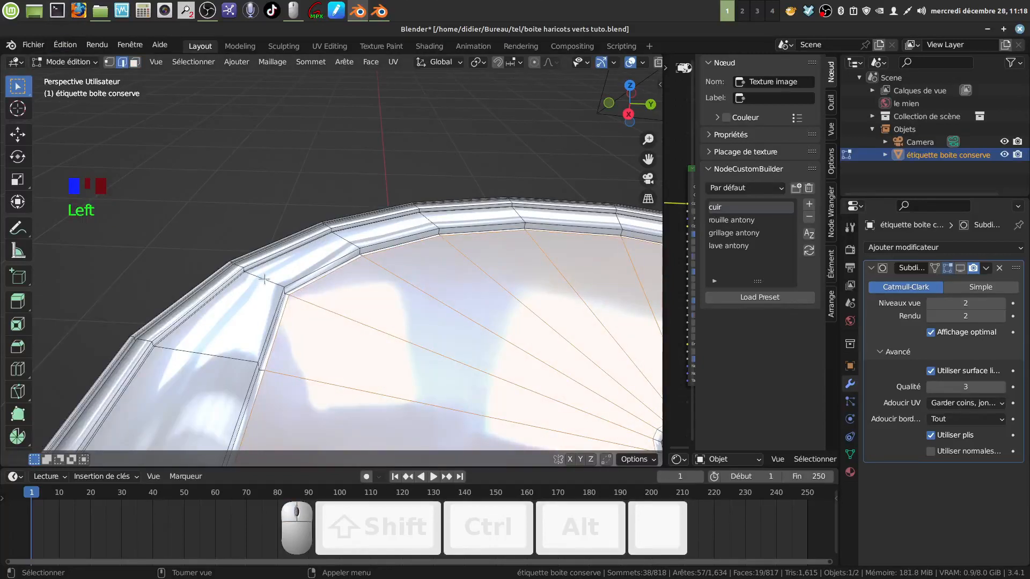
{"action": "left_click", "coordinate": [303, 276], "text": "alt"}
{"action": "middle_click_drag", "start_coordinate": [303, 276], "coordinate": [317, 260]}
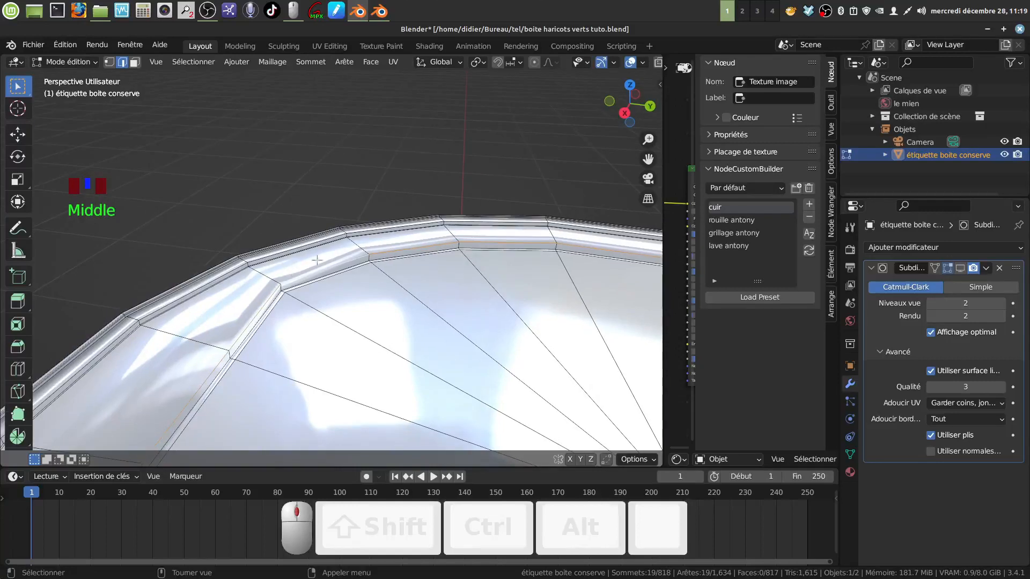
{"action": "key", "text": "ctrl+b"}
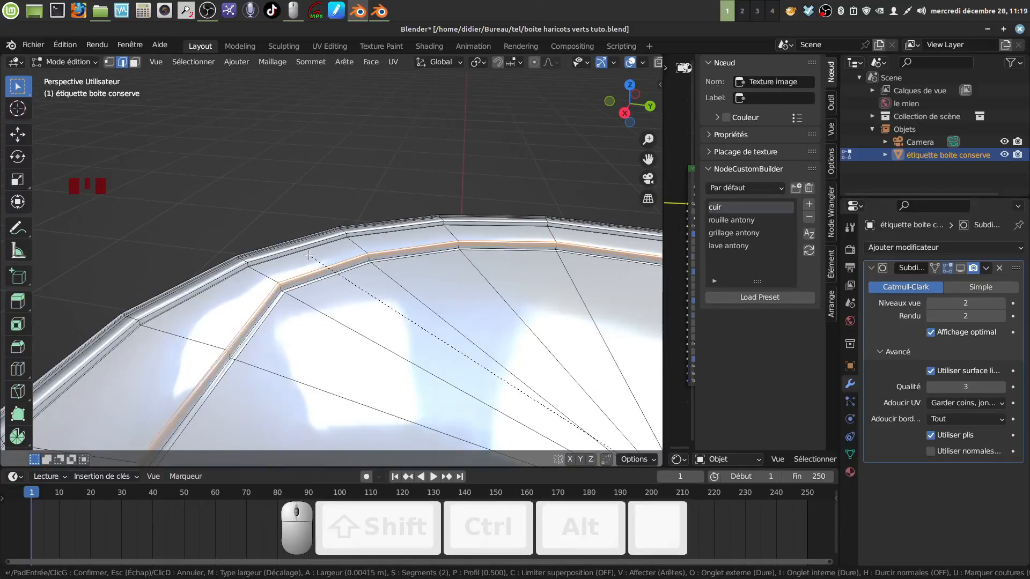
{"action": "left_click", "coordinate": [309, 254]}
Return to Object mode, turn the Subdivision modifier's viewport display back on, and inspect the smoothed lid
{"action": "middle_click_drag", "start_coordinate": [320, 261], "coordinate": [531, 371]}
{"action": "scroll", "coordinate": [414, 301], "scroll_direction": "down", "scroll_amount": 7}
{"action": "key", "text": "Tab"}
{"action": "left_click", "coordinate": [961, 267]}
{"action": "middle_click_drag", "start_coordinate": [370, 359], "coordinate": [446, 382]}
{"action": "scroll", "coordinate": [390, 374], "scroll_direction": "down", "scroll_amount": 3}
{"action": "scroll", "coordinate": [474, 331], "scroll_direction": "up", "scroll_amount": 3}
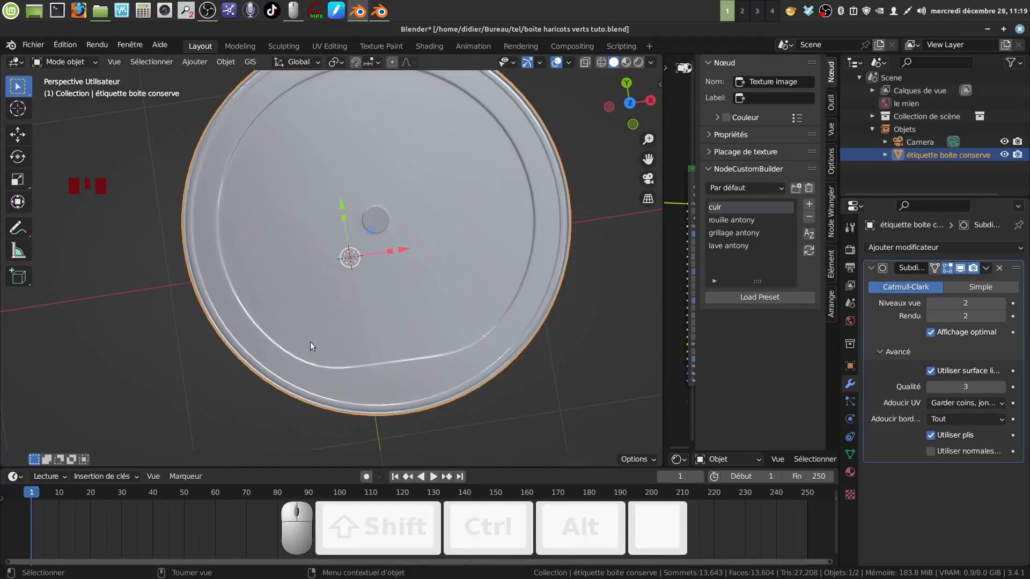
{"action": "middle_click_drag", "start_coordinate": [310, 342], "coordinate": [294, 319]}
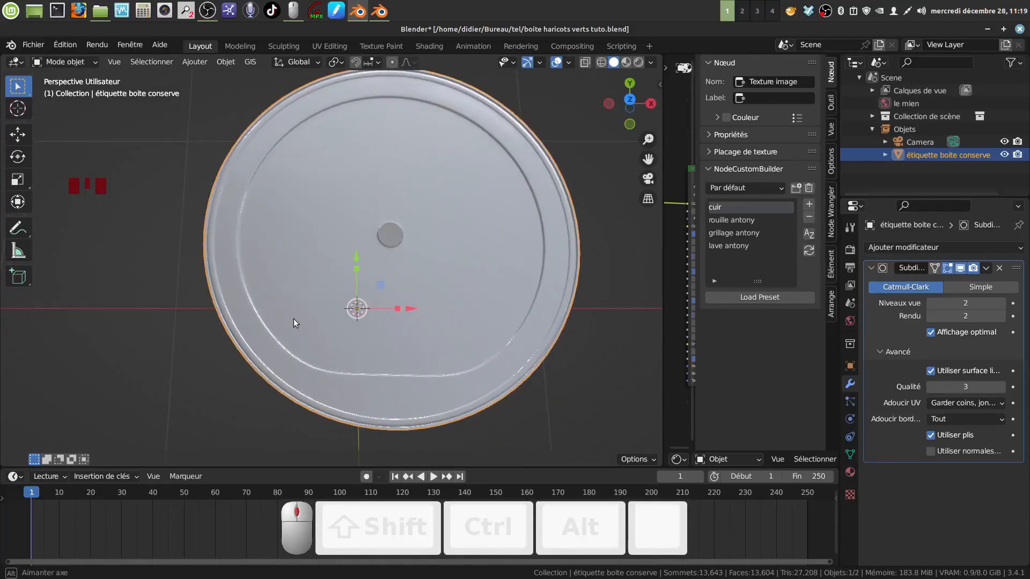
{"action": "middle_click_drag", "start_coordinate": [294, 319], "coordinate": [365, 293]}
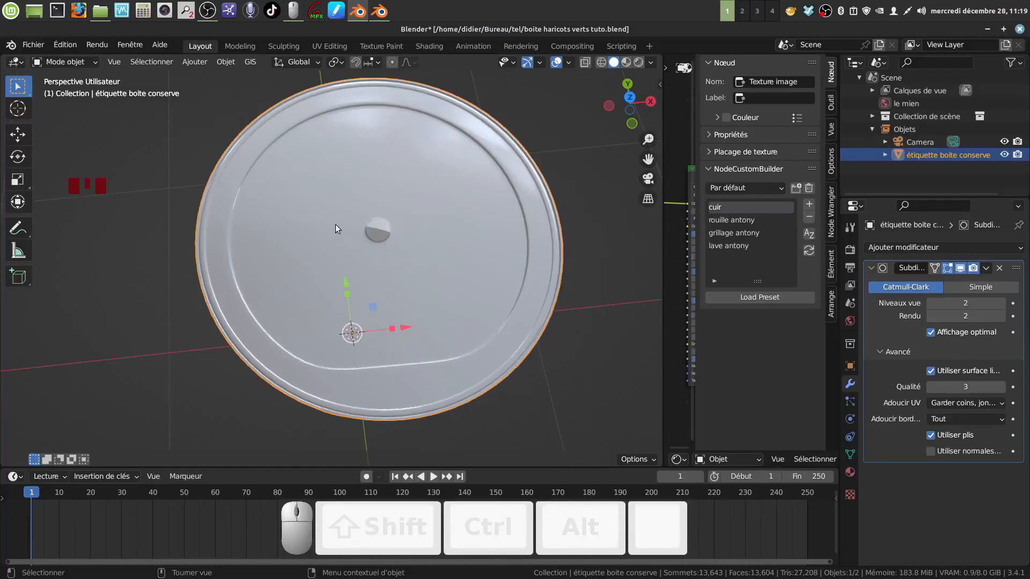
Enter Edit mode with face selection and select the radial faces of the lid's recessed panel
{"action": "middle_click_drag", "start_coordinate": [368, 223], "coordinate": [394, 237]}
{"action": "key", "text": "Tab"}
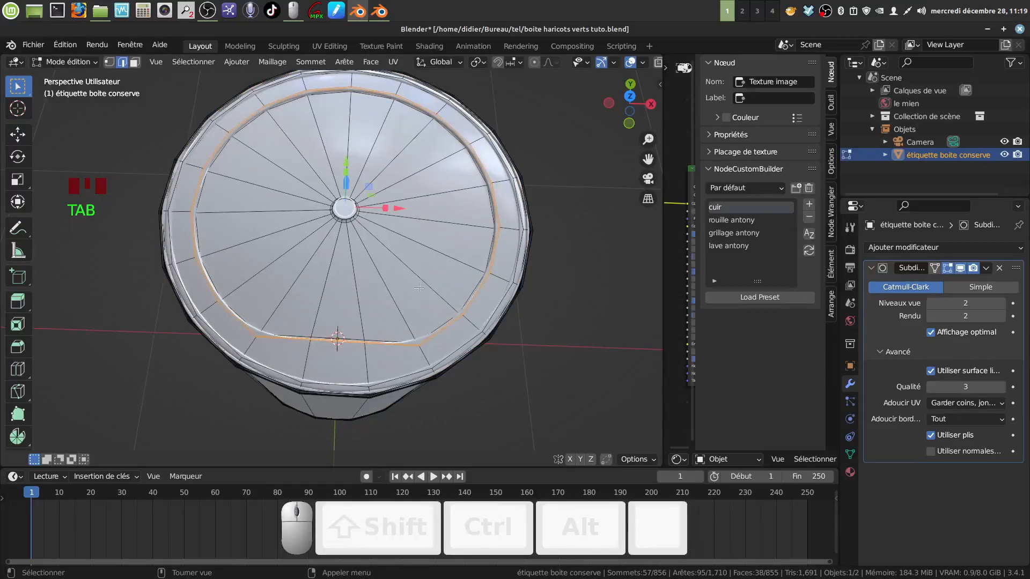
{"action": "left_click", "coordinate": [135, 62]}
{"action": "key", "text": "c"}
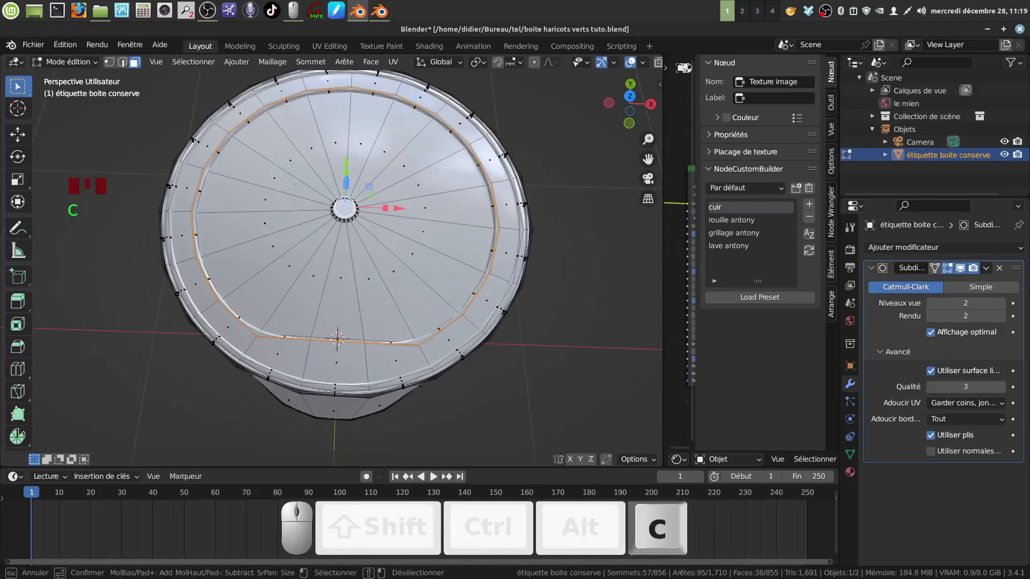
{"action": "mouse_move", "coordinate": [308, 161]}
{"action": "left_mouse_down"}
{"action": "mouse_move", "coordinate": [276, 184]}
{"action": "mouse_move", "coordinate": [298, 299]}
{"action": "mouse_move", "coordinate": [413, 229]}
{"action": "mouse_move", "coordinate": [340, 173]}
{"action": "left_mouse_up"}
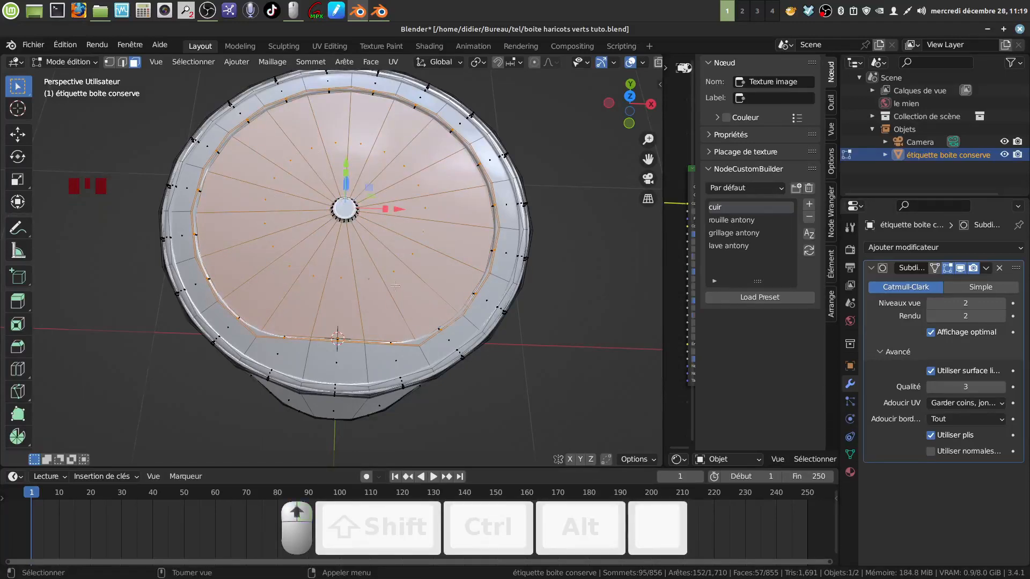
Delete the ring of upright wall faces surrounding the small disc at the lid's centre
{"action": "scroll", "coordinate": [399, 231], "scroll_direction": "up", "scroll_amount": 3}
{"action": "middle_click_drag", "start_coordinate": [373, 251], "coordinate": [355, 285], "text": "shift"}
{"action": "scroll", "coordinate": [407, 316], "scroll_direction": "up", "scroll_amount": 2}
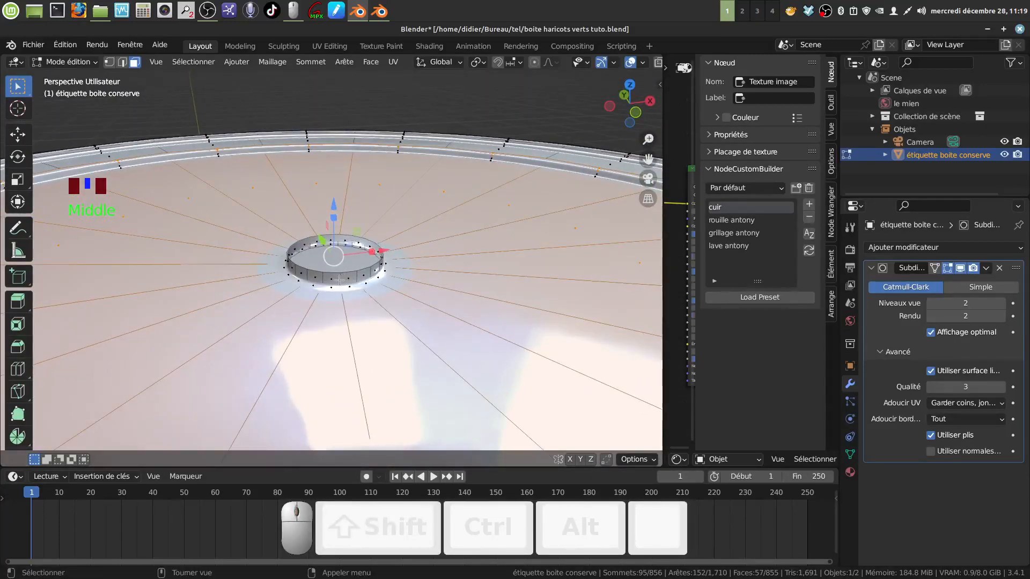
{"action": "left_click", "coordinate": [375, 278], "text": "alt"}
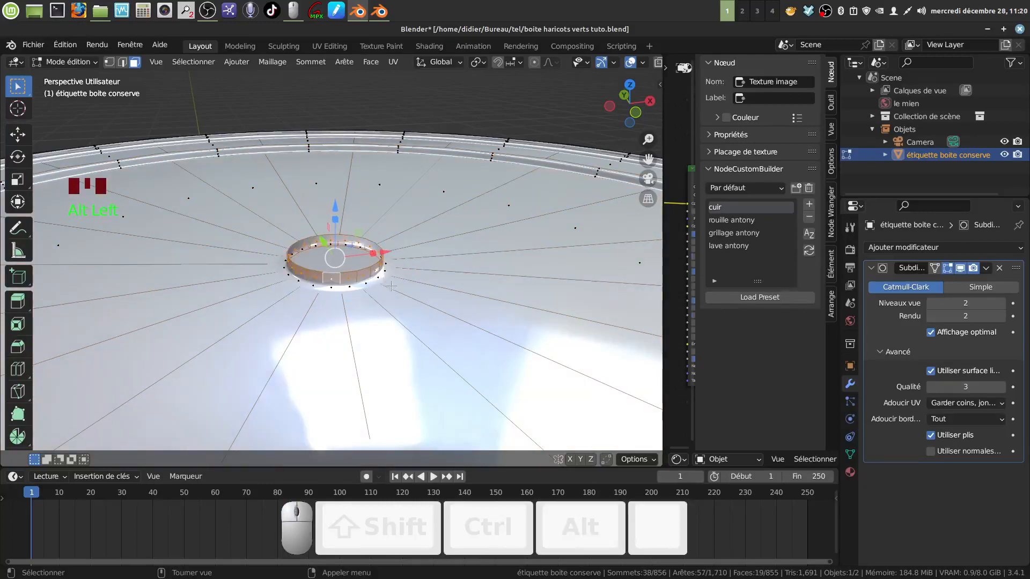
{"action": "key", "text": "x"}
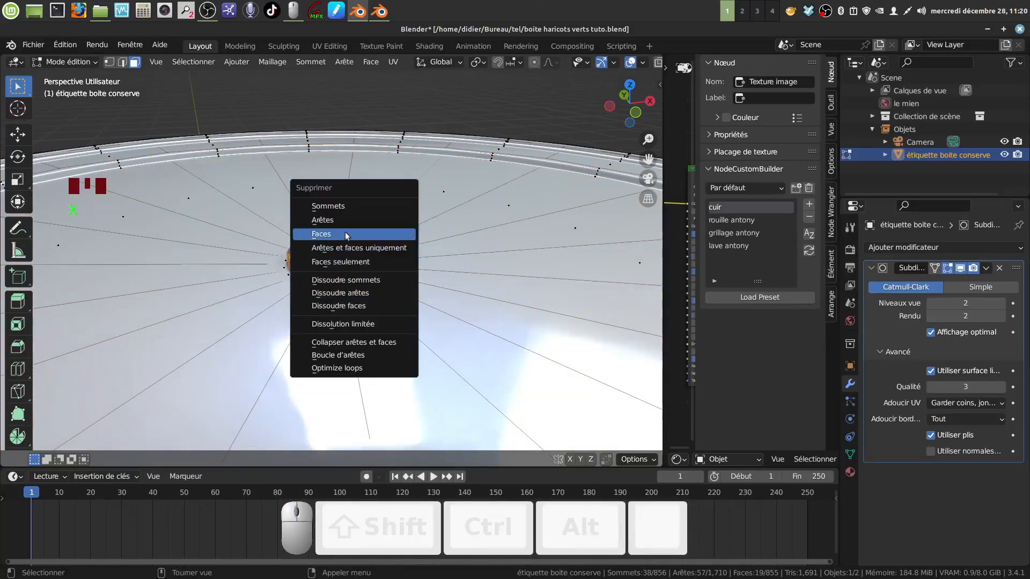
{"action": "left_click", "coordinate": [365, 235]}
{"action": "scroll", "coordinate": [363, 266], "scroll_direction": "down", "scroll_amount": 2}
{"action": "middle_click_drag", "start_coordinate": [385, 307], "coordinate": [366, 320]}
{"action": "scroll", "coordinate": [365, 320], "scroll_direction": "down", "scroll_amount": 4}
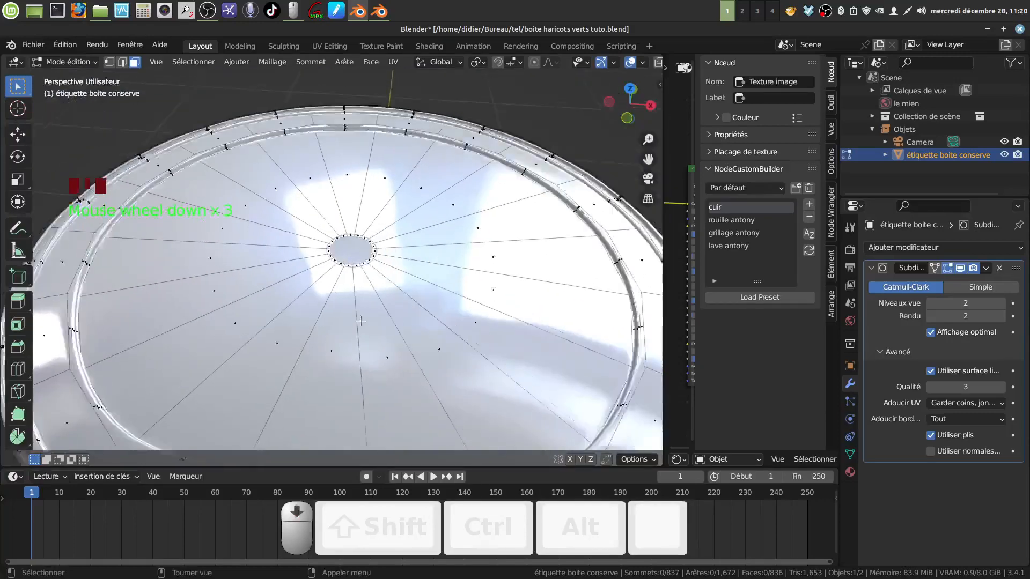
{"action": "scroll", "coordinate": [366, 320], "scroll_direction": "up", "scroll_amount": 3}
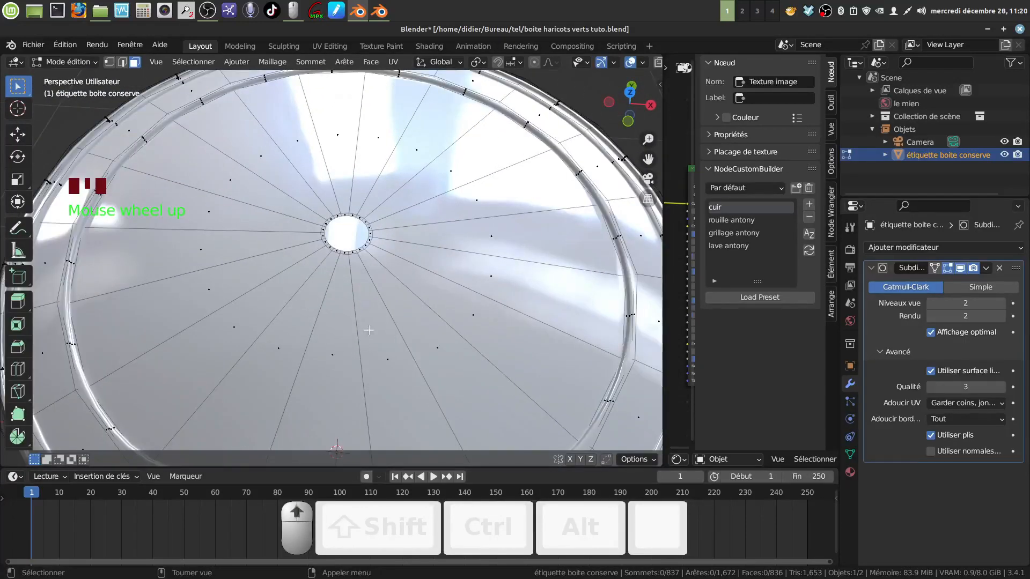
{"action": "scroll", "coordinate": [362, 314], "scroll_direction": "up", "scroll_amount": 1}
{"action": "scroll", "coordinate": [354, 335], "scroll_direction": "down", "scroll_amount": 3}
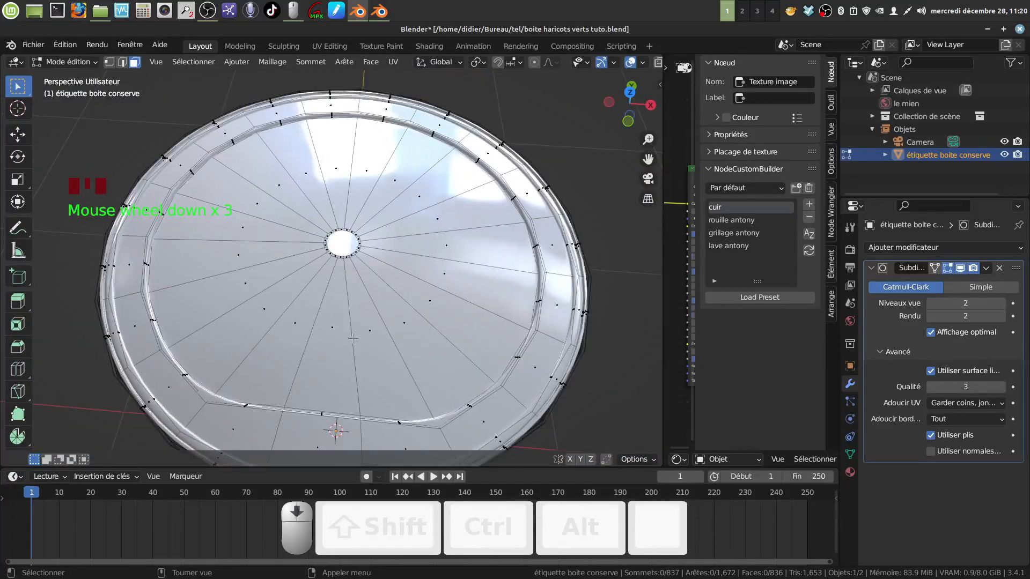
Select the recessed panel's radial faces and inset them with a thickness of about 0.1017 m
{"action": "key", "text": "c"}
{"action": "mouse_move", "coordinate": [362, 331]}
{"action": "left_mouse_down"}
{"action": "mouse_move", "coordinate": [354, 333]}
{"action": "mouse_move", "coordinate": [403, 288]}
{"action": "mouse_move", "coordinate": [327, 200]}
{"action": "mouse_move", "coordinate": [305, 268]}
{"action": "left_mouse_up"}
{"action": "middle_click_drag", "start_coordinate": [321, 276], "coordinate": [386, 292]}
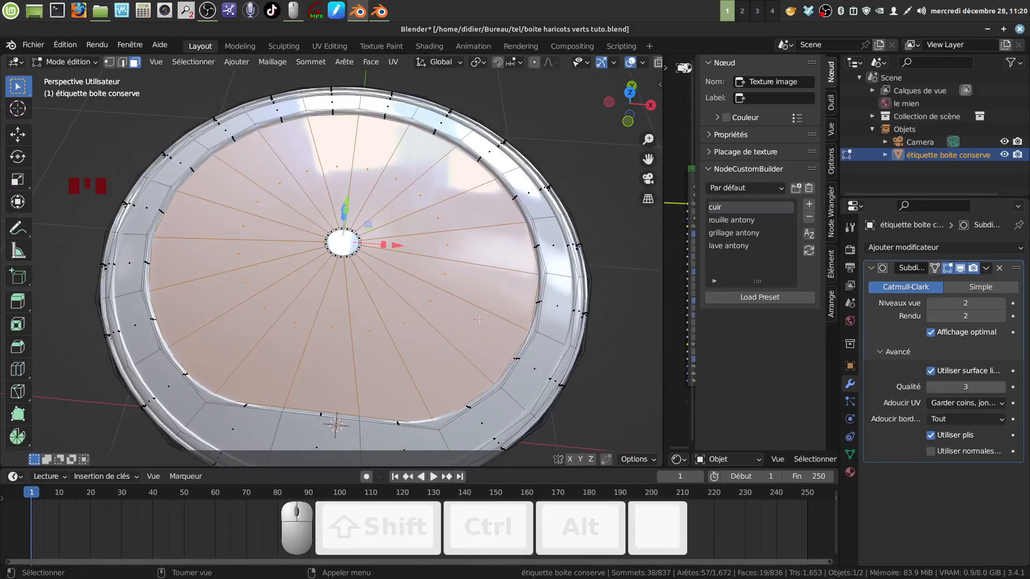
{"action": "key", "text": "i"}
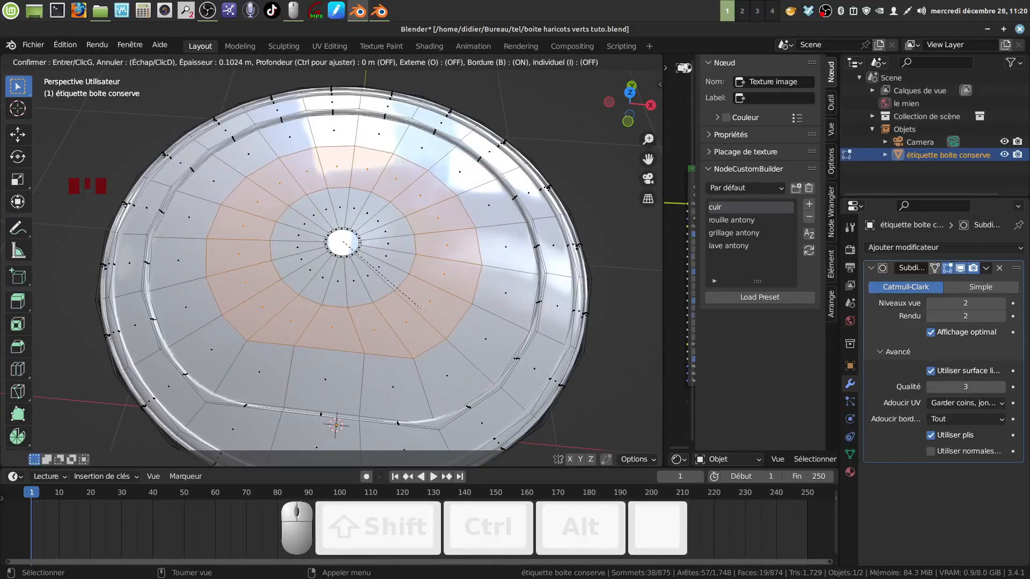
{"action": "left_click", "coordinate": [422, 309]}
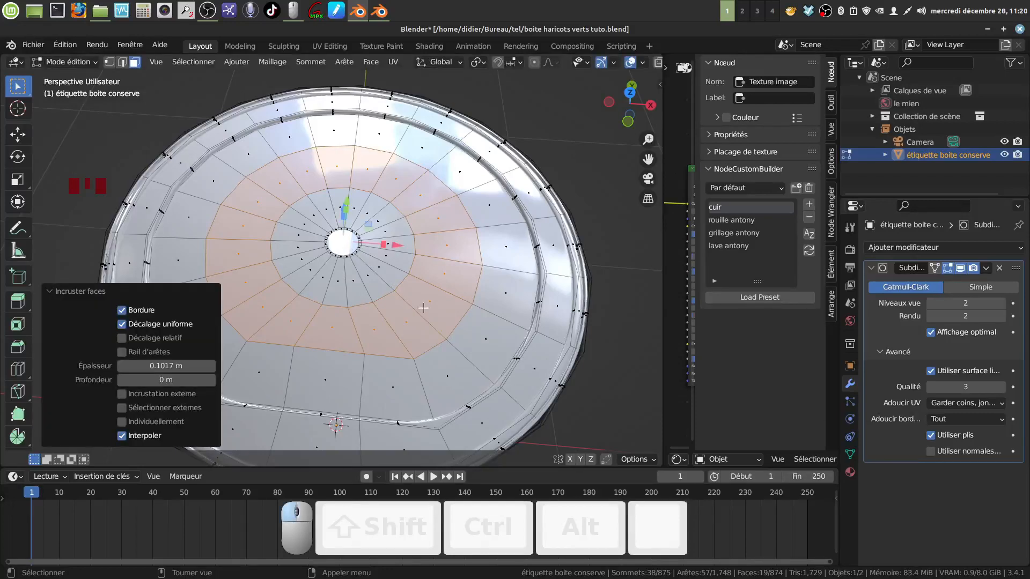
Add the inner ring of faces around the lid's centre to the inset face selection
{"action": "mouse_move", "coordinate": [422, 309]}
{"action": "middle_mouse_down"}
{"action": "mouse_move", "coordinate": [417, 294]}
{"action": "mouse_move", "coordinate": [412, 311]}
{"action": "mouse_move", "coordinate": [407, 300]}
{"action": "middle_mouse_up"}
{"action": "key", "text": "c"}
{"action": "mouse_move", "coordinate": [354, 292]}
{"action": "left_mouse_down"}
{"action": "mouse_move", "coordinate": [352, 212]}
{"action": "mouse_move", "coordinate": [391, 230]}
{"action": "mouse_move", "coordinate": [312, 222]}
{"action": "mouse_move", "coordinate": [322, 268]}
{"action": "mouse_move", "coordinate": [348, 244]}
{"action": "left_mouse_up"}
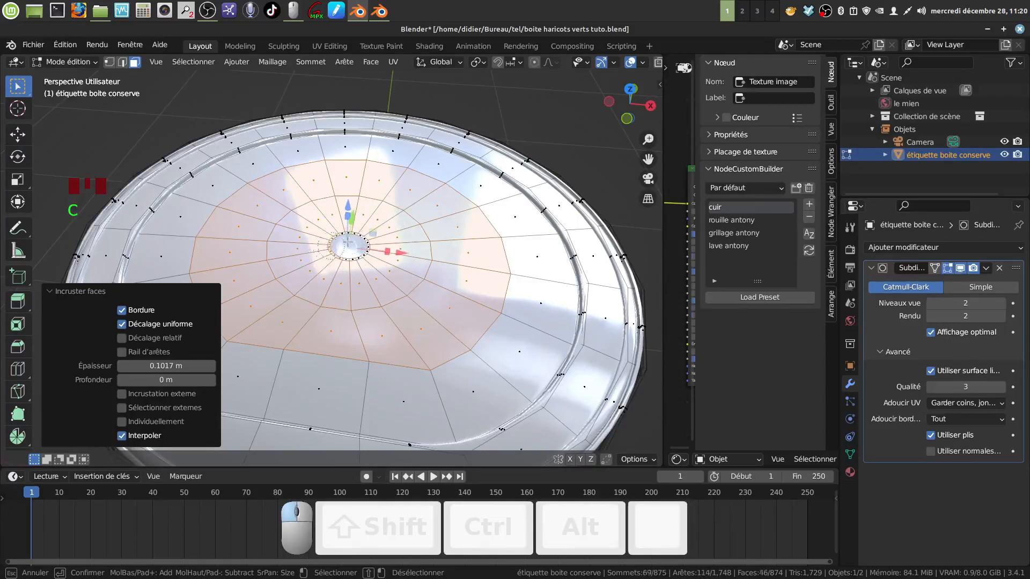
{"action": "key", "text": "Escape"}
{"action": "scroll", "coordinate": [416, 317], "scroll_direction": "down", "scroll_amount": 8}
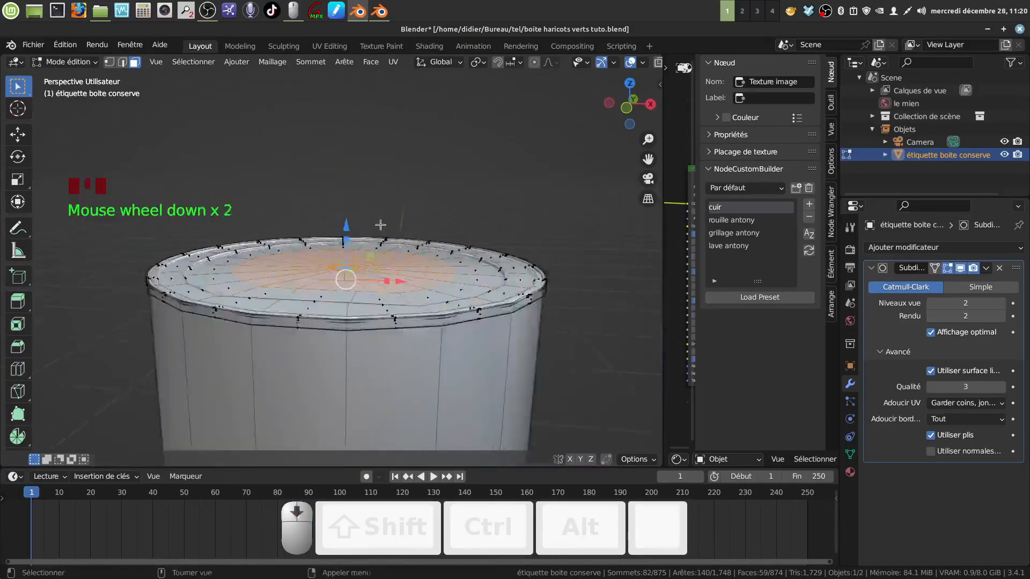
Deselect the faces picked on the can's side wall and check the remaining selection in wireframe display
{"action": "middle_click_drag", "start_coordinate": [416, 317], "coordinate": [385, 358]}
{"action": "key", "text": "c"}
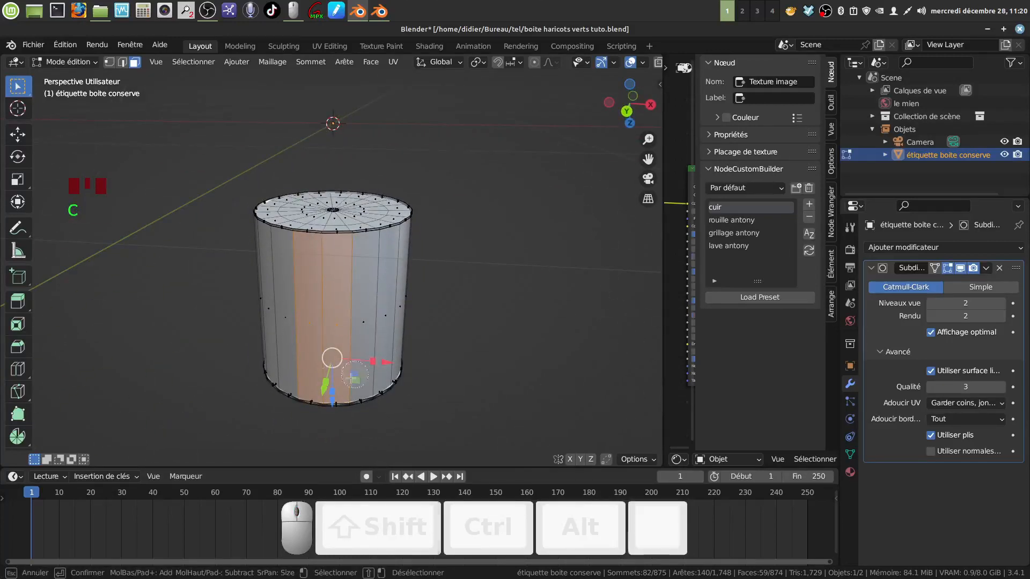
{"action": "left_click", "coordinate": [300, 288], "text": "shift"}
{"action": "left_click_drag", "start_coordinate": [301, 288], "coordinate": [341, 277], "text": "shift"}
{"action": "right_click", "coordinate": [342, 276]}
{"action": "mouse_move", "coordinate": [343, 276]}
{"action": "middle_mouse_down"}
{"action": "mouse_move", "coordinate": [377, 215]}
{"action": "mouse_move", "coordinate": [404, 118]}
{"action": "mouse_move", "coordinate": [426, 212]}
{"action": "mouse_move", "coordinate": [386, 246]}
{"action": "mouse_move", "coordinate": [425, 232]}
{"action": "mouse_move", "coordinate": [352, 156]}
{"action": "mouse_move", "coordinate": [367, 177]}
{"action": "middle_mouse_up"}
{"action": "scroll", "coordinate": [368, 179], "scroll_direction": "down", "scroll_amount": 3}
{"action": "key", "text": "z"}
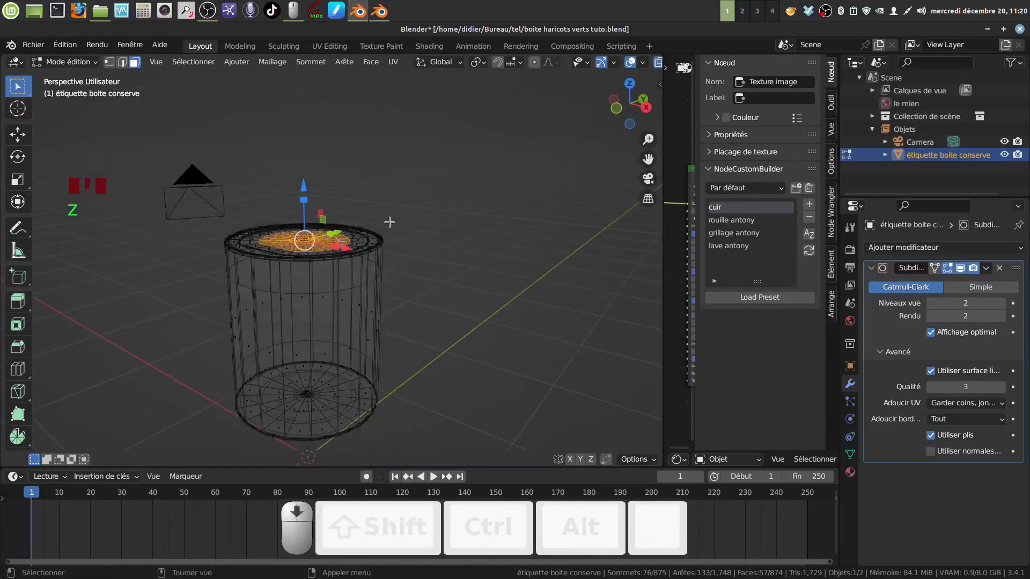
{"action": "mouse_move", "coordinate": [388, 223]}
{"action": "middle_mouse_down"}
{"action": "mouse_move", "coordinate": [380, 260]}
{"action": "mouse_move", "coordinate": [368, 252]}
{"action": "mouse_move", "coordinate": [356, 274]}
{"action": "mouse_move", "coordinate": [421, 168]}
{"action": "middle_mouse_up"}
{"action": "key", "text": "z"}
Extrude the selected inner lid faces and lower them about 0.0064 m along Z
{"action": "scroll", "coordinate": [376, 268], "scroll_direction": "up", "scroll_amount": 3}
{"action": "scroll", "coordinate": [365, 261], "scroll_direction": "up", "scroll_amount": 2}
{"action": "key", "text": "e"}
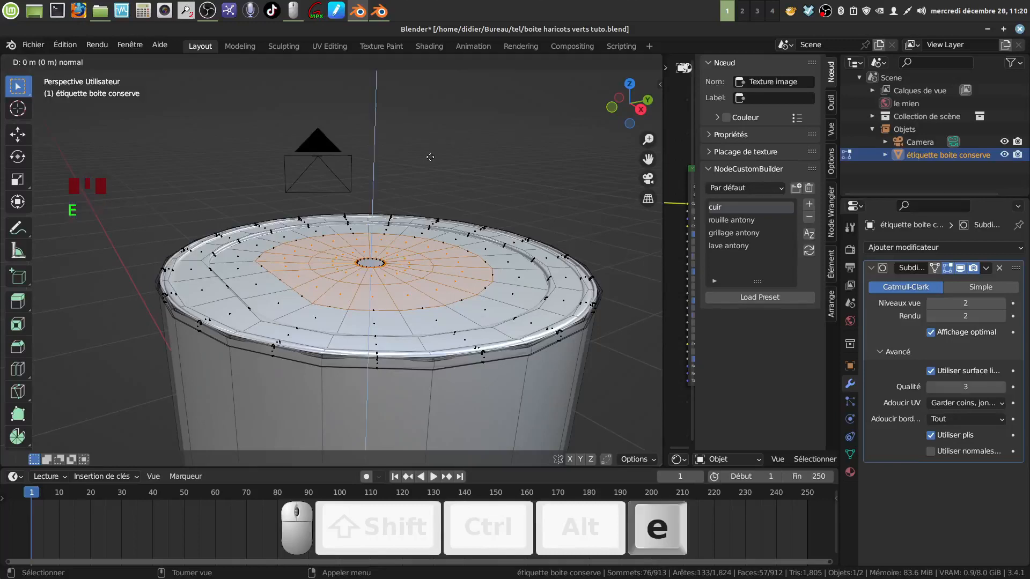
{"action": "left_click", "coordinate": [373, 207]}
{"action": "left_click_drag", "start_coordinate": [373, 208], "coordinate": [373, 210]}
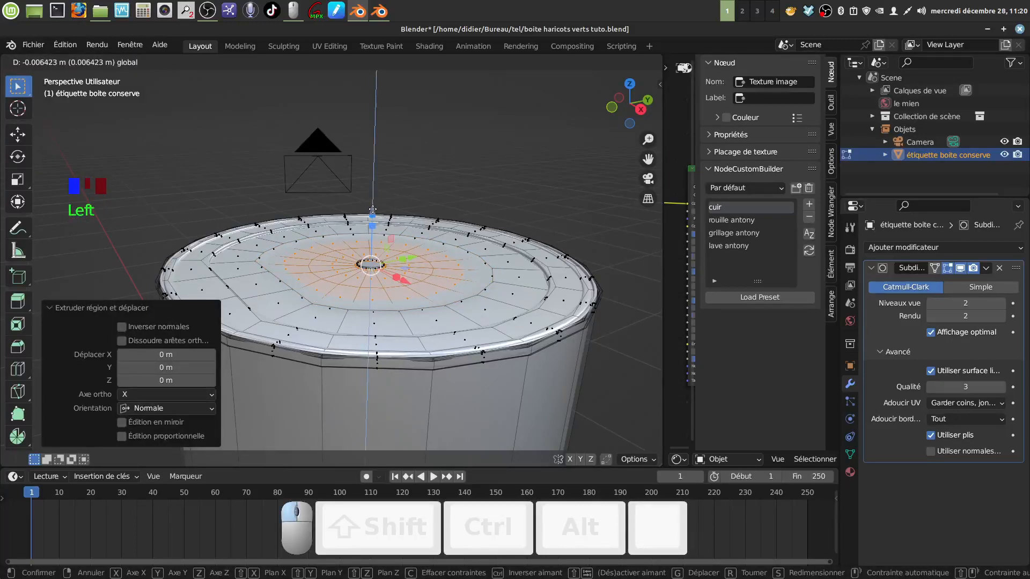
{"action": "left_click_drag", "start_coordinate": [373, 209], "coordinate": [373, 210]}
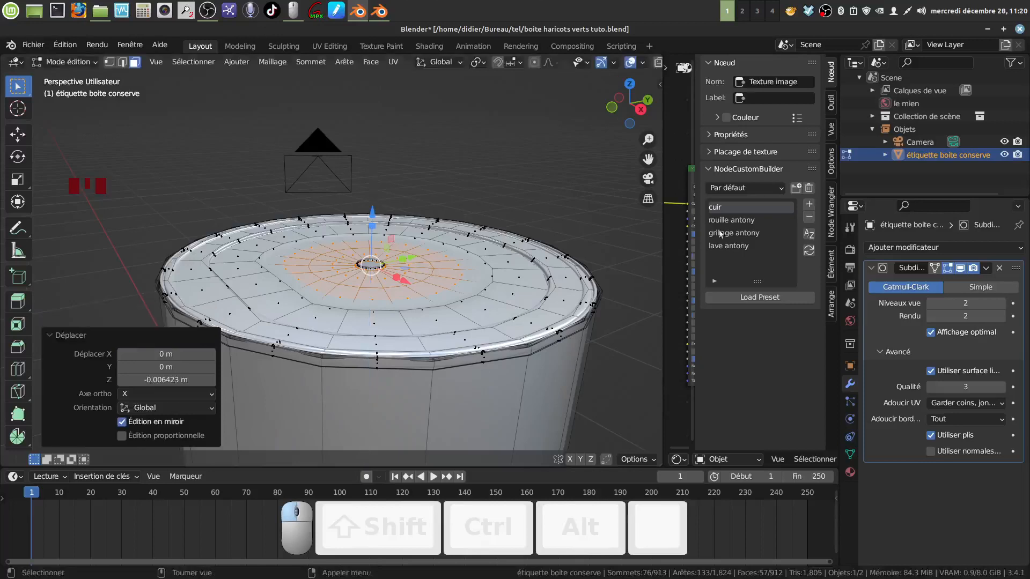
Turn off the Subdivision modifier's viewport display and try to inset the lowered inner lid faces
{"action": "left_click", "coordinate": [960, 268]}
{"action": "scroll", "coordinate": [418, 293], "scroll_direction": "up", "scroll_amount": 2}
{"action": "middle_click_drag", "start_coordinate": [429, 280], "coordinate": [423, 302]}
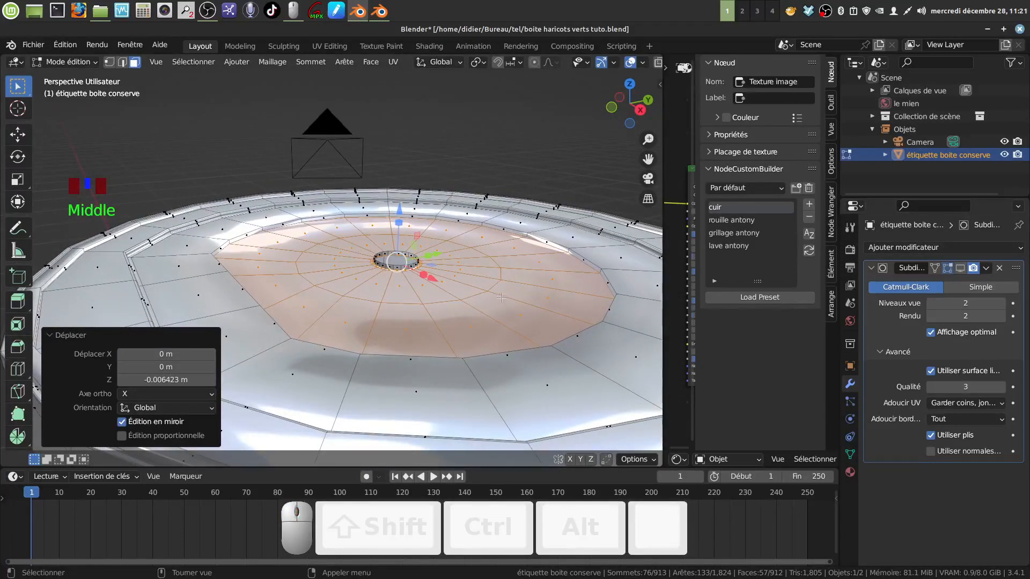
{"action": "key", "text": "i"}
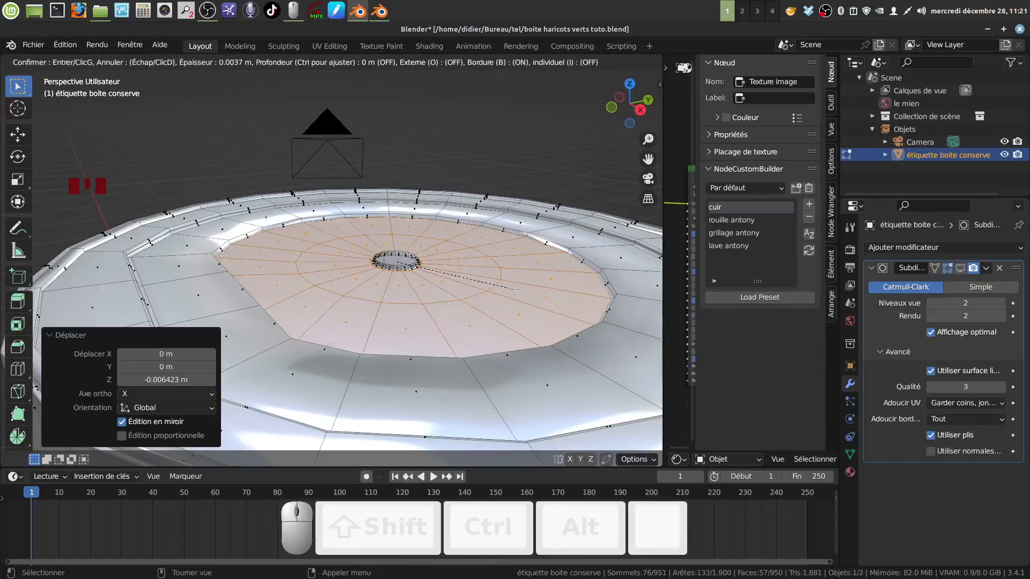
{"action": "right_click", "coordinate": [514, 289]}
Select the new wall ring around the central opening, grow the selection by one step, and delete those faces
{"action": "middle_click_drag", "start_coordinate": [513, 290], "coordinate": [432, 276]}
{"action": "scroll", "coordinate": [483, 327], "scroll_direction": "up", "scroll_amount": 3}
{"action": "scroll", "coordinate": [439, 310], "scroll_direction": "up", "scroll_amount": 1}
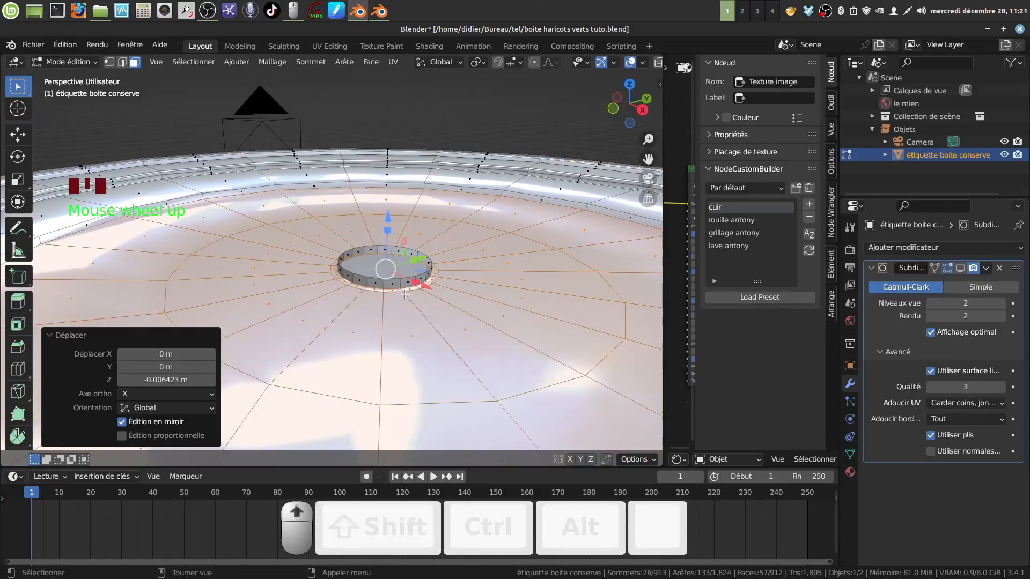
{"action": "left_click", "coordinate": [383, 287], "text": "alt"}
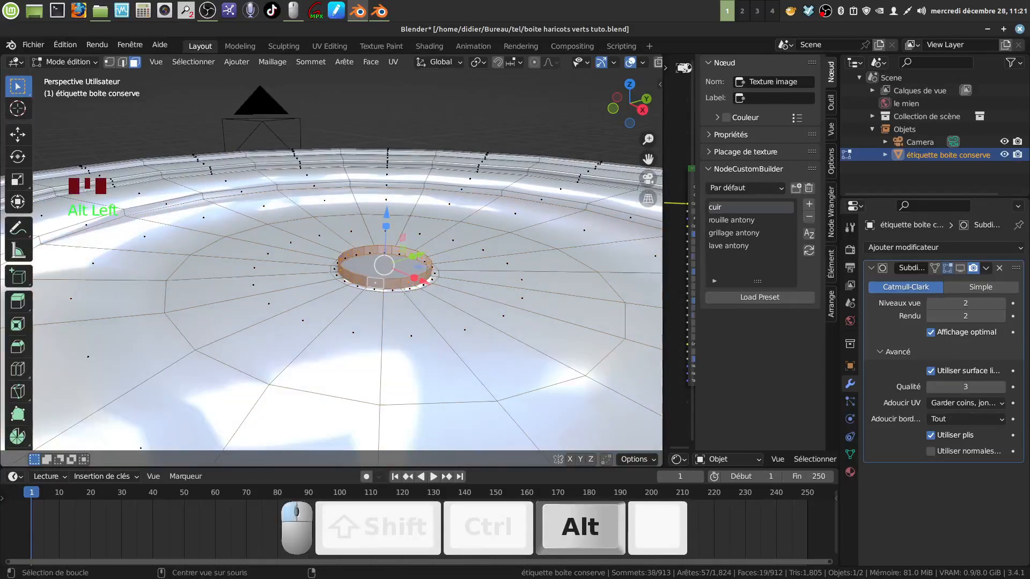
{"action": "key", "text": "ctrl+KP_Add"}
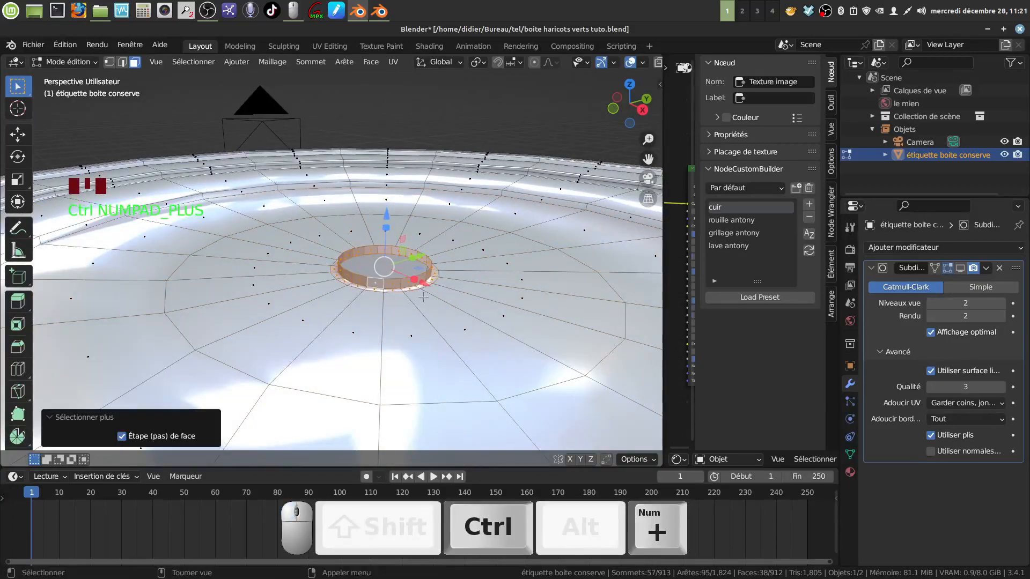
{"action": "key", "text": "x"}
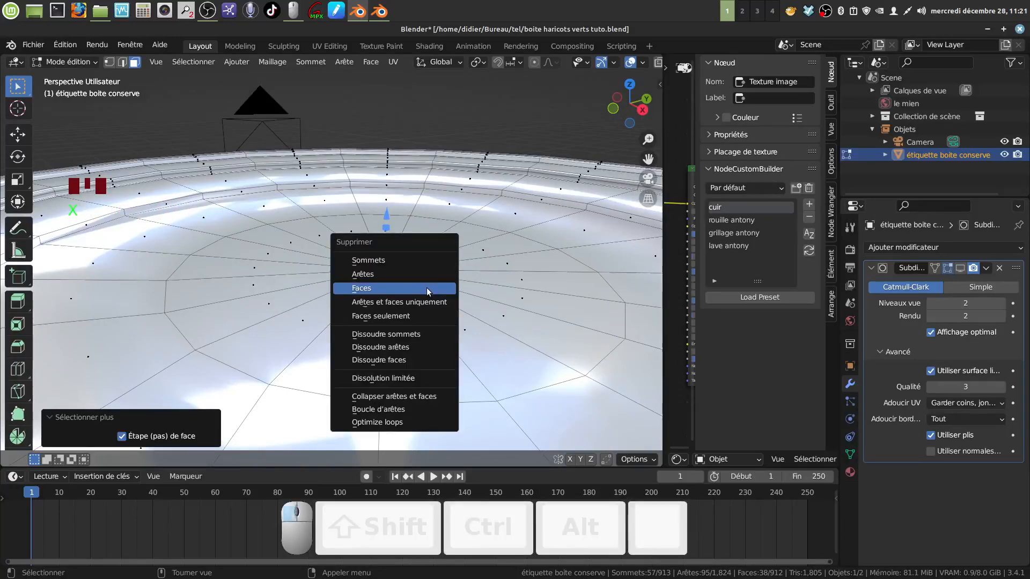
{"action": "left_click", "coordinate": [427, 288]}
{"action": "scroll", "coordinate": [432, 301], "scroll_direction": "down", "scroll_amount": 2}
{"action": "middle_click_drag", "start_coordinate": [431, 302], "coordinate": [422, 311]}
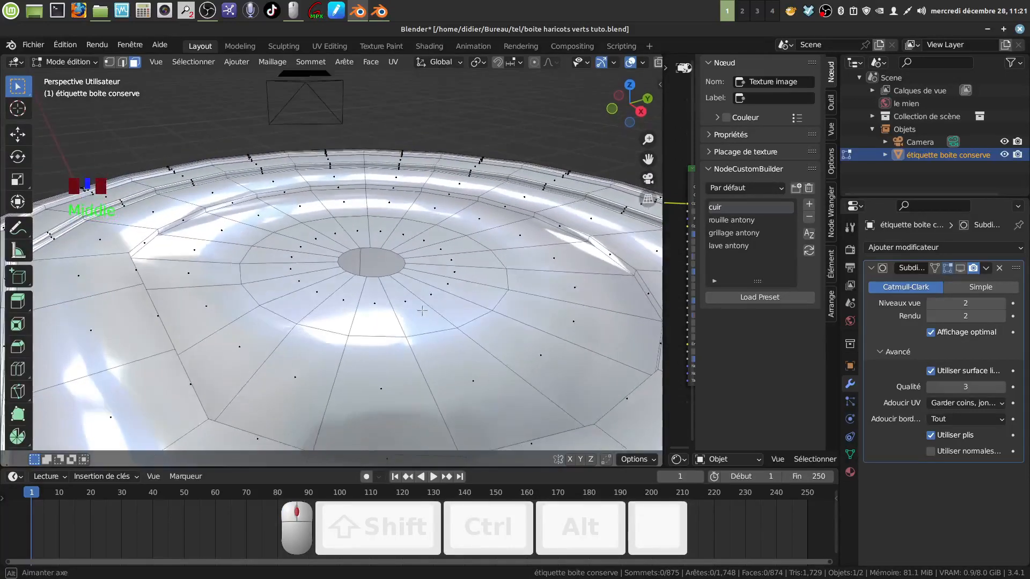
Select all faces of the lowered inner panel and inset them with a thickness of about 0.0069 m
{"action": "key", "text": "c"}
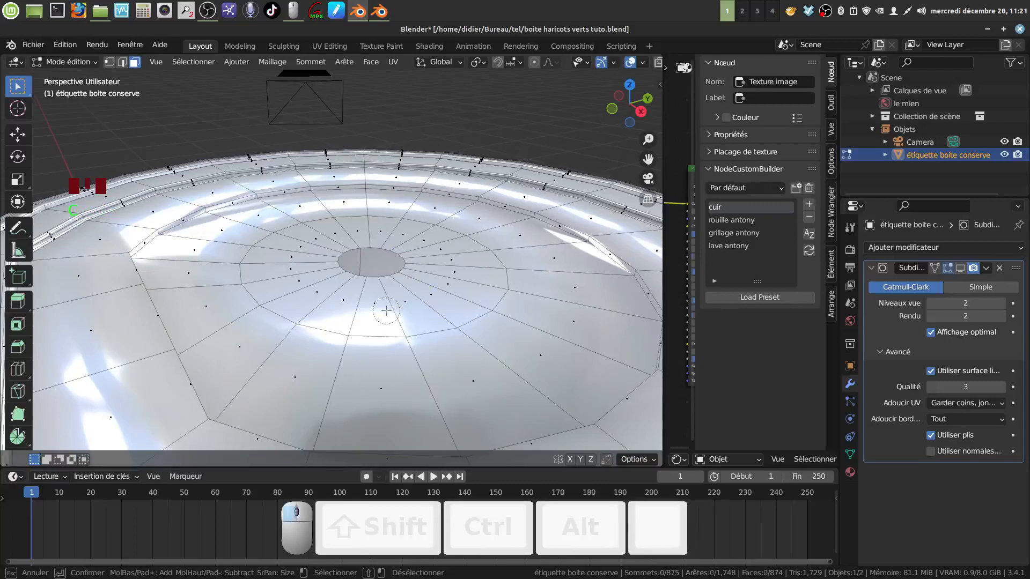
{"action": "mouse_move", "coordinate": [387, 313]}
{"action": "left_mouse_down"}
{"action": "mouse_move", "coordinate": [325, 301]}
{"action": "mouse_move", "coordinate": [318, 225]}
{"action": "mouse_move", "coordinate": [462, 264]}
{"action": "mouse_move", "coordinate": [399, 370]}
{"action": "mouse_move", "coordinate": [558, 271]}
{"action": "mouse_move", "coordinate": [301, 371]}
{"action": "mouse_move", "coordinate": [244, 276]}
{"action": "mouse_move", "coordinate": [263, 242]}
{"action": "left_mouse_up"}
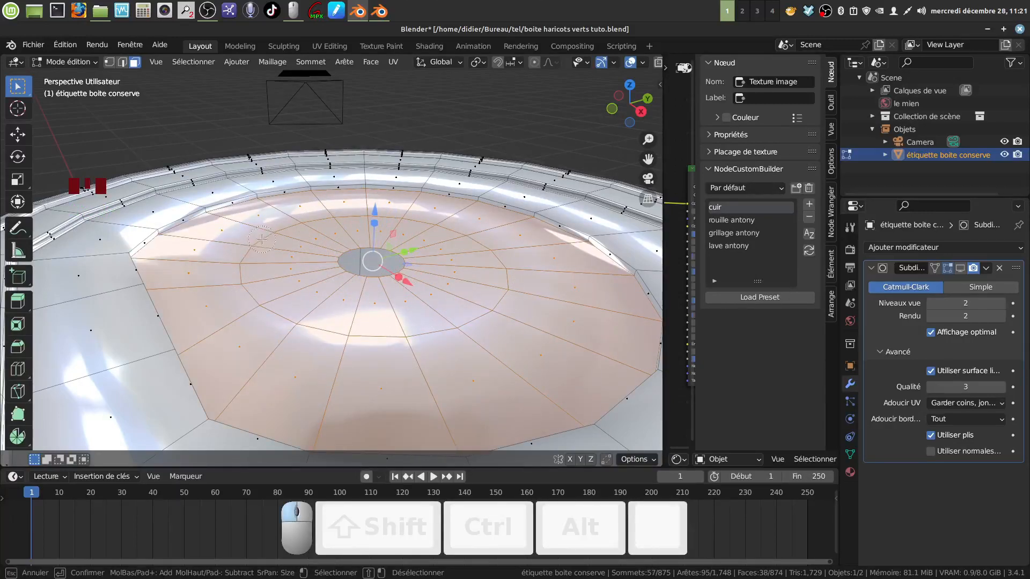
{"action": "right_click", "coordinate": [279, 259]}
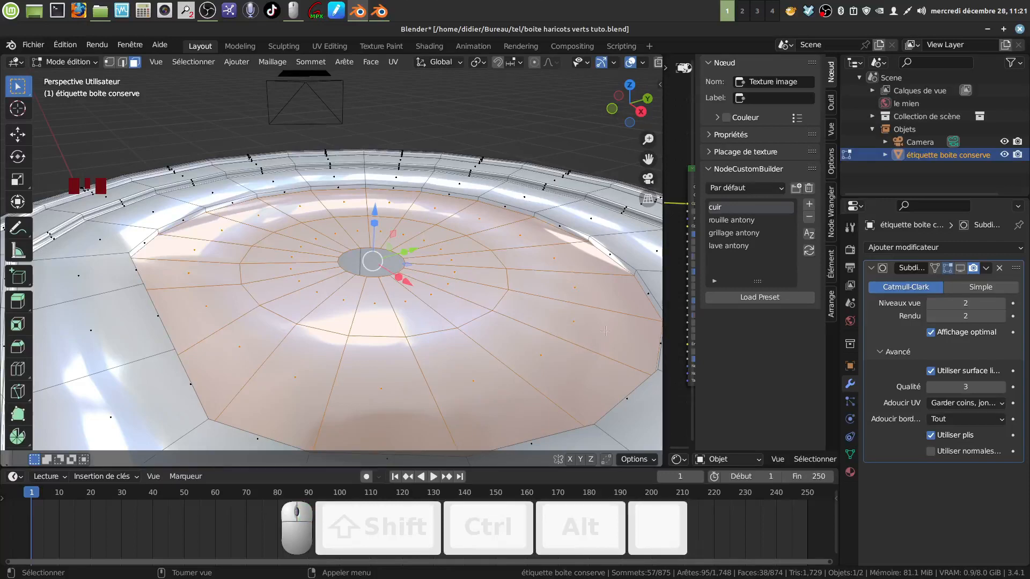
{"action": "key", "text": "i"}
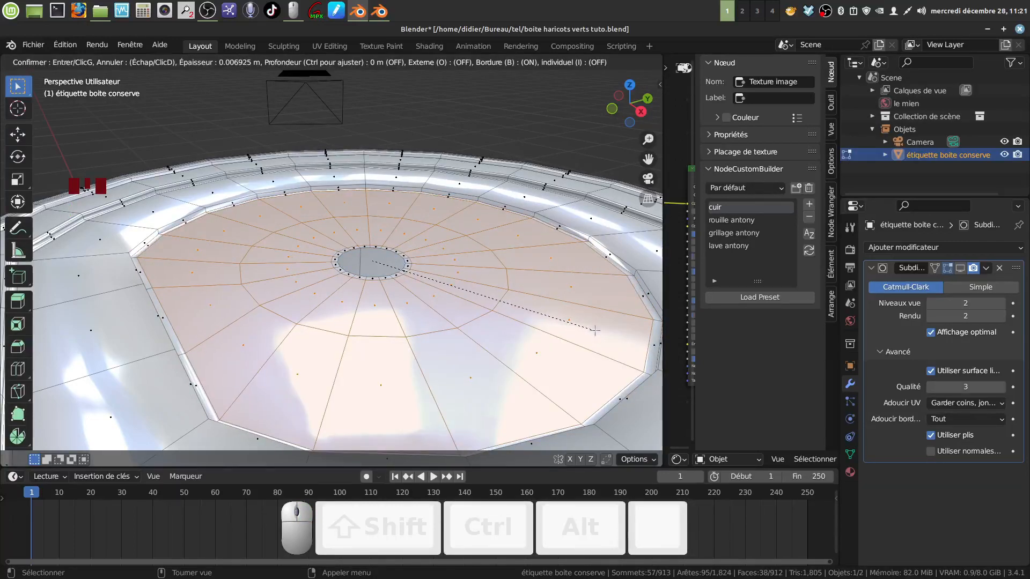
{"action": "left_click", "coordinate": [594, 330]}
Select the upper edge loop around the recessed inner panel and bevel it with a width of 0.00225 m and 2 segments
{"action": "middle_click_drag", "start_coordinate": [252, 225], "coordinate": [349, 277]}
{"action": "scroll", "coordinate": [343, 252], "scroll_direction": "down", "scroll_amount": 2}
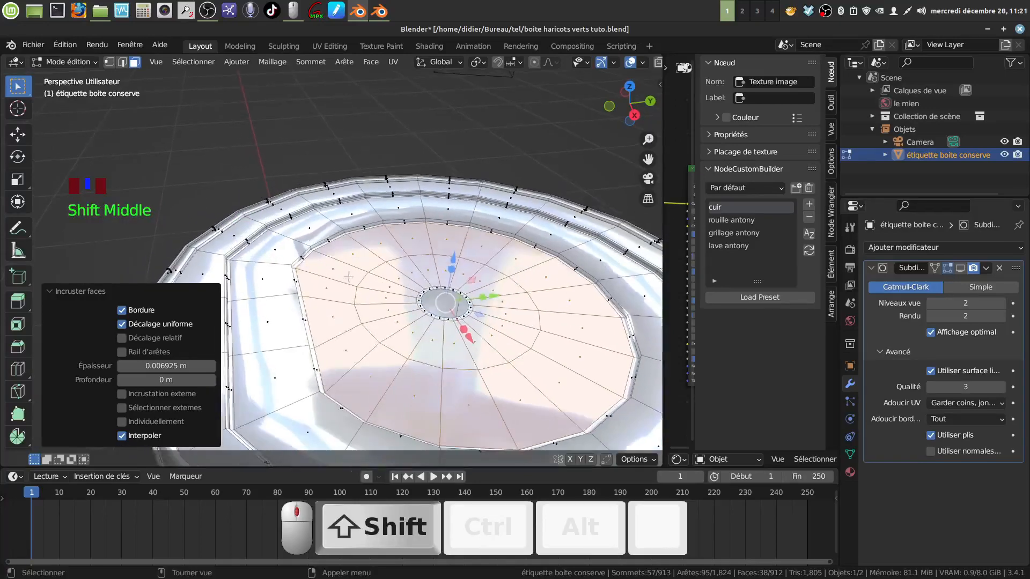
{"action": "scroll", "coordinate": [348, 277], "scroll_direction": "up", "scroll_amount": 4}
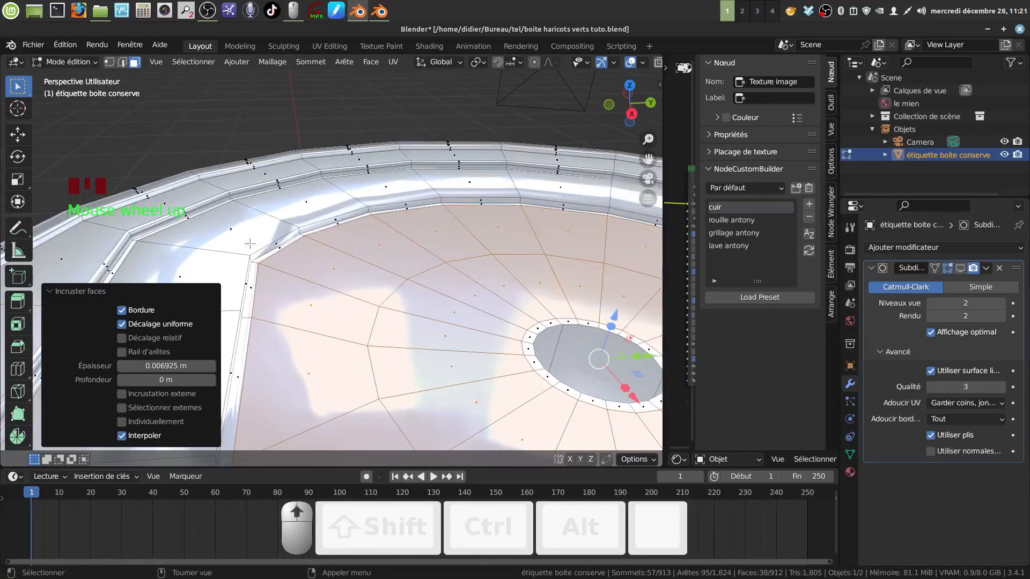
{"action": "left_click", "coordinate": [122, 62]}
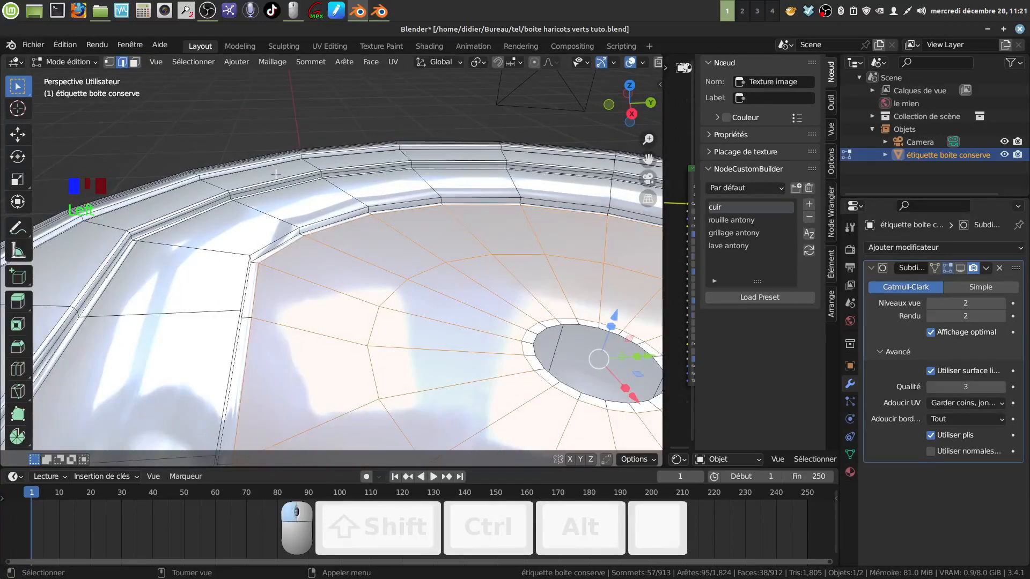
{"action": "left_click", "coordinate": [266, 245], "text": "alt"}
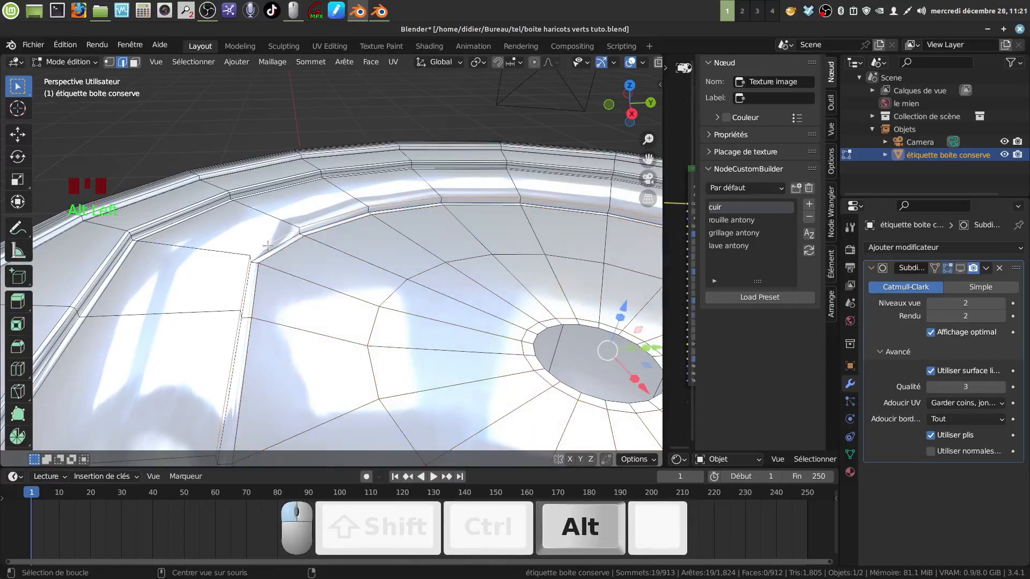
{"action": "scroll", "coordinate": [295, 280], "scroll_direction": "up", "scroll_amount": 2}
{"action": "middle_click_drag", "start_coordinate": [276, 270], "coordinate": [306, 265]}
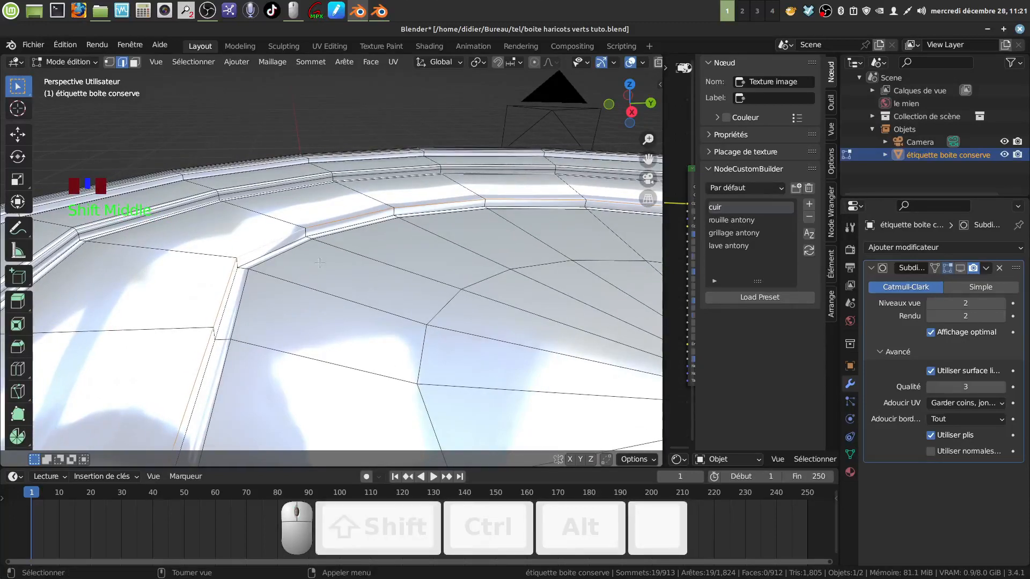
{"action": "key", "text": "ctrl"}
{"action": "key", "text": "ctrl+b"}
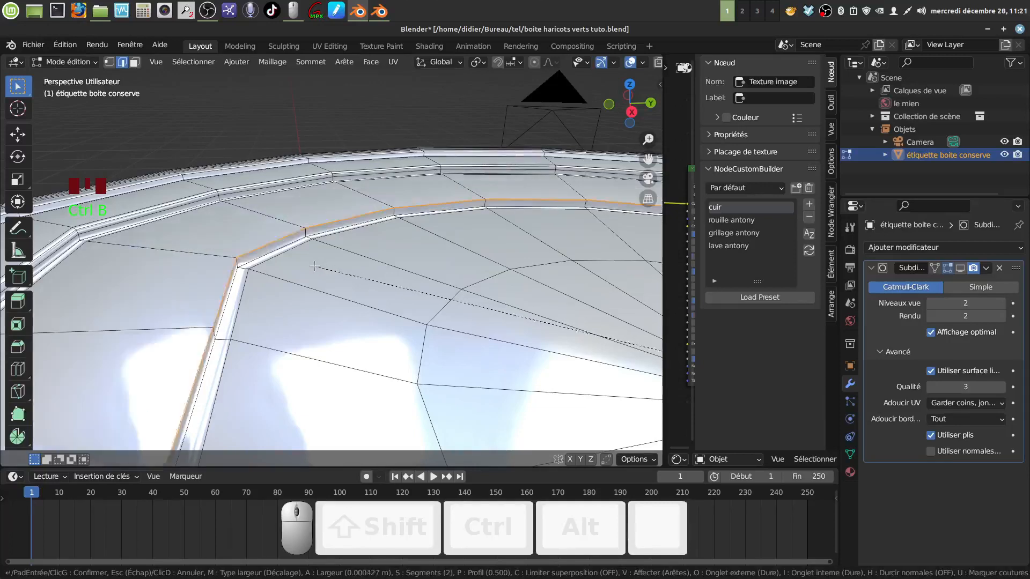
{"action": "left_click", "coordinate": [310, 267]}
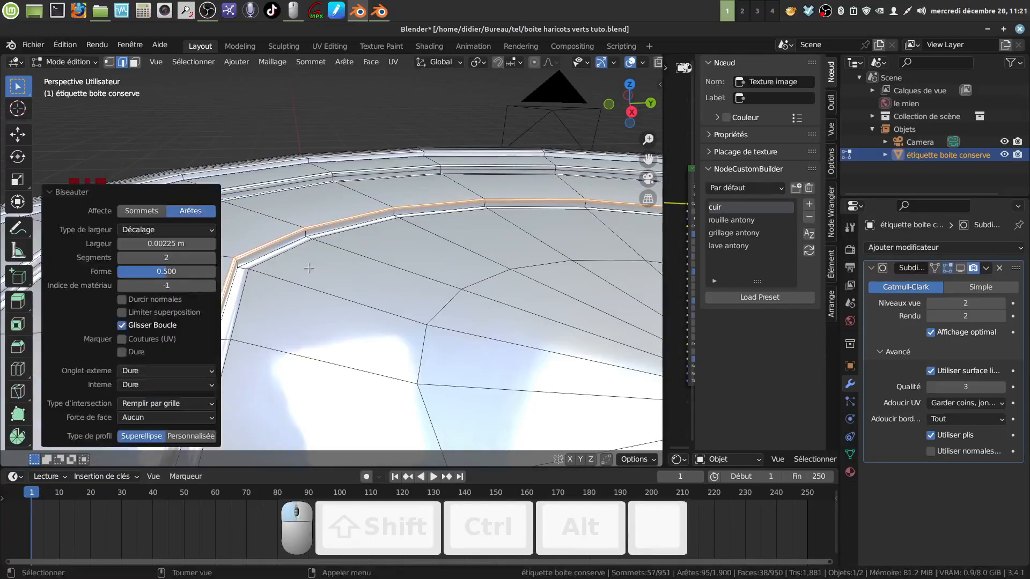
Turn on the Subdivision modifier's viewport display in Object Mode and return to editing the lid mesh
{"action": "scroll", "coordinate": [360, 303], "scroll_direction": "down", "scroll_amount": 2}
{"action": "key", "text": "Tab"}
{"action": "scroll", "coordinate": [405, 298], "scroll_direction": "down", "scroll_amount": 3}
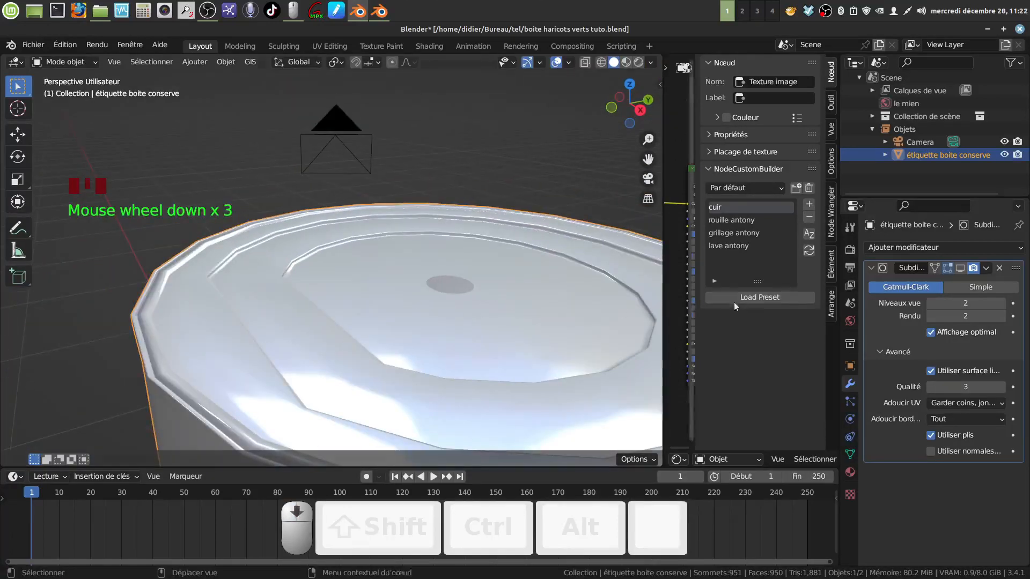
{"action": "left_click", "coordinate": [960, 268]}
{"action": "middle_click_drag", "start_coordinate": [421, 305], "coordinate": [394, 318]}
{"action": "key", "text": "Tab"}
{"action": "scroll", "coordinate": [396, 316], "scroll_direction": "up", "scroll_amount": 2}
{"action": "scroll", "coordinate": [395, 316], "scroll_direction": "up", "scroll_amount": 2}
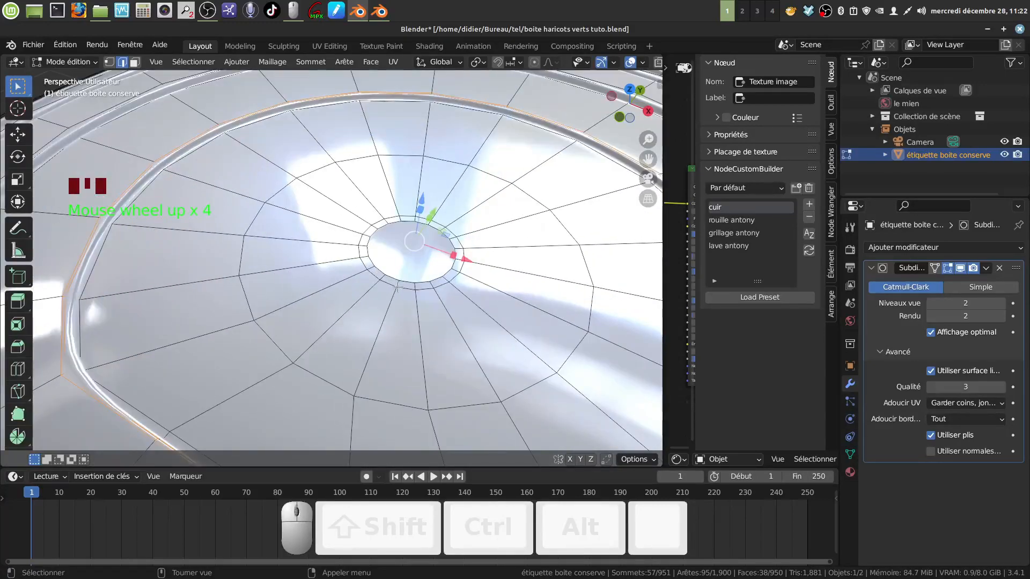
Select the edge loop closest around the central opening and dissolve its edges
{"action": "left_click", "coordinate": [123, 63]}
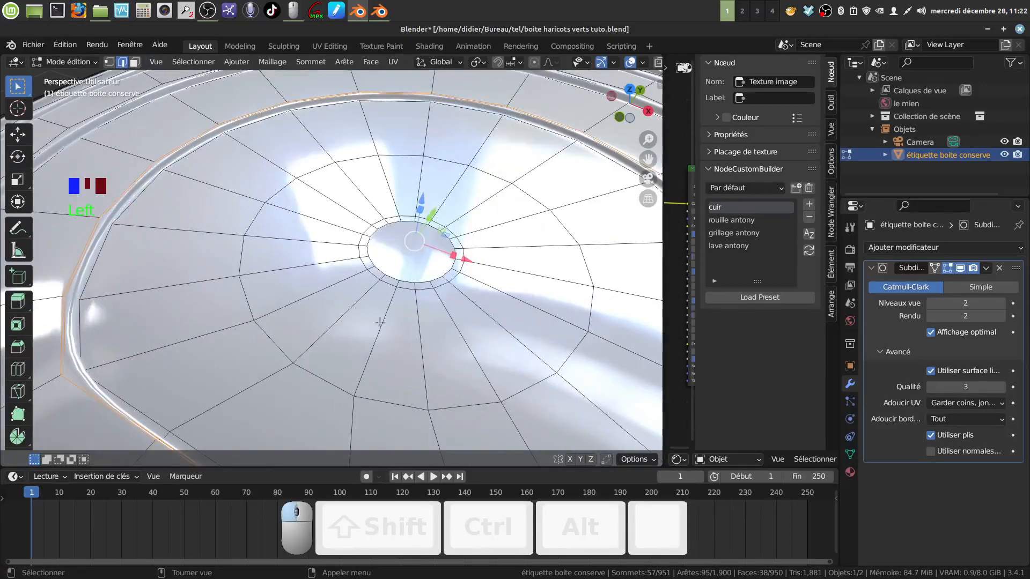
{"action": "left_click", "coordinate": [408, 291], "text": "alt"}
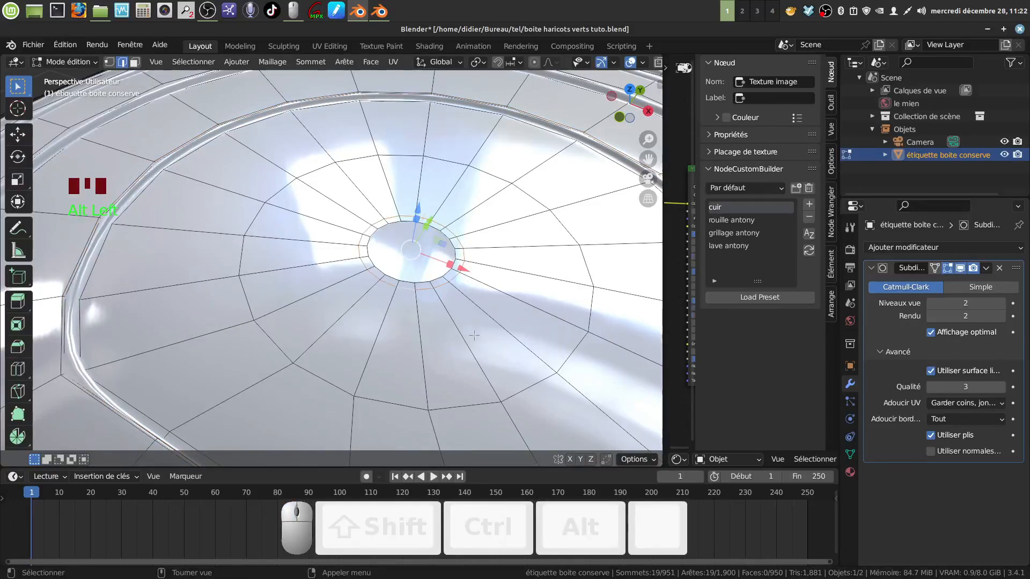
{"action": "key", "text": "x"}
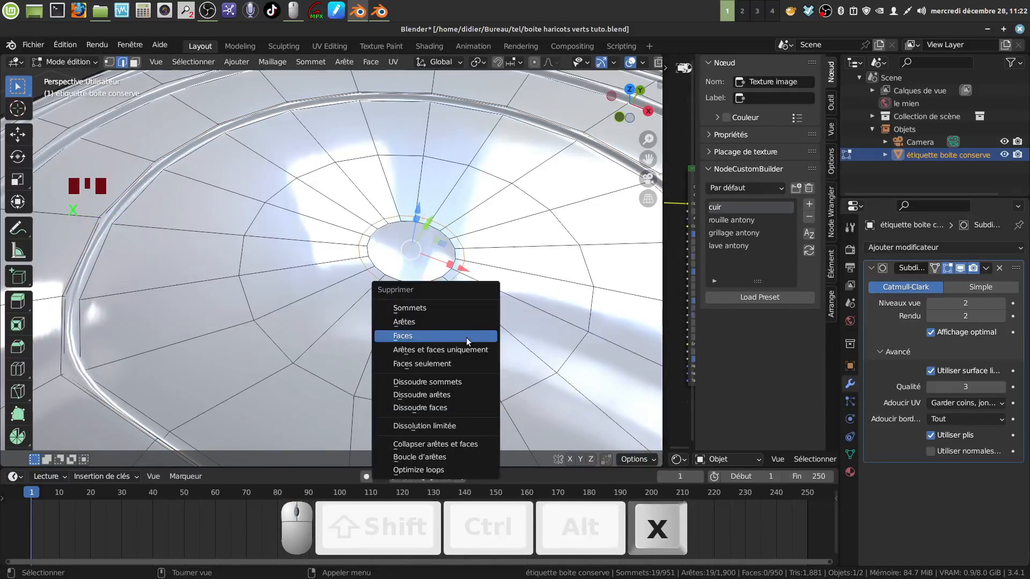
{"action": "left_click", "coordinate": [461, 397]}
{"action": "middle_click_drag", "start_coordinate": [461, 397], "coordinate": [218, 209]}
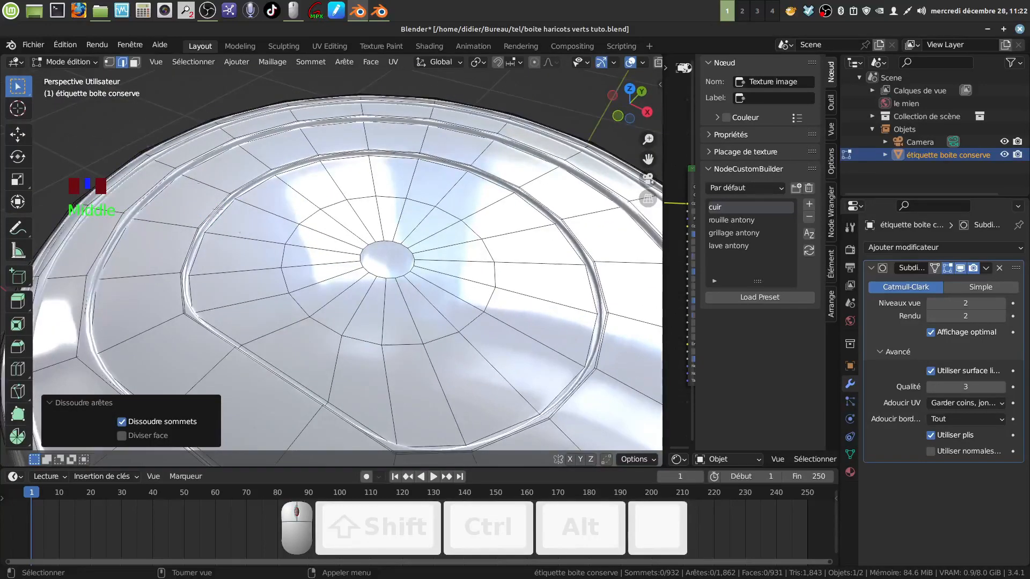
{"action": "left_click", "coordinate": [134, 62]}
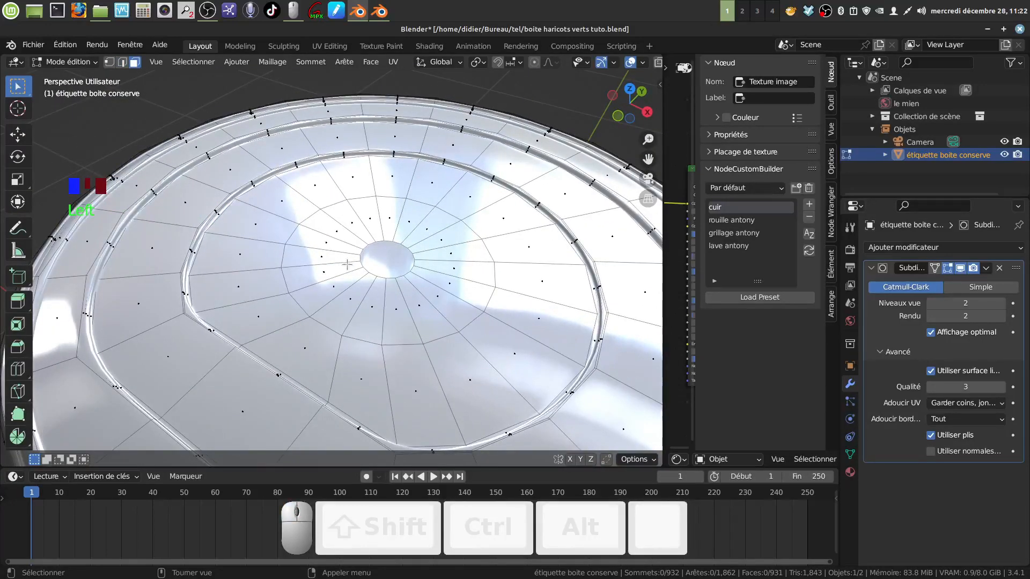
{"action": "key", "text": "c"}
{"action": "mouse_move", "coordinate": [363, 316]}
{"action": "left_mouse_down"}
{"action": "mouse_move", "coordinate": [359, 213]}
{"action": "mouse_move", "coordinate": [514, 226]}
{"action": "mouse_move", "coordinate": [472, 365]}
{"action": "left_mouse_up"}
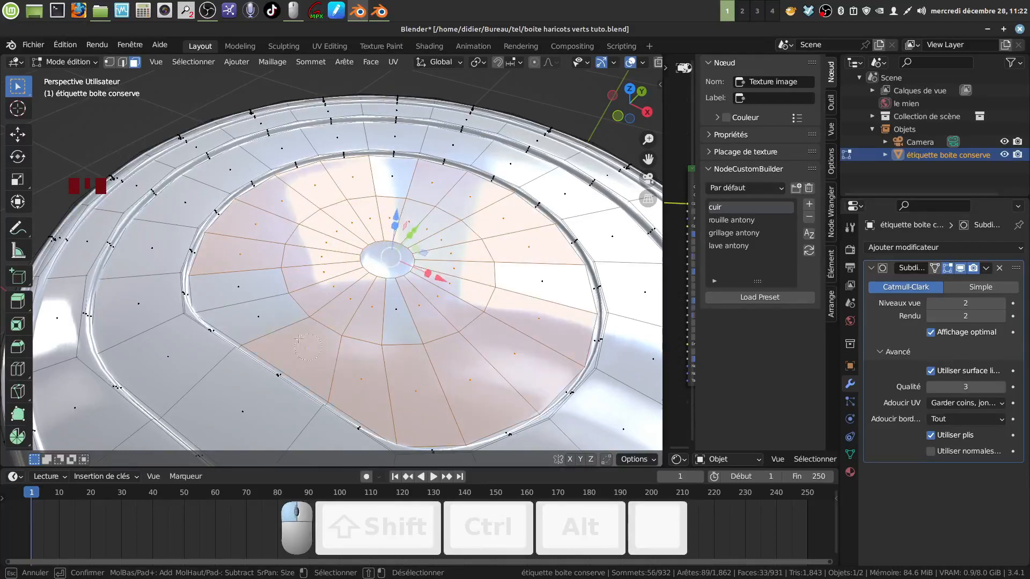
{"action": "mouse_move", "coordinate": [417, 320]}
{"action": "left_mouse_down"}
{"action": "mouse_move", "coordinate": [499, 273]}
{"action": "mouse_move", "coordinate": [389, 182]}
{"action": "left_mouse_up"}
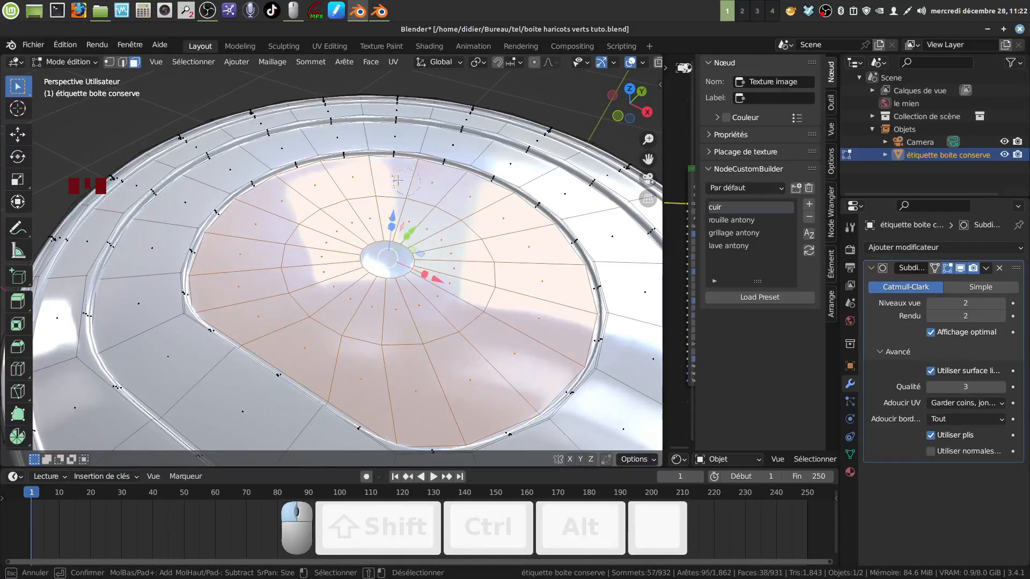
{"action": "mouse_move", "coordinate": [389, 183]}
{"action": "middle_mouse_down"}
{"action": "mouse_move", "coordinate": [410, 202]}
{"action": "mouse_move", "coordinate": [460, 340]}
{"action": "middle_mouse_up"}
{"action": "scroll", "coordinate": [461, 340], "scroll_direction": "down", "scroll_amount": 3}
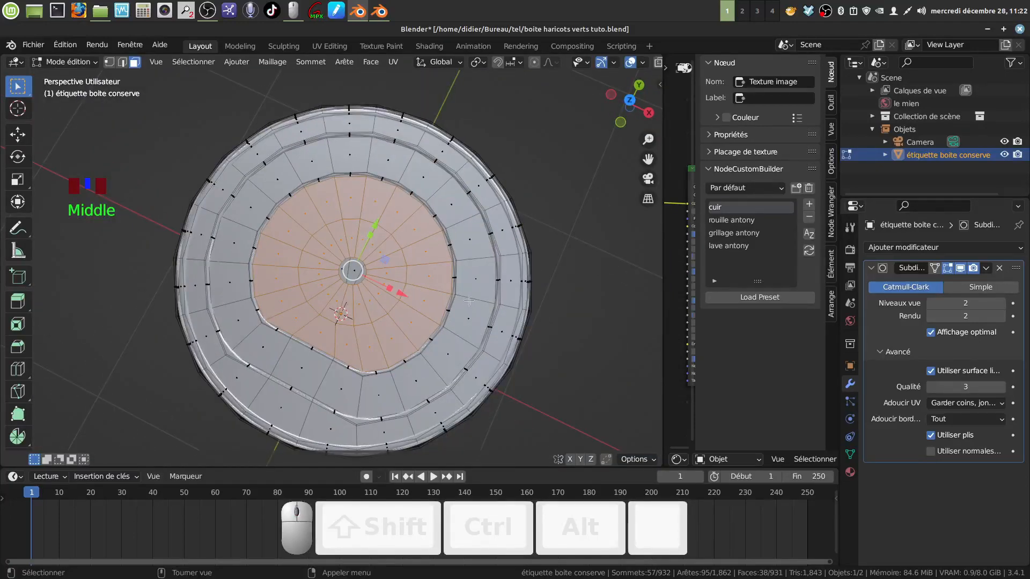
{"action": "scroll", "coordinate": [470, 301], "scroll_direction": "up", "scroll_amount": 4}
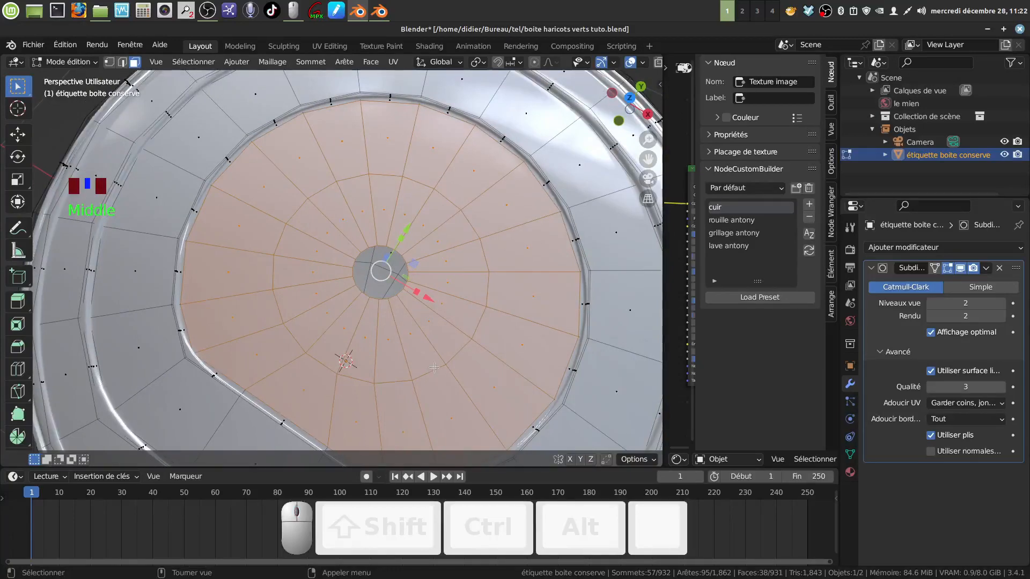
{"action": "key", "text": "a"}
{"action": "key", "text": "a"}
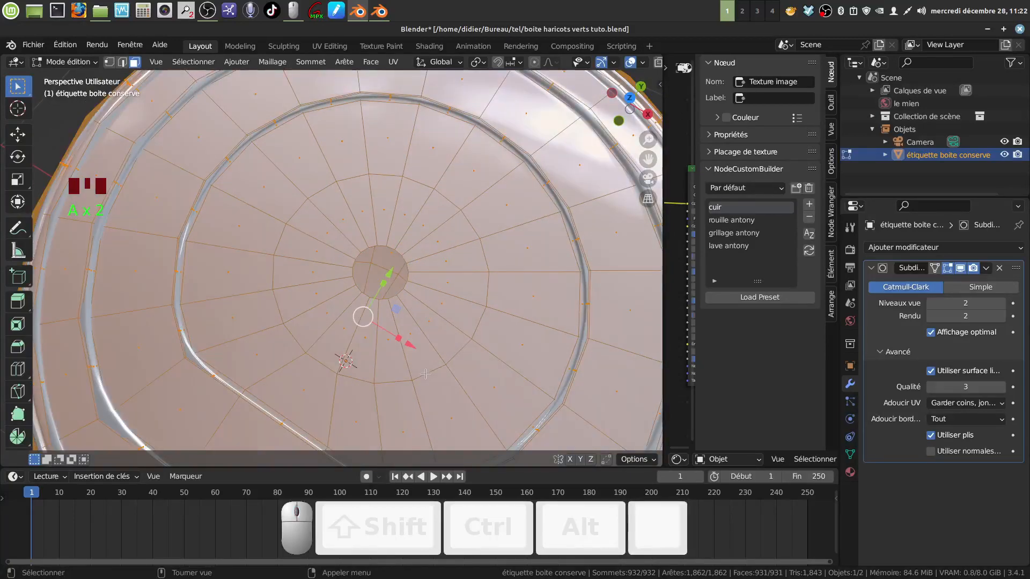
{"action": "key", "text": "a"}
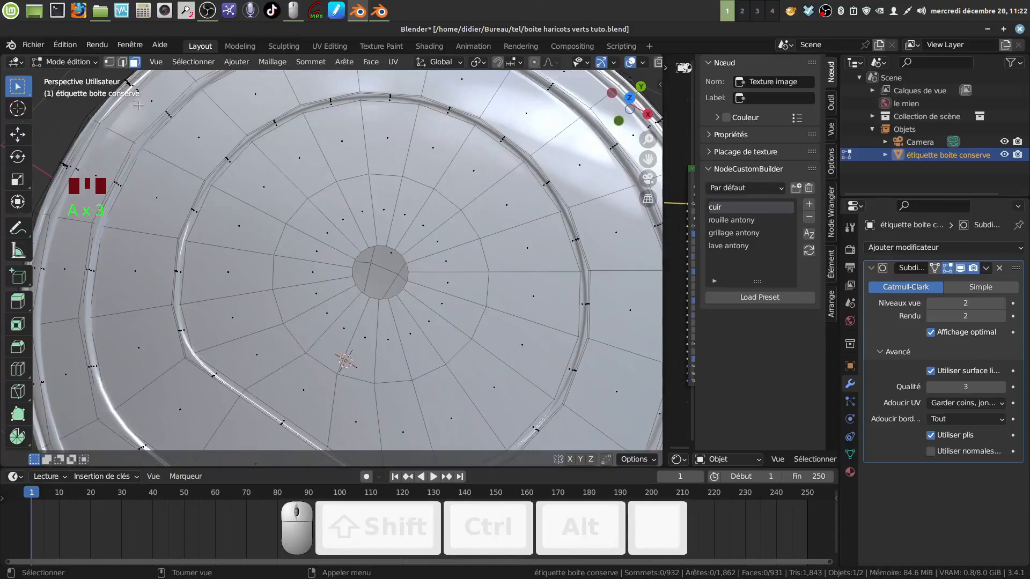
Select the edge loop midway between the central opening and the inner panel's border and dissolve its edges
{"action": "left_click", "coordinate": [122, 61]}
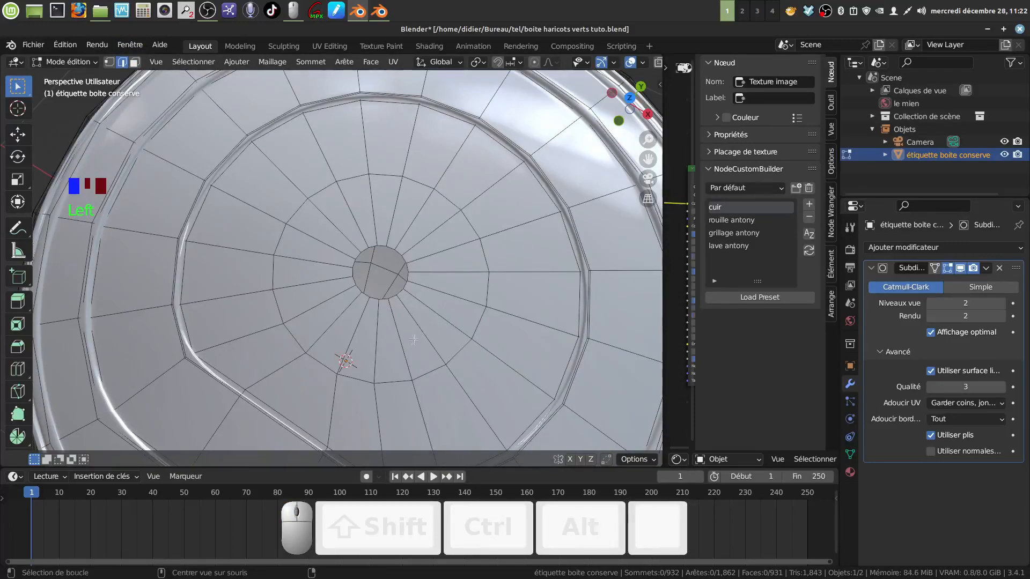
{"action": "left_click", "coordinate": [443, 366], "text": "alt"}
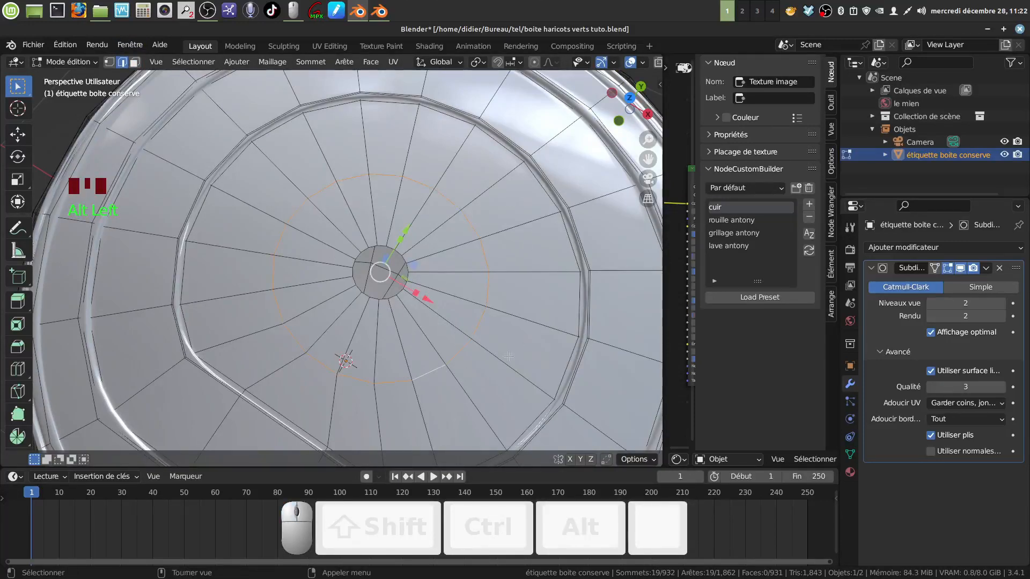
{"action": "key", "text": "x"}
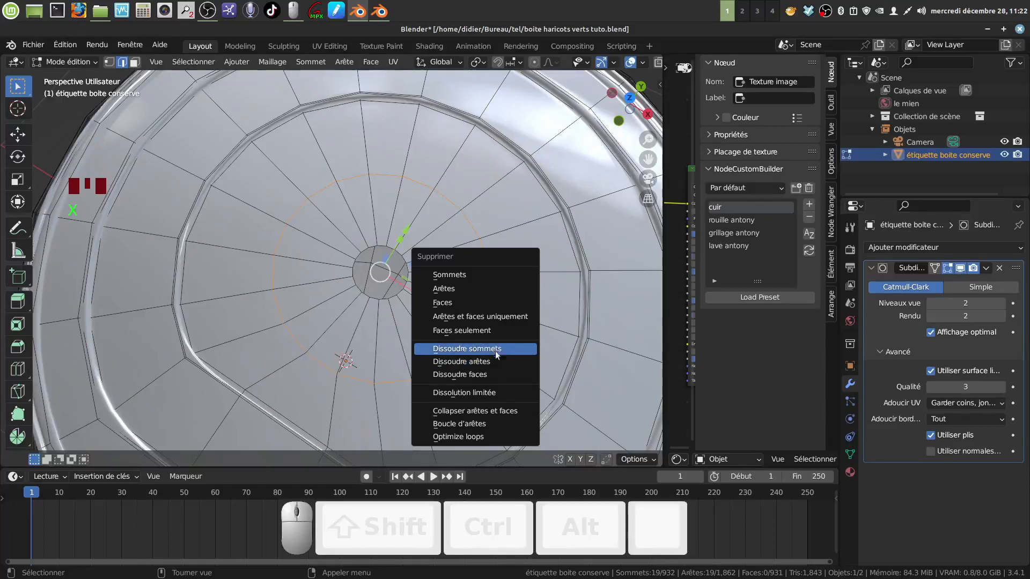
{"action": "left_click", "coordinate": [495, 365]}
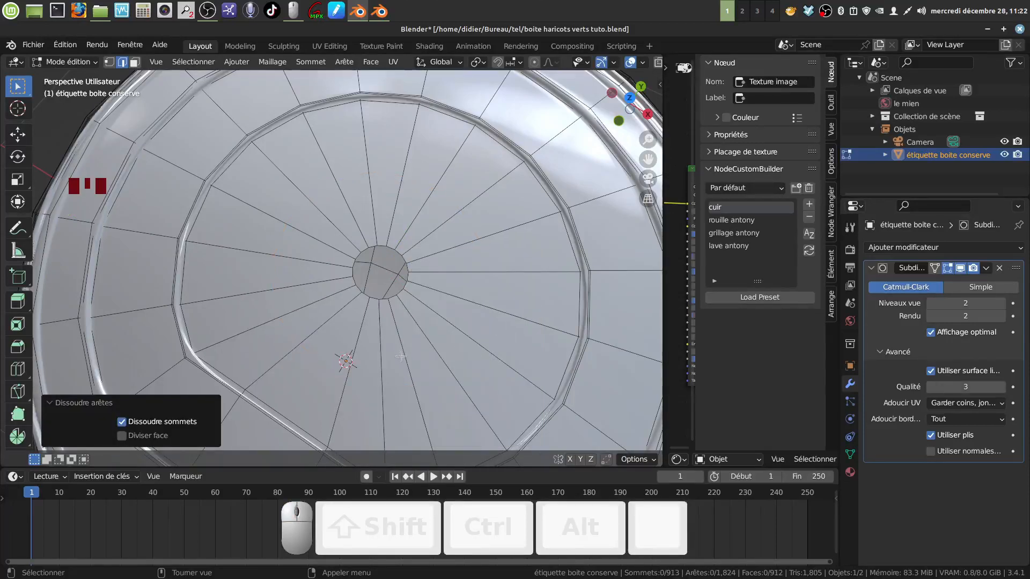
Select all faces of the inner panel around the central opening and inset them with a thickness of about 0.069 m
{"action": "key", "text": "c"}
{"action": "left_click", "coordinate": [135, 62]}
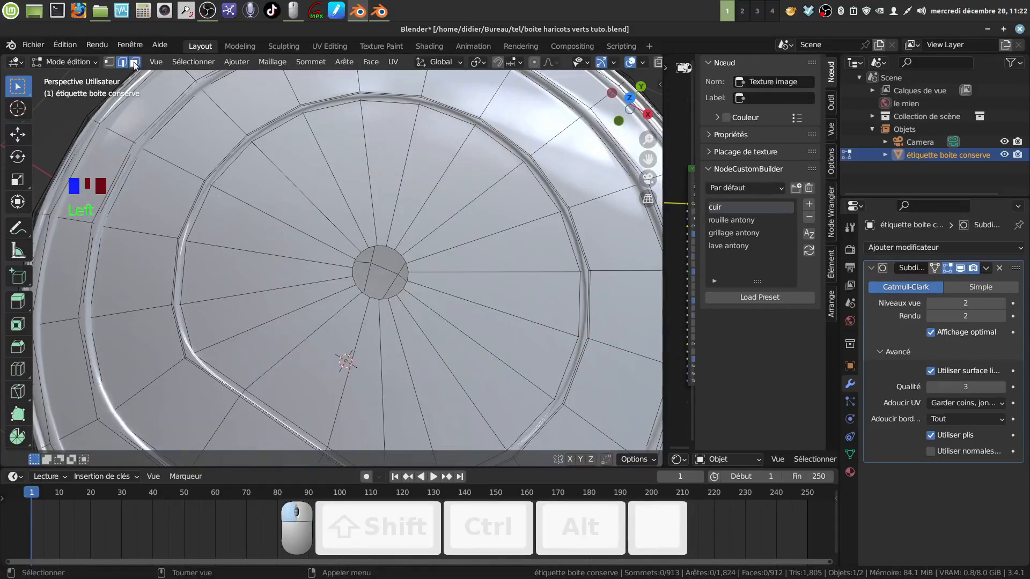
{"action": "key", "text": "c"}
{"action": "mouse_move", "coordinate": [322, 295]}
{"action": "left_mouse_down"}
{"action": "mouse_move", "coordinate": [278, 283]}
{"action": "mouse_move", "coordinate": [340, 221]}
{"action": "mouse_move", "coordinate": [379, 274]}
{"action": "mouse_move", "coordinate": [334, 334]}
{"action": "left_mouse_up"}
{"action": "middle_click_drag", "start_coordinate": [334, 334], "coordinate": [417, 320]}
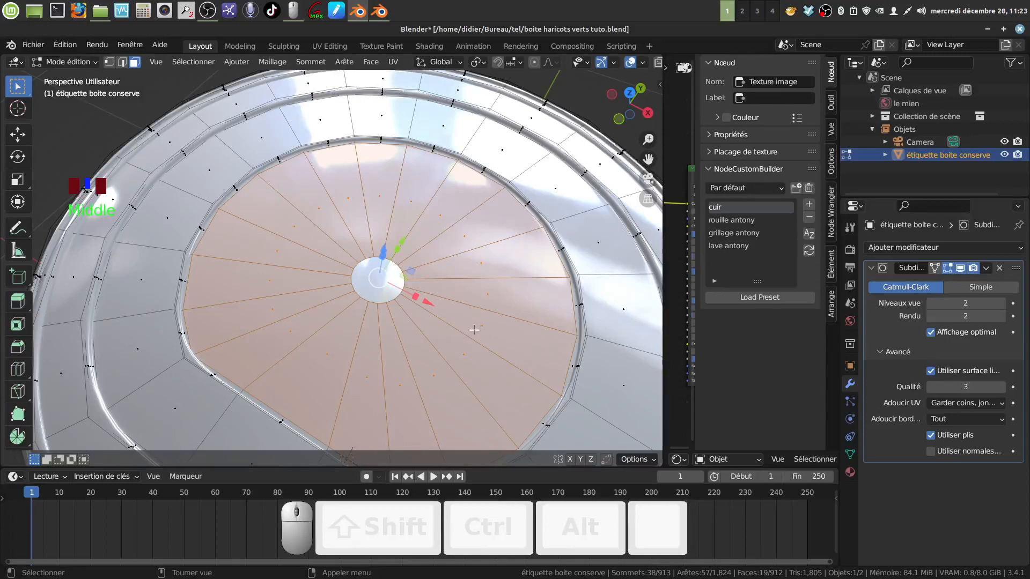
{"action": "key", "text": "i"}
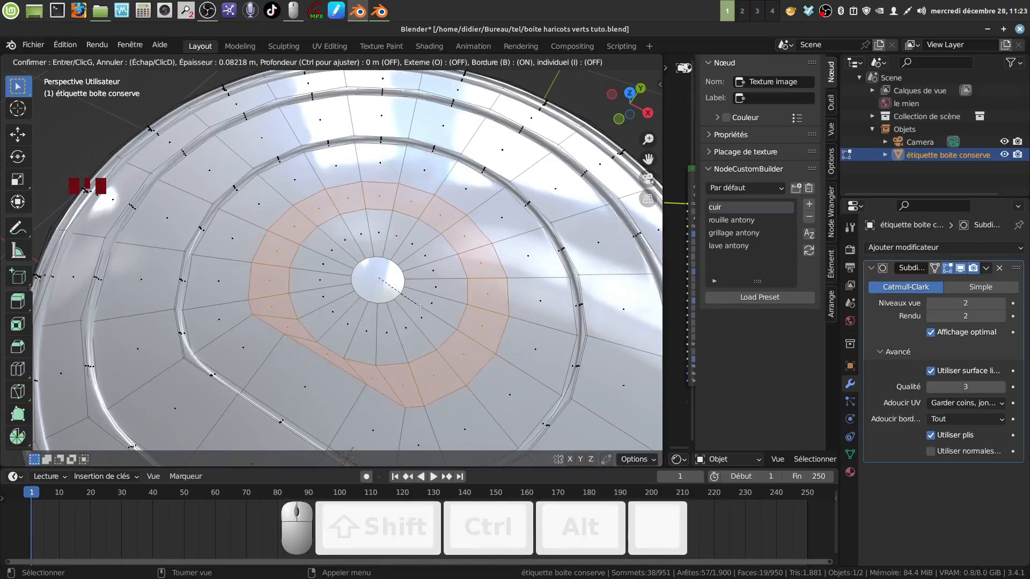
{"action": "left_click", "coordinate": [430, 306]}
Add the faces around the central opening to the selected ring and scale the selection by about 0.807, followed by about 1.169
{"action": "middle_click_drag", "start_coordinate": [428, 305], "coordinate": [403, 333]}
{"action": "scroll", "coordinate": [393, 347], "scroll_direction": "up", "scroll_amount": 2}
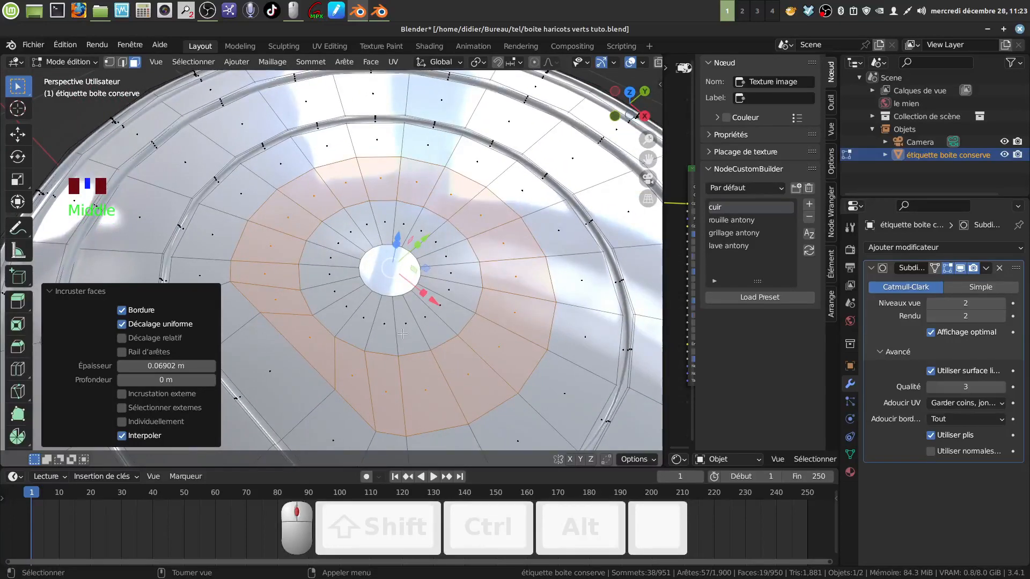
{"action": "key", "text": "c"}
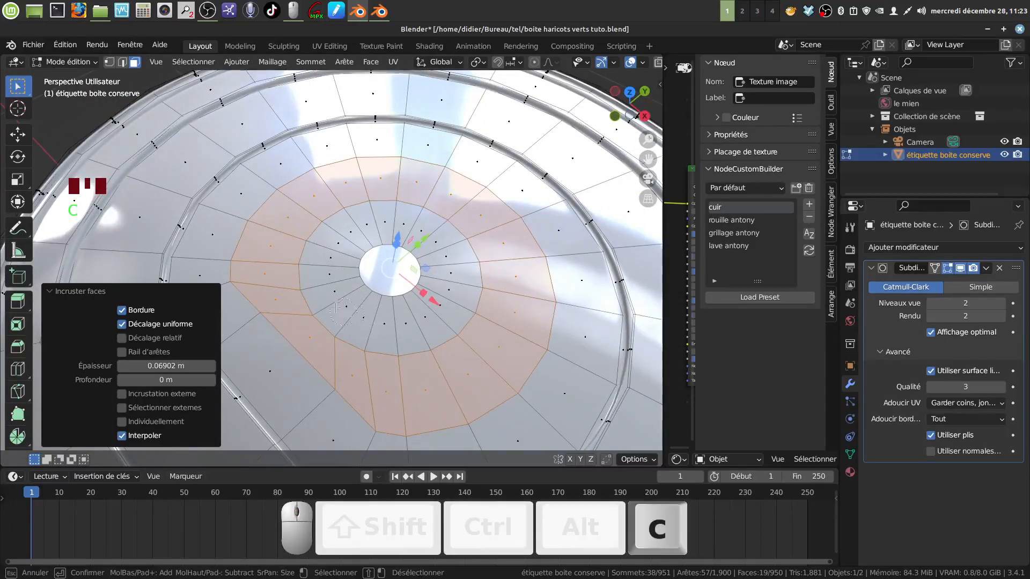
{"action": "left_click", "coordinate": [327, 307]}
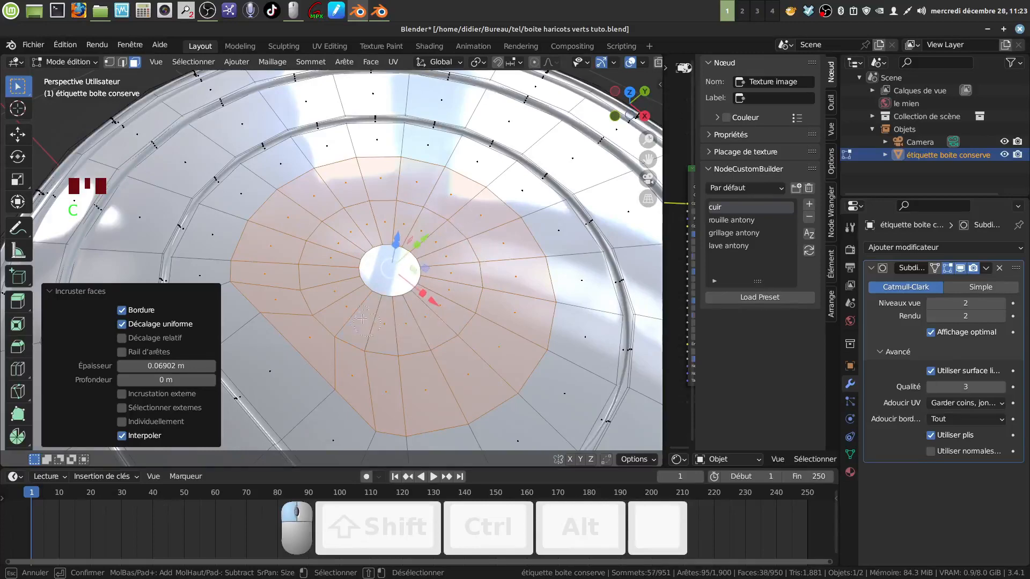
{"action": "right_click", "coordinate": [413, 332]}
{"action": "key", "text": "s"}
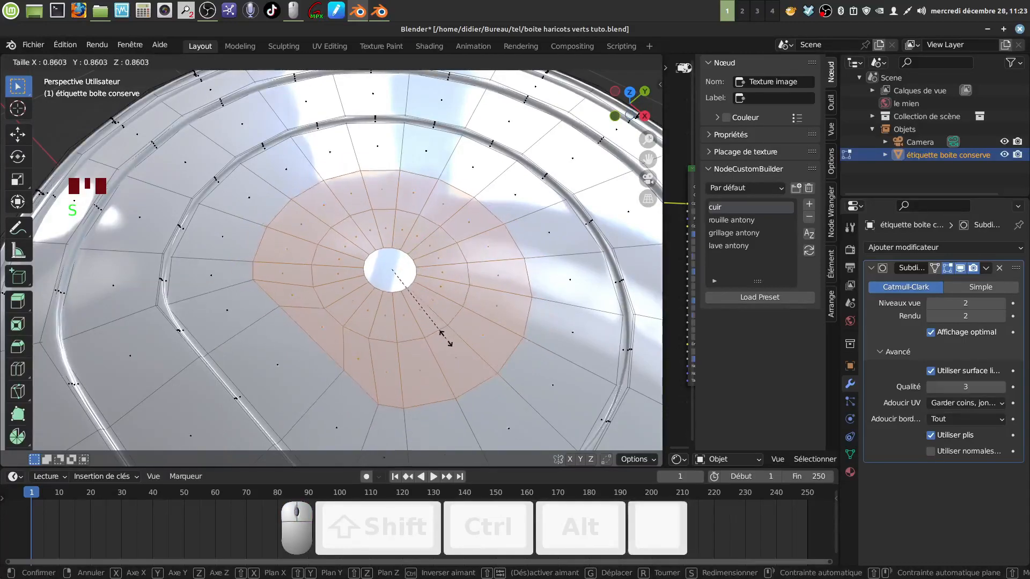
{"action": "left_click", "coordinate": [441, 330]}
{"action": "mouse_move", "coordinate": [441, 330]}
{"action": "middle_mouse_down"}
{"action": "mouse_move", "coordinate": [403, 286]}
{"action": "mouse_move", "coordinate": [396, 322]}
{"action": "mouse_move", "coordinate": [448, 341]}
{"action": "middle_mouse_up"}
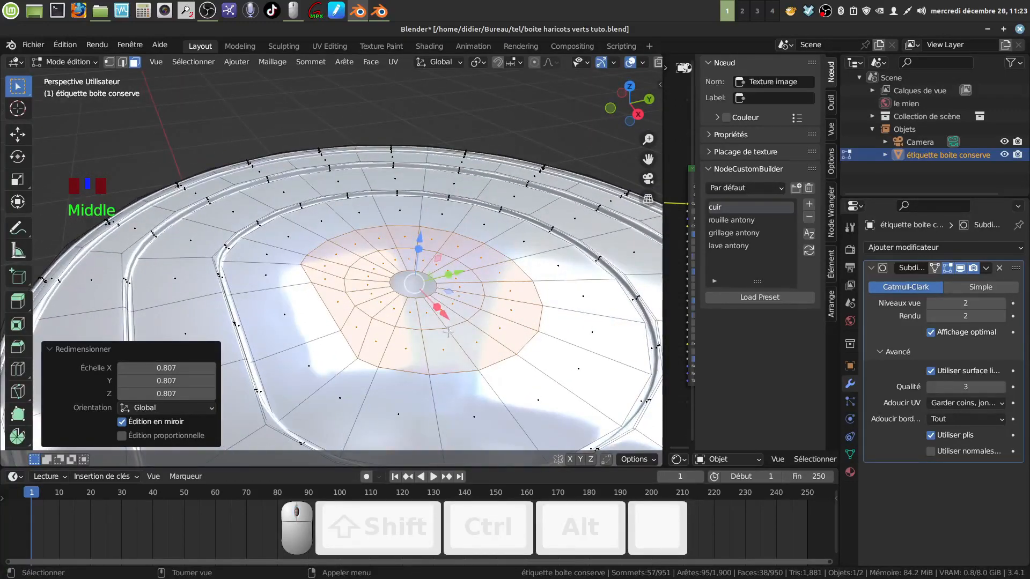
{"action": "key", "text": "s"}
{"action": "left_click", "coordinate": [454, 317]}
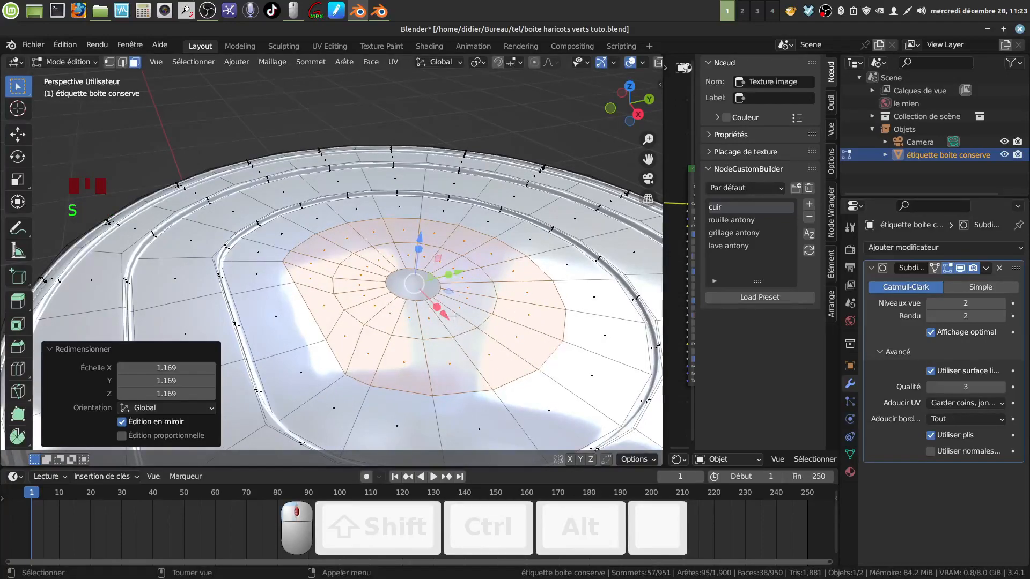
Extrude the selected central faces and raise them about 0.0059 m along Z
{"action": "mouse_move", "coordinate": [454, 317]}
{"action": "middle_mouse_down"}
{"action": "mouse_move", "coordinate": [486, 365]}
{"action": "mouse_move", "coordinate": [445, 332]}
{"action": "middle_mouse_up"}
{"action": "scroll", "coordinate": [459, 324], "scroll_direction": "down", "scroll_amount": 3}
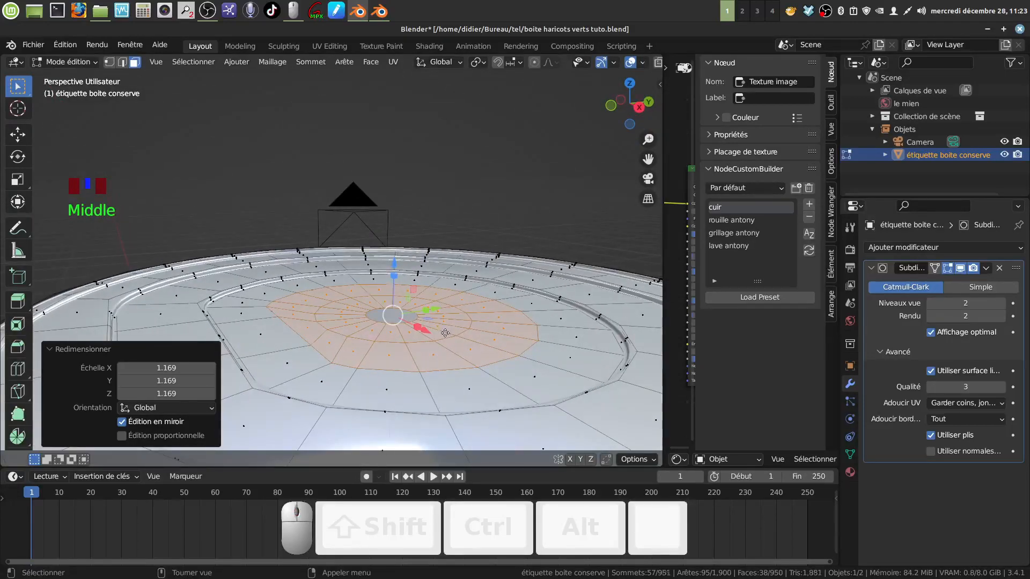
{"action": "key", "text": "e"}
{"action": "left_click_drag", "start_coordinate": [399, 260], "coordinate": [398, 258]}
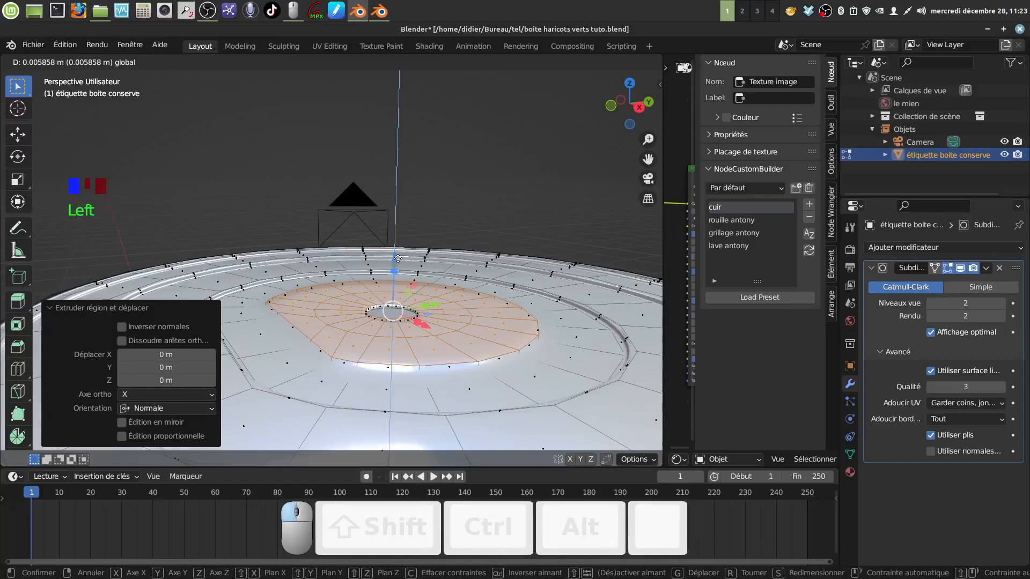
Raise the extruded central faces about 0.0081 m along Z and turn off the Subdivision modifier's viewport display
{"action": "left_click_drag", "start_coordinate": [397, 258], "coordinate": [401, 257]}
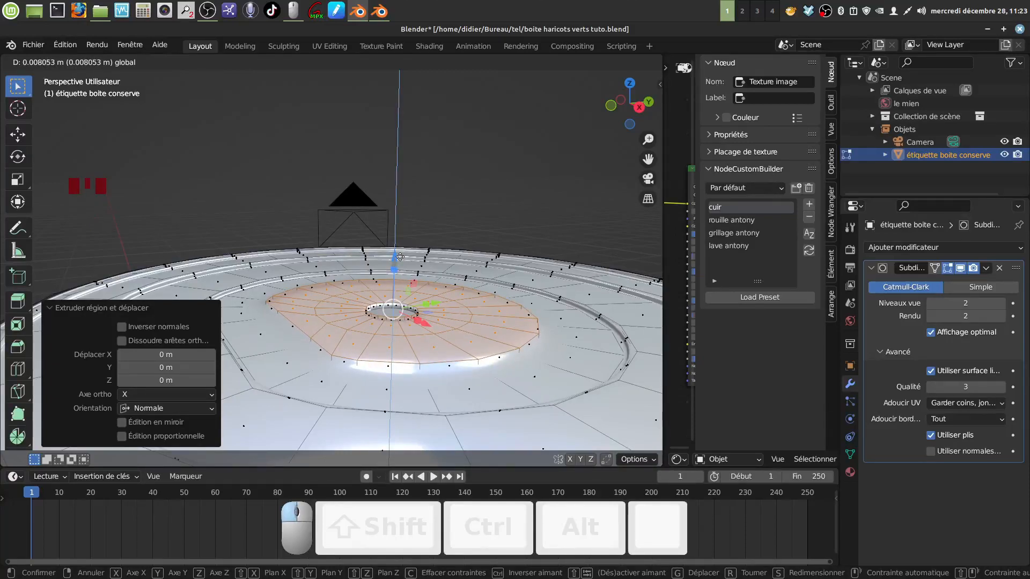
{"action": "left_click_drag", "start_coordinate": [400, 257], "coordinate": [400, 257]}
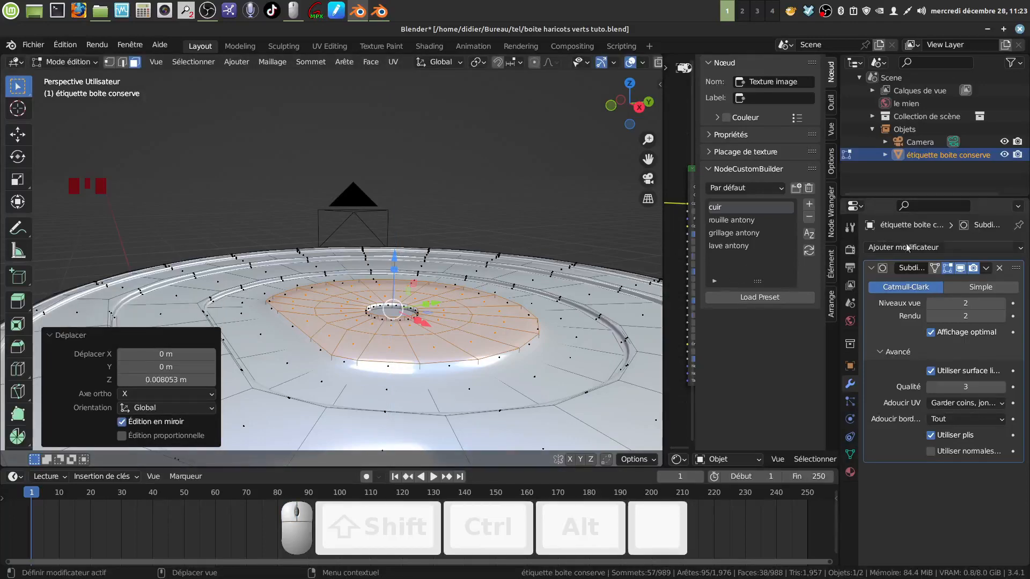
{"action": "left_click", "coordinate": [948, 268]}
{"action": "mouse_move", "coordinate": [445, 397]}
{"action": "middle_mouse_down"}
{"action": "mouse_move", "coordinate": [453, 417]}
{"action": "mouse_move", "coordinate": [454, 404]}
{"action": "middle_mouse_up"}
{"action": "middle_click_drag", "start_coordinate": [393, 412], "coordinate": [378, 356], "text": "shift"}
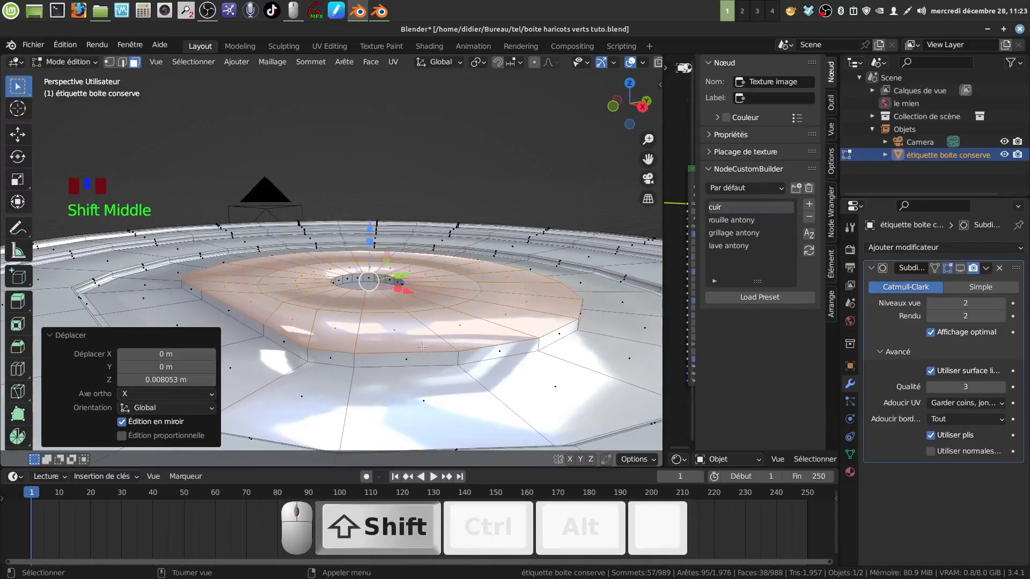
Select the upper and lower edge loops of the raised panel's side and bevel them about 0.0023 m with 2 segments
{"action": "left_click", "coordinate": [122, 62]}
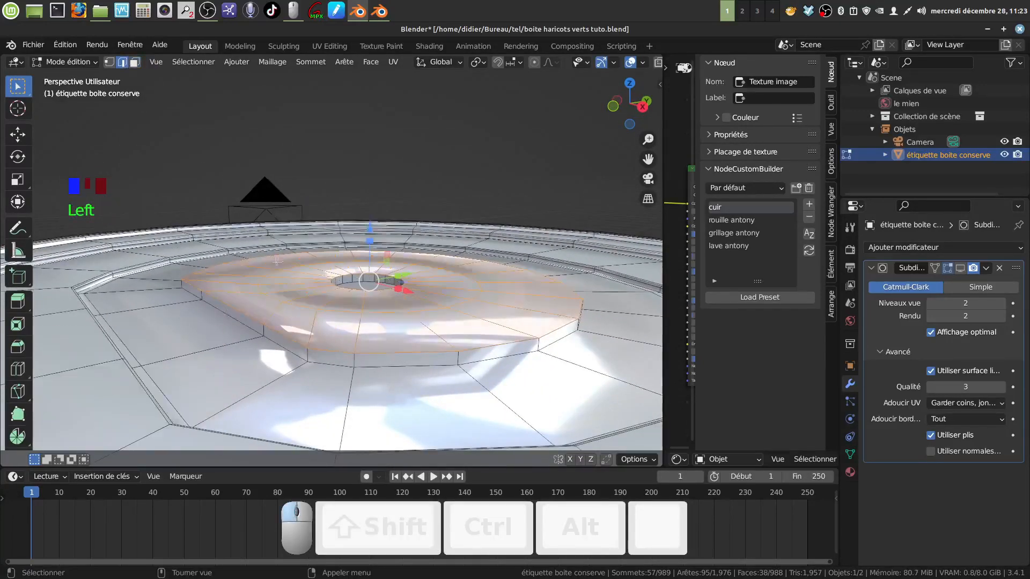
{"action": "left_click", "coordinate": [400, 352], "text": "alt"}
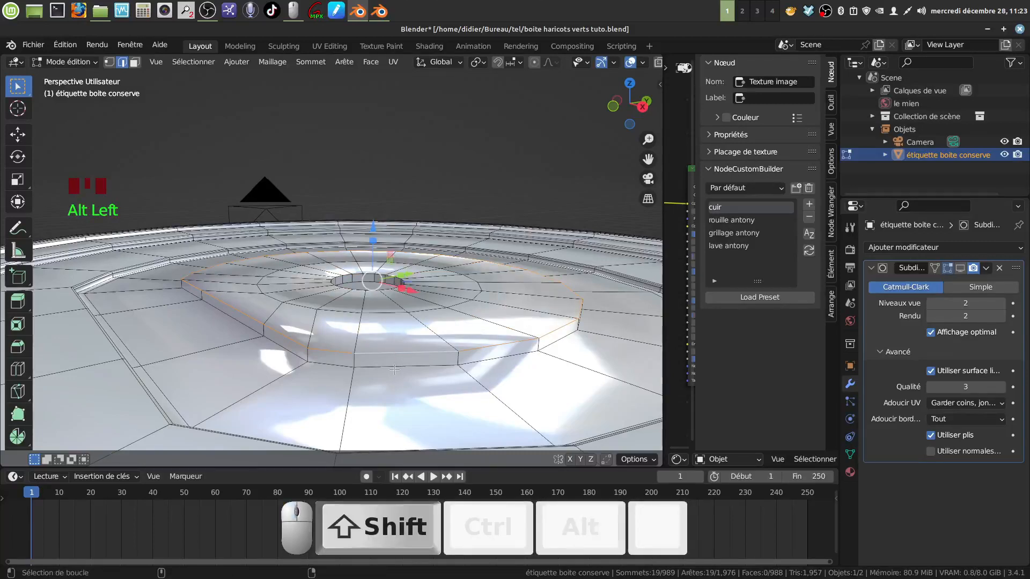
{"action": "left_click", "coordinate": [395, 370], "text": "alt+shift"}
{"action": "middle_click_drag", "start_coordinate": [395, 370], "coordinate": [434, 367]}
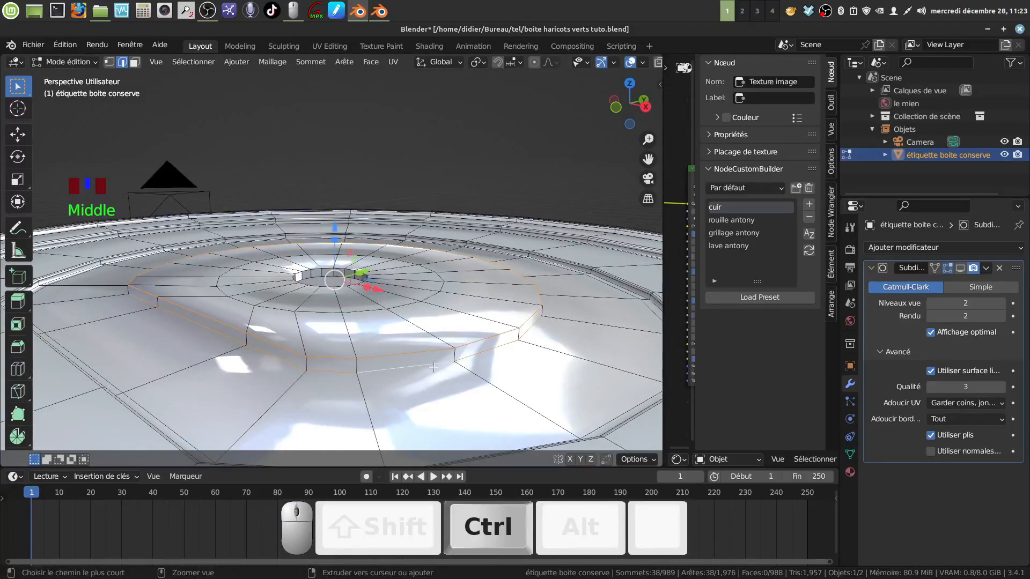
{"action": "key", "text": "ctrl+b"}
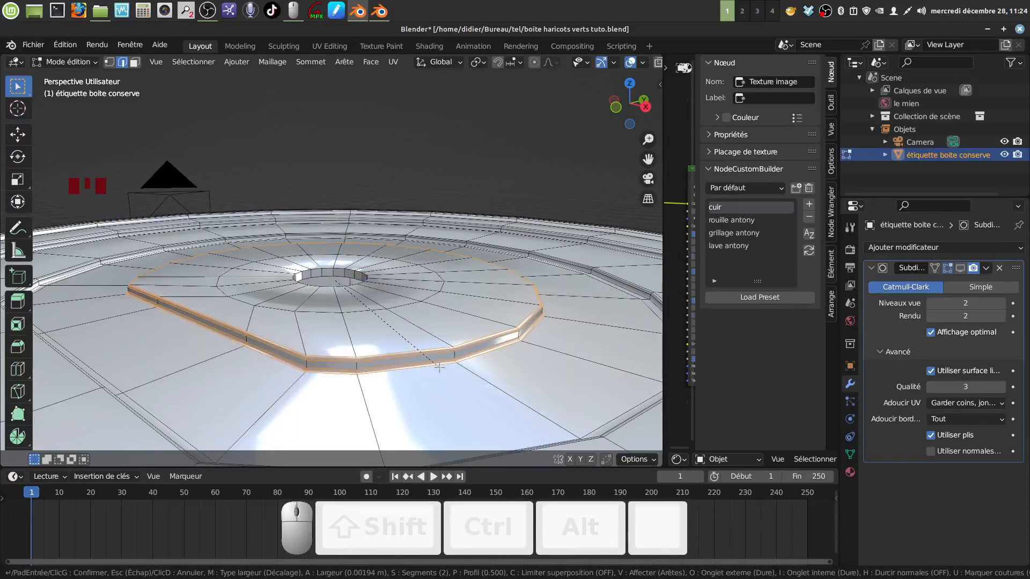
{"action": "left_click", "coordinate": [440, 368]}
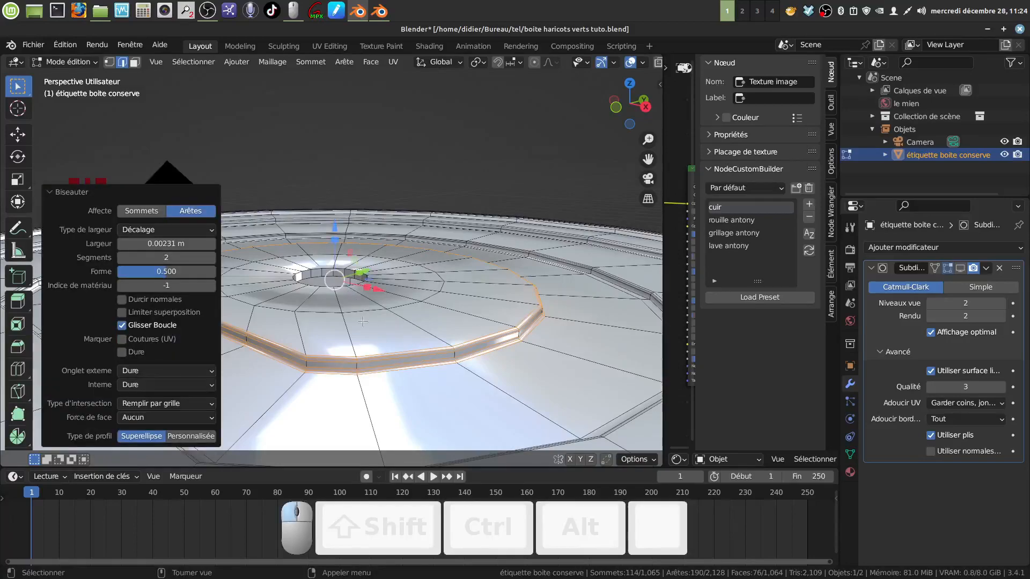
Select the ring of faces forming the inner wall of the central opening and delete those faces
{"action": "middle_click_drag", "start_coordinate": [389, 284], "coordinate": [465, 371]}
{"action": "scroll", "coordinate": [397, 381], "scroll_direction": "up", "scroll_amount": 1}
{"action": "scroll", "coordinate": [438, 365], "scroll_direction": "up", "scroll_amount": 4}
{"action": "key", "text": "Delete"}
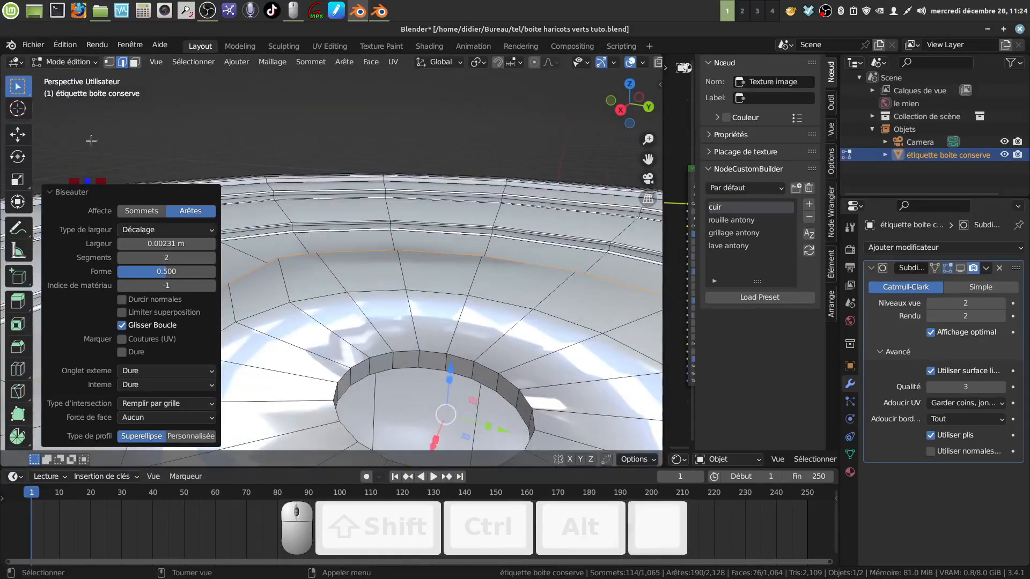
{"action": "left_click", "coordinate": [135, 63]}
{"action": "left_click", "coordinate": [392, 365], "text": "alt"}
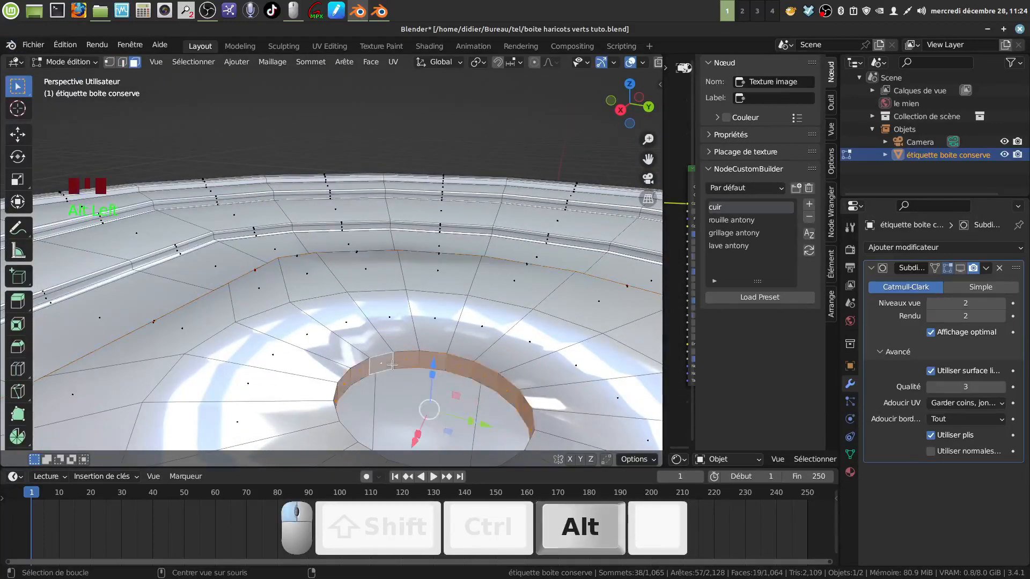
{"action": "key", "text": "Delete"}
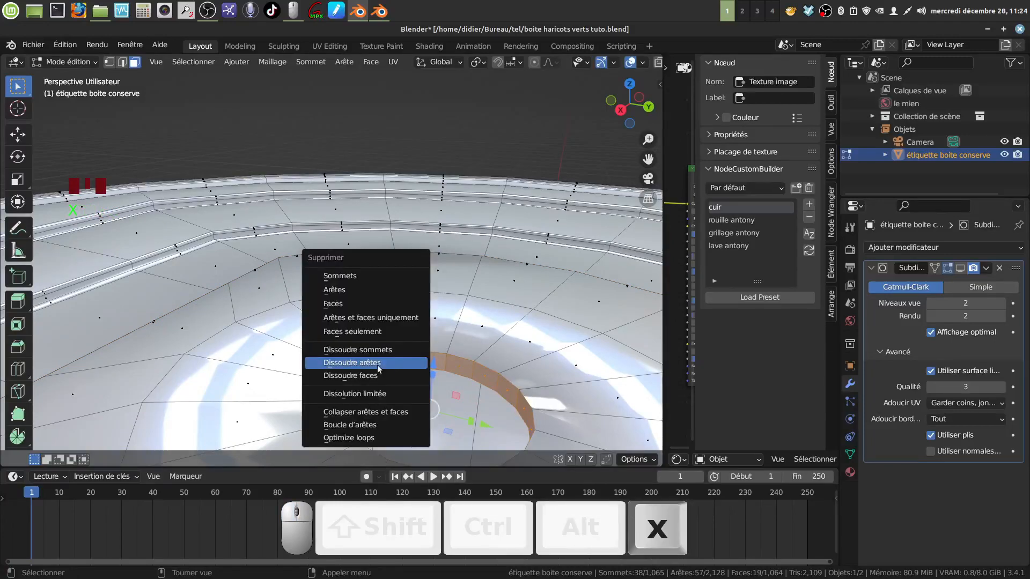
{"action": "left_click", "coordinate": [355, 304]}
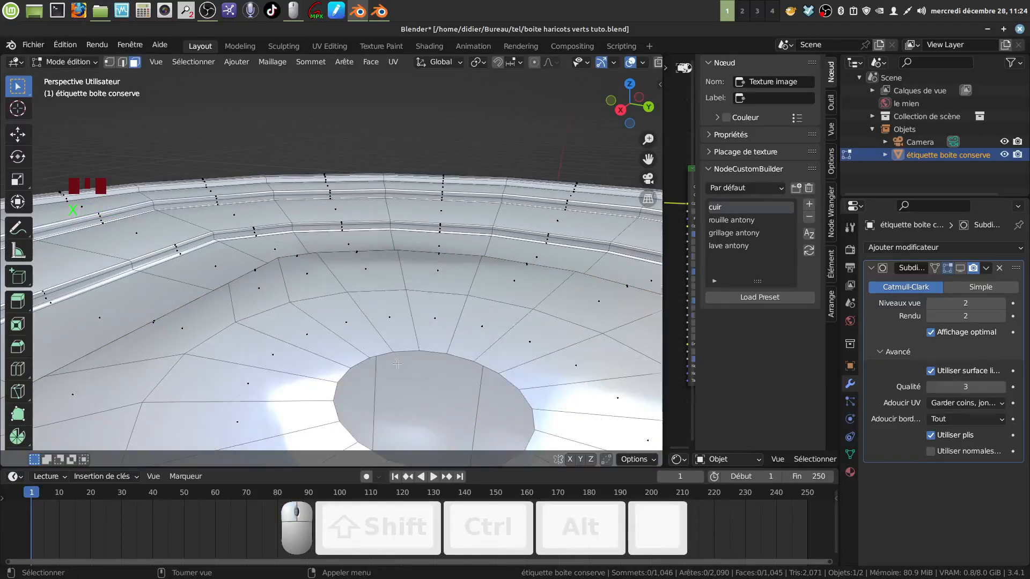
Select the edge loop between the central opening and the raised panel's border and dissolve its edges
{"action": "scroll", "coordinate": [370, 317], "scroll_direction": "down", "scroll_amount": 4}
{"action": "middle_click_drag", "start_coordinate": [437, 376], "coordinate": [485, 443]}
{"action": "middle_click_drag", "start_coordinate": [415, 348], "coordinate": [360, 319], "text": "shift"}
{"action": "left_click", "coordinate": [123, 62]}
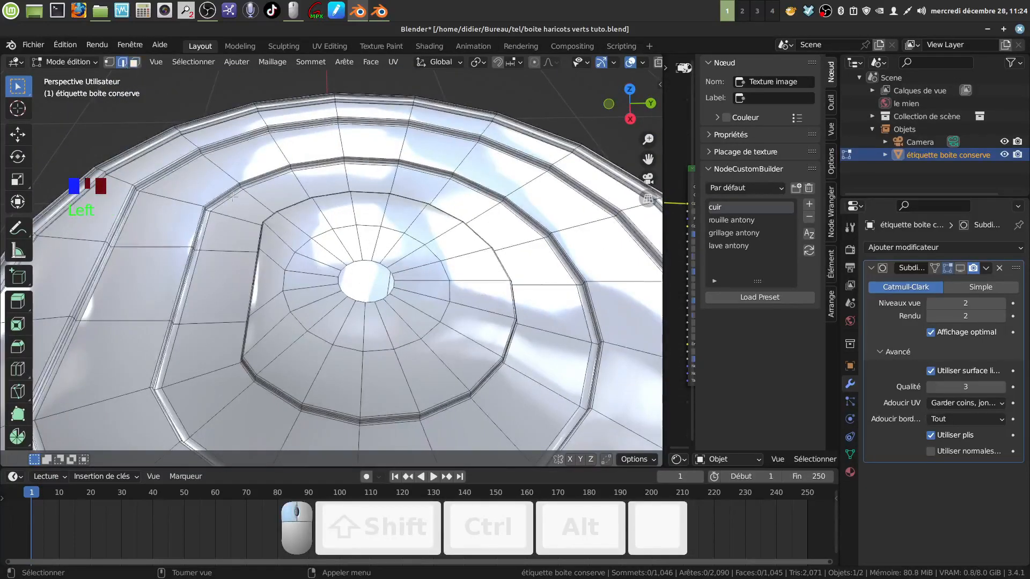
{"action": "left_click", "coordinate": [348, 347], "text": "alt"}
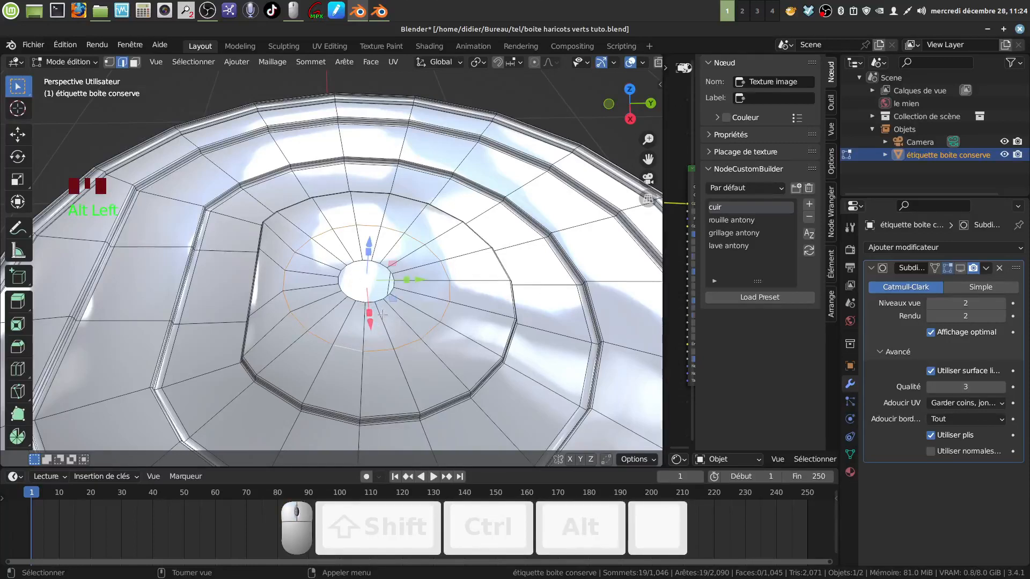
{"action": "key", "text": "x"}
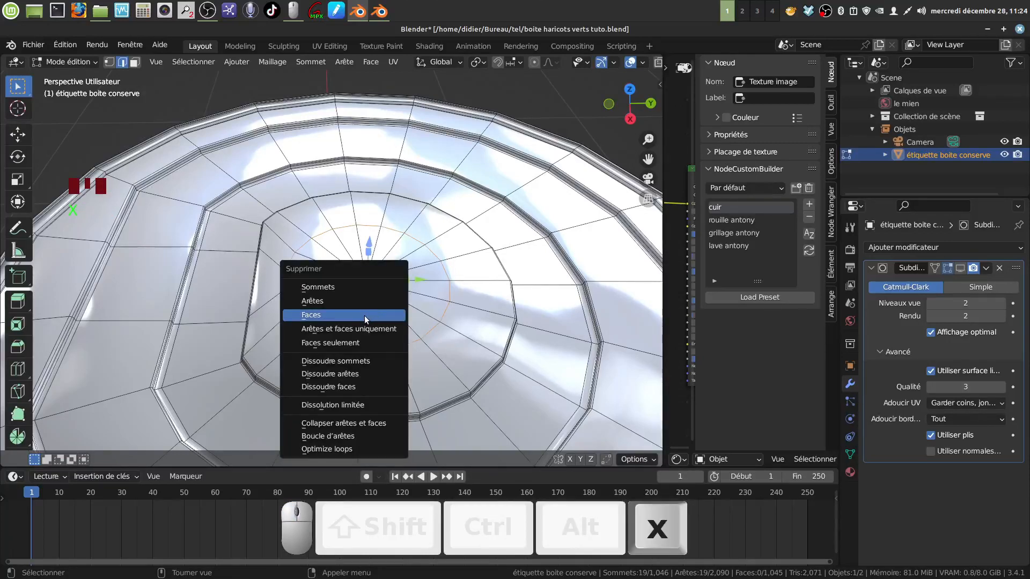
{"action": "left_click", "coordinate": [360, 375]}
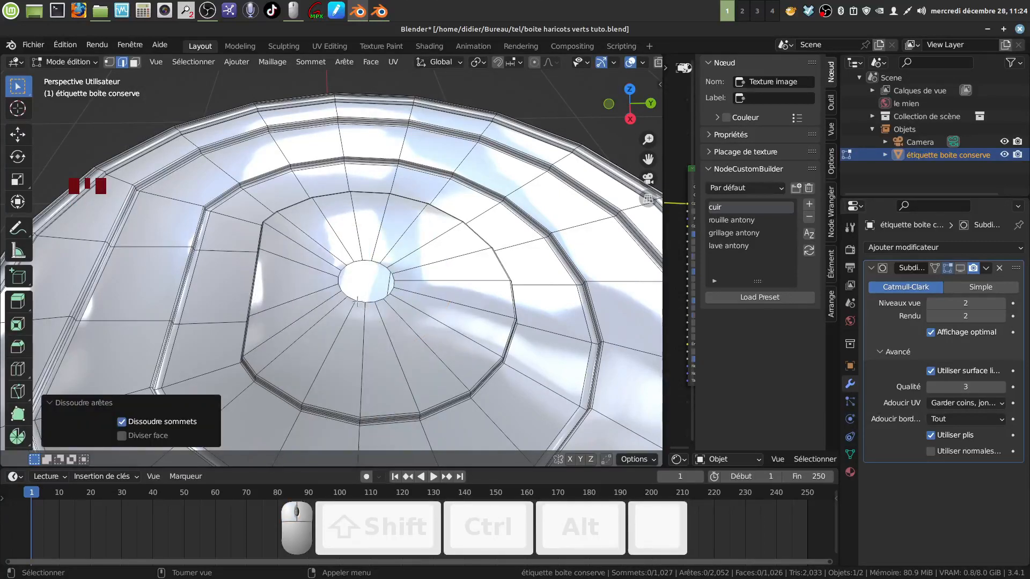
Select the central opening's border loop, move it about -0.079 m along Y in top view and scale it by about 1.239
{"action": "left_click", "coordinate": [358, 301], "text": "alt"}
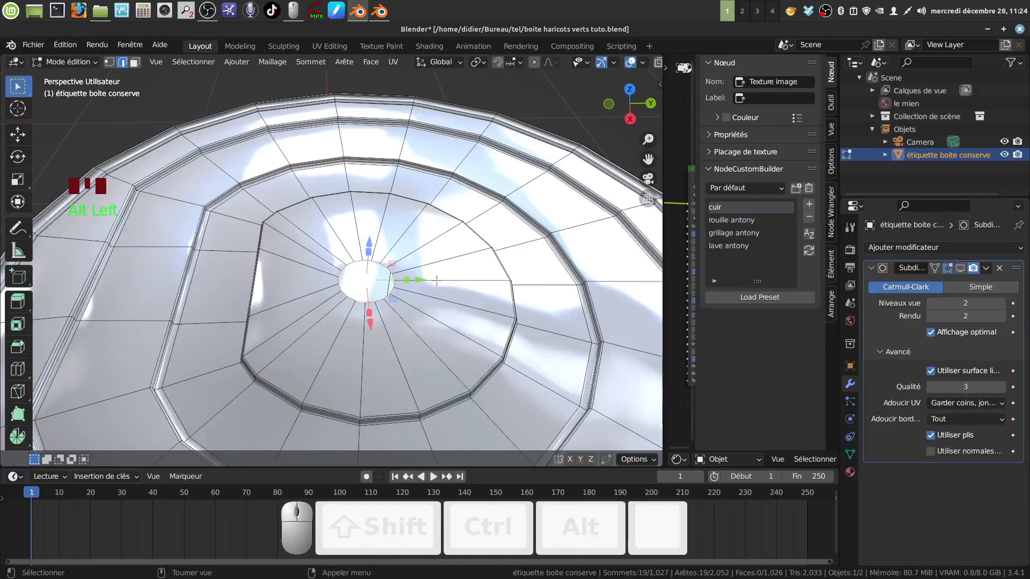
{"action": "key", "text": "KP_7"}
{"action": "middle_click_drag", "start_coordinate": [437, 280], "coordinate": [443, 245], "text": "shift"}
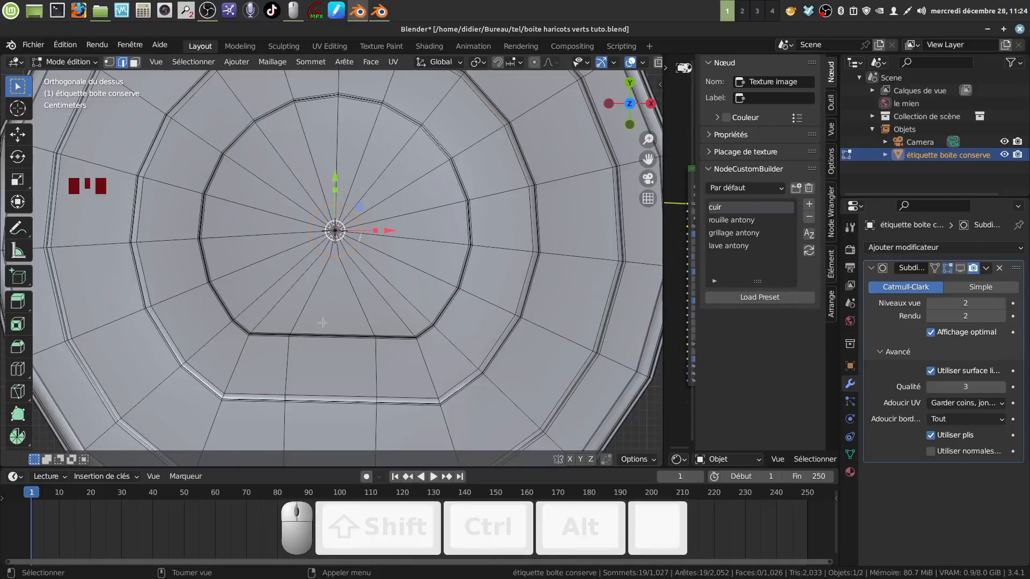
{"action": "left_click_drag", "start_coordinate": [333, 183], "coordinate": [334, 244]}
{"action": "key", "text": "s"}
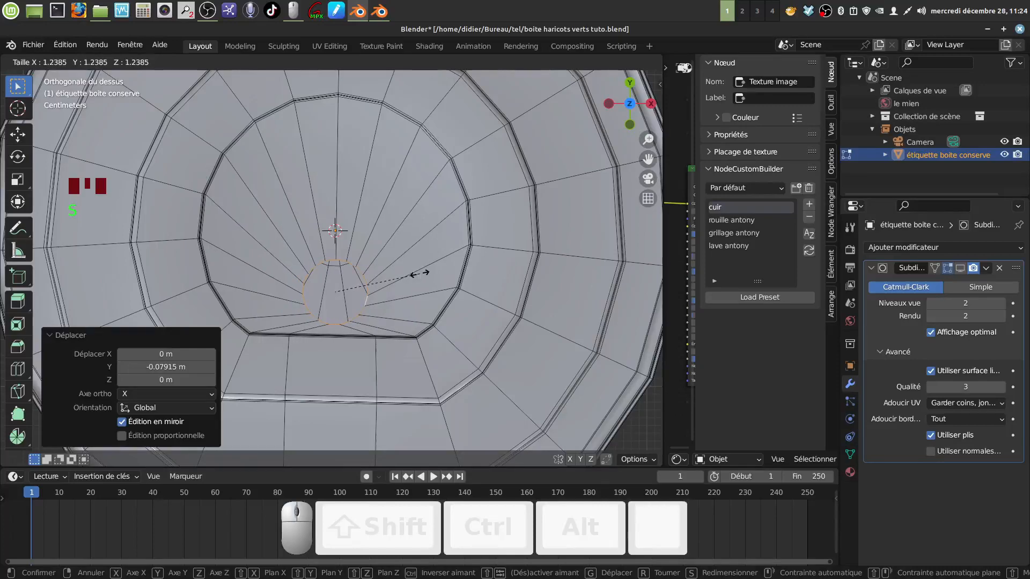
{"action": "left_click", "coordinate": [418, 274]}
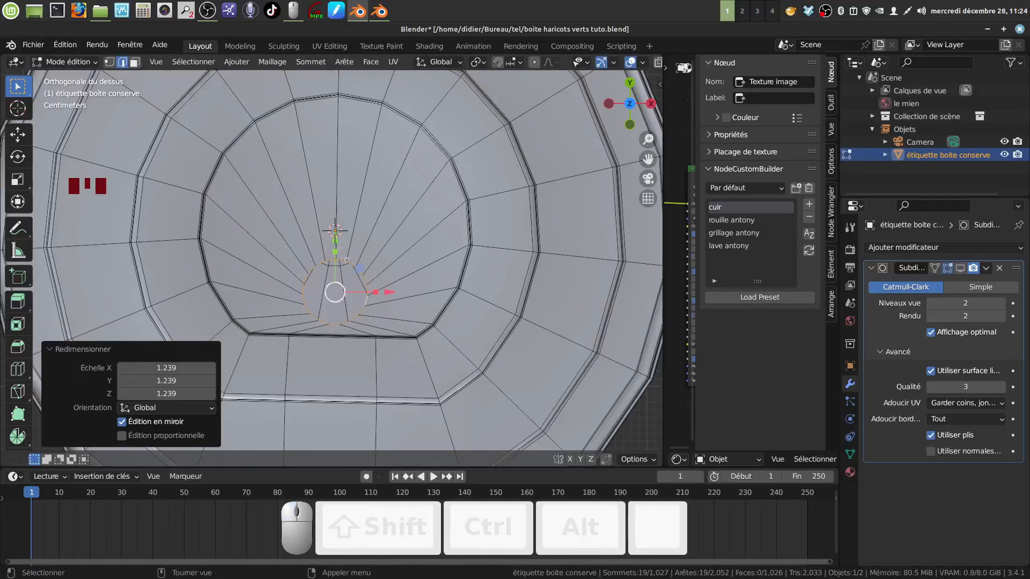
Extrude the opening's border loop inward at a scale of about 0.757 and lower it about 0.0075 m along Z
{"action": "middle_click_drag", "start_coordinate": [408, 285], "coordinate": [415, 289]}
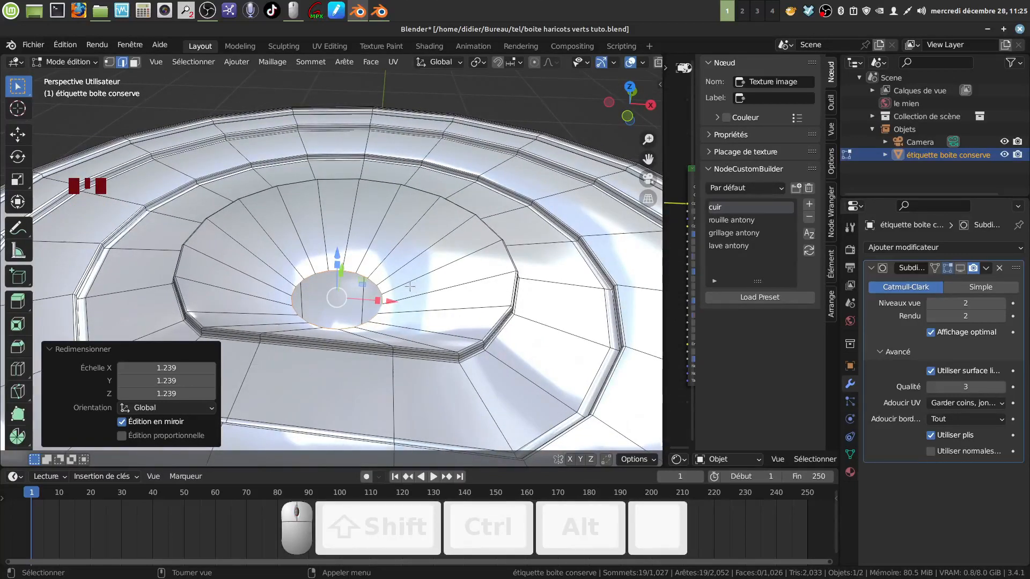
{"action": "key", "text": "e"}
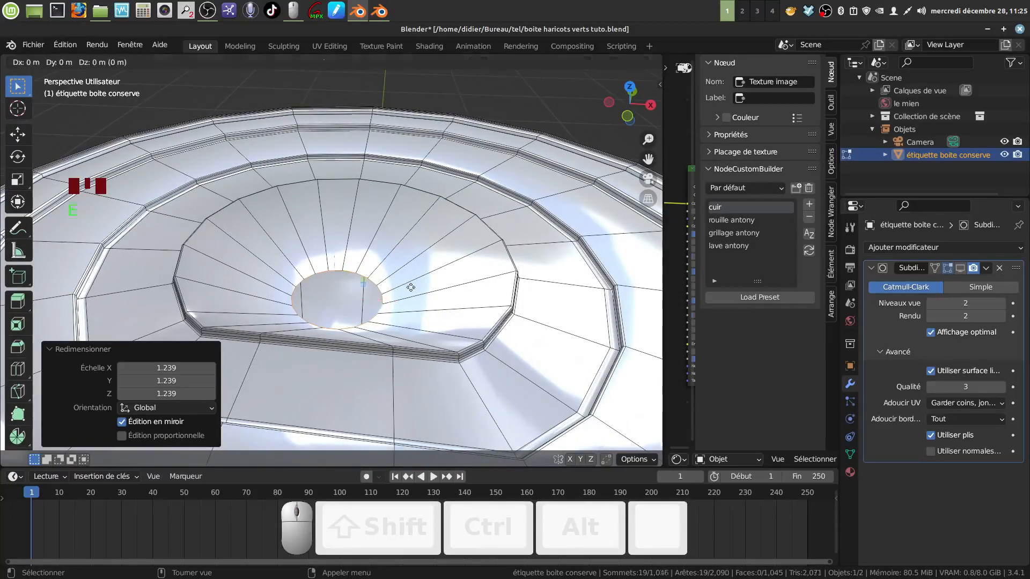
{"action": "key", "text": "s"}
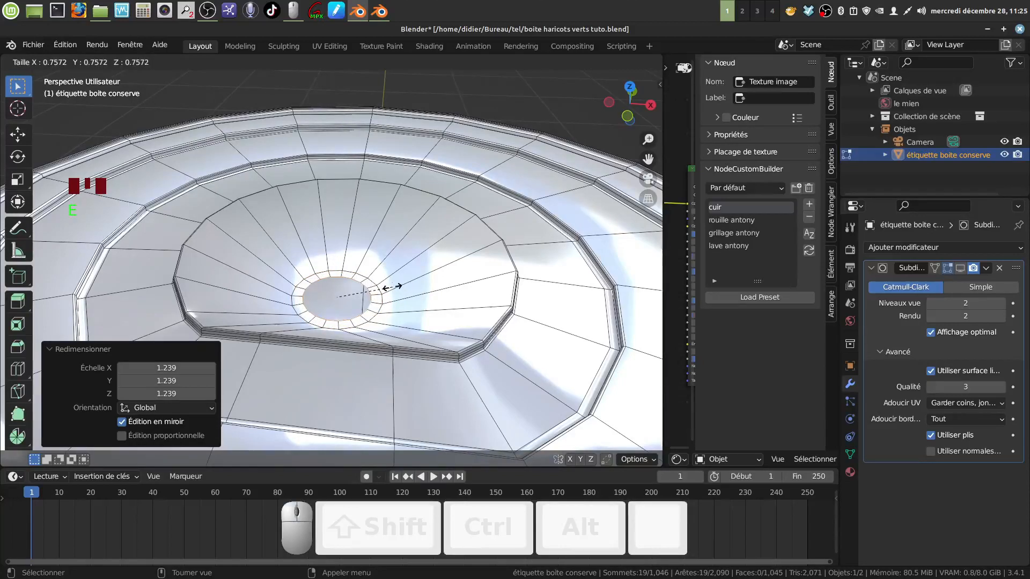
{"action": "left_click", "coordinate": [393, 287]}
{"action": "left_click_drag", "start_coordinate": [338, 251], "coordinate": [337, 258]}
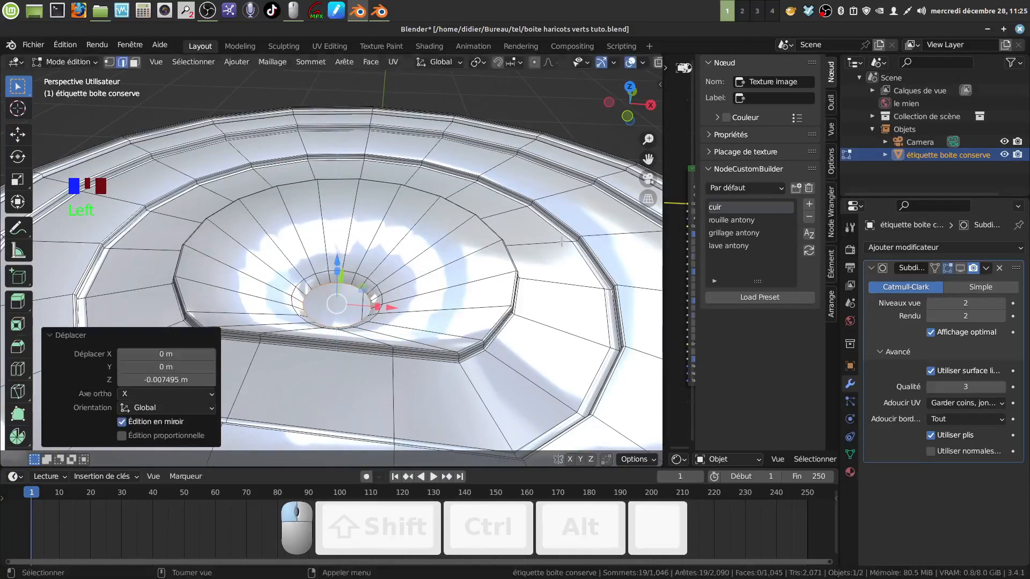
Close the opening by extruding its border inward at a scale of about 0.213, followed by another extrusion scaled to 0
{"action": "mouse_move", "coordinate": [454, 248]}
{"action": "middle_mouse_down"}
{"action": "mouse_move", "coordinate": [459, 237]}
{"action": "mouse_move", "coordinate": [464, 255]}
{"action": "middle_mouse_up"}
{"action": "key", "text": "e"}
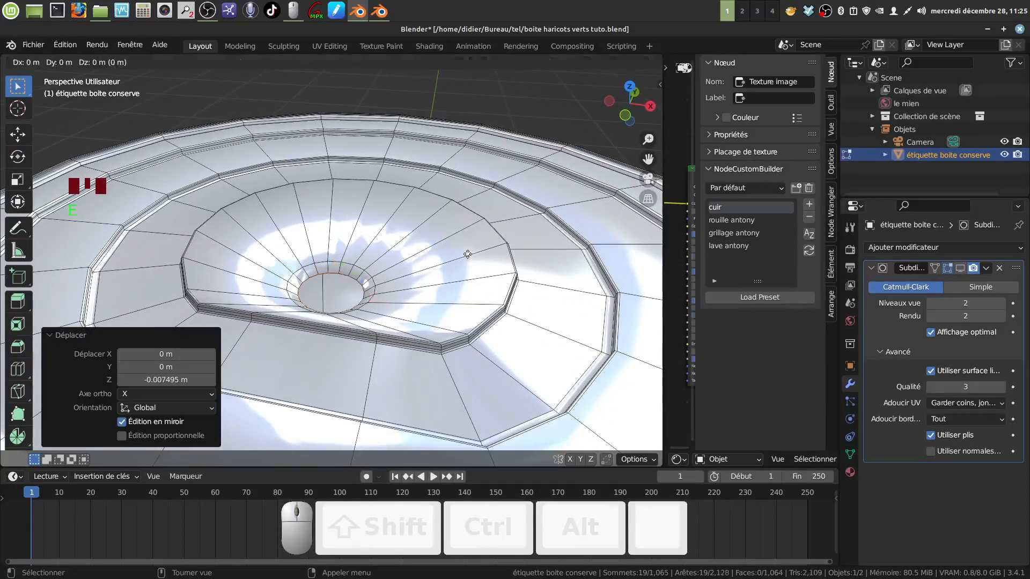
{"action": "key", "text": "s"}
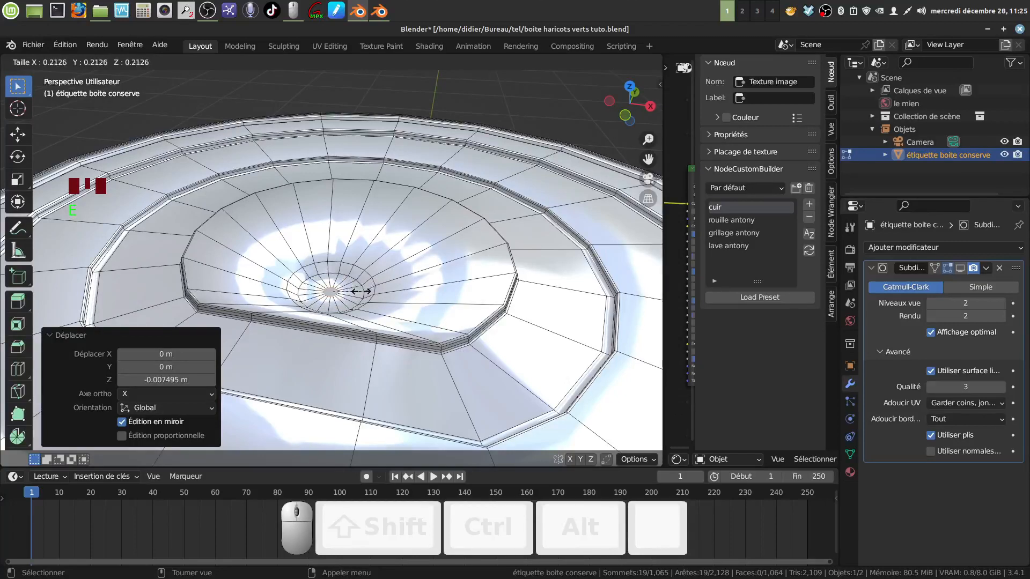
{"action": "left_click", "coordinate": [360, 292]}
{"action": "key", "text": "e"}
{"action": "key", "text": "s"}
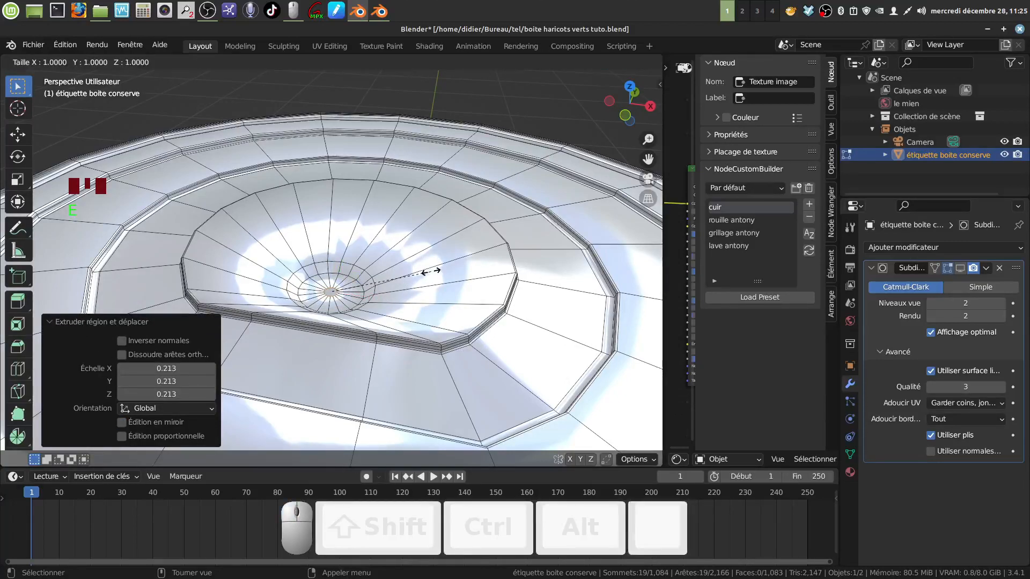
{"action": "key", "text": "0"}
{"action": "left_click", "coordinate": [430, 271]}
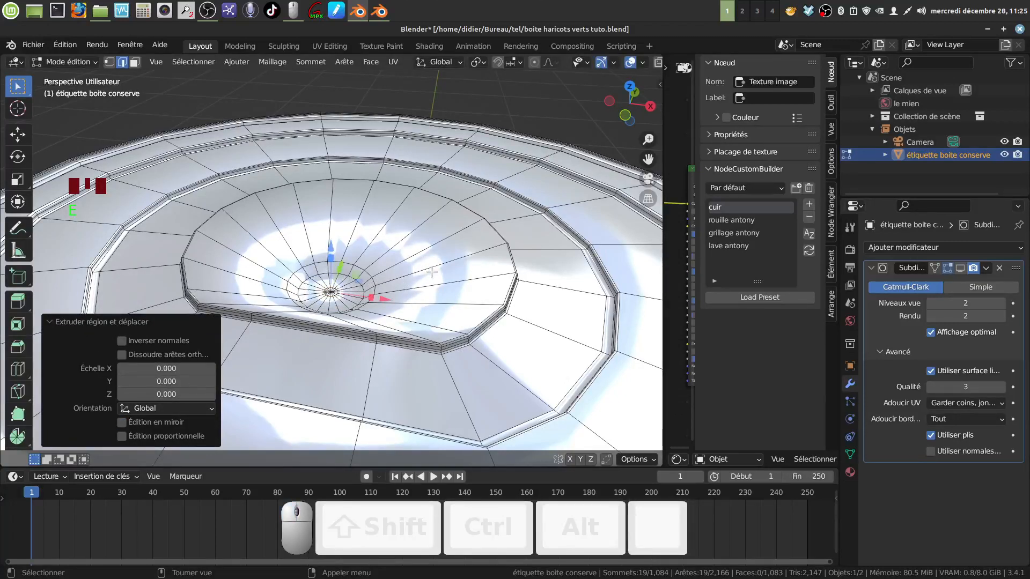
Select the whole mesh and merge its vertices by distance at 0.0001 m
{"action": "key", "text": "a"}
{"action": "key", "text": "a"}
{"action": "key", "text": "a"}
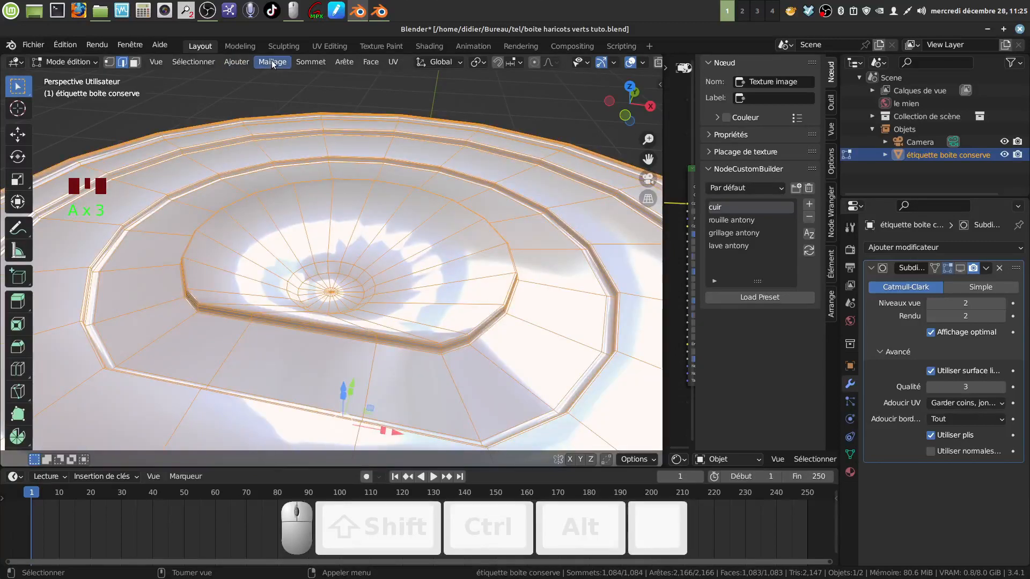
{"action": "left_click", "coordinate": [272, 62]}
{"action": "mouse_move", "coordinate": [316, 356]}
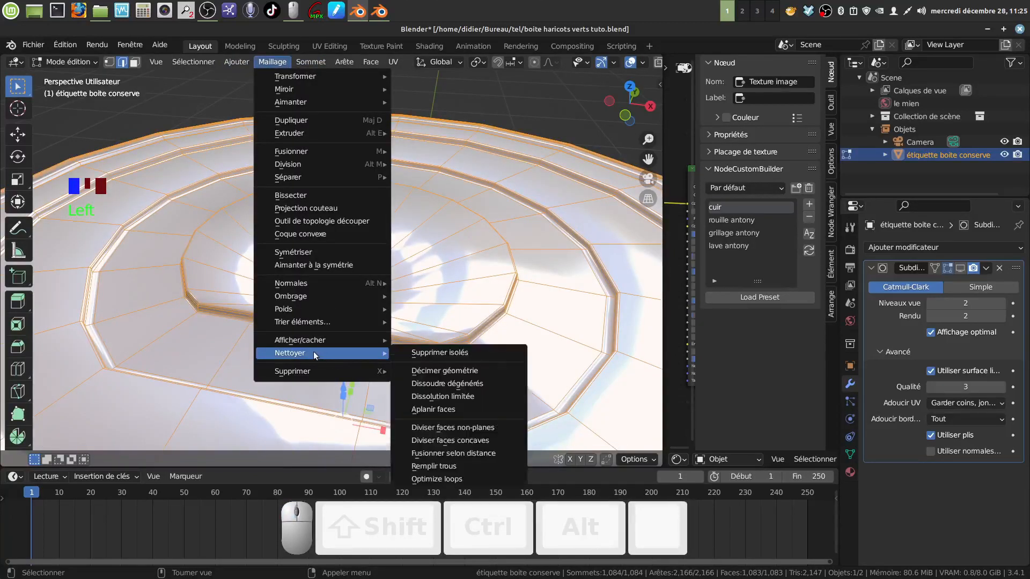
{"action": "left_click", "coordinate": [476, 454]}
{"action": "scroll", "coordinate": [364, 310], "scroll_direction": "up", "scroll_amount": 3}
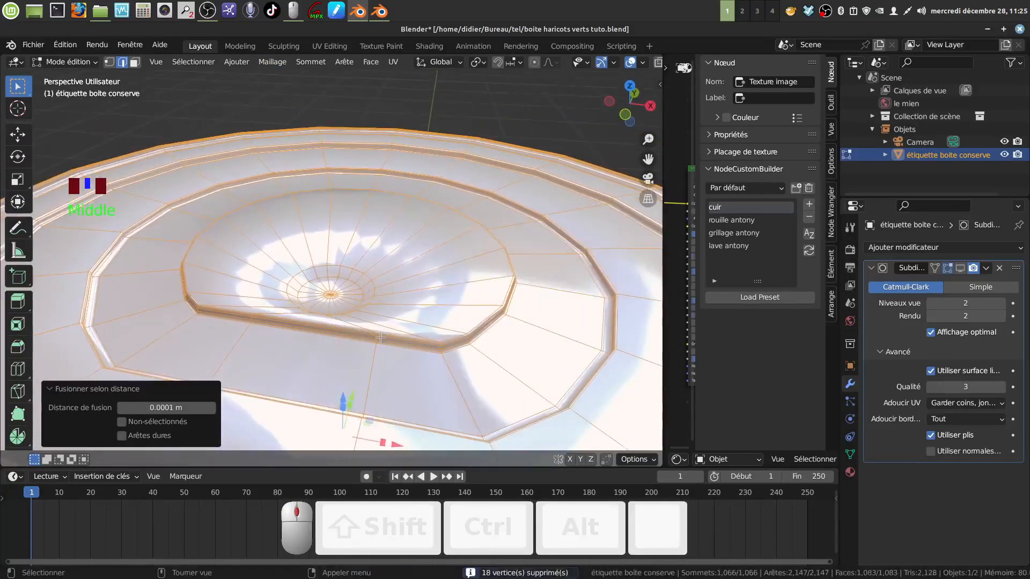
Select the outer and inner edge loops of the central dimple and bevel them about 0.004 m with 4 segments
{"action": "middle_click_drag", "start_coordinate": [364, 310], "coordinate": [344, 252]}
{"action": "key", "text": "a"}
{"action": "left_click", "coordinate": [345, 251], "text": "alt"}
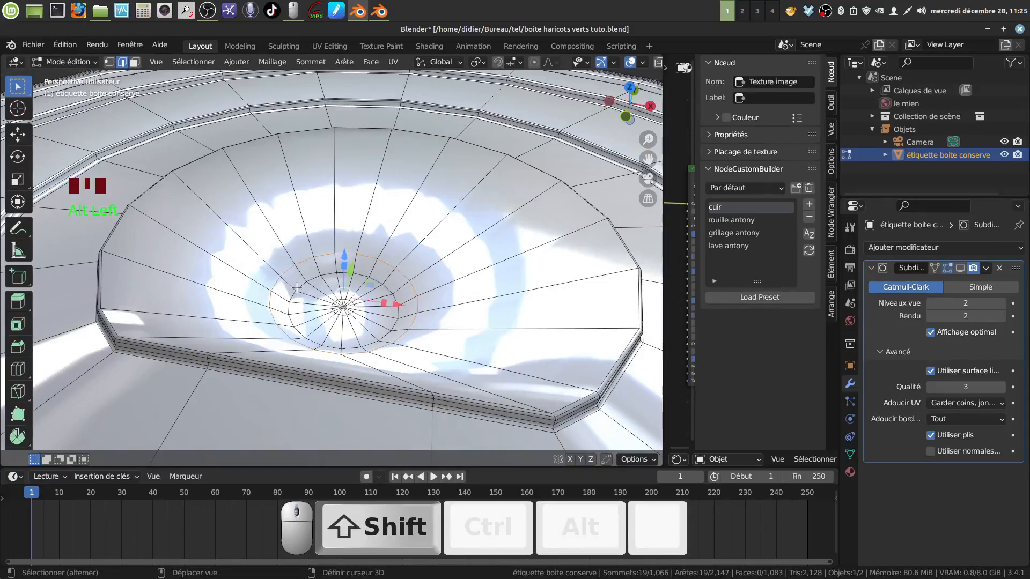
{"action": "left_click", "coordinate": [296, 288], "text": "alt+shift"}
{"action": "middle_click_drag", "start_coordinate": [297, 288], "coordinate": [336, 279]}
{"action": "key", "text": "ctrl+b"}
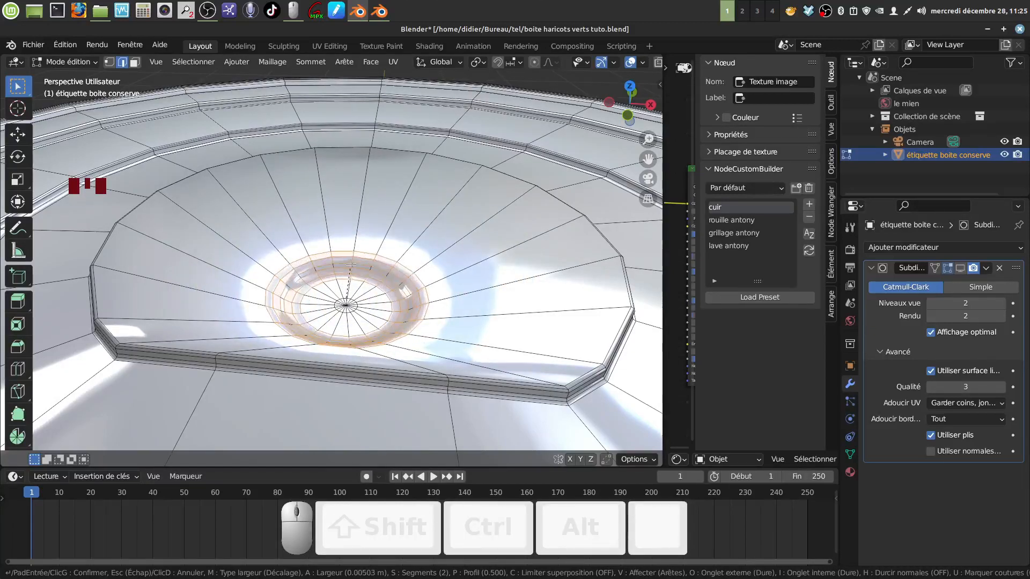
{"action": "scroll", "coordinate": [352, 267], "scroll_direction": "up", "scroll_amount": 2}
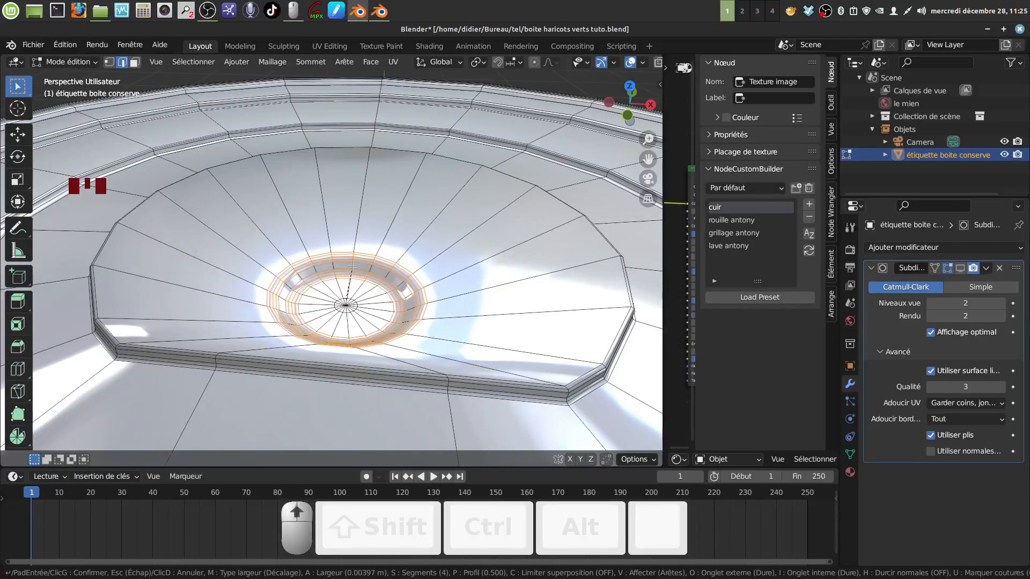
{"action": "left_click", "coordinate": [352, 267]}
{"action": "middle_click_drag", "start_coordinate": [353, 266], "coordinate": [441, 273]}
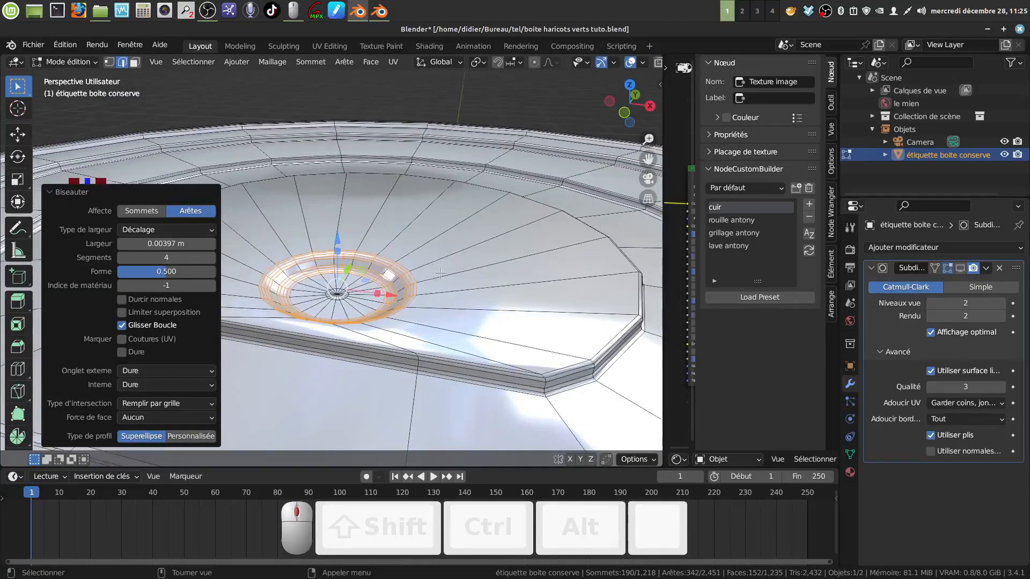
Return the can to Object Mode and enable the Subdivision modifier's display in the viewport
{"action": "key", "text": "Tab"}
{"action": "scroll", "coordinate": [444, 273], "scroll_direction": "down", "scroll_amount": 4}
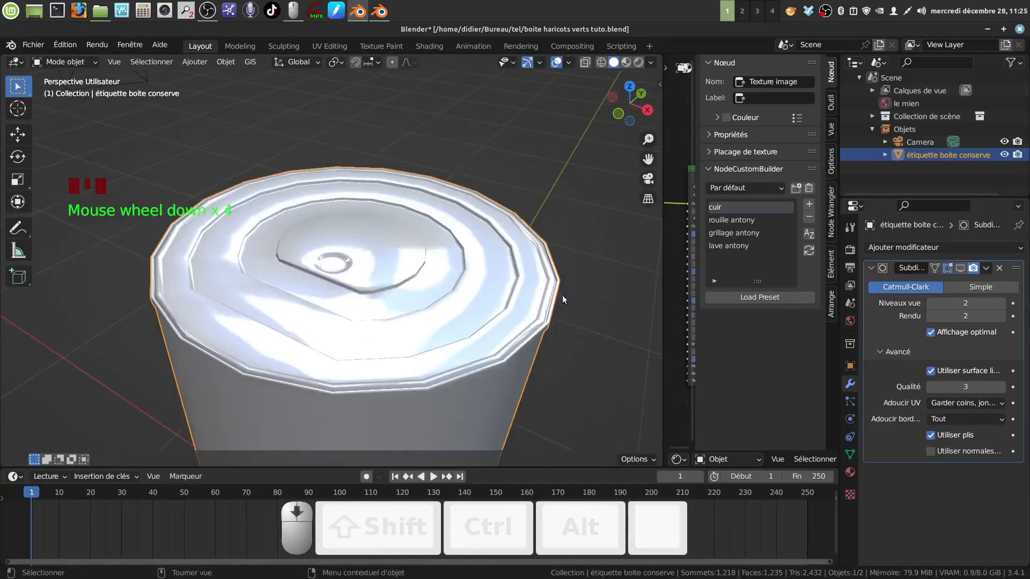
{"action": "left_click", "coordinate": [961, 268]}
{"action": "middle_click_drag", "start_coordinate": [426, 309], "coordinate": [324, 319]}
{"action": "middle_click_drag", "start_coordinate": [503, 282], "coordinate": [502, 282]}
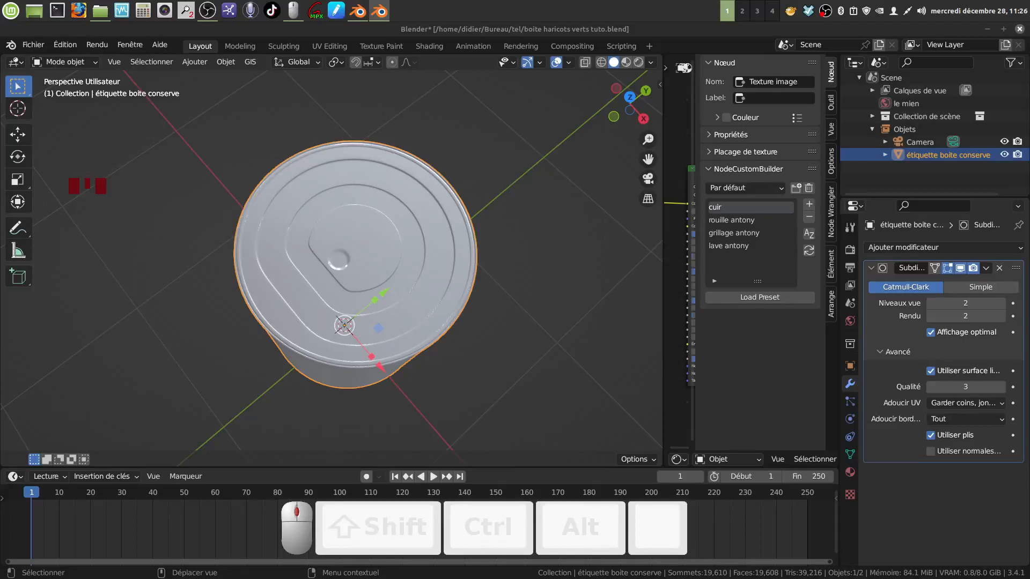
Examine the finished lid and the can's label from several angles and distances in rendered shading
{"action": "middle_click_drag", "start_coordinate": [313, 346], "coordinate": [312, 267]}
{"action": "middle_click_drag", "start_coordinate": [355, 294], "coordinate": [366, 251], "text": "shift"}
{"action": "middle_click_drag", "start_coordinate": [366, 253], "coordinate": [410, 262]}
{"action": "scroll", "coordinate": [411, 263], "scroll_direction": "down", "scroll_amount": 2}
{"action": "middle_click_drag", "start_coordinate": [411, 264], "coordinate": [414, 267], "text": "shift"}
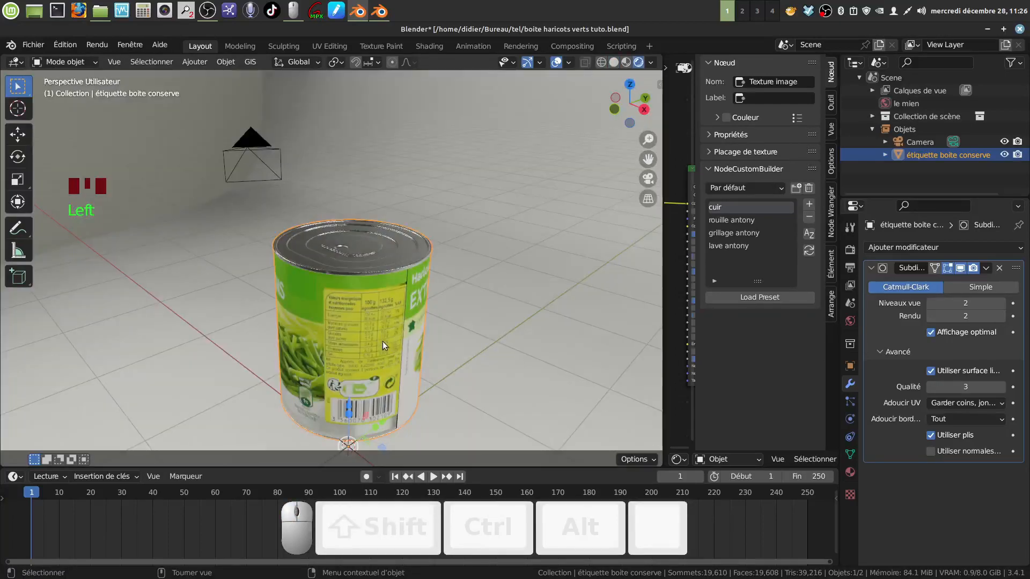
{"action": "scroll", "coordinate": [384, 337], "scroll_direction": "up", "scroll_amount": 2}
{"action": "mouse_move", "coordinate": [384, 337]}
{"action": "middle_mouse_down"}
{"action": "mouse_move", "coordinate": [374, 385]}
{"action": "mouse_move", "coordinate": [330, 341]}
{"action": "mouse_move", "coordinate": [330, 317]}
{"action": "middle_mouse_up"}
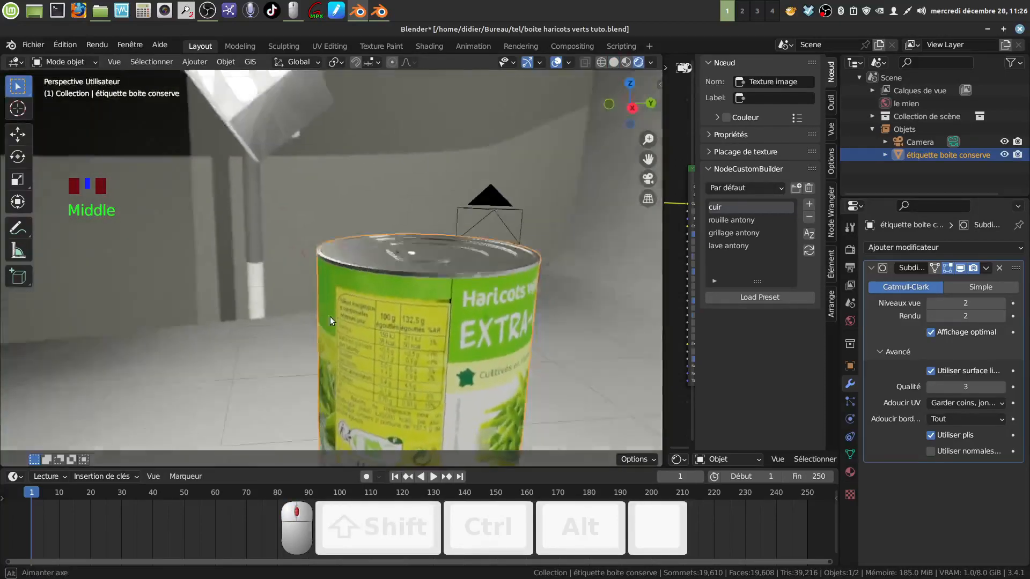
{"action": "scroll", "coordinate": [381, 349], "scroll_direction": "down", "scroll_amount": 4}
{"action": "mouse_move", "coordinate": [388, 366]}
{"action": "middle_mouse_down", "text": "shift"}
{"action": "mouse_move", "coordinate": [371, 295]}
{"action": "mouse_move", "coordinate": [389, 377]}
{"action": "middle_mouse_up", "text": "shift"}
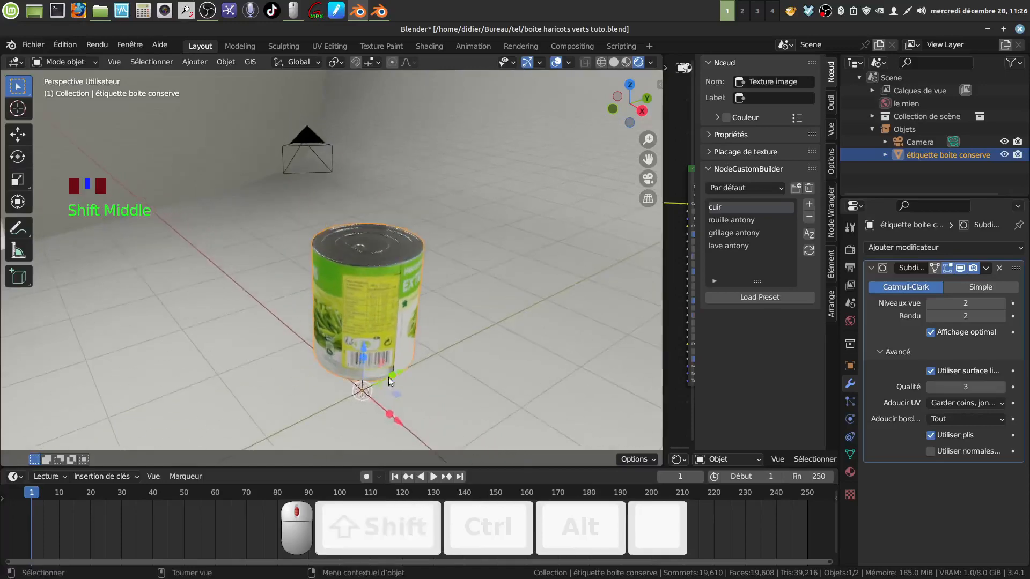
{"action": "scroll", "coordinate": [395, 300], "scroll_direction": "up", "scroll_amount": 4}
{"action": "middle_click_drag", "start_coordinate": [396, 294], "coordinate": [368, 390]}
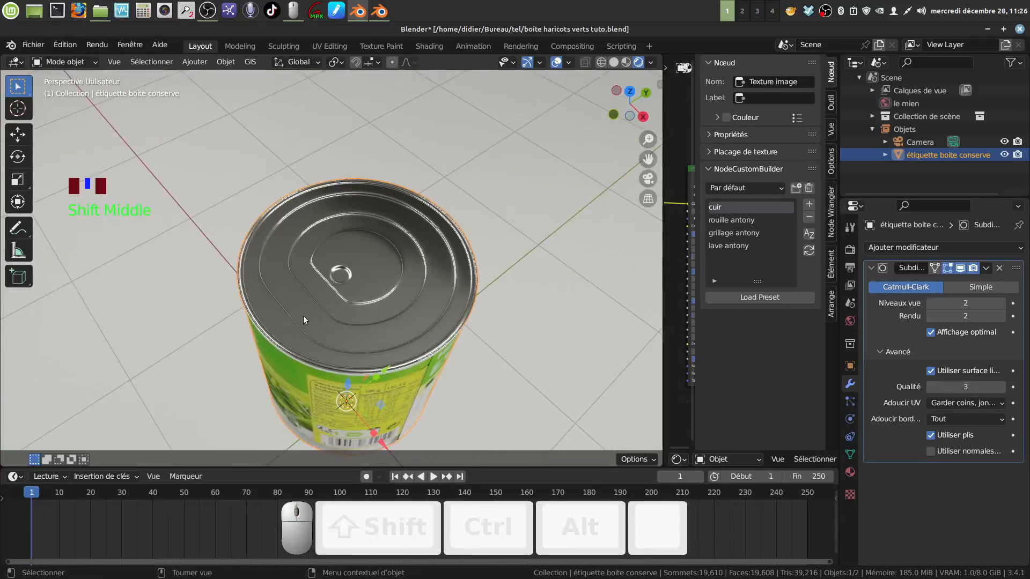
{"action": "middle_click_drag", "start_coordinate": [294, 313], "coordinate": [310, 314], "text": "shift"}
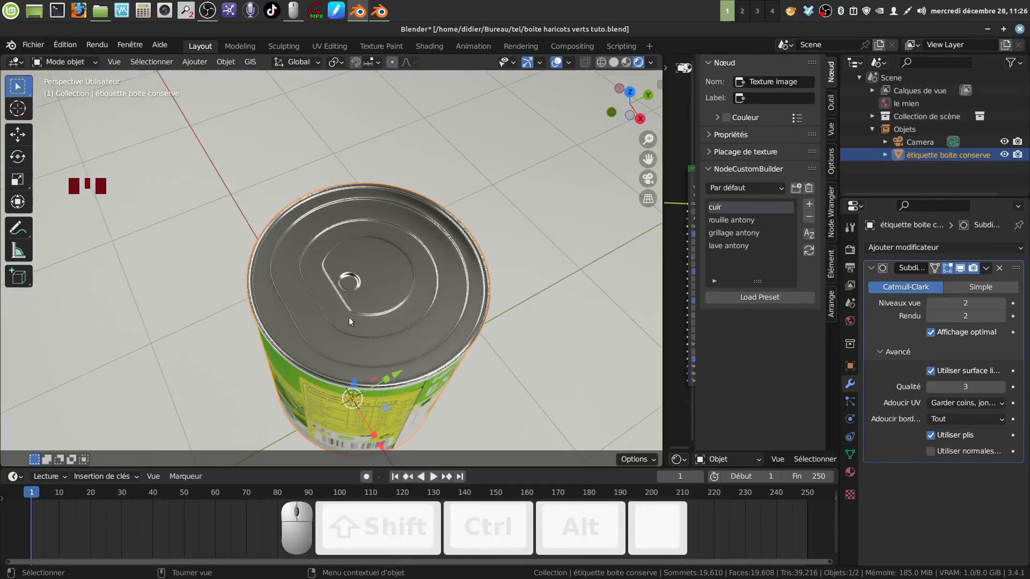
{"action": "middle_click_drag", "start_coordinate": [288, 318], "coordinate": [350, 294]}
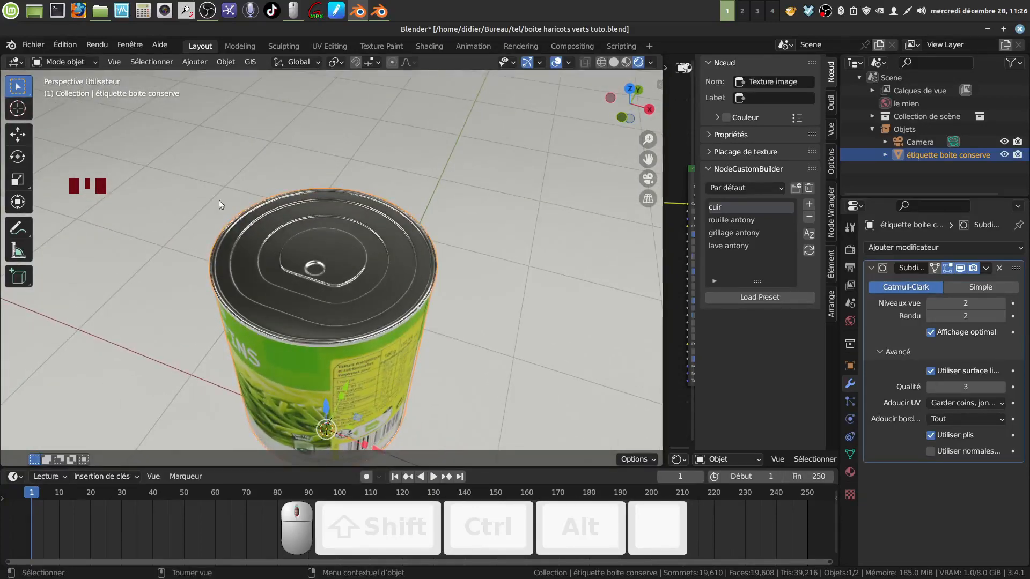
Save the current Blender file
{"action": "left_click", "coordinate": [31, 47]}
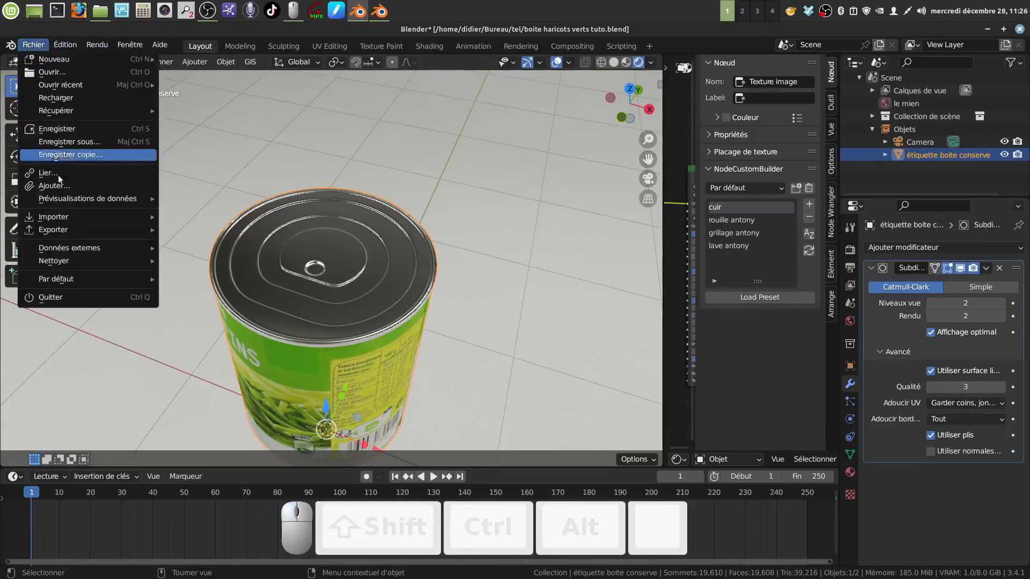
{"action": "left_click", "coordinate": [67, 129]}
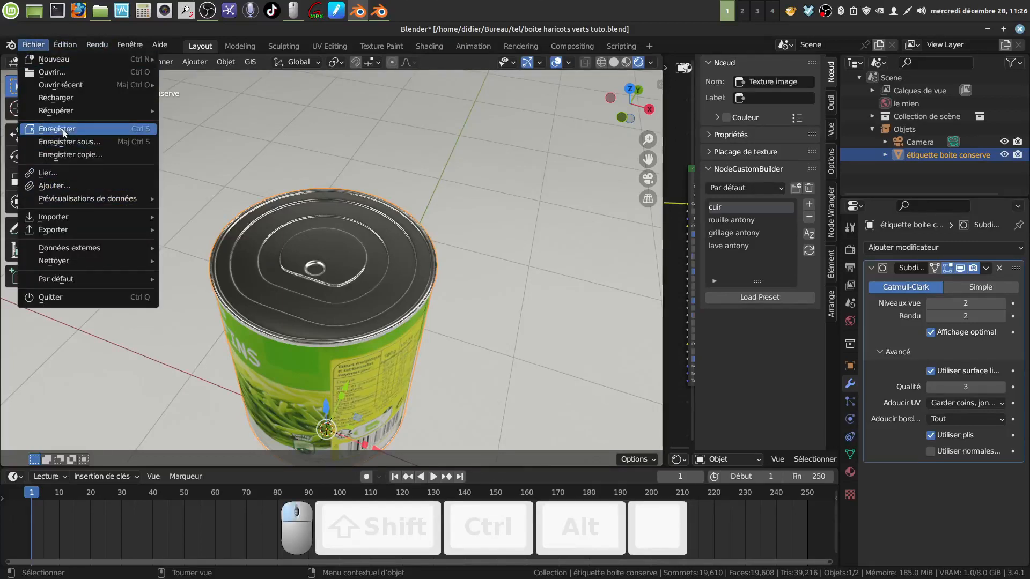
{"action": "right_click", "coordinate": [827, 12]}
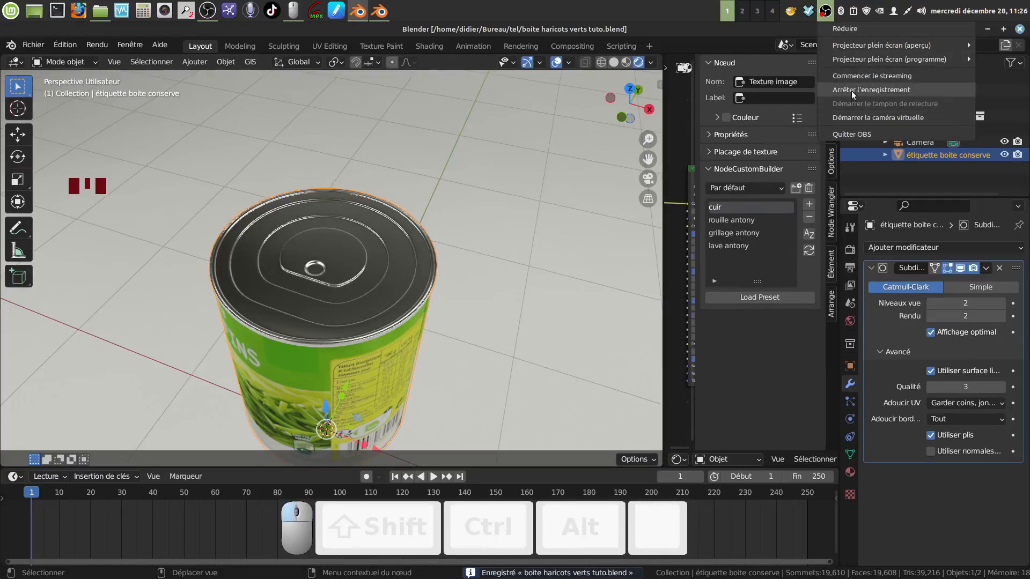
{"action": "left_click", "coordinate": [852, 91]}
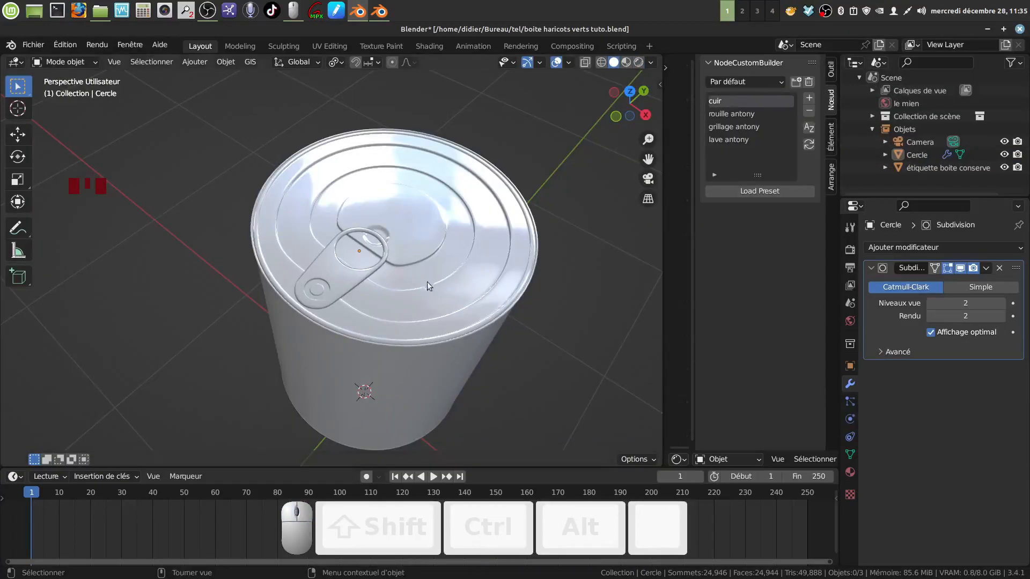
Delete the existing pull-tab object Cercle from the can's lid
{"action": "scroll", "coordinate": [428, 282], "scroll_direction": "up", "scroll_amount": 3}
{"action": "middle_click_drag", "start_coordinate": [430, 282], "coordinate": [349, 240]}
{"action": "left_click", "coordinate": [359, 275]}
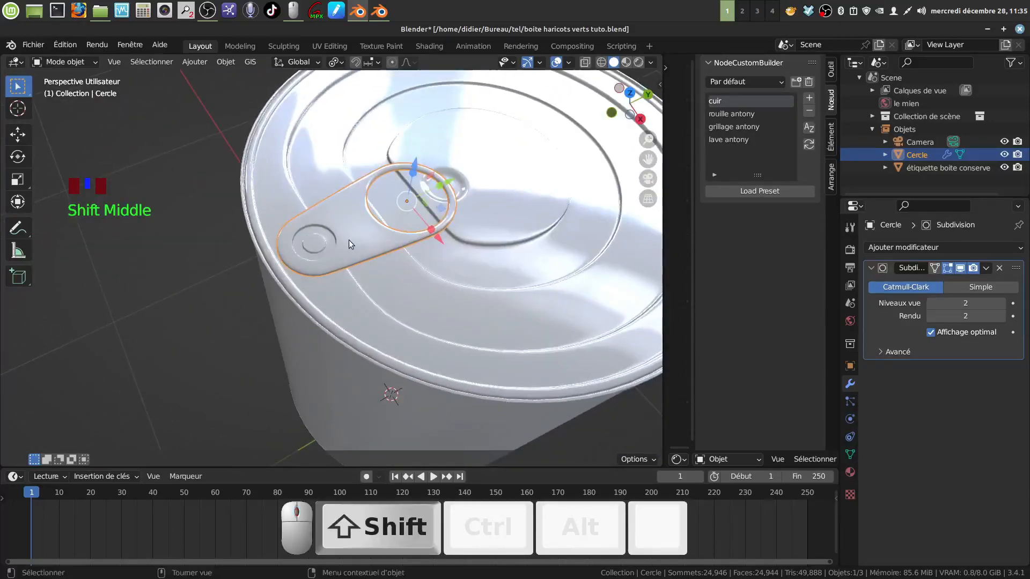
{"action": "scroll", "coordinate": [349, 244], "scroll_direction": "down", "scroll_amount": 2}
{"action": "key", "text": "x"}
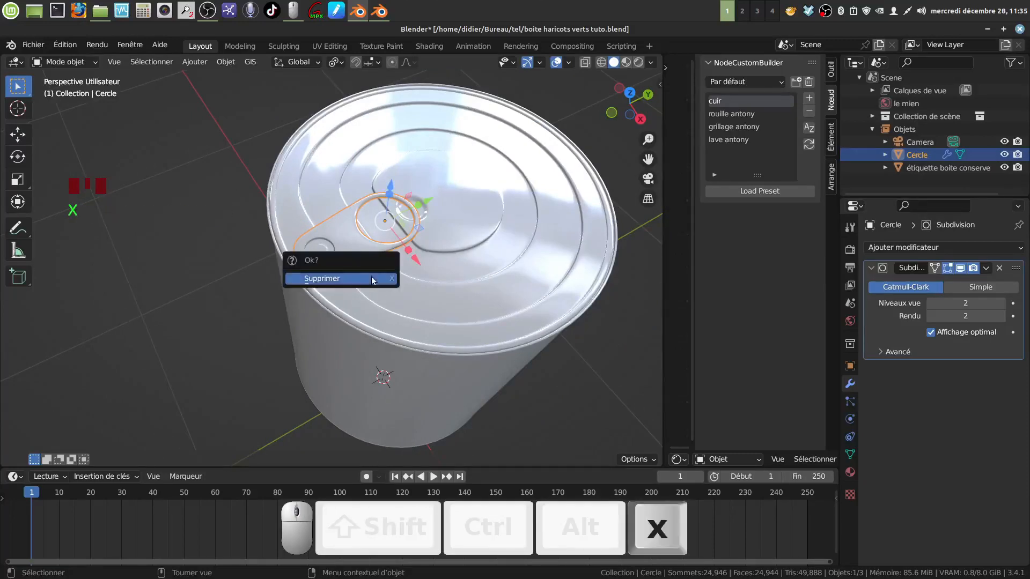
{"action": "left_click", "coordinate": [369, 276]}
Add a mesh circle with 18 vertices and a 1 m radius at the world origin
{"action": "scroll", "coordinate": [399, 281], "scroll_direction": "down", "scroll_amount": 4}
{"action": "scroll", "coordinate": [399, 281], "scroll_direction": "up", "scroll_amount": 2}
{"action": "middle_click_drag", "start_coordinate": [399, 281], "coordinate": [410, 234], "text": "shift"}
{"action": "left_click", "coordinate": [210, 65]}
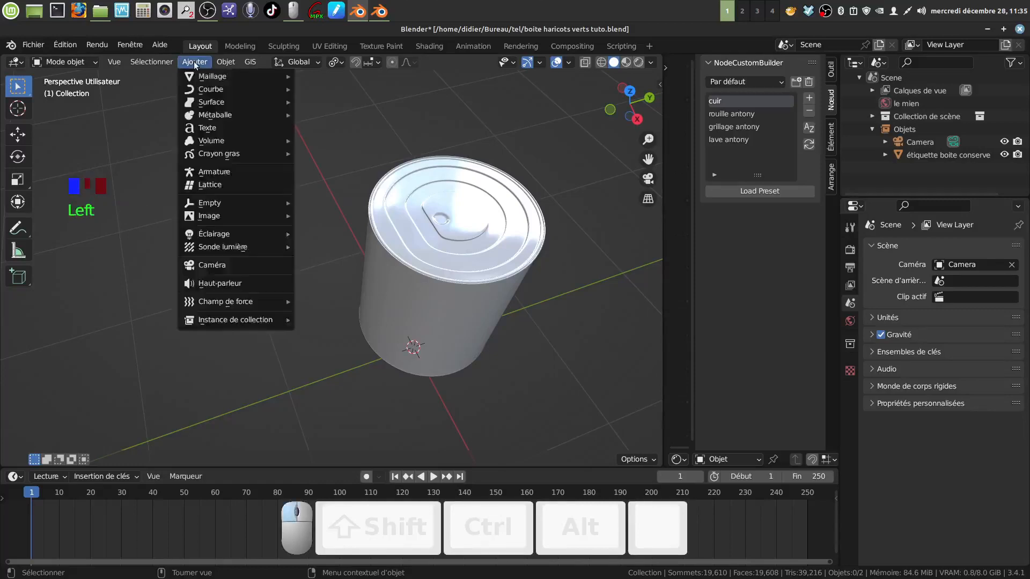
{"action": "mouse_move", "coordinate": [214, 89]}
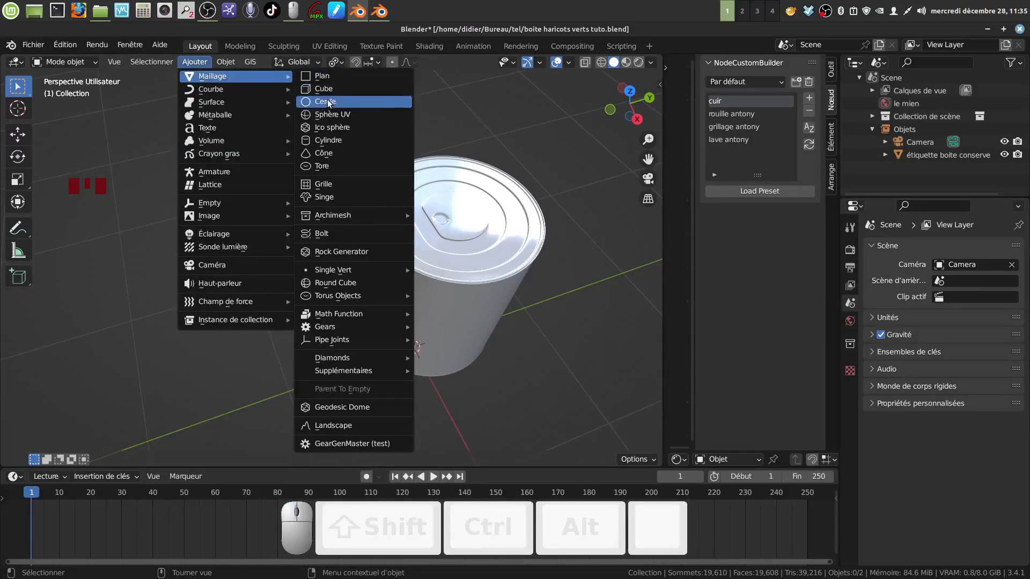
{"action": "left_click", "coordinate": [327, 101]}
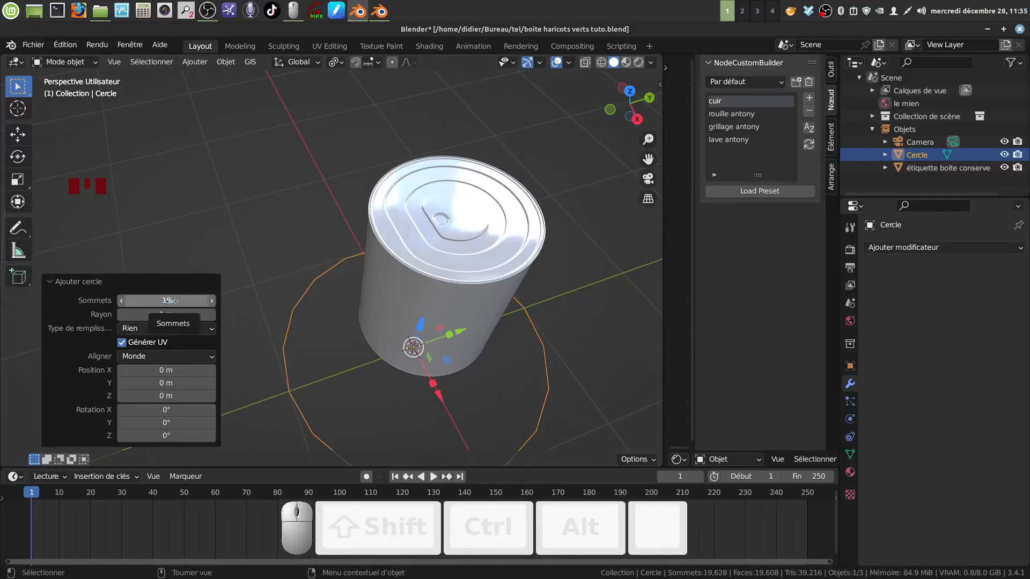
{"action": "middle_click_drag", "start_coordinate": [335, 323], "coordinate": [316, 263]}
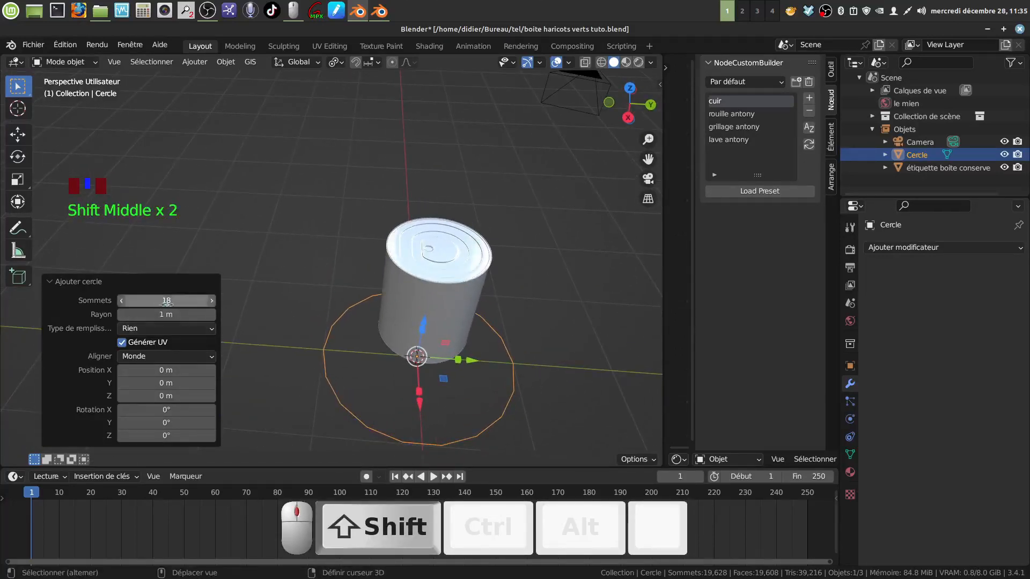
{"action": "middle_click_drag", "start_coordinate": [407, 346], "coordinate": [527, 350]}
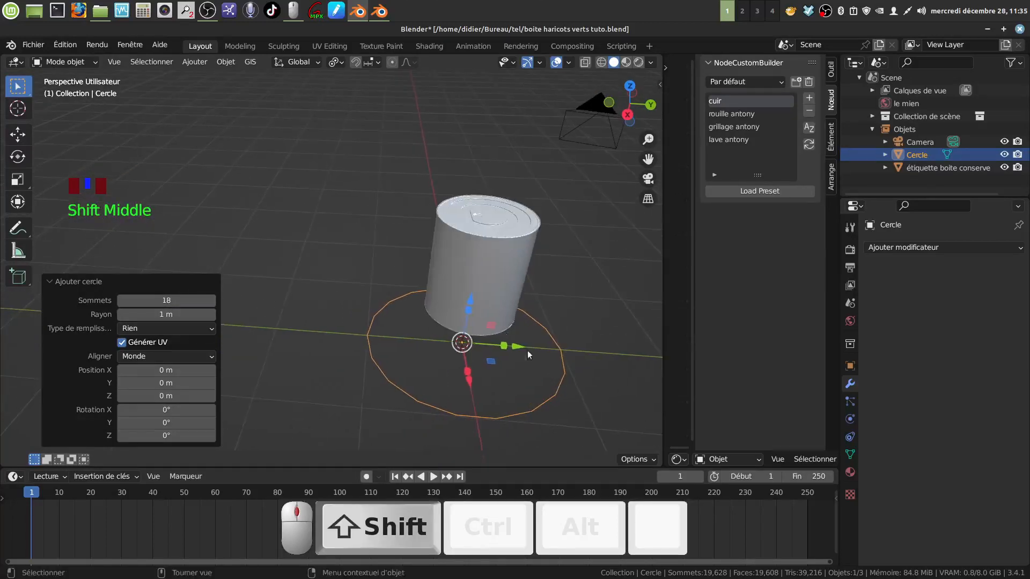
Move the circle about -1.78 m along Y, clear of the can, and enter vertex editing in top view
{"action": "left_click_drag", "start_coordinate": [519, 346], "coordinate": [364, 330]}
{"action": "middle_click_drag", "start_coordinate": [364, 329], "coordinate": [446, 318], "text": "shift"}
{"action": "key", "text": "KP_7"}
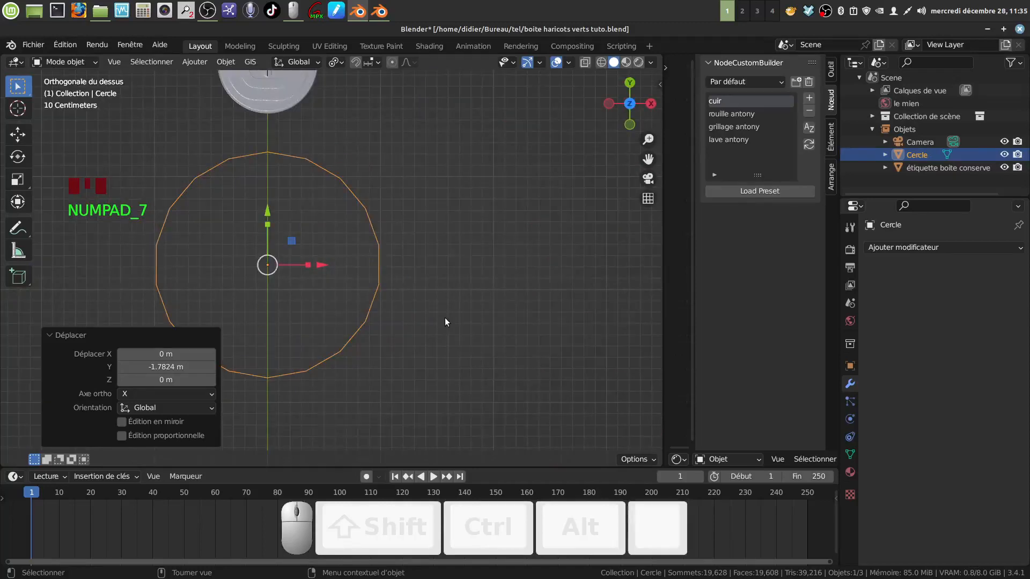
{"action": "scroll", "coordinate": [446, 318], "scroll_direction": "down", "scroll_amount": 3}
{"action": "middle_click_drag", "start_coordinate": [434, 360], "coordinate": [485, 269], "text": "shift"}
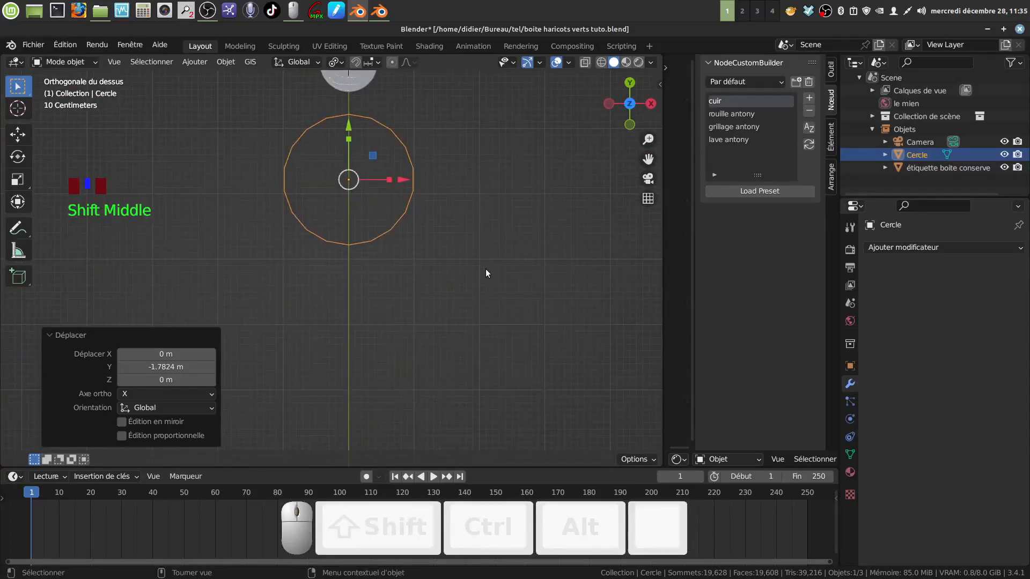
{"action": "key", "text": "Tab"}
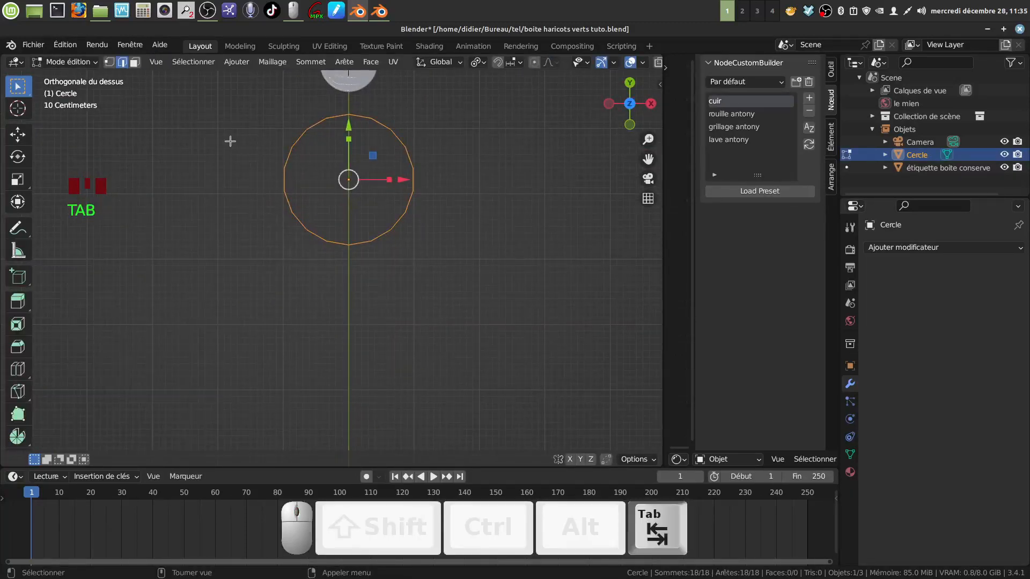
{"action": "left_click", "coordinate": [108, 62]}
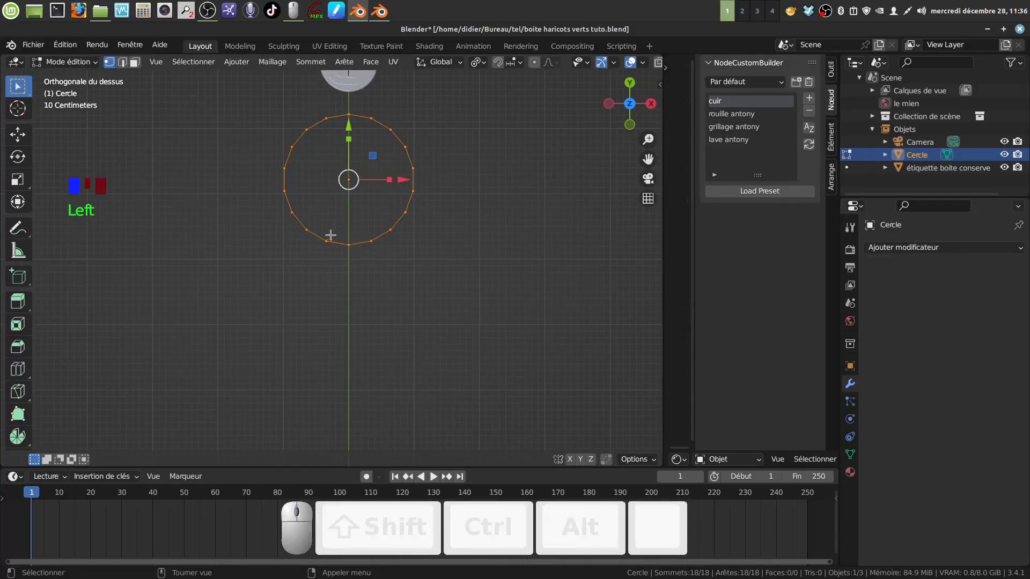
{"action": "key", "text": "c"}
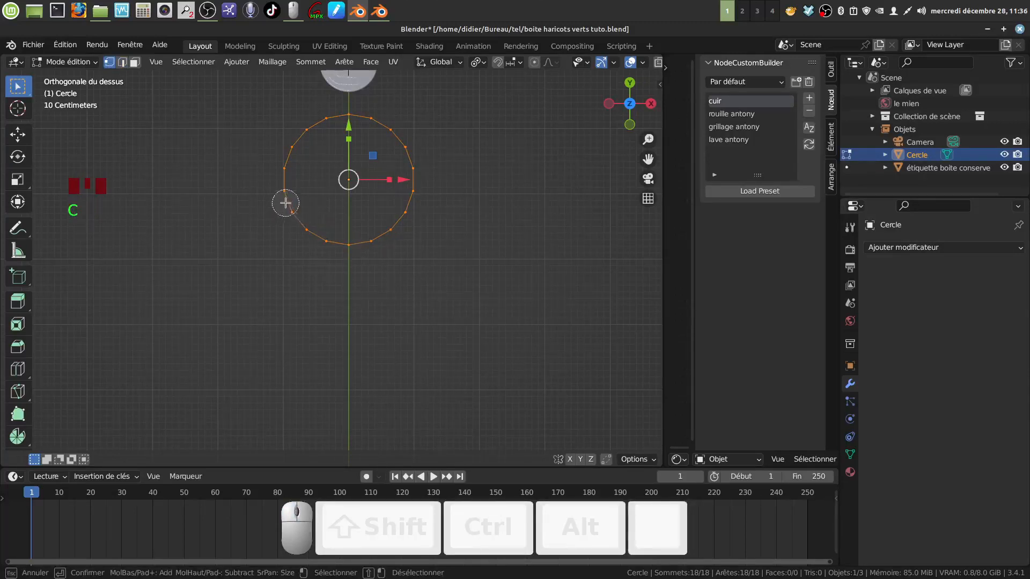
{"action": "right_click", "coordinate": [299, 292]}
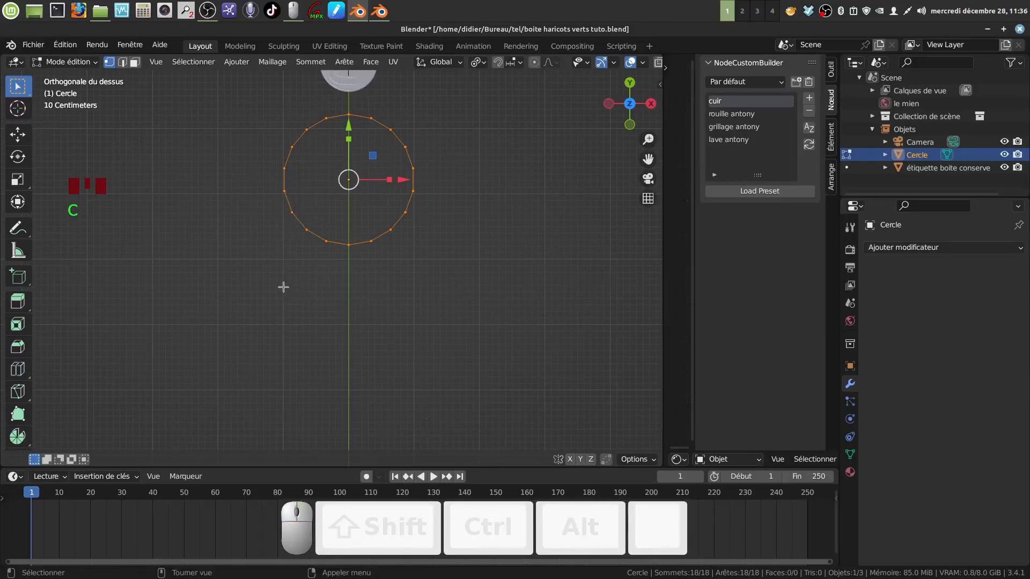
{"action": "key", "text": "a"}
{"action": "key", "text": "a"}
{"action": "key", "text": "c"}
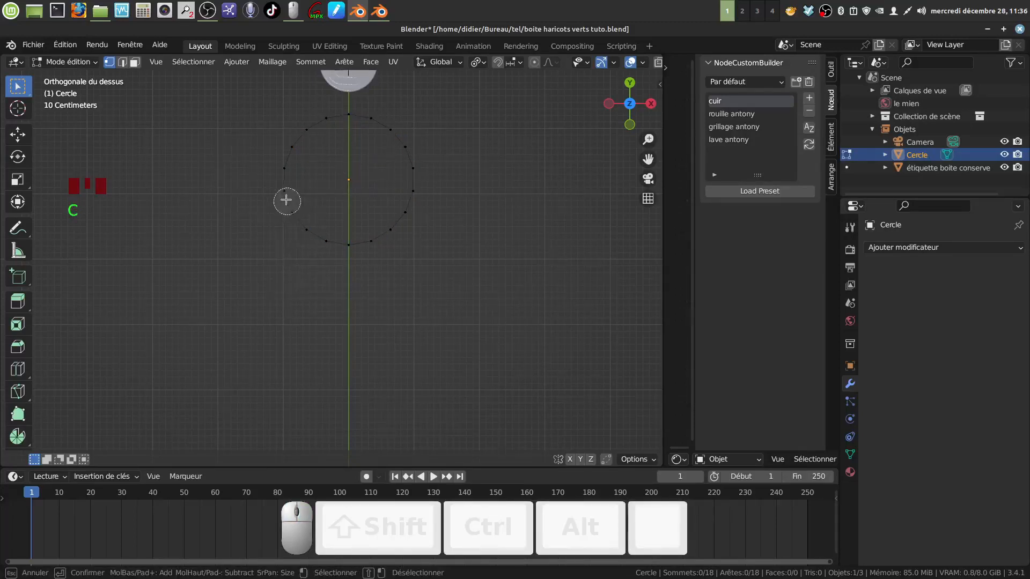
{"action": "right_click", "coordinate": [288, 203]}
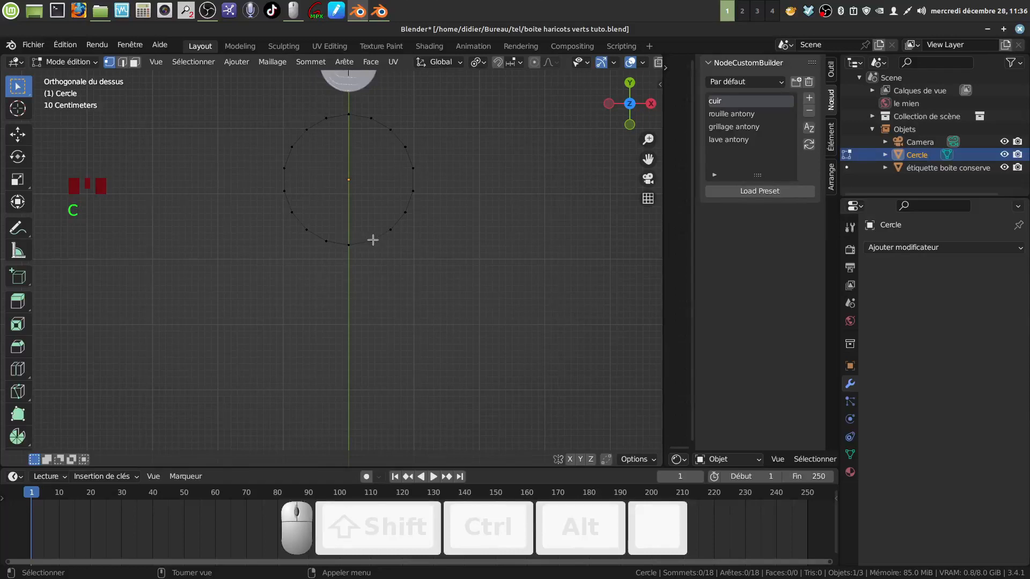
Extrude all of the circle's vertices inward at a scale of about 0.831 to form a flat ring
{"action": "key", "text": "a"}
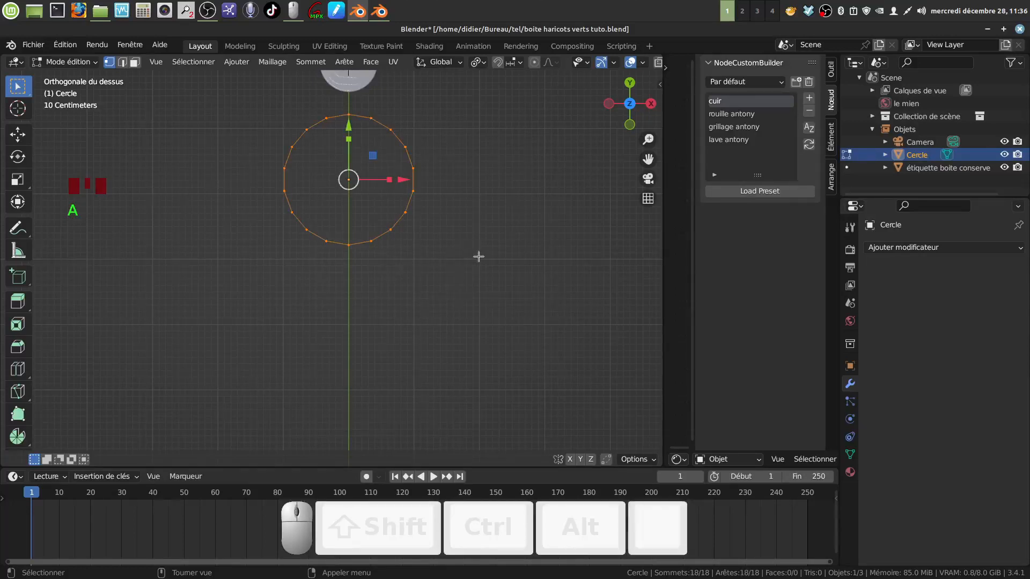
{"action": "key", "text": "e"}
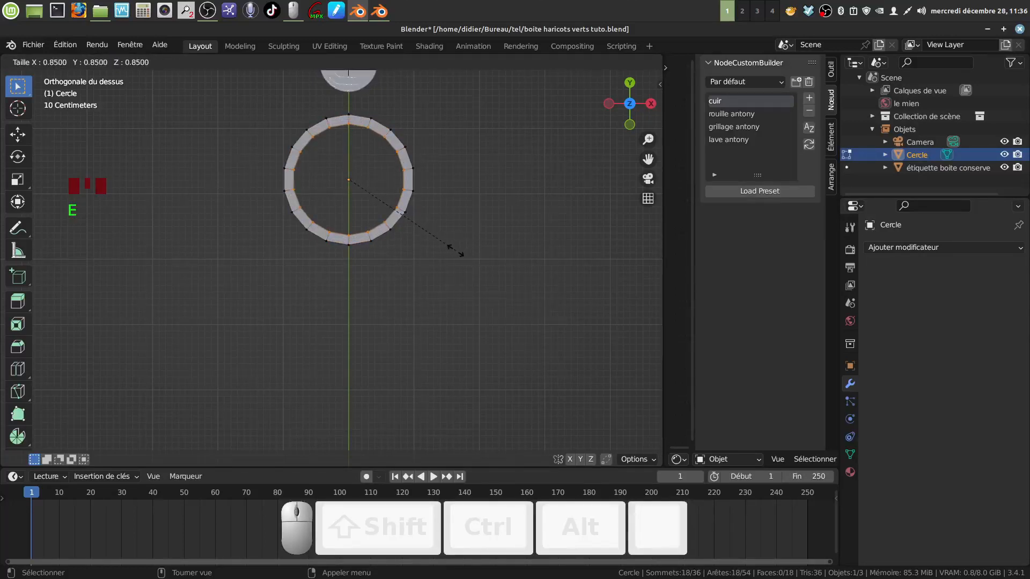
{"action": "left_click", "coordinate": [452, 251]}
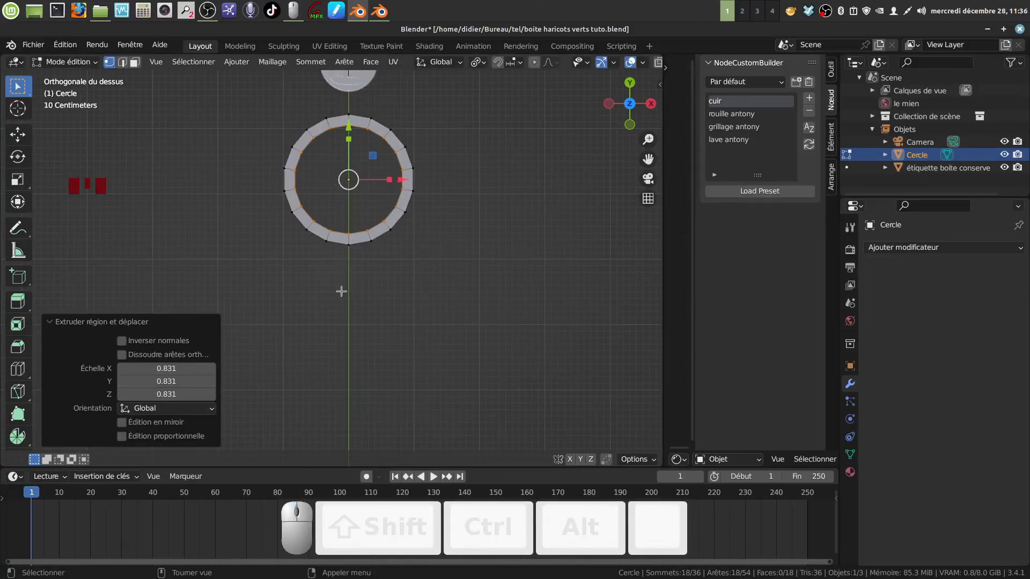
Extrude the nine outer vertices on the ring's negative-Y side about -1.80 m along Y
{"action": "key", "text": "a"}
{"action": "key", "text": "c"}
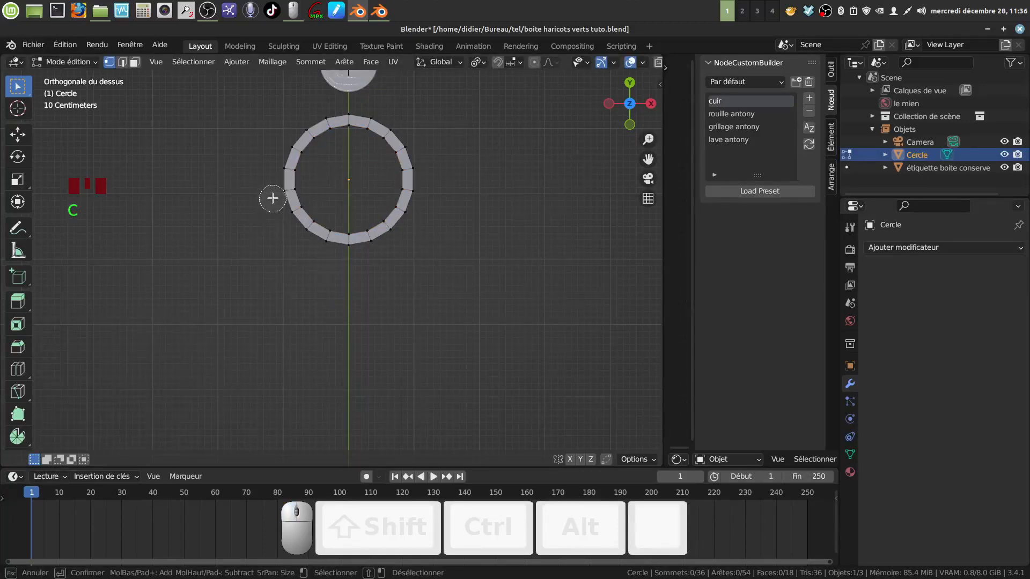
{"action": "mouse_move", "coordinate": [275, 204]}
{"action": "left_mouse_down"}
{"action": "mouse_move", "coordinate": [320, 248]}
{"action": "mouse_move", "coordinate": [361, 255]}
{"action": "mouse_move", "coordinate": [391, 249]}
{"action": "mouse_move", "coordinate": [417, 199]}
{"action": "mouse_move", "coordinate": [421, 243]}
{"action": "left_mouse_up"}
{"action": "right_click", "coordinate": [429, 223]}
{"action": "key", "text": "c"}
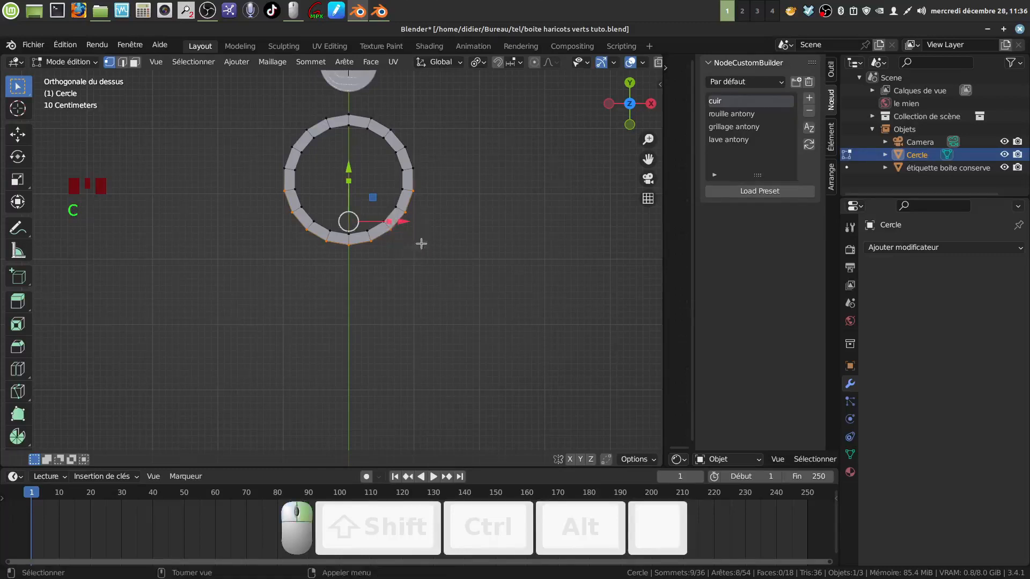
{"action": "key", "text": "e"}
{"action": "left_click", "coordinate": [448, 256]}
{"action": "left_click_drag", "start_coordinate": [347, 169], "coordinate": [367, 289]}
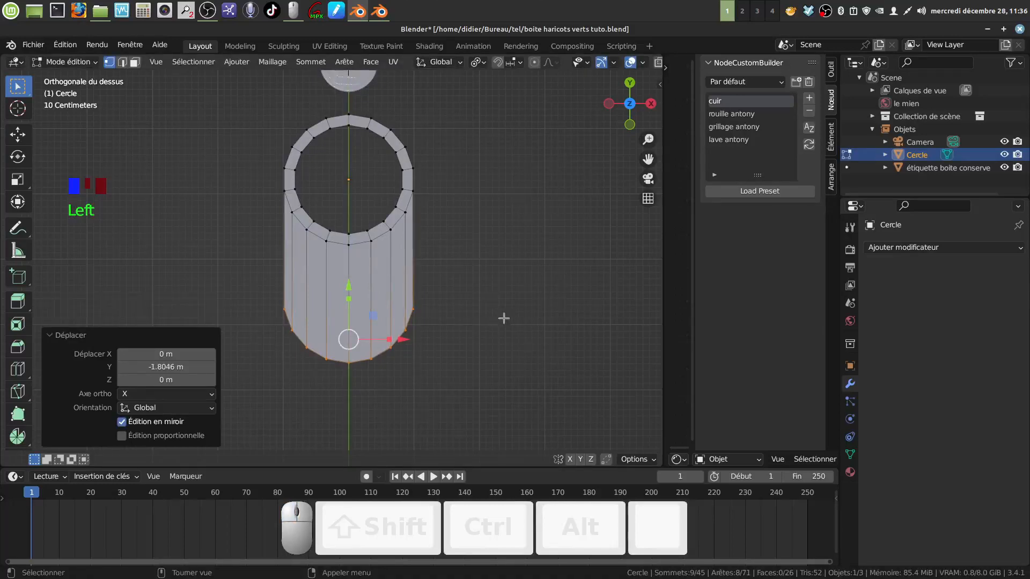
Scale the extruded end vertices to about 0.674 to taper the tab
{"action": "key", "text": "s"}
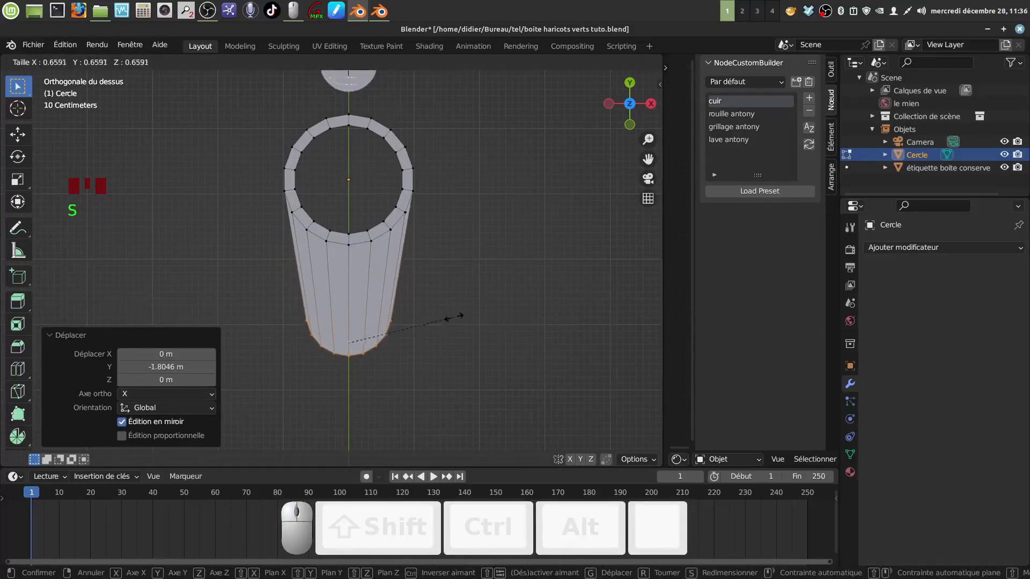
{"action": "left_click", "coordinate": [456, 316]}
{"action": "scroll", "coordinate": [424, 320], "scroll_direction": "up", "scroll_amount": 1}
{"action": "middle_click_drag", "start_coordinate": [424, 321], "coordinate": [383, 231], "text": "shift"}
{"action": "scroll", "coordinate": [405, 274], "scroll_direction": "down", "scroll_amount": 2}
{"action": "scroll", "coordinate": [381, 262], "scroll_direction": "up", "scroll_amount": 1}
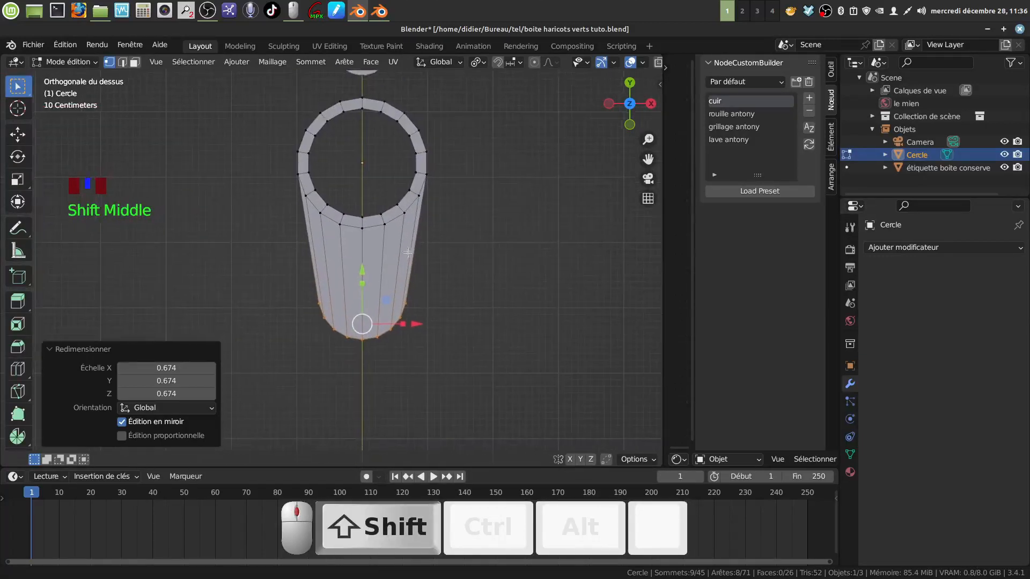
Knife-cut an arc bulging toward the ring across the tab, linking the end vertices on both sides to outline a roughly circular end
{"action": "scroll", "coordinate": [391, 247], "scroll_direction": "up", "scroll_amount": 2}
{"action": "middle_click_drag", "start_coordinate": [399, 276], "coordinate": [388, 268], "text": "shift"}
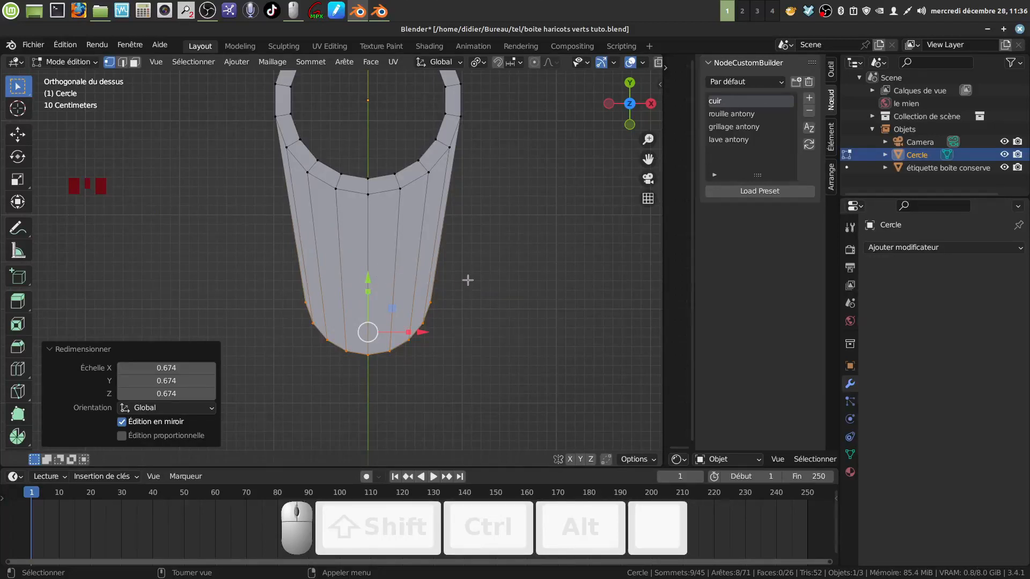
{"action": "key", "text": "a"}
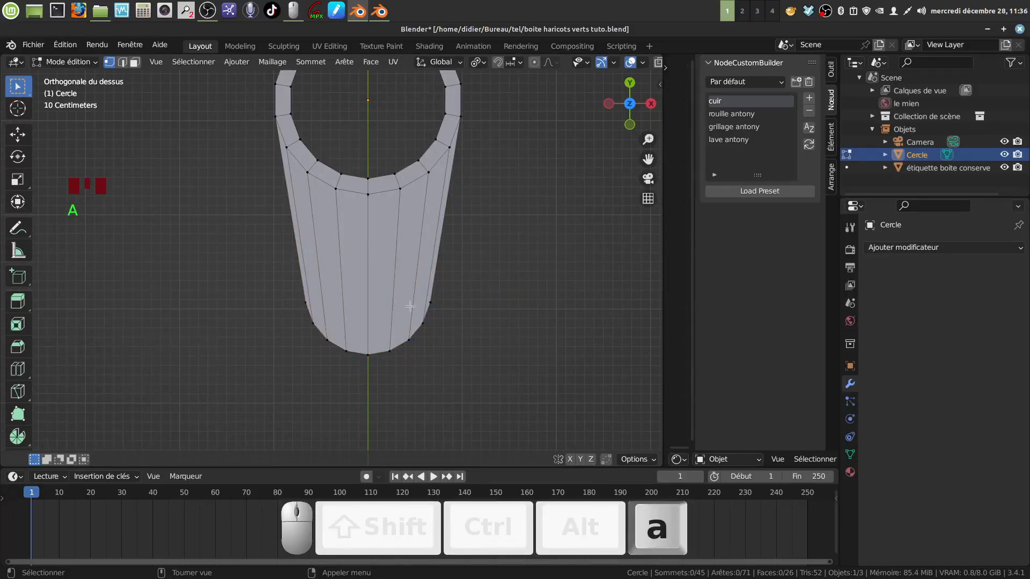
{"action": "key", "text": "k"}
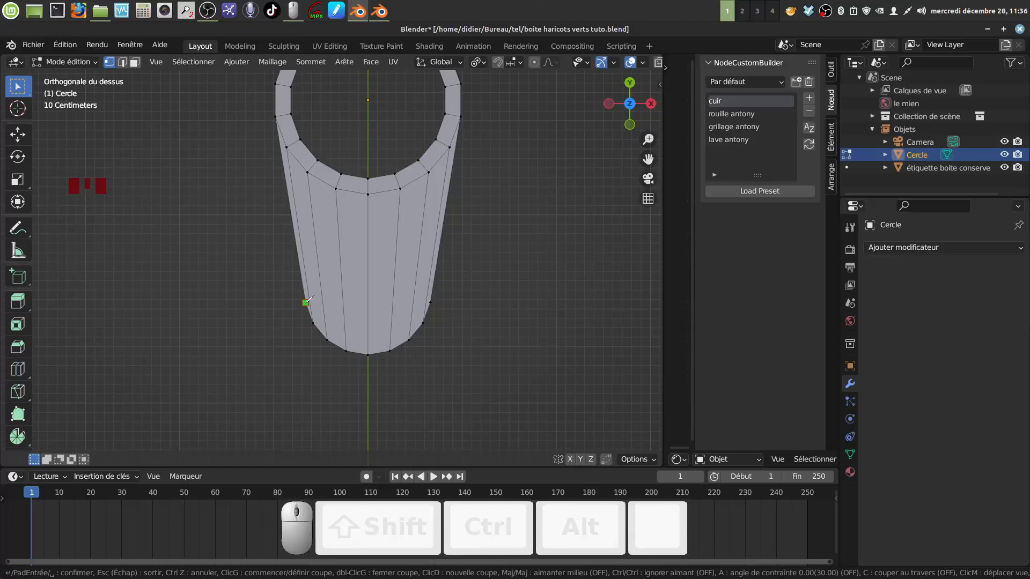
{"action": "left_click", "coordinate": [309, 299]}
{"action": "left_click", "coordinate": [308, 291]}
{"action": "left_click", "coordinate": [319, 276]}
{"action": "left_click", "coordinate": [341, 260]}
{"action": "left_click", "coordinate": [367, 254]}
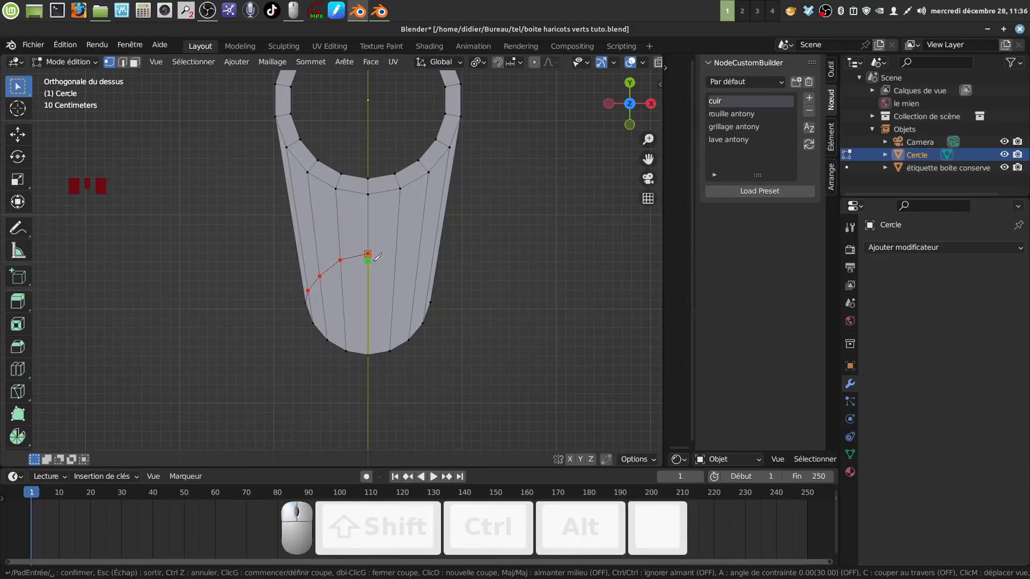
{"action": "left_click", "coordinate": [397, 257]}
{"action": "left_click", "coordinate": [417, 268]}
{"action": "left_click", "coordinate": [427, 291]}
{"action": "left_click", "coordinate": [431, 302]}
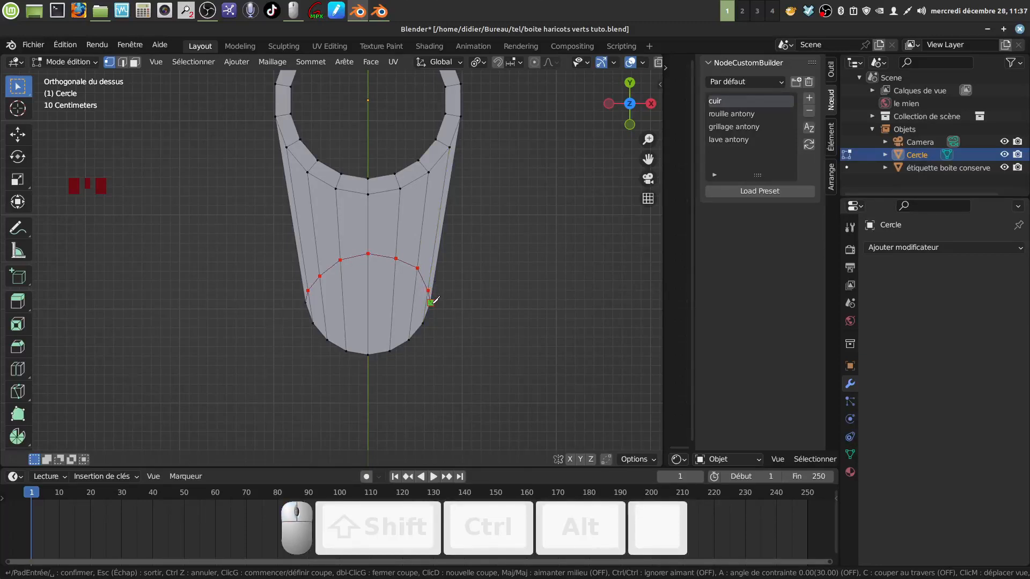
{"action": "key", "text": "Return"}
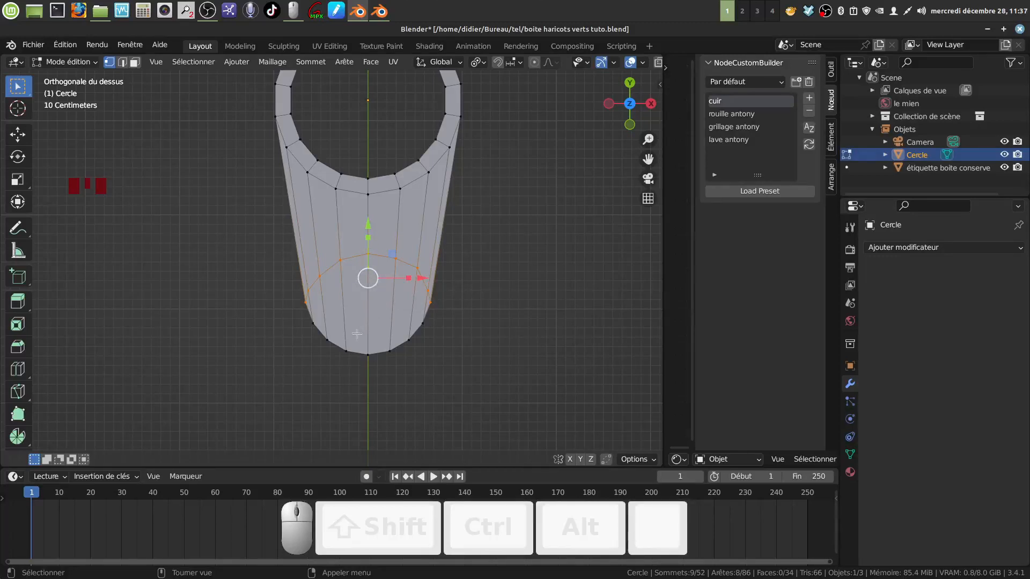
Select the knife-cut arc and the tab's outer end boundary, leaving the ring's vertices out of the selection
{"action": "key", "text": "a"}
{"action": "key", "text": "a"}
{"action": "left_click", "coordinate": [328, 268], "text": "alt"}
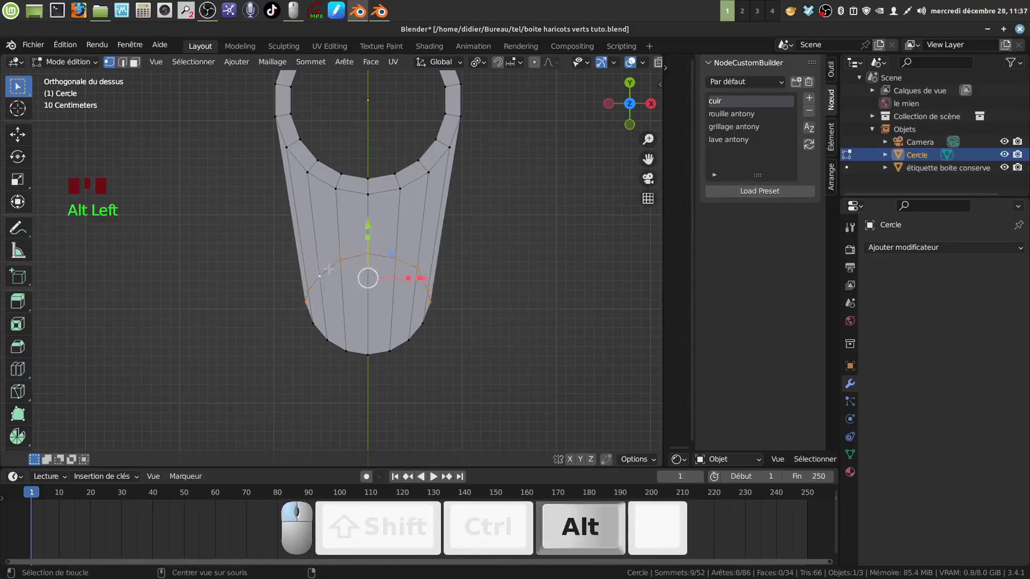
{"action": "left_click", "coordinate": [338, 345], "text": "alt+shift"}
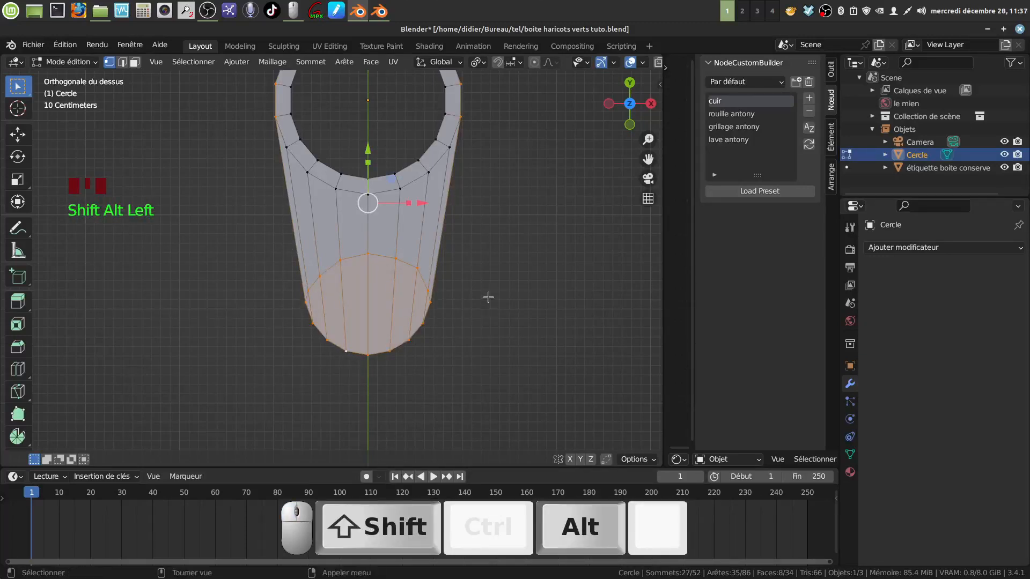
{"action": "scroll", "coordinate": [461, 283], "scroll_direction": "down", "scroll_amount": 2}
{"action": "middle_click_drag", "start_coordinate": [460, 281], "coordinate": [455, 324], "text": "shift"}
{"action": "scroll", "coordinate": [453, 311], "scroll_direction": "down", "scroll_amount": 2}
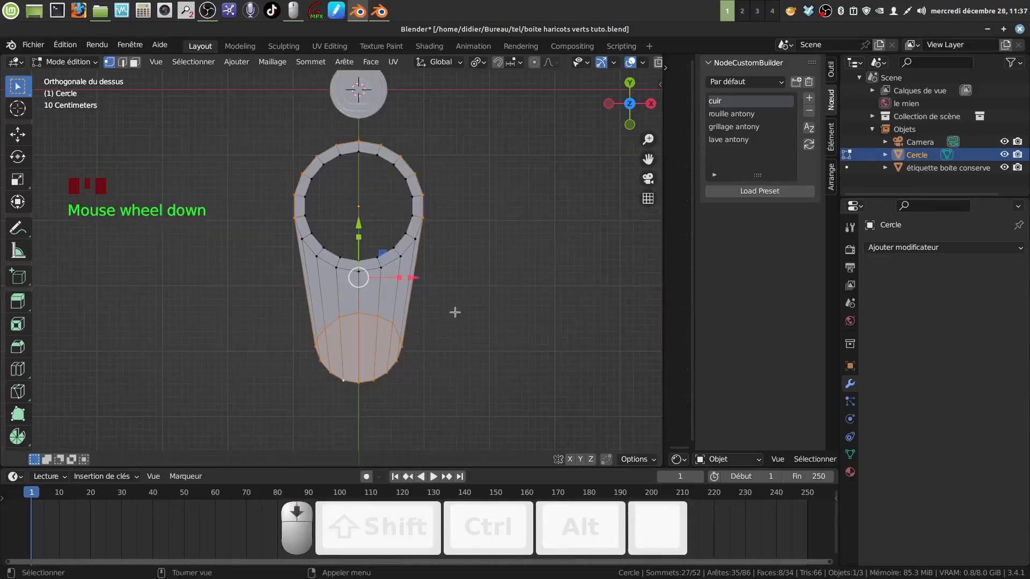
{"action": "key", "text": "c"}
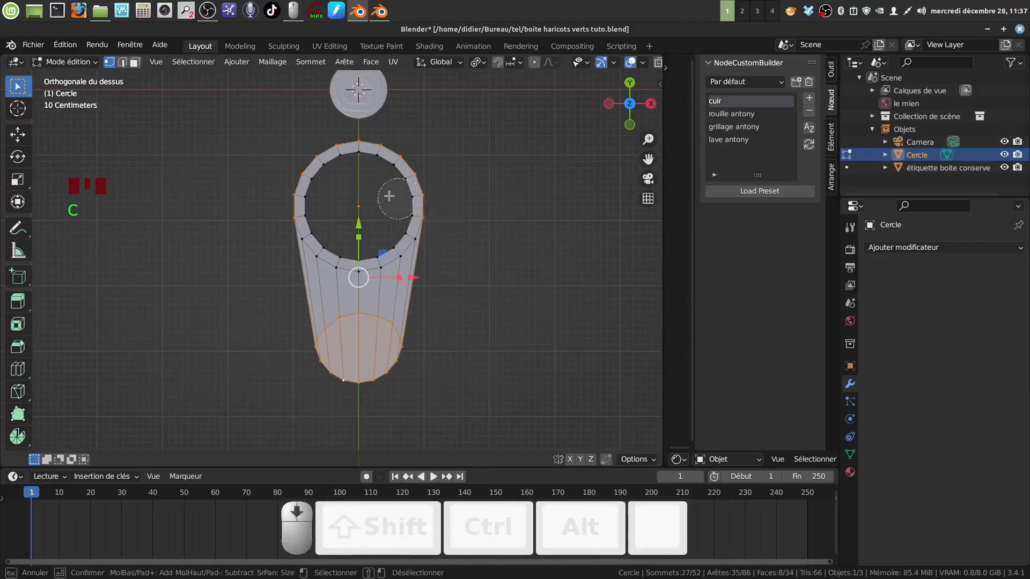
{"action": "mouse_move", "coordinate": [318, 259]}
{"action": "left_mouse_down", "text": "shift"}
{"action": "mouse_move", "coordinate": [317, 201]}
{"action": "mouse_move", "coordinate": [370, 150]}
{"action": "mouse_move", "coordinate": [434, 214]}
{"action": "mouse_move", "coordinate": [420, 239]}
{"action": "left_mouse_up", "text": "shift"}
{"action": "right_click", "coordinate": [450, 280]}
{"action": "scroll", "coordinate": [424, 406], "scroll_direction": "up", "scroll_amount": 3}
{"action": "middle_click_drag", "start_coordinate": [402, 403], "coordinate": [381, 274], "text": "shift"}
Switch to edge selection and deselect the inner edges of the tab's round end, keeping only its outline
{"action": "left_click", "coordinate": [123, 62]}
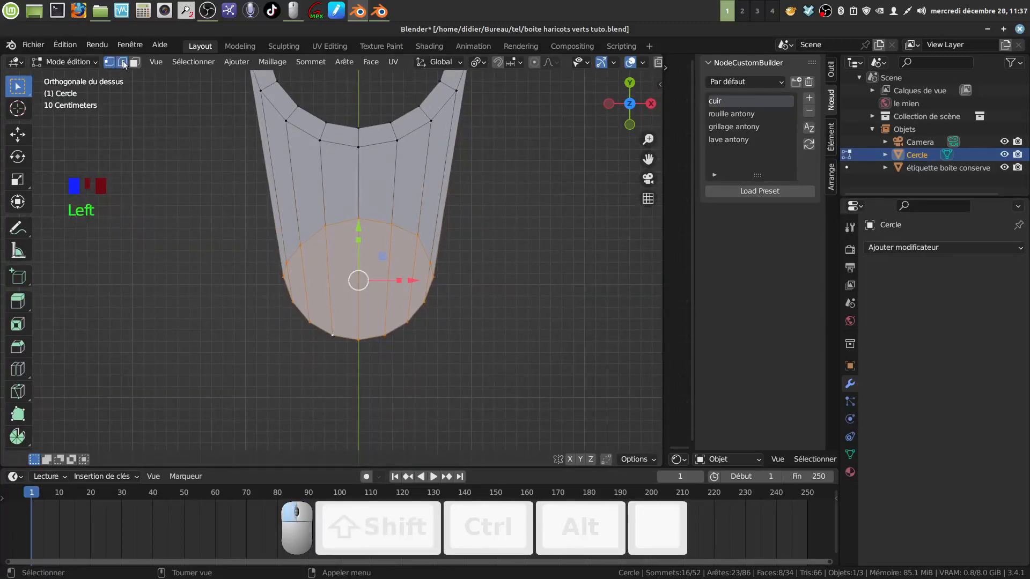
{"action": "key", "text": "c"}
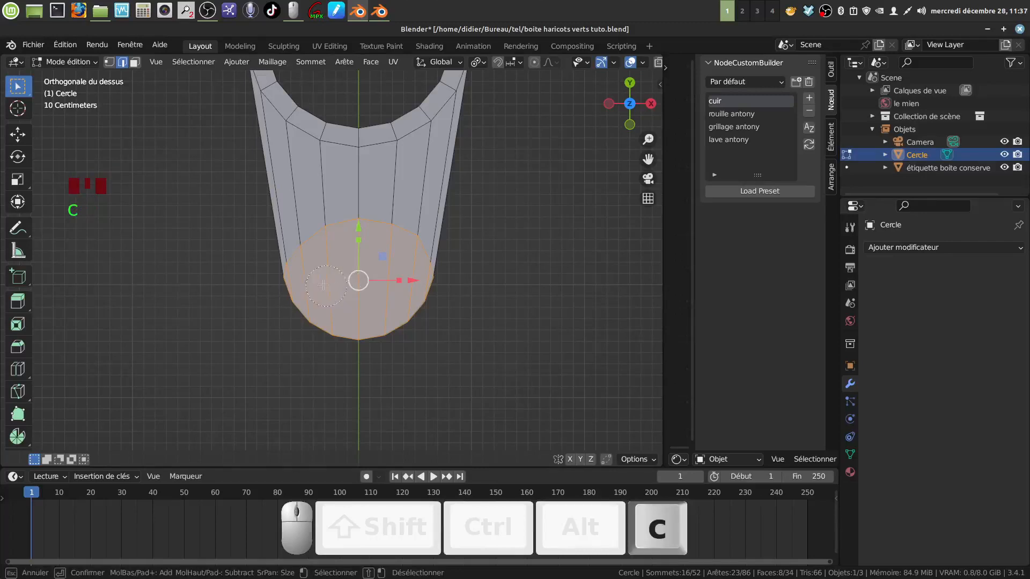
{"action": "left_click_drag", "start_coordinate": [312, 280], "coordinate": [408, 280], "text": "shift"}
{"action": "right_click", "coordinate": [408, 280]}
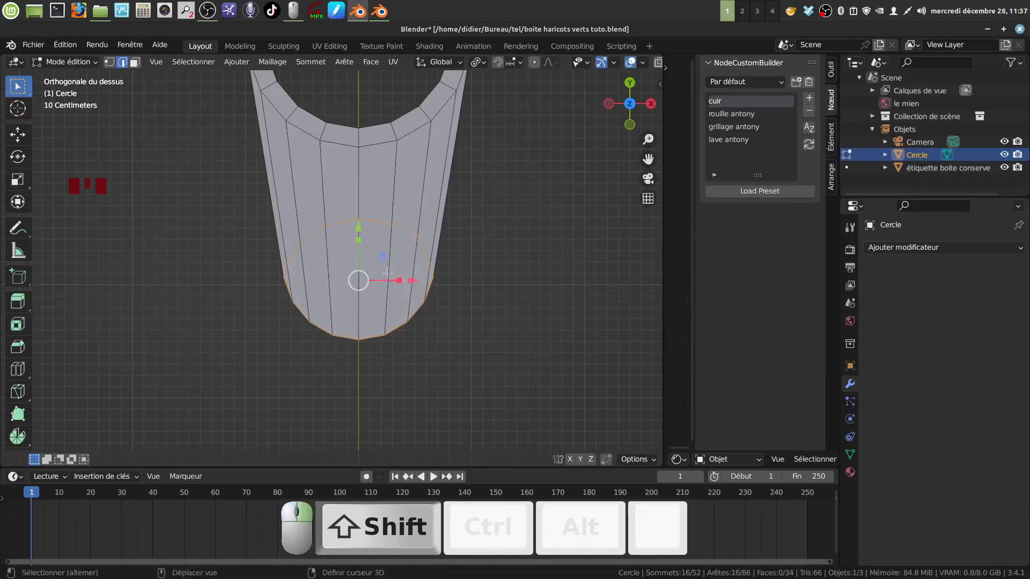
Try to round the selected outline edges with LoopTools Circle, then undo it
{"action": "scroll", "coordinate": [477, 279], "scroll_direction": "down", "scroll_amount": 2}
{"action": "scroll", "coordinate": [464, 280], "scroll_direction": "up", "scroll_amount": 3}
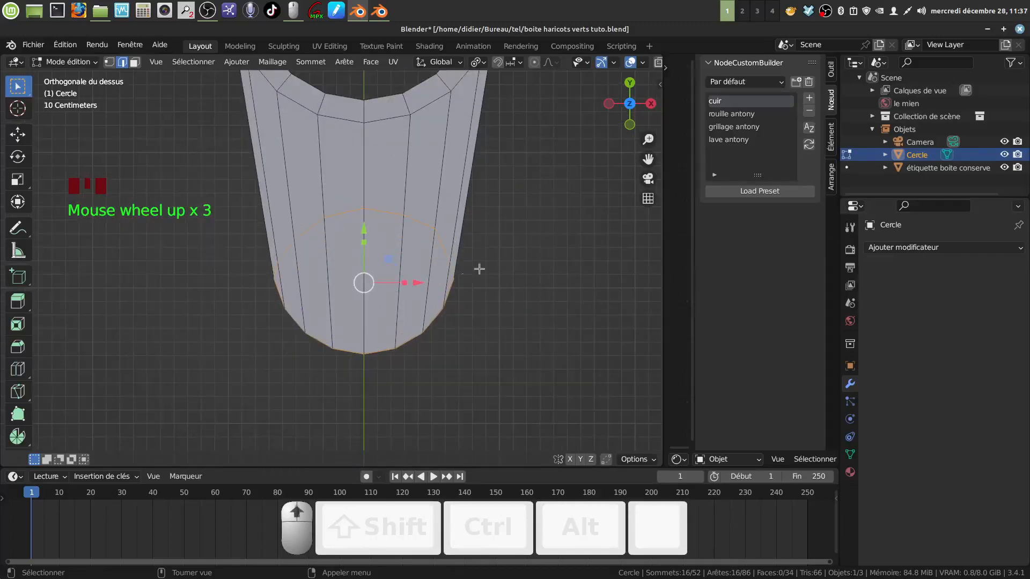
{"action": "right_click", "coordinate": [555, 221]}
{"action": "mouse_move", "coordinate": [497, 145]}
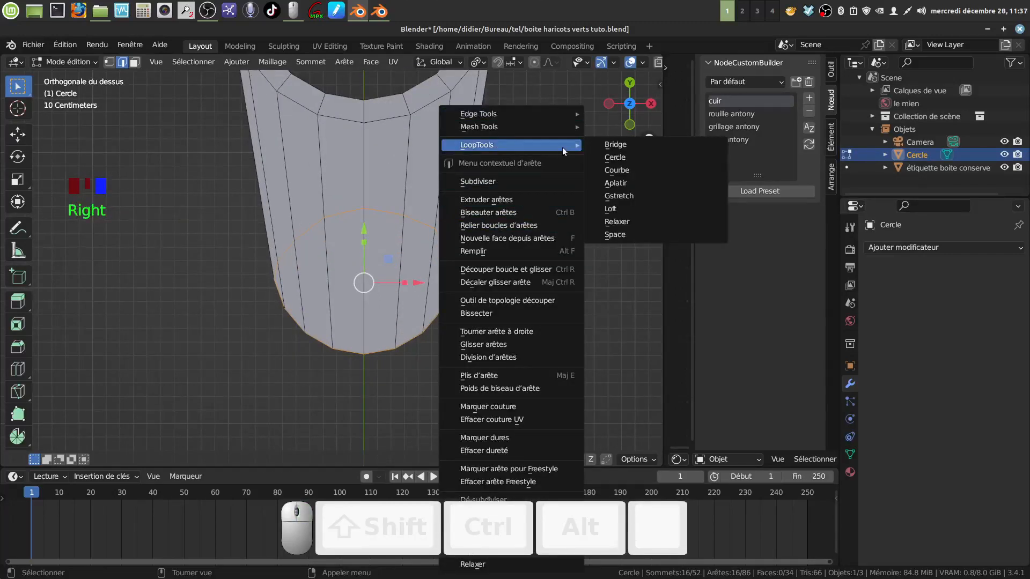
{"action": "left_click", "coordinate": [617, 159]}
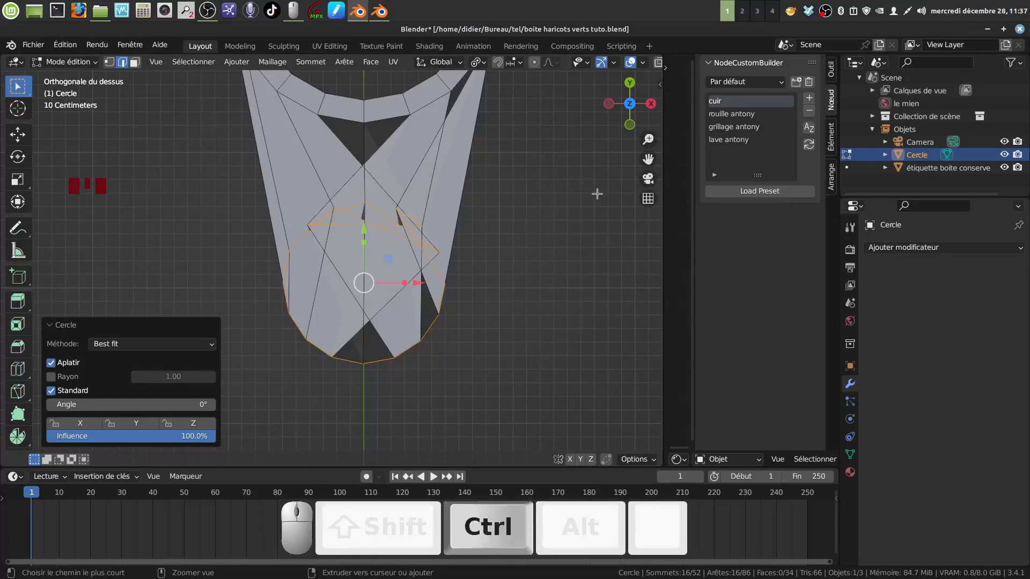
{"action": "key", "text": "ctrl+z"}
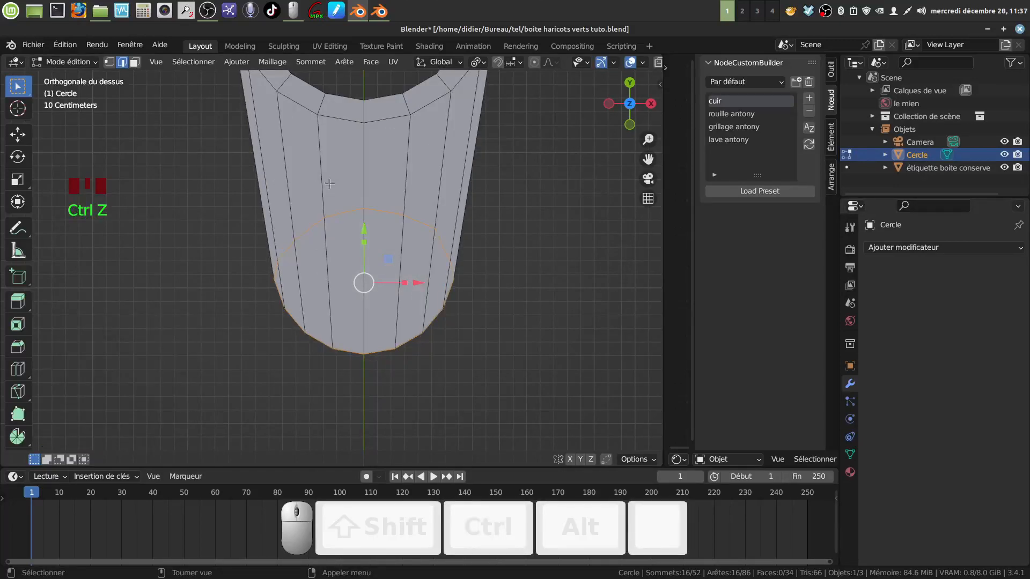
Try LoopTools Circle on the tab's round end in vertex selection mode, then undo it
{"action": "left_click", "coordinate": [110, 62]}
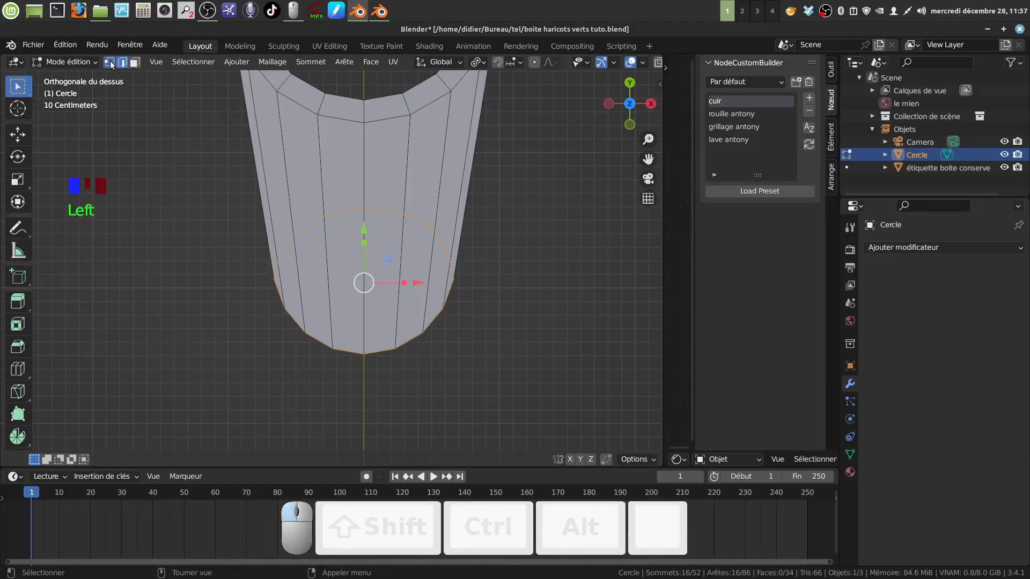
{"action": "right_click", "coordinate": [532, 228]}
{"action": "mouse_move", "coordinate": [532, 227]}
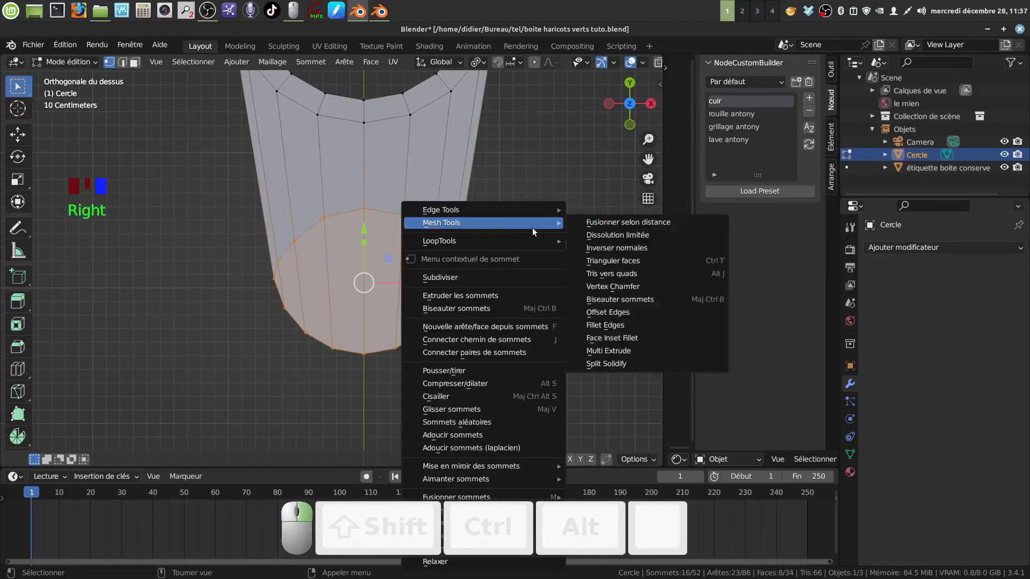
{"action": "mouse_move", "coordinate": [497, 241]}
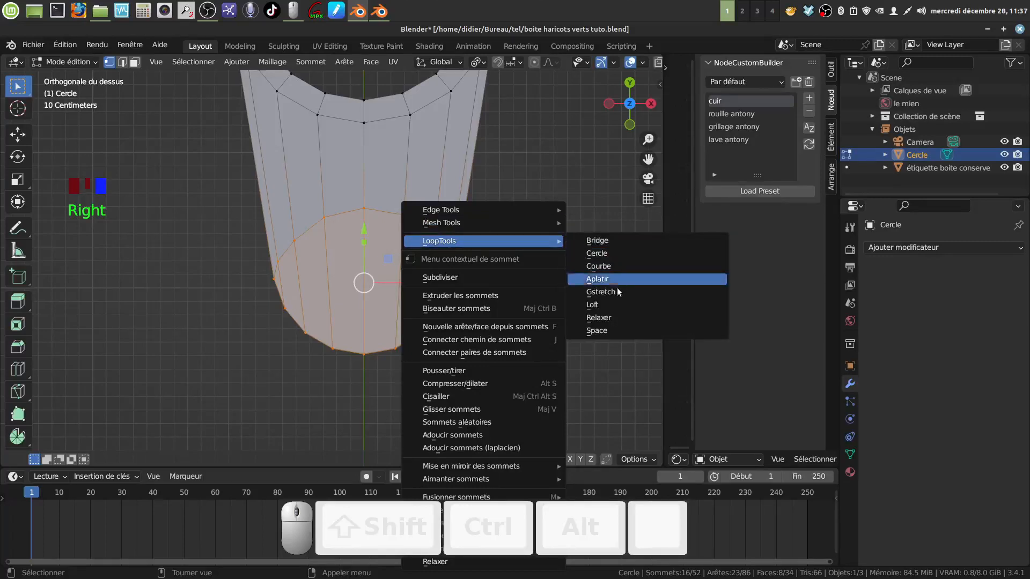
{"action": "left_click", "coordinate": [615, 256]}
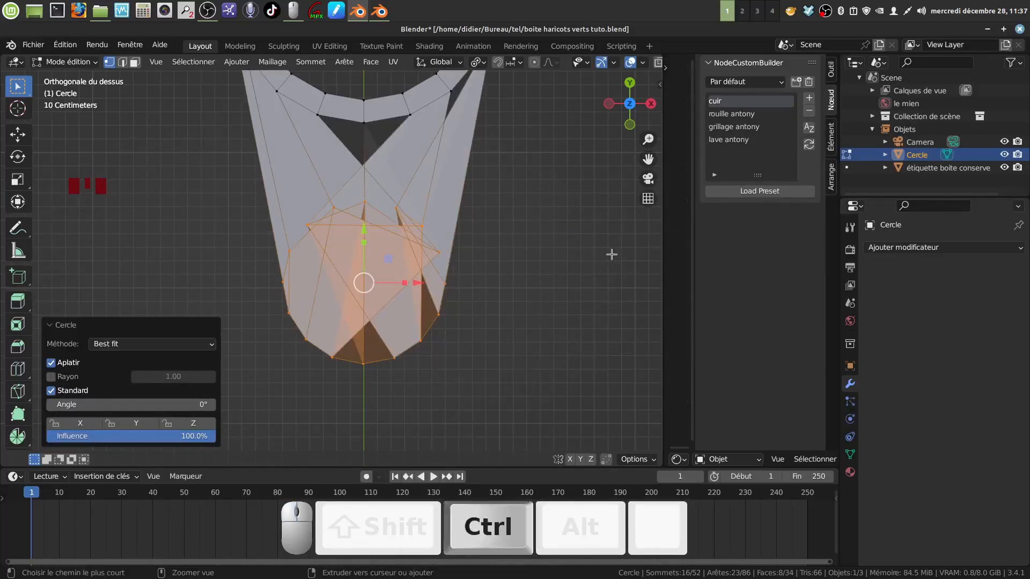
{"action": "key", "text": "ctrl+z"}
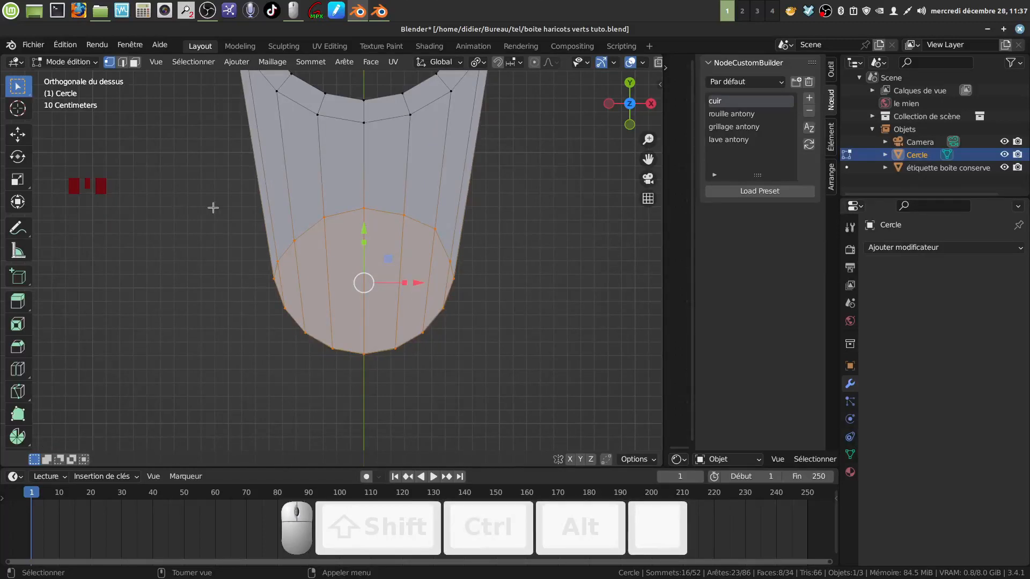
Apply LoopTools Circle to the tab's round end faces in face selection mode, with Aplatir enabled and Standard disabled
{"action": "left_click", "coordinate": [134, 62]}
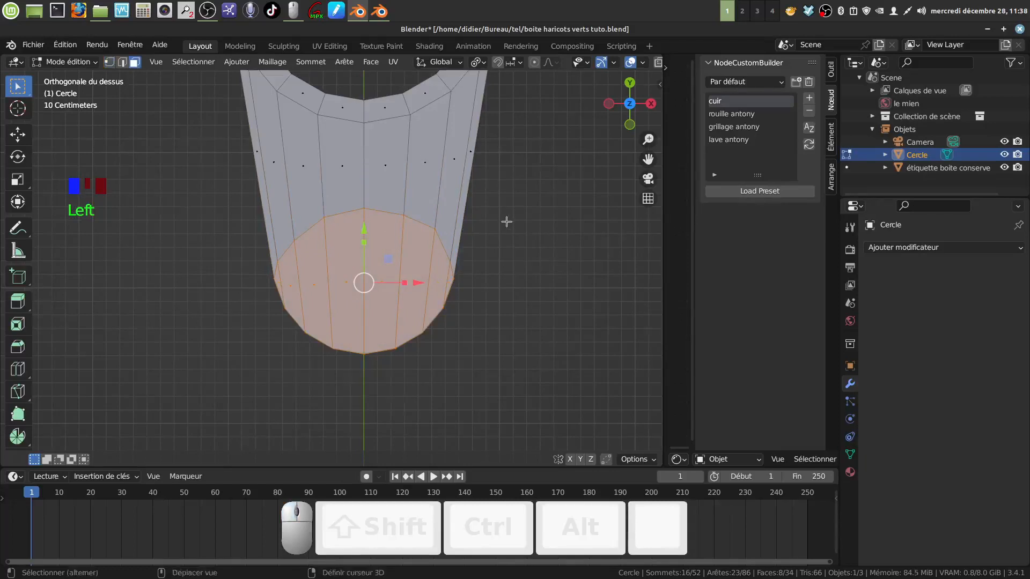
{"action": "middle_click_drag", "start_coordinate": [505, 223], "coordinate": [483, 234], "text": "shift"}
{"action": "scroll", "coordinate": [478, 340], "scroll_direction": "down", "scroll_amount": 3}
{"action": "scroll", "coordinate": [462, 296], "scroll_direction": "up", "scroll_amount": 2}
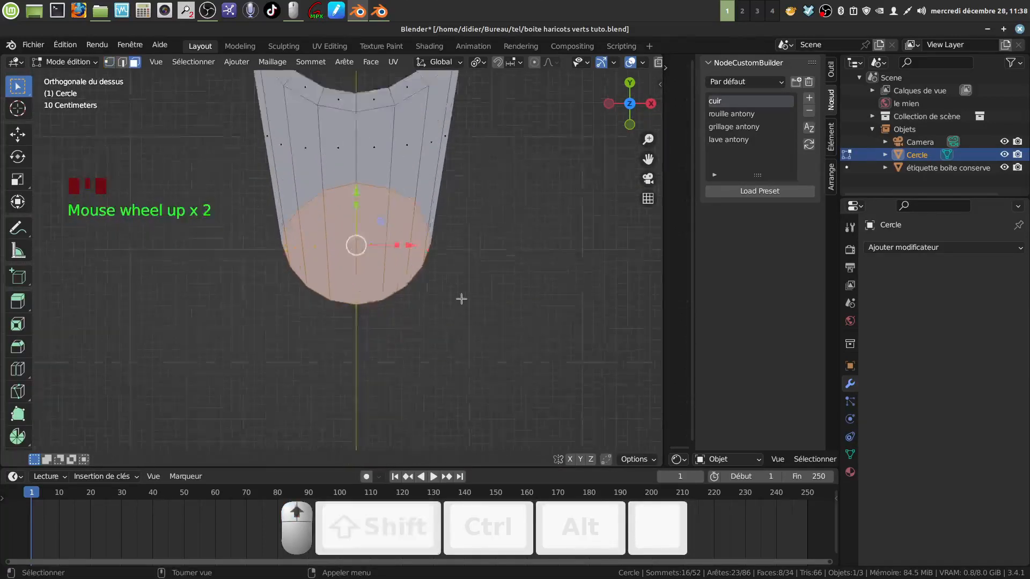
{"action": "middle_click_drag", "start_coordinate": [462, 297], "coordinate": [434, 311], "text": "shift"}
{"action": "right_click", "coordinate": [510, 281]}
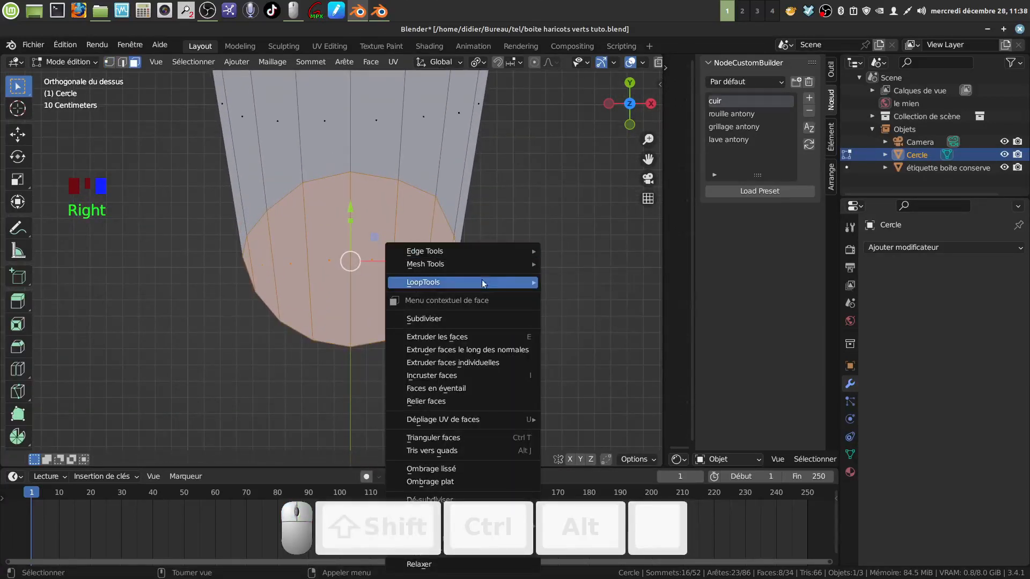
{"action": "mouse_move", "coordinate": [523, 282]}
{"action": "left_click", "coordinate": [567, 296]}
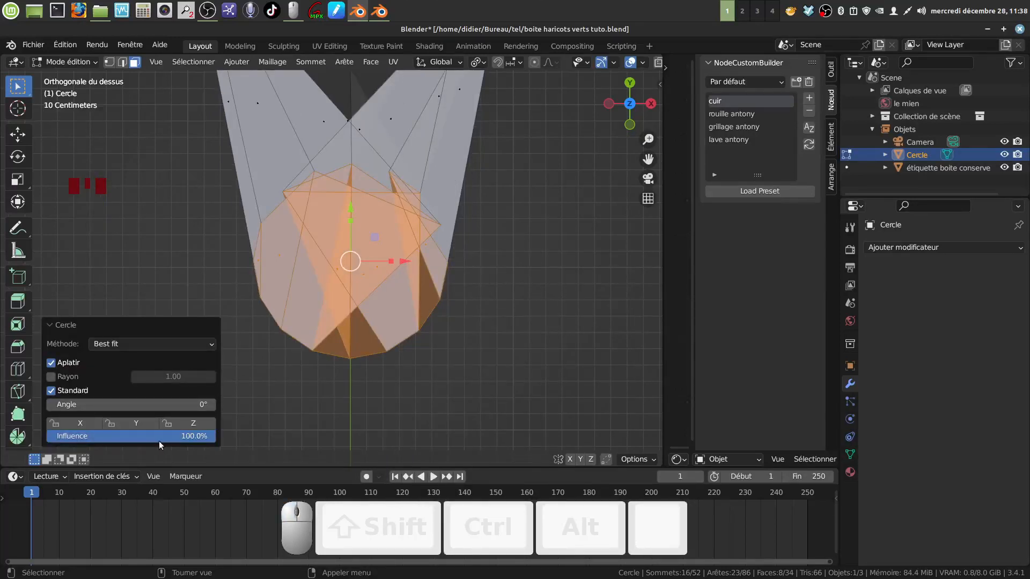
{"action": "left_click", "coordinate": [52, 363]}
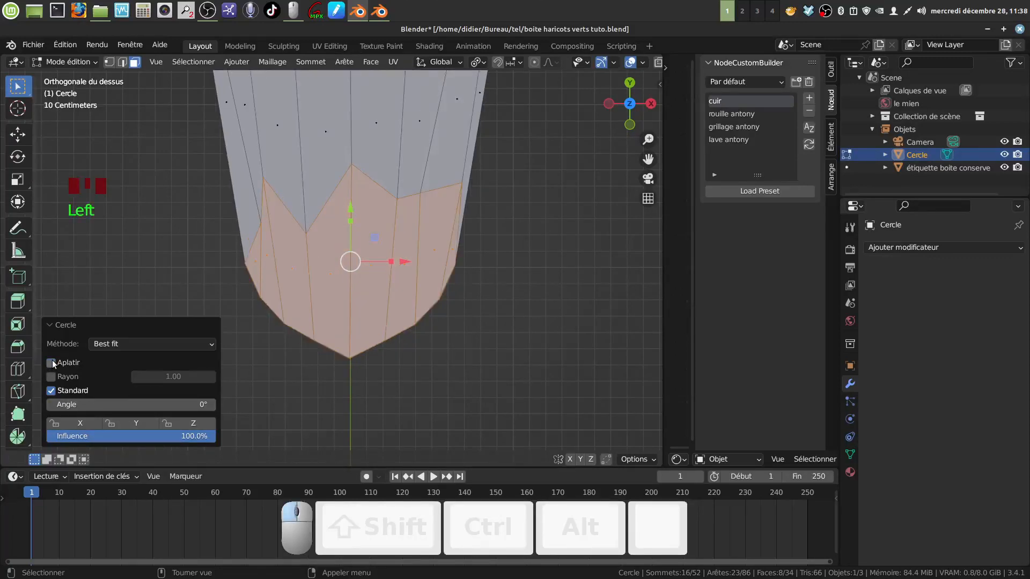
{"action": "left_click", "coordinate": [52, 362]}
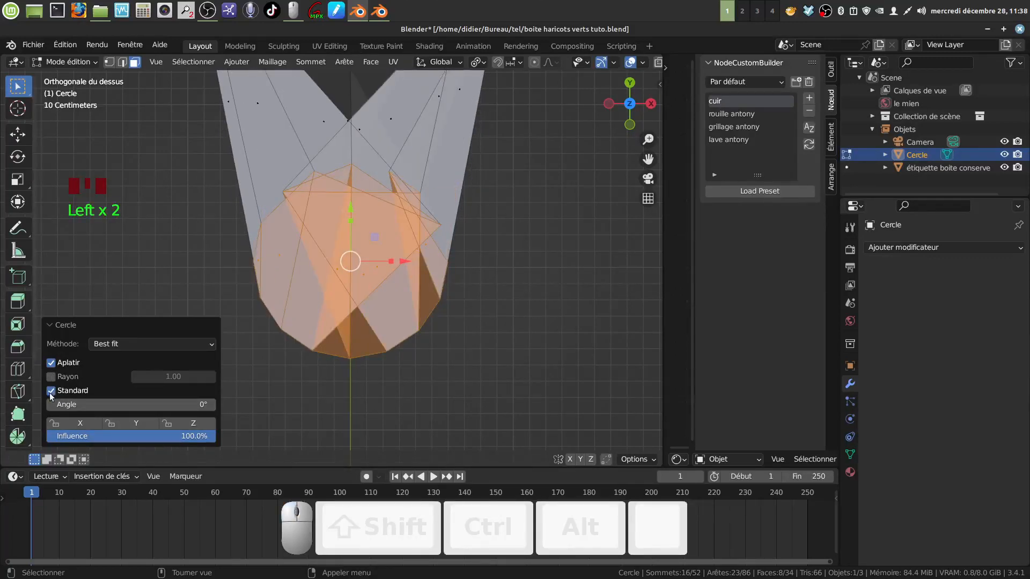
{"action": "left_click", "coordinate": [51, 391]}
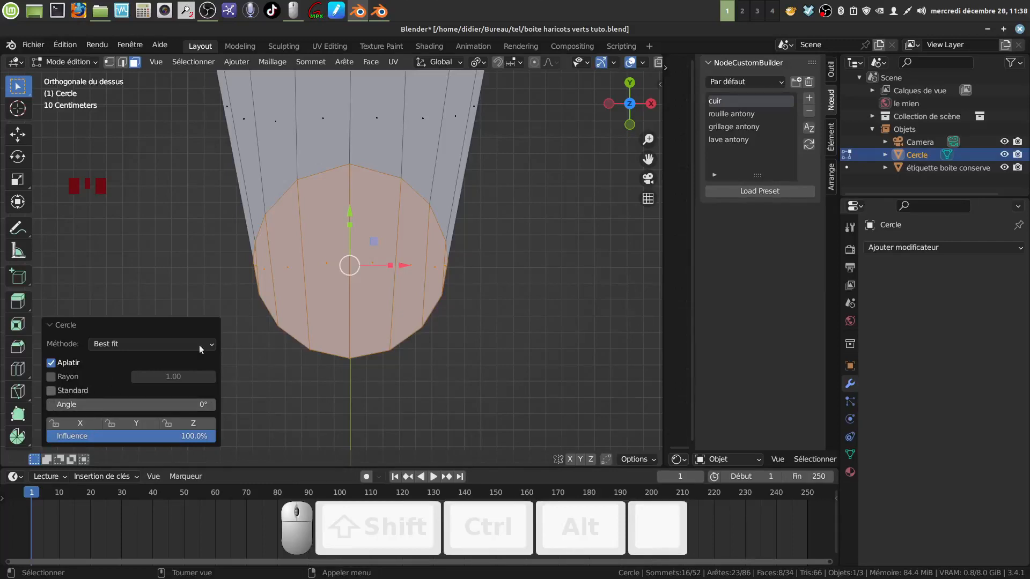
Extrude all of the tab's faces about -0.106 m along Z to give it thickness
{"action": "scroll", "coordinate": [440, 296], "scroll_direction": "down", "scroll_amount": 2}
{"action": "scroll", "coordinate": [437, 296], "scroll_direction": "up", "scroll_amount": 2}
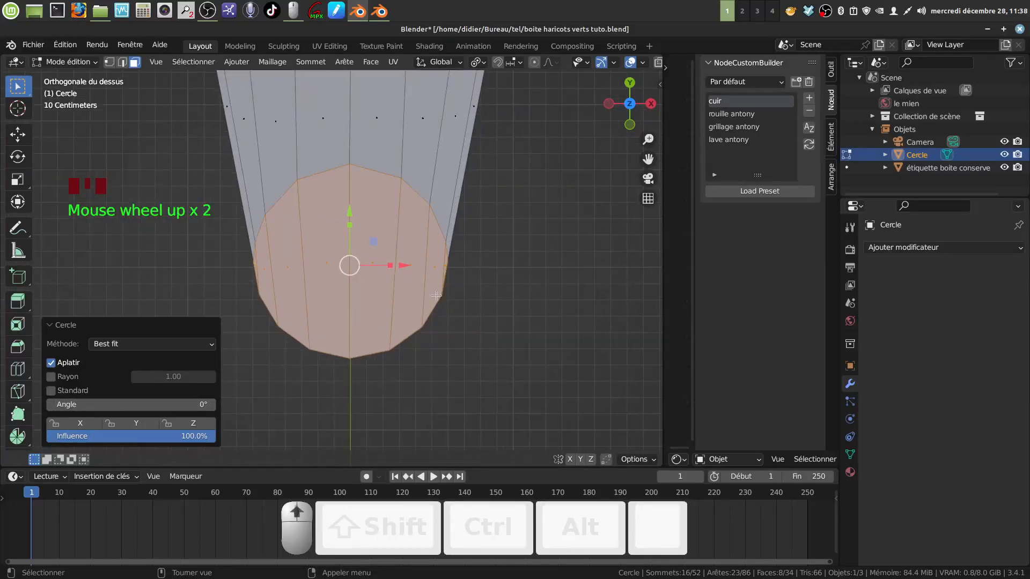
{"action": "scroll", "coordinate": [462, 290], "scroll_direction": "down", "scroll_amount": 1}
{"action": "scroll", "coordinate": [461, 290], "scroll_direction": "down", "scroll_amount": 2}
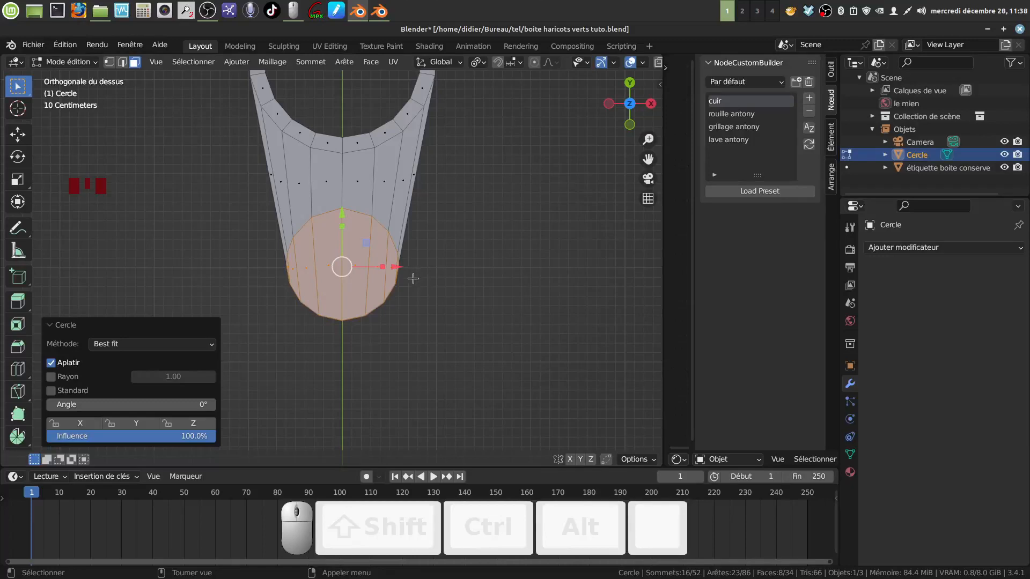
{"action": "scroll", "coordinate": [413, 275], "scroll_direction": "down", "scroll_amount": 1}
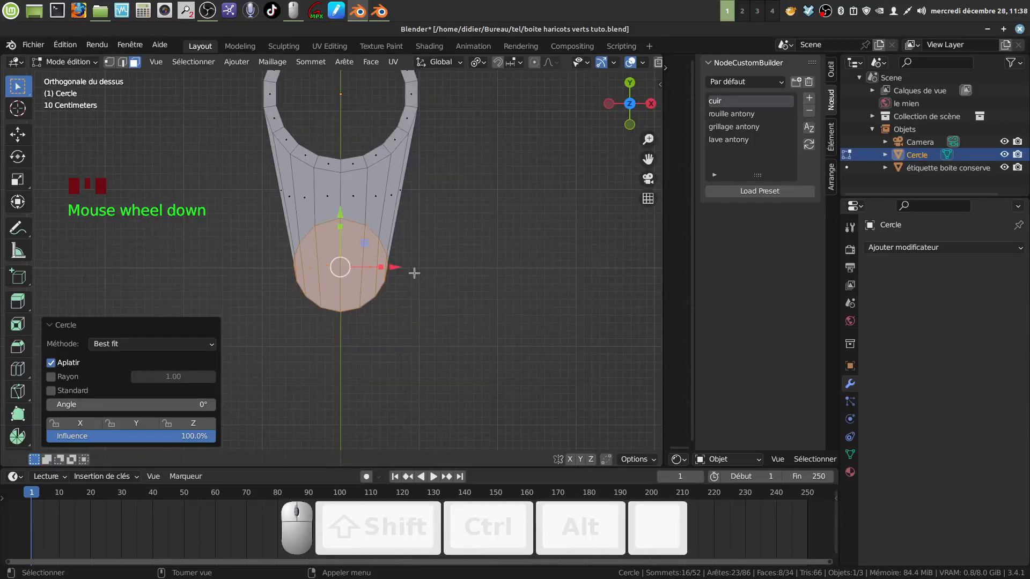
{"action": "scroll", "coordinate": [419, 288], "scroll_direction": "up", "scroll_amount": 1}
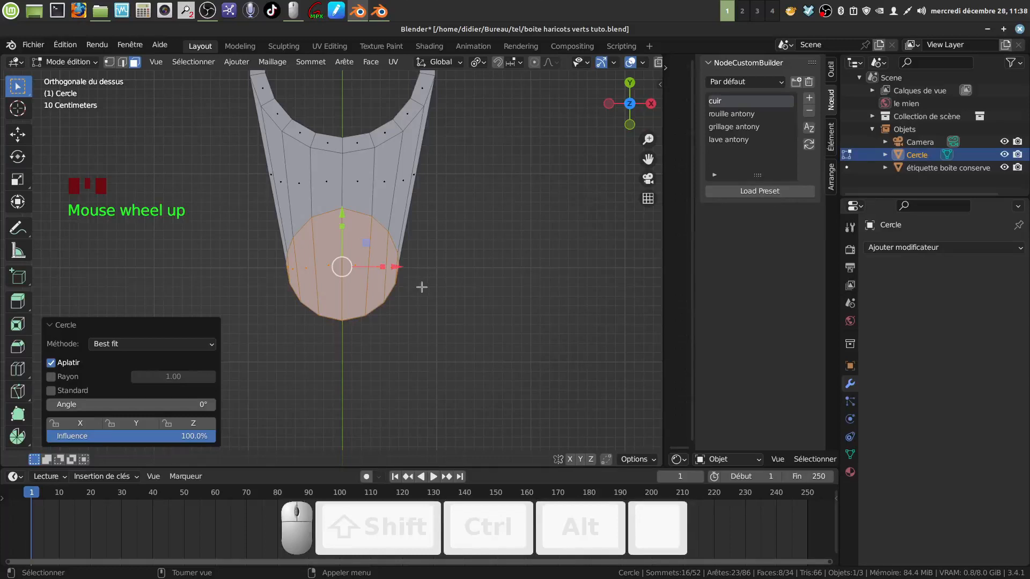
{"action": "middle_click_drag", "start_coordinate": [422, 287], "coordinate": [380, 271]}
{"action": "key", "text": "a"}
{"action": "key", "text": "a"}
{"action": "scroll", "coordinate": [380, 271], "scroll_direction": "up", "scroll_amount": 2}
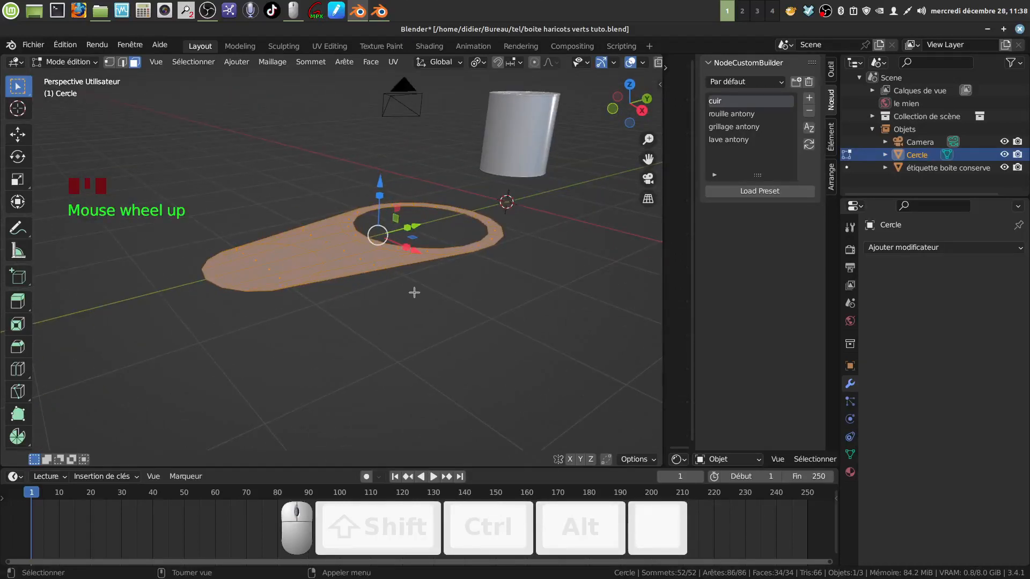
{"action": "key", "text": "e"}
{"action": "mouse_move", "coordinate": [381, 182]}
{"action": "left_mouse_down"}
{"action": "mouse_move", "coordinate": [382, 173]}
{"action": "mouse_move", "coordinate": [382, 191]}
{"action": "left_mouse_up"}
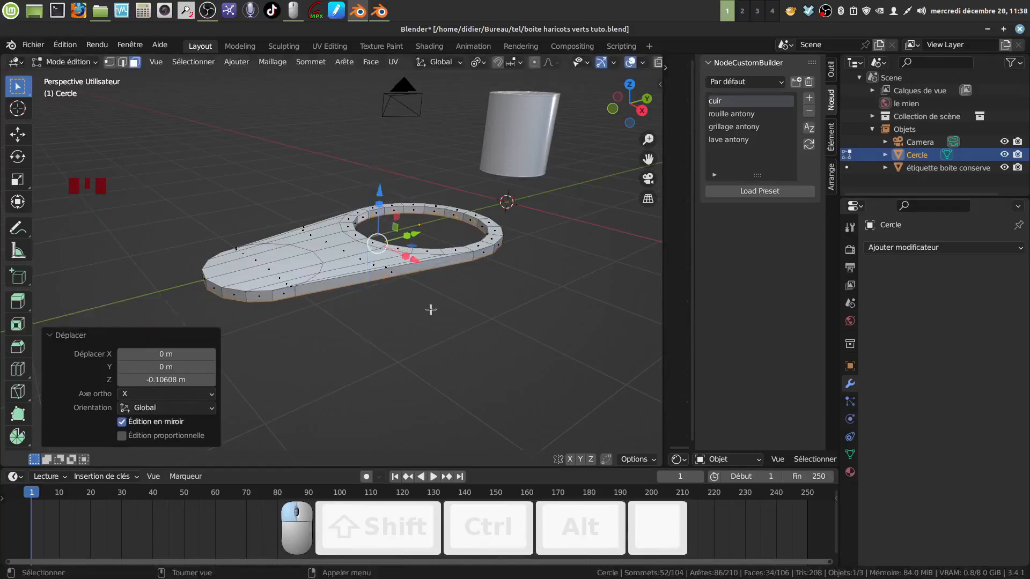
Extrude the top faces of the tab's round end in place and scale them to 0.749, forming an inner ring
{"action": "middle_click_drag", "start_coordinate": [432, 308], "coordinate": [400, 332]}
{"action": "middle_click_drag", "start_coordinate": [399, 333], "coordinate": [444, 231], "text": "shift"}
{"action": "scroll", "coordinate": [429, 354], "scroll_direction": "down", "scroll_amount": 1}
{"action": "scroll", "coordinate": [430, 353], "scroll_direction": "up", "scroll_amount": 3}
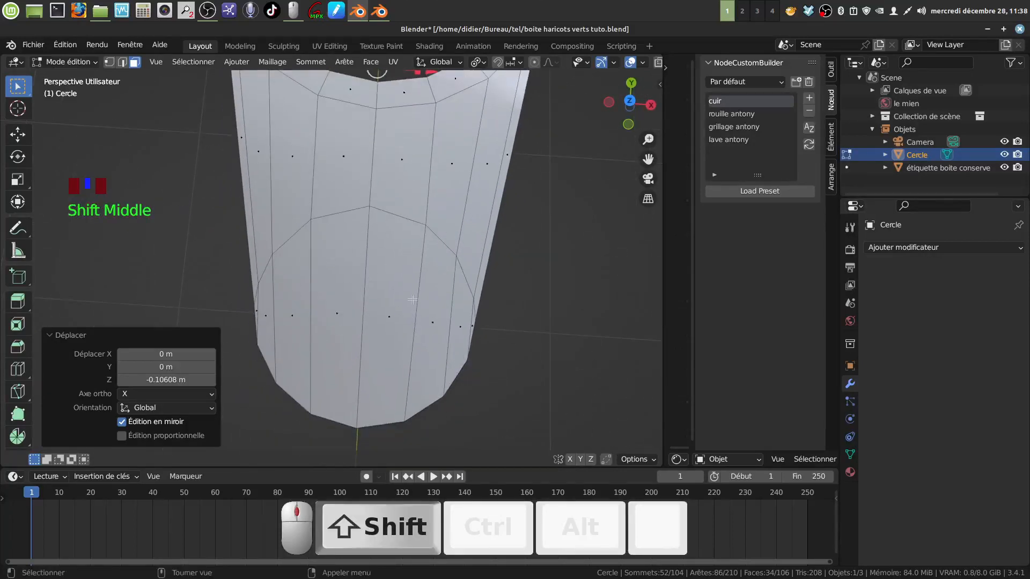
{"action": "key", "text": "a"}
{"action": "key", "text": "c"}
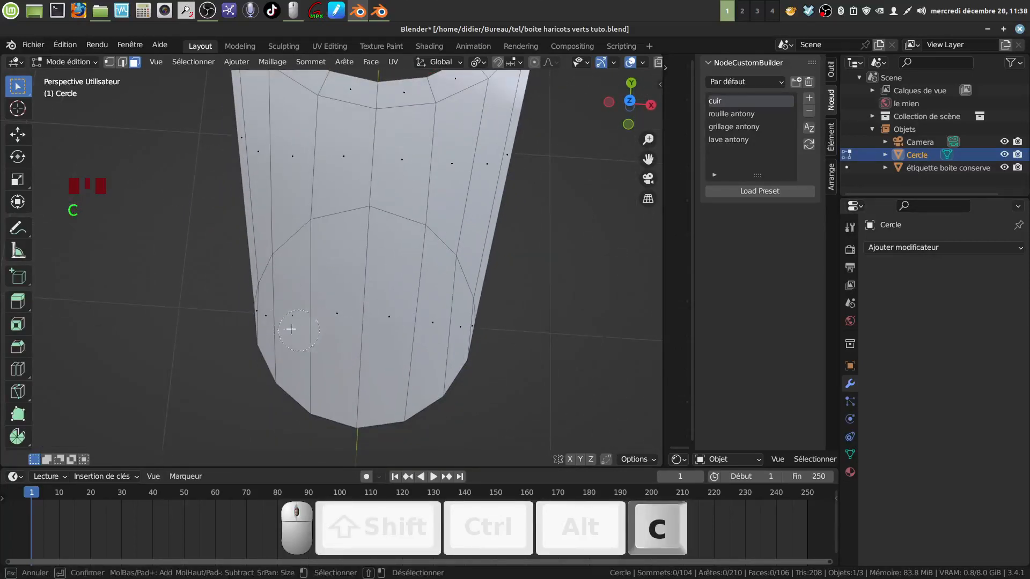
{"action": "left_click_drag", "start_coordinate": [276, 314], "coordinate": [427, 322]}
{"action": "right_click", "coordinate": [464, 342]}
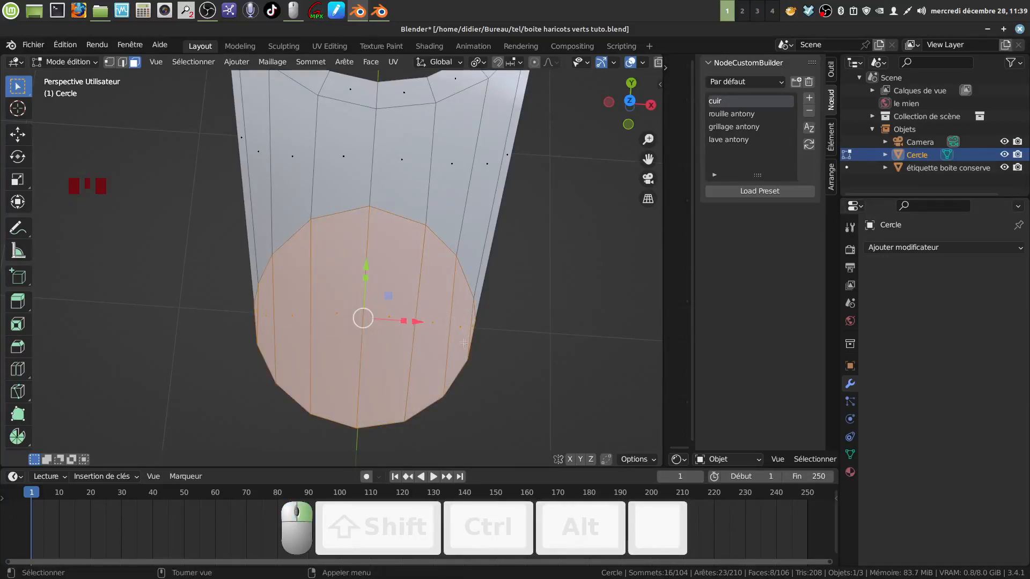
{"action": "key", "text": "e"}
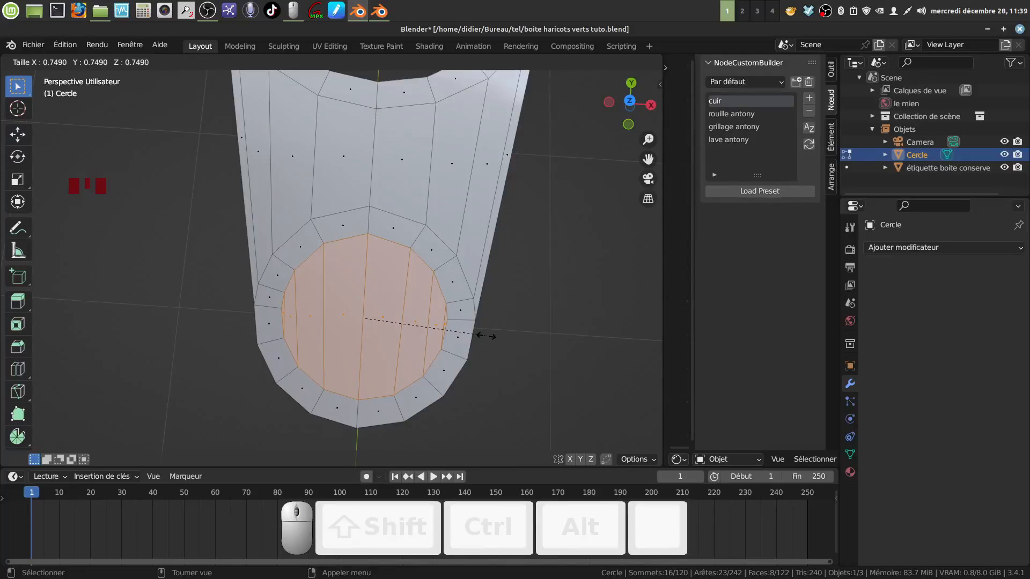
{"action": "left_click", "coordinate": [486, 336]}
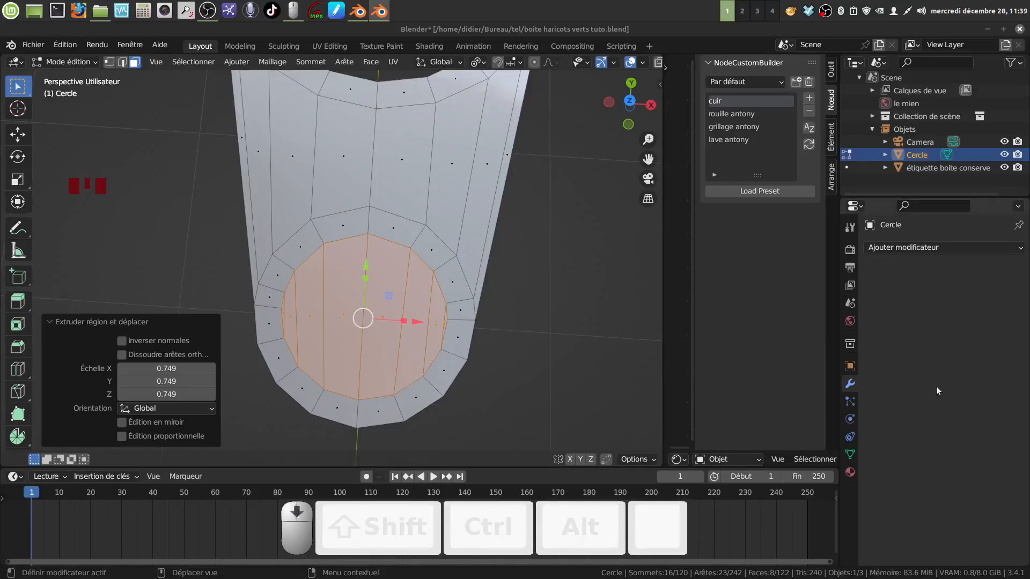
Extrude the inner round faces again scaled to 0.572, and dissolve the resulting selection into a single central face
{"action": "scroll", "coordinate": [385, 303], "scroll_direction": "down", "scroll_amount": 2}
{"action": "scroll", "coordinate": [385, 303], "scroll_direction": "down", "scroll_amount": 2}
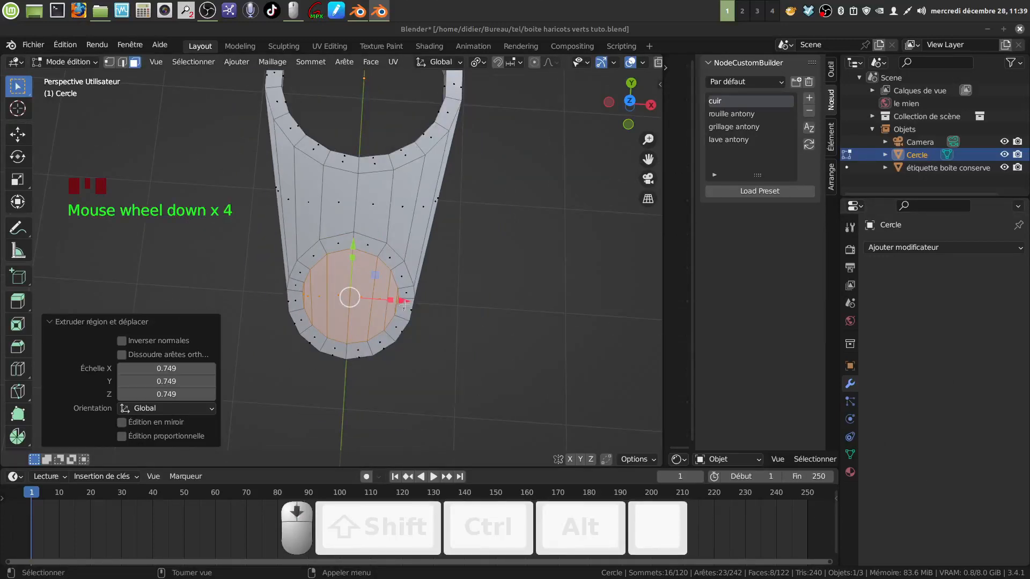
{"action": "key", "text": "KP_7"}
{"action": "scroll", "coordinate": [404, 304], "scroll_direction": "up", "scroll_amount": 1}
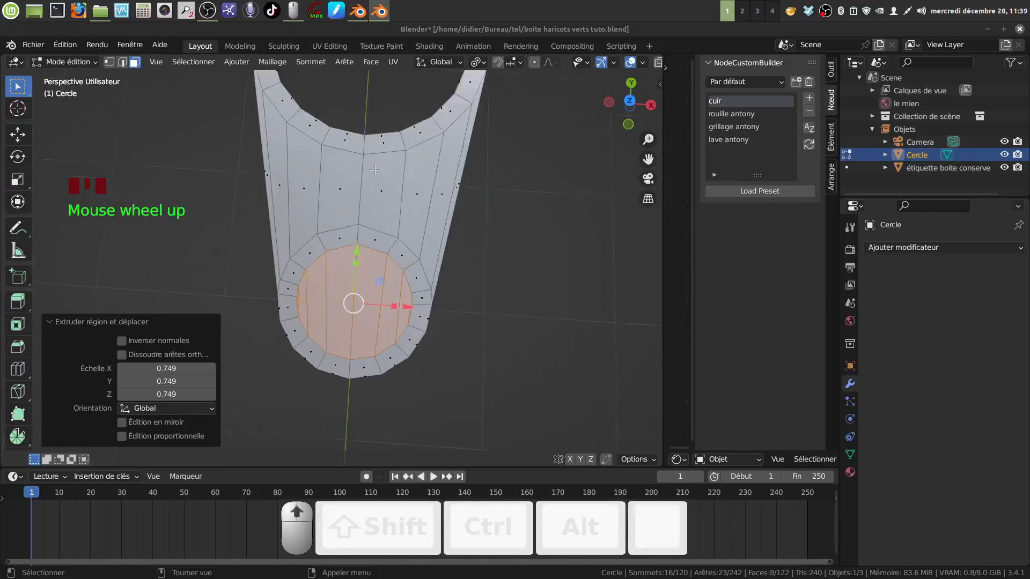
{"action": "mouse_move", "coordinate": [397, 175]}
{"action": "middle_mouse_down", "text": "shift"}
{"action": "mouse_move", "coordinate": [417, 165]}
{"action": "mouse_move", "coordinate": [406, 192]}
{"action": "middle_mouse_up", "text": "shift"}
{"action": "scroll", "coordinate": [420, 235], "scroll_direction": "up", "scroll_amount": 1}
{"action": "middle_click_drag", "start_coordinate": [421, 236], "coordinate": [443, 231], "text": "shift"}
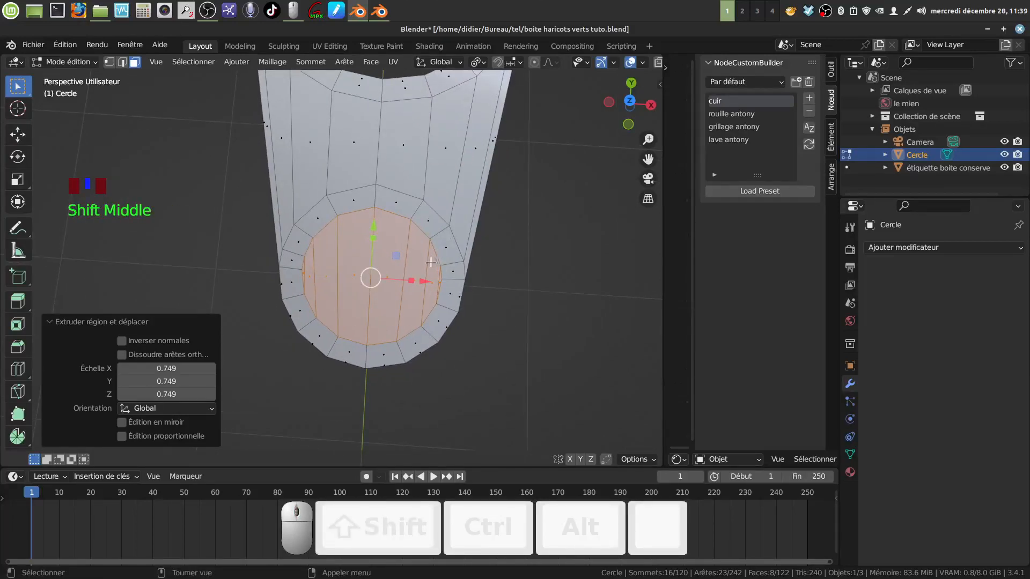
{"action": "key", "text": "e"}
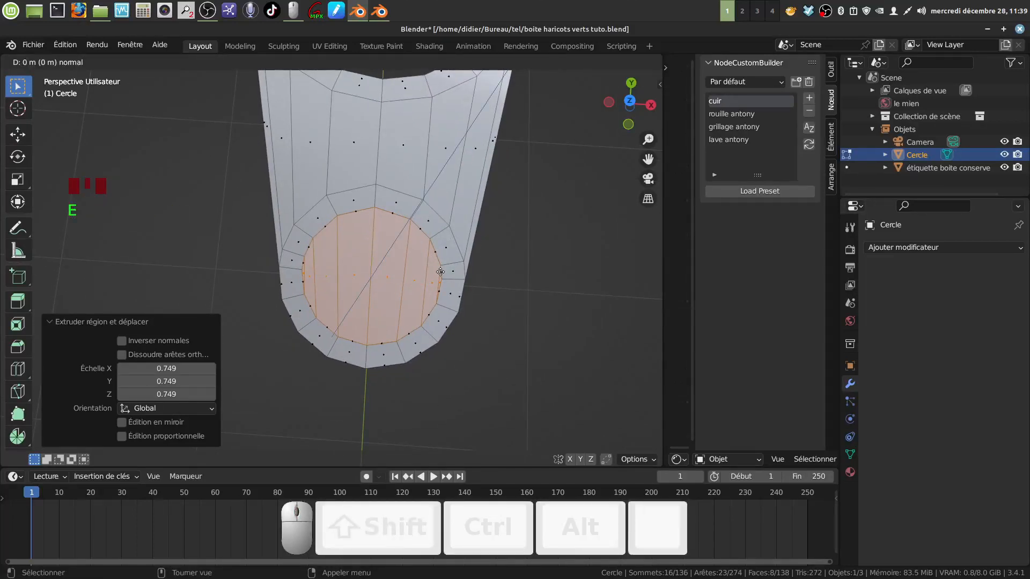
{"action": "key", "text": "s"}
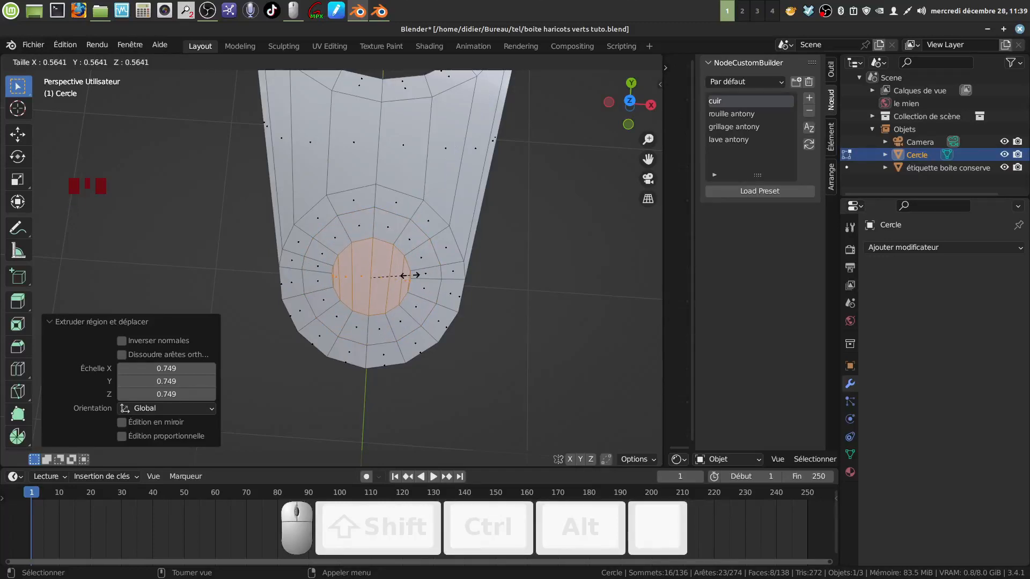
{"action": "left_click", "coordinate": [410, 275]}
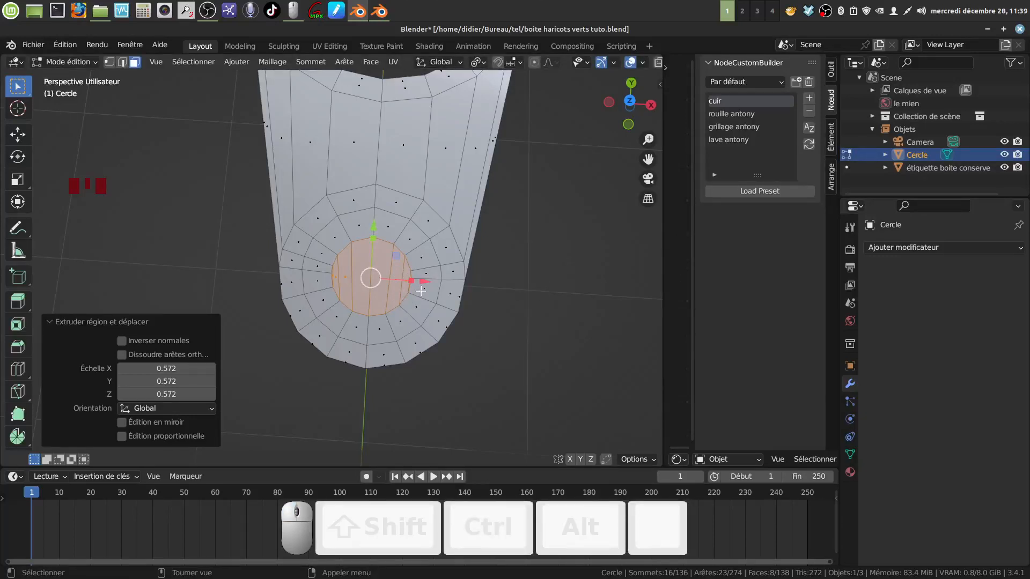
{"action": "key", "text": "ctrl+x"}
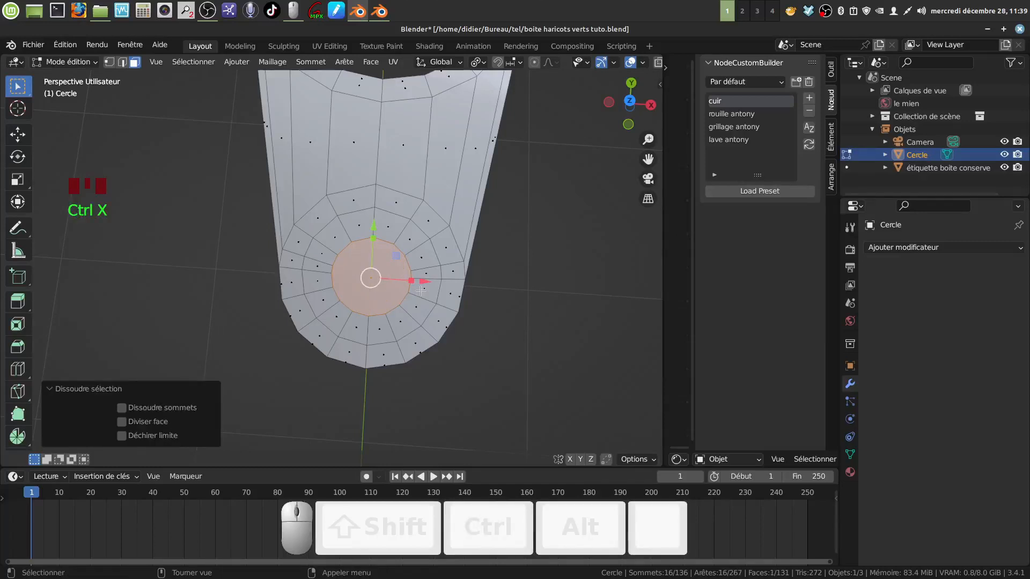
In vertex selection mode, slide the middle ring's vertex nearest the tab's hole inward by a factor of 0.333
{"action": "left_click", "coordinate": [423, 290]}
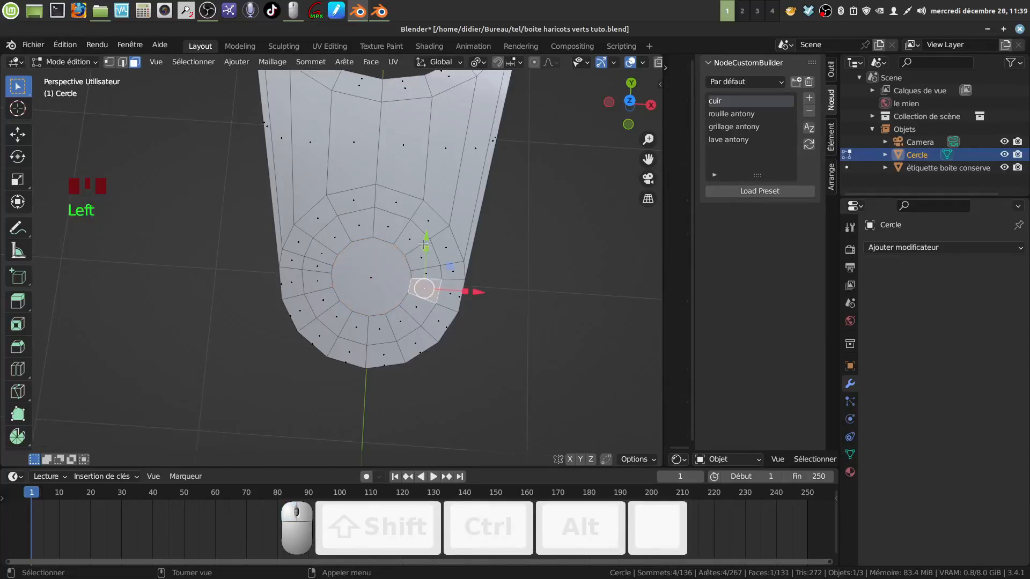
{"action": "scroll", "coordinate": [424, 245], "scroll_direction": "up", "scroll_amount": 2}
{"action": "scroll", "coordinate": [424, 245], "scroll_direction": "down", "scroll_amount": 2}
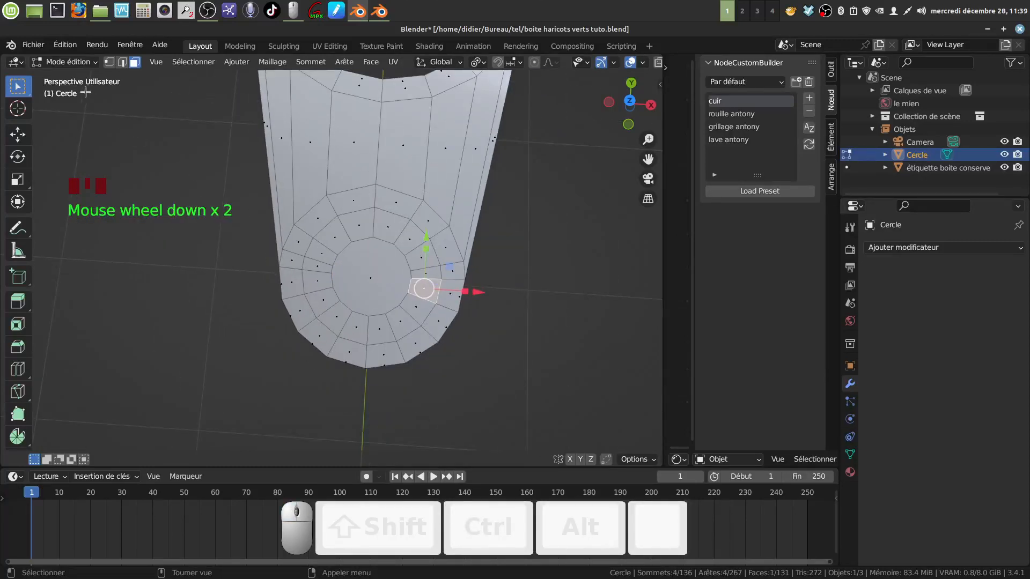
{"action": "left_click", "coordinate": [110, 62]}
{"action": "left_click", "coordinate": [378, 208]}
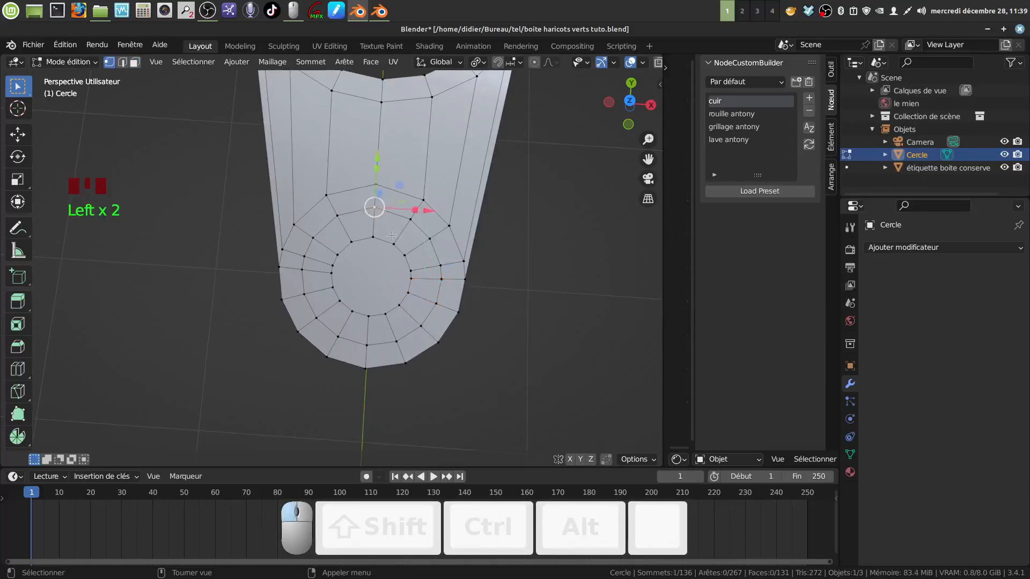
{"action": "scroll", "coordinate": [408, 242], "scroll_direction": "up", "scroll_amount": 1}
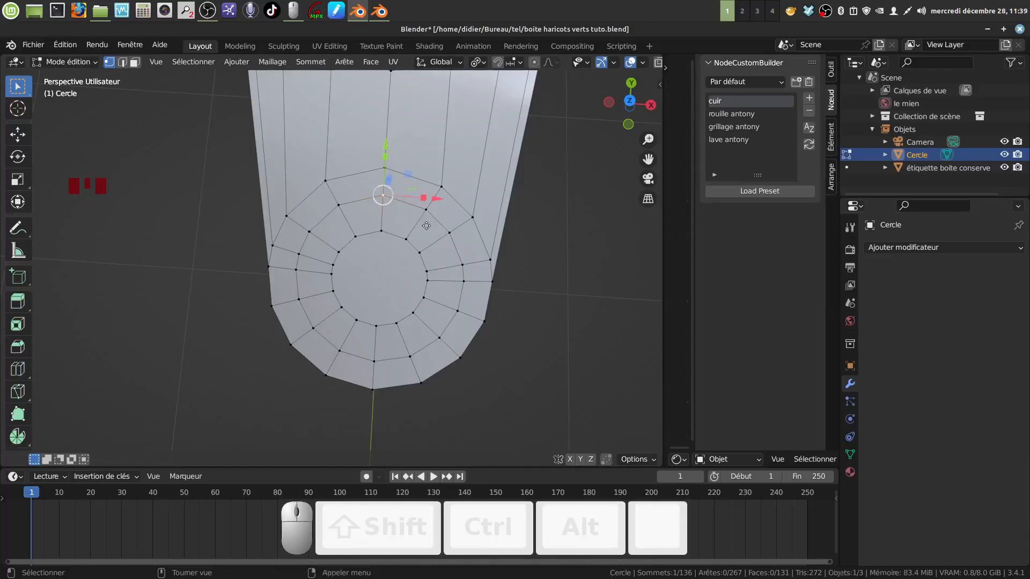
{"action": "key", "text": "g"}
{"action": "key", "text": "g"}
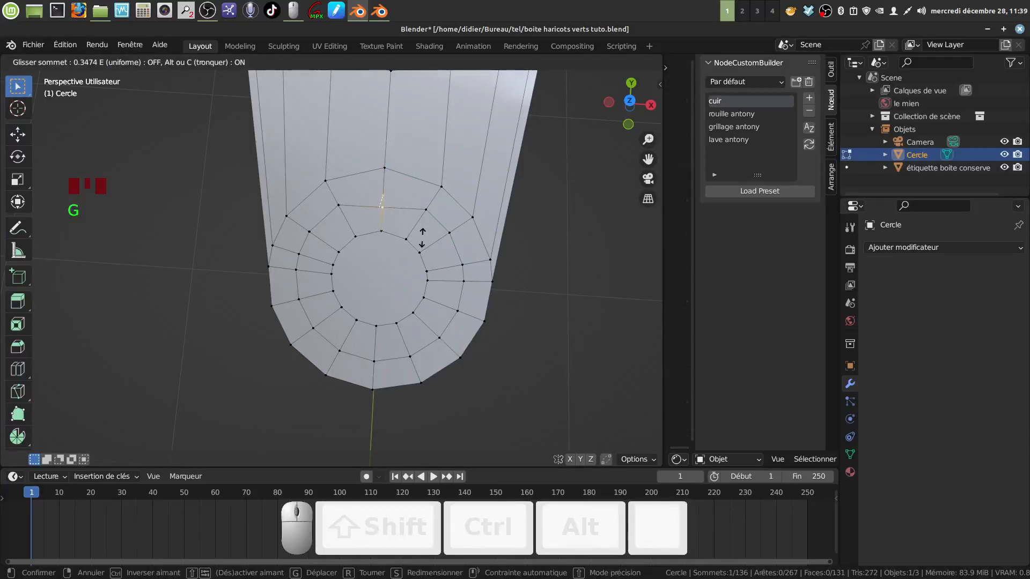
{"action": "left_click", "coordinate": [422, 238]}
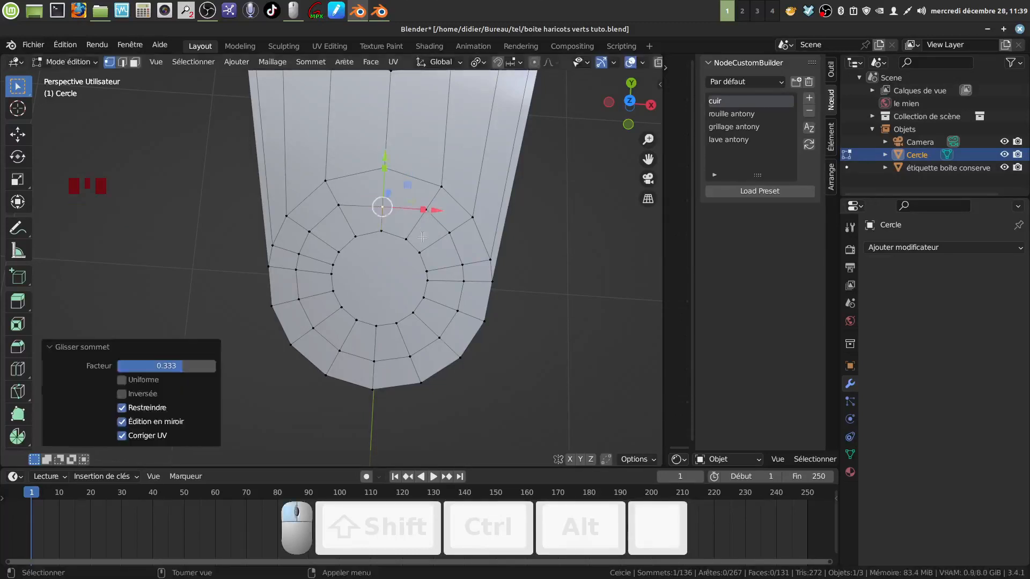
Select the central face plus its surrounding ring in face mode and extrude them about -0.031 m along Z into a recess
{"action": "scroll", "coordinate": [437, 258], "scroll_direction": "down", "scroll_amount": 3}
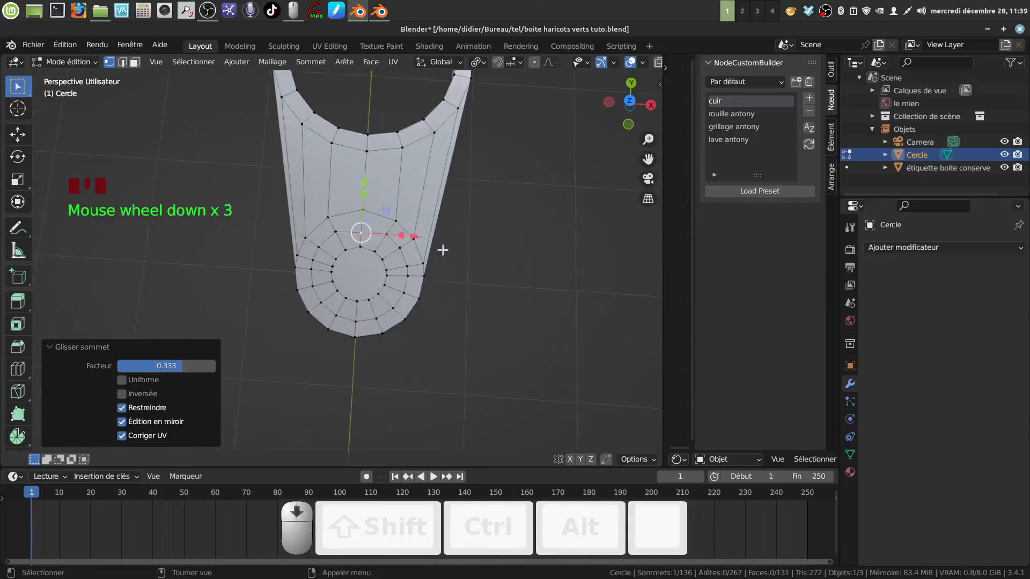
{"action": "middle_click_drag", "start_coordinate": [404, 160], "coordinate": [400, 124], "text": "shift"}
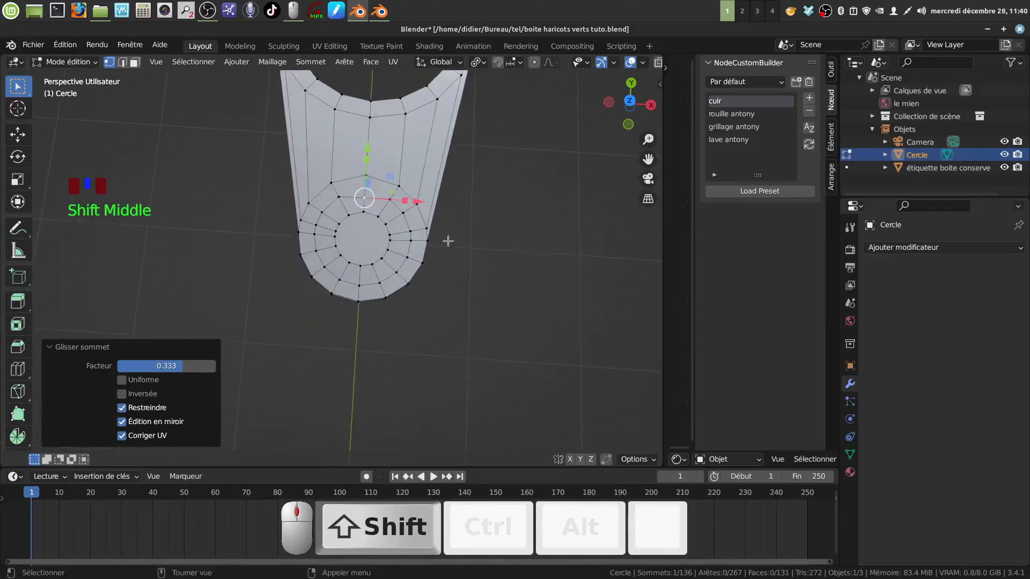
{"action": "scroll", "coordinate": [432, 194], "scroll_direction": "up", "scroll_amount": 3}
{"action": "middle_click_drag", "start_coordinate": [432, 195], "coordinate": [417, 212], "text": "shift"}
{"action": "mouse_move", "coordinate": [417, 212]}
{"action": "middle_mouse_down"}
{"action": "mouse_move", "coordinate": [422, 195]}
{"action": "mouse_move", "coordinate": [424, 205]}
{"action": "middle_mouse_up"}
{"action": "middle_click_drag", "start_coordinate": [383, 201], "coordinate": [394, 223], "text": "shift"}
{"action": "left_click", "coordinate": [134, 62]}
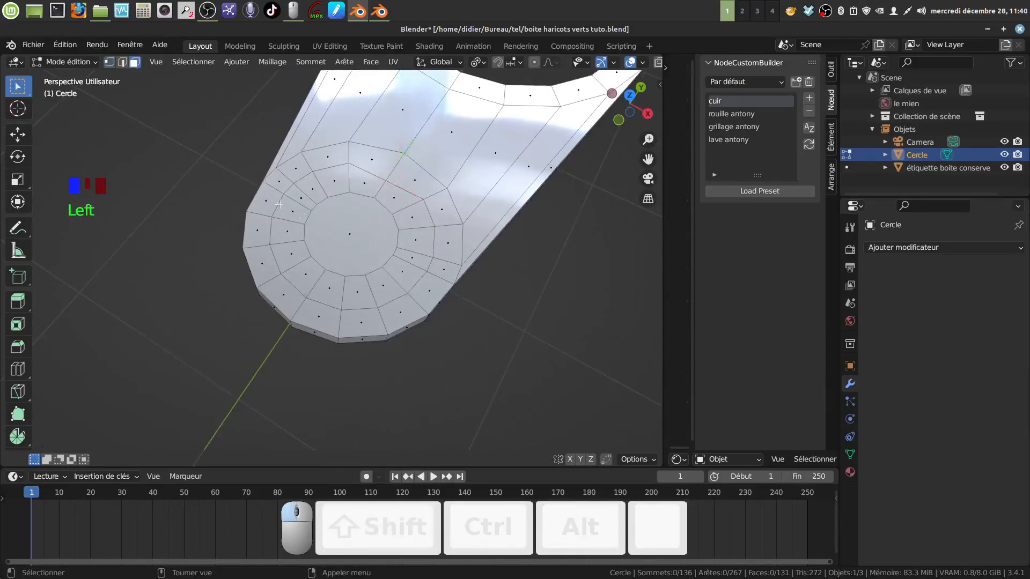
{"action": "left_click", "coordinate": [339, 240]}
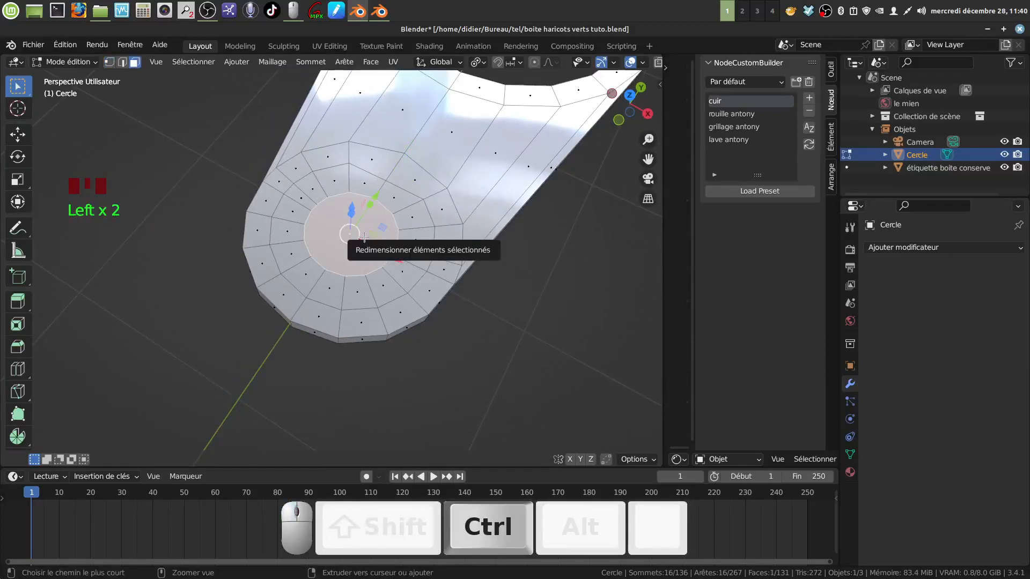
{"action": "key", "text": "ctrl+KP_Add"}
{"action": "middle_click_drag", "start_coordinate": [402, 192], "coordinate": [364, 139]}
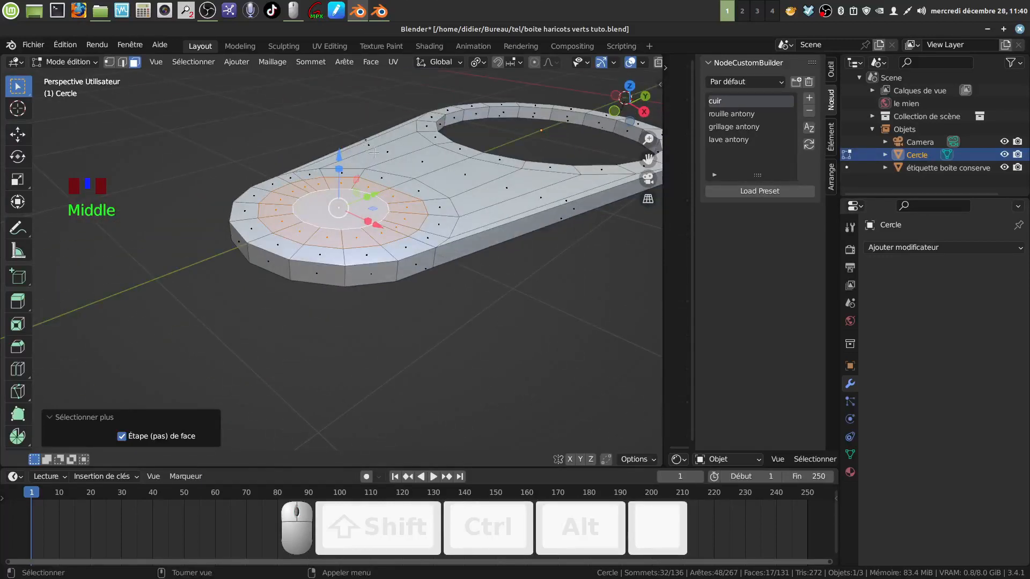
{"action": "key", "text": "e"}
{"action": "right_click", "coordinate": [362, 151]}
{"action": "left_click_drag", "start_coordinate": [340, 156], "coordinate": [338, 160]}
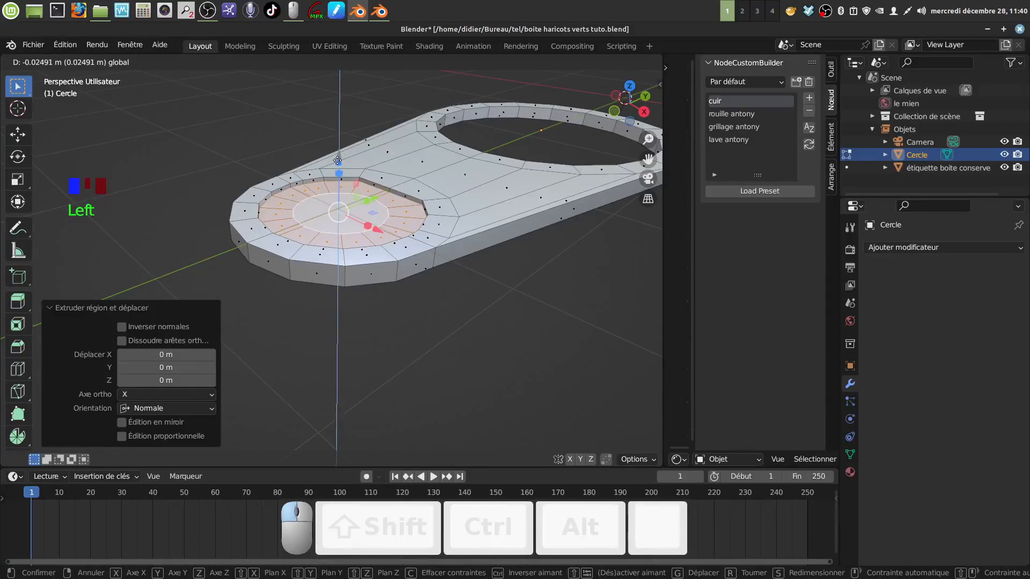
{"action": "left_click_drag", "start_coordinate": [337, 161], "coordinate": [339, 160]}
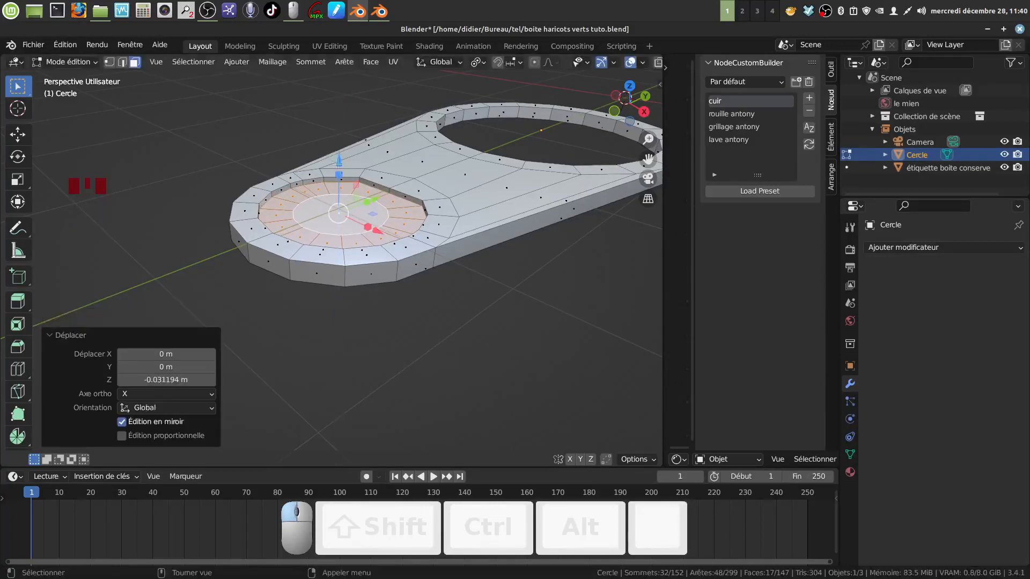
Extrude the central round face upward along Z to form a raised disc within the recess
{"action": "left_click", "coordinate": [312, 208]}
{"action": "middle_click_drag", "start_coordinate": [312, 208], "coordinate": [381, 194]}
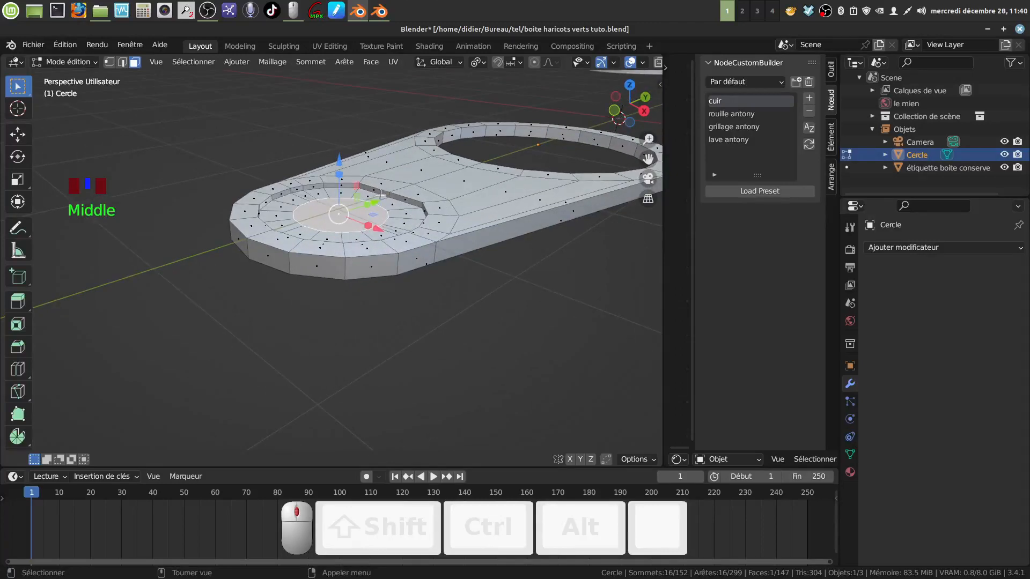
{"action": "key", "text": "e"}
{"action": "left_click_drag", "start_coordinate": [339, 161], "coordinate": [352, 154]}
{"action": "middle_click_drag", "start_coordinate": [352, 154], "coordinate": [392, 180]}
Bevel the upper and lower edge loops of the recess and raised disc with 0.0122 m width and 2 segments
{"action": "left_click", "coordinate": [123, 62]}
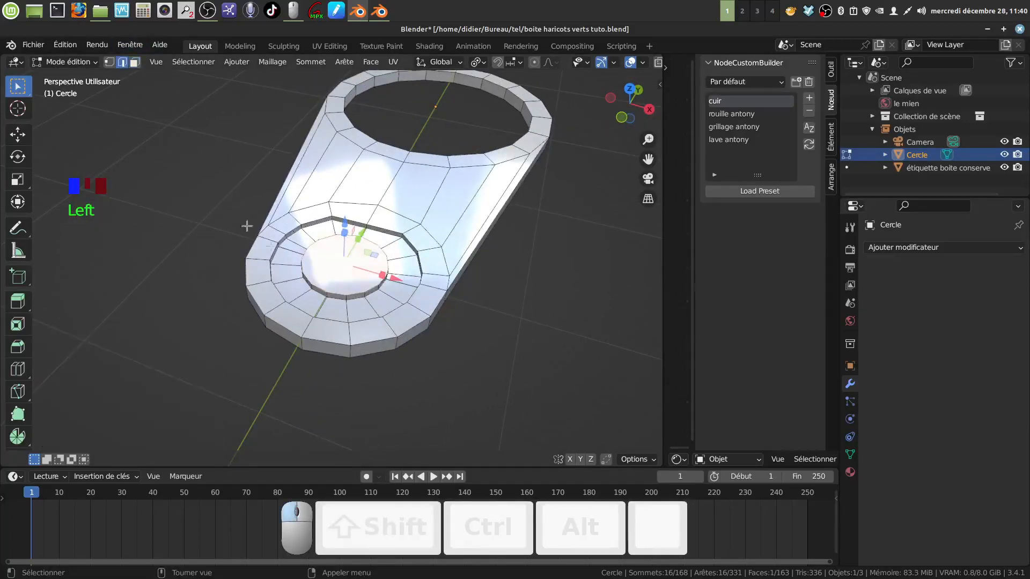
{"action": "scroll", "coordinate": [293, 252], "scroll_direction": "up", "scroll_amount": 2}
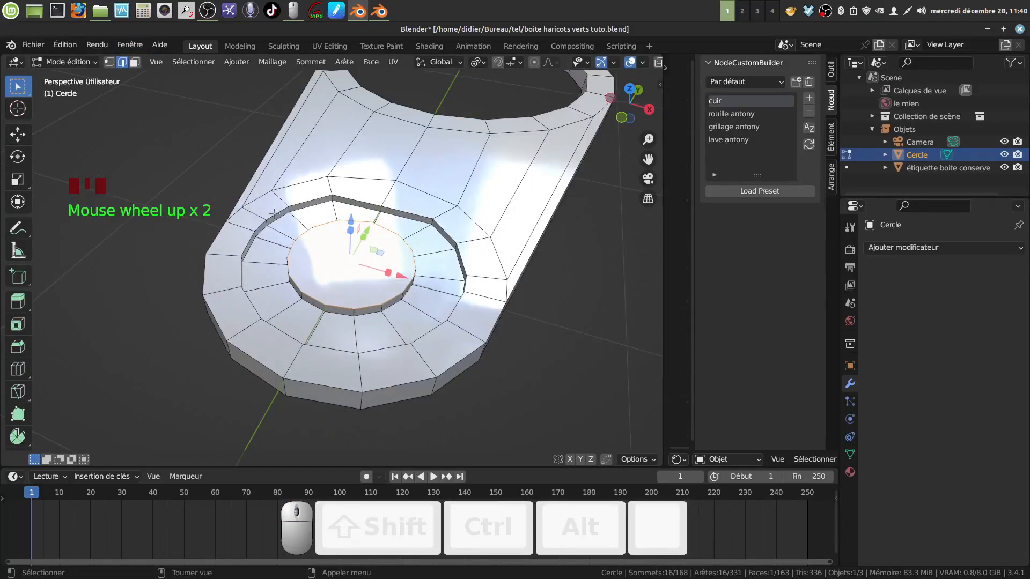
{"action": "left_click", "coordinate": [277, 214], "text": "alt"}
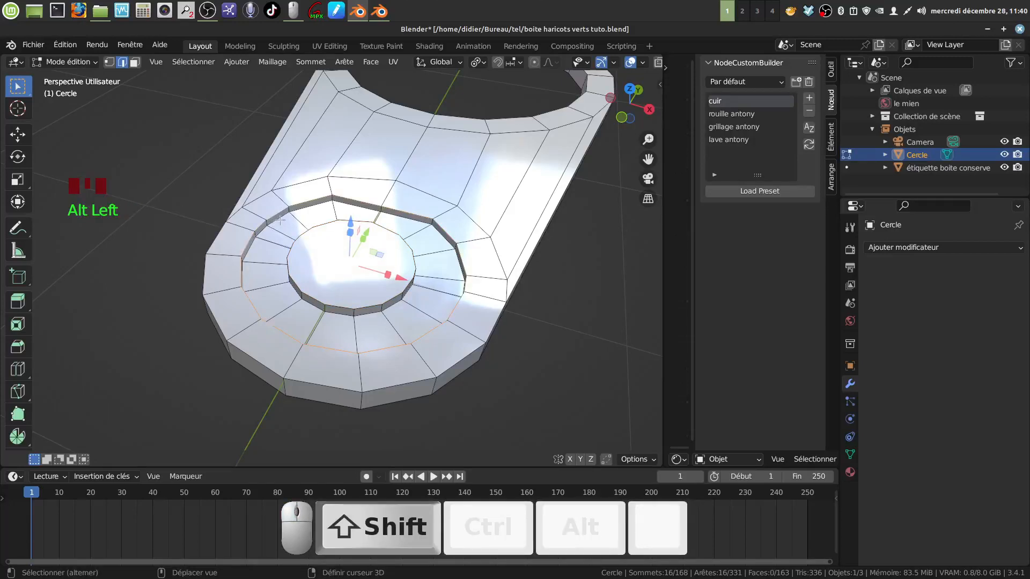
{"action": "left_click", "coordinate": [281, 220], "text": "alt+shift"}
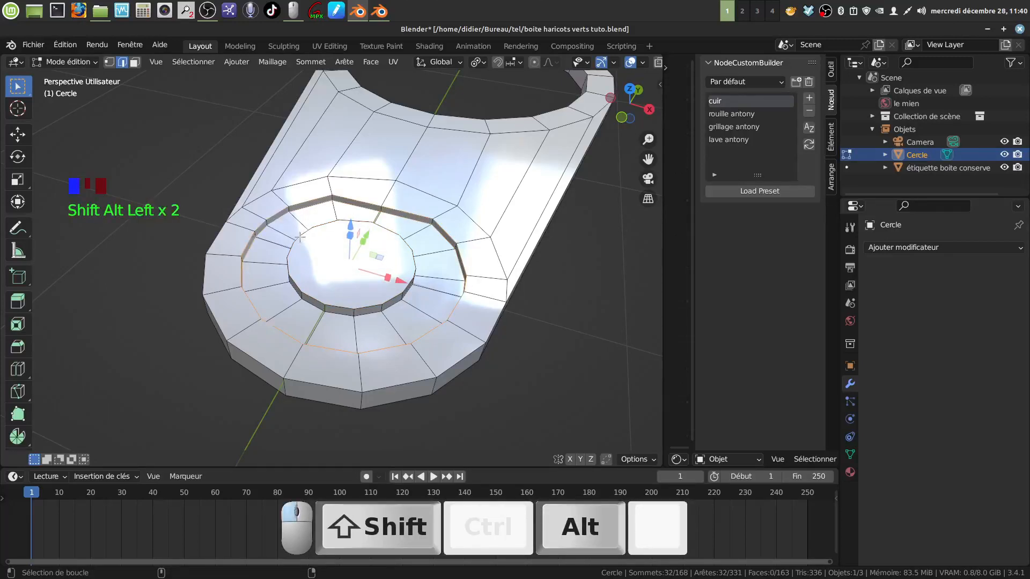
{"action": "left_click", "coordinate": [300, 236], "text": "alt+shift"}
{"action": "middle_click_drag", "start_coordinate": [309, 264], "coordinate": [483, 253]}
{"action": "left_click", "coordinate": [337, 310], "text": "alt+shift"}
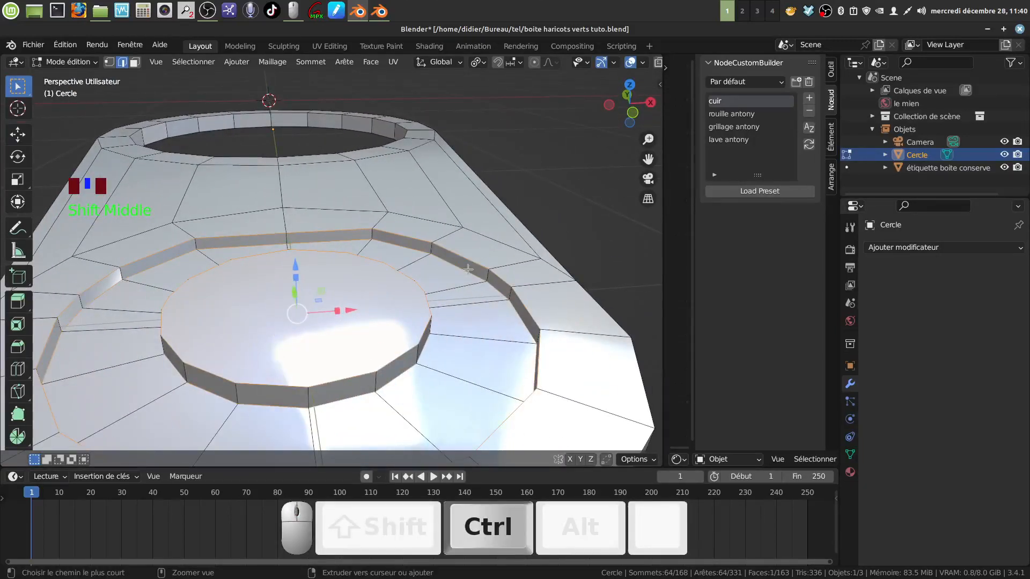
{"action": "key", "text": "ctrl+b"}
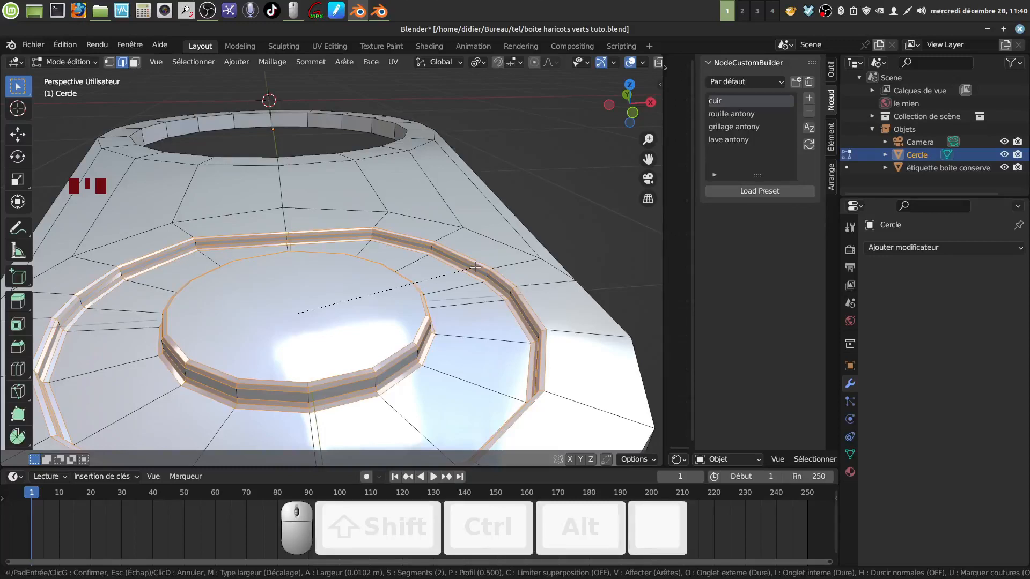
{"action": "left_click", "coordinate": [477, 267]}
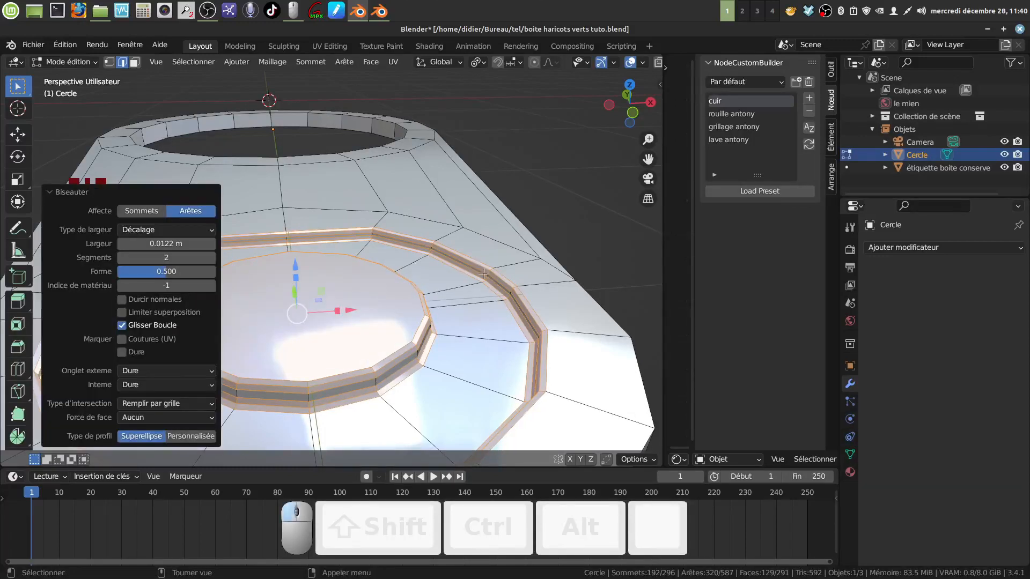
Return the tab to Object Mode and view its bevelled round end
{"action": "middle_click_drag", "start_coordinate": [480, 271], "coordinate": [379, 235]}
{"action": "scroll", "coordinate": [479, 217], "scroll_direction": "down", "scroll_amount": 8}
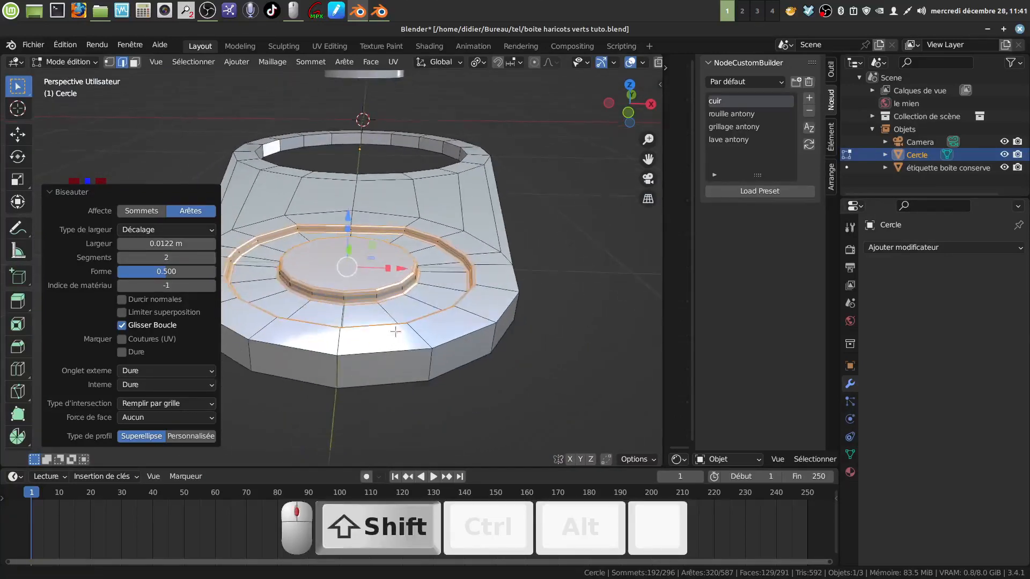
{"action": "key", "text": "Tab"}
{"action": "middle_click_drag", "start_coordinate": [452, 323], "coordinate": [405, 333]}
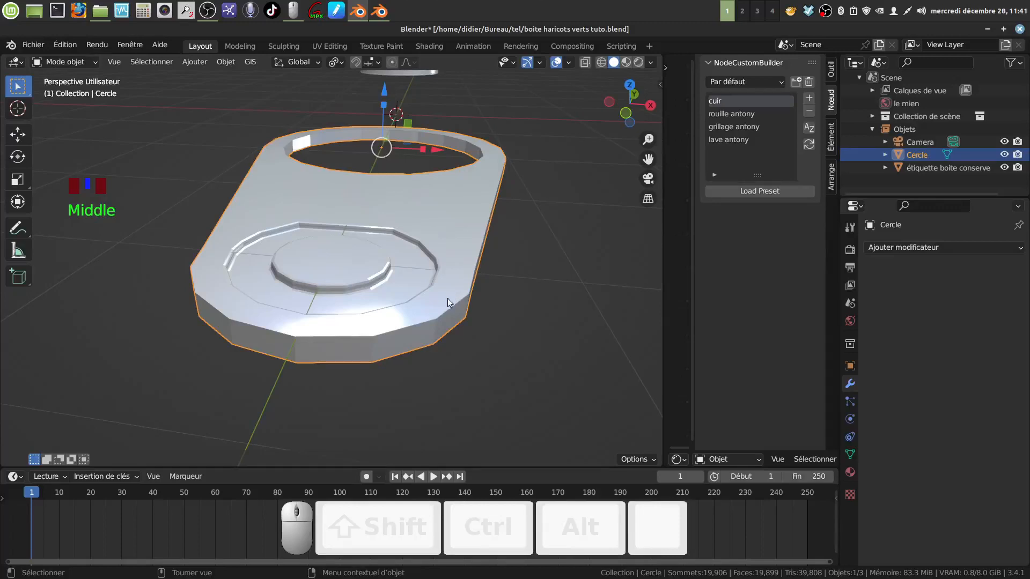
Add a Subdivision Surface modifier to the pull tab and set its viewport level to 2
{"action": "middle_click_drag", "start_coordinate": [449, 299], "coordinate": [394, 313]}
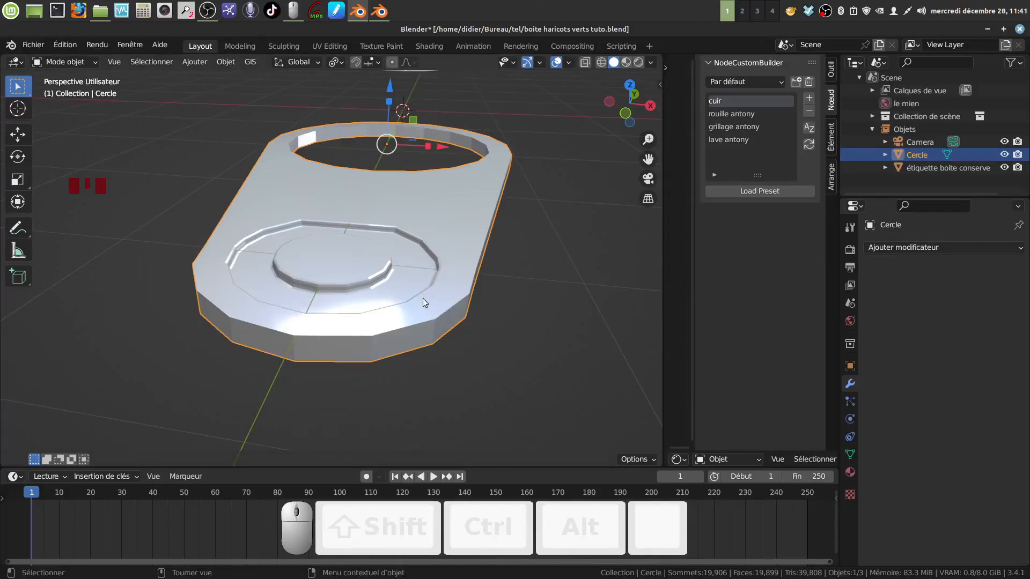
{"action": "middle_click_drag", "start_coordinate": [423, 298], "coordinate": [448, 316]}
{"action": "scroll", "coordinate": [447, 317], "scroll_direction": "down", "scroll_amount": 3}
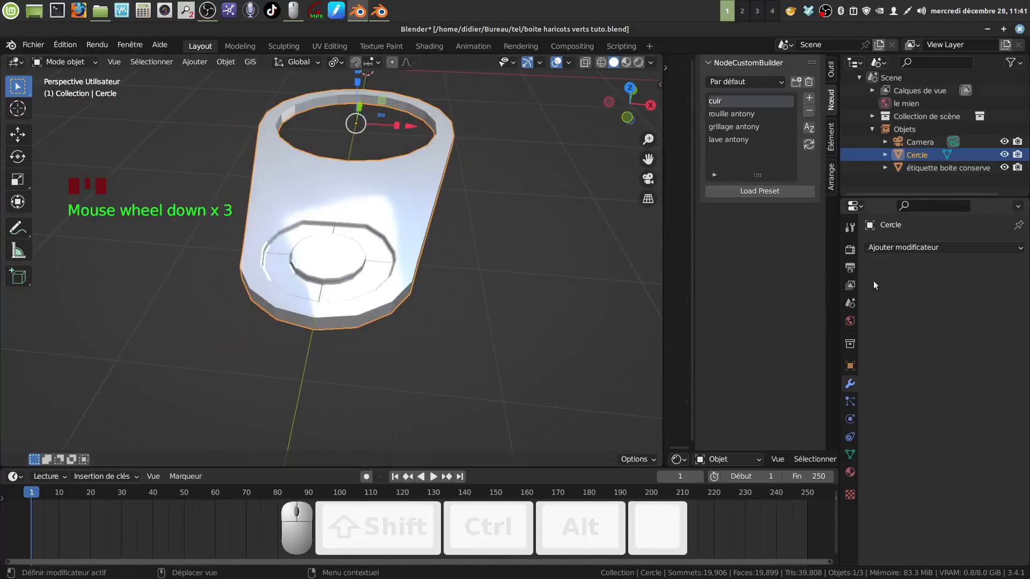
{"action": "left_click", "coordinate": [850, 383]}
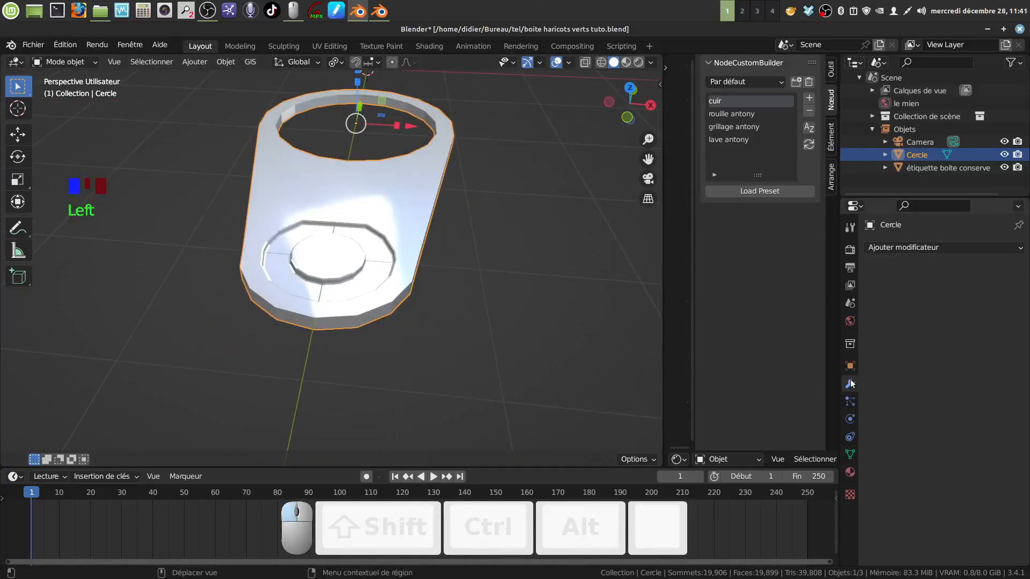
{"action": "left_click", "coordinate": [1020, 249]}
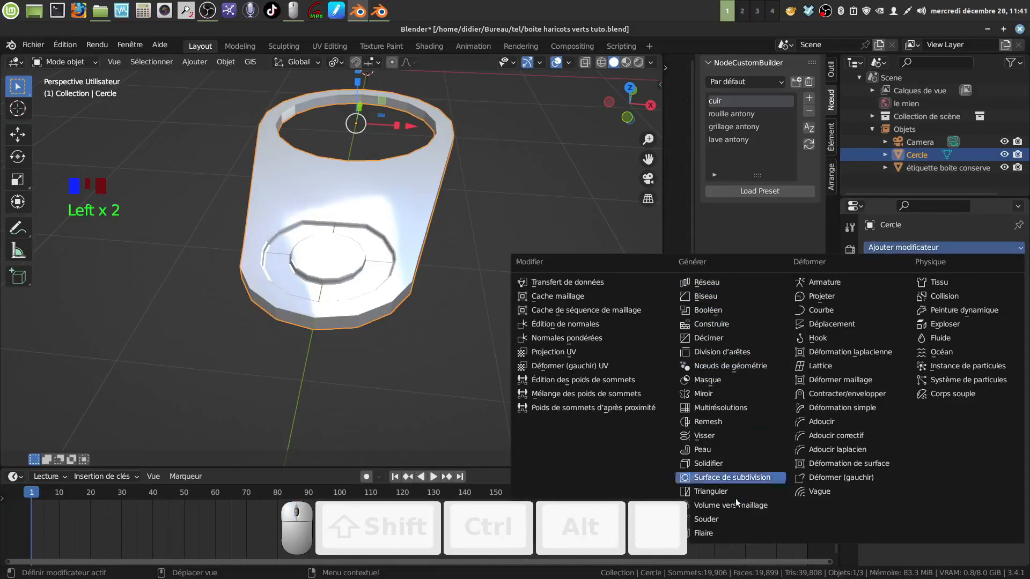
{"action": "left_click", "coordinate": [751, 478]}
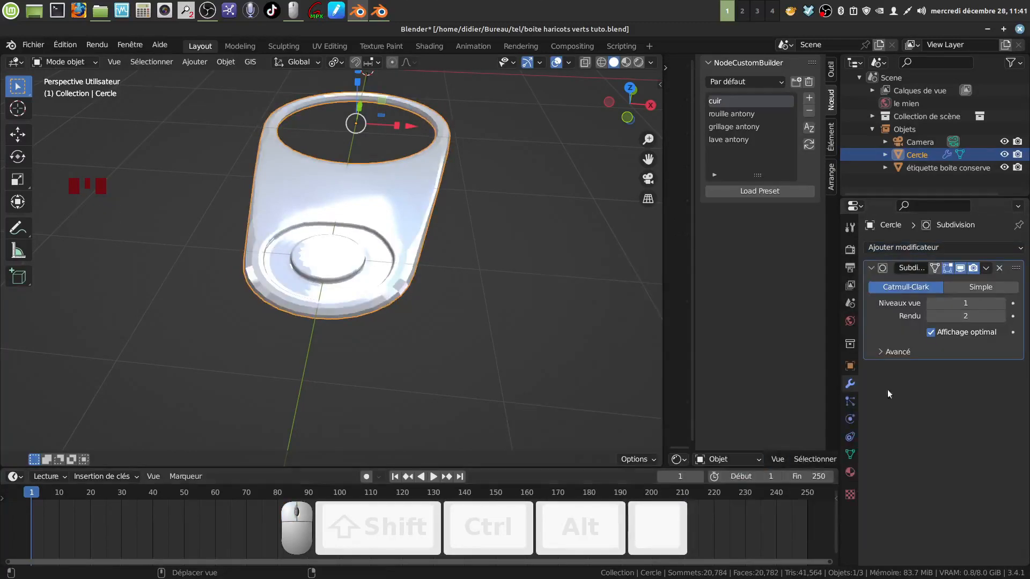
{"action": "left_click", "coordinate": [1000, 304]}
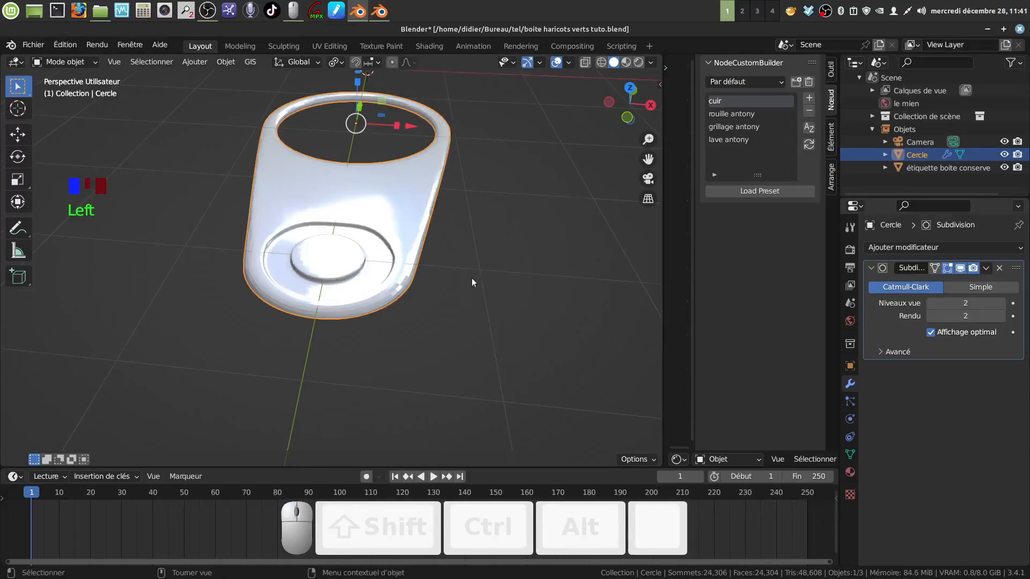
Apply smooth shading to the subdivided pull tab in Object Mode
{"action": "middle_click_drag", "start_coordinate": [471, 278], "coordinate": [432, 248]}
{"action": "middle_click_drag", "start_coordinate": [432, 248], "coordinate": [385, 317], "text": "shift"}
{"action": "right_click", "coordinate": [403, 291]}
{"action": "left_click", "coordinate": [402, 293]}
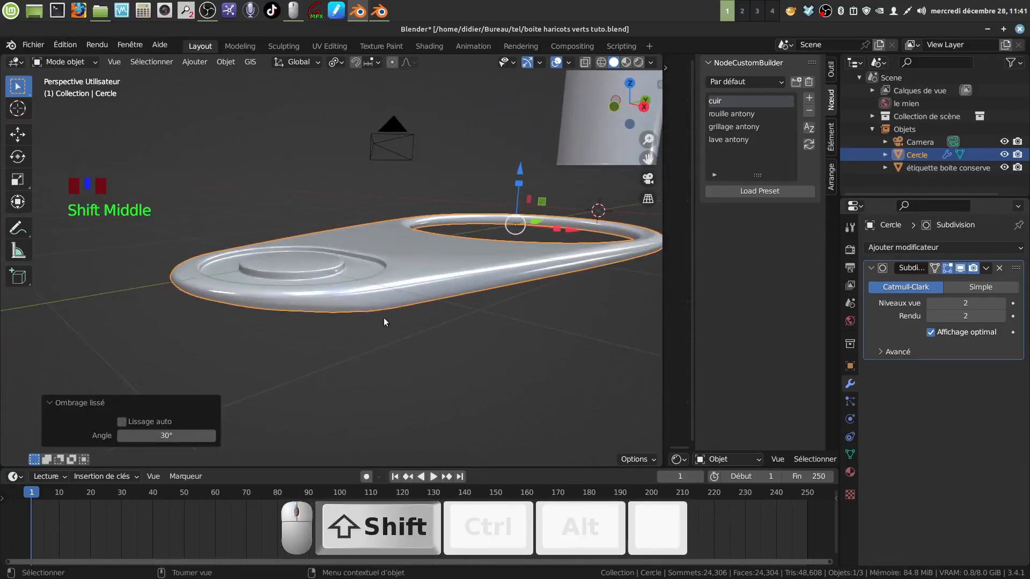
Cut two edge loops around the tab's outer side wall, sliding them by about -0.368 and -0.123, and return to Object Mode
{"action": "key", "text": "Tab"}
{"action": "key", "text": "ctrl+r"}
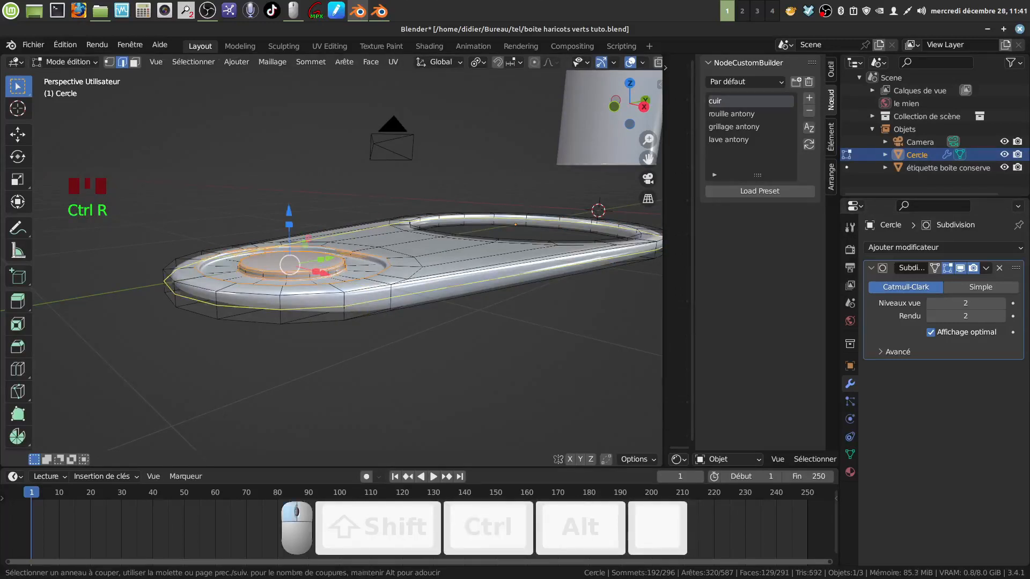
{"action": "left_click_drag", "start_coordinate": [344, 309], "coordinate": [344, 314]}
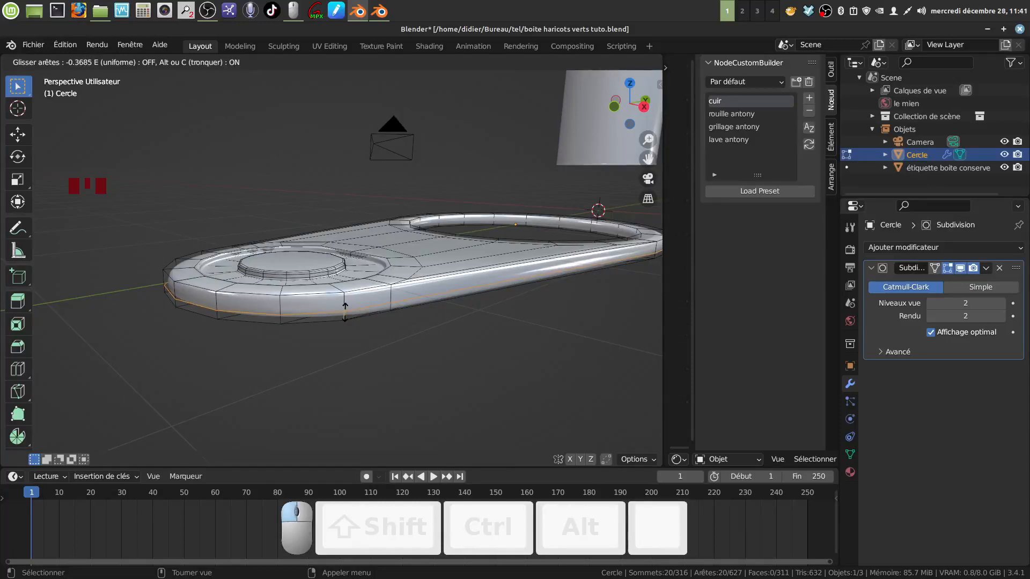
{"action": "left_click_drag", "start_coordinate": [345, 311], "coordinate": [345, 313]}
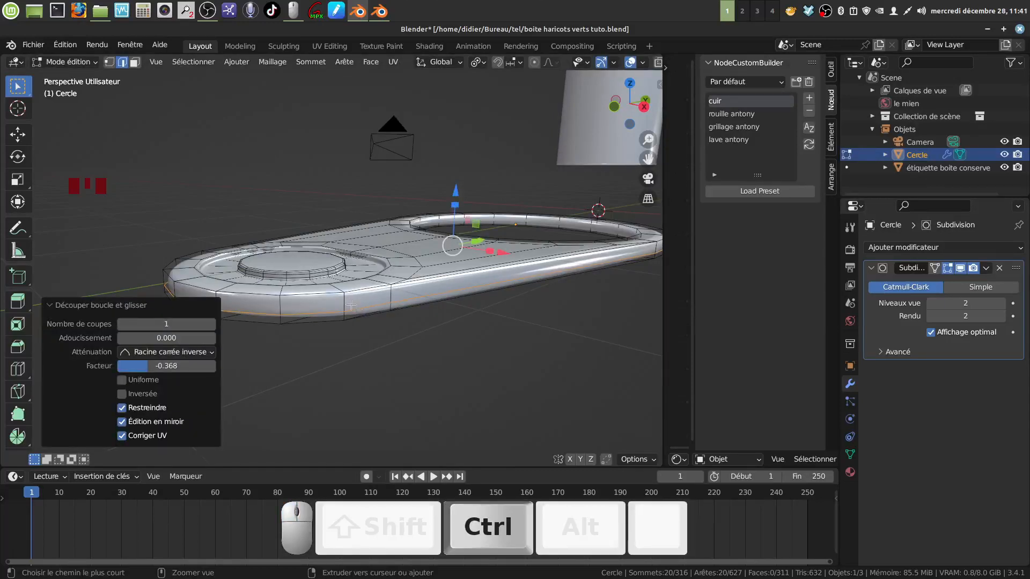
{"action": "key", "text": "ctrl+r"}
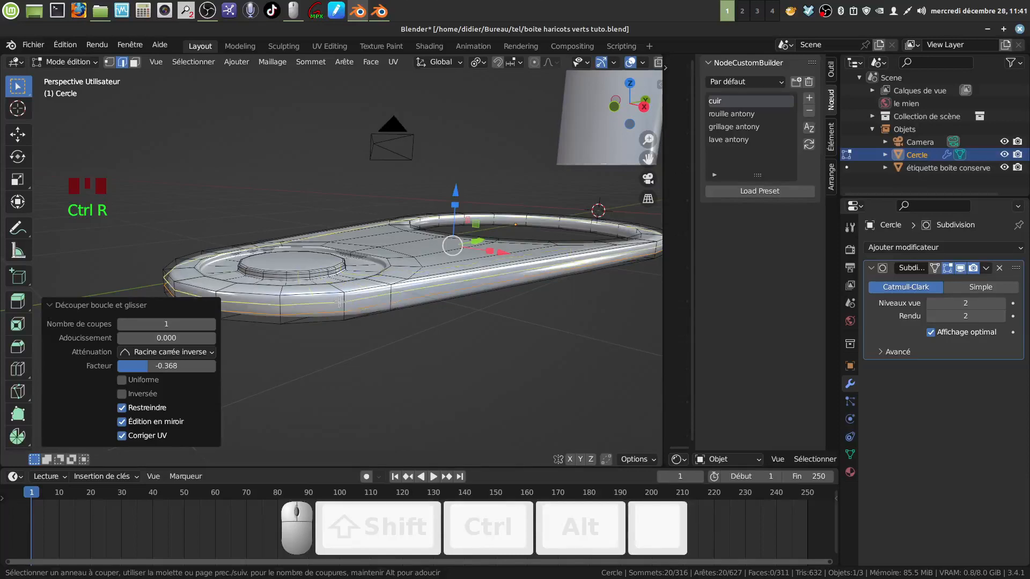
{"action": "left_click", "coordinate": [339, 302]}
{"action": "left_click_drag", "start_coordinate": [340, 301], "coordinate": [338, 303]}
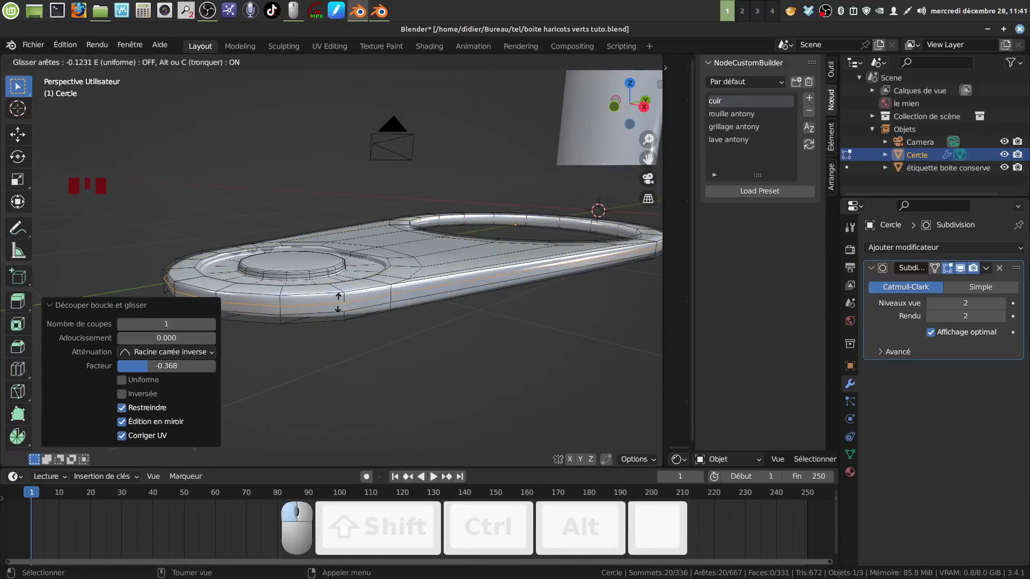
{"action": "left_click", "coordinate": [339, 302]}
{"action": "key", "text": "Tab"}
Inspect the smoothed pull tab from several angles and apply its Subdivision modifier
{"action": "middle_click_drag", "start_coordinate": [427, 298], "coordinate": [401, 364]}
{"action": "scroll", "coordinate": [415, 368], "scroll_direction": "up", "scroll_amount": 3}
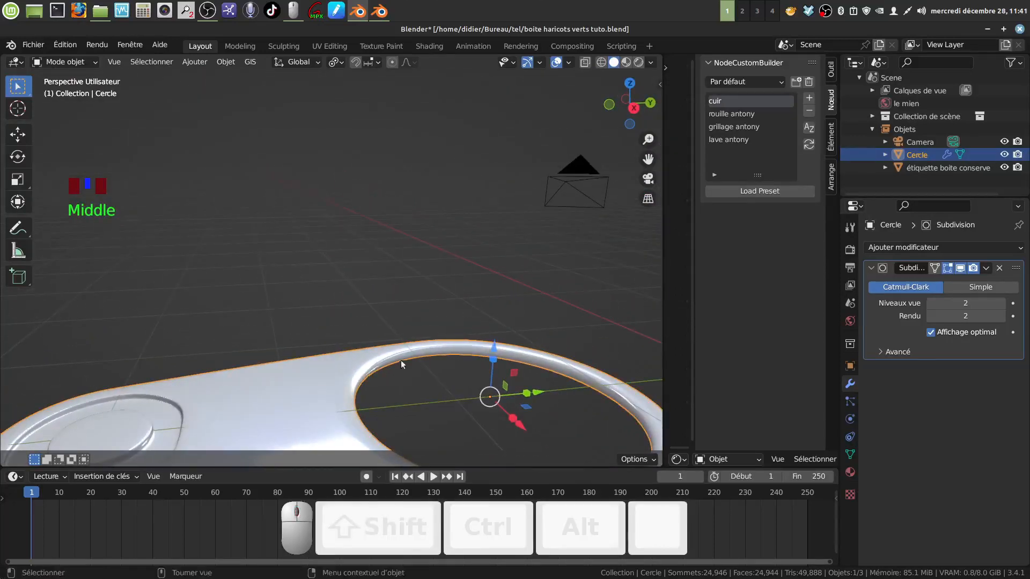
{"action": "scroll", "coordinate": [523, 364], "scroll_direction": "down", "scroll_amount": 3}
{"action": "middle_click_drag", "start_coordinate": [523, 364], "coordinate": [546, 357]}
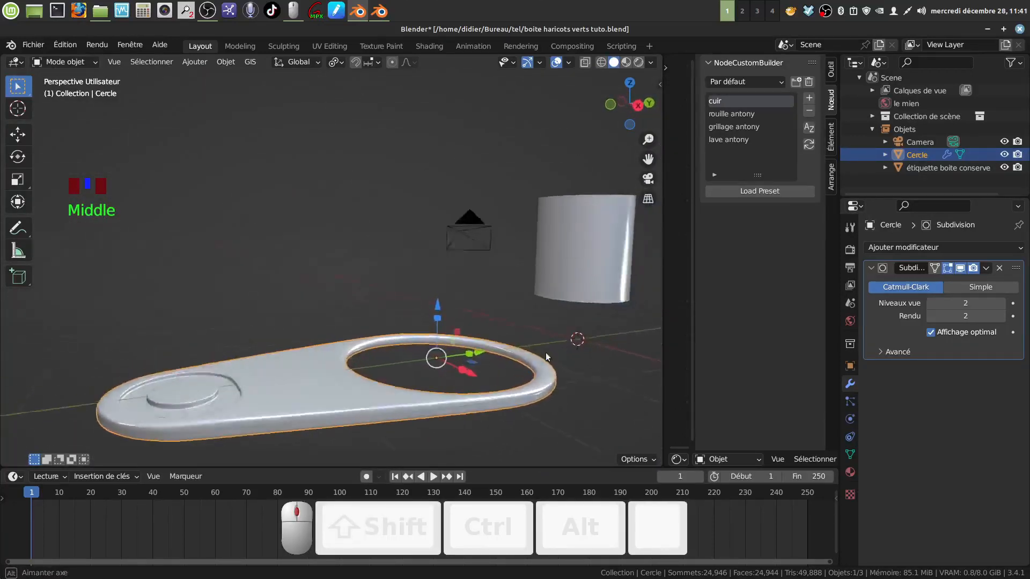
{"action": "scroll", "coordinate": [546, 352], "scroll_direction": "down", "scroll_amount": 2}
{"action": "middle_click_drag", "start_coordinate": [524, 394], "coordinate": [423, 356], "text": "shift"}
{"action": "scroll", "coordinate": [439, 340], "scroll_direction": "down", "scroll_amount": 2}
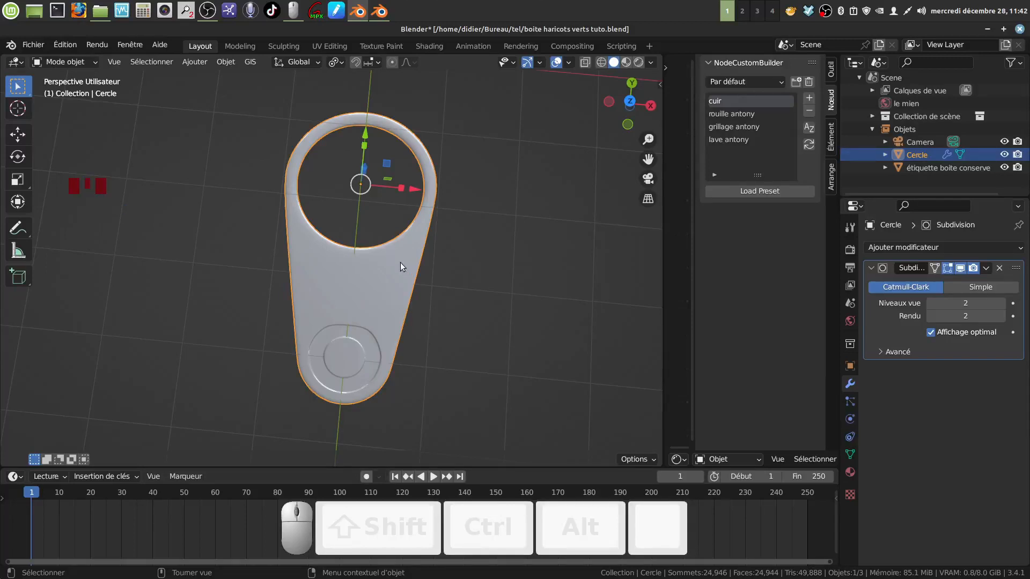
{"action": "left_click", "coordinate": [985, 271]}
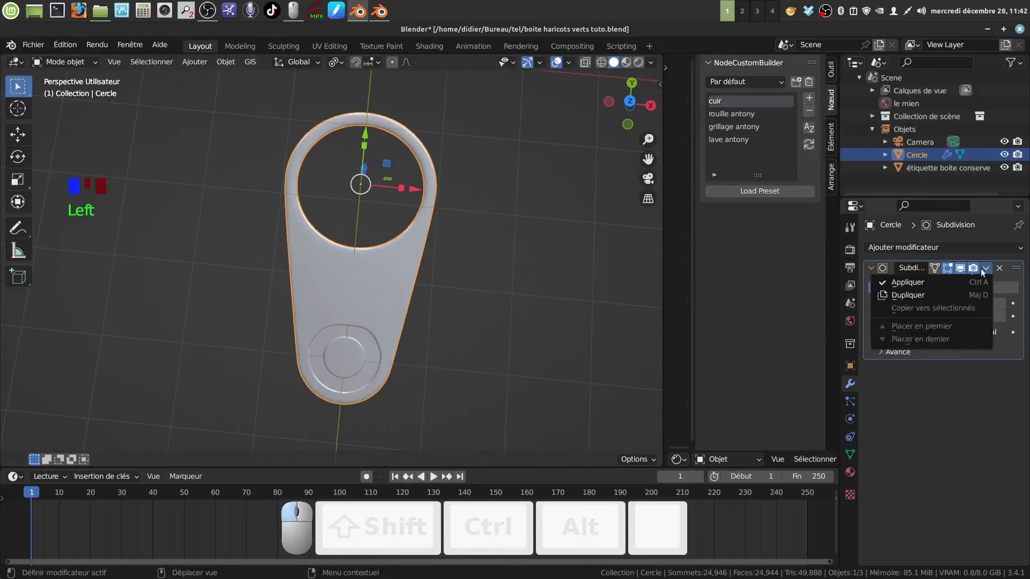
{"action": "left_click", "coordinate": [919, 285]}
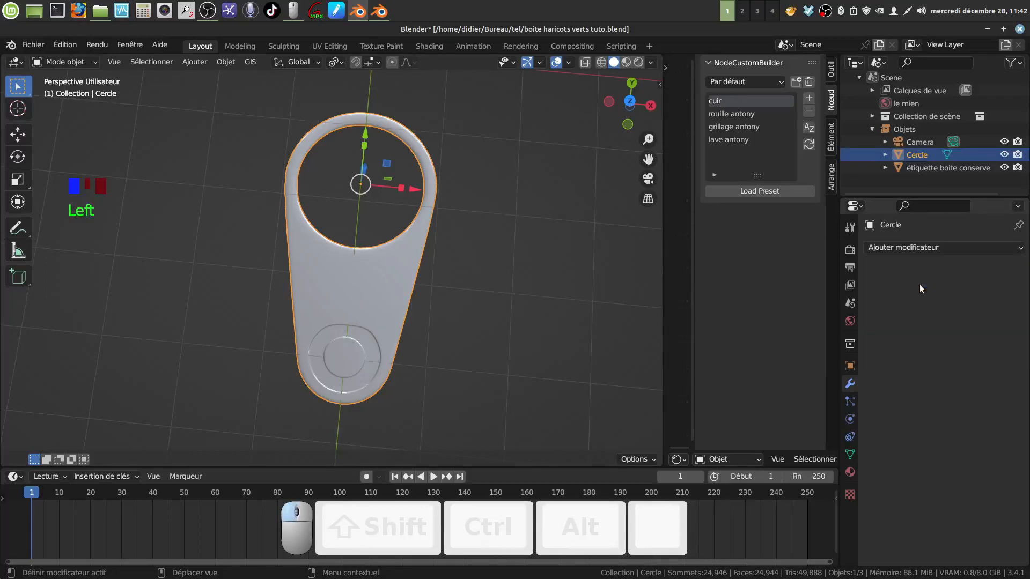
Assign the existing material Matériau.001 to the pull tab
{"action": "left_click", "coordinate": [850, 472]}
{"action": "left_click", "coordinate": [873, 302]}
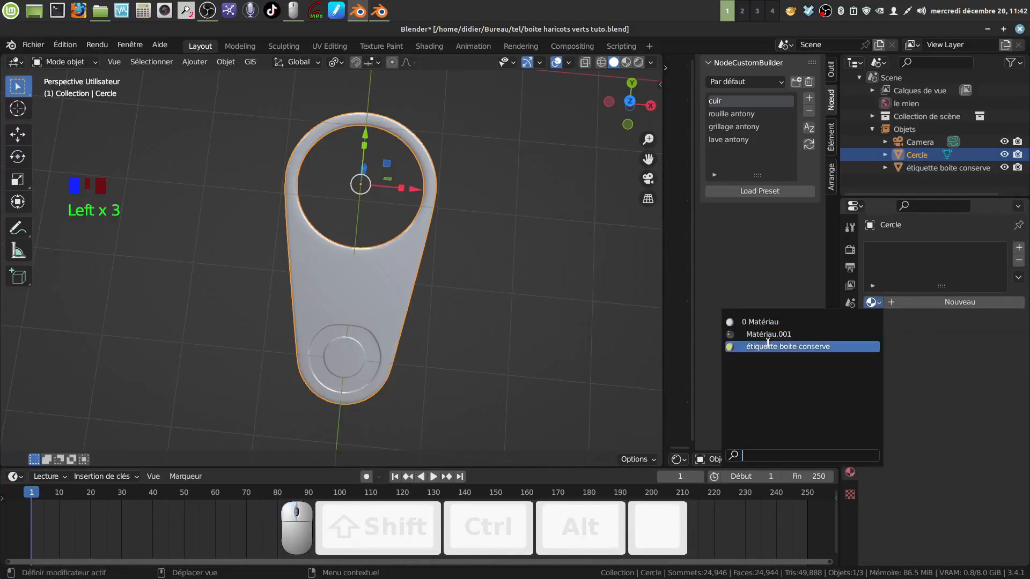
{"action": "left_click", "coordinate": [800, 334]}
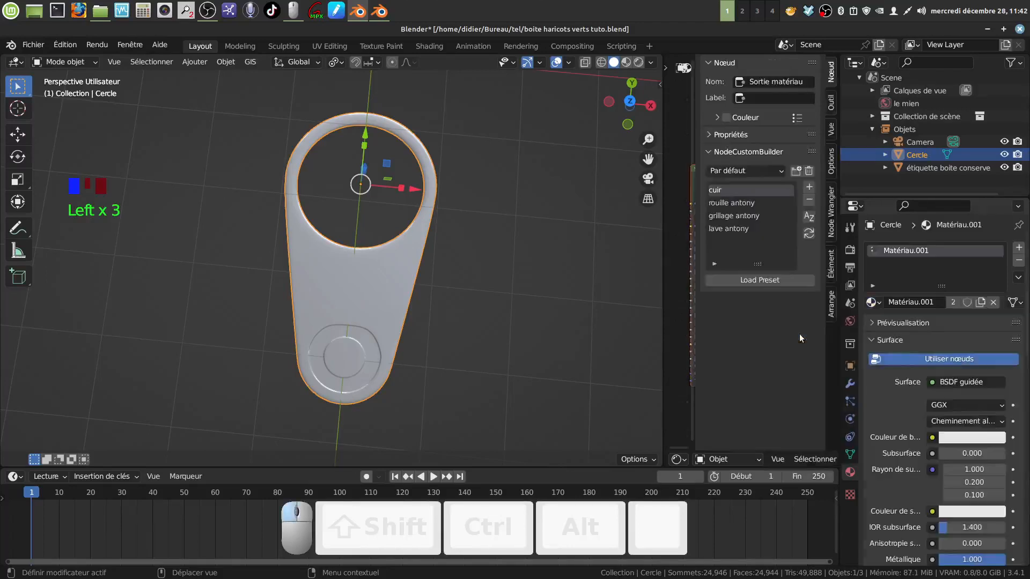
Raise the pull tab about 1.76 m along Z to above the can's lid and check its height from the front
{"action": "mouse_move", "coordinate": [331, 289]}
{"action": "middle_mouse_down"}
{"action": "mouse_move", "coordinate": [358, 261]}
{"action": "mouse_move", "coordinate": [345, 283]}
{"action": "middle_mouse_up"}
{"action": "middle_click_drag", "start_coordinate": [345, 219], "coordinate": [276, 102]}
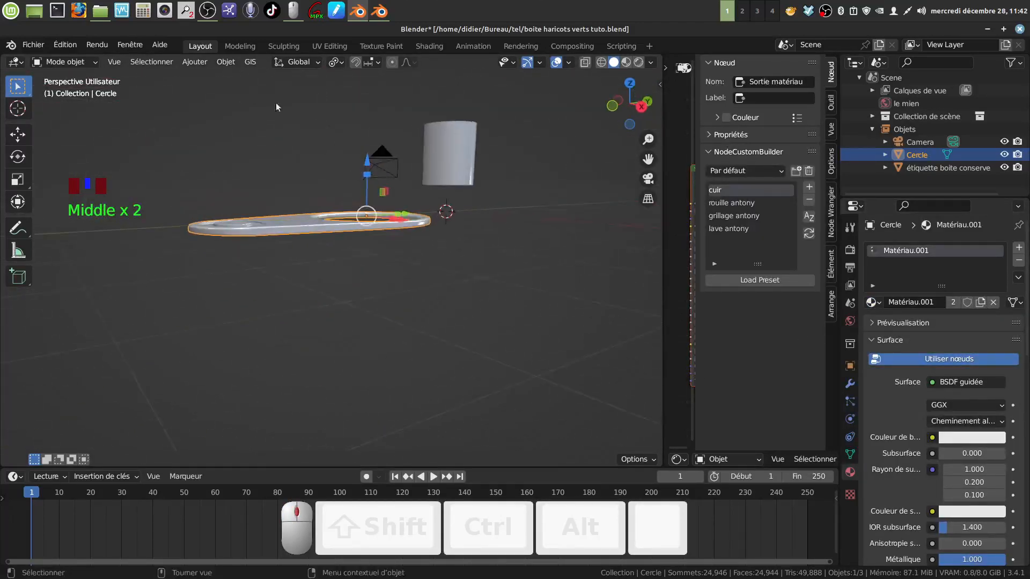
{"action": "left_click_drag", "start_coordinate": [368, 149], "coordinate": [368, 31]}
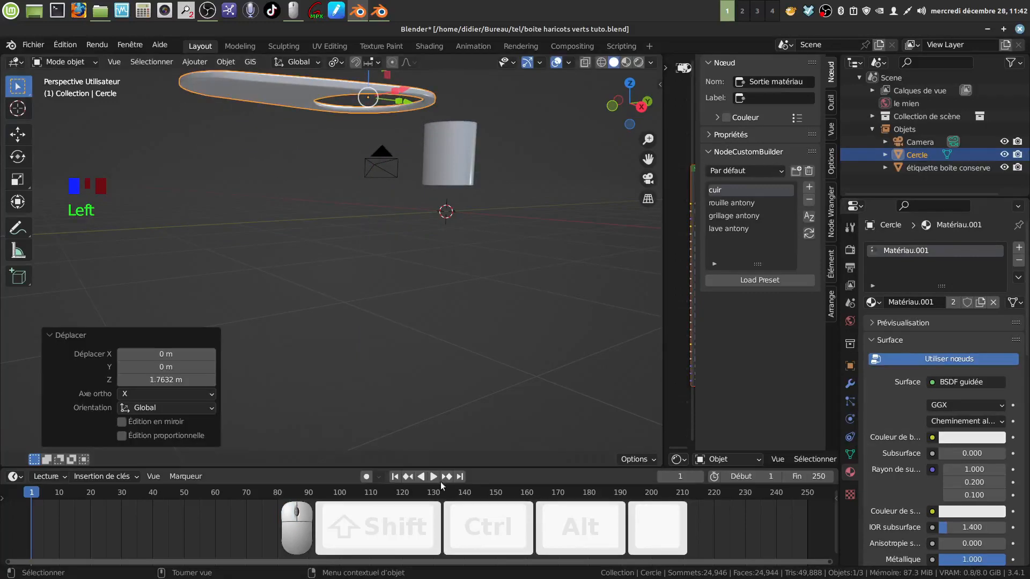
{"action": "key", "text": "KP_1"}
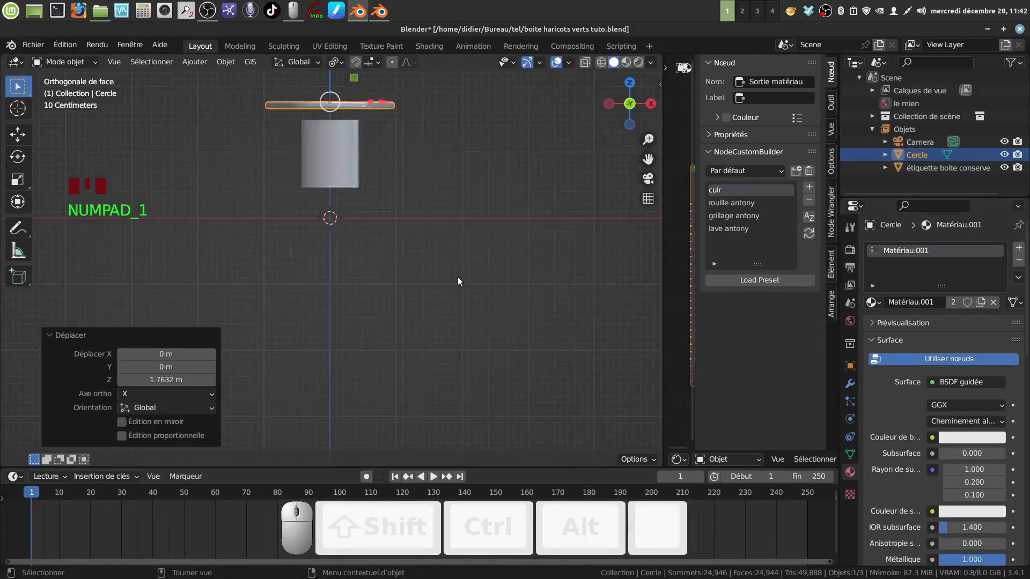
In top view, scale the pull tab to about 0.311 and move it about 1.49 m along Y onto the can
{"action": "key", "text": "KP_7"}
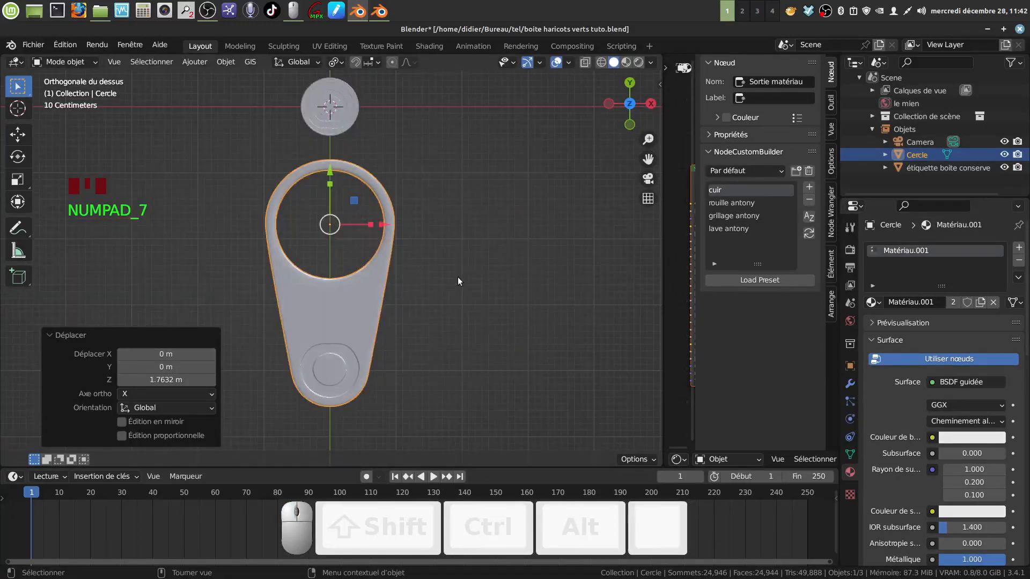
{"action": "key", "text": "s"}
{"action": "left_click", "coordinate": [398, 235]}
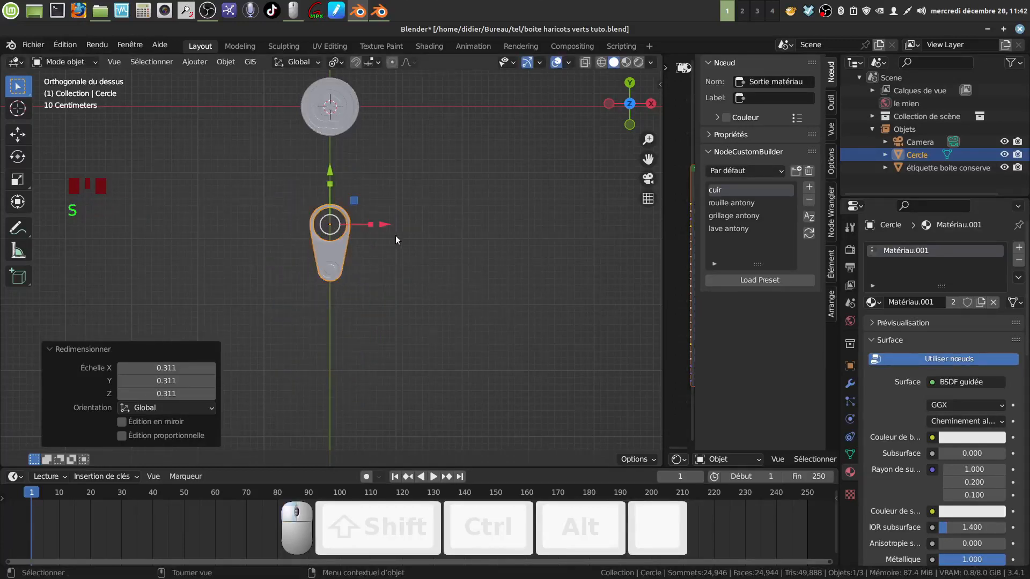
{"action": "middle_click_drag", "start_coordinate": [398, 235], "coordinate": [439, 312], "text": "shift"}
{"action": "scroll", "coordinate": [385, 295], "scroll_direction": "up", "scroll_amount": 3}
{"action": "left_click_drag", "start_coordinate": [398, 277], "coordinate": [398, 105]}
{"action": "scroll", "coordinate": [494, 300], "scroll_direction": "up", "scroll_amount": 3}
{"action": "middle_click_drag", "start_coordinate": [443, 291], "coordinate": [356, 435], "text": "shift"}
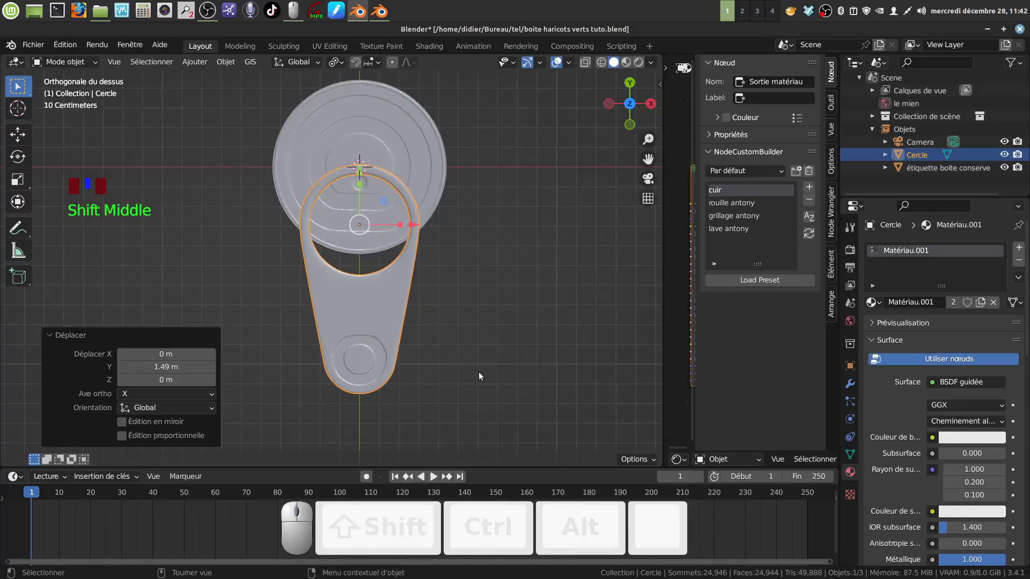
Scale the pull tab down to about 0.382 and move it about 0.195 m along Y over the lid
{"action": "key", "text": "s"}
{"action": "left_click", "coordinate": [393, 292]}
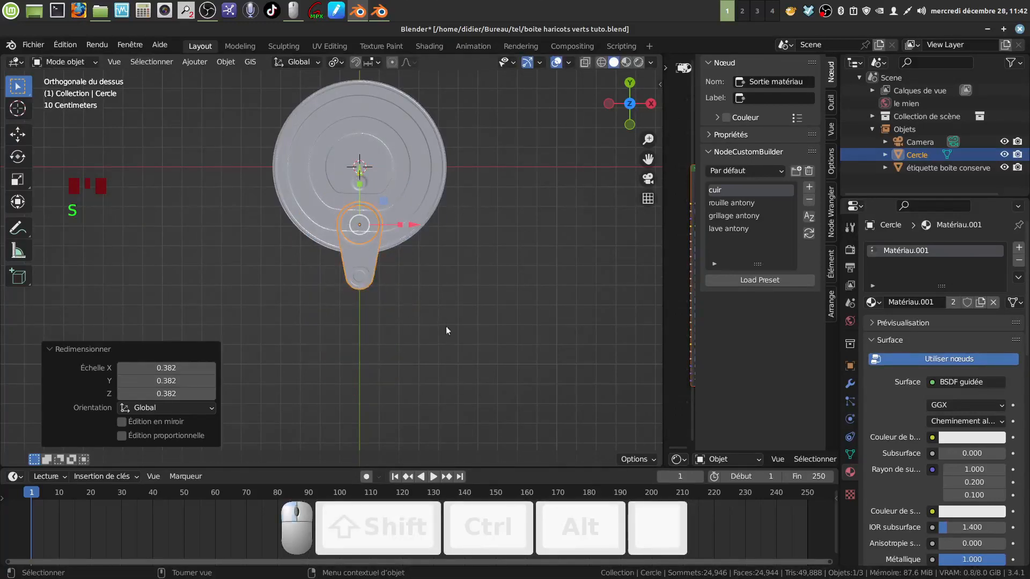
{"action": "scroll", "coordinate": [431, 217], "scroll_direction": "up", "scroll_amount": 3}
{"action": "middle_click_drag", "start_coordinate": [431, 217], "coordinate": [414, 236], "text": "shift"}
{"action": "left_click_drag", "start_coordinate": [372, 250], "coordinate": [371, 170]}
Scale the pull tab to fit inside the lid's rim and shift it about -0.066 m along Y
{"action": "key", "text": "s"}
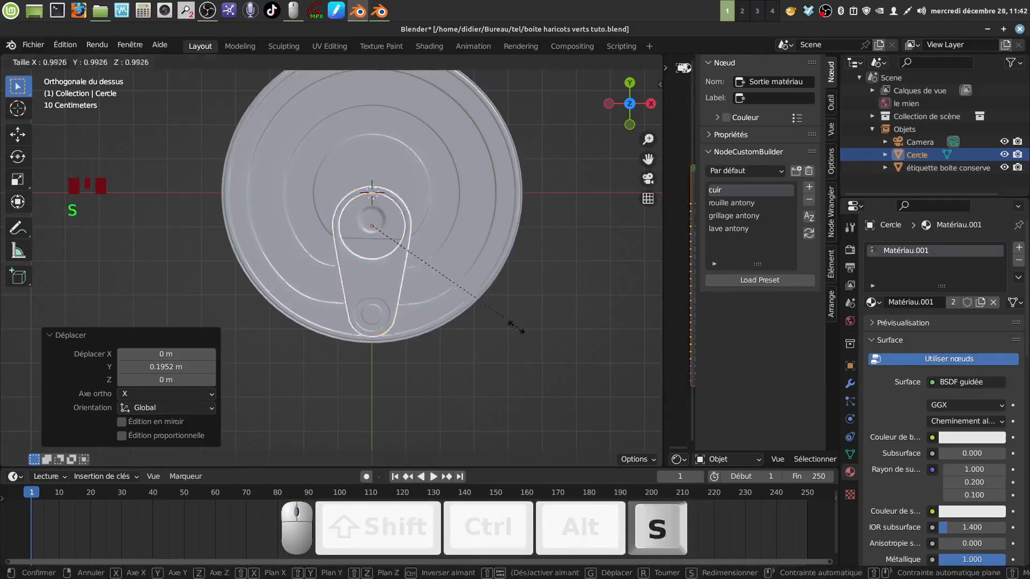
{"action": "left_click", "coordinate": [456, 284]}
{"action": "left_click_drag", "start_coordinate": [371, 170], "coordinate": [372, 192]}
{"action": "scroll", "coordinate": [494, 301], "scroll_direction": "up", "scroll_amount": 2}
{"action": "middle_click_drag", "start_coordinate": [488, 259], "coordinate": [474, 253], "text": "shift"}
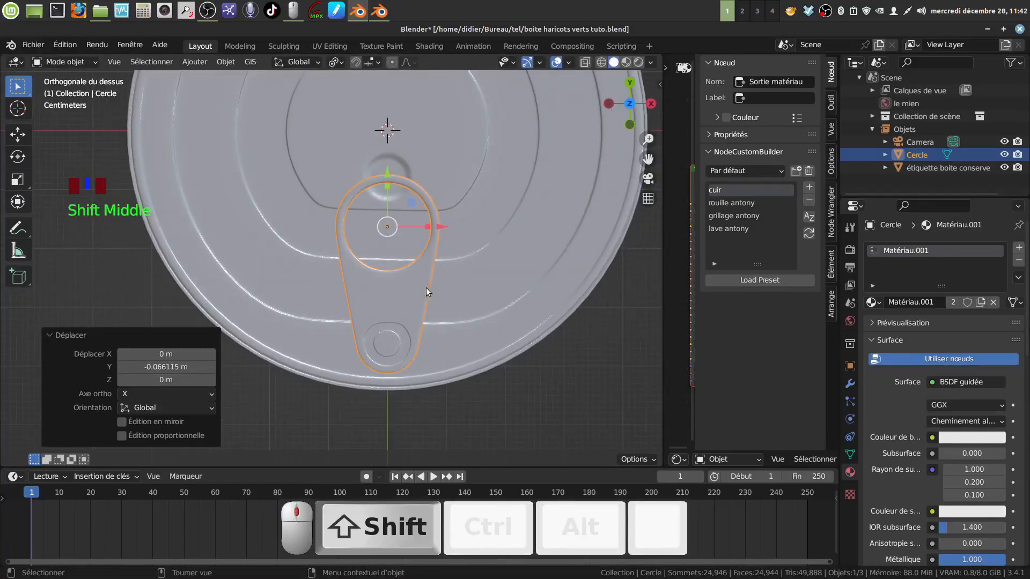
{"action": "scroll", "coordinate": [432, 291], "scroll_direction": "down", "scroll_amount": 1}
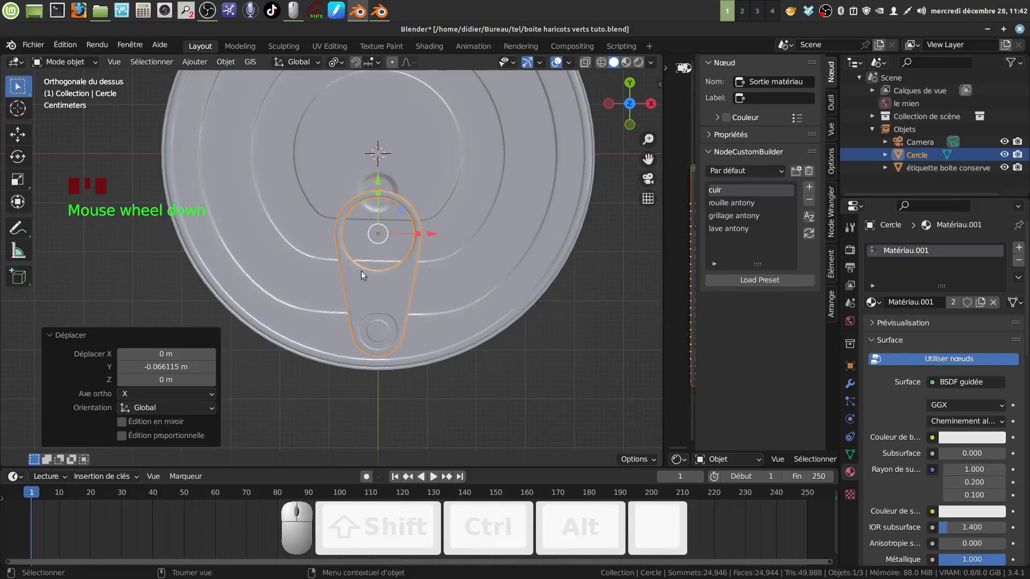
Lower the pull tab along Z onto the lid with moves of about -0.214 m, -0.050 m and -0.015 m
{"action": "middle_click_drag", "start_coordinate": [448, 314], "coordinate": [445, 138]}
{"action": "left_click_drag", "start_coordinate": [472, 96], "coordinate": [500, 261]}
{"action": "middle_click_drag", "start_coordinate": [501, 260], "coordinate": [546, 196]}
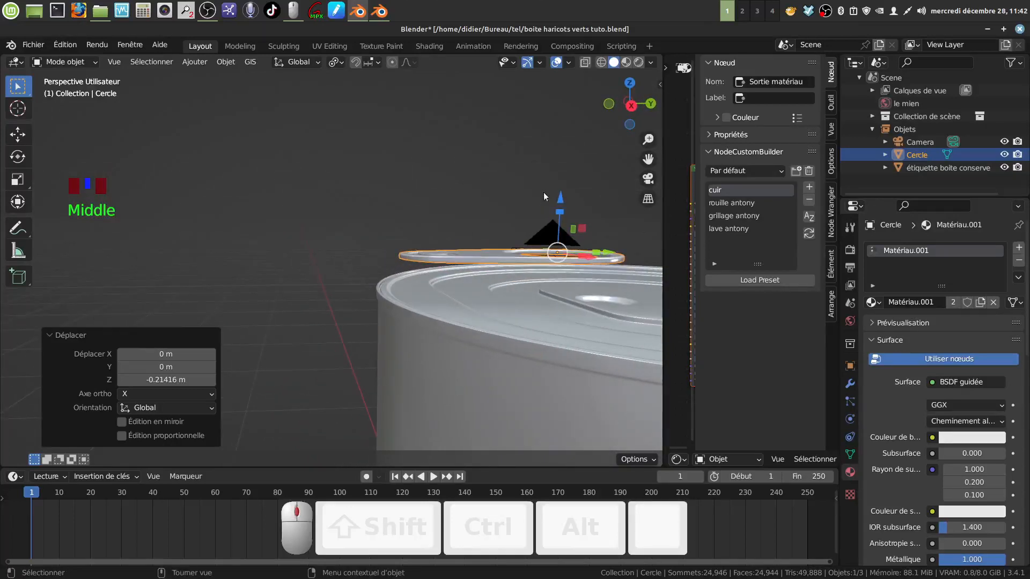
{"action": "left_click_drag", "start_coordinate": [560, 198], "coordinate": [553, 234]}
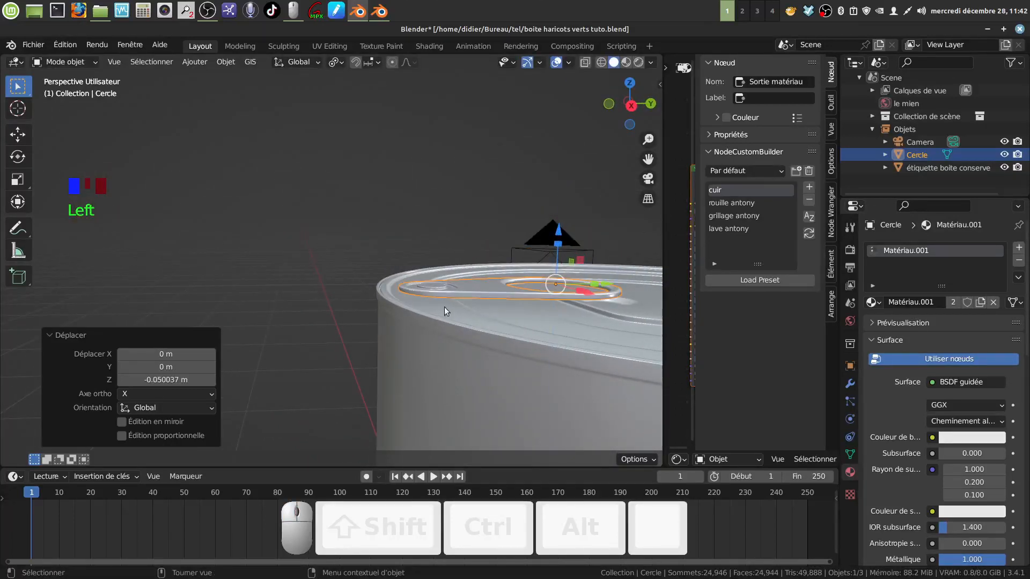
{"action": "middle_click_drag", "start_coordinate": [478, 312], "coordinate": [421, 256], "text": "shift"}
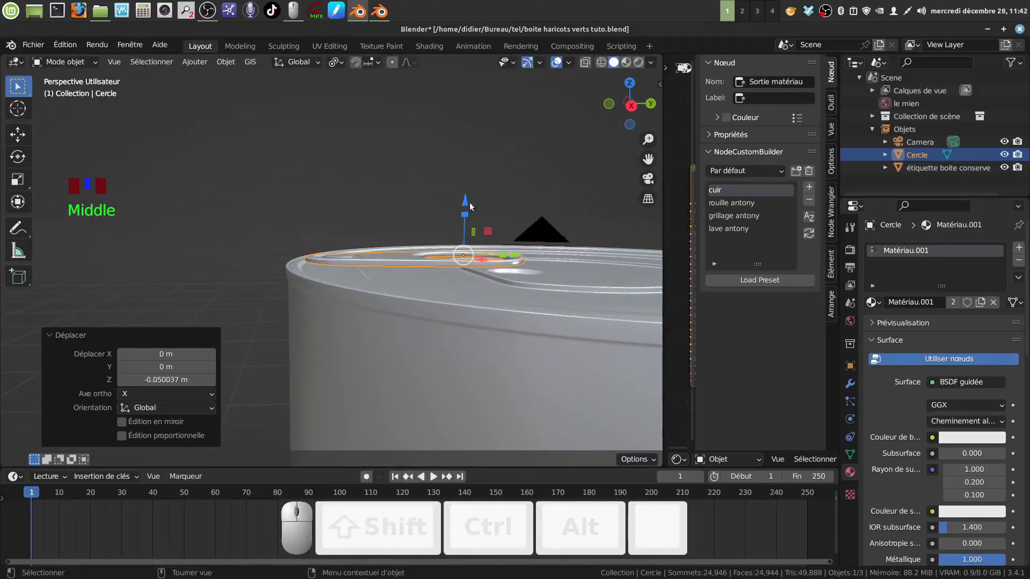
{"action": "left_click_drag", "start_coordinate": [469, 205], "coordinate": [461, 213]}
{"action": "middle_click_drag", "start_coordinate": [378, 196], "coordinate": [410, 271]}
{"action": "scroll", "coordinate": [443, 301], "scroll_direction": "down", "scroll_amount": 4}
{"action": "scroll", "coordinate": [432, 317], "scroll_direction": "up", "scroll_amount": 3}
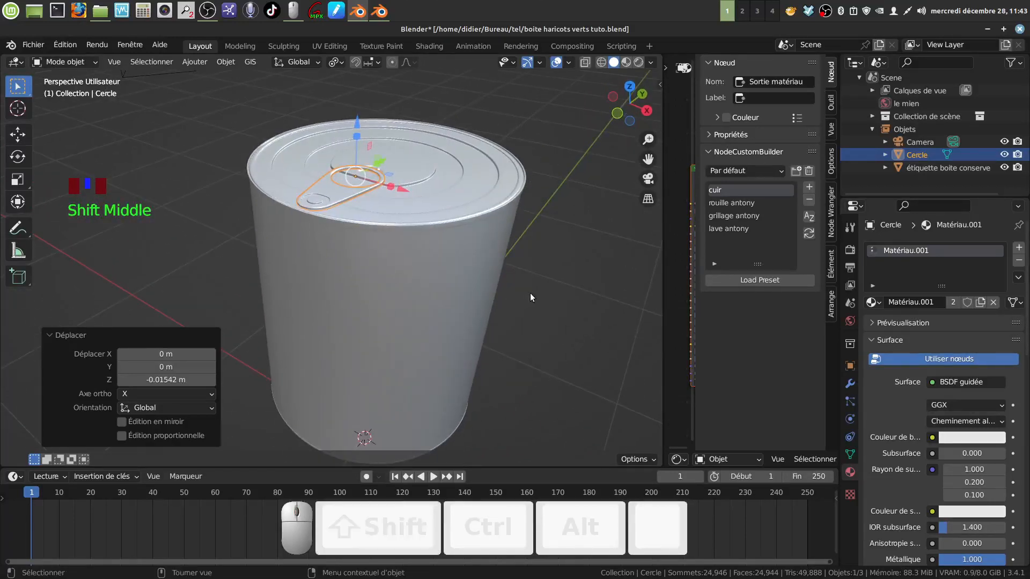
Preview the can with its pull tab in rendered shading and select the labelled can body
{"action": "left_click", "coordinate": [502, 275]}
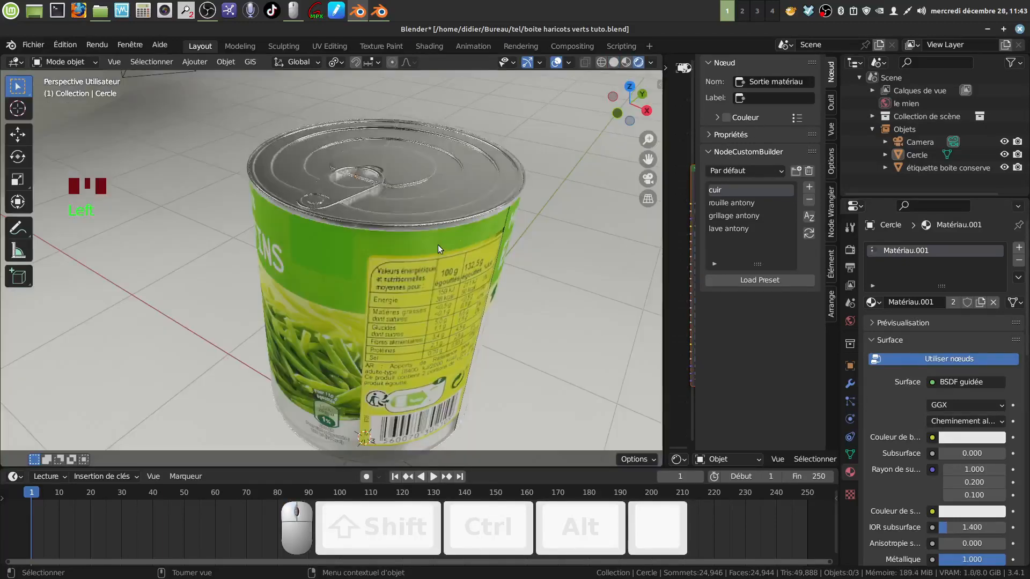
{"action": "mouse_move", "coordinate": [438, 245]}
{"action": "middle_mouse_down"}
{"action": "mouse_move", "coordinate": [436, 262]}
{"action": "mouse_move", "coordinate": [539, 278]}
{"action": "mouse_move", "coordinate": [543, 289]}
{"action": "mouse_move", "coordinate": [430, 235]}
{"action": "mouse_move", "coordinate": [453, 243]}
{"action": "middle_mouse_up"}
{"action": "left_click", "coordinate": [433, 221]}
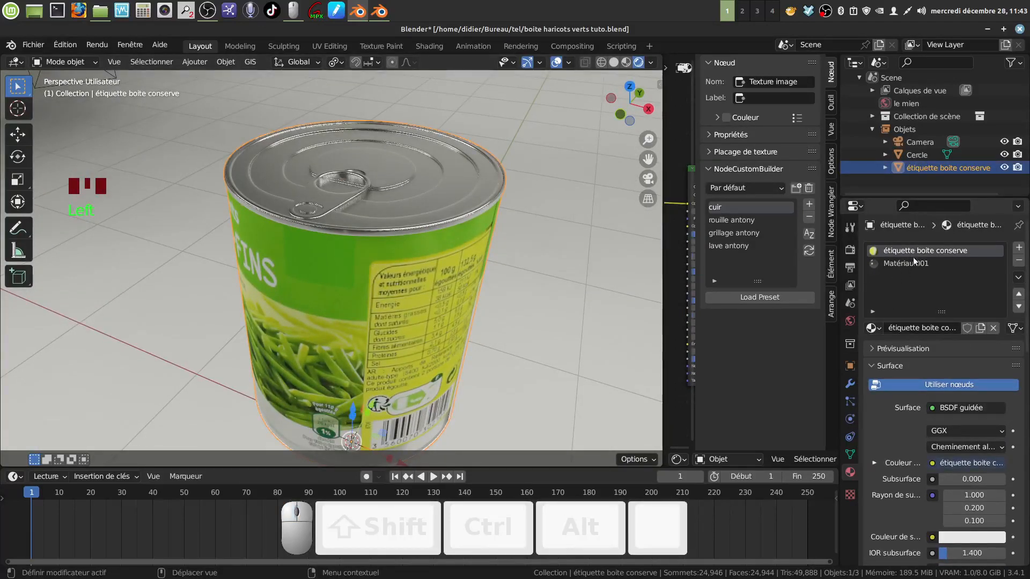
Apply the Subdivision modifier on the labelled can body
{"action": "left_click", "coordinate": [851, 383]}
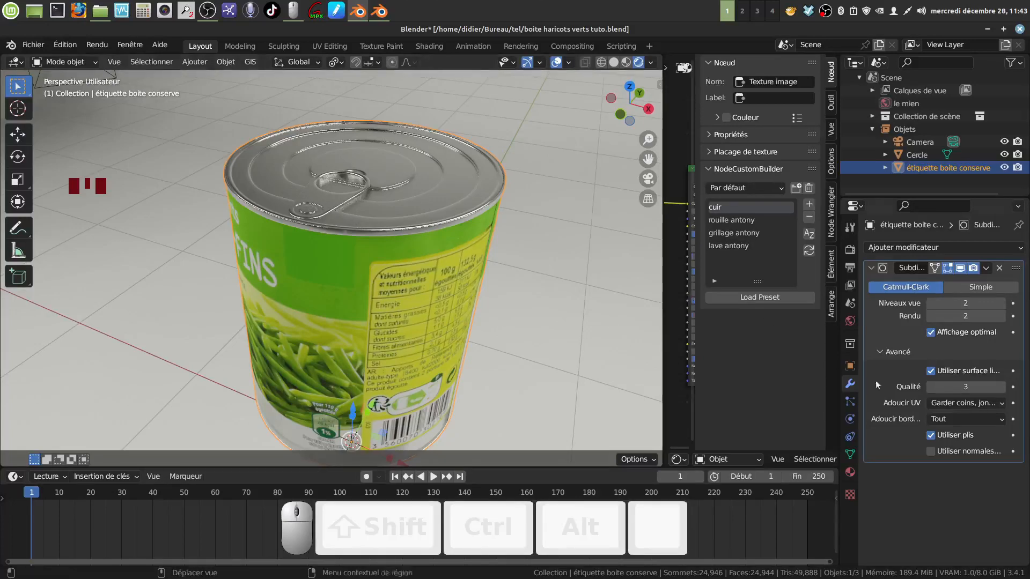
{"action": "left_click", "coordinate": [987, 269]}
{"action": "left_click", "coordinate": [944, 281]}
Select the pull tab together with the labelled can and join them into one object
{"action": "middle_click_drag", "start_coordinate": [489, 300], "coordinate": [382, 312]}
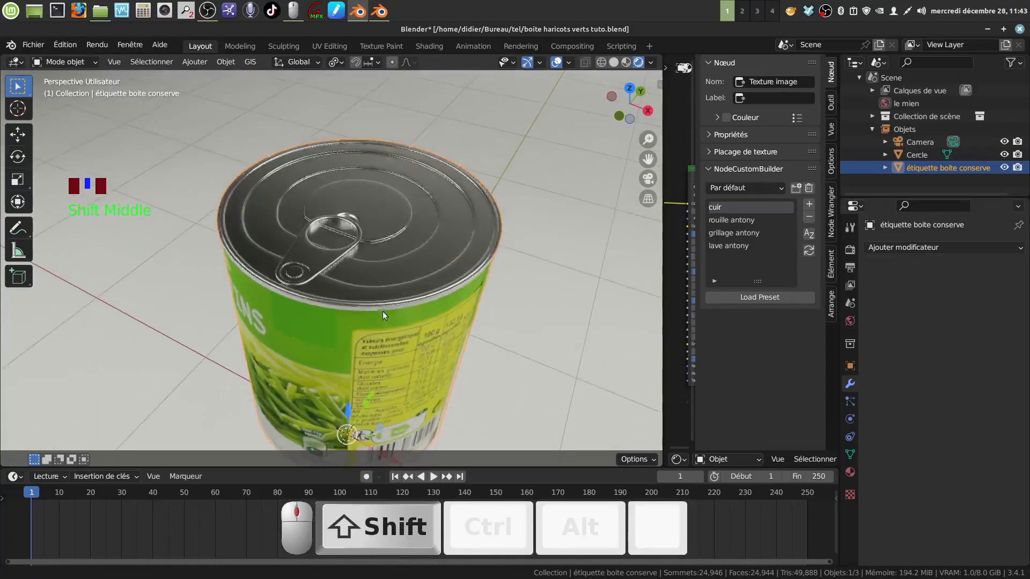
{"action": "left_click", "coordinate": [322, 262]}
{"action": "left_click", "coordinate": [379, 280], "text": "shift"}
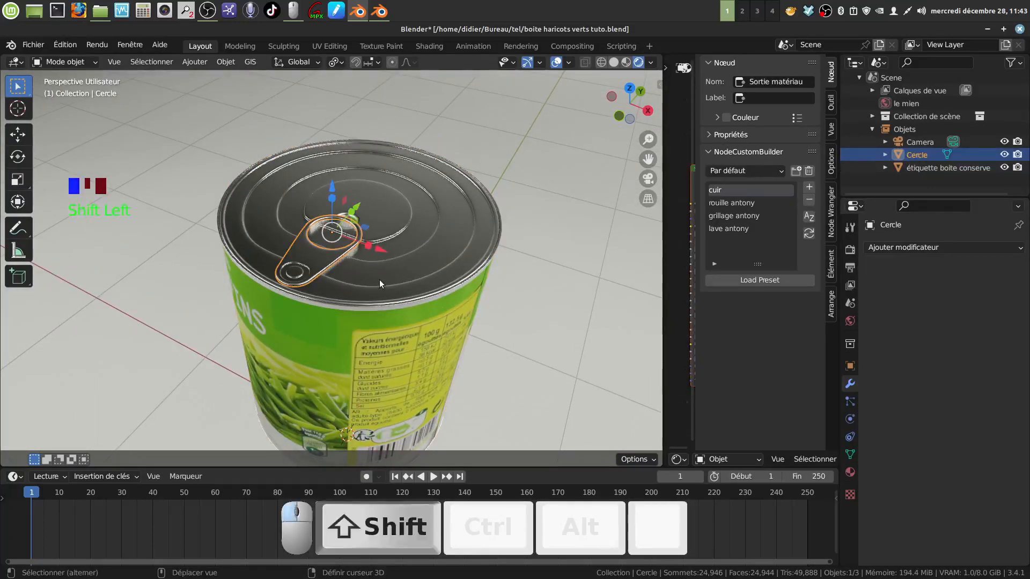
{"action": "right_click", "coordinate": [533, 313]}
{"action": "left_click", "coordinate": [498, 349]}
Rename the joined can object to "boite de haricots"
{"action": "middle_click_drag", "start_coordinate": [499, 350], "coordinate": [456, 279]}
{"action": "scroll", "coordinate": [477, 316], "scroll_direction": "down", "scroll_amount": 4}
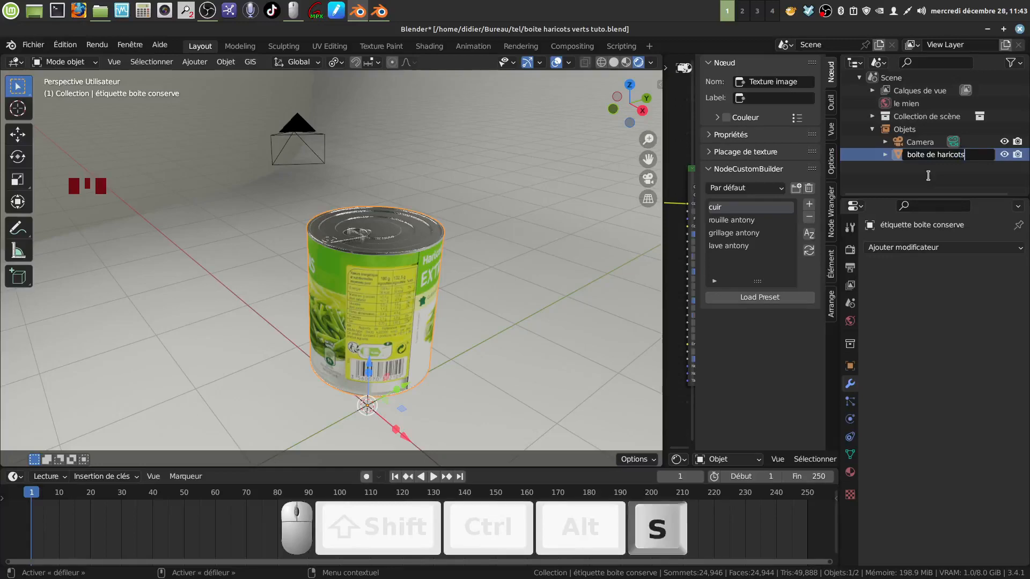
{"action": "key", "text": "Return"}
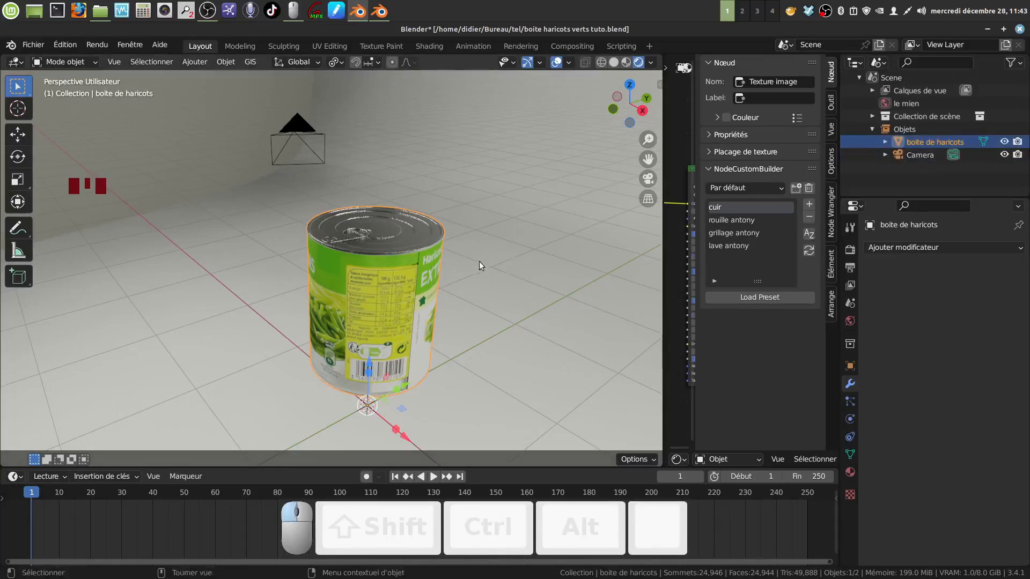
Examine up close and from a low angle how the pull tab sits on the can's lid
{"action": "middle_click_drag", "start_coordinate": [478, 261], "coordinate": [570, 267]}
{"action": "scroll", "coordinate": [444, 318], "scroll_direction": "up", "scroll_amount": 2}
{"action": "scroll", "coordinate": [501, 310], "scroll_direction": "down", "scroll_amount": 2}
{"action": "middle_click_drag", "start_coordinate": [501, 310], "coordinate": [519, 333], "text": "shift"}
{"action": "scroll", "coordinate": [388, 314], "scroll_direction": "up", "scroll_amount": 3}
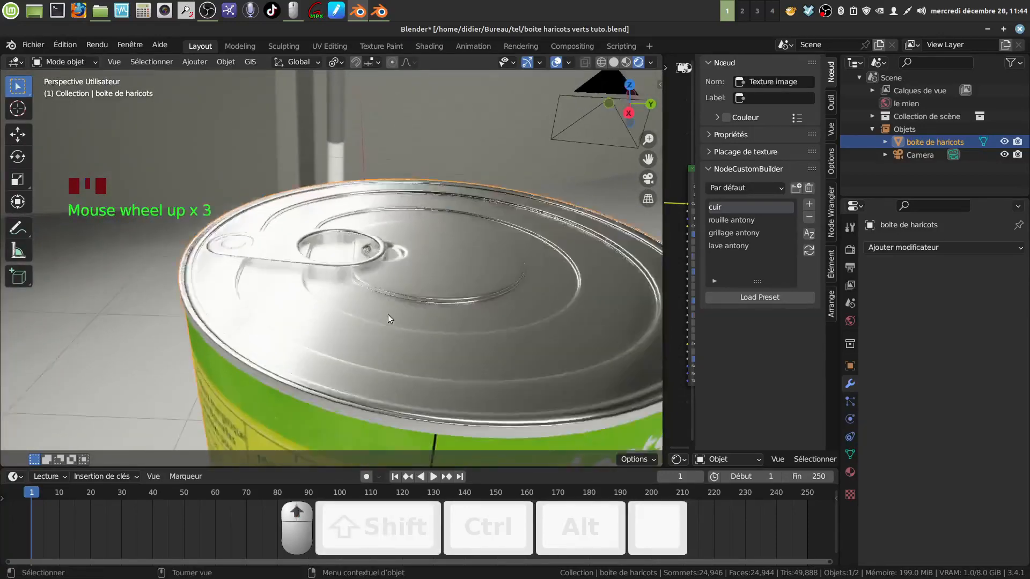
{"action": "middle_click_drag", "start_coordinate": [388, 315], "coordinate": [375, 380]}
{"action": "left_click", "coordinate": [359, 358]}
{"action": "key", "text": "Tab"}
{"action": "scroll", "coordinate": [374, 394], "scroll_direction": "down", "scroll_amount": 1}
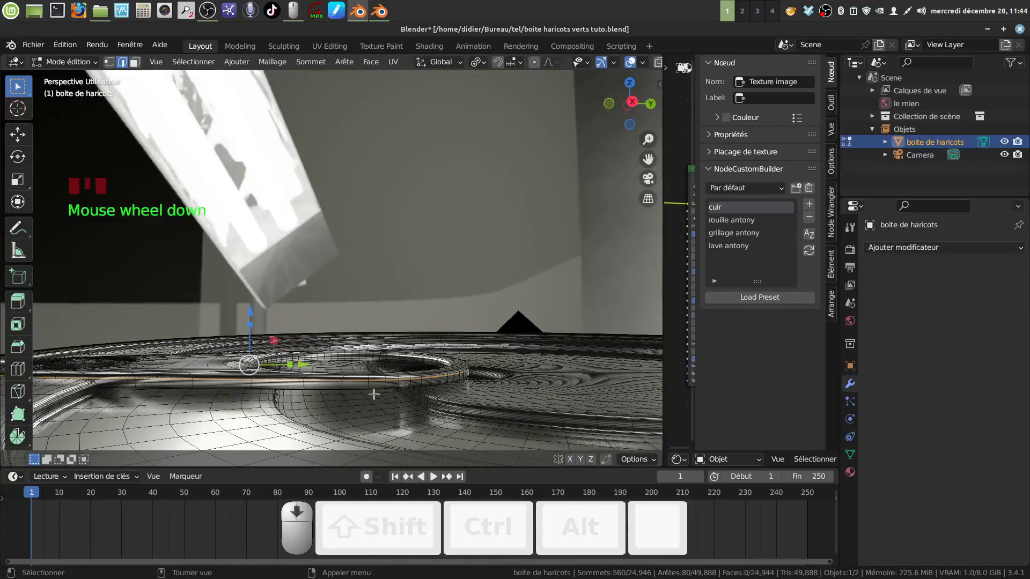
{"action": "key", "text": "Tab"}
{"action": "scroll", "coordinate": [375, 396], "scroll_direction": "down", "scroll_amount": 3}
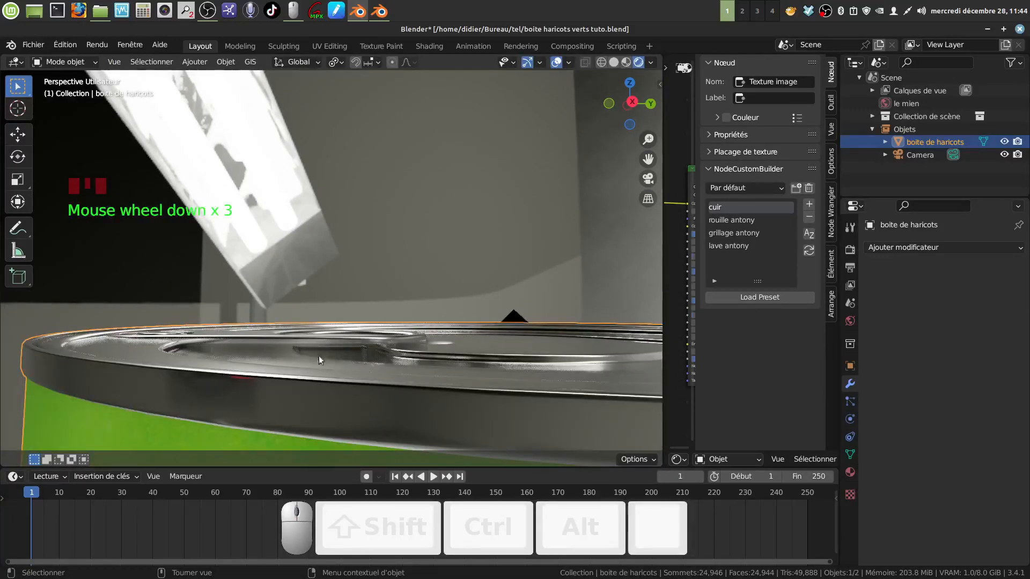
{"action": "key", "text": "Tab"}
{"action": "key", "text": "Tab"}
{"action": "middle_click_drag", "start_coordinate": [275, 352], "coordinate": [395, 386], "text": "shift"}
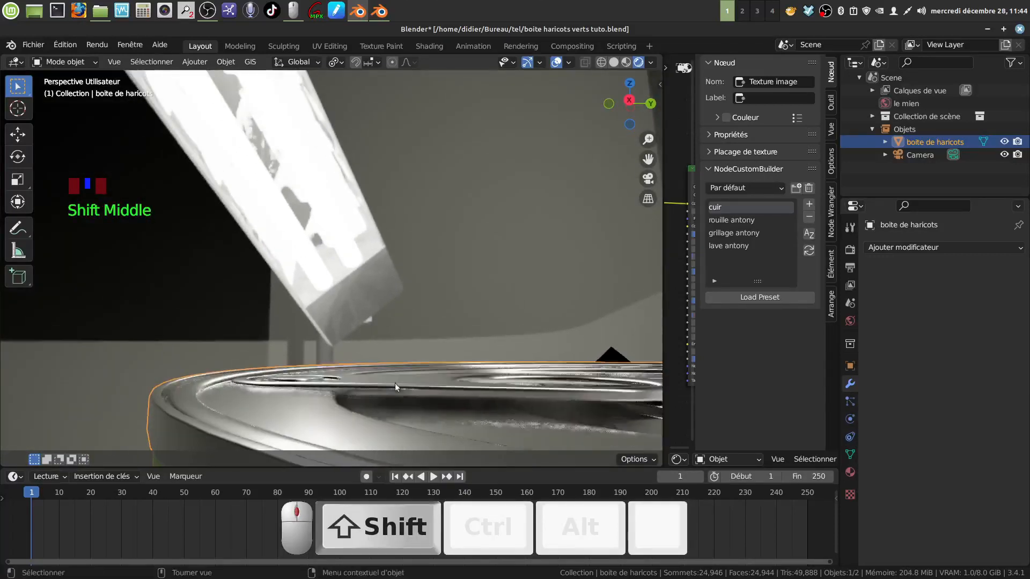
In solid shading, select the pull tab's whole linked mesh and raise it slightly along Z above the lid
{"action": "left_click", "coordinate": [614, 62]}
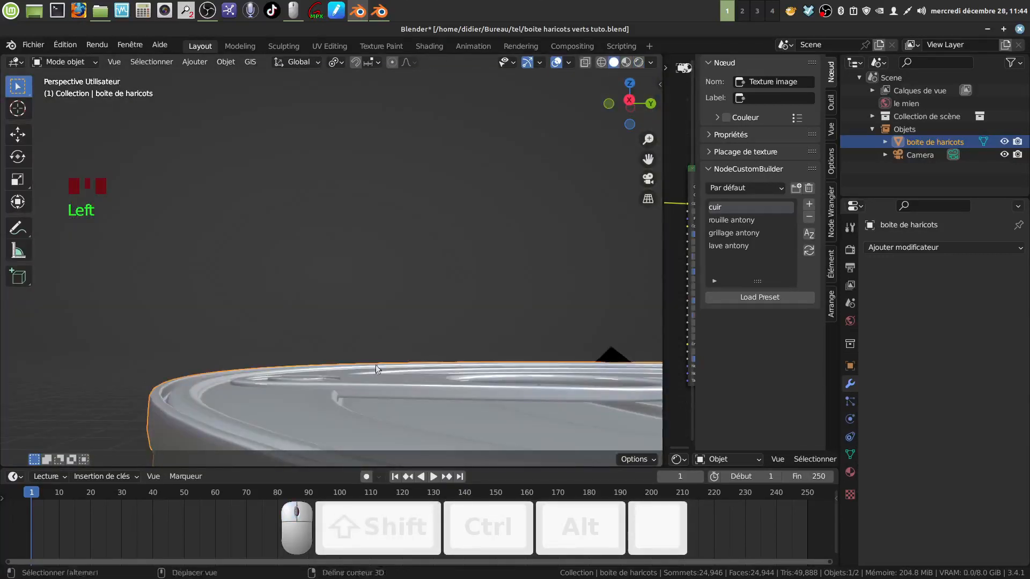
{"action": "mouse_move", "coordinate": [364, 354]}
{"action": "middle_mouse_down", "text": "shift"}
{"action": "mouse_move", "coordinate": [362, 340]}
{"action": "mouse_move", "coordinate": [369, 384]}
{"action": "middle_mouse_up", "text": "shift"}
{"action": "left_click", "coordinate": [369, 384]}
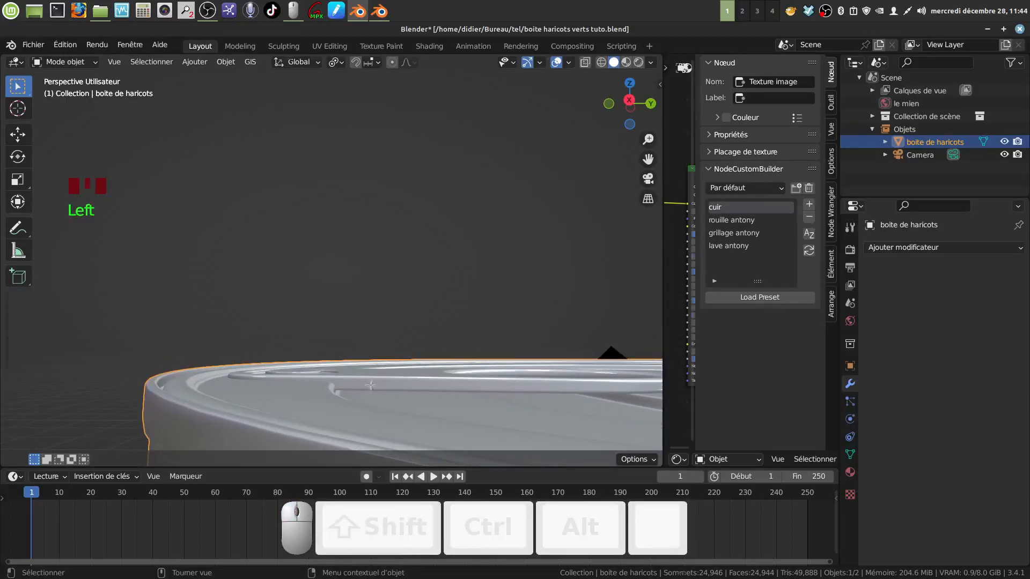
{"action": "key", "text": "Tab"}
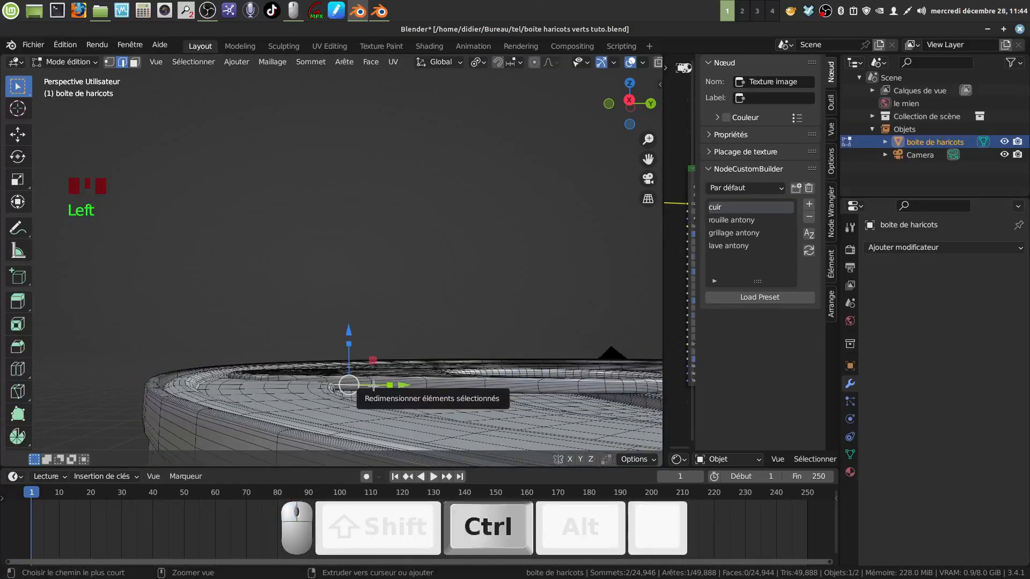
{"action": "key", "text": "ctrl+l"}
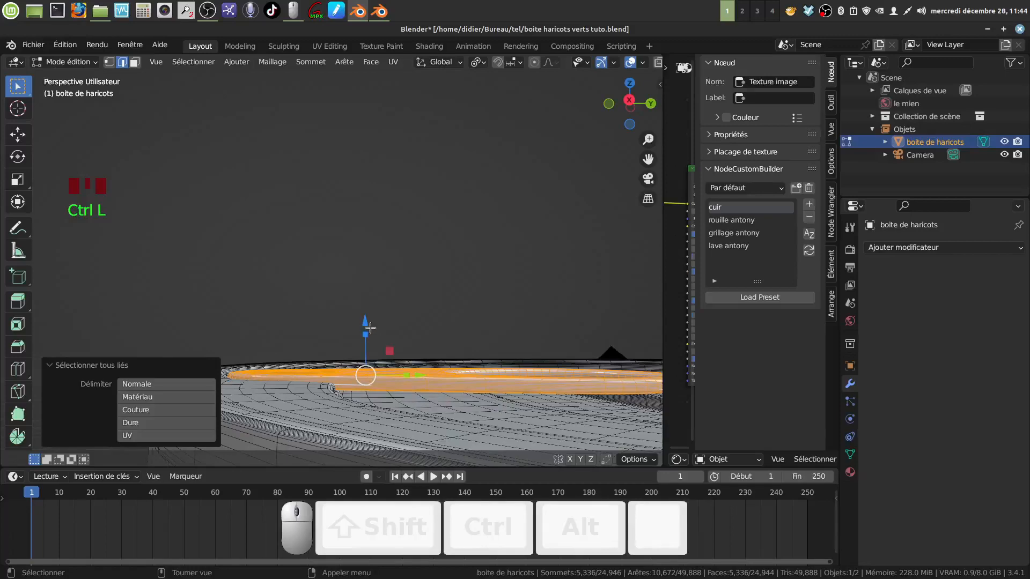
{"action": "left_click_drag", "start_coordinate": [367, 322], "coordinate": [372, 318]}
{"action": "mouse_move", "coordinate": [372, 318]}
{"action": "middle_mouse_down"}
{"action": "mouse_move", "coordinate": [381, 306]}
{"action": "mouse_move", "coordinate": [416, 359]}
{"action": "mouse_move", "coordinate": [431, 289]}
{"action": "middle_mouse_up"}
{"action": "scroll", "coordinate": [387, 321], "scroll_direction": "down", "scroll_amount": 2}
{"action": "key", "text": "Tab"}
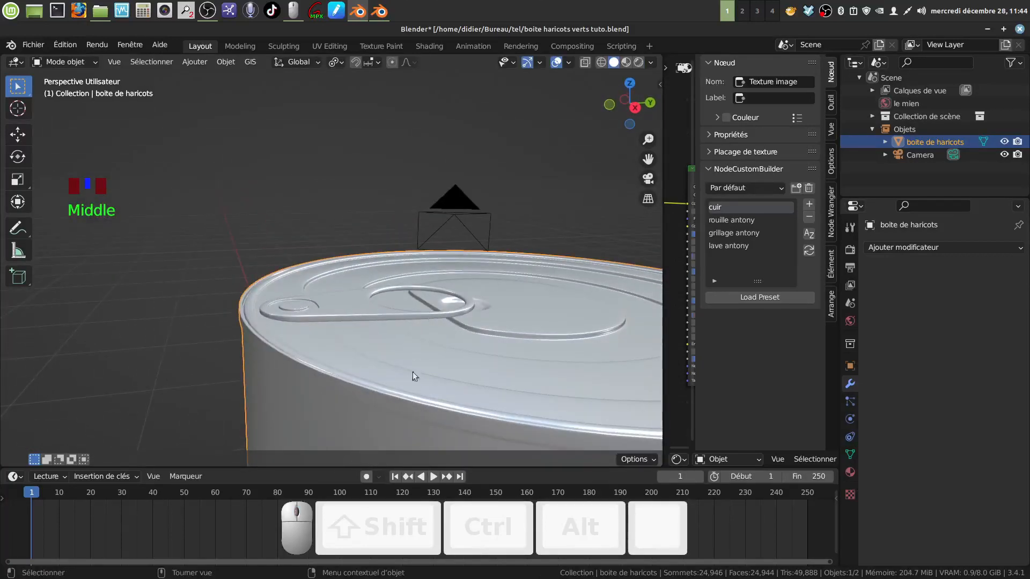
Check the raised pull tab on the lid and save the Blender file
{"action": "scroll", "coordinate": [413, 373], "scroll_direction": "up", "scroll_amount": 2}
{"action": "middle_click_drag", "start_coordinate": [301, 314], "coordinate": [326, 269]}
{"action": "scroll", "coordinate": [356, 327], "scroll_direction": "down", "scroll_amount": 2}
{"action": "middle_click_drag", "start_coordinate": [375, 301], "coordinate": [411, 327]}
{"action": "scroll", "coordinate": [397, 308], "scroll_direction": "down", "scroll_amount": 4}
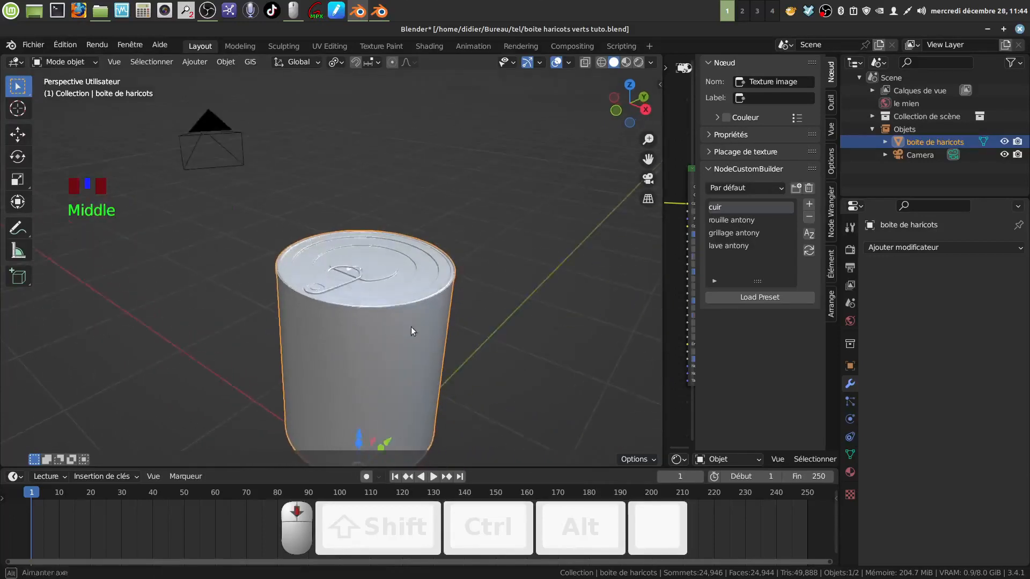
{"action": "left_click", "coordinate": [30, 45]}
{"action": "left_click", "coordinate": [66, 131]}
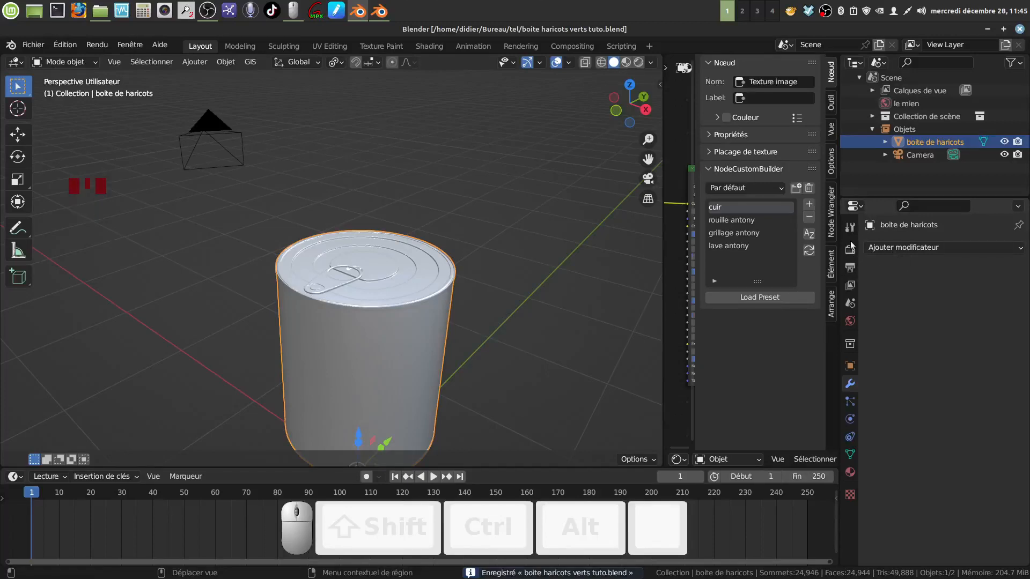
Switch the scene's render engine from Eevee to Cycles
{"action": "middle_click_drag", "start_coordinate": [506, 245], "coordinate": [472, 240]}
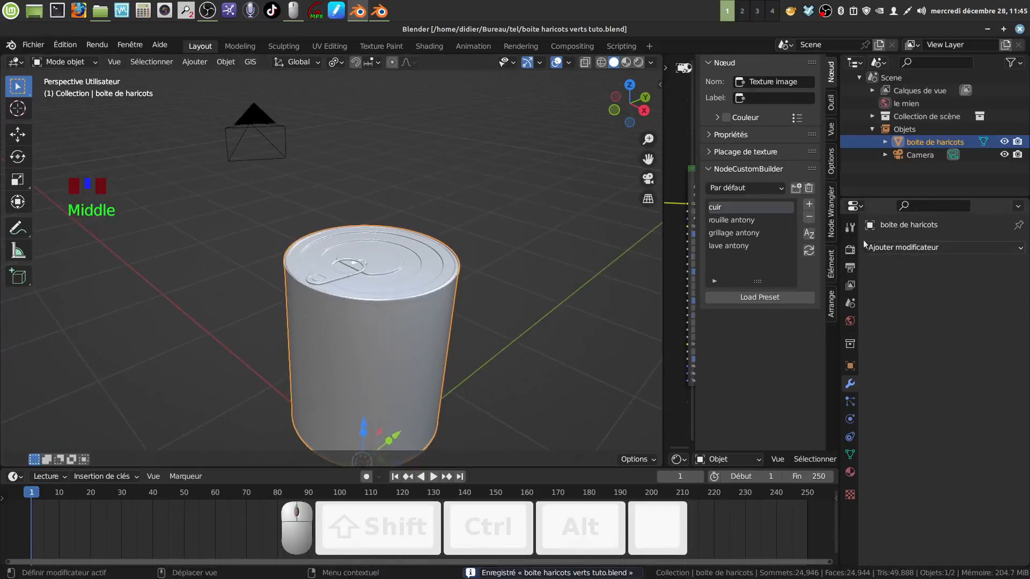
{"action": "left_click", "coordinate": [852, 252]}
{"action": "left_click", "coordinate": [1021, 249]}
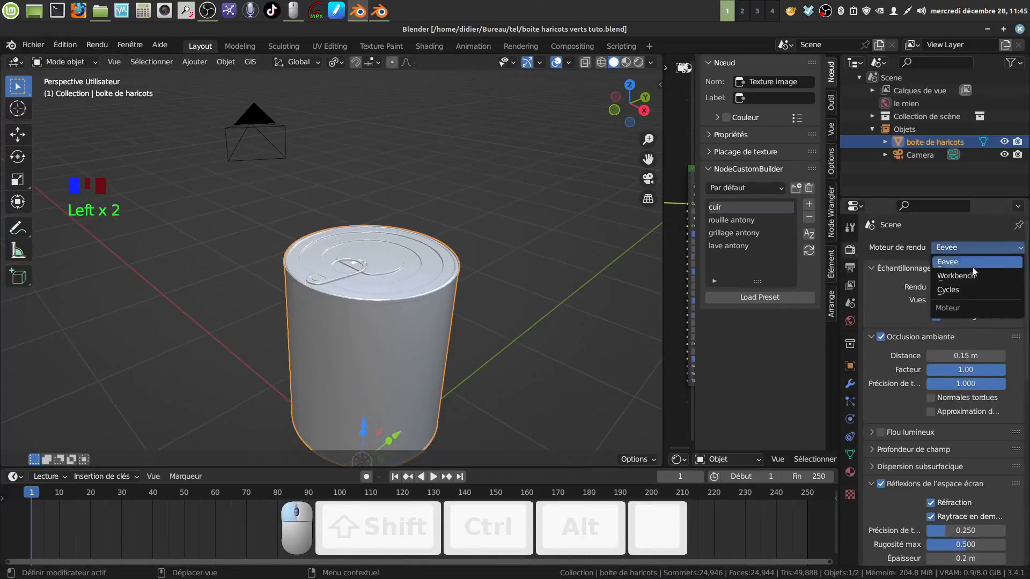
{"action": "left_click", "coordinate": [961, 291]}
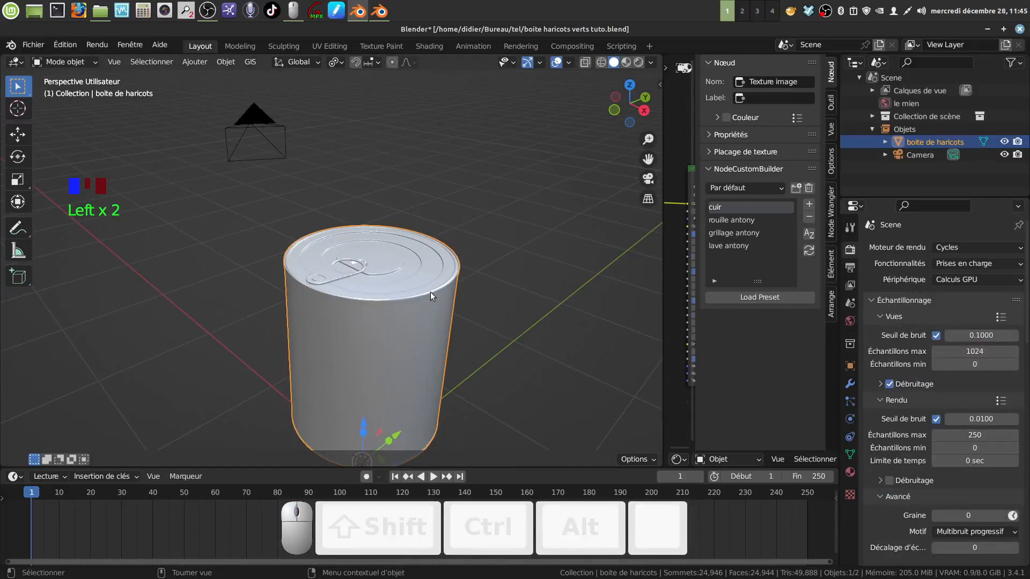
Preview the finished can in rendered shading and examine its front label and lid
{"action": "left_click", "coordinate": [637, 62]}
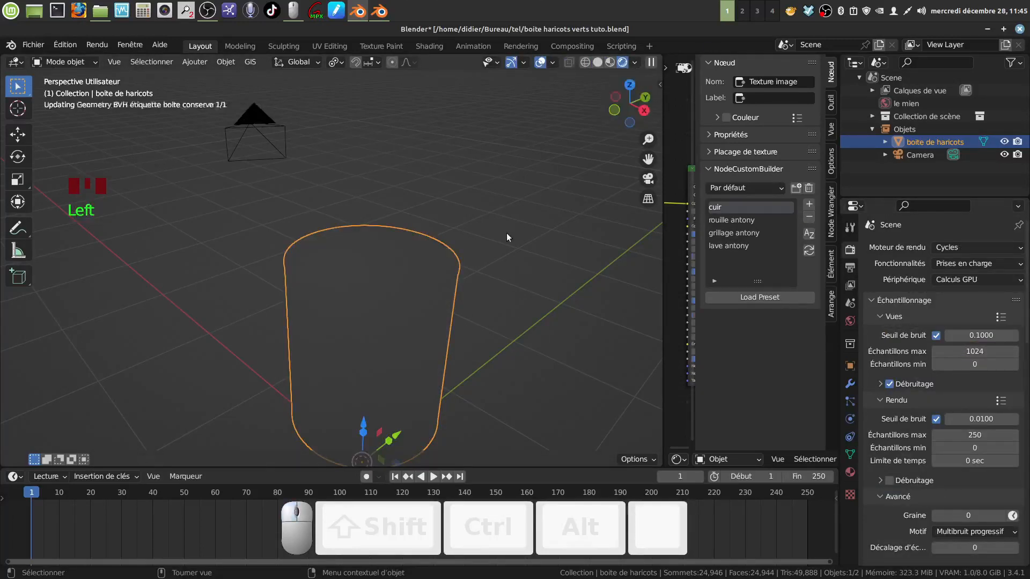
{"action": "middle_click_drag", "start_coordinate": [478, 284], "coordinate": [536, 219], "text": "shift"}
{"action": "scroll", "coordinate": [536, 220], "scroll_direction": "down", "scroll_amount": 1}
{"action": "scroll", "coordinate": [536, 219], "scroll_direction": "down", "scroll_amount": 1}
{"action": "middle_click_drag", "start_coordinate": [417, 296], "coordinate": [371, 301]}
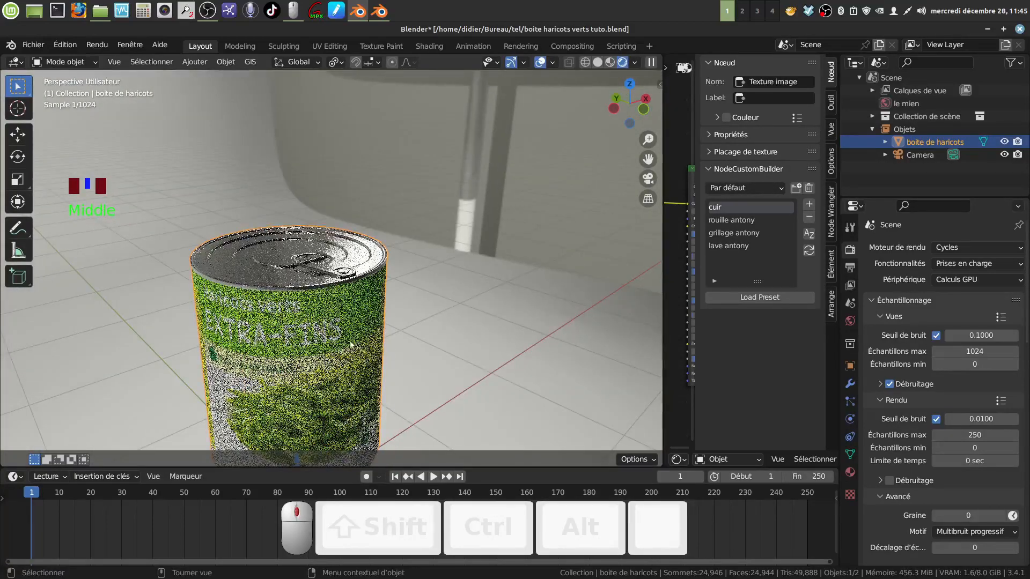
{"action": "middle_click_drag", "start_coordinate": [341, 345], "coordinate": [422, 276], "text": "shift"}
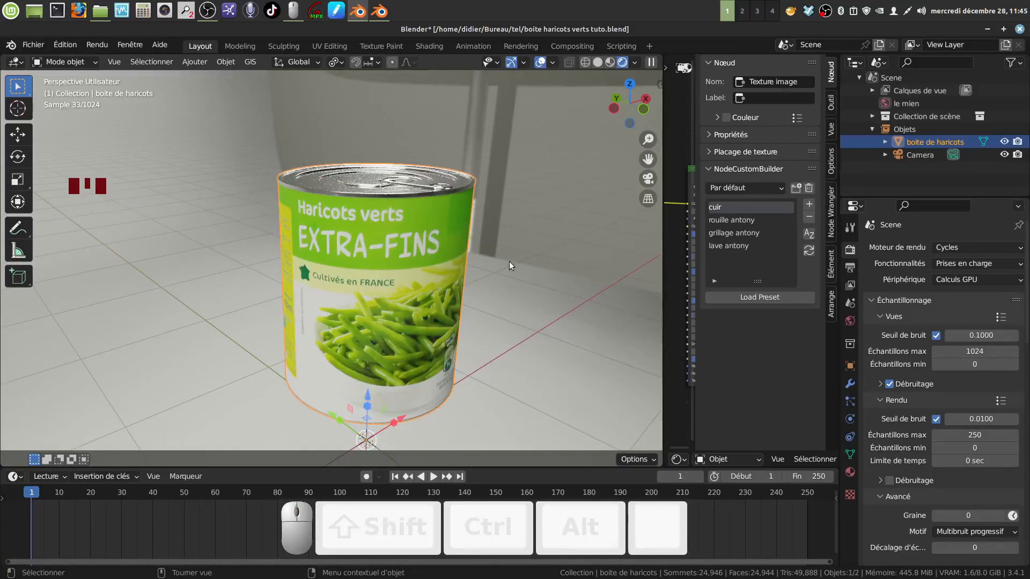
{"action": "middle_click_drag", "start_coordinate": [506, 252], "coordinate": [504, 266]}
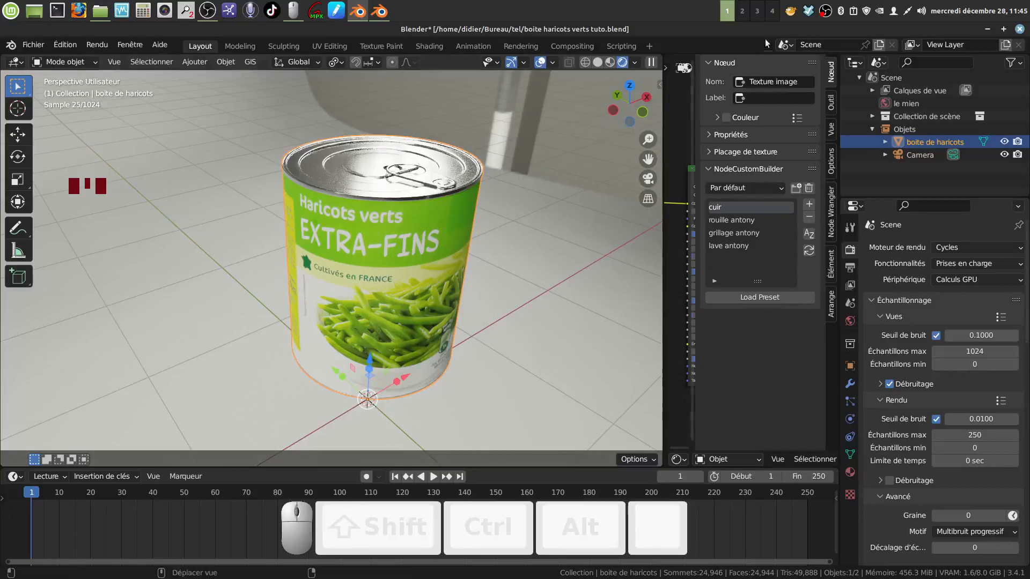
{"action": "right_click", "coordinate": [827, 12]}
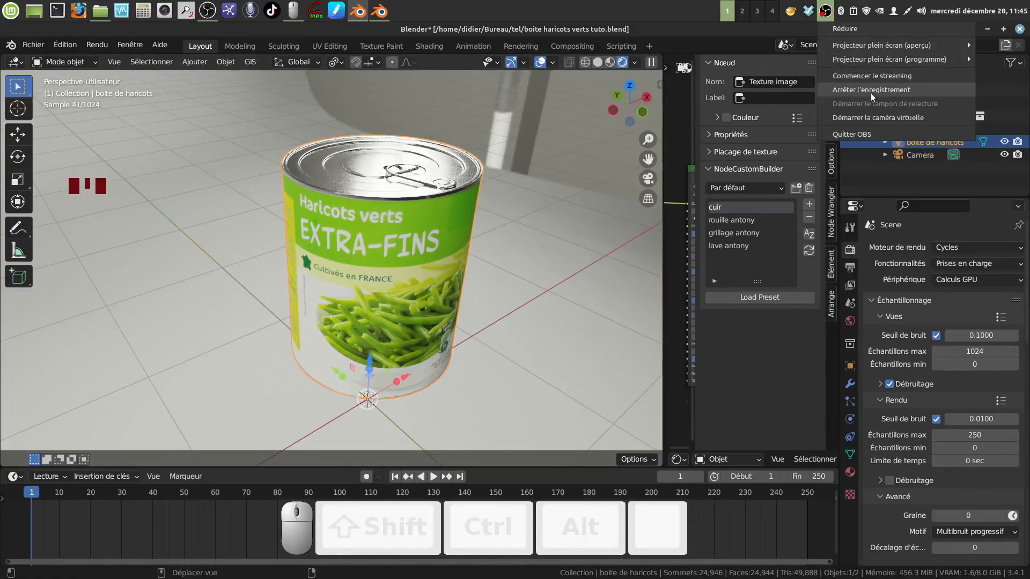